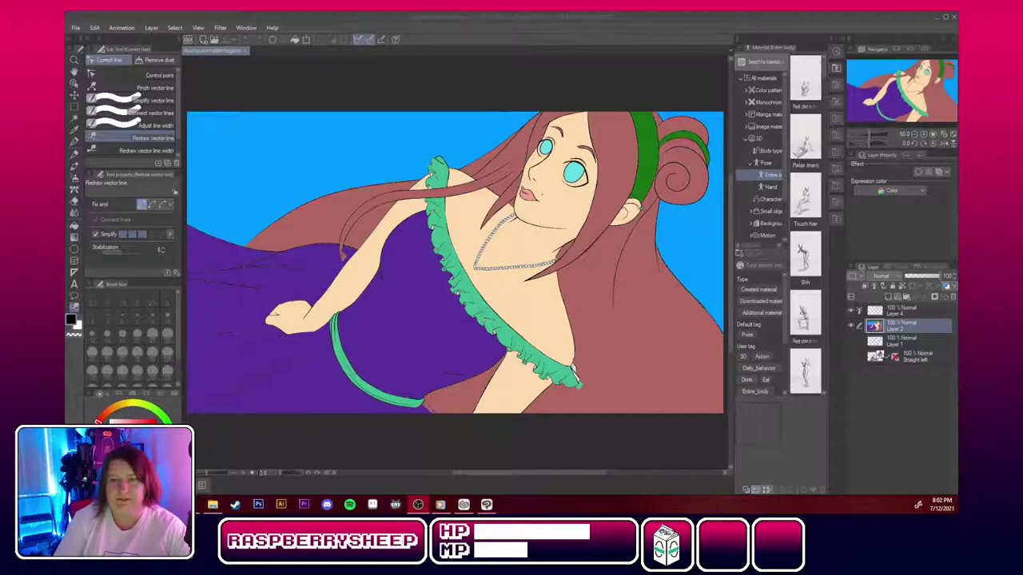
scroll(667, 274, "up", 2)
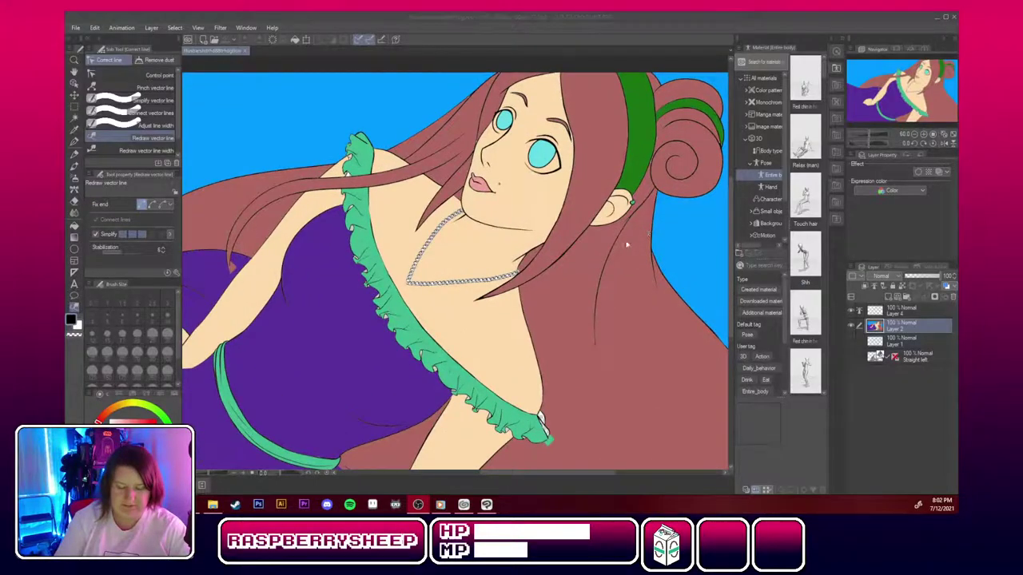
scroll(547, 421, "up", 8)
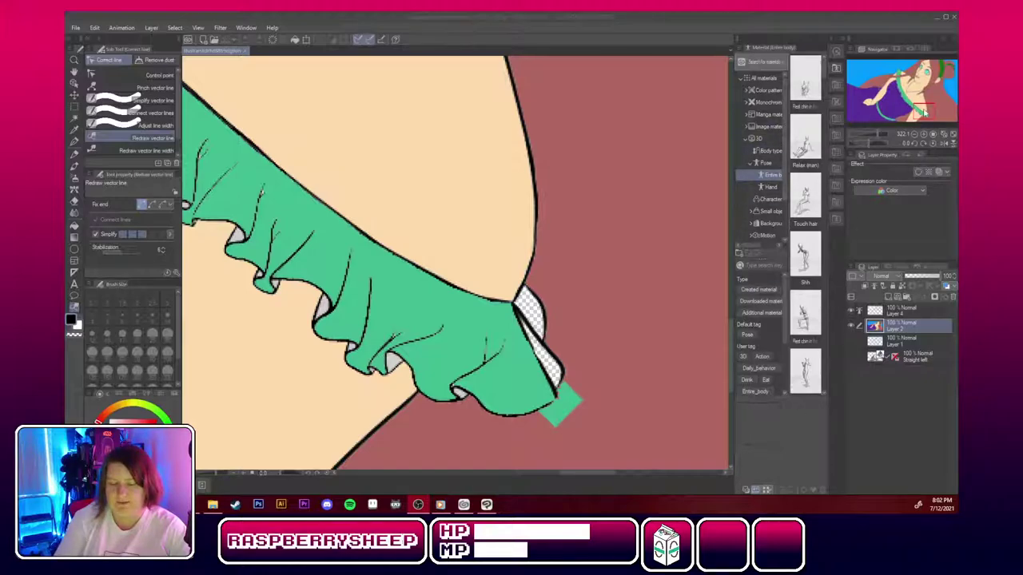
left_click_drag(924, 114, 942, 68)
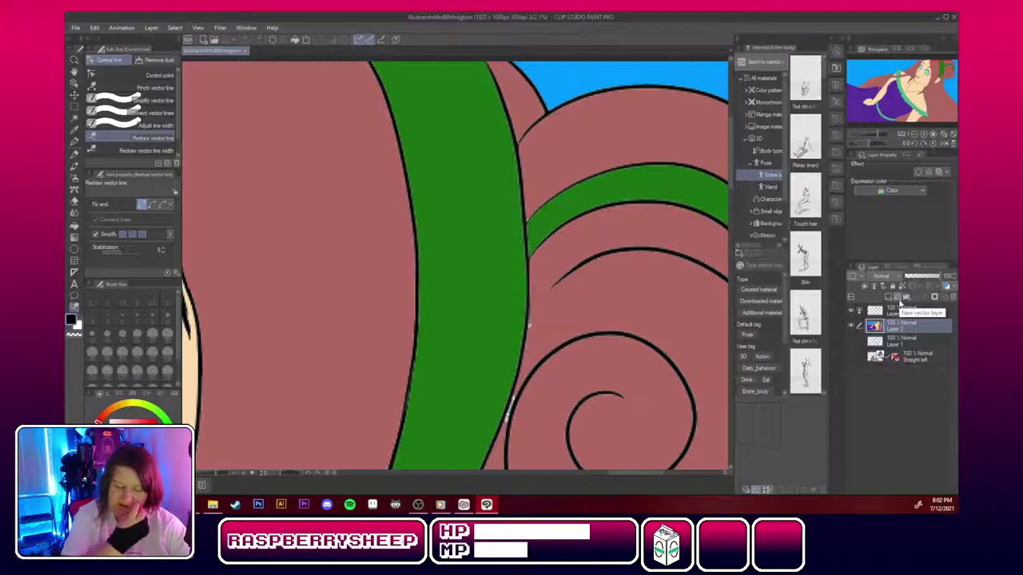
scroll(617, 210, "down", 20)
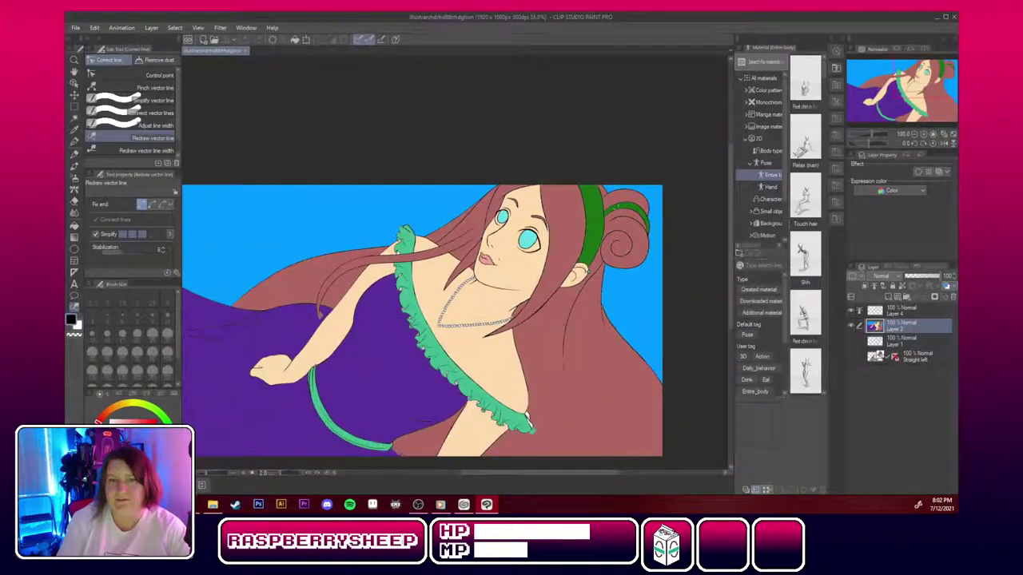
scroll(601, 286, "up", 3)
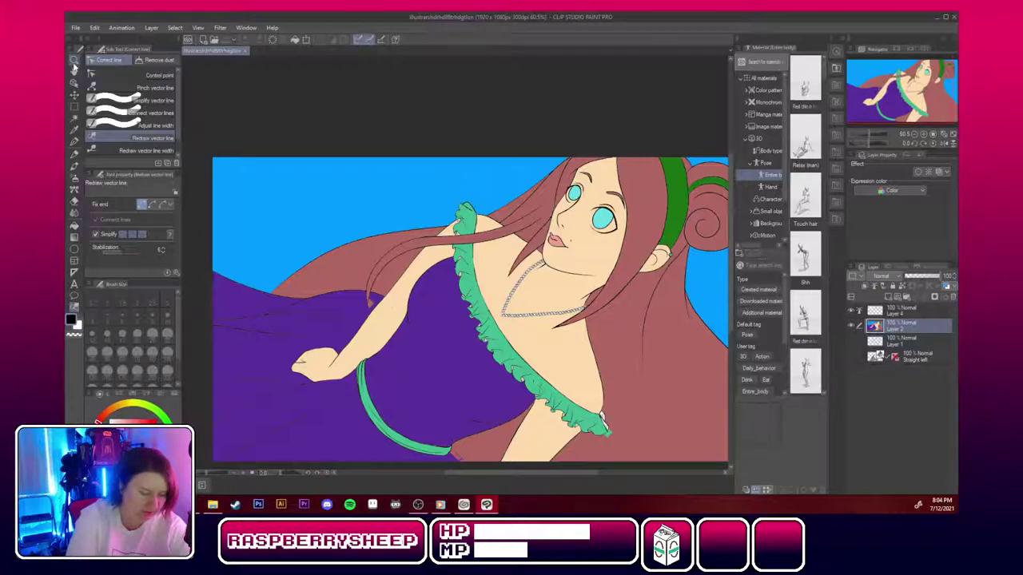
Add a new layer above Layer 4 and set up the Mechanical pencil with red as the drawing colour.
left_click(888, 298)
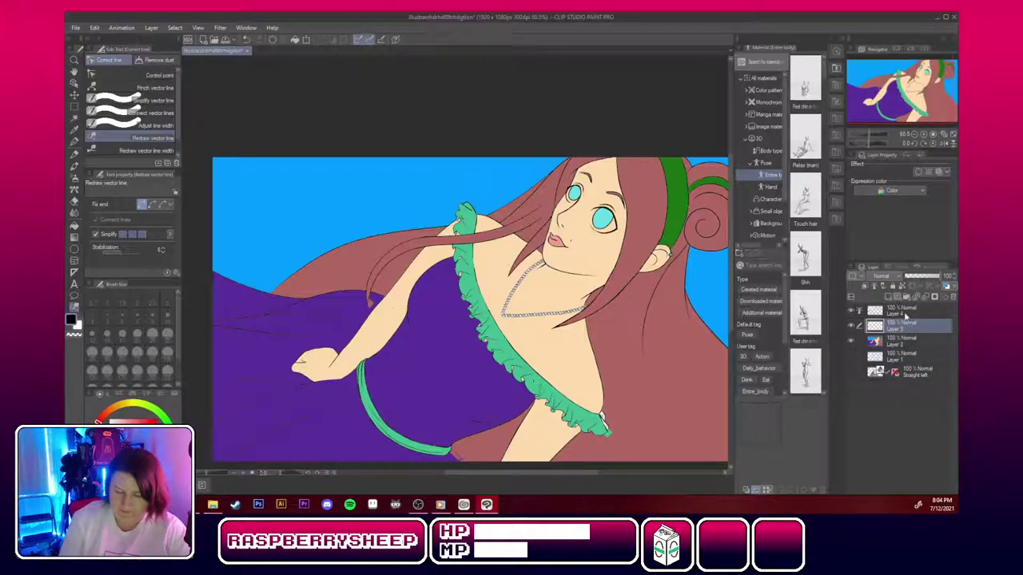
left_click_drag(912, 328, 912, 310)
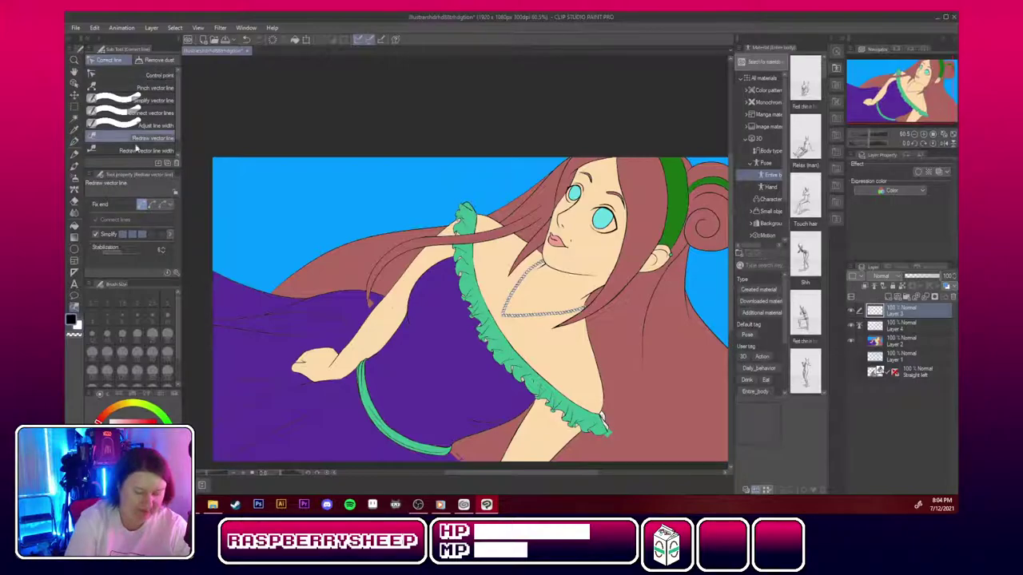
left_click(75, 144)
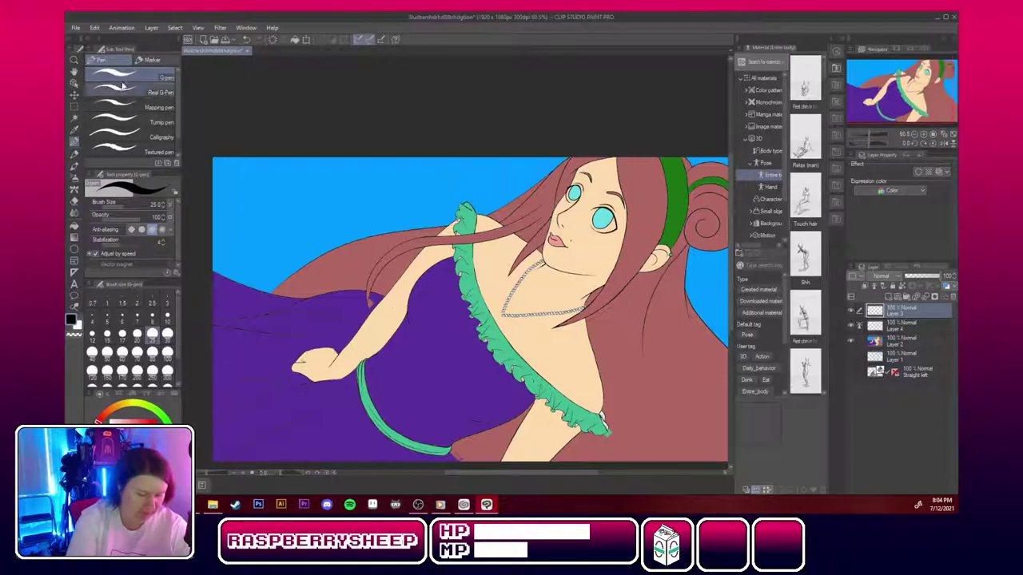
left_click(75, 154)
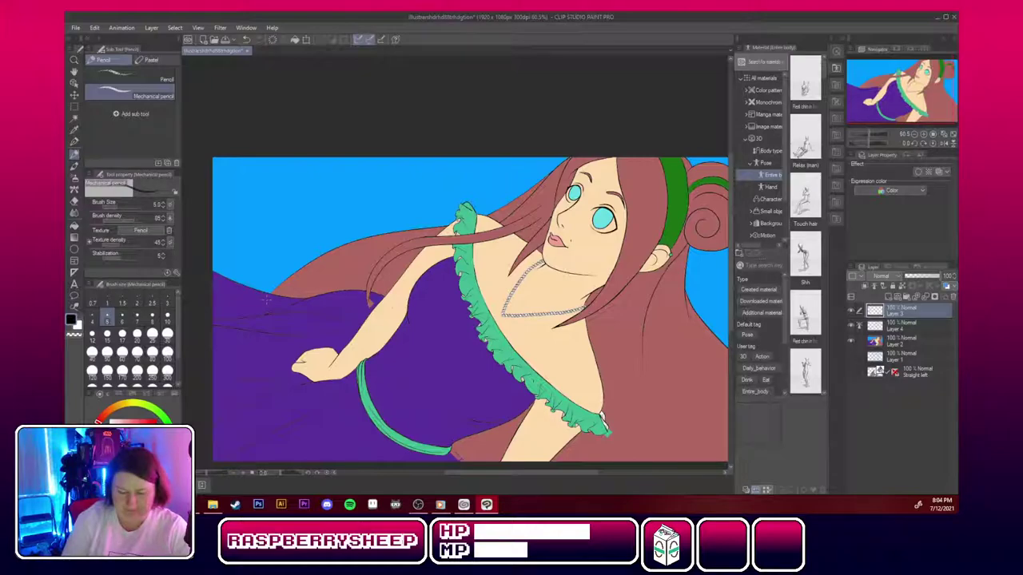
left_click(156, 420)
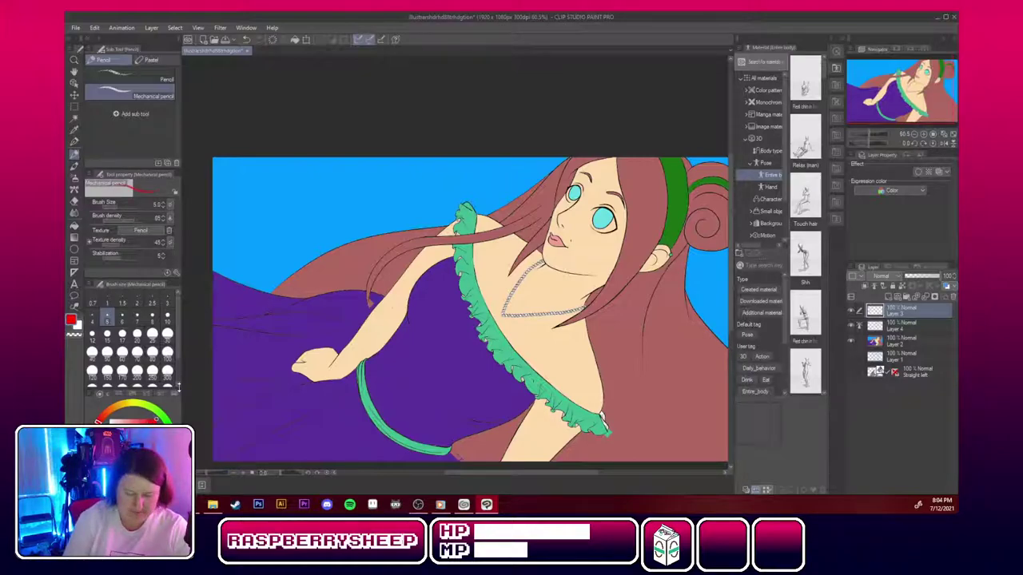
Sketch a red correction line along the iris of the far, smaller eye with the Mechanical pencil.
left_click_drag(907, 85, 908, 90)
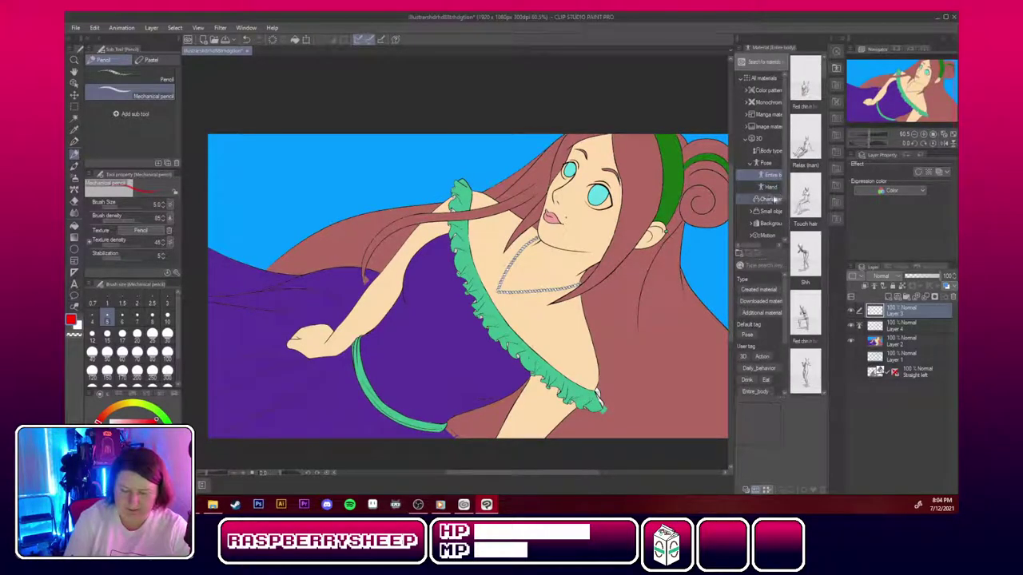
left_click(925, 135)
left_click(925, 134)
left_click(925, 134)
left_click(925, 134)
left_click_drag(890, 86, 915, 78)
left_click_drag(383, 83, 391, 137)
left_click_drag(401, 82, 385, 105)
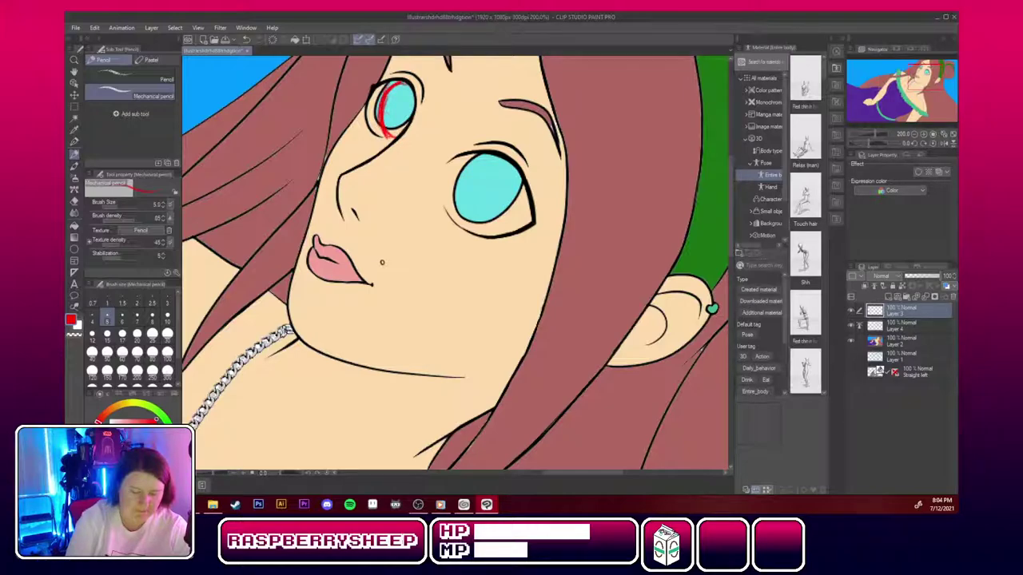
Sketch a larger, shifted iris outline in red over the near eye, curving down to its lower lid and outer corner.
mouse_move(484, 169)
left_mouse_down()
mouse_move(500, 230)
mouse_move(516, 231)
mouse_move(536, 208)
mouse_move(530, 229)
mouse_move(486, 216)
mouse_move(482, 232)
mouse_move(514, 236)
left_mouse_up()
left_click_drag(479, 189, 497, 238)
mouse_move(489, 170)
left_mouse_down()
mouse_move(480, 201)
mouse_move(498, 235)
mouse_move(484, 180)
left_mouse_up()
mouse_move(533, 203)
left_mouse_down()
mouse_move(501, 236)
mouse_move(524, 223)
left_mouse_up()
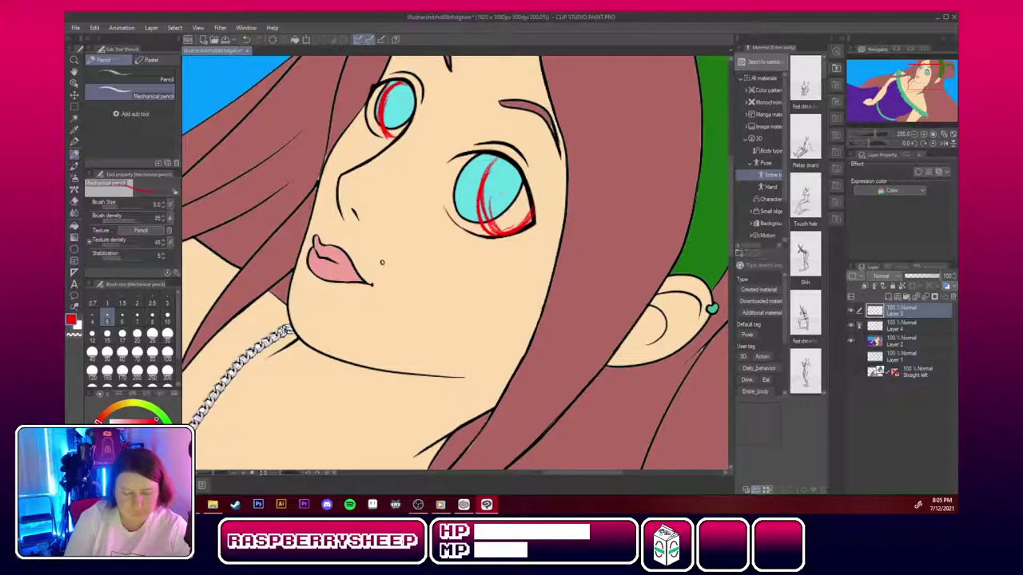
Sketch round highlights and inner pupil shapes in red inside both irises.
mouse_move(497, 155)
left_mouse_down()
mouse_move(479, 203)
mouse_move(488, 230)
mouse_move(483, 171)
mouse_move(478, 202)
left_mouse_up()
mouse_move(489, 163)
left_mouse_down()
mouse_move(510, 163)
mouse_move(489, 182)
mouse_move(512, 164)
left_mouse_up()
mouse_move(405, 86)
left_mouse_down()
mouse_move(390, 99)
mouse_move(393, 125)
mouse_move(401, 121)
mouse_move(389, 137)
left_mouse_up()
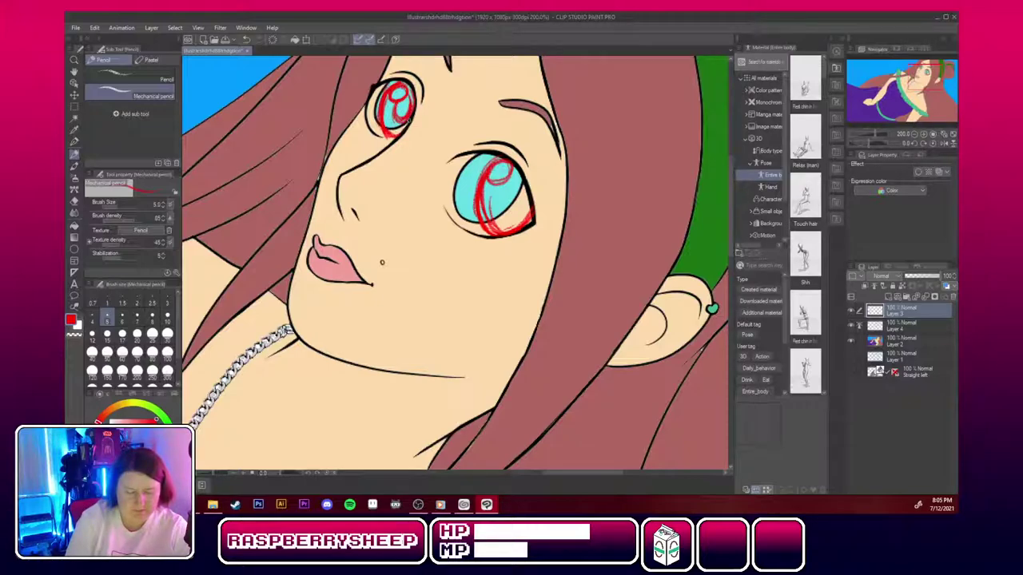
mouse_move(497, 187)
left_mouse_down()
mouse_move(508, 210)
mouse_move(525, 182)
mouse_move(511, 213)
mouse_move(492, 217)
mouse_move(519, 206)
mouse_move(527, 179)
left_mouse_up()
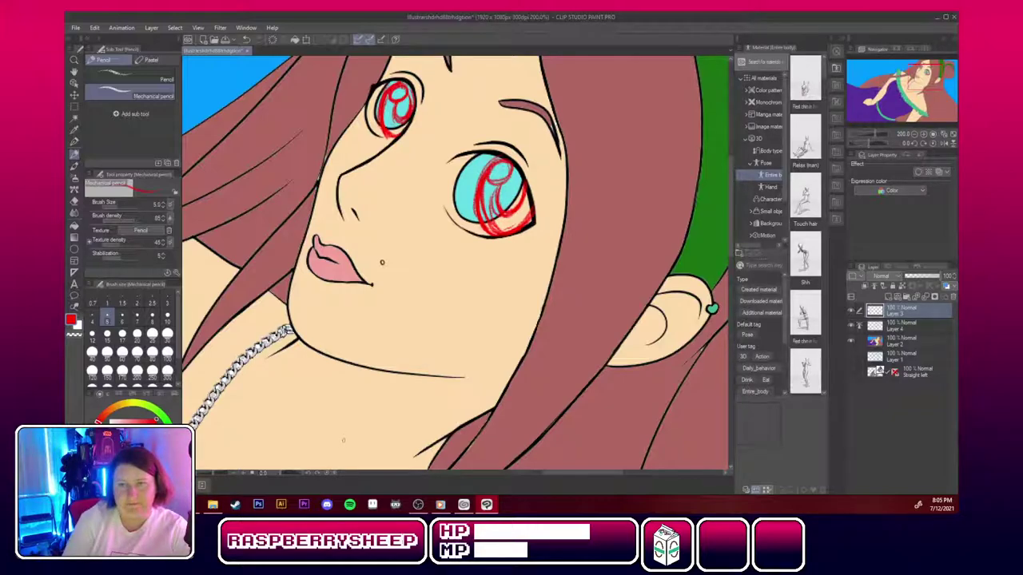
Sketch a red shoulder line from the ruffled sleeve across the hair strands to the neck below the chin.
left_click_drag(917, 79, 903, 77)
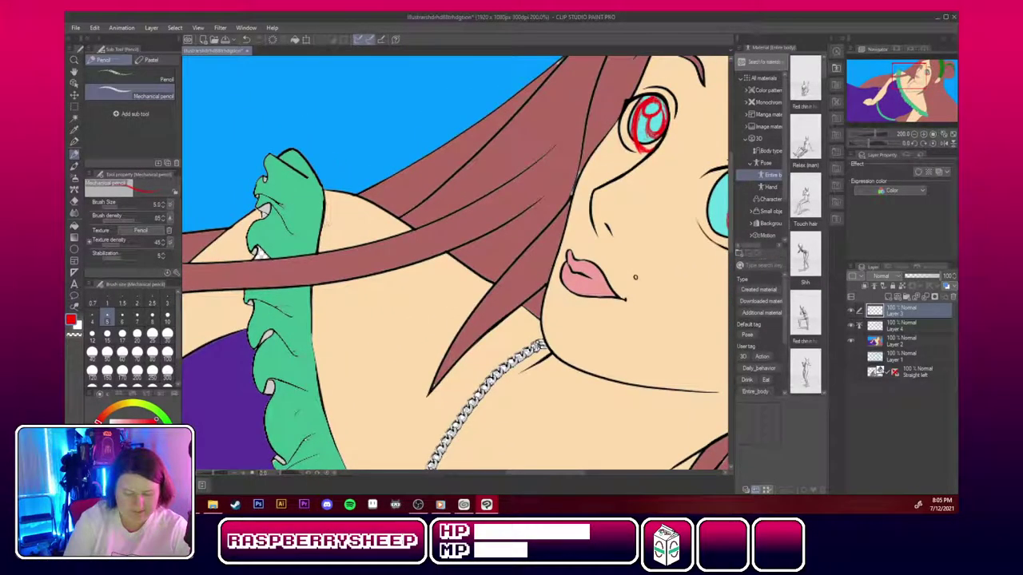
mouse_move(320, 223)
left_mouse_down()
mouse_move(418, 249)
mouse_move(504, 298)
left_mouse_up()
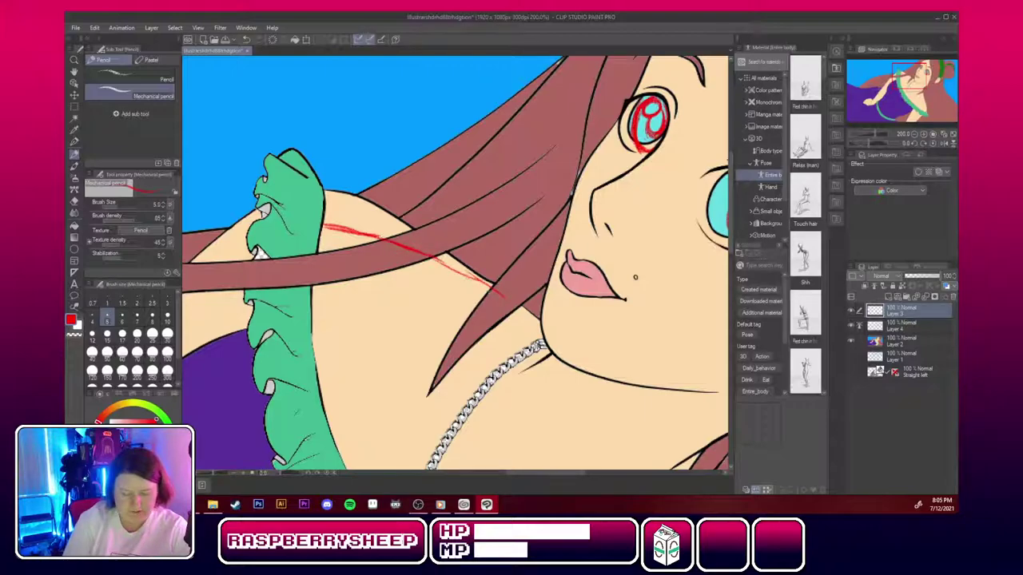
left_click_drag(447, 269, 547, 323)
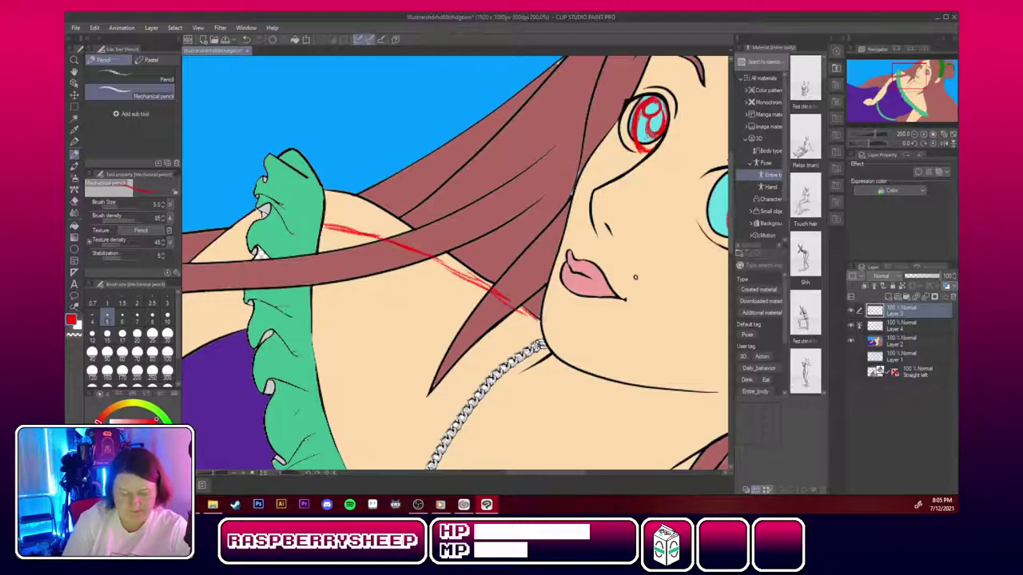
Sketch red correction lines for the supporting arm, along the shoulder and both edges of the arm below the ruffle.
left_click(918, 132)
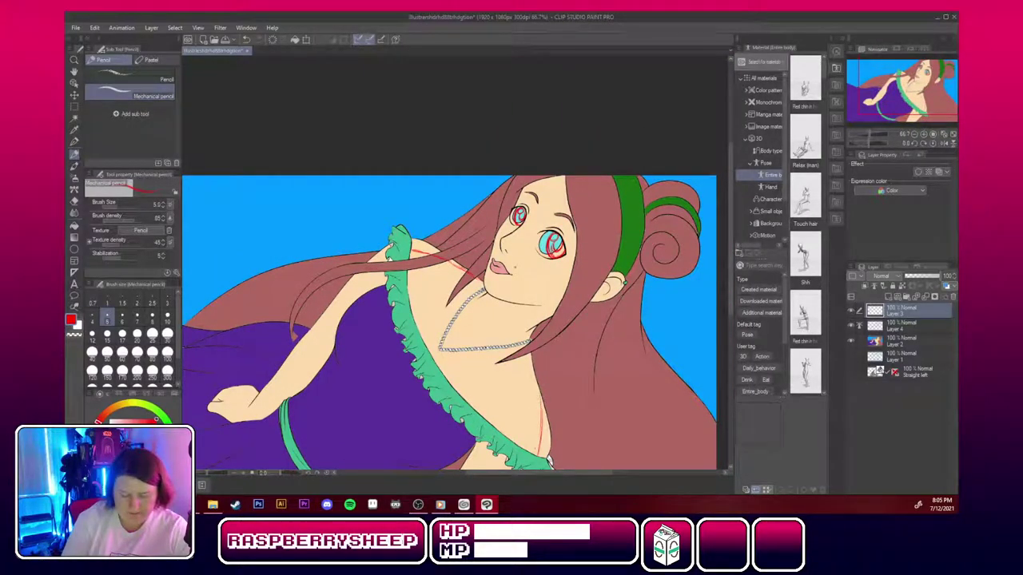
left_click_drag(732, 192, 733, 254)
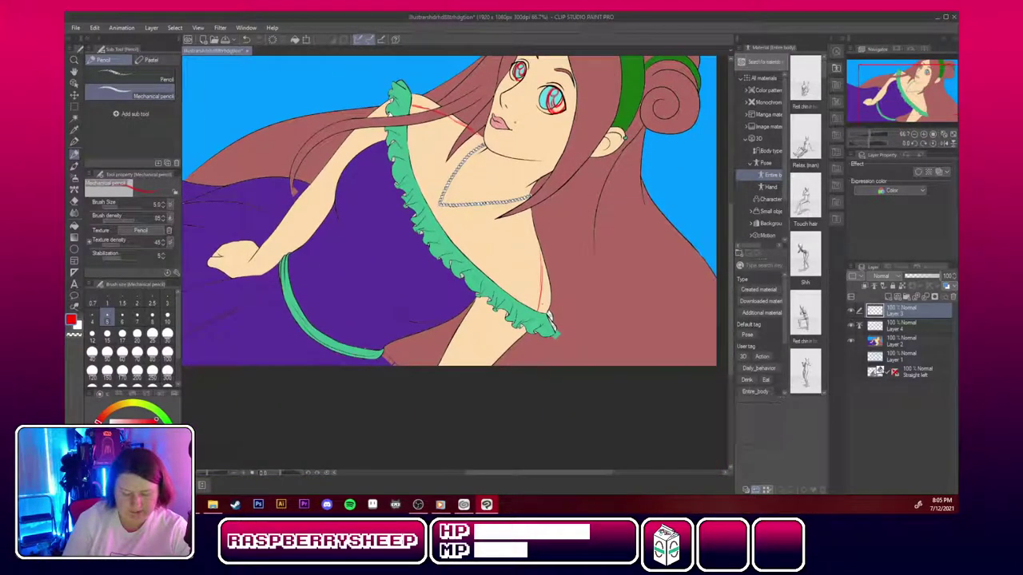
left_click_drag(540, 293, 512, 346)
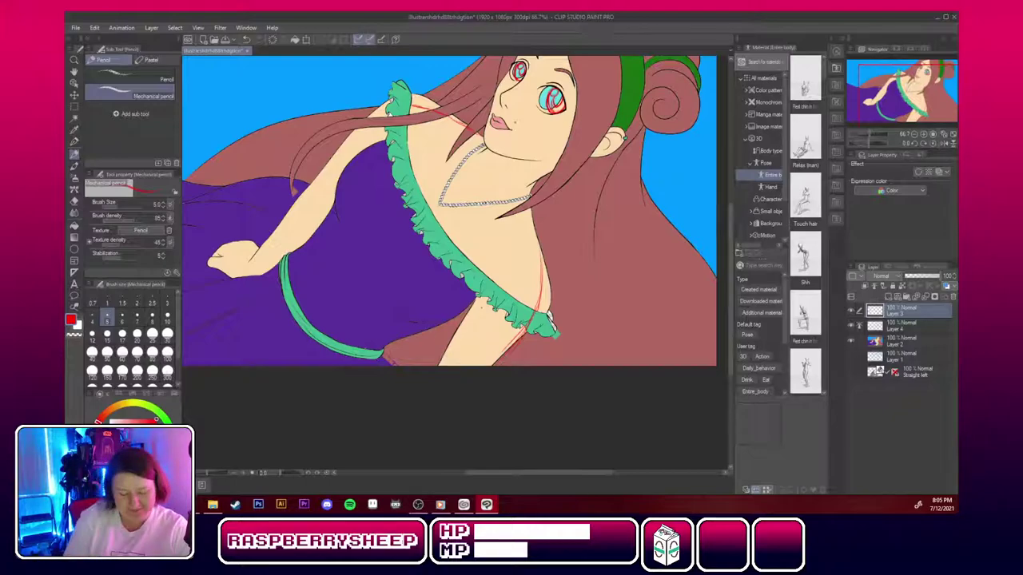
mouse_move(453, 317)
left_mouse_down()
mouse_move(462, 336)
mouse_move(430, 365)
left_mouse_up()
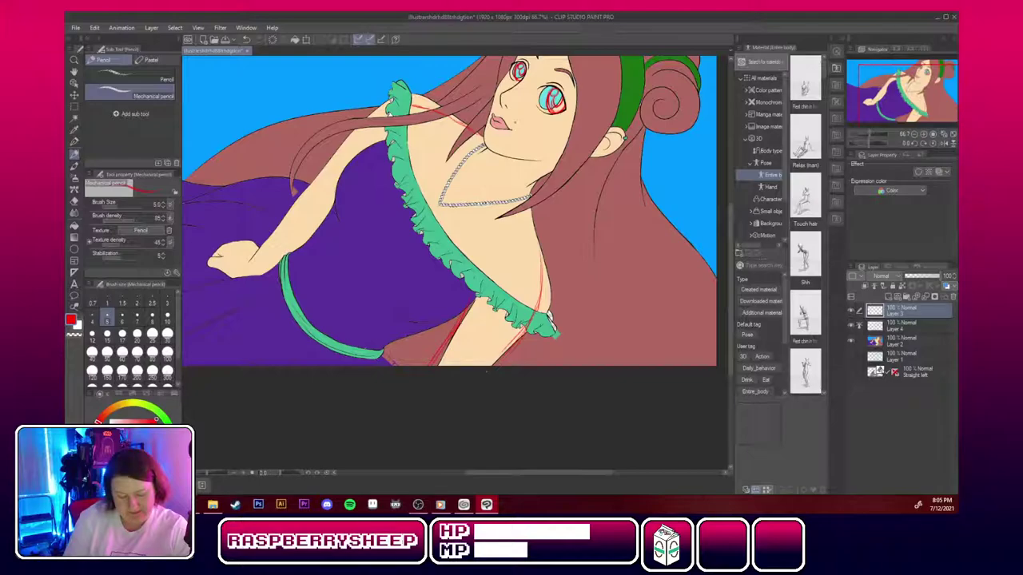
left_click_drag(523, 329, 492, 364)
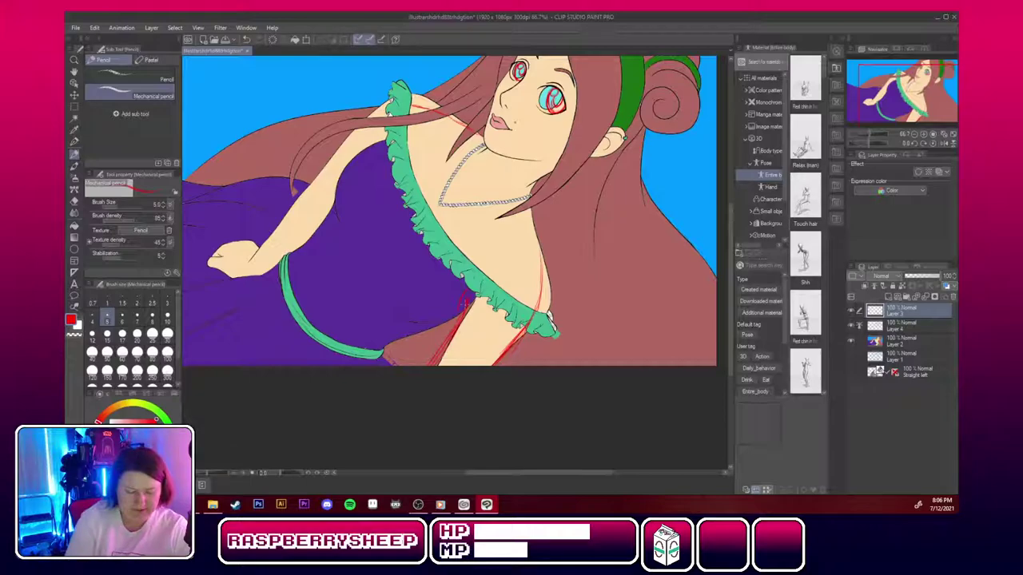
Sketch red correction lines for the bent arm, covering the upper arm, elbow and both edges of the forearm.
mouse_move(360, 130)
left_mouse_down()
mouse_move(308, 189)
mouse_move(315, 182)
mouse_move(331, 206)
left_mouse_up()
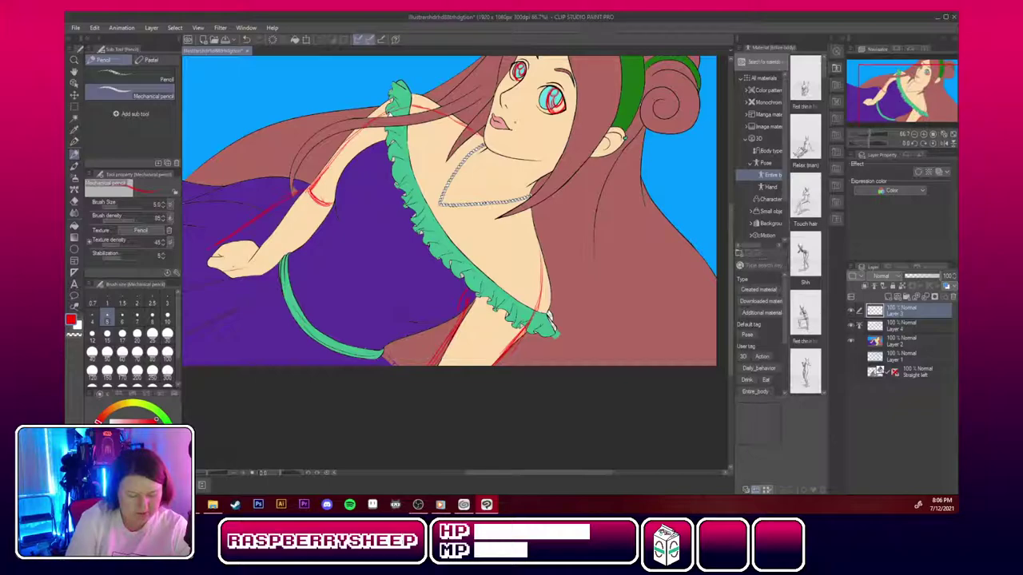
left_click_drag(224, 271, 318, 227)
left_click_drag(291, 240, 219, 268)
left_click_drag(218, 268, 283, 244)
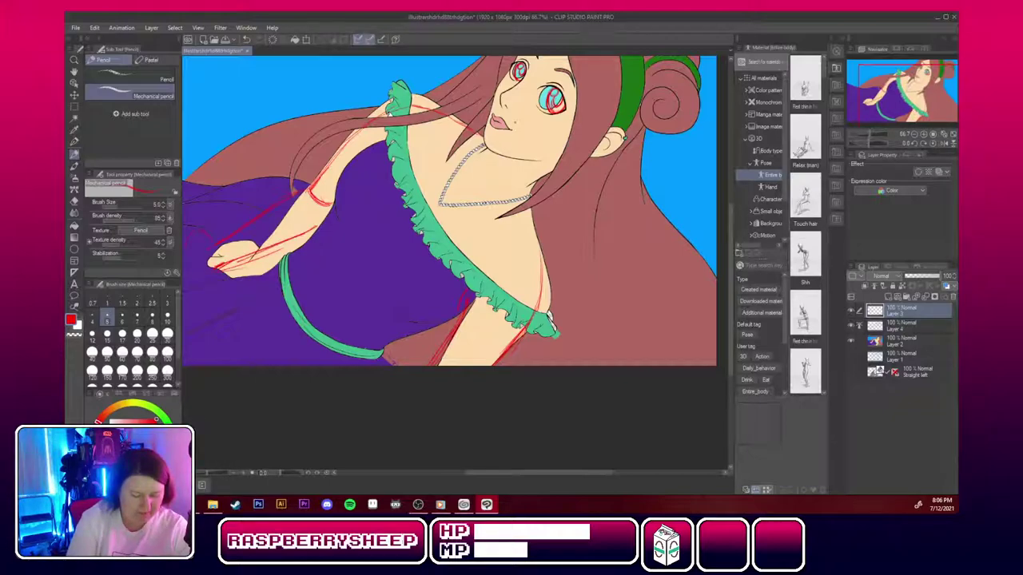
Extend the red correction sketch with a rounded hand shape, the bent arm's upper edge and the ruffled neckline.
left_click_drag(508, 473, 479, 470)
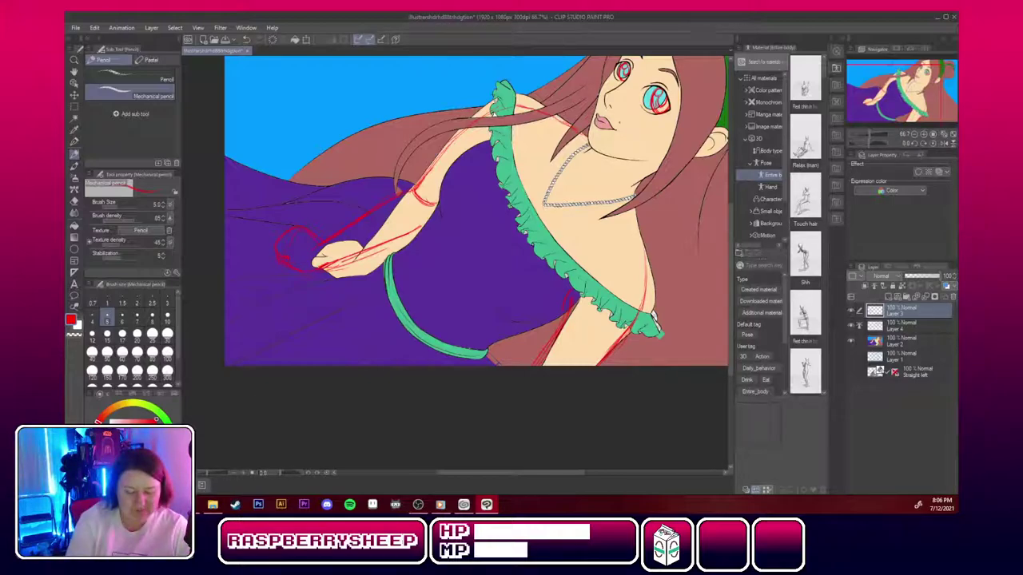
left_click_drag(471, 127, 419, 180)
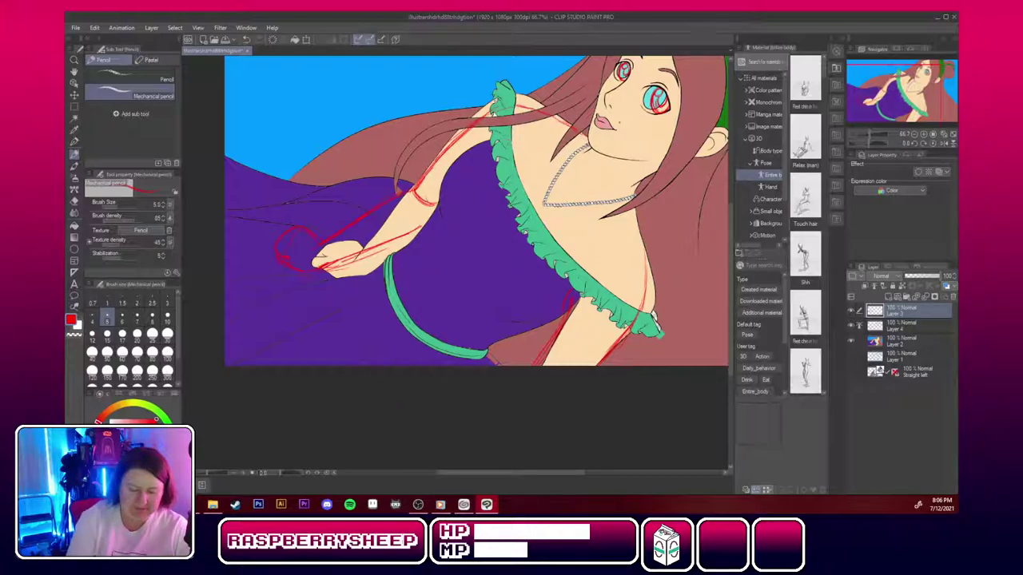
left_click_drag(503, 125, 525, 195)
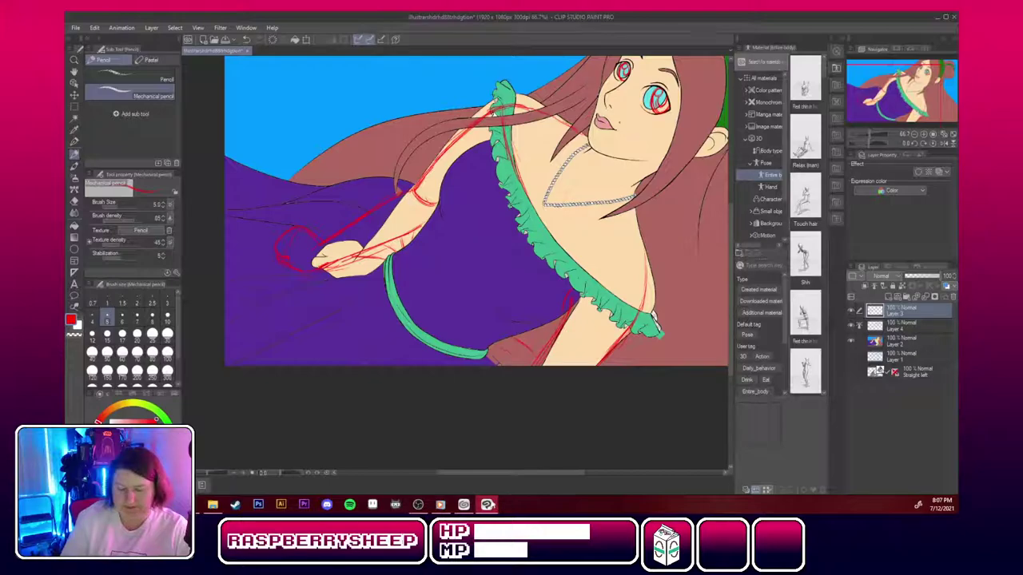
Add a new layer above the red sketch layer and switch to the G-pen with black as the drawing colour.
mouse_move(485, 507)
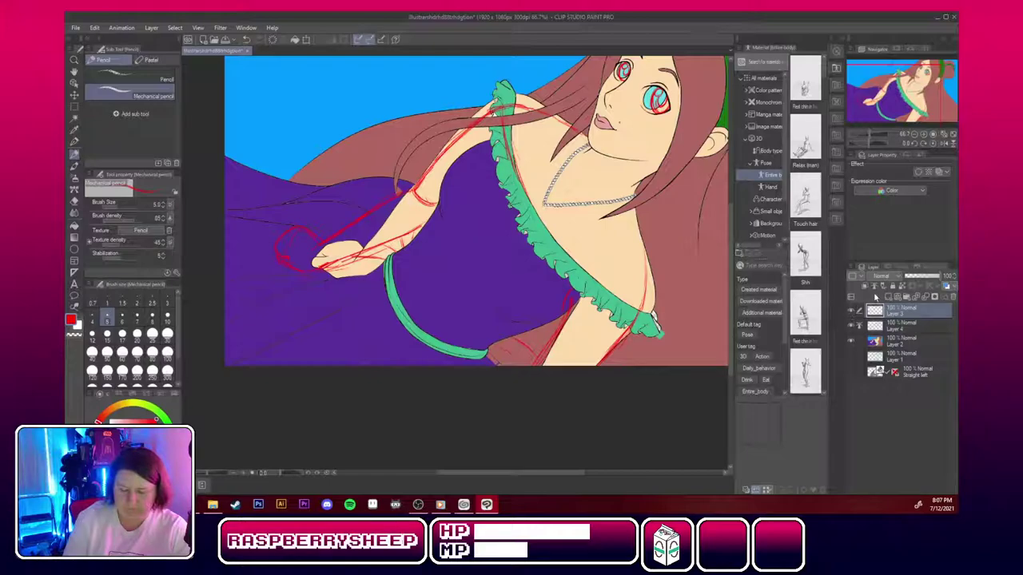
left_click(885, 297)
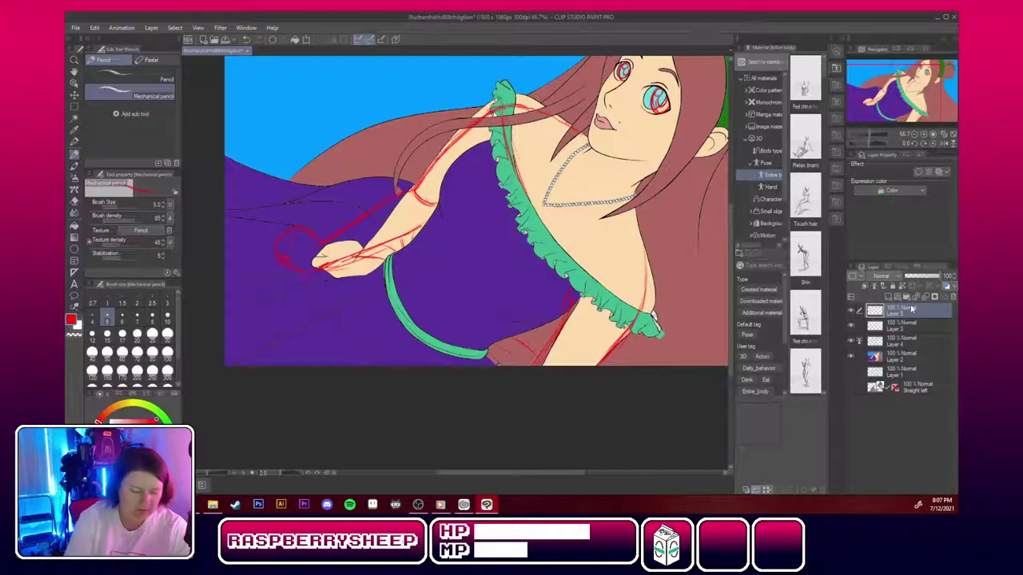
left_click(120, 465)
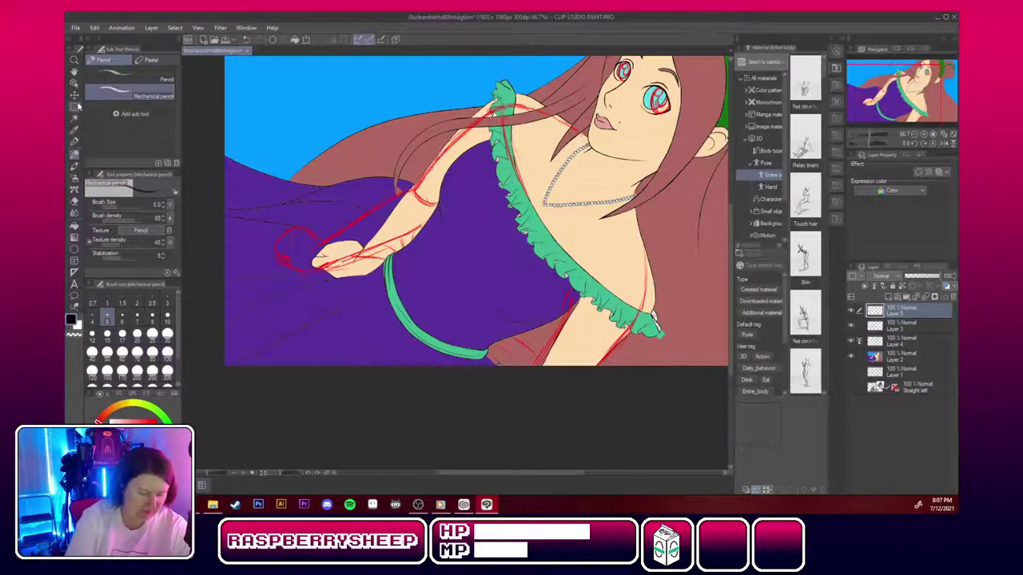
left_click(73, 141)
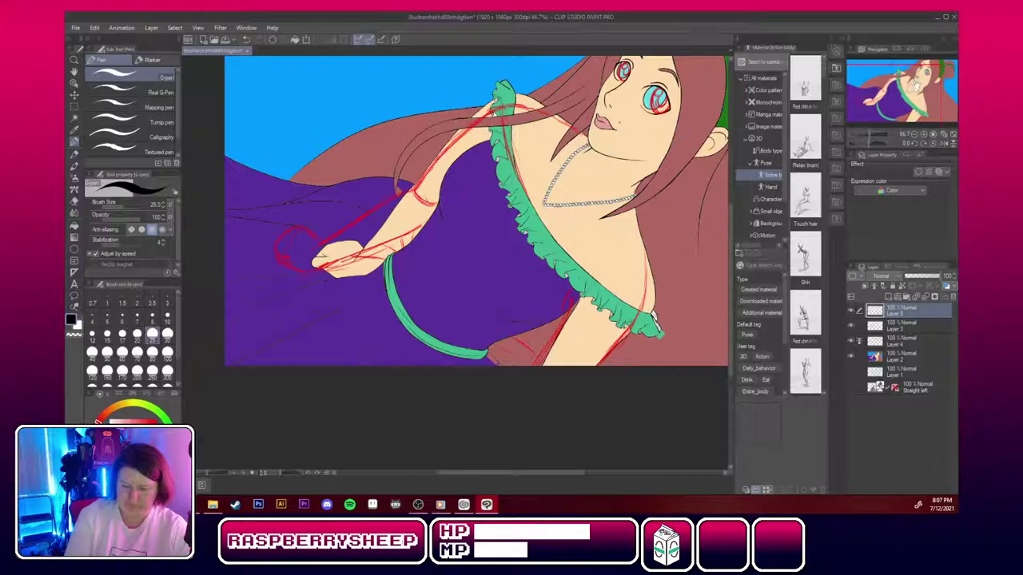
Ink the near eye's new iris outline in black over the red sketch with the G-pen at brush size 8.
mouse_move(916, 86)
left_mouse_down()
mouse_move(935, 68)
mouse_move(910, 82)
mouse_move(920, 73)
left_mouse_up()
left_click(925, 134)
left_click(924, 135)
left_click(925, 135)
left_click(925, 134)
left_click(925, 134)
key("bracketleft")
key("bracketleft")
key("bracketleft")
key("bracketleft")
key("bracketleft")
key("bracketleft")
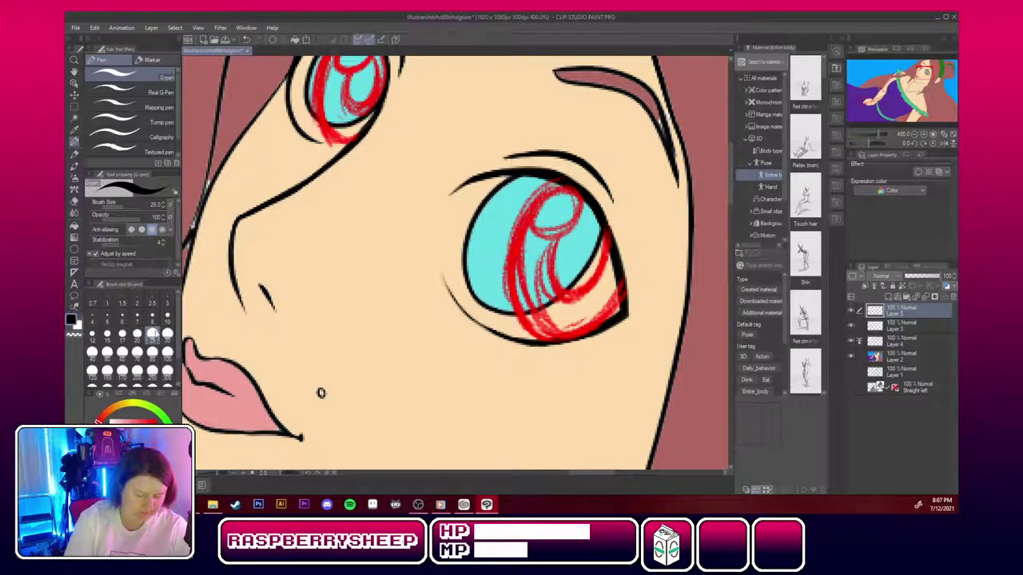
mouse_move(561, 184)
left_mouse_down()
mouse_move(518, 219)
mouse_move(506, 283)
mouse_move(526, 329)
mouse_move(564, 336)
left_mouse_up()
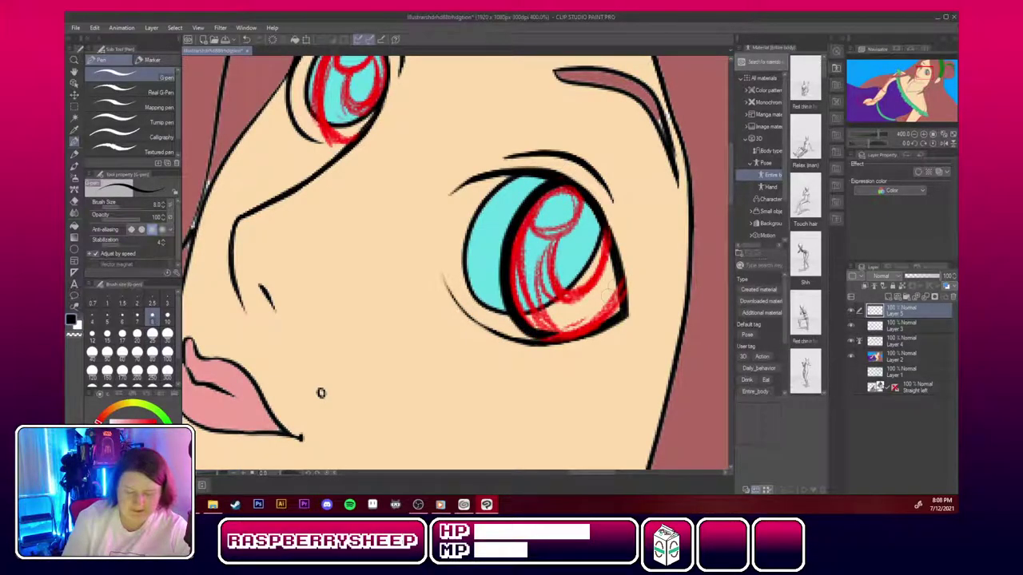
mouse_move(619, 275)
left_mouse_down()
mouse_move(583, 330)
mouse_move(549, 337)
left_mouse_up()
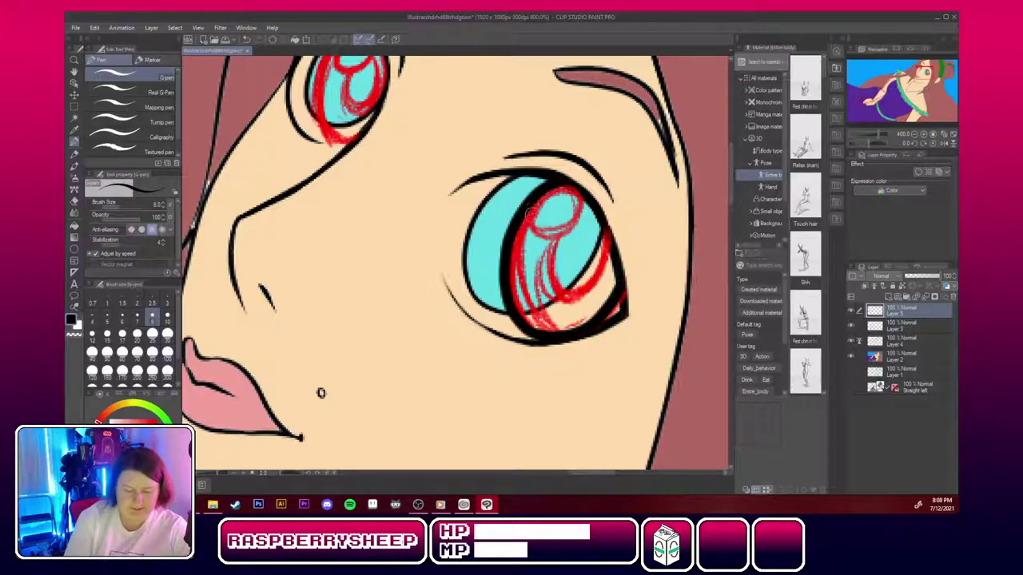
Undo the thick iris strokes and re-ink the near eye's iris outline, round highlight and inner curve in black at brush size 5.
key("ctrl+z")
key("ctrl+z")
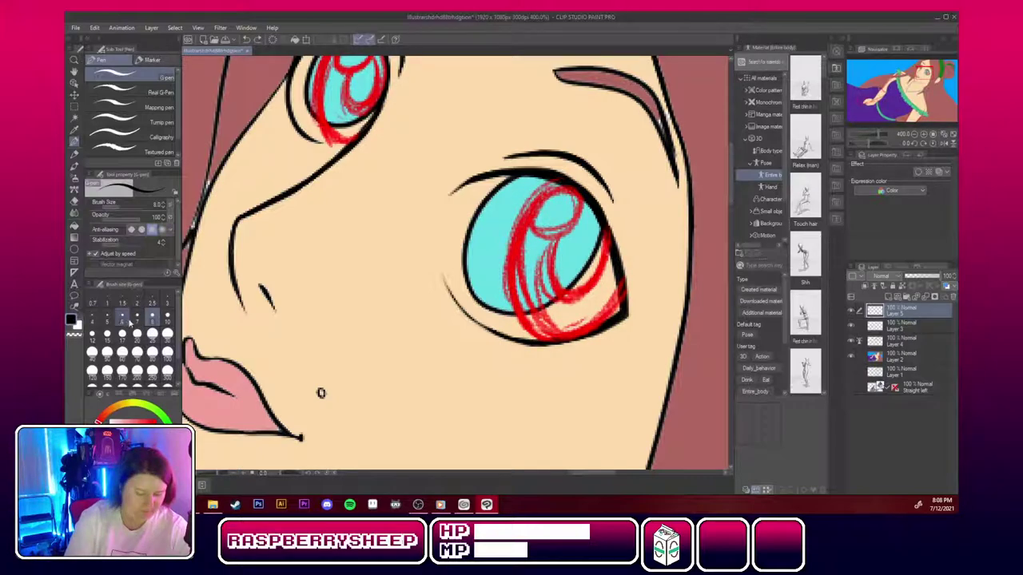
left_click(109, 317)
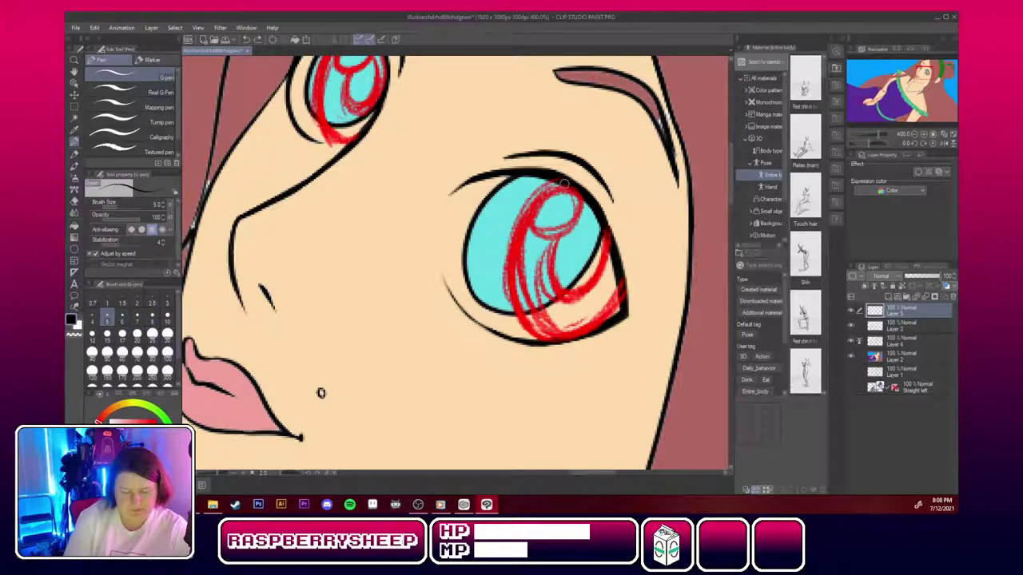
mouse_move(566, 183)
left_mouse_down()
mouse_move(514, 246)
mouse_move(510, 303)
mouse_move(532, 333)
mouse_move(551, 337)
left_mouse_up()
mouse_move(619, 271)
left_mouse_down()
mouse_move(622, 294)
mouse_move(572, 341)
mouse_move(532, 338)
mouse_move(524, 323)
left_mouse_up()
mouse_move(534, 206)
left_mouse_down()
mouse_move(531, 236)
mouse_move(569, 234)
mouse_move(582, 193)
mouse_move(537, 202)
left_mouse_up()
mouse_move(551, 235)
left_mouse_down()
mouse_move(553, 287)
mouse_move(573, 300)
mouse_move(603, 265)
mouse_move(615, 219)
left_mouse_up()
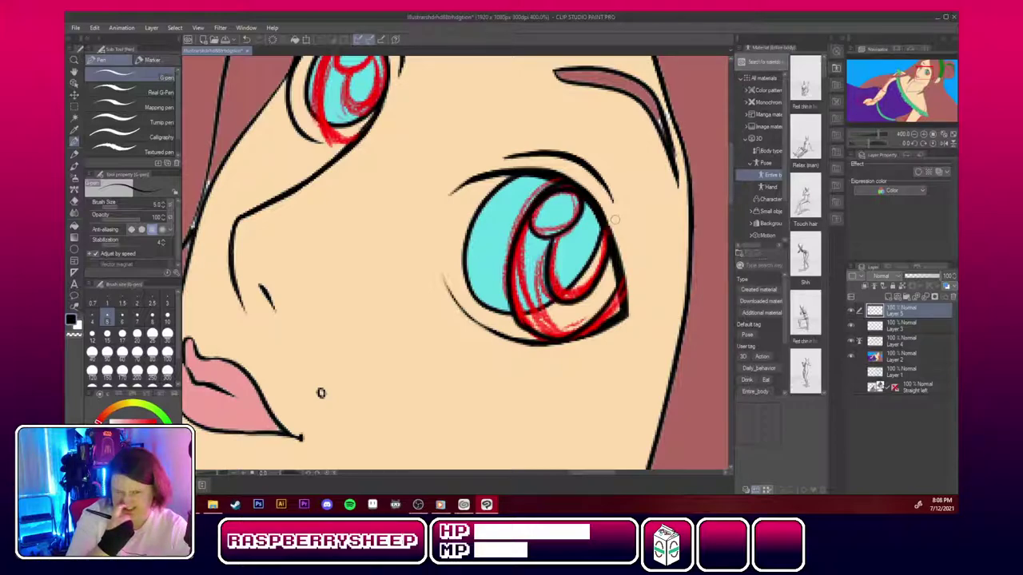
Ink the far eye's iris outline, small round highlight and inner curve in black over the red sketch.
left_click_drag(924, 77, 922, 72)
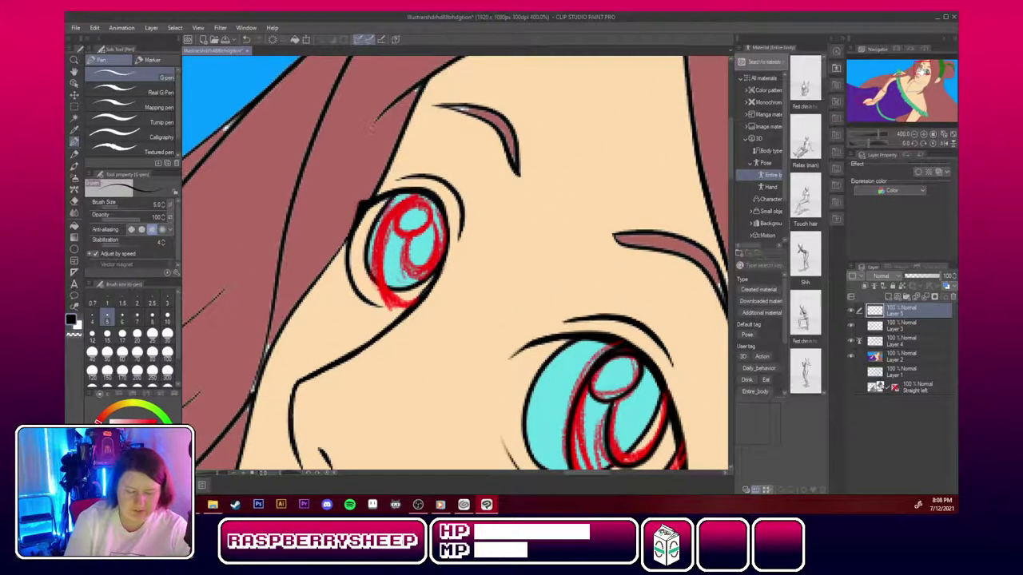
mouse_move(425, 196)
left_mouse_down()
mouse_move(387, 214)
mouse_move(375, 268)
mouse_move(410, 312)
left_mouse_up()
mouse_move(398, 210)
left_mouse_down()
mouse_move(428, 228)
mouse_move(418, 205)
mouse_move(399, 229)
mouse_move(413, 233)
mouse_move(436, 269)
left_mouse_up()
left_click_drag(434, 216, 442, 253)
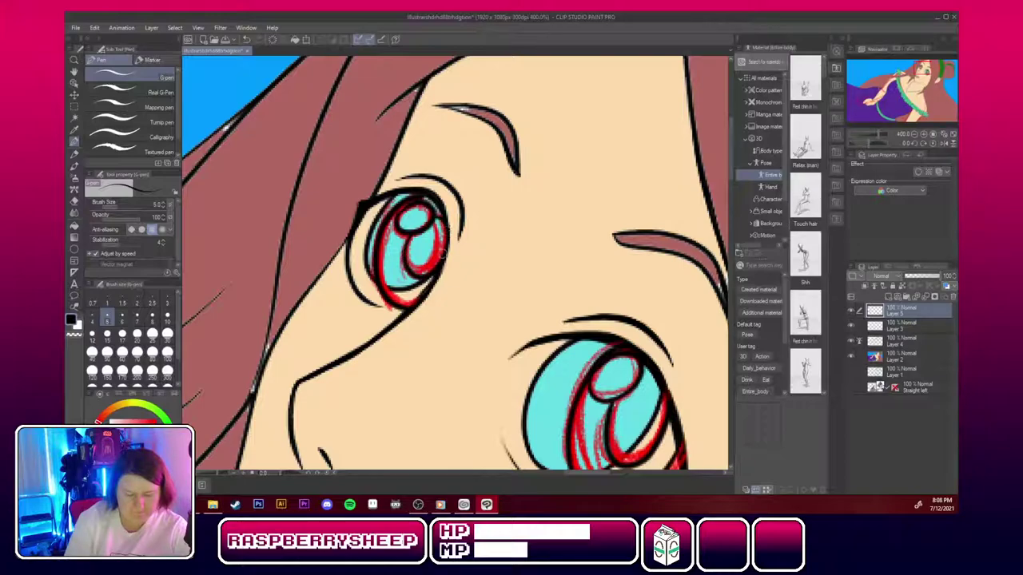
Clean up the new ink lines inside both irises with the Hard eraser at brush size 6.
left_click_drag(924, 73, 924, 73)
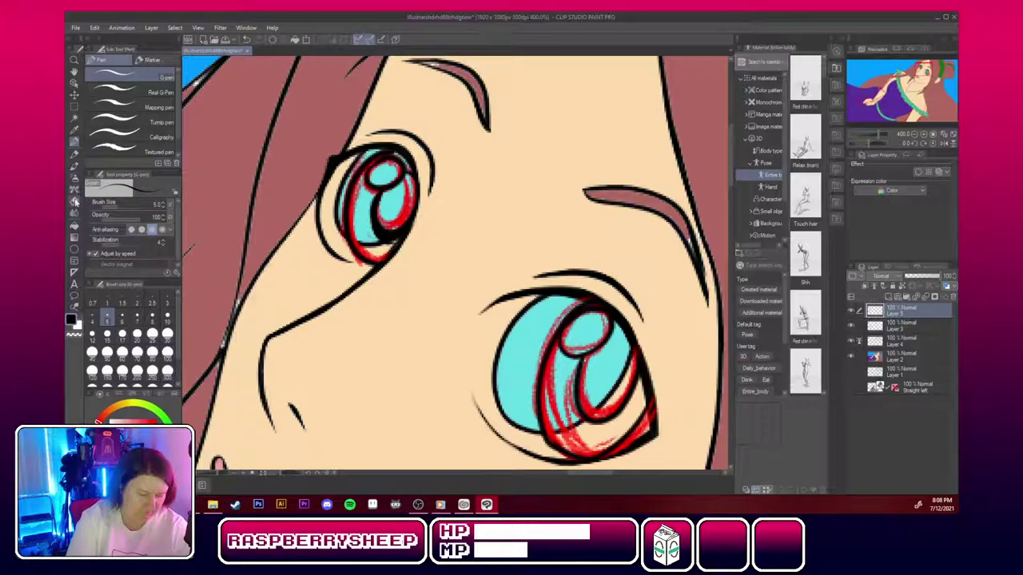
left_click(74, 203)
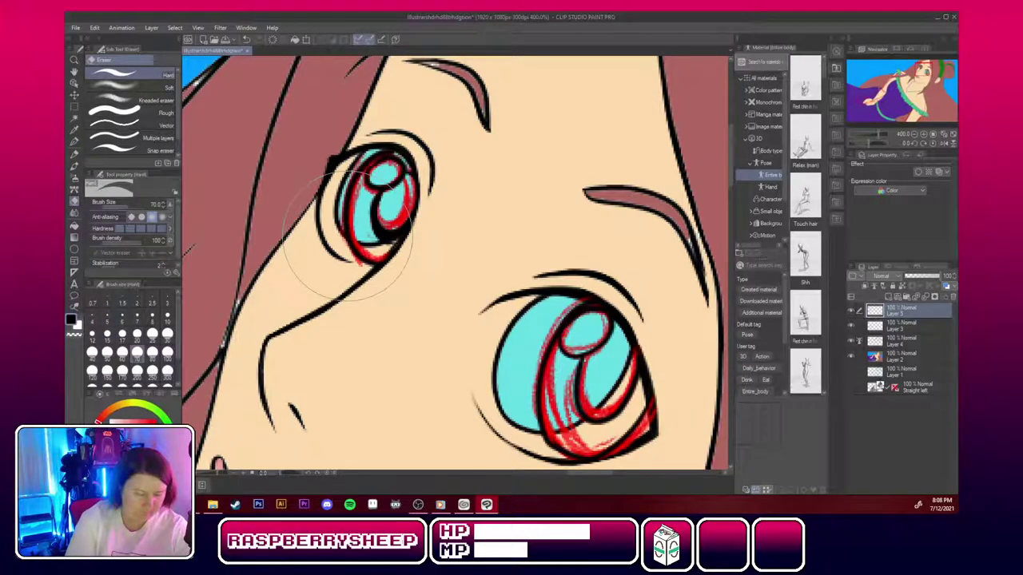
left_click(122, 318)
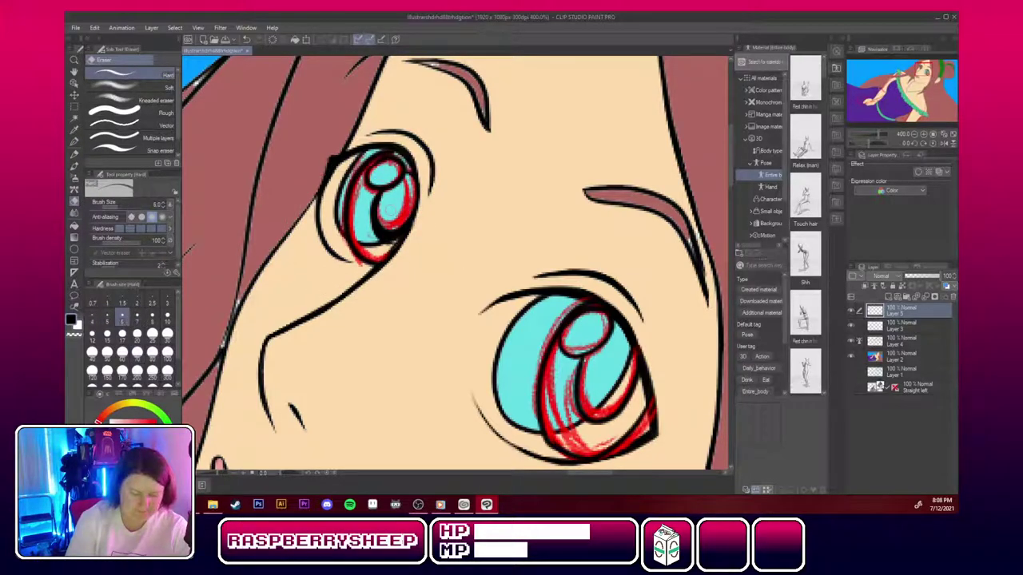
mouse_move(378, 214)
left_mouse_down()
mouse_move(394, 231)
mouse_move(410, 209)
mouse_move(402, 226)
mouse_move(381, 227)
mouse_move(377, 214)
mouse_move(378, 224)
left_mouse_up()
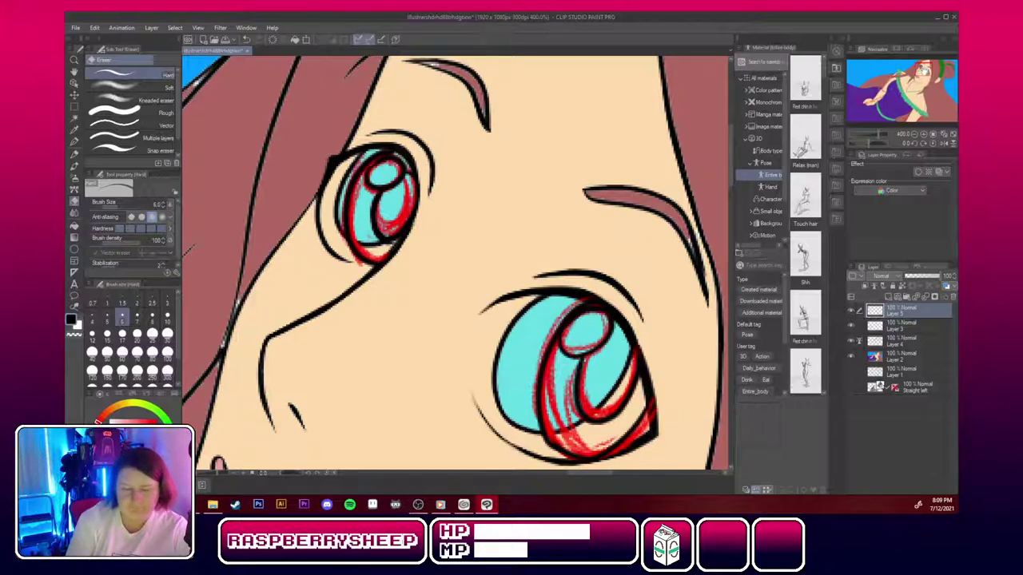
left_click_drag(352, 465, 322, 453)
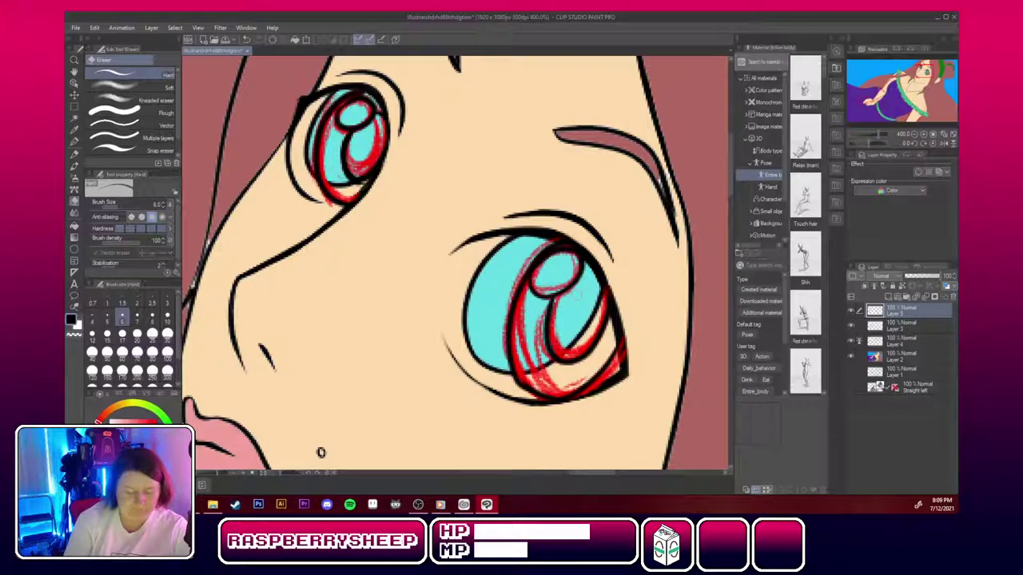
mouse_move(533, 276)
left_mouse_down()
mouse_move(561, 251)
mouse_move(578, 265)
left_mouse_up()
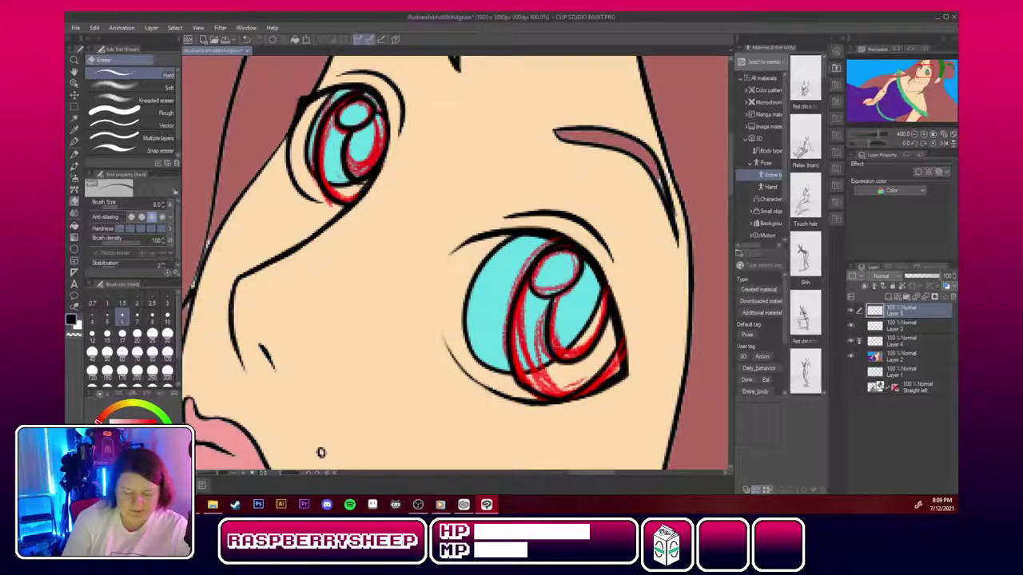
left_click_drag(549, 307, 551, 323)
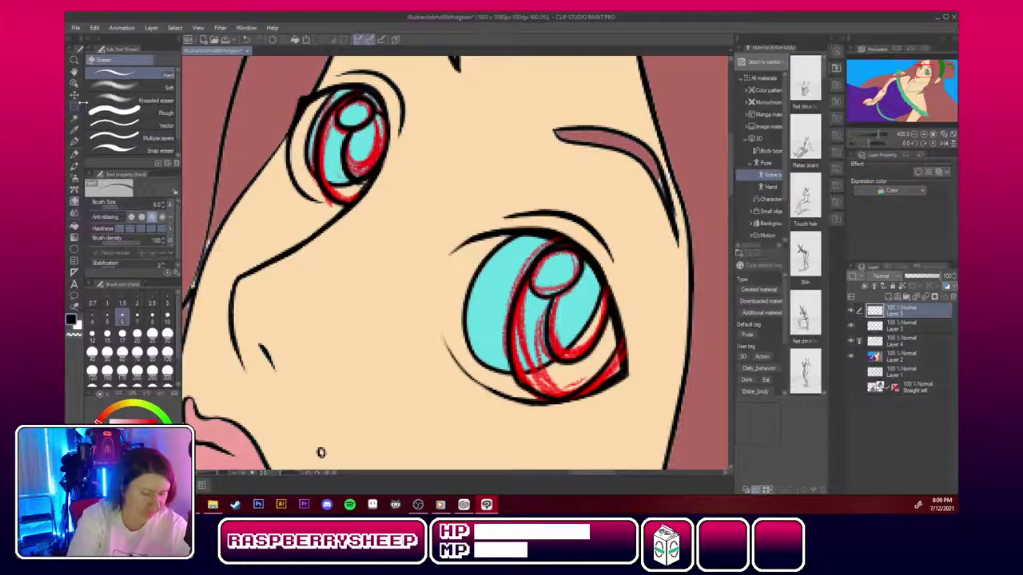
Switch back to the G-pen and ink the short shoulder line segment between the hair and the jaw.
left_click(75, 155)
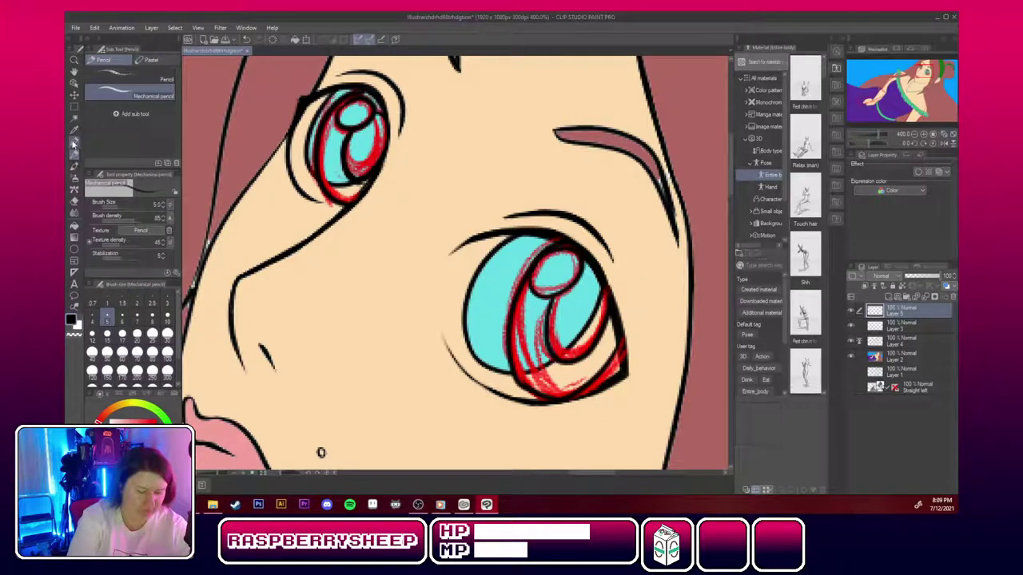
left_click(75, 142)
left_click_drag(926, 71, 913, 75)
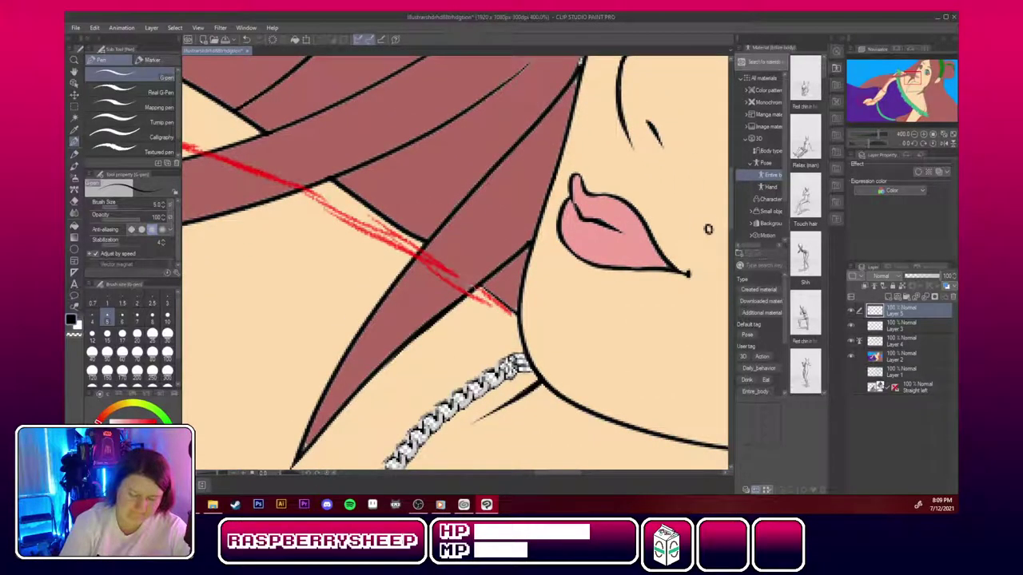
left_click_drag(475, 289, 513, 311)
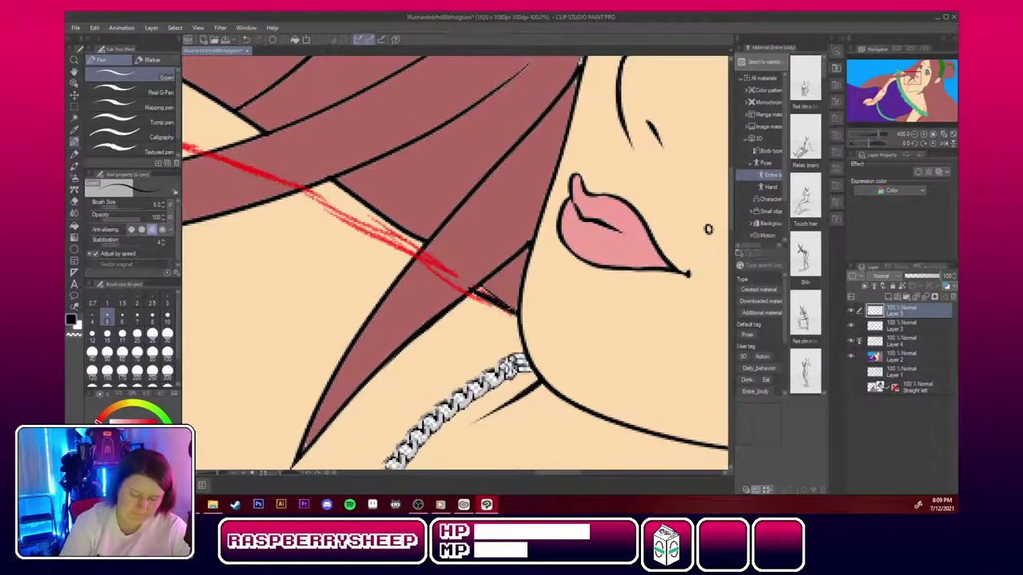
Ink the corrected shoulder line over the red sketch, from between the hair strands around the shoulder curve into the green ruffle.
left_click(915, 144)
left_click(915, 144)
left_click(915, 143)
left_click(915, 144)
left_click(915, 144)
left_click(915, 144)
left_click(915, 143)
left_click(915, 143)
left_click(915, 144)
left_click(915, 144)
left_click(915, 144)
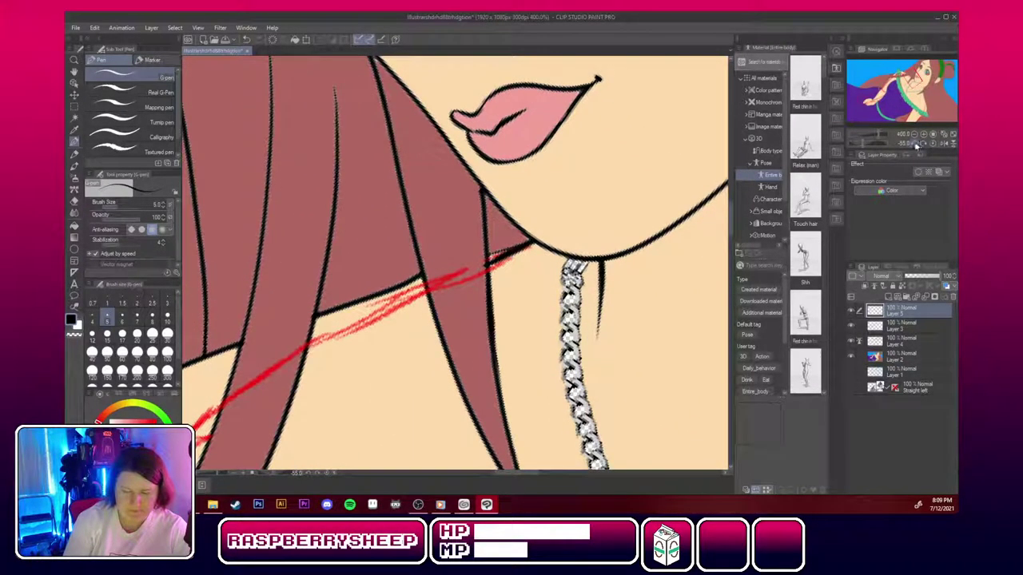
left_click(915, 144)
left_click_drag(913, 79, 909, 80)
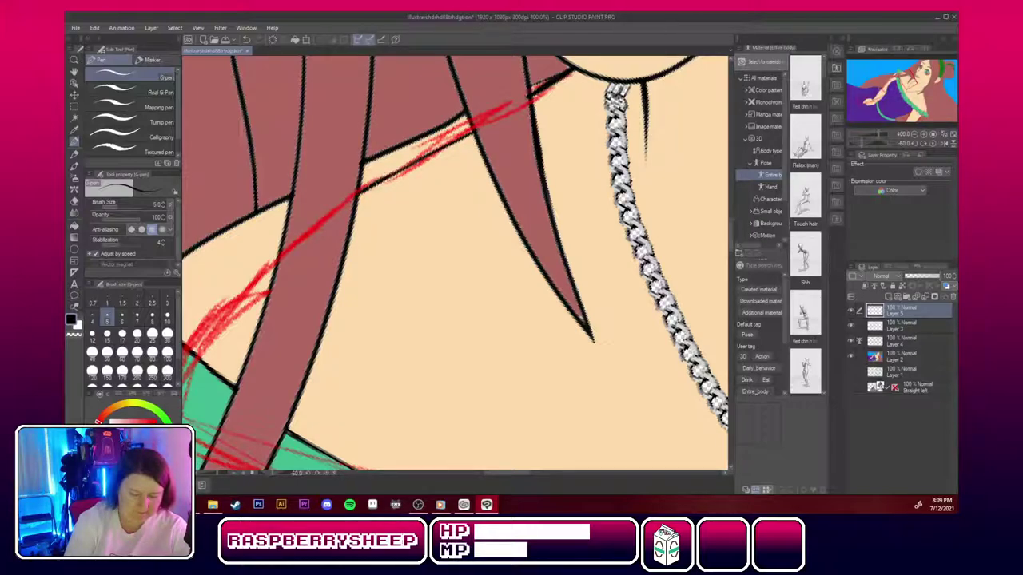
left_click_drag(478, 132, 367, 195)
left_click_drag(910, 76, 902, 80)
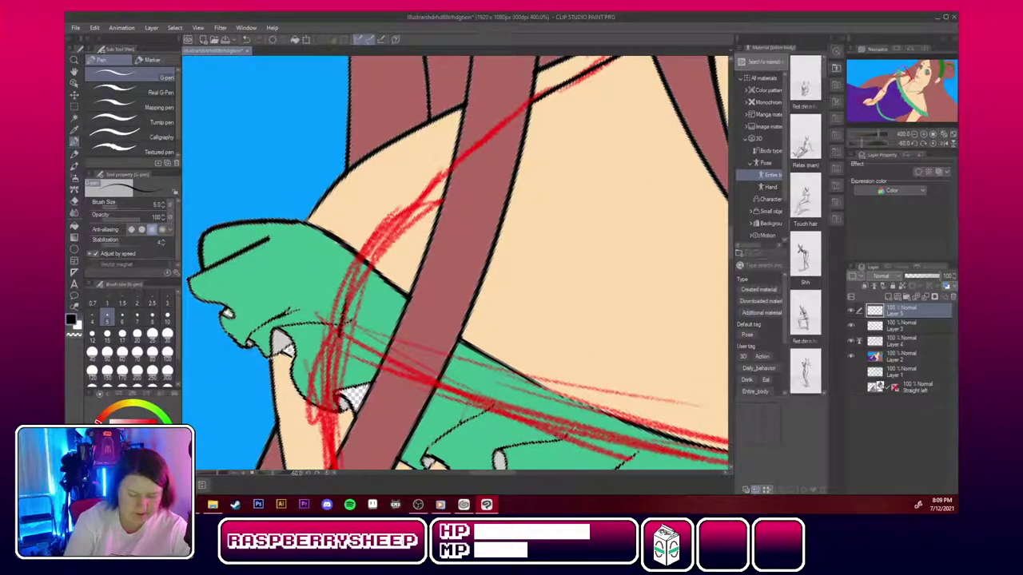
mouse_move(341, 335)
left_mouse_down()
mouse_move(364, 269)
mouse_move(389, 236)
left_mouse_up()
left_click_drag(362, 268, 448, 172)
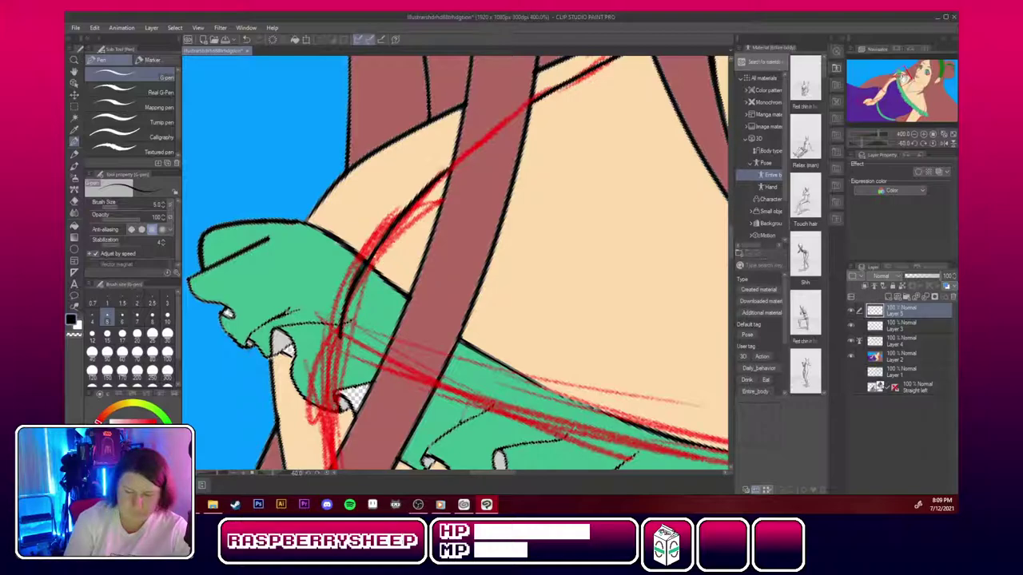
Ink the first part of the dress neckline along the red sketch, from the shoulder curve past the hair strand.
mouse_move(342, 321)
left_mouse_down()
mouse_move(221, 239)
mouse_move(265, 274)
left_mouse_up()
left_click_drag(218, 247, 263, 271)
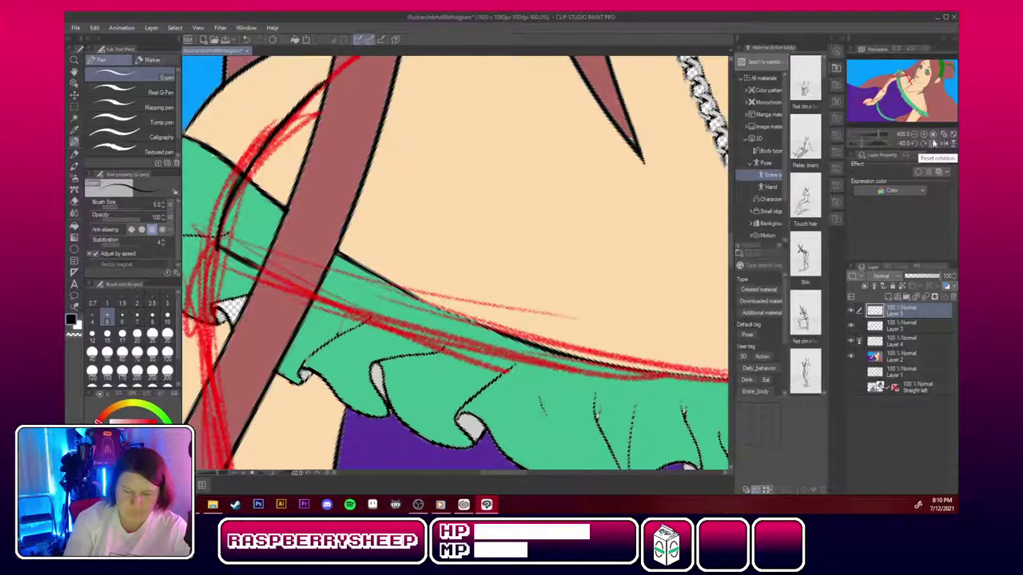
left_click(925, 145)
left_click(925, 144)
left_click(925, 145)
left_click(926, 145)
left_click(925, 145)
left_click(926, 144)
left_click(926, 144)
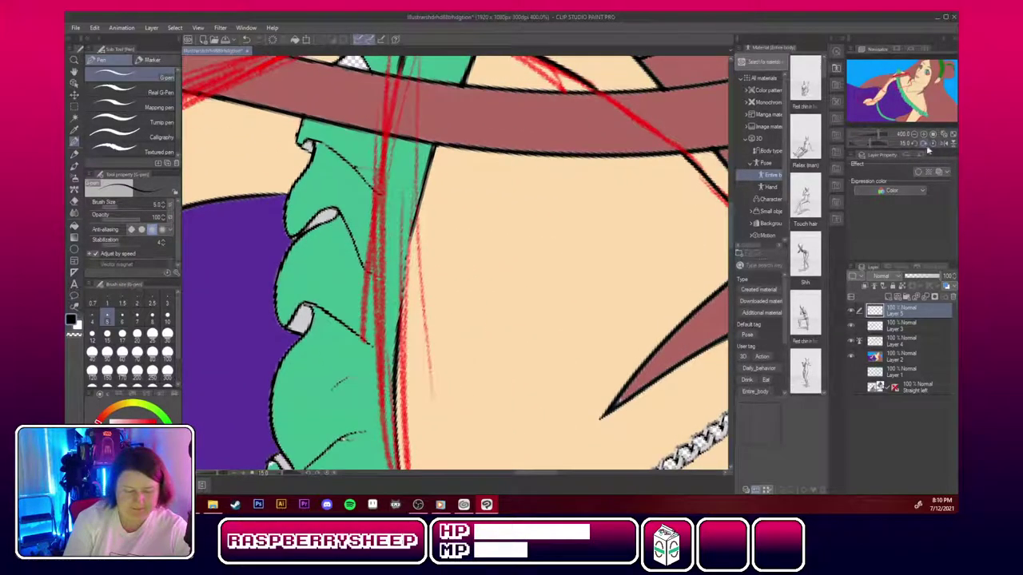
left_click(927, 145)
left_click(926, 145)
left_click(730, 61)
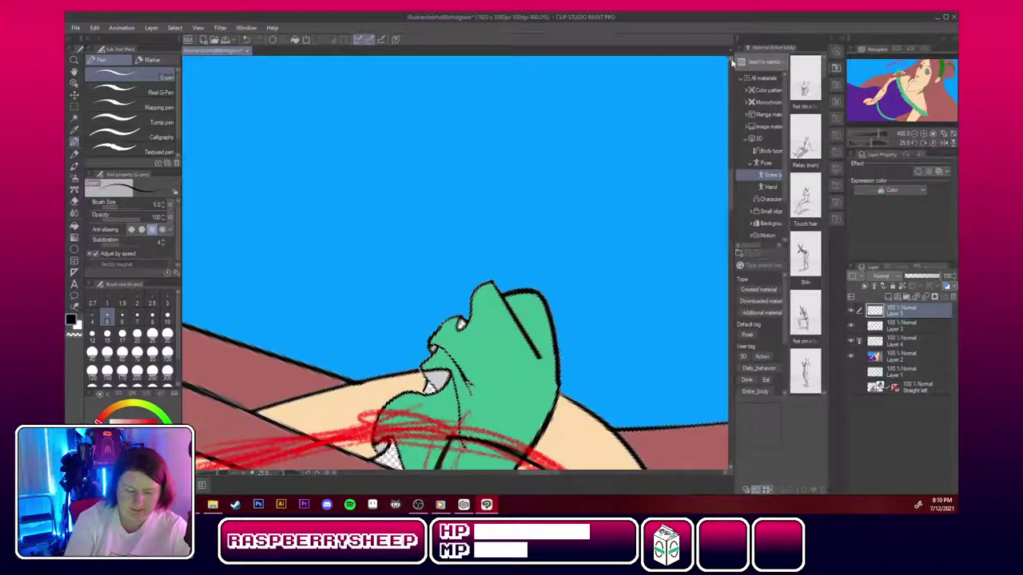
mouse_move(730, 184)
left_mouse_down()
mouse_move(729, 233)
mouse_move(731, 219)
left_mouse_up()
left_click_drag(409, 247, 378, 389)
left_click_drag(388, 348, 368, 463)
mouse_move(378, 393)
left_mouse_down()
mouse_move(370, 468)
mouse_move(373, 433)
left_mouse_up()
Continue inking the neckline down the ruffle's edge until it merges with the original line near the necklace point.
left_click_drag(730, 224, 730, 247)
left_click_drag(375, 141, 360, 279)
left_click_drag(362, 243, 361, 364)
left_click_drag(362, 328, 362, 432)
left_click_drag(359, 367, 366, 459)
left_click_drag(360, 387, 366, 466)
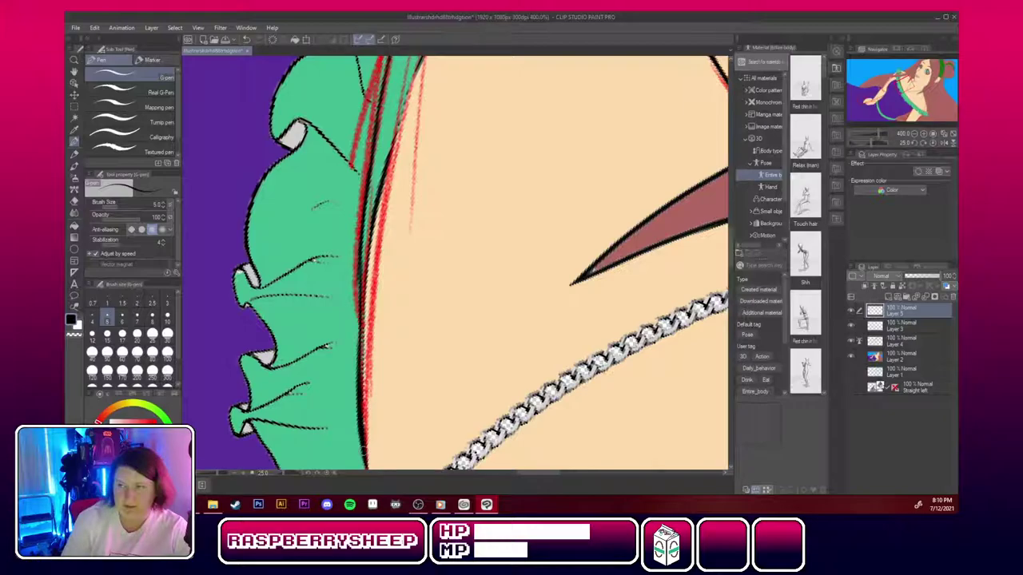
scroll(731, 256, "down", 3)
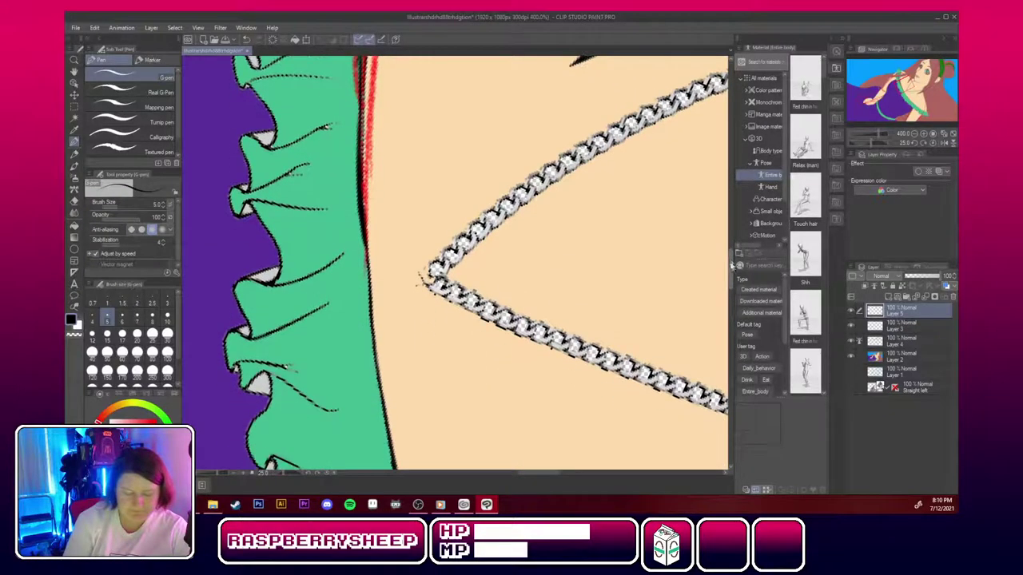
left_click_drag(364, 210, 368, 306)
left_click_drag(361, 238, 373, 338)
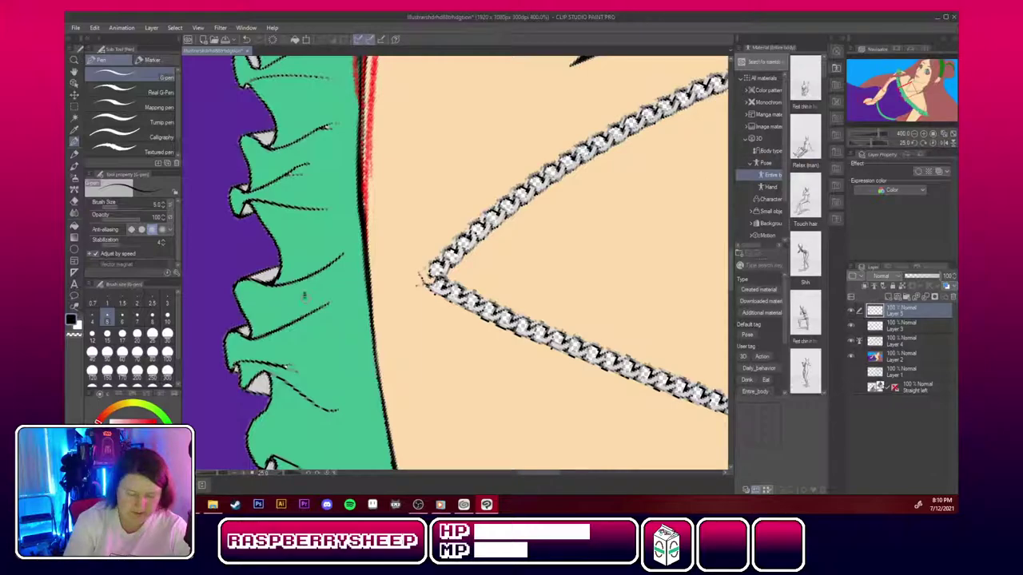
Draw an oval pendant over the neckline below the necklace point and join it to the chain with a small loop.
mouse_move(304, 296)
left_mouse_down()
mouse_move(342, 254)
mouse_move(384, 250)
mouse_move(427, 297)
mouse_move(357, 346)
mouse_move(286, 323)
mouse_move(342, 249)
mouse_move(334, 342)
mouse_move(352, 247)
mouse_move(404, 255)
mouse_move(332, 245)
mouse_move(278, 284)
left_mouse_up()
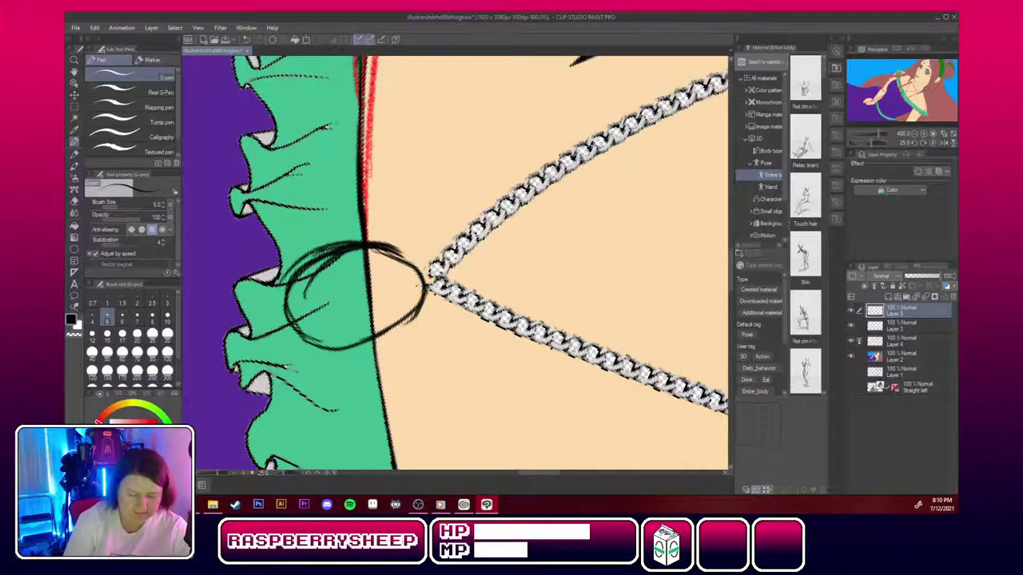
mouse_move(318, 251)
left_mouse_down()
mouse_move(281, 325)
mouse_move(283, 283)
mouse_move(401, 270)
mouse_move(427, 293)
left_mouse_up()
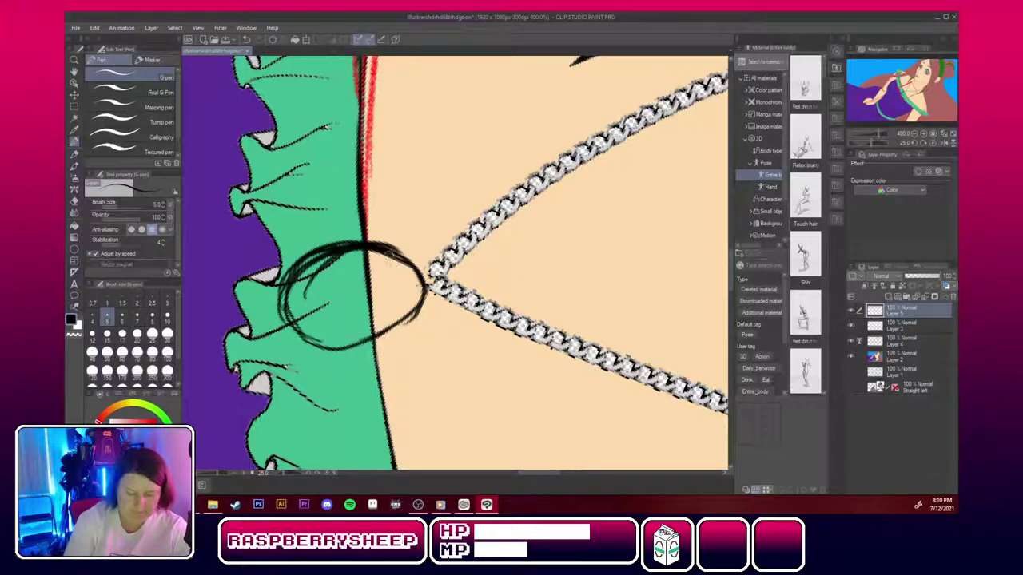
left_click(935, 144)
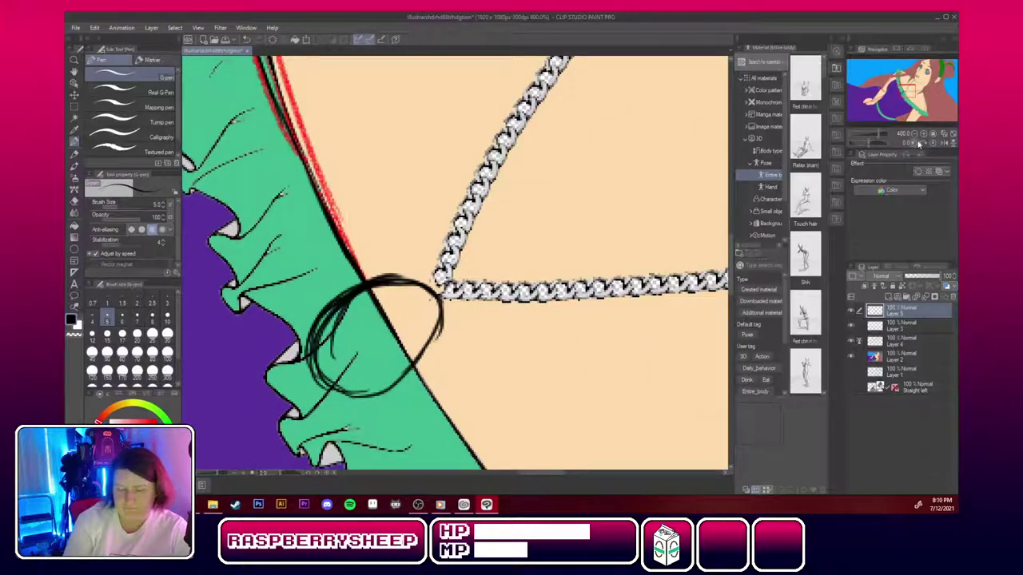
left_click(915, 142)
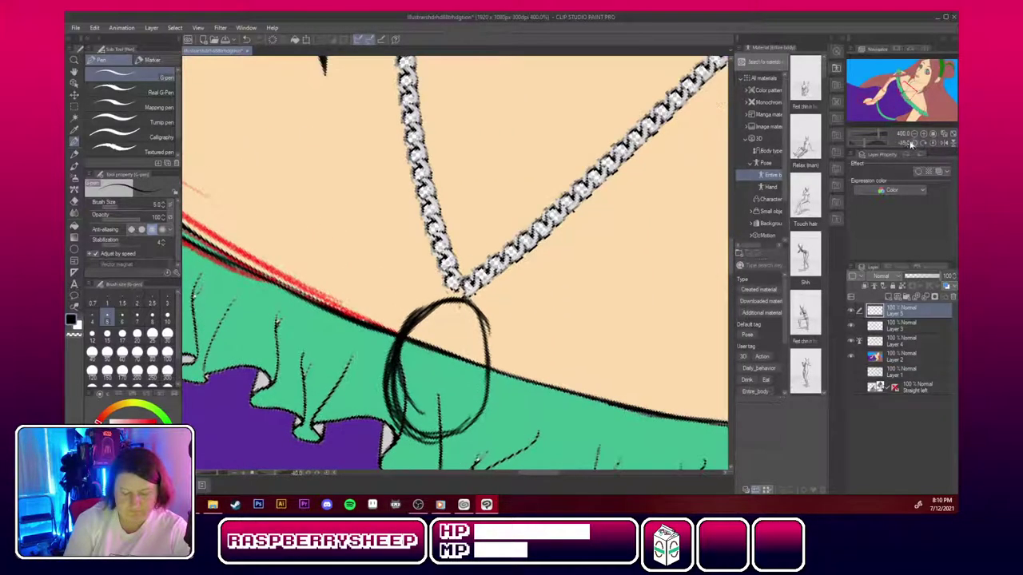
mouse_move(462, 275)
left_mouse_down()
mouse_move(451, 299)
mouse_move(461, 275)
mouse_move(468, 302)
mouse_move(468, 281)
mouse_move(403, 327)
left_mouse_up()
mouse_move(442, 299)
left_mouse_down()
mouse_move(418, 311)
mouse_move(386, 387)
mouse_move(415, 310)
mouse_move(471, 305)
mouse_move(487, 394)
left_mouse_up()
mouse_move(490, 354)
left_mouse_down()
mouse_move(474, 428)
mouse_move(440, 446)
left_mouse_up()
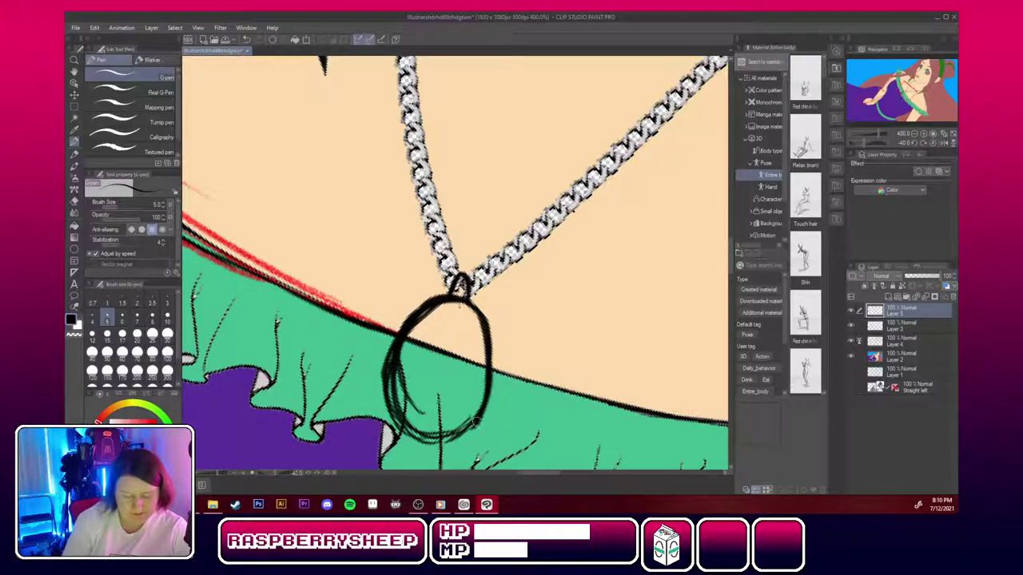
Thicken and smooth the pendant's black outline around its lower curve and both sides.
mouse_move(481, 418)
left_mouse_down()
mouse_move(428, 449)
mouse_move(408, 434)
mouse_move(445, 442)
mouse_move(386, 392)
left_mouse_up()
mouse_move(416, 437)
left_mouse_down()
mouse_move(382, 377)
mouse_move(391, 422)
left_mouse_up()
mouse_move(383, 385)
left_mouse_down()
mouse_move(389, 408)
mouse_move(449, 438)
mouse_move(465, 429)
left_mouse_up()
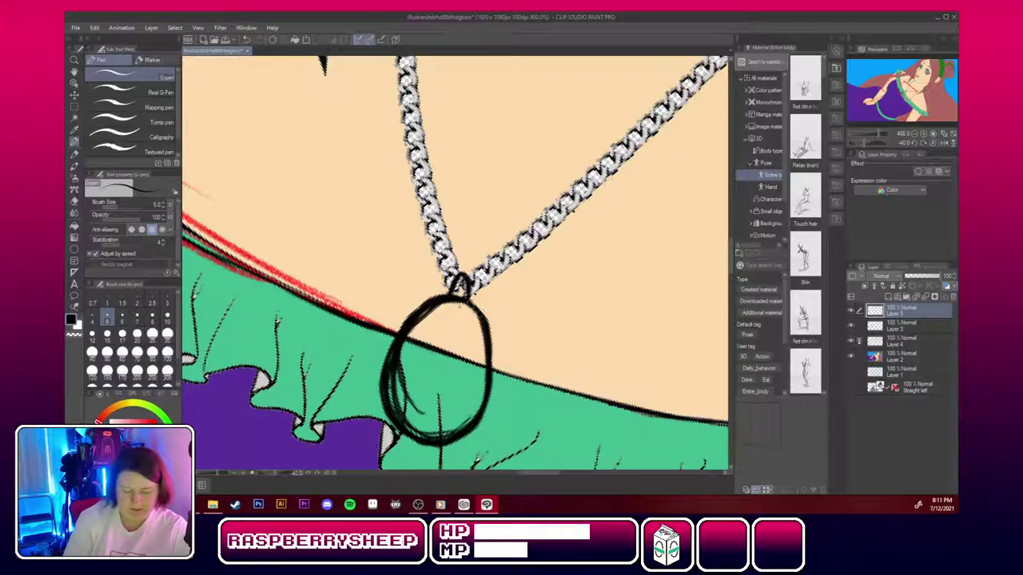
mouse_move(462, 299)
left_mouse_down()
mouse_move(492, 355)
mouse_move(496, 390)
mouse_move(493, 370)
mouse_move(478, 421)
left_mouse_up()
left_click_drag(492, 344, 483, 413)
left_click_drag(496, 362, 477, 425)
left_click_drag(489, 390, 448, 442)
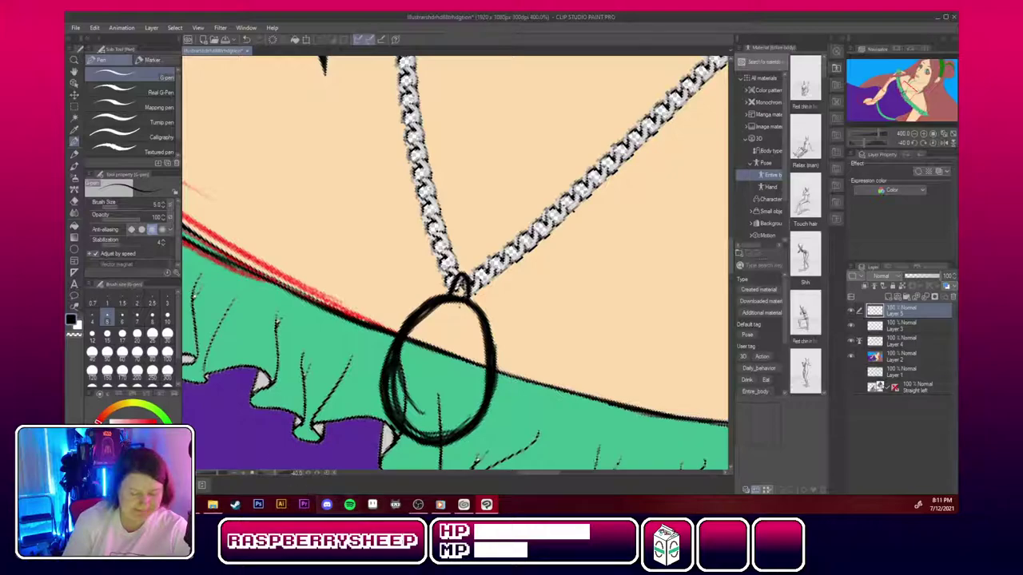
Erase the overlapping rough strokes inside the pendant outline along its left side and lower curve.
left_click(74, 201)
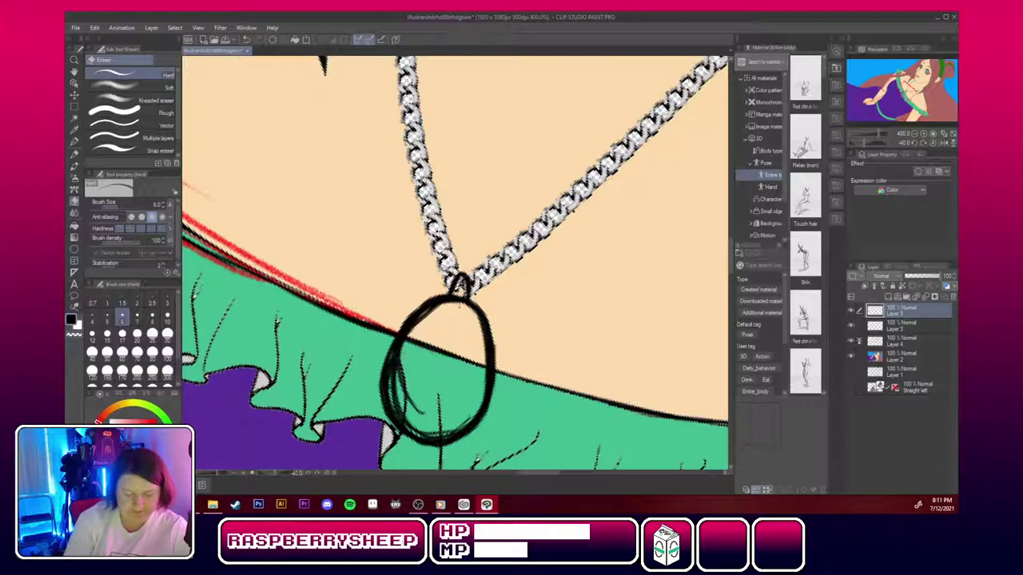
mouse_move(401, 377)
left_mouse_down()
mouse_move(398, 352)
mouse_move(424, 317)
mouse_move(464, 307)
left_mouse_up()
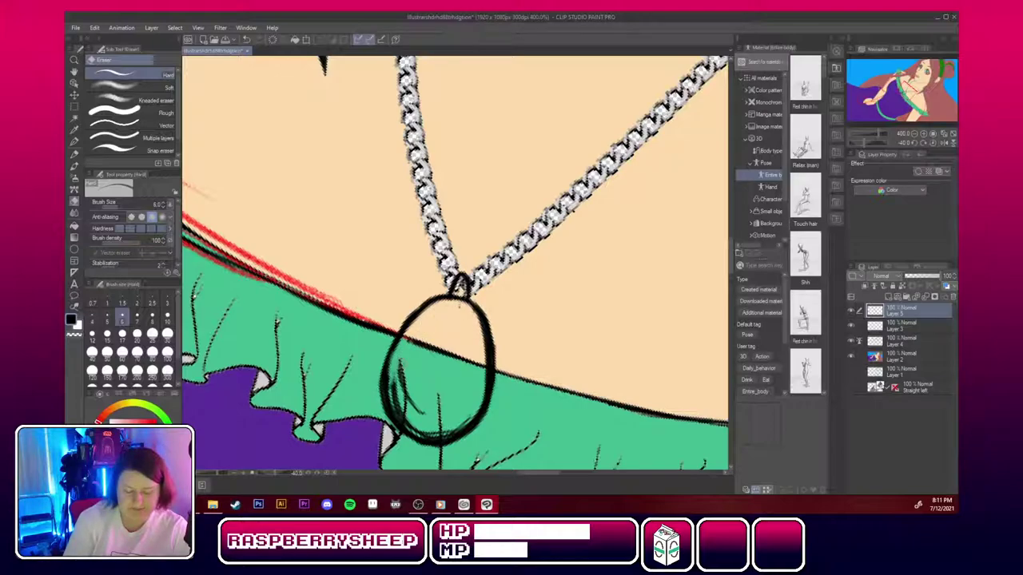
left_click_drag(393, 376, 406, 423)
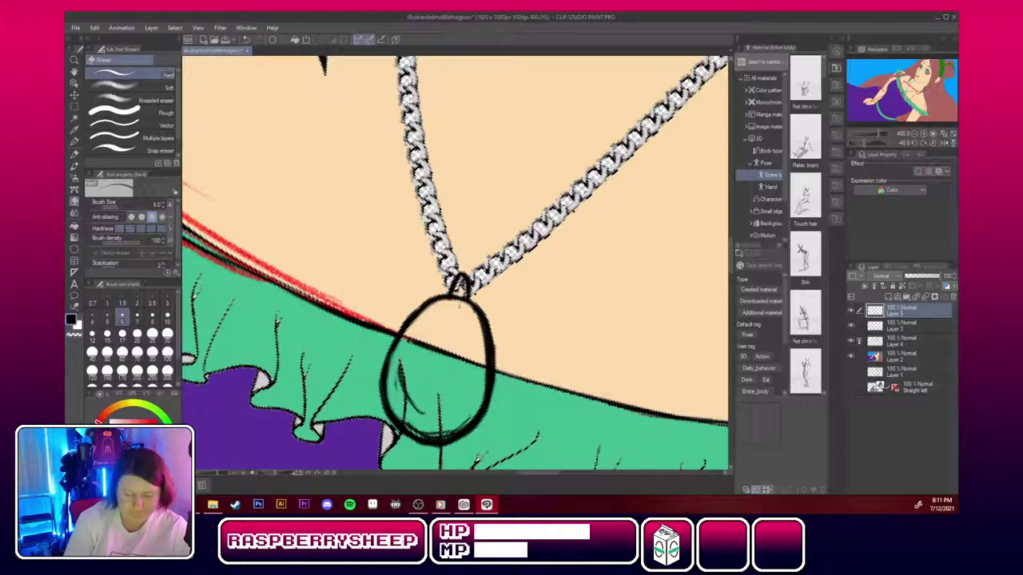
mouse_move(391, 363)
left_mouse_down()
mouse_move(388, 392)
mouse_move(417, 409)
mouse_move(398, 366)
left_mouse_up()
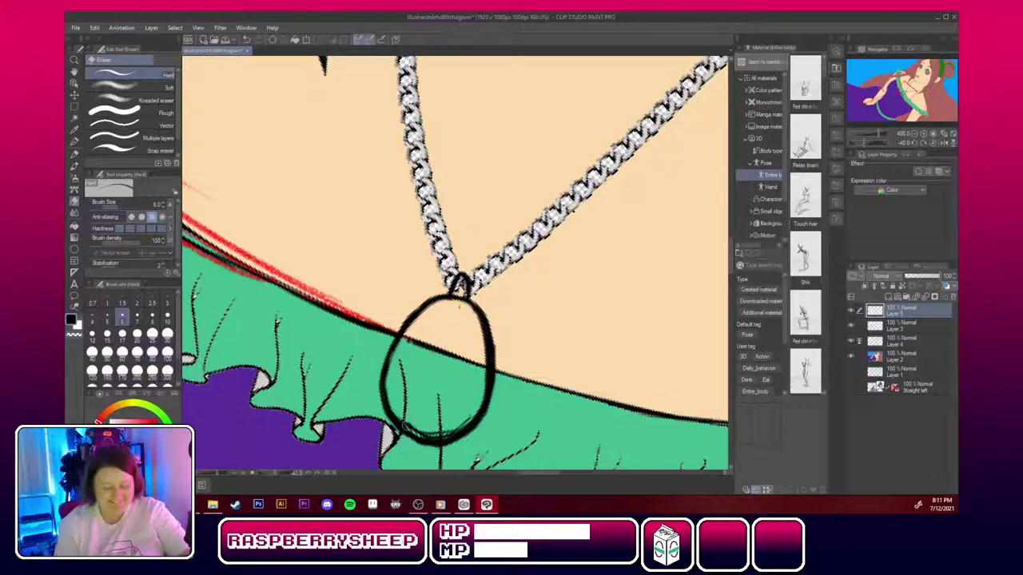
mouse_move(404, 426)
left_mouse_down()
mouse_move(438, 433)
mouse_move(470, 418)
left_mouse_up()
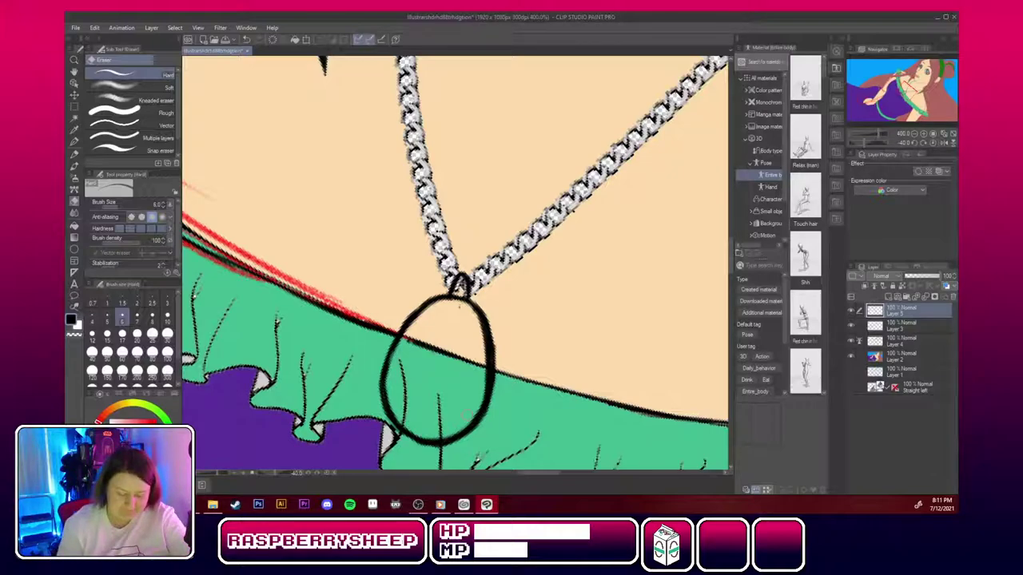
Trim the pendant's thick outline with the hard eraser along its right side, upper curve and bottom edge.
mouse_move(474, 319)
left_mouse_down()
mouse_move(486, 365)
mouse_move(479, 414)
mouse_move(479, 404)
left_mouse_up()
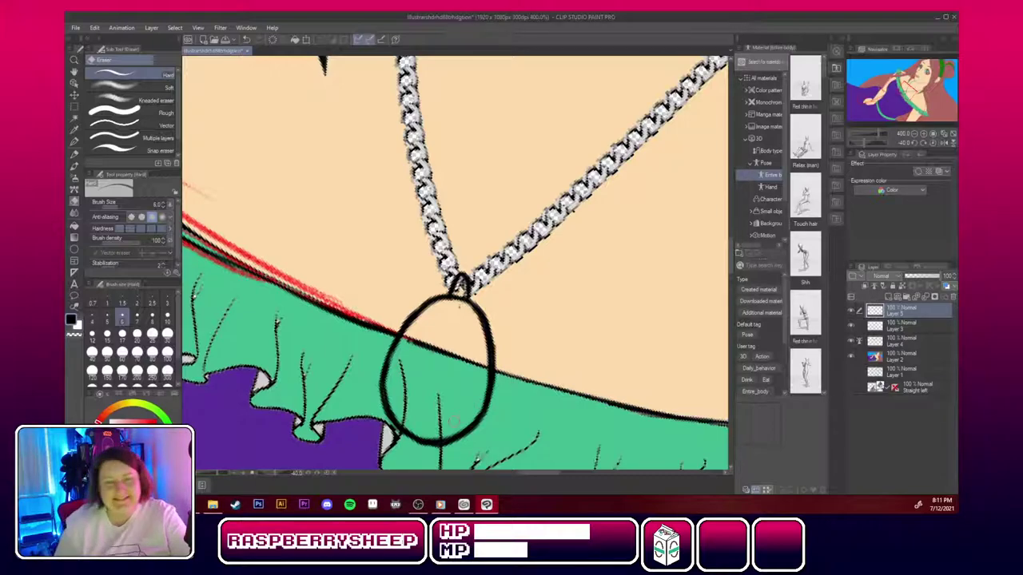
mouse_move(472, 312)
left_mouse_down()
mouse_move(489, 342)
mouse_move(487, 379)
mouse_move(469, 309)
mouse_move(477, 318)
mouse_move(407, 338)
left_mouse_up()
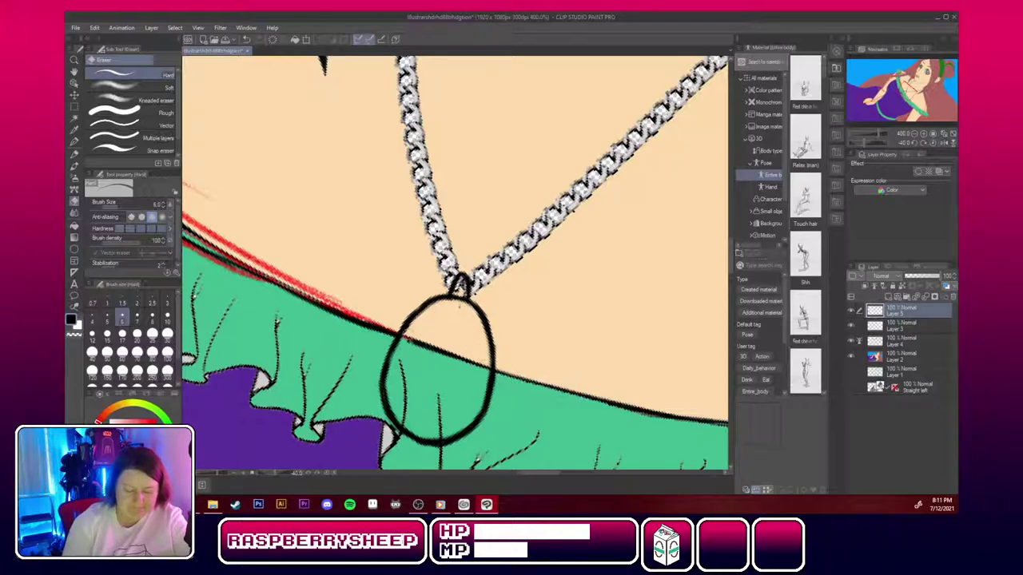
mouse_move(420, 444)
left_mouse_down()
mouse_move(436, 448)
mouse_move(474, 428)
left_mouse_up()
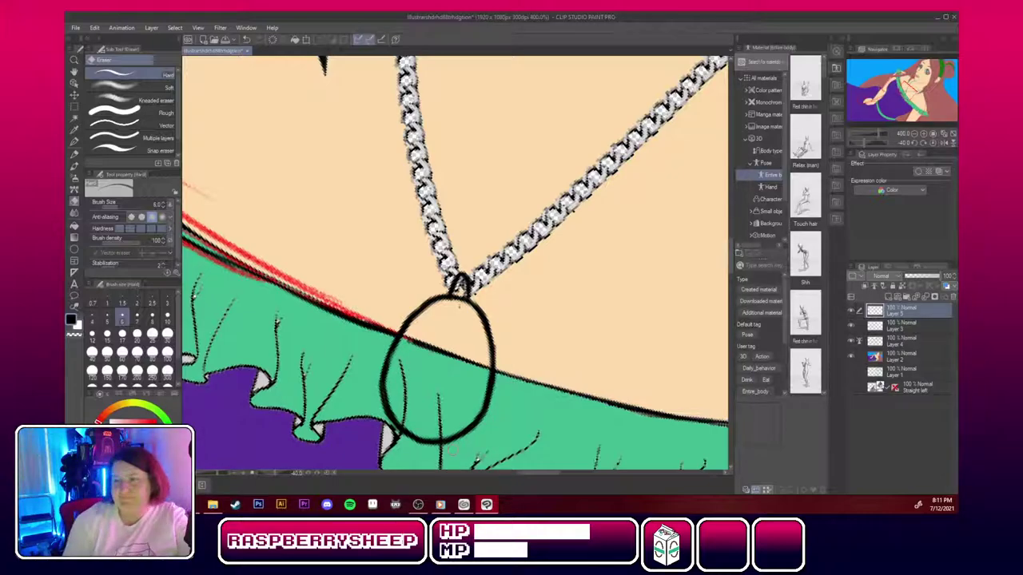
left_click_drag(419, 323, 423, 318)
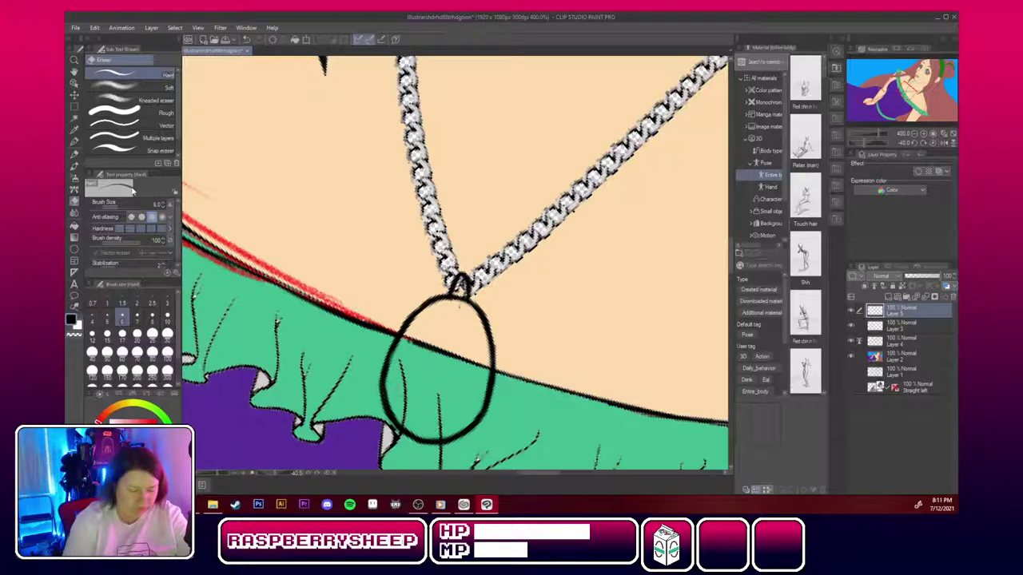
Touch up the pendant's outline with the G-pen on the left side, lower curve and right side.
left_click(75, 144)
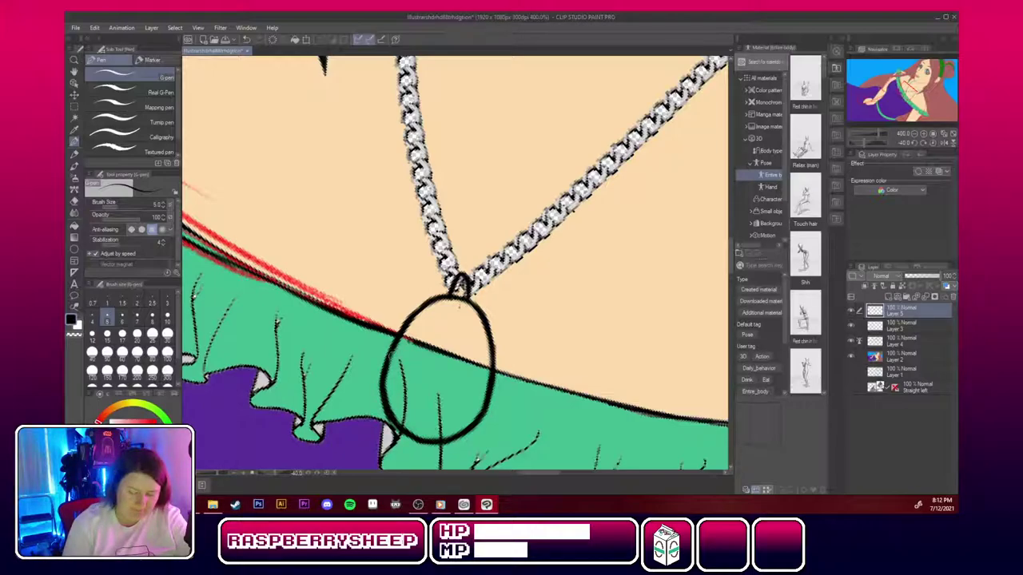
left_click_drag(379, 345, 387, 402)
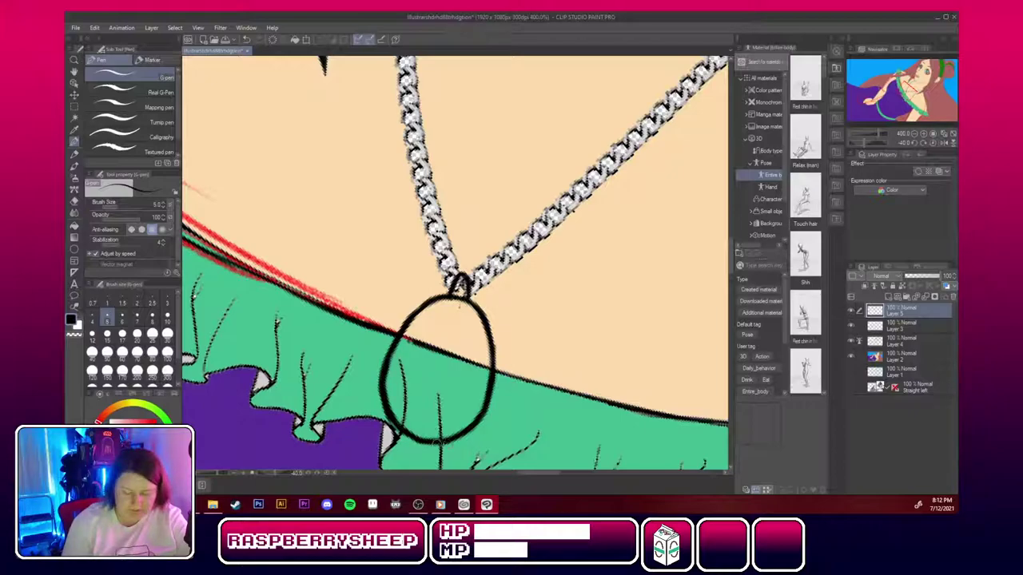
left_click_drag(423, 442, 468, 428)
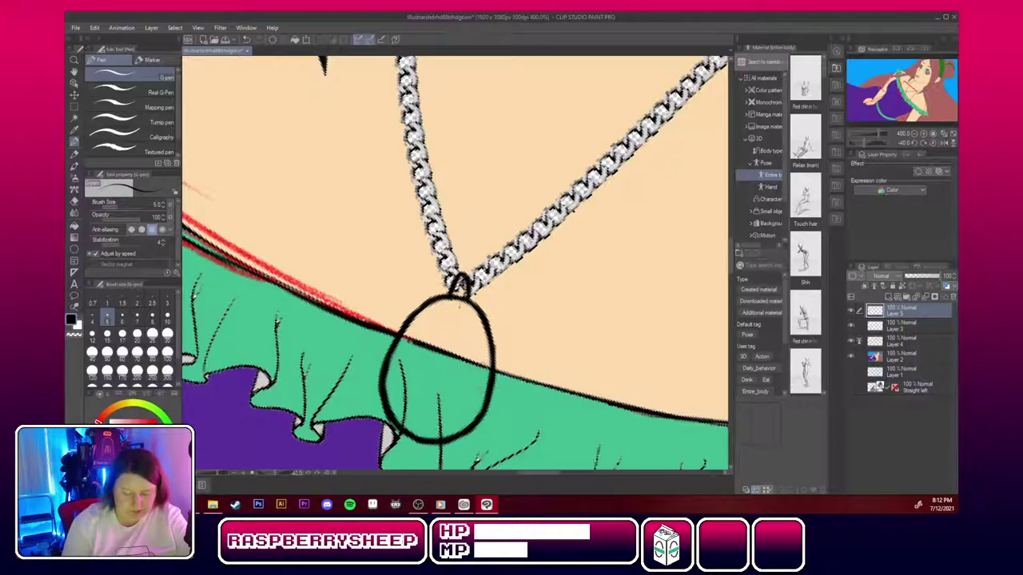
left_click_drag(483, 318, 494, 360)
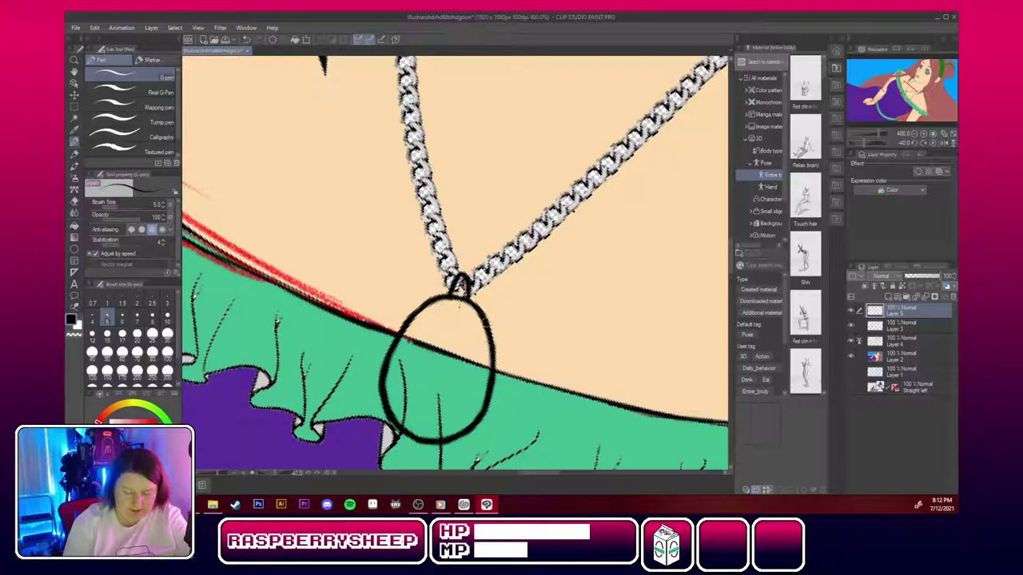
left_click_drag(487, 322, 493, 364)
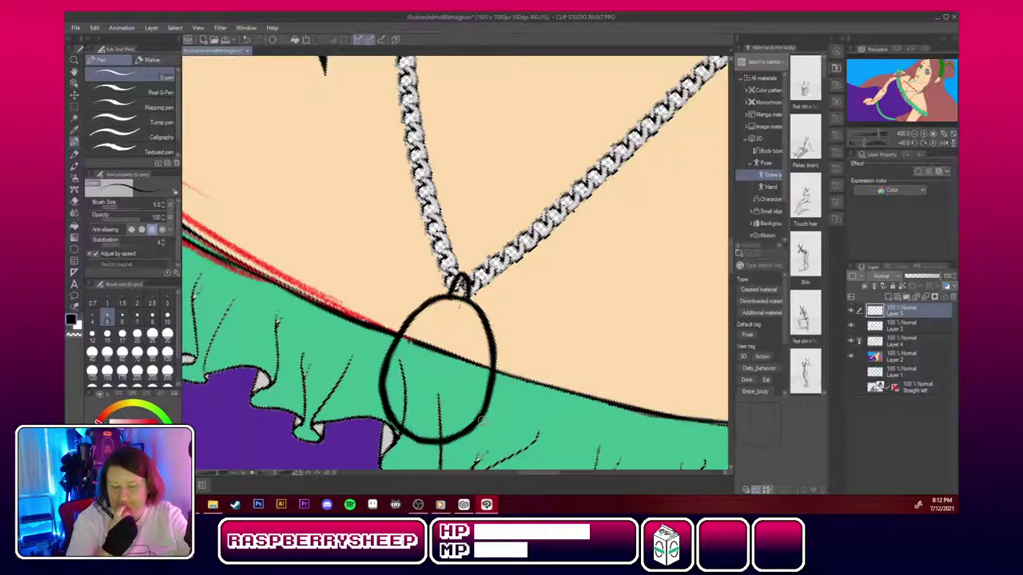
Ink the upper arm's outer contour along the red sketch from the shoulder, continuing below the hair strand.
mouse_move(908, 91)
left_mouse_down()
mouse_move(896, 86)
mouse_move(901, 75)
left_mouse_up()
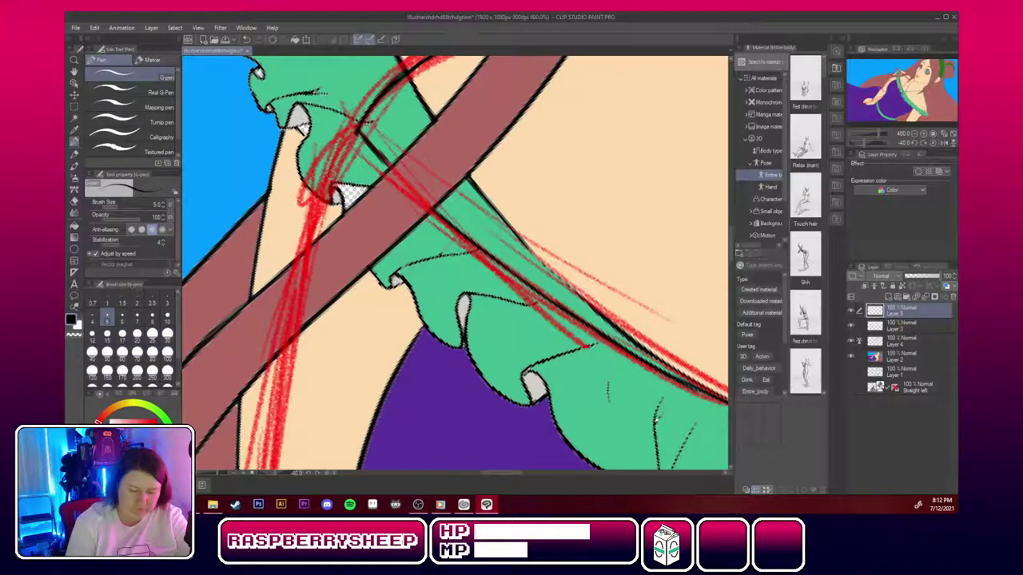
left_click_drag(361, 125, 308, 238)
left_click_drag(320, 195, 310, 249)
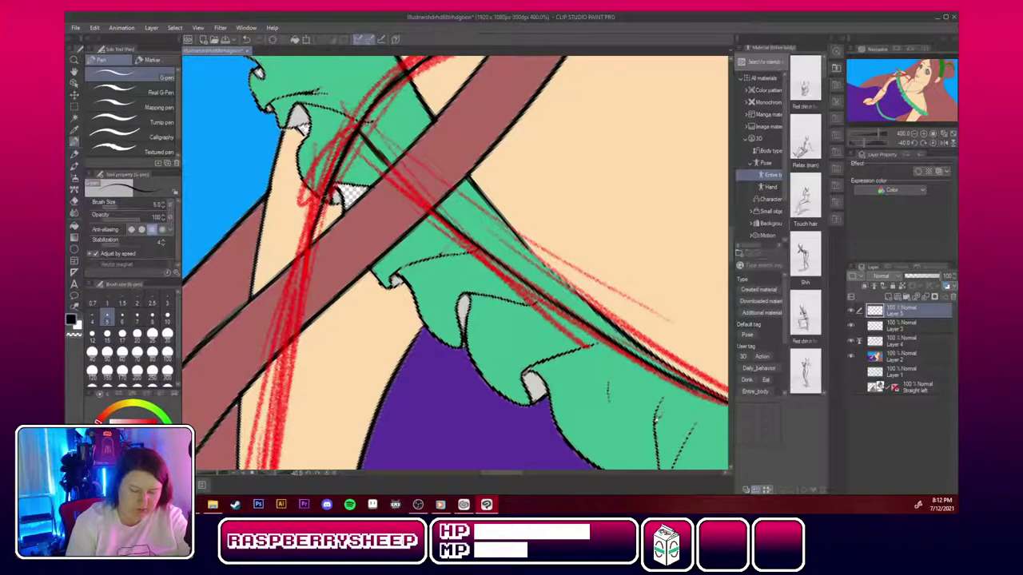
left_click_drag(294, 341, 273, 423)
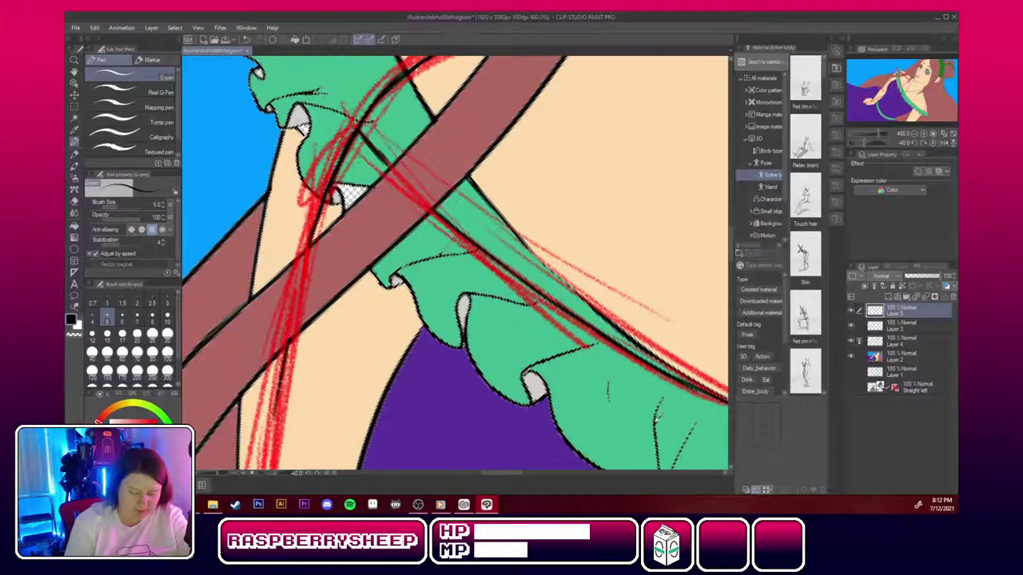
left_click_drag(286, 379, 265, 460)
left_click_drag(275, 422, 264, 460)
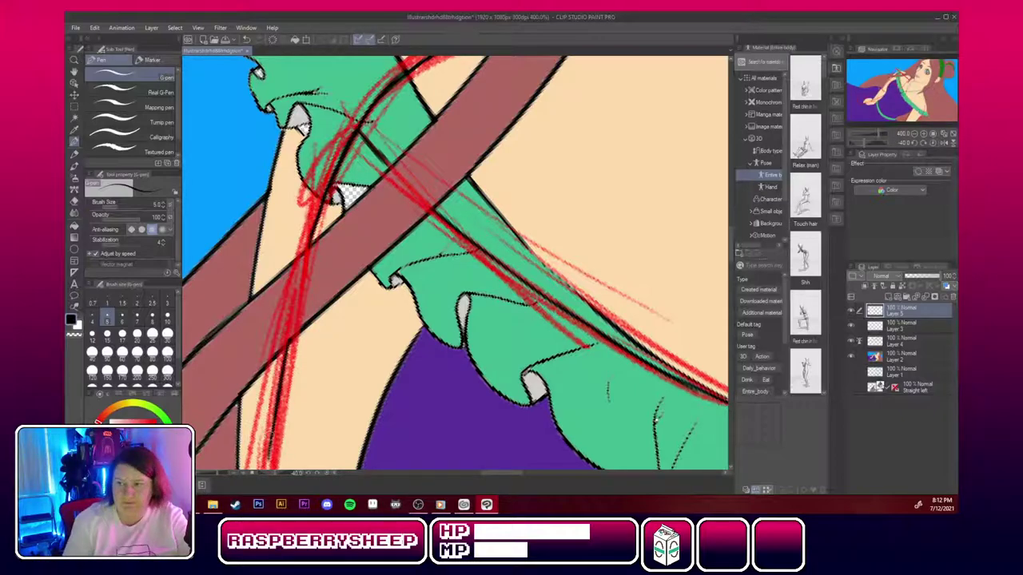
Continue inking the upper arm's outer line down the red sketch beside the hair, thickening it with overlapping strokes.
mouse_move(319, 416)
left_mouse_down()
mouse_move(329, 188)
mouse_move(417, 193)
mouse_move(417, 153)
mouse_move(366, 195)
left_mouse_up()
left_click_drag(376, 151, 361, 230)
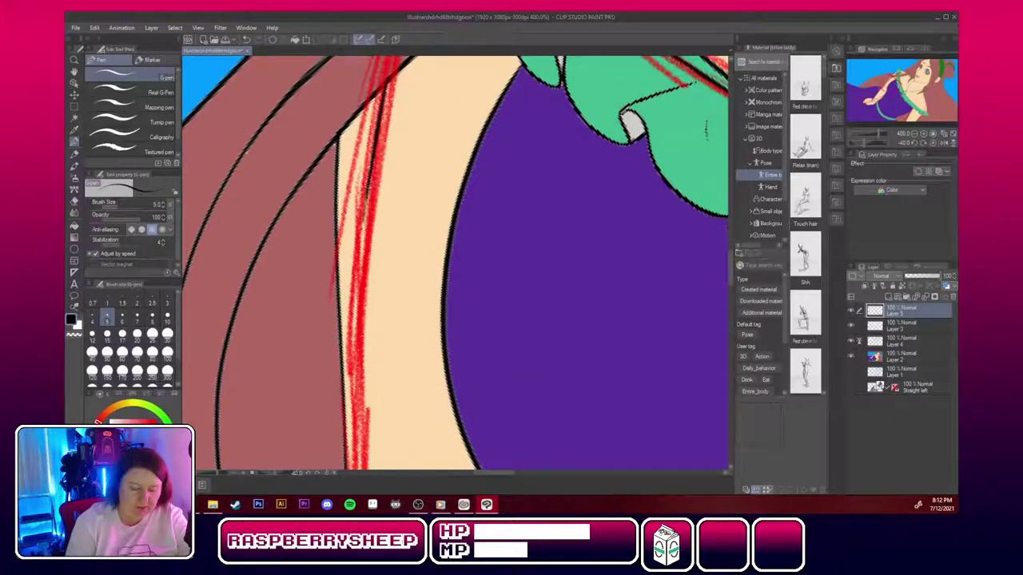
left_click_drag(369, 194, 360, 264)
left_click_drag(370, 171, 359, 286)
left_click_drag(368, 193, 359, 299)
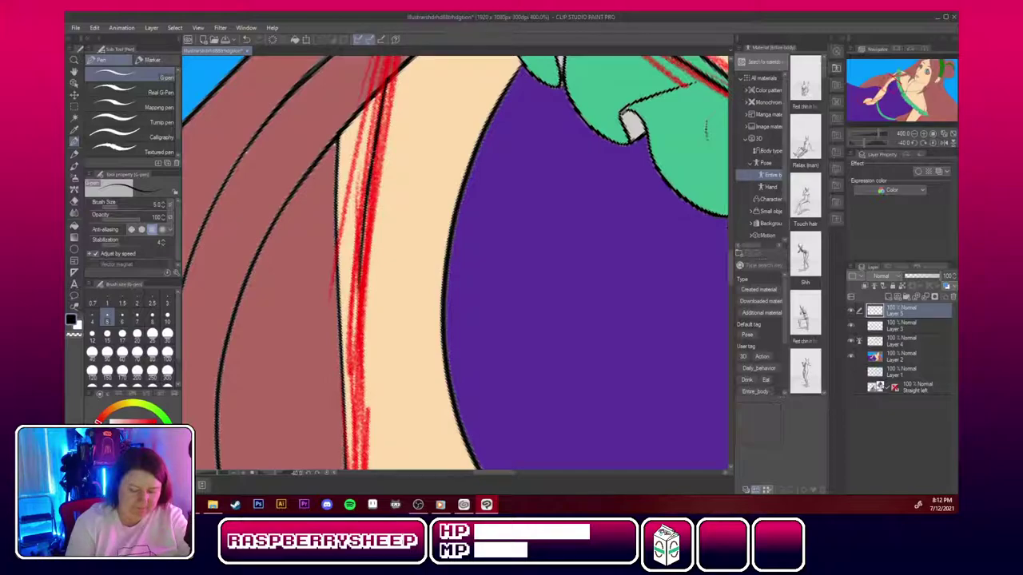
left_click_drag(387, 73, 370, 131)
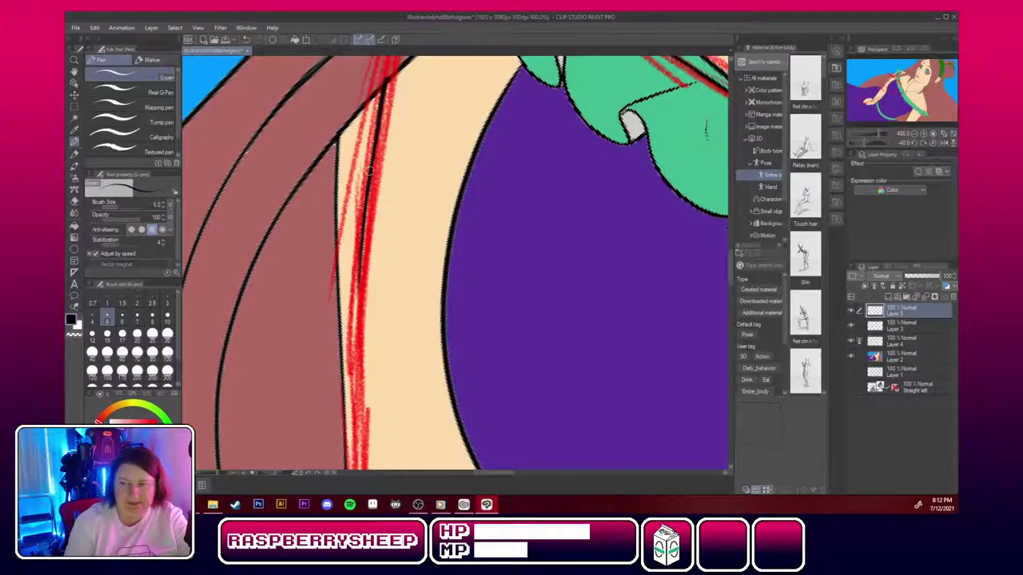
left_click_drag(365, 230, 356, 299)
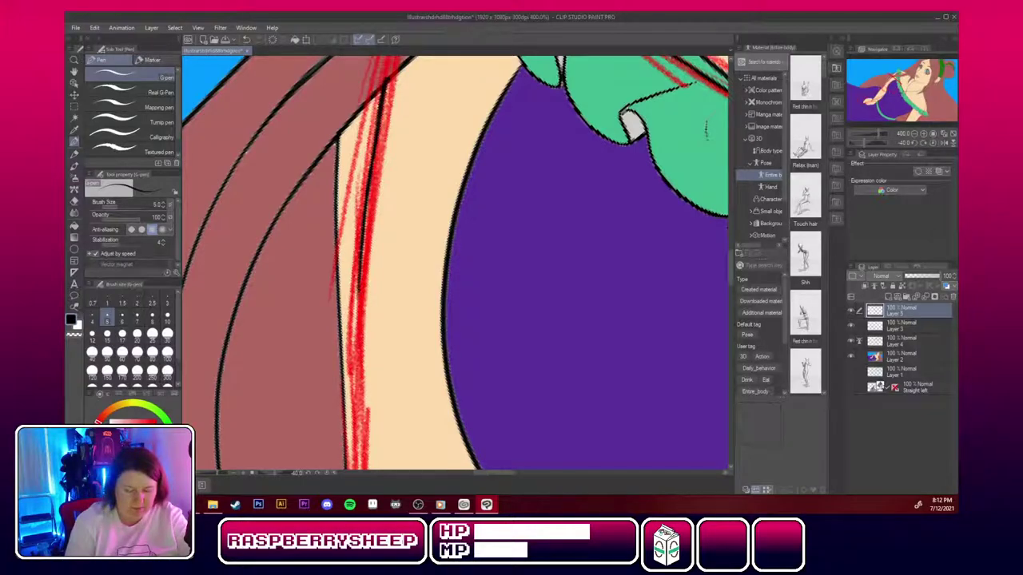
left_click_drag(360, 261, 353, 356)
left_click_drag(358, 283, 353, 375)
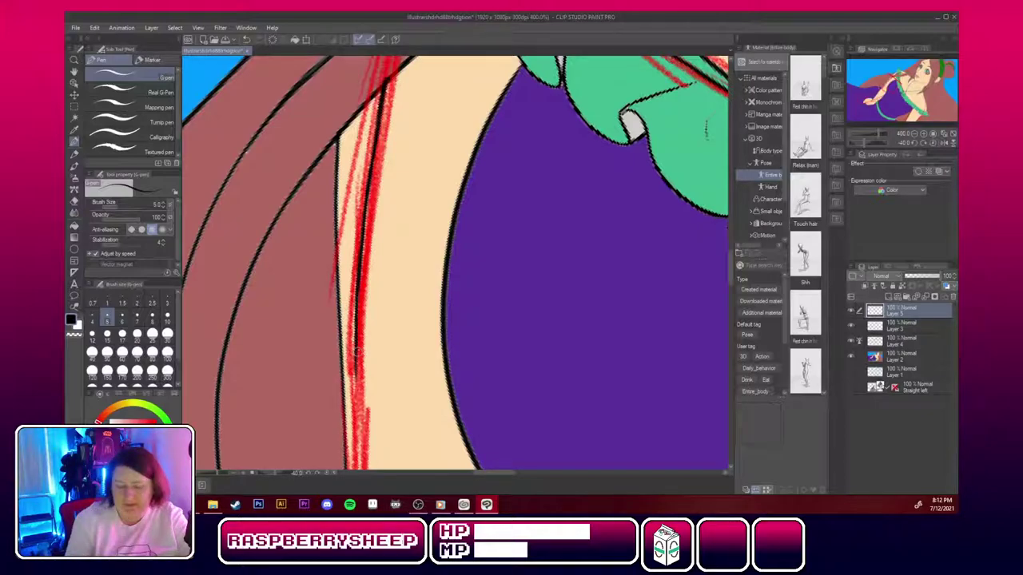
Extend the upper arm line down around the elbow bend and add two short crease marks on the elbow's red curve.
left_click_drag(730, 269, 732, 284)
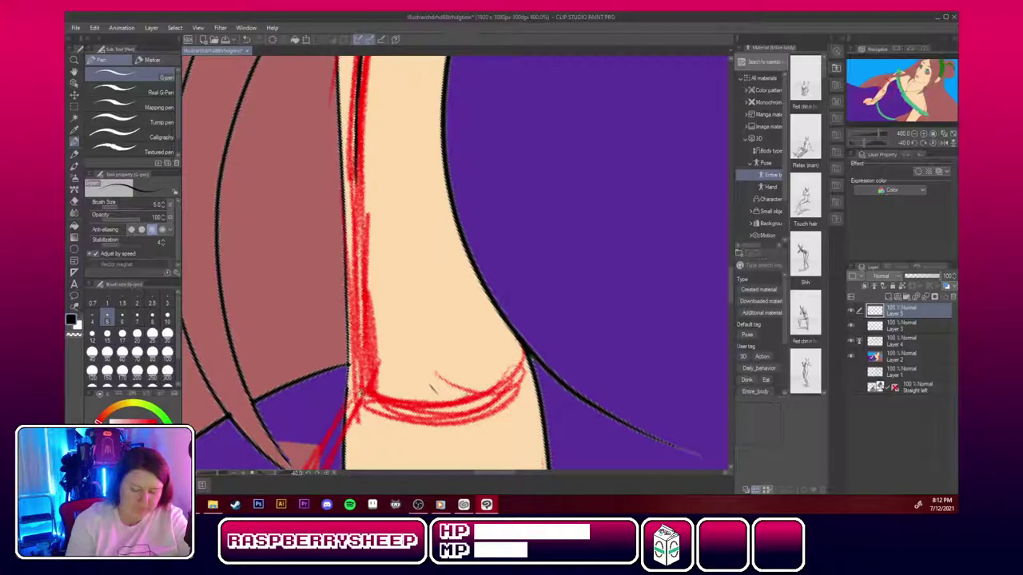
mouse_move(360, 360)
left_mouse_down()
mouse_move(363, 400)
mouse_move(356, 322)
left_mouse_up()
mouse_move(355, 157)
left_mouse_down()
mouse_move(357, 409)
mouse_move(334, 442)
left_mouse_up()
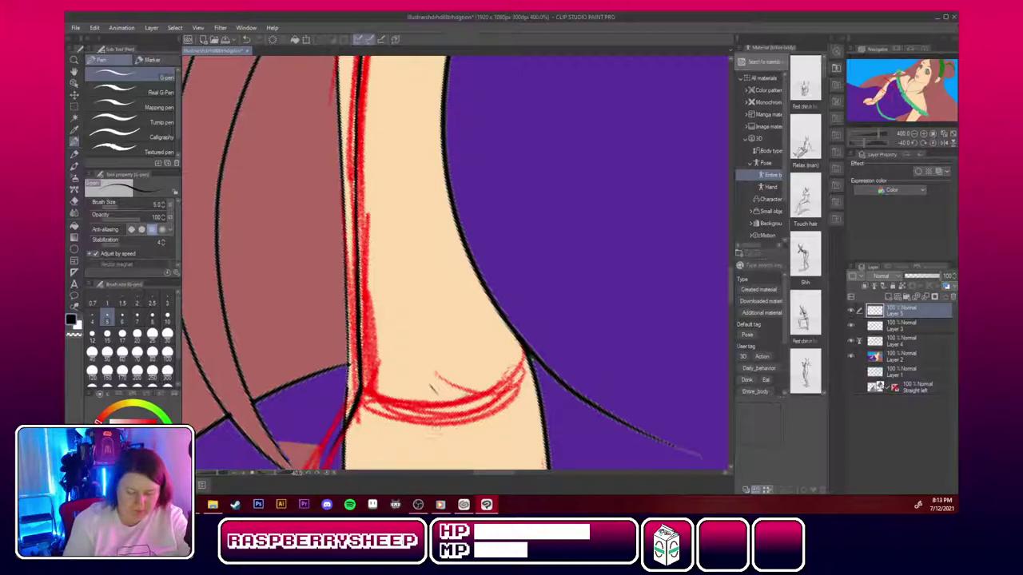
left_click_drag(403, 403, 417, 413)
left_click_drag(461, 410, 472, 405)
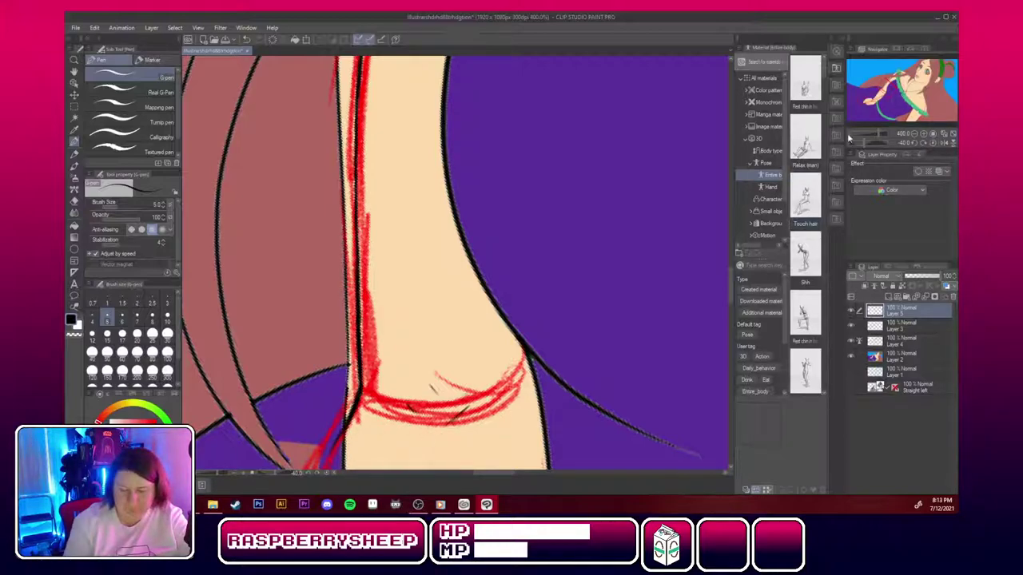
Ink the forearm's outer contour along the red sketch from the elbow down across the purple dress.
mouse_move(890, 86)
left_mouse_down()
mouse_move(881, 100)
mouse_move(885, 89)
left_mouse_up()
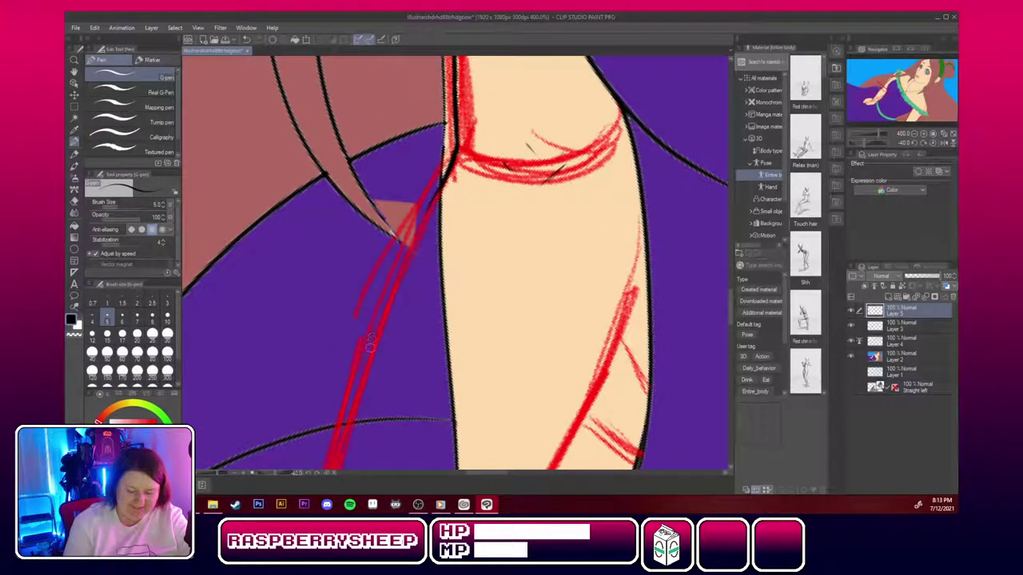
mouse_move(363, 357)
left_mouse_down()
mouse_move(398, 257)
mouse_move(444, 178)
left_mouse_up()
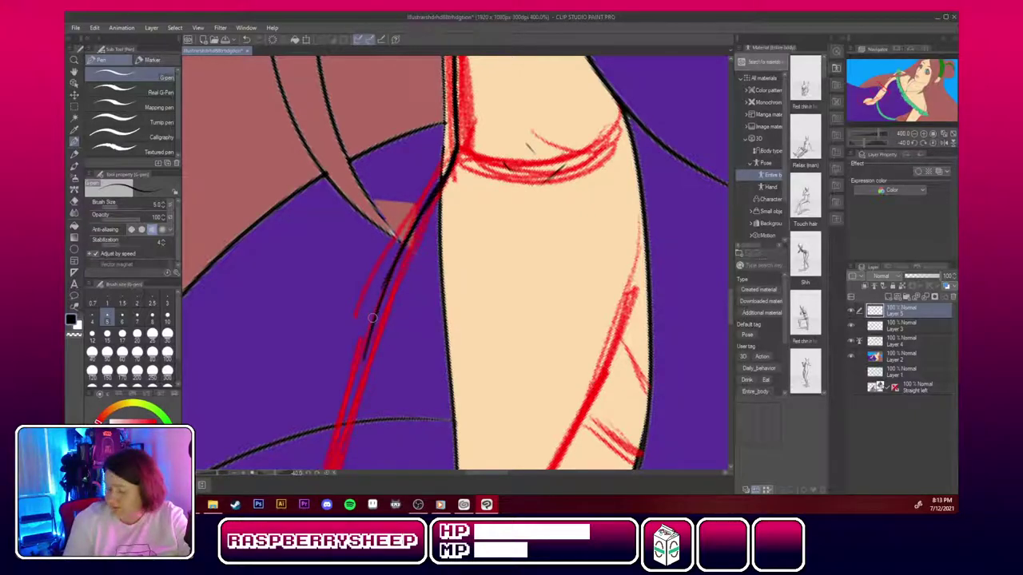
left_click_drag(374, 319, 329, 468)
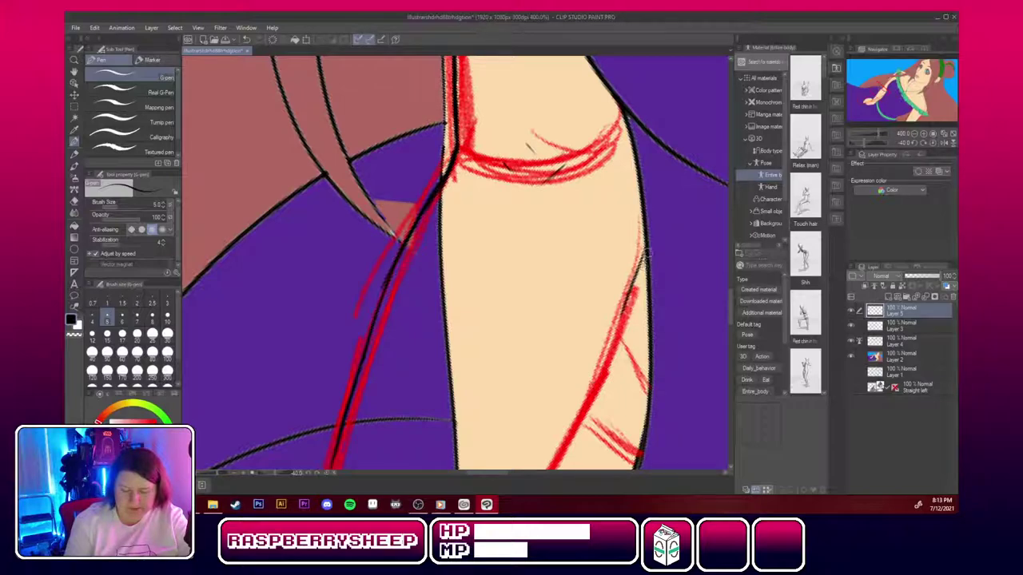
Ink the forearm's inner contour along the red sketch, from the old arm's edge down across the skin-coloured area.
left_click_drag(646, 254, 610, 356)
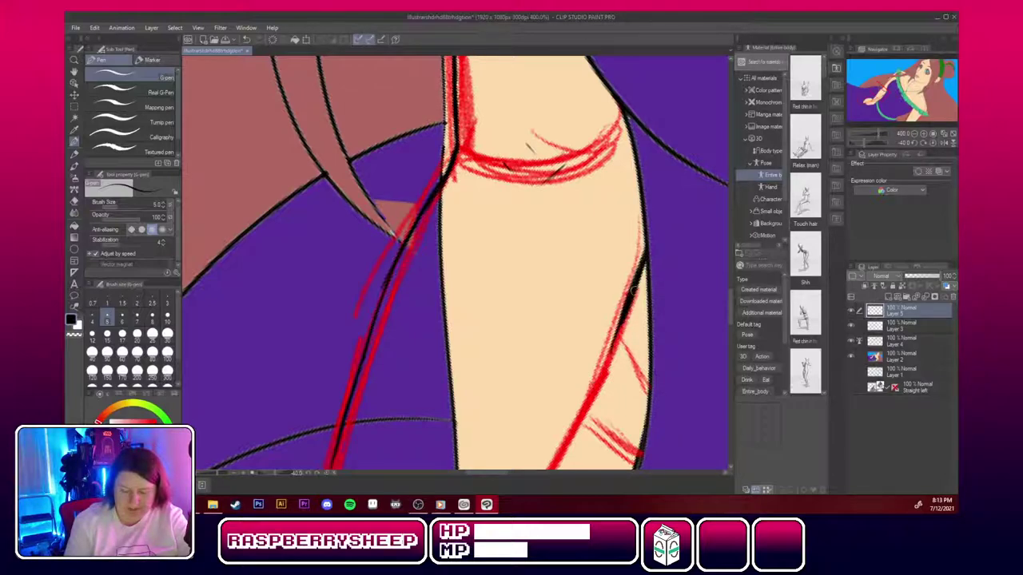
left_click_drag(633, 291, 594, 393)
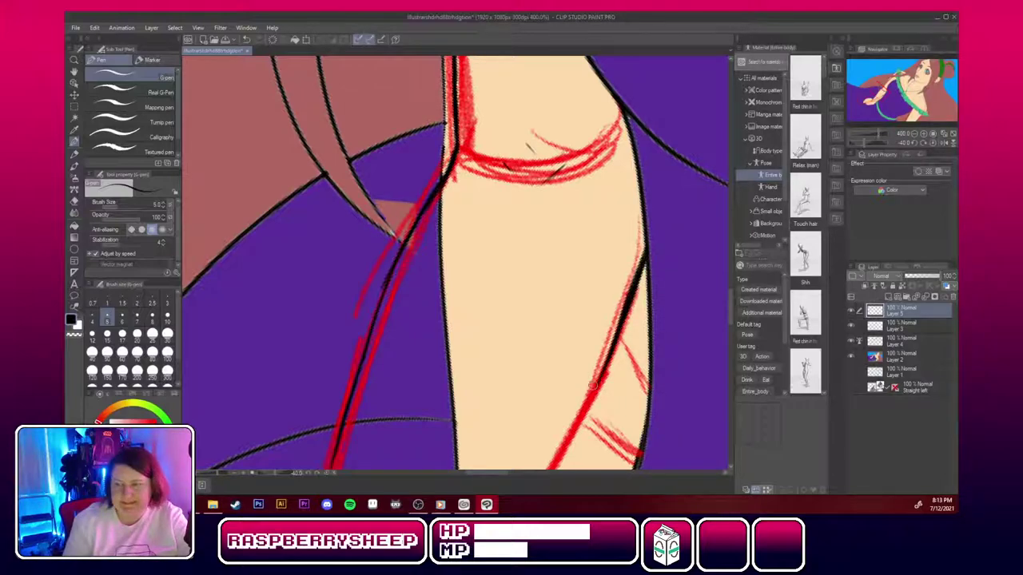
left_click_drag(885, 90, 881, 94)
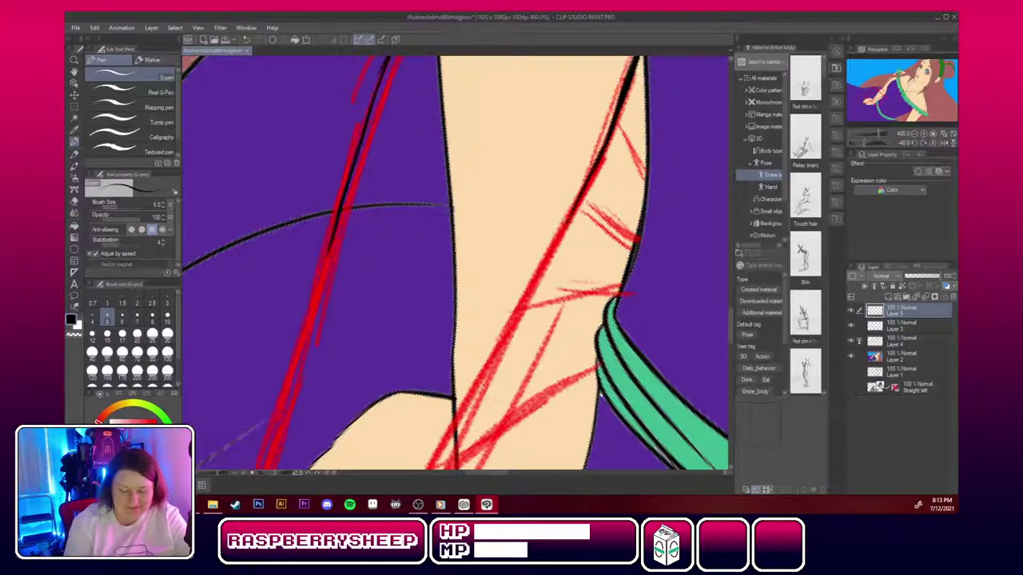
left_click_drag(578, 196, 514, 328)
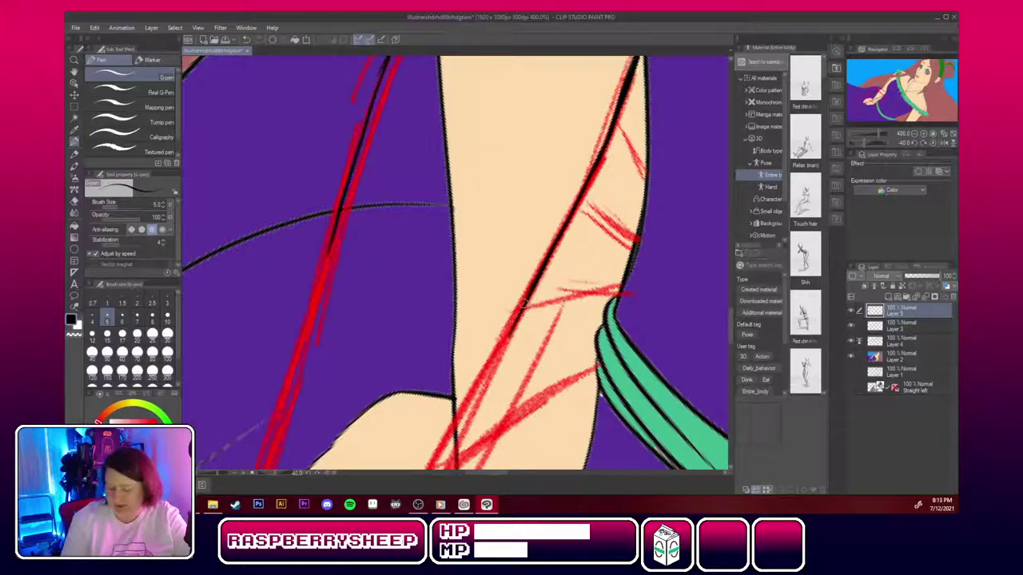
left_click_drag(873, 96, 871, 99)
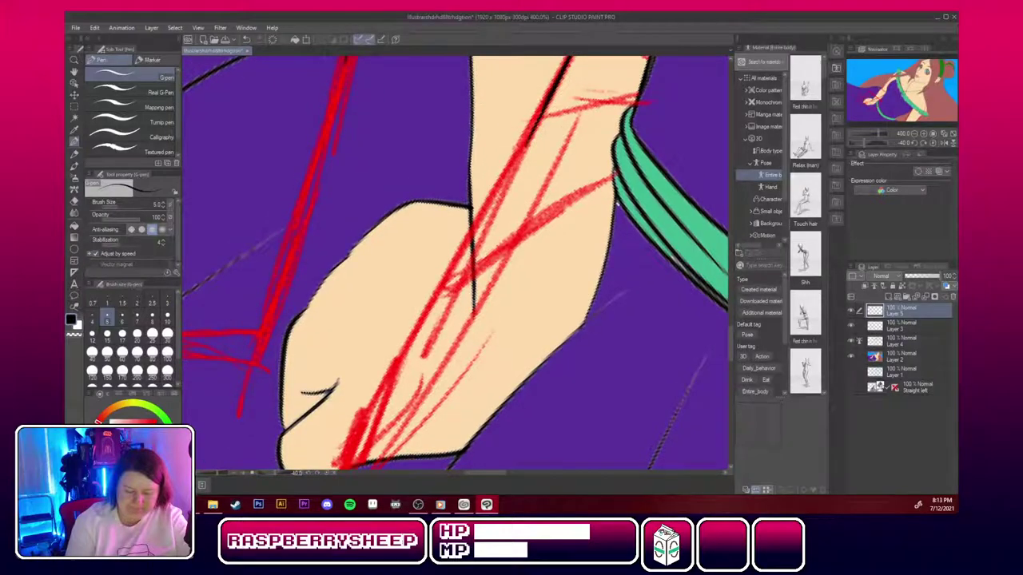
Continue inking the forearm's inner line down over the old hand, overlapping strokes to close the gap in the line.
left_click_drag(429, 321, 458, 274)
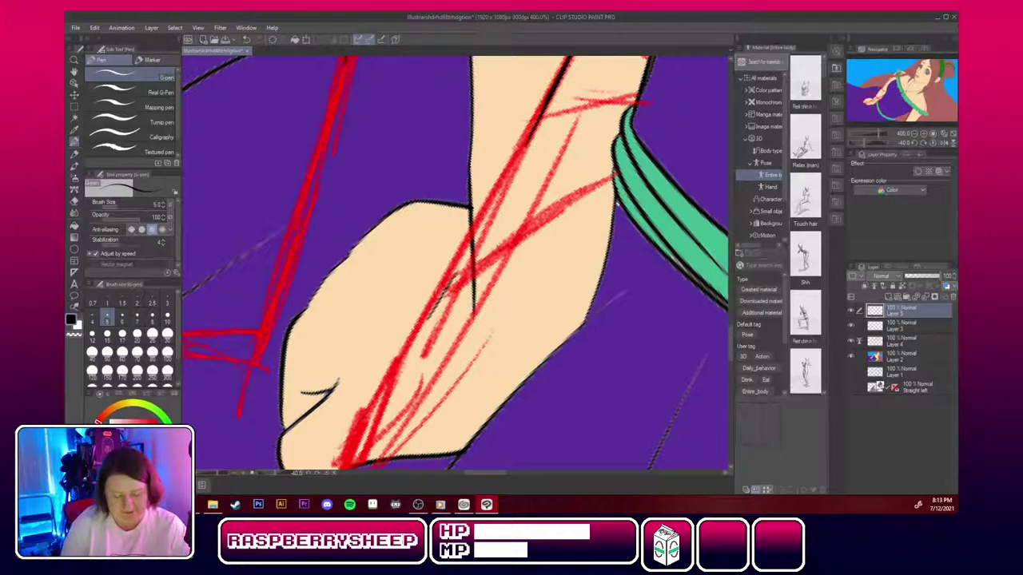
left_click_drag(430, 316, 395, 376)
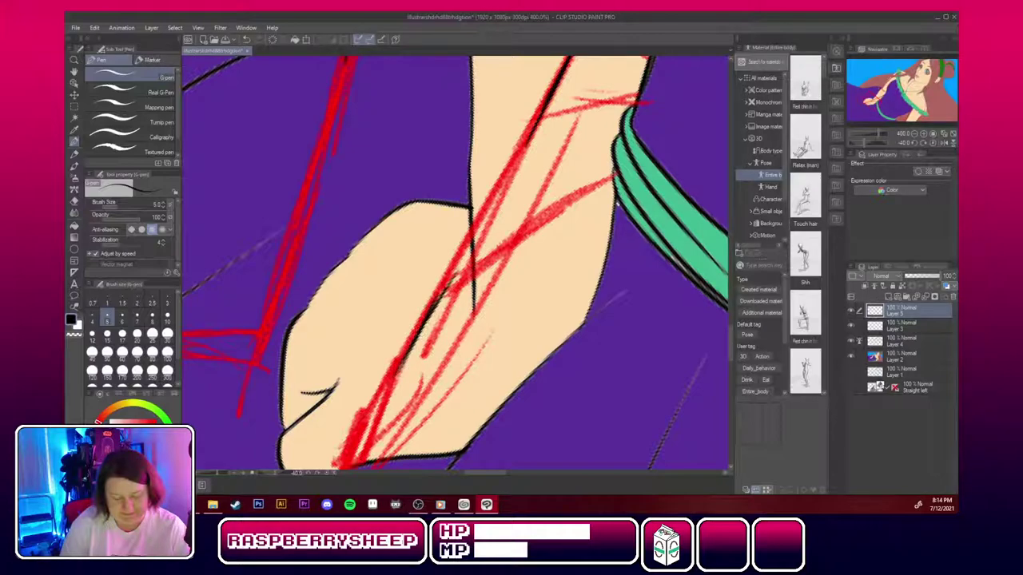
mouse_move(425, 323)
left_mouse_down()
mouse_move(537, 119)
mouse_move(462, 264)
left_mouse_up()
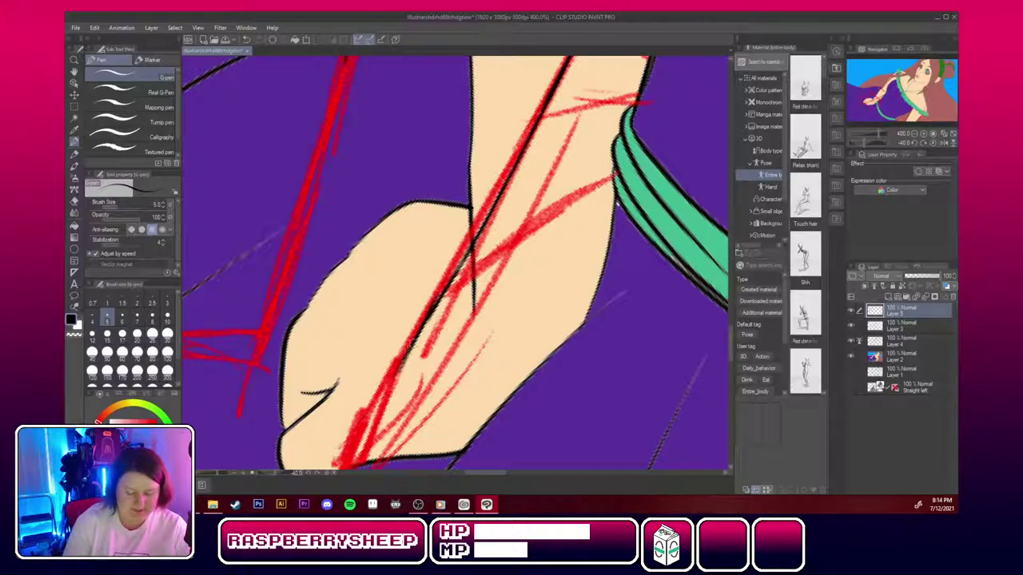
mouse_move(416, 342)
left_mouse_down()
mouse_move(371, 433)
mouse_move(420, 301)
mouse_move(543, 183)
mouse_move(565, 206)
left_mouse_up()
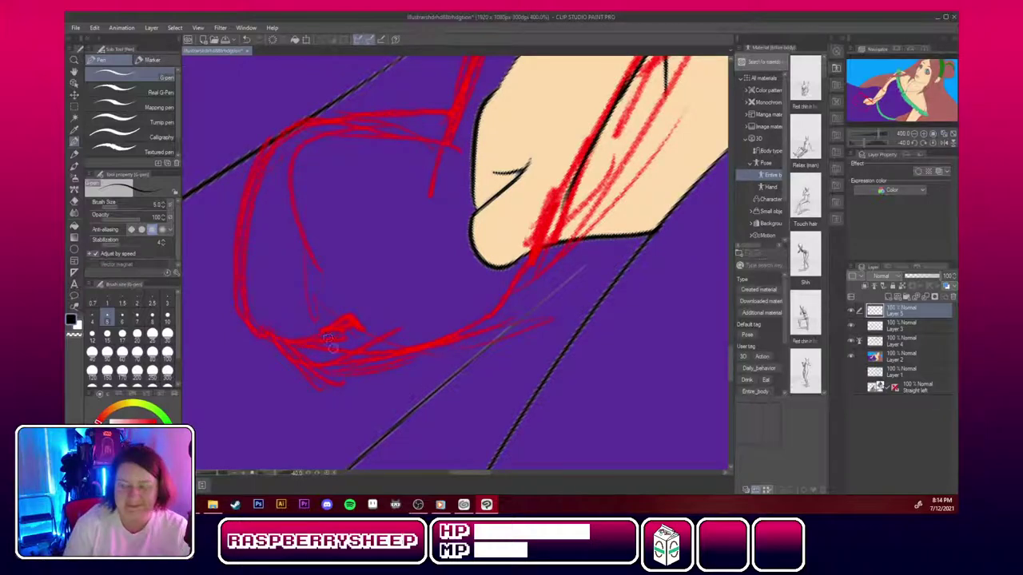
Ink the small crease at the red hand sketch's lower tip and the hand's underside up to the inner forearm line.
mouse_move(294, 345)
left_mouse_down()
mouse_move(353, 318)
mouse_move(366, 327)
mouse_move(362, 350)
mouse_move(374, 322)
left_mouse_up()
key("ctrl+z")
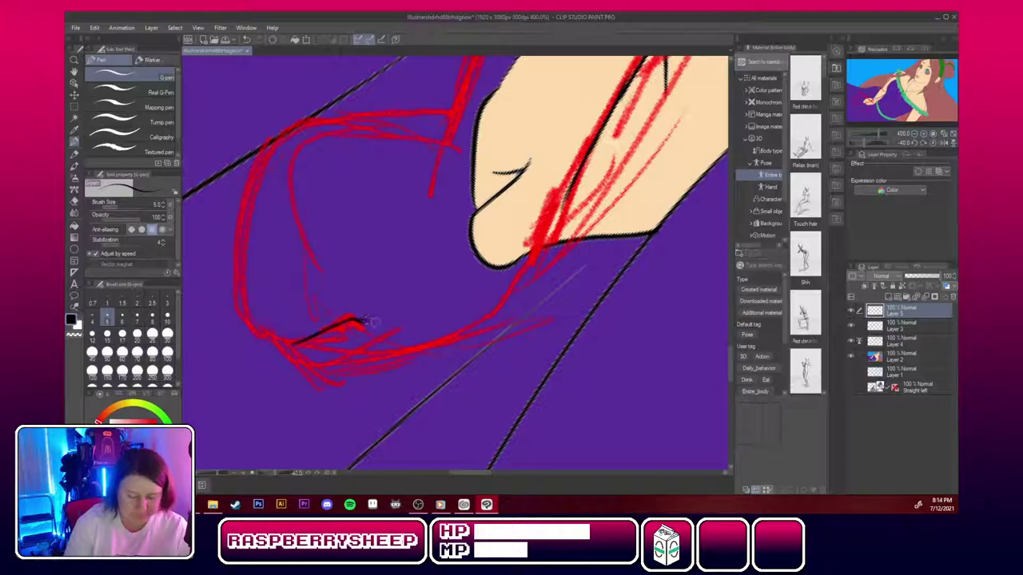
left_click_drag(307, 340, 374, 318)
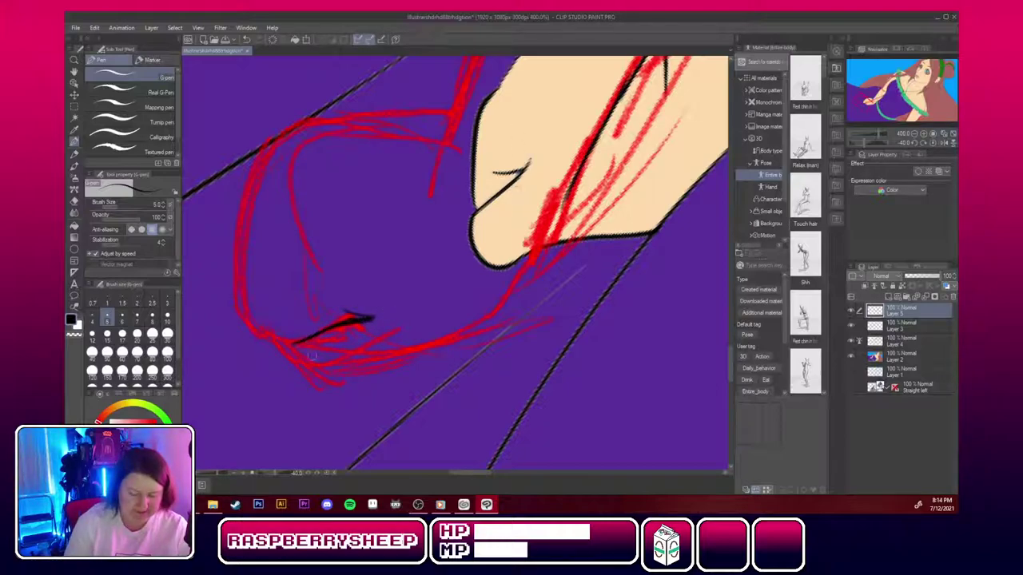
mouse_move(279, 346)
left_mouse_down()
mouse_move(296, 371)
mouse_move(295, 342)
mouse_move(288, 349)
mouse_move(299, 342)
mouse_move(286, 365)
mouse_move(311, 383)
mouse_move(349, 381)
mouse_move(334, 386)
mouse_move(471, 342)
left_mouse_up()
left_click_drag(563, 216, 502, 312)
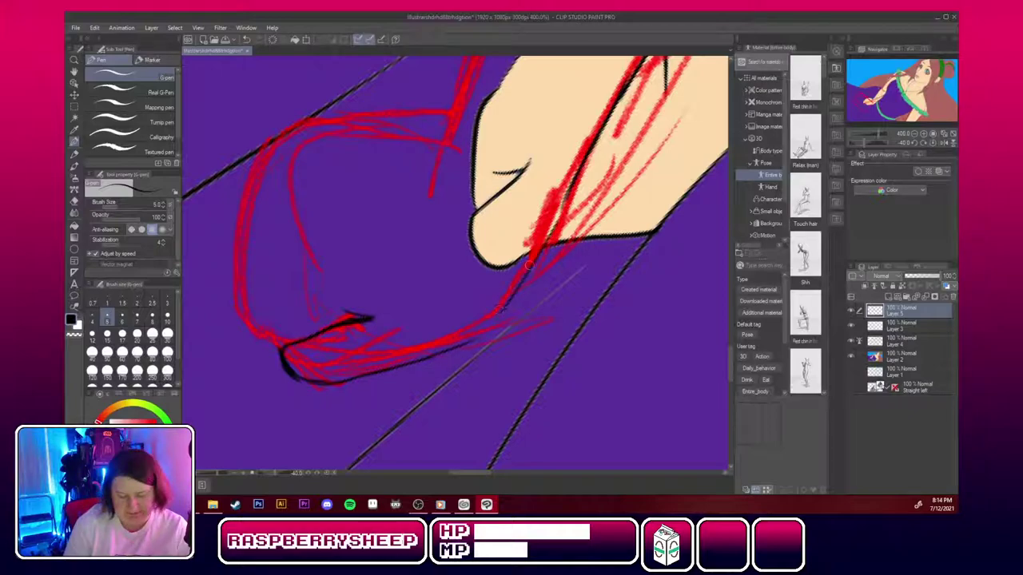
mouse_move(570, 188)
left_mouse_down()
mouse_move(518, 286)
mouse_move(457, 347)
left_mouse_up()
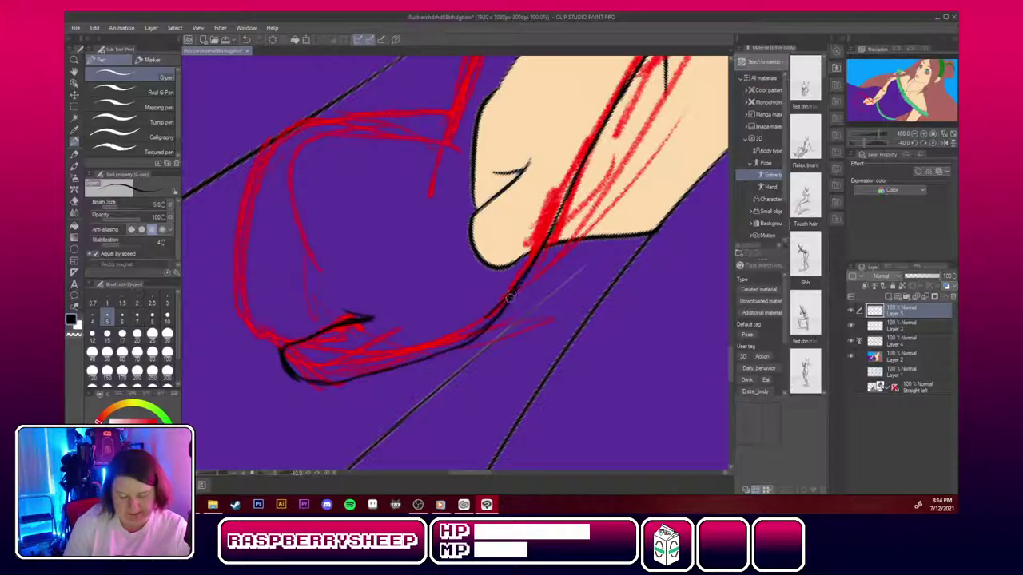
left_click_drag(510, 299, 478, 330)
Ink the hand's outer curve along the red sketch and add a short stroke meeting the crease at its lower tip.
mouse_move(286, 138)
left_mouse_down()
mouse_move(243, 238)
mouse_move(245, 211)
mouse_move(240, 300)
mouse_move(236, 278)
mouse_move(282, 346)
left_mouse_up()
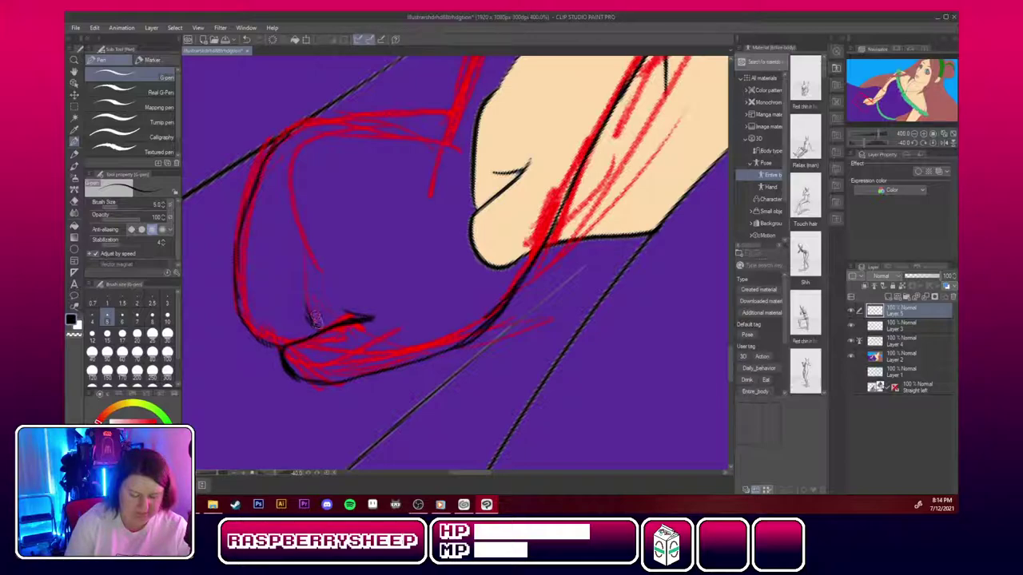
left_click_drag(304, 297, 321, 329)
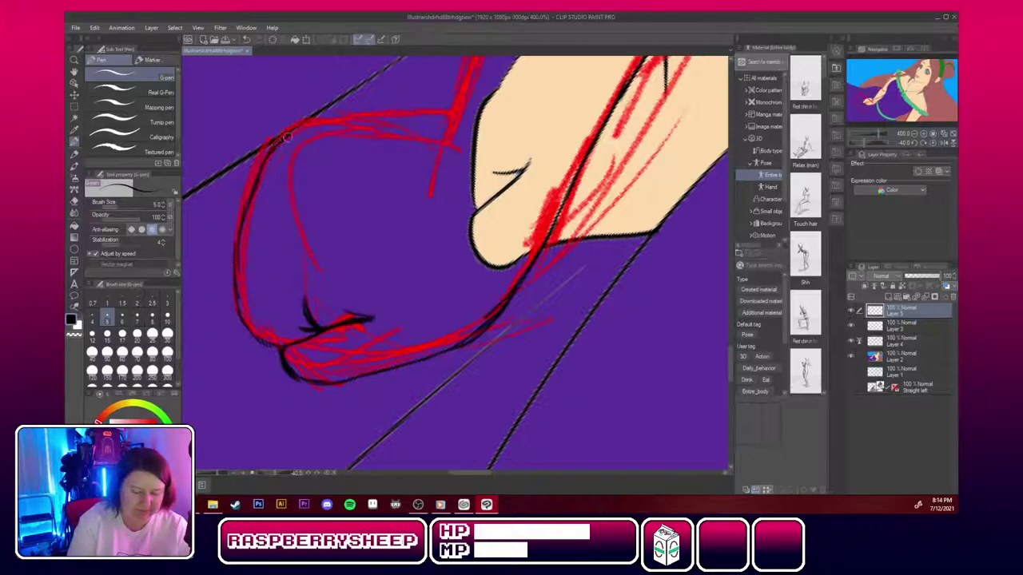
mouse_move(322, 127)
left_mouse_down()
mouse_move(452, 111)
mouse_move(281, 149)
mouse_move(237, 216)
mouse_move(246, 335)
mouse_move(274, 346)
left_mouse_up()
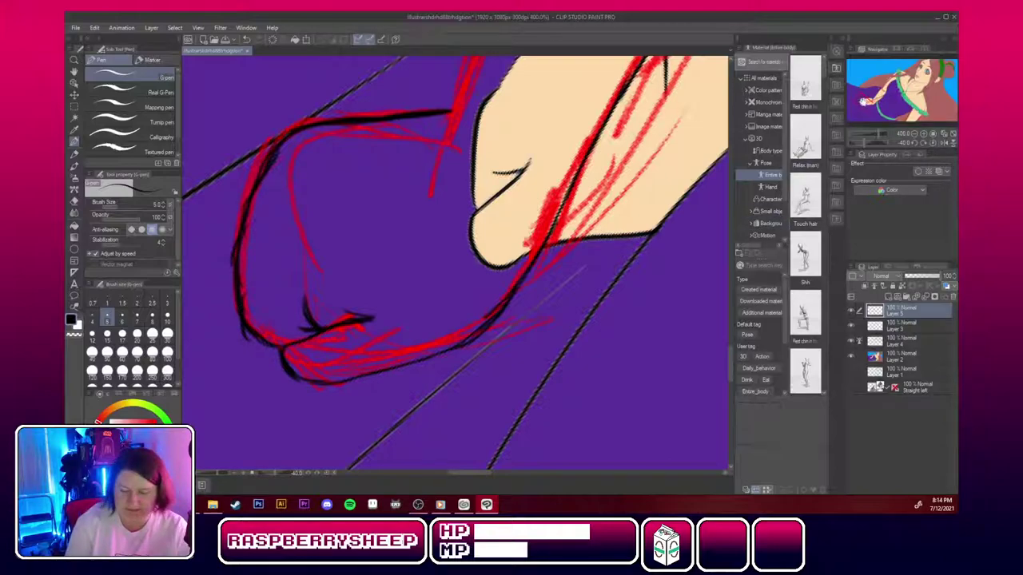
Complete the forearm's outer line down the red sketch until it meets the top edge of the hand.
left_click(877, 94)
left_click_drag(507, 426, 541, 326)
left_click_drag(517, 390, 550, 290)
mouse_move(610, 102)
left_mouse_down()
mouse_move(543, 317)
mouse_move(548, 295)
left_mouse_up()
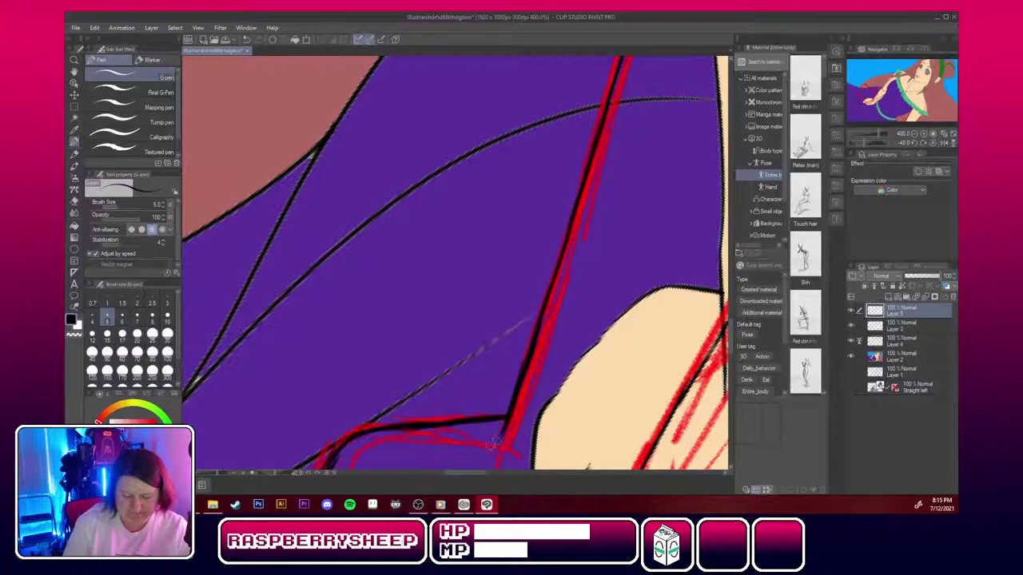
Ink the other shoulder's outer contour along the red sketch, continuing down over the green ruffle onto the upper arm.
left_click_drag(891, 96, 927, 104)
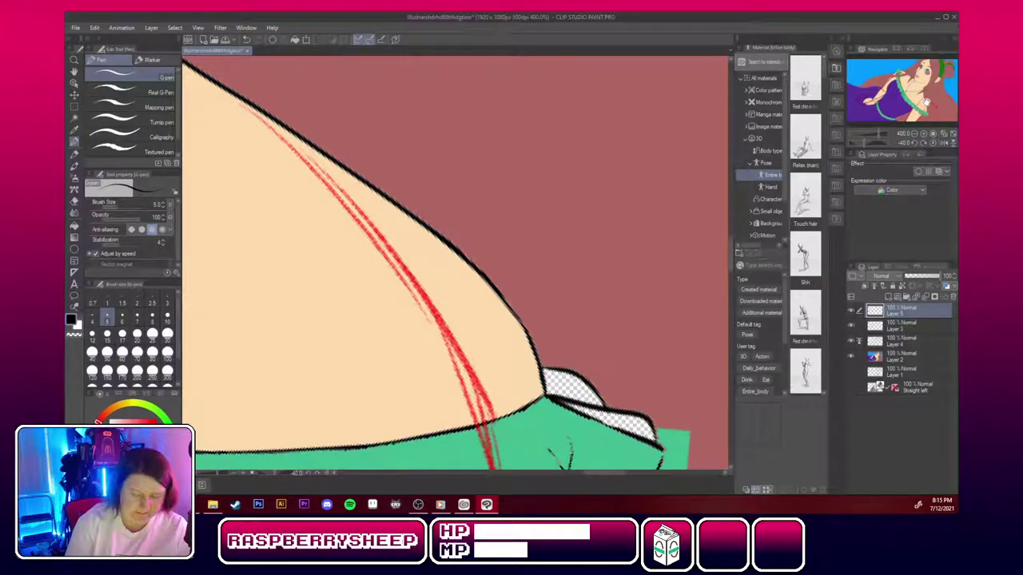
mouse_move(232, 93)
left_mouse_down()
mouse_move(368, 214)
mouse_move(424, 294)
mouse_move(499, 478)
left_mouse_up()
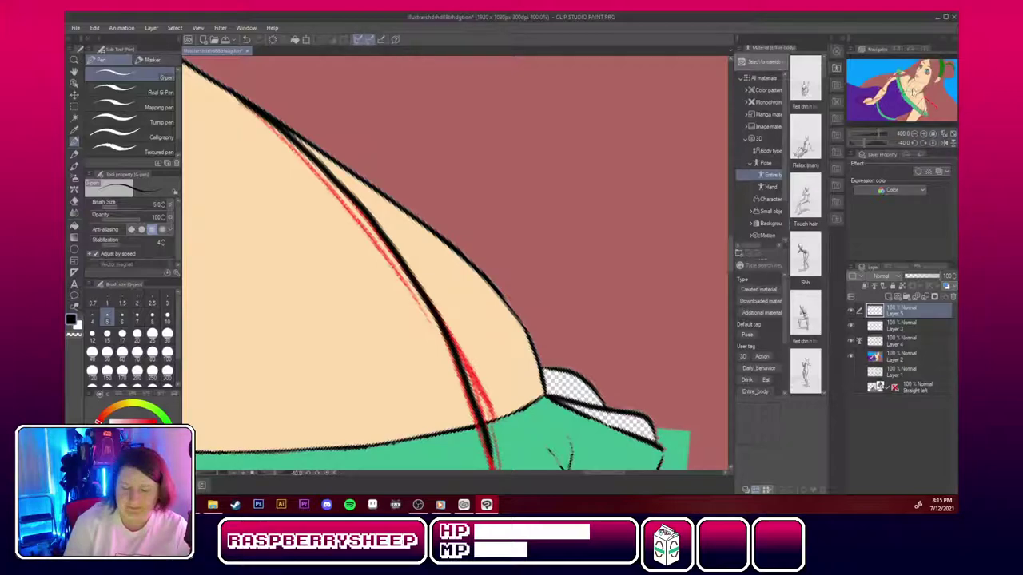
left_click_drag(909, 88, 927, 112)
left_click_drag(343, 172, 366, 318)
left_click_drag(362, 251, 368, 395)
left_click_drag(367, 345, 369, 425)
left_click_drag(368, 367, 365, 454)
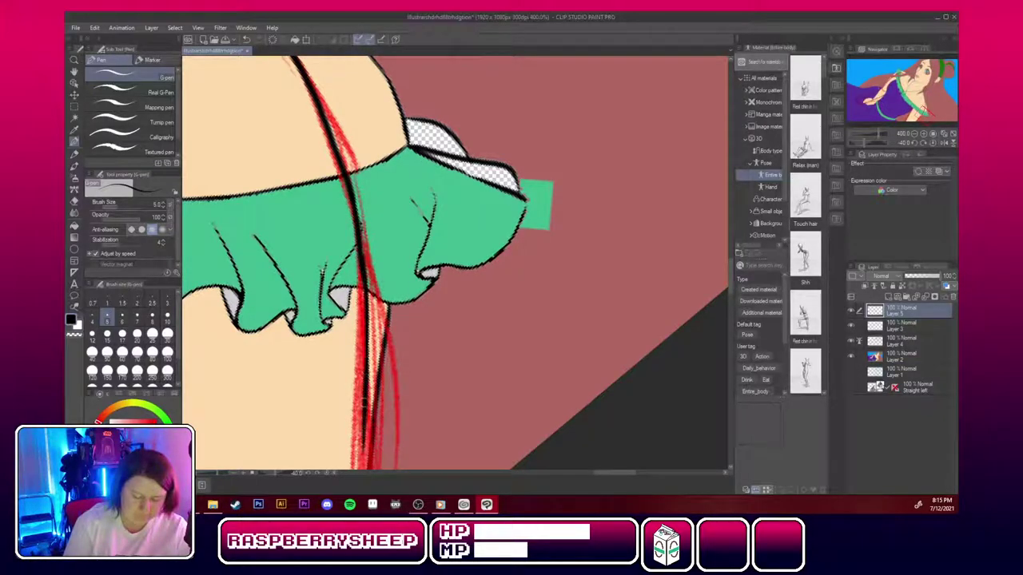
left_click_drag(366, 400, 362, 469)
Extend the other upper arm's outer line below the ruffle down to the canvas edge with overlapping strokes.
left_click_drag(731, 277, 731, 296)
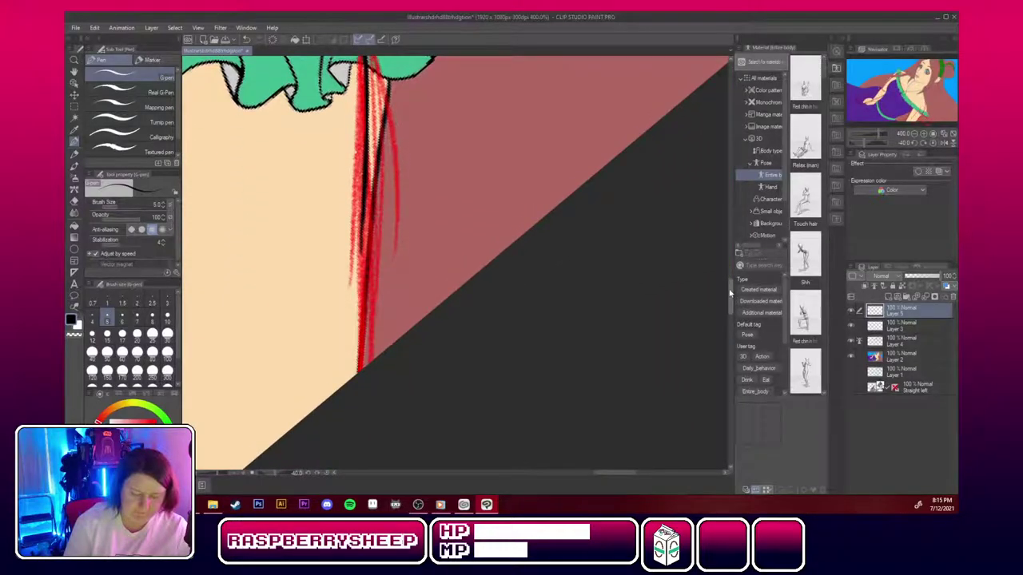
left_click_drag(364, 178, 361, 293)
left_click_drag(363, 205, 358, 348)
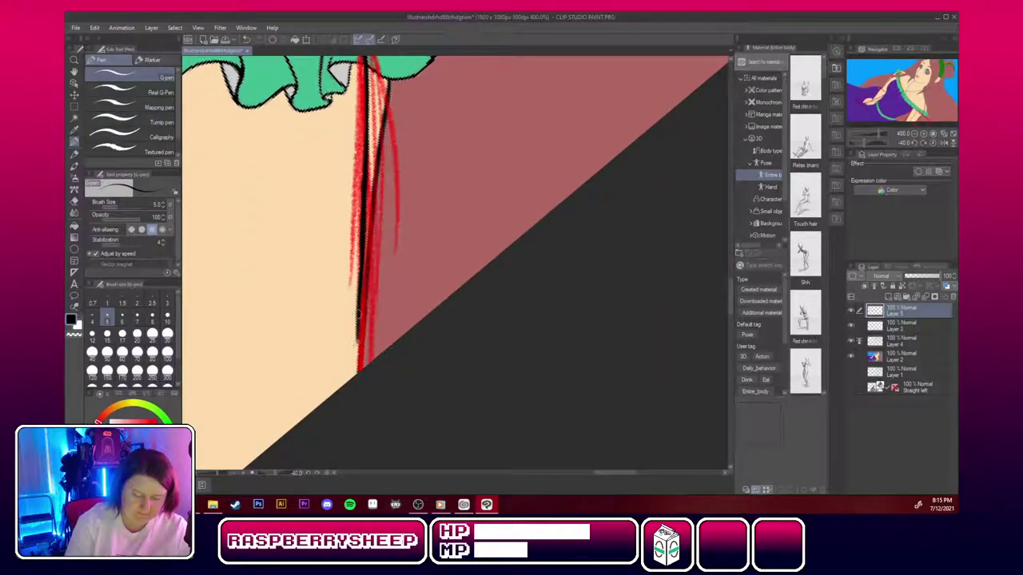
left_click_drag(361, 300, 356, 372)
left_click_drag(360, 331, 355, 375)
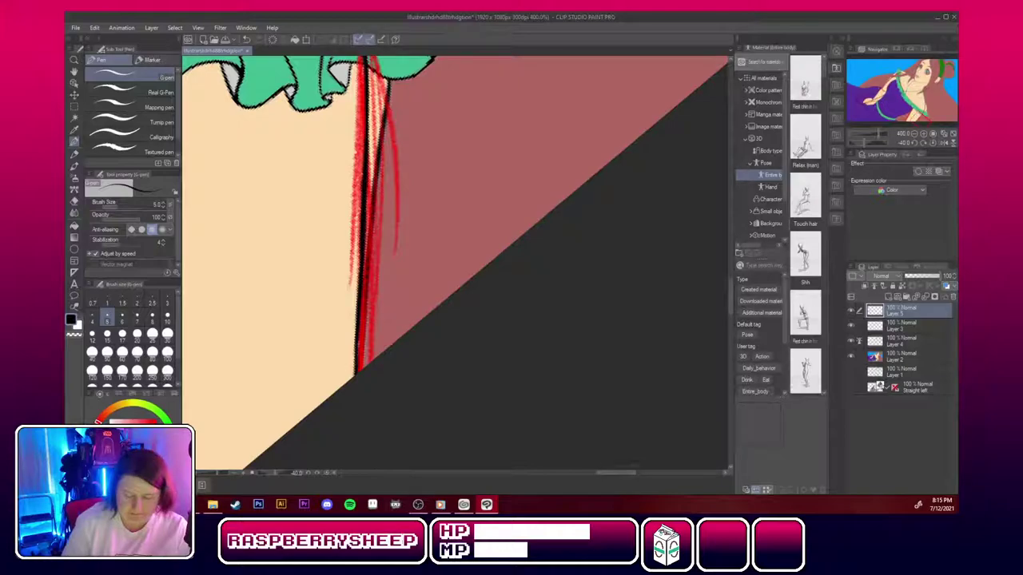
Ink two converging curves on the purple dress below the ruffle and a thick line descending from where they meet.
left_click_drag(626, 473, 599, 472)
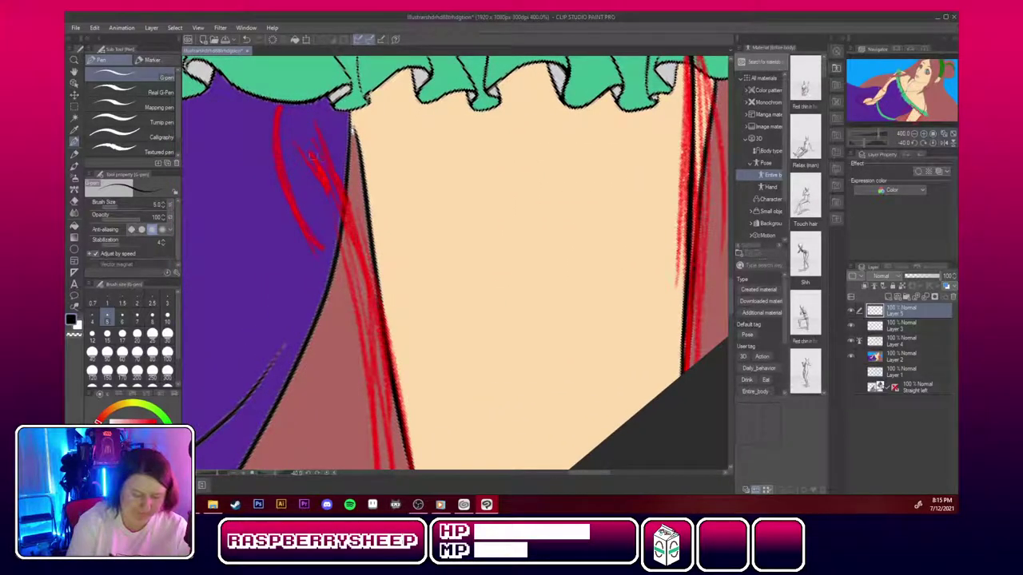
left_click_drag(306, 152, 343, 229)
left_click_drag(323, 167, 353, 269)
left_click_drag(342, 212, 362, 292)
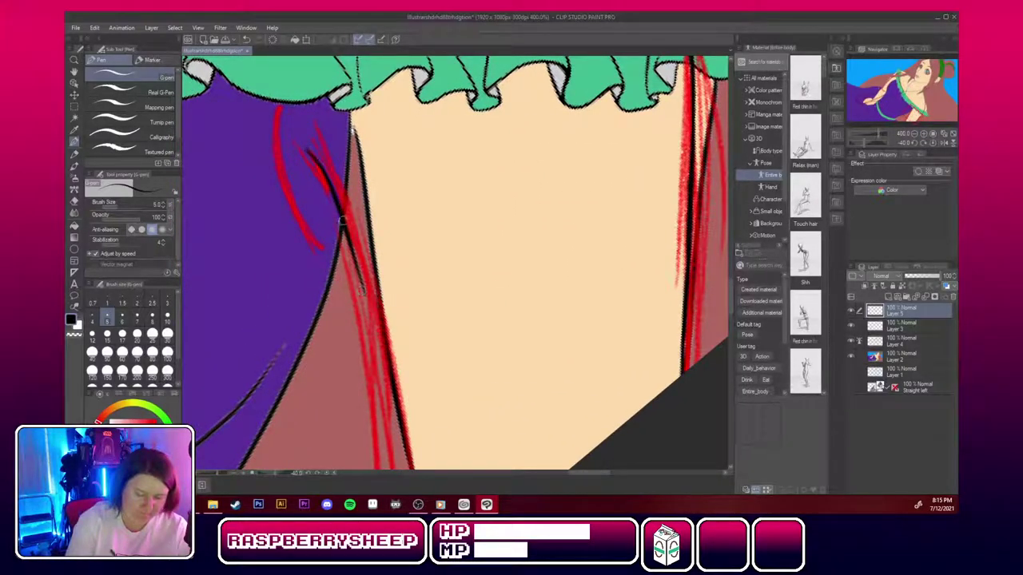
left_click_drag(299, 104, 318, 207)
left_click_drag(307, 169, 339, 233)
left_click_drag(308, 150, 353, 251)
left_click_drag(331, 206, 358, 273)
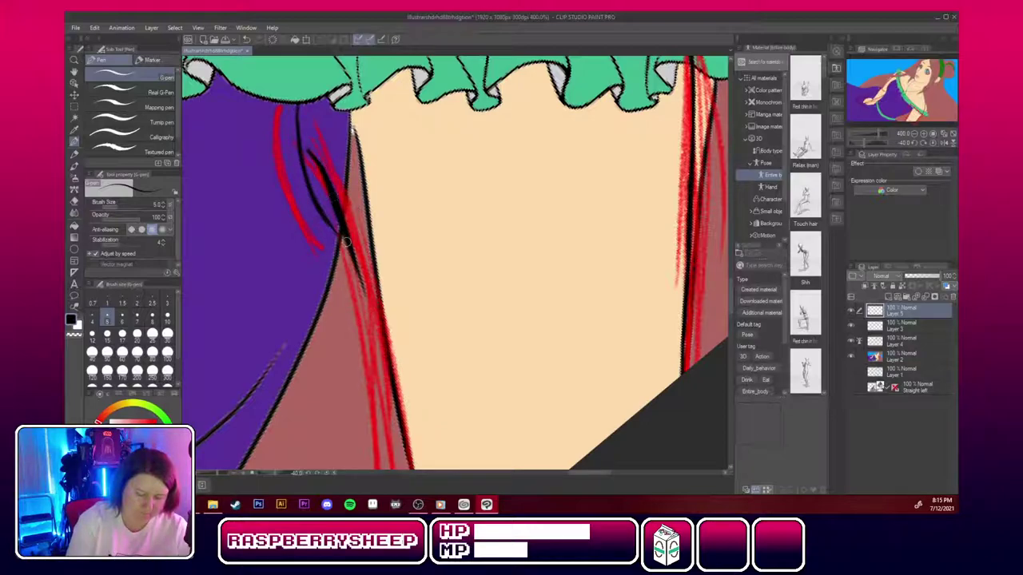
left_click_drag(342, 238, 373, 352)
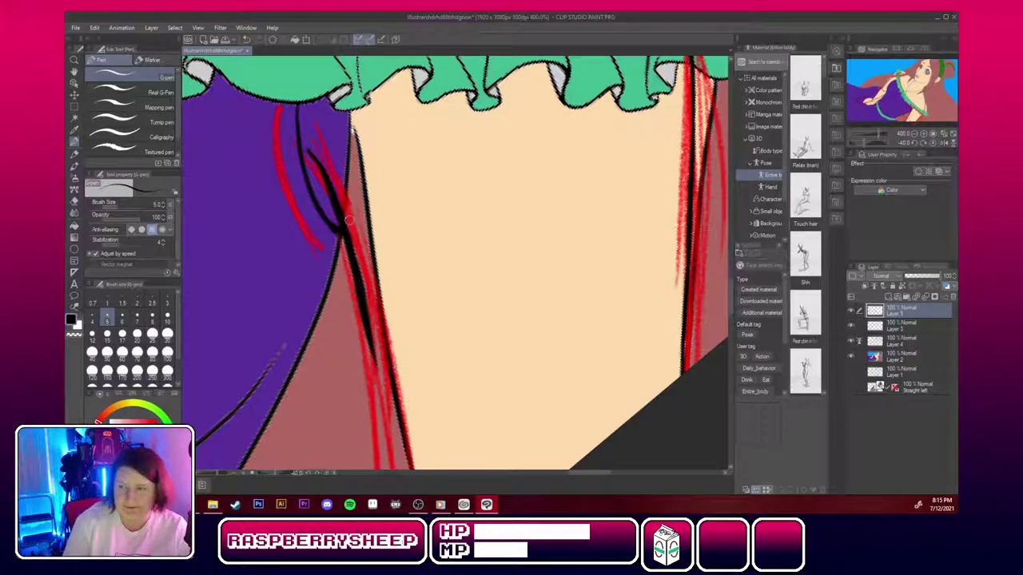
Extend the line from the dress curves down the red sketch to the canvas edge, thickening it with overlapping strokes.
mouse_move(891, 95)
left_mouse_down()
mouse_move(882, 100)
mouse_move(911, 119)
left_mouse_up()
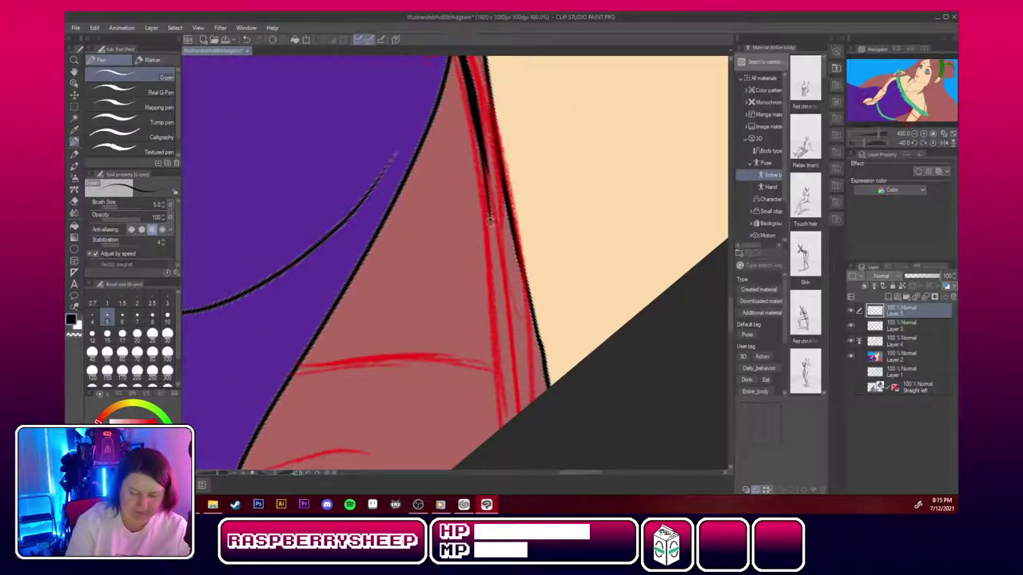
left_click_drag(490, 221, 494, 256)
left_click_drag(486, 182, 500, 307)
left_click_drag(488, 209, 502, 350)
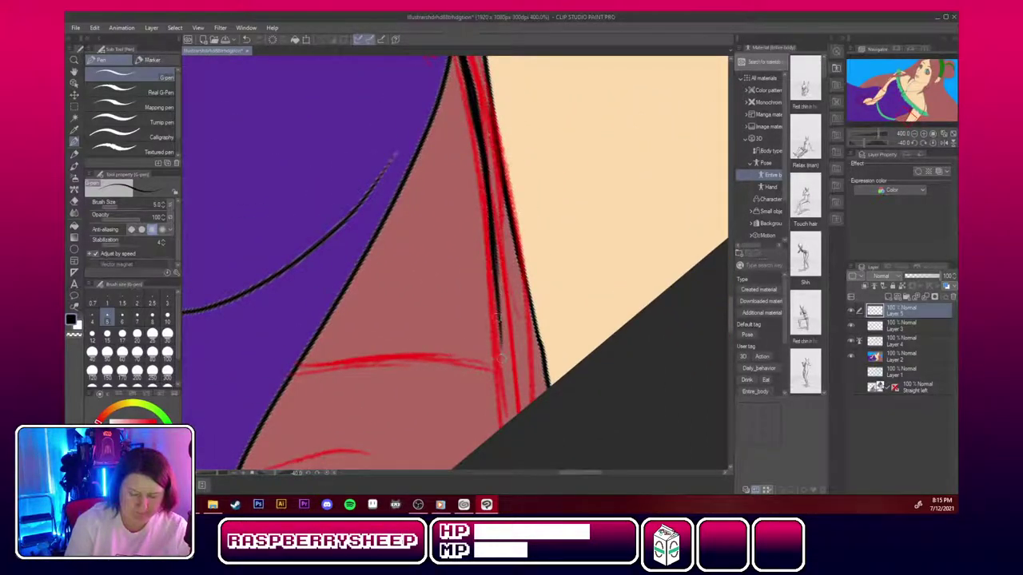
left_click_drag(491, 272, 510, 416)
mouse_move(490, 246)
left_mouse_down()
mouse_move(506, 430)
mouse_move(491, 238)
mouse_move(502, 382)
left_mouse_up()
left_click_drag(492, 276, 508, 419)
left_click_drag(502, 322, 508, 427)
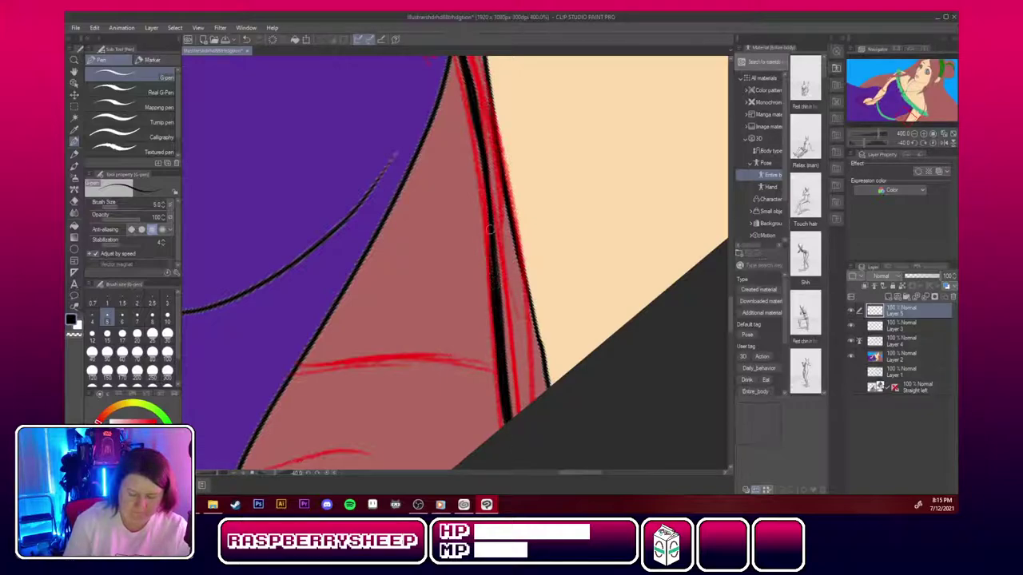
left_click_drag(491, 220, 501, 400)
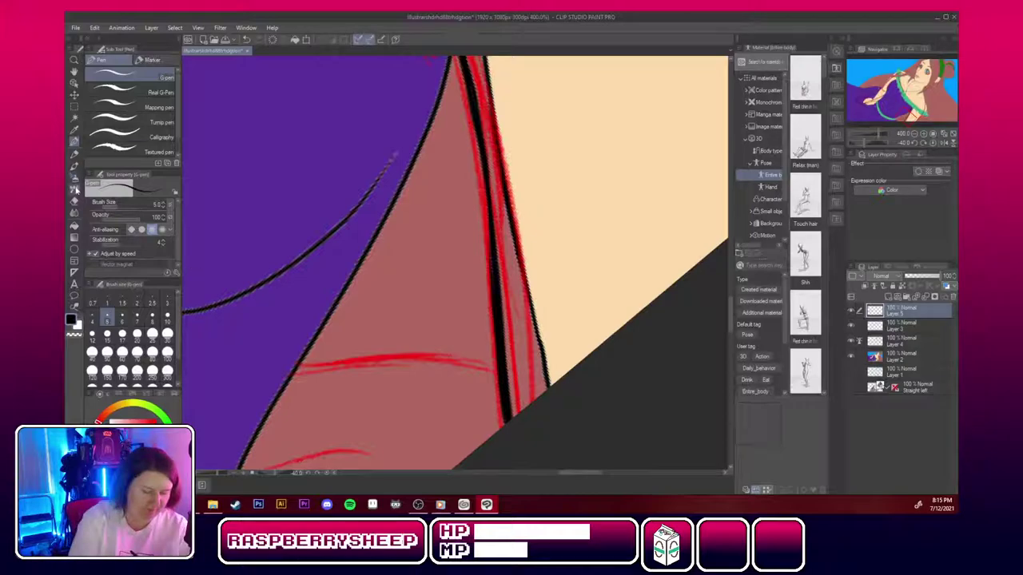
Thin the thick line between the dress and the arm by trimming its edges with the hard eraser.
left_click(75, 200)
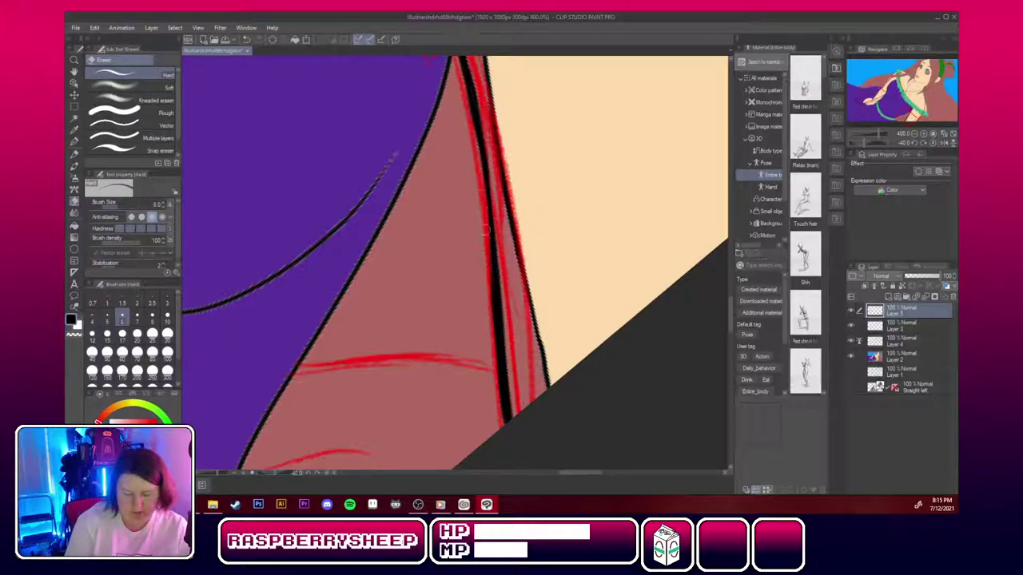
mouse_move(486, 231)
left_mouse_down()
mouse_move(494, 304)
mouse_move(484, 193)
mouse_move(493, 280)
left_mouse_up()
mouse_move(487, 191)
left_mouse_down()
mouse_move(504, 430)
mouse_move(495, 304)
mouse_move(502, 402)
left_mouse_up()
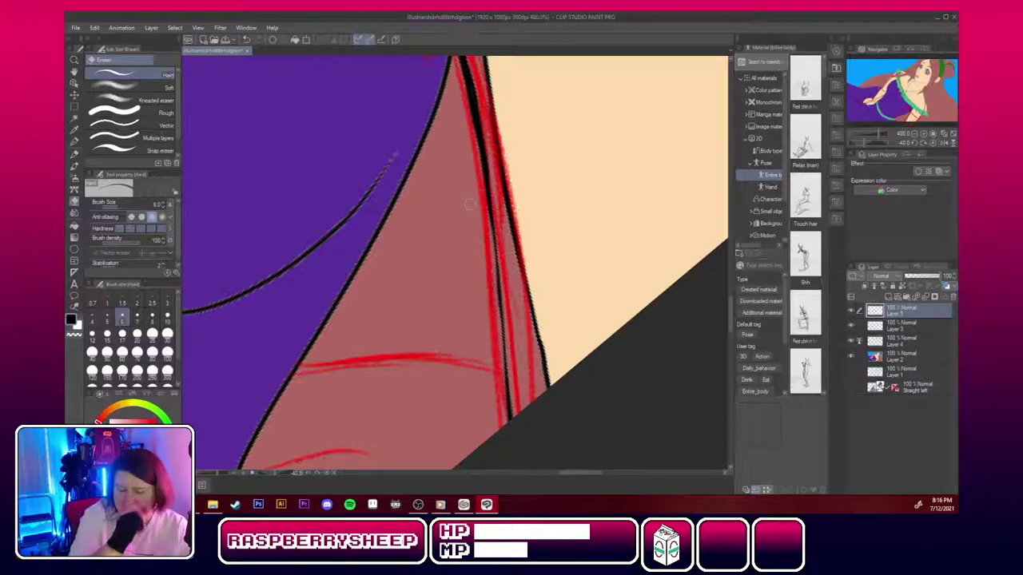
scroll(729, 316, "up", 3)
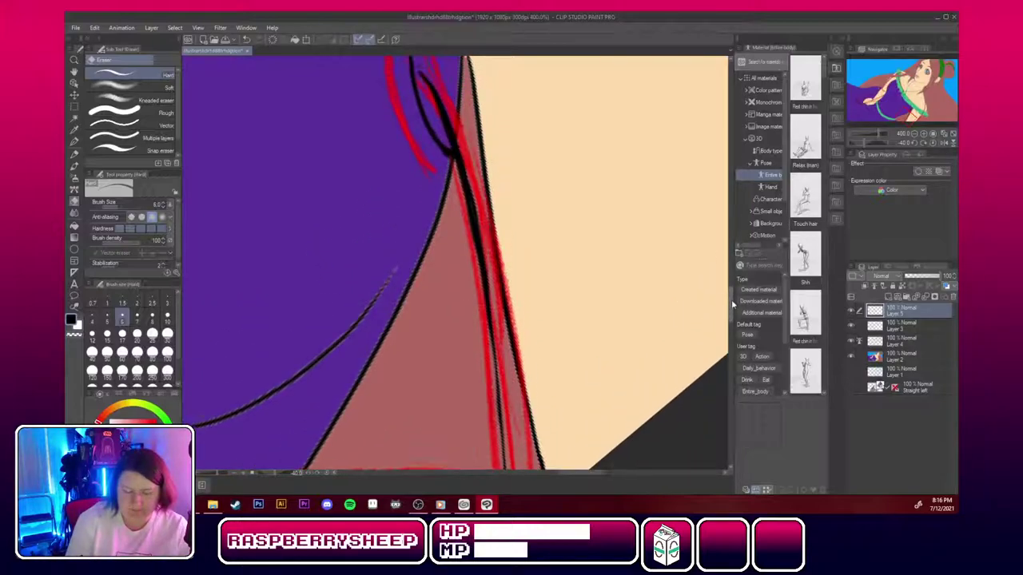
mouse_move(461, 159)
left_mouse_down()
mouse_move(474, 207)
mouse_move(477, 188)
mouse_move(495, 310)
mouse_move(482, 232)
left_mouse_up()
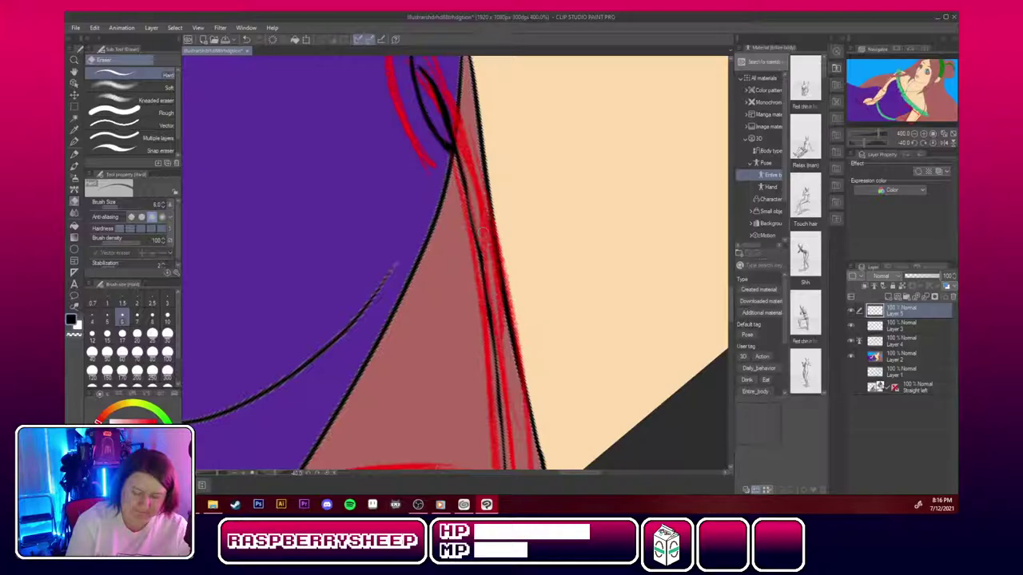
Thicken the line running from the meeting dress curves down to the canvas edge with black G-pen strokes.
left_click(75, 140)
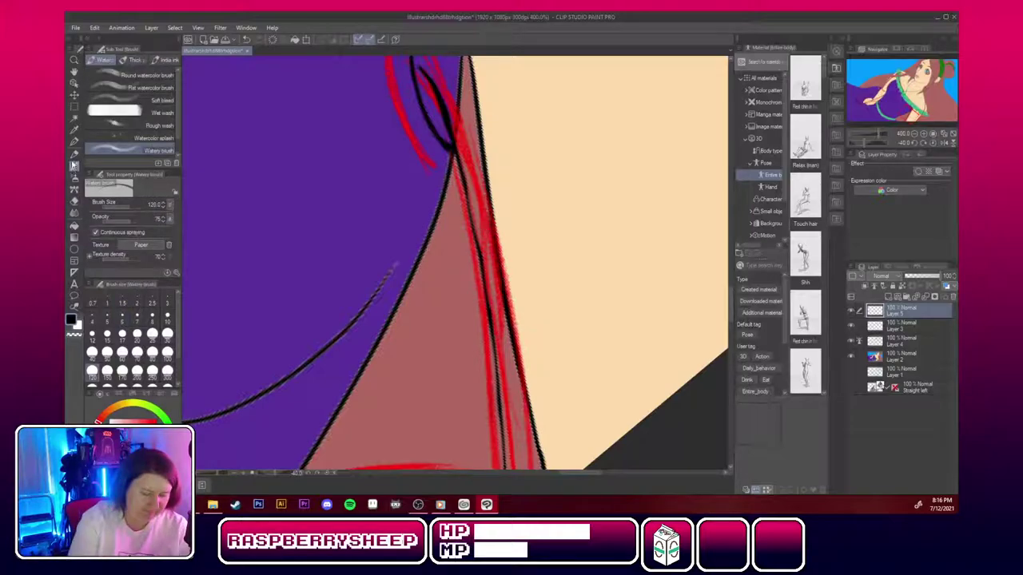
left_click_drag(441, 100, 473, 218)
key("ctrl+z")
left_click_drag(455, 144, 487, 293)
key("ctrl+z")
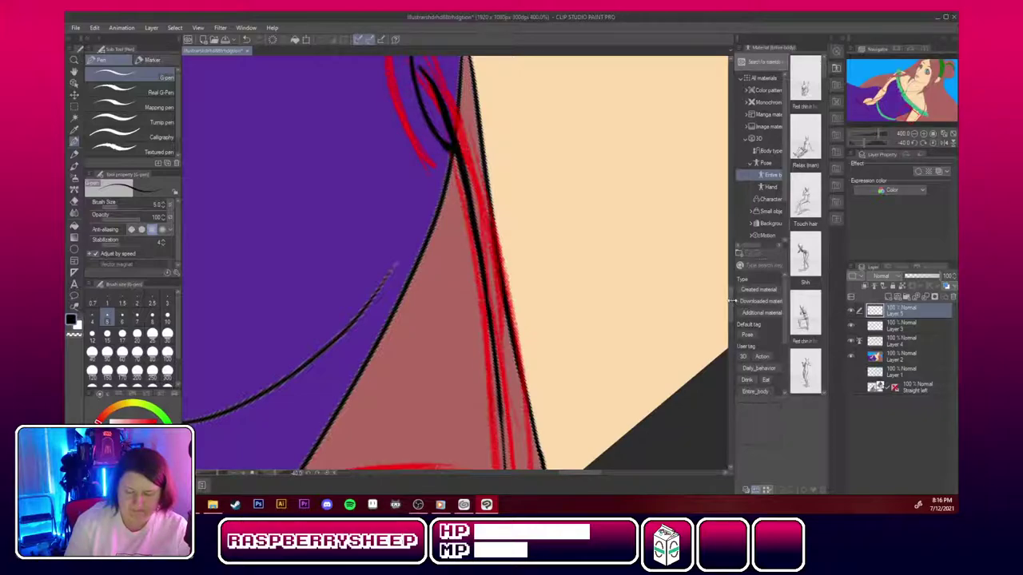
scroll(512, 264, "down", 5)
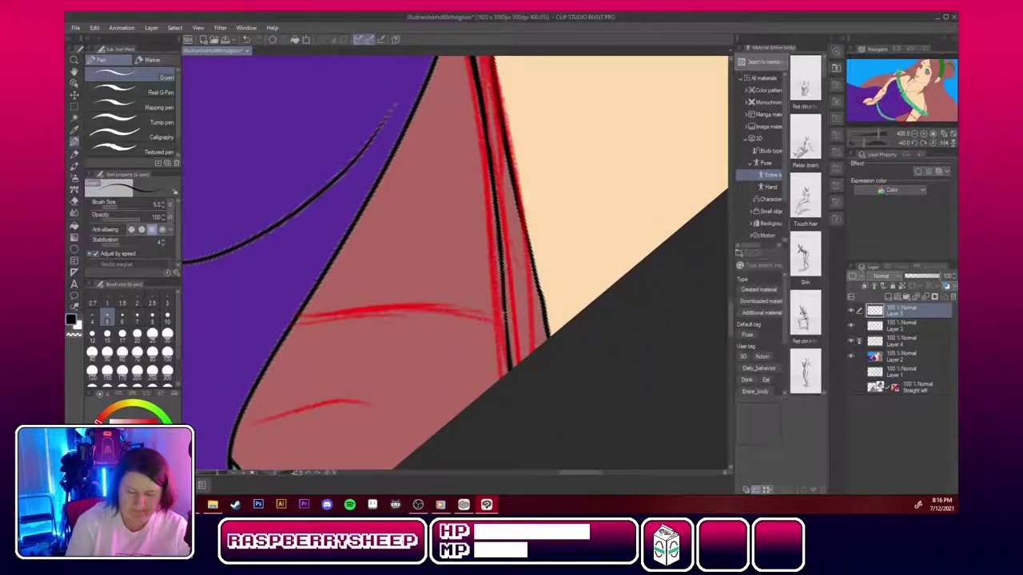
left_click_drag(503, 266, 516, 372)
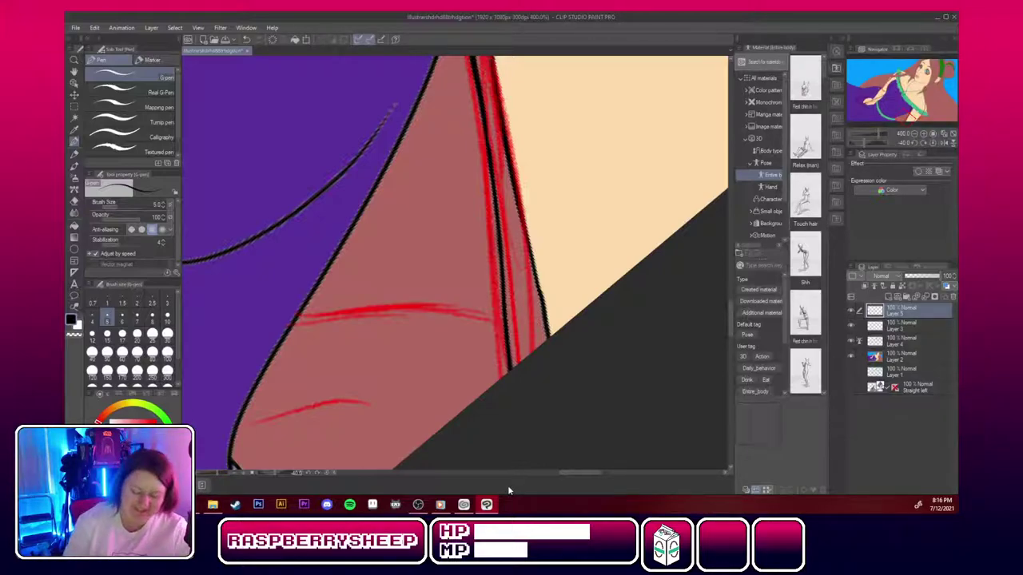
Thicken the other upper arm's outer line from below the green ruffle down to the canvas edge with overlapping strokes.
left_click_drag(902, 118, 908, 105)
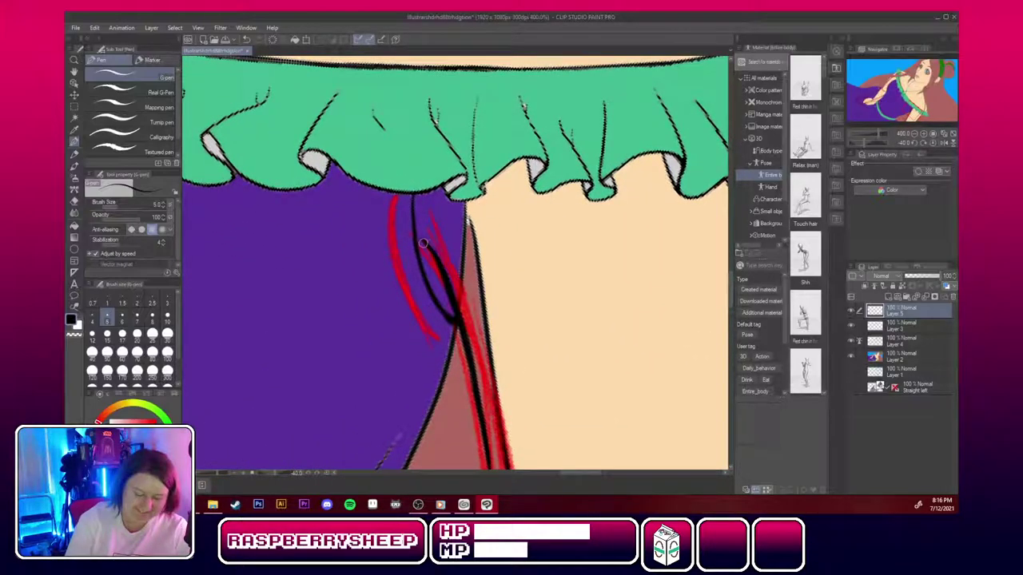
mouse_move(908, 112)
left_mouse_down()
mouse_move(922, 106)
mouse_move(913, 120)
left_mouse_up()
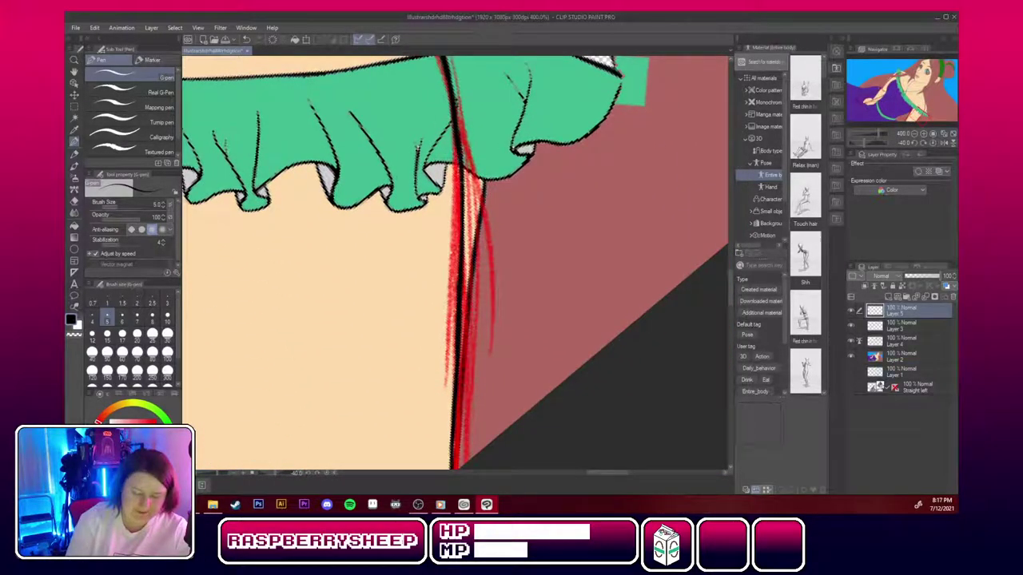
left_click_drag(462, 187, 467, 266)
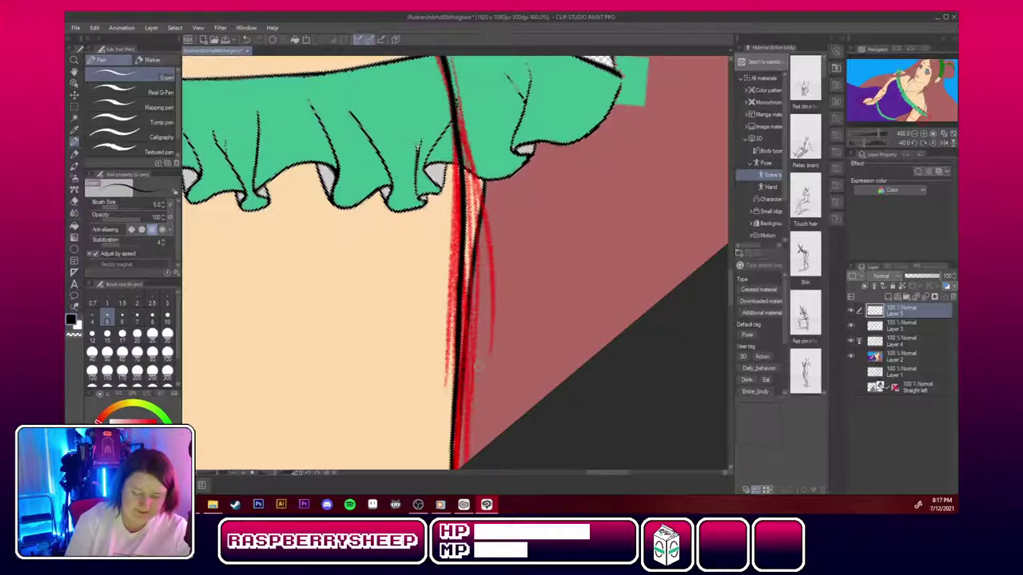
left_click_drag(460, 345, 453, 409)
left_click_drag(457, 366, 452, 443)
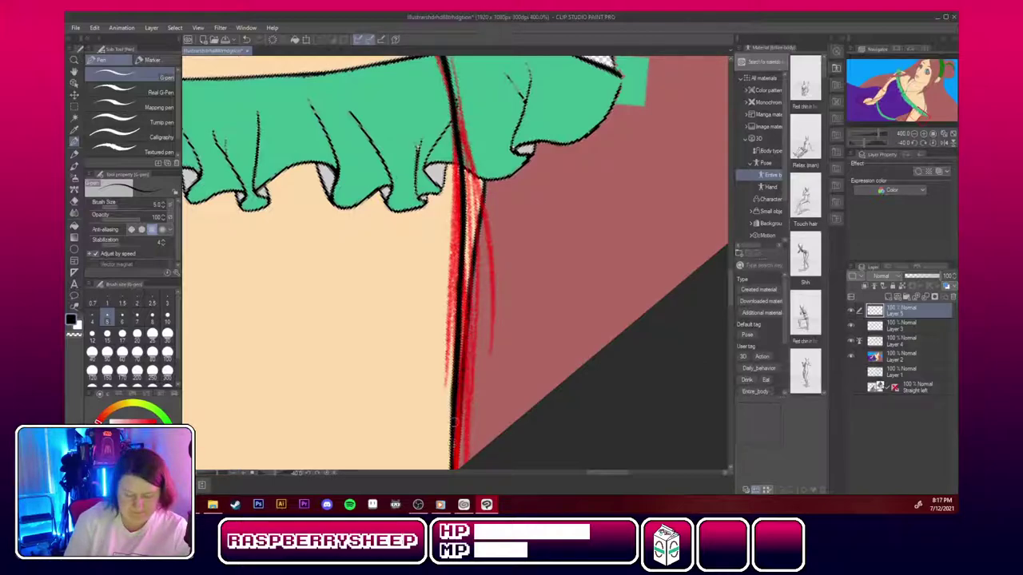
mouse_move(456, 384)
left_mouse_down()
mouse_move(452, 465)
mouse_move(452, 297)
left_mouse_up()
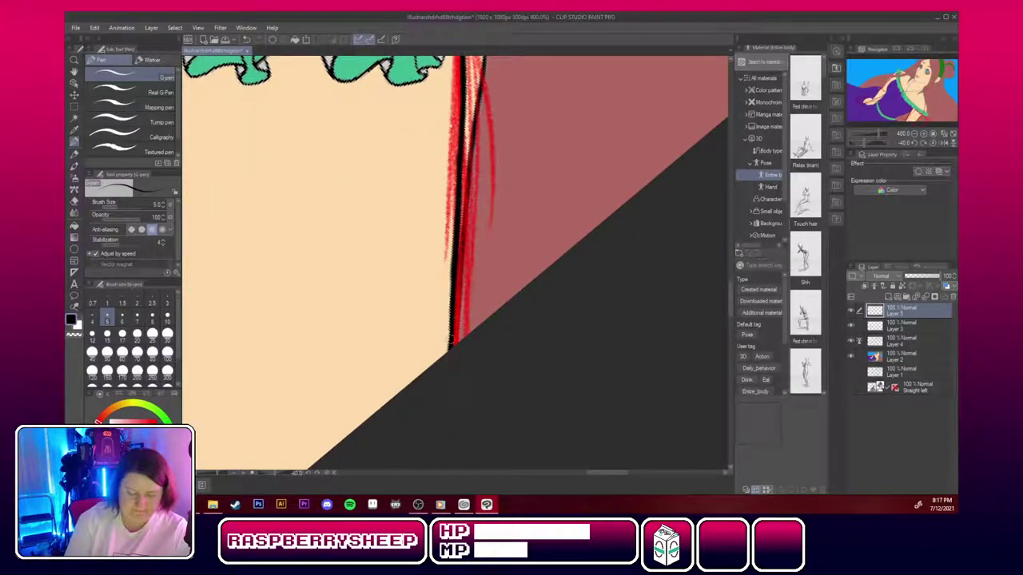
Reset the canvas rotation to 0 and hide the red sketch layer, Layer 3, to check the inked eyes.
left_click_drag(921, 124, 924, 91)
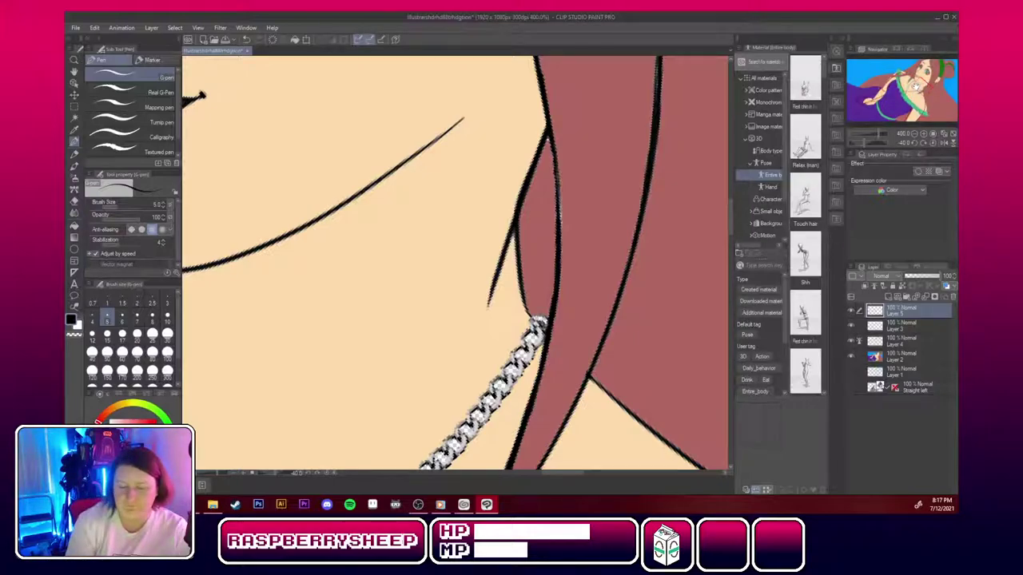
mouse_move(928, 87)
left_mouse_down()
mouse_move(928, 60)
mouse_move(938, 73)
mouse_move(925, 73)
left_mouse_up()
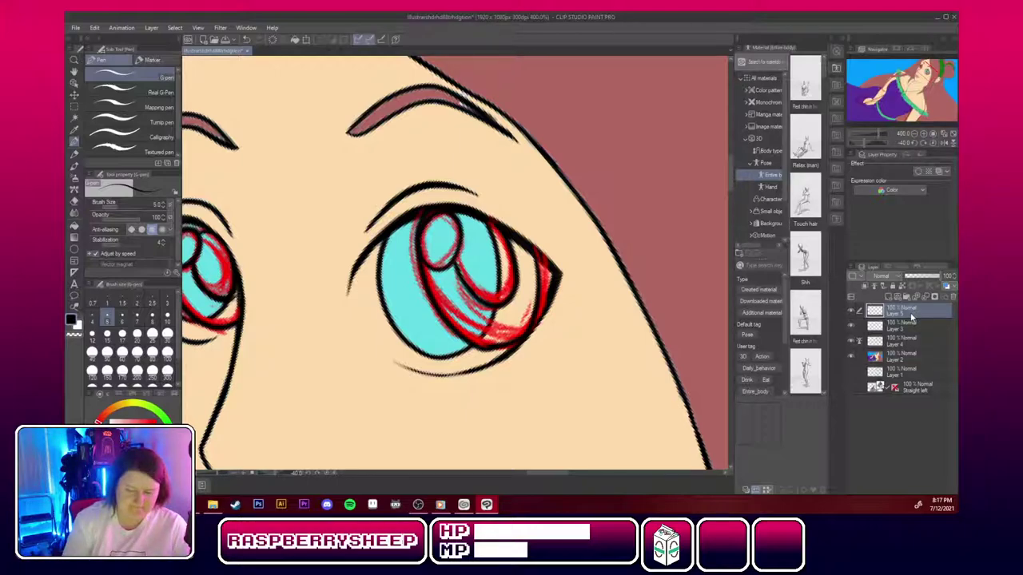
left_click(933, 144)
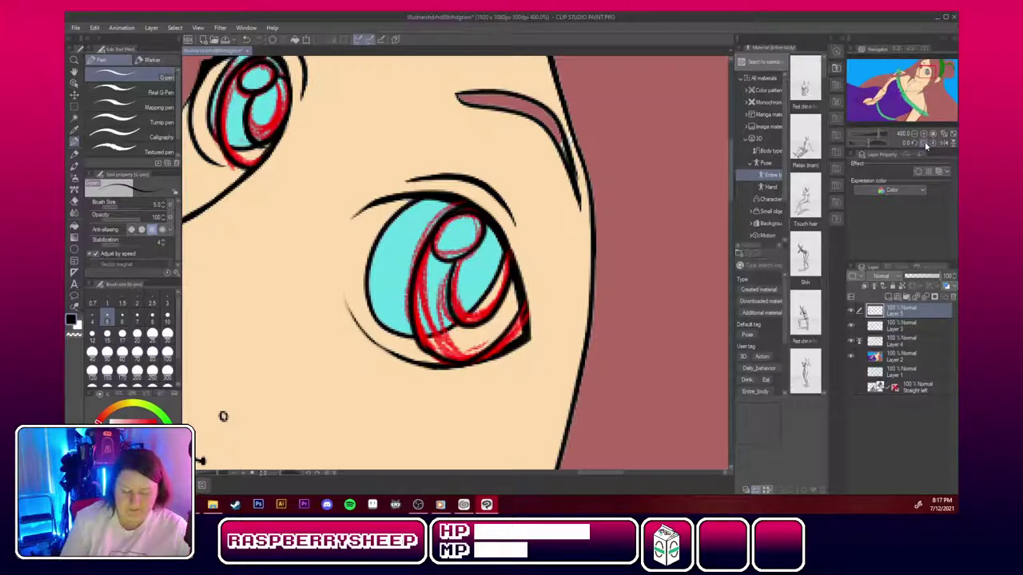
left_click(73, 202)
mouse_move(423, 339)
left_mouse_down()
mouse_move(448, 357)
mouse_move(479, 348)
left_mouse_up()
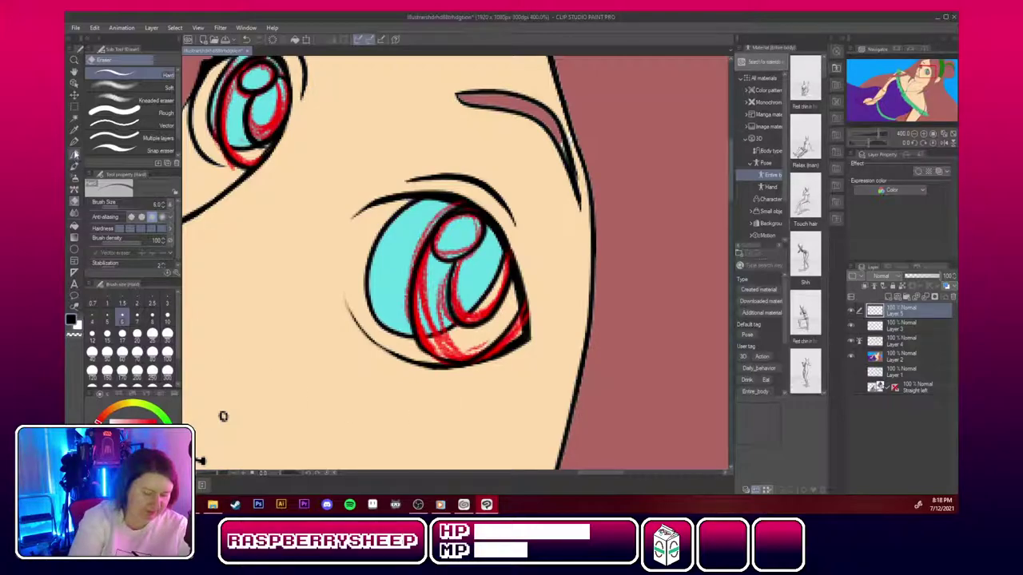
key("p")
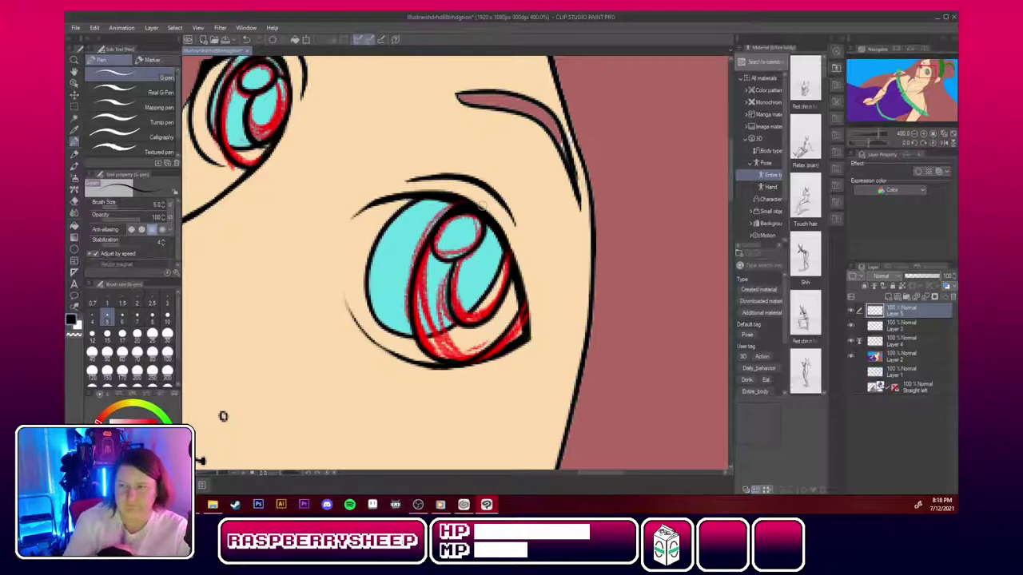
left_click_drag(223, 416, 281, 461)
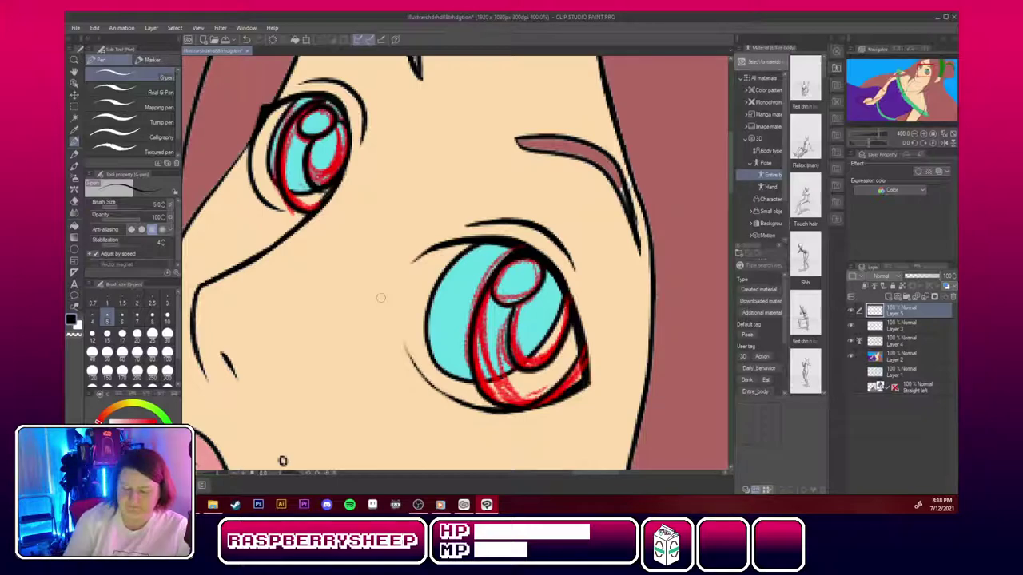
left_click(852, 327)
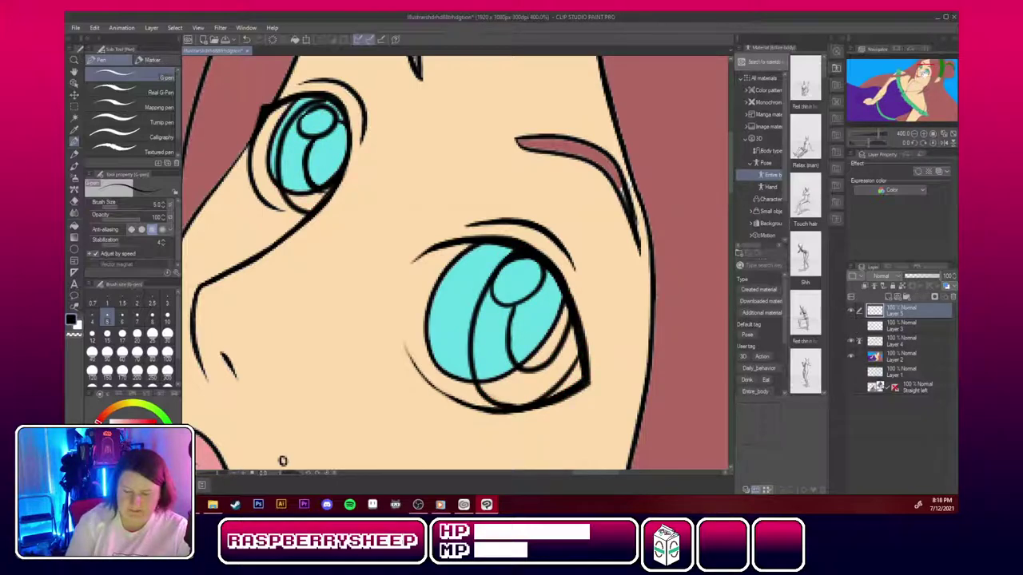
Clean up the rough overlapping strokes along the hand's upper and lower outlines with the hard eraser.
left_click_drag(924, 71, 860, 106)
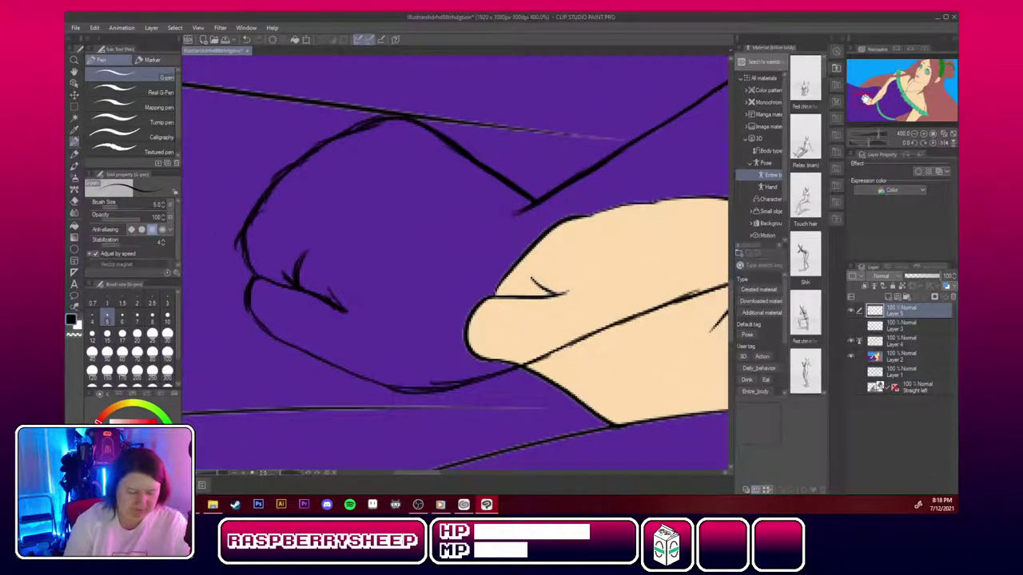
left_click(74, 201)
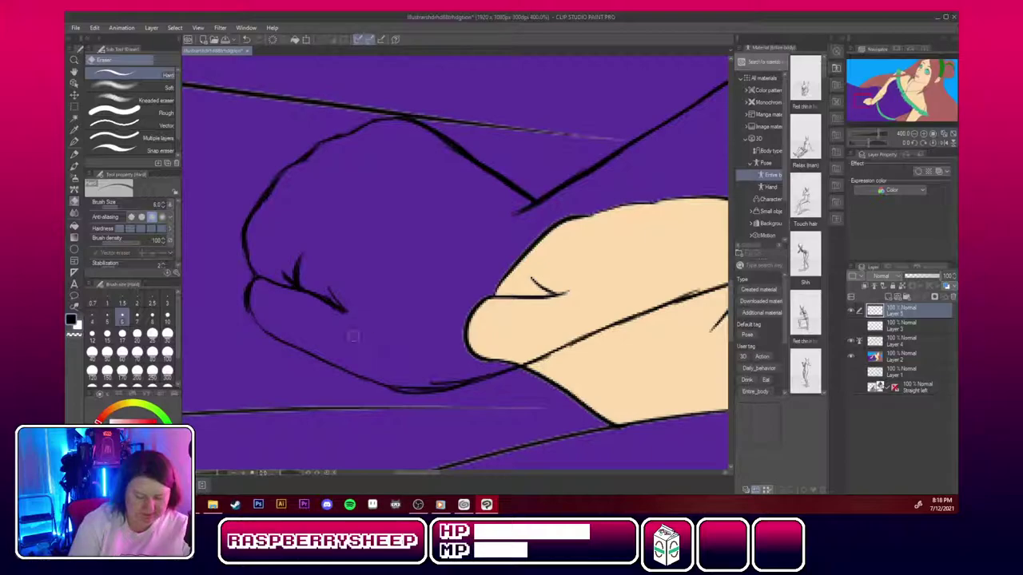
left_click_drag(318, 301, 336, 311)
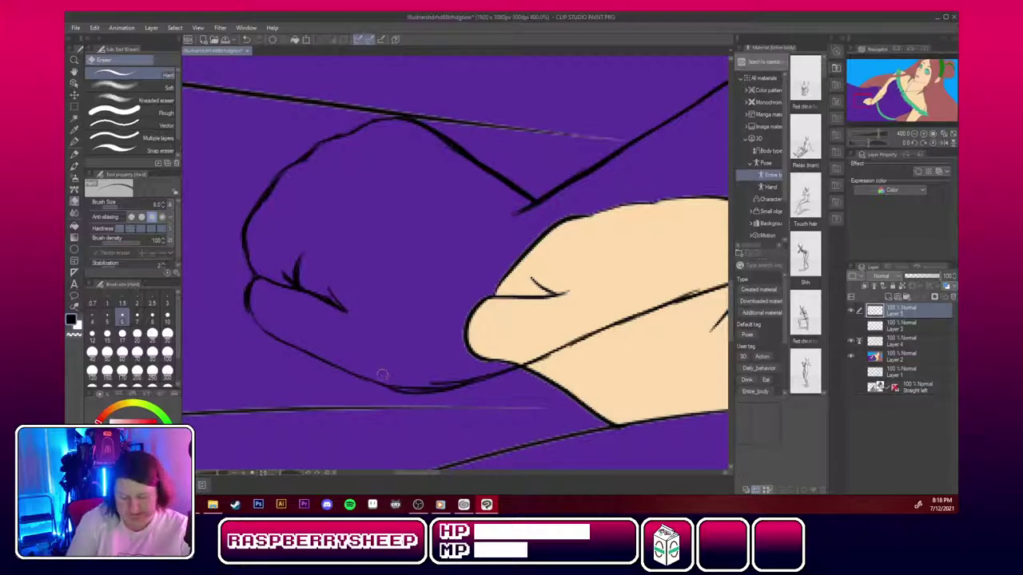
mouse_move(382, 374)
left_mouse_down()
mouse_move(427, 387)
mouse_move(384, 380)
mouse_move(462, 381)
mouse_move(425, 387)
mouse_move(482, 374)
left_mouse_up()
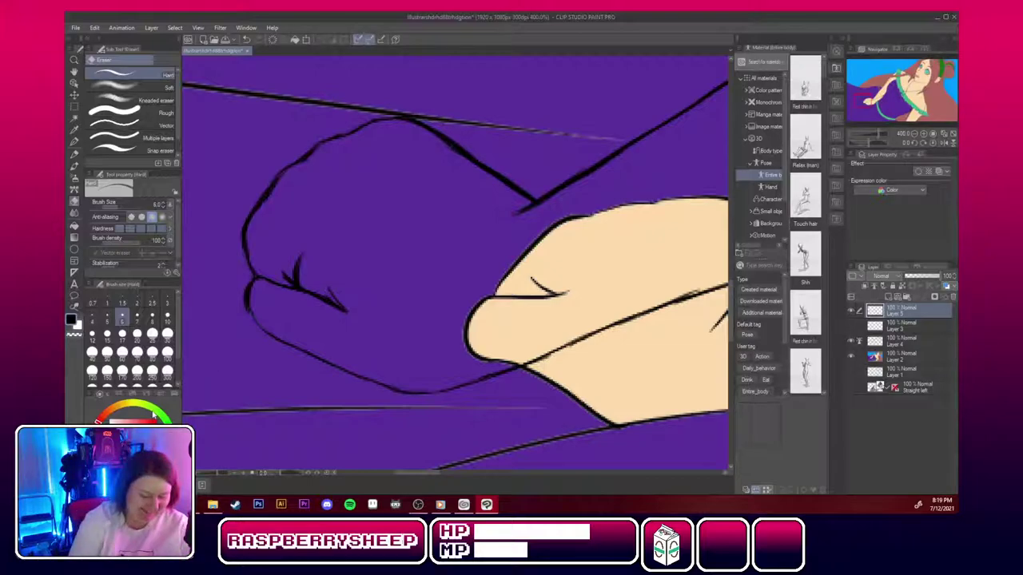
Thicken the outer outline around the fingers with the G-pen and smooth its inner edge with the hard eraser.
left_click(74, 141)
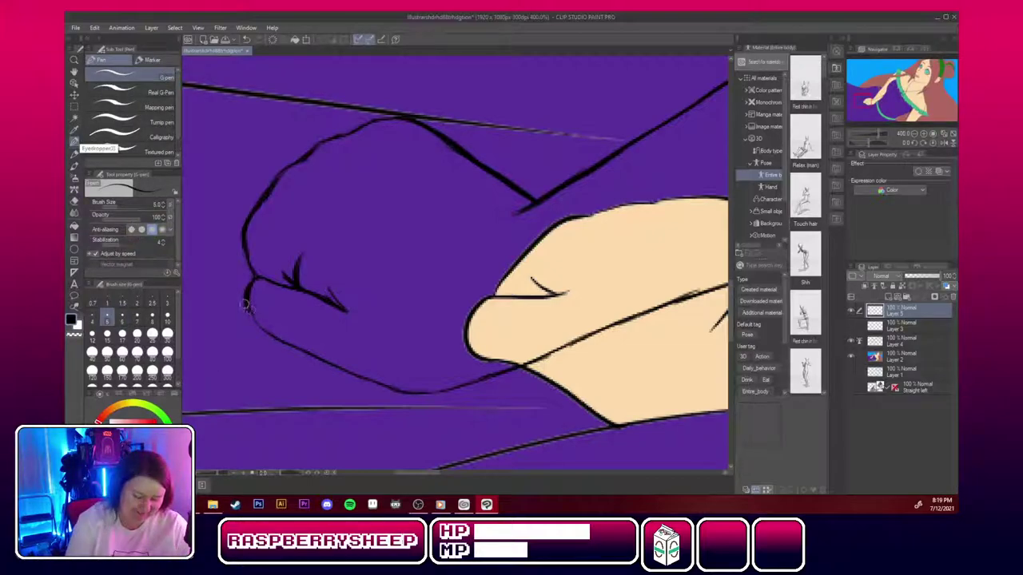
left_click_drag(246, 304, 271, 331)
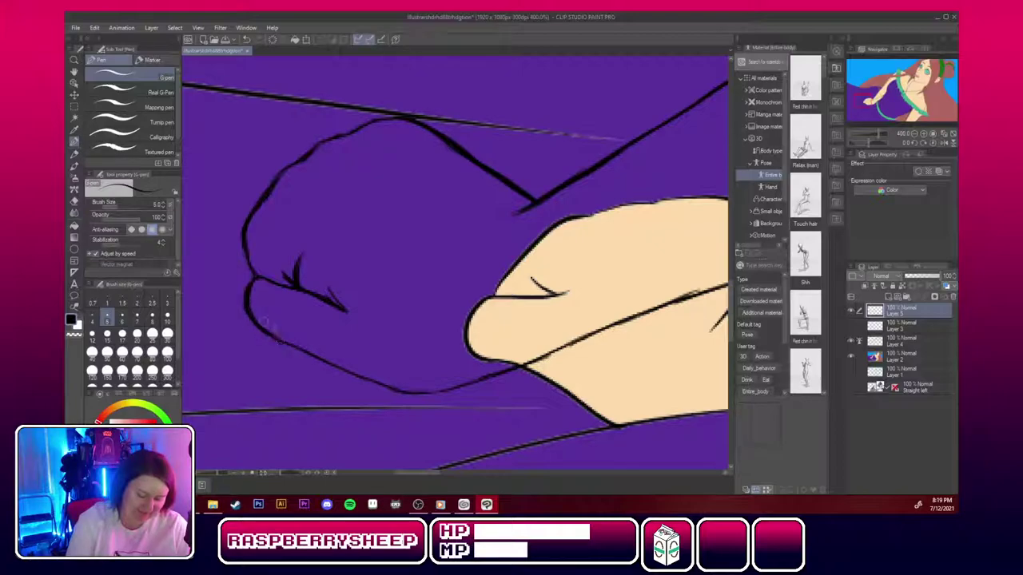
mouse_move(254, 276)
left_mouse_down()
mouse_move(241, 247)
mouse_move(255, 269)
mouse_move(254, 253)
mouse_move(243, 253)
mouse_move(258, 203)
left_mouse_up()
mouse_move(243, 239)
left_mouse_down()
mouse_move(291, 165)
mouse_move(279, 179)
mouse_move(310, 160)
mouse_move(242, 227)
left_mouse_up()
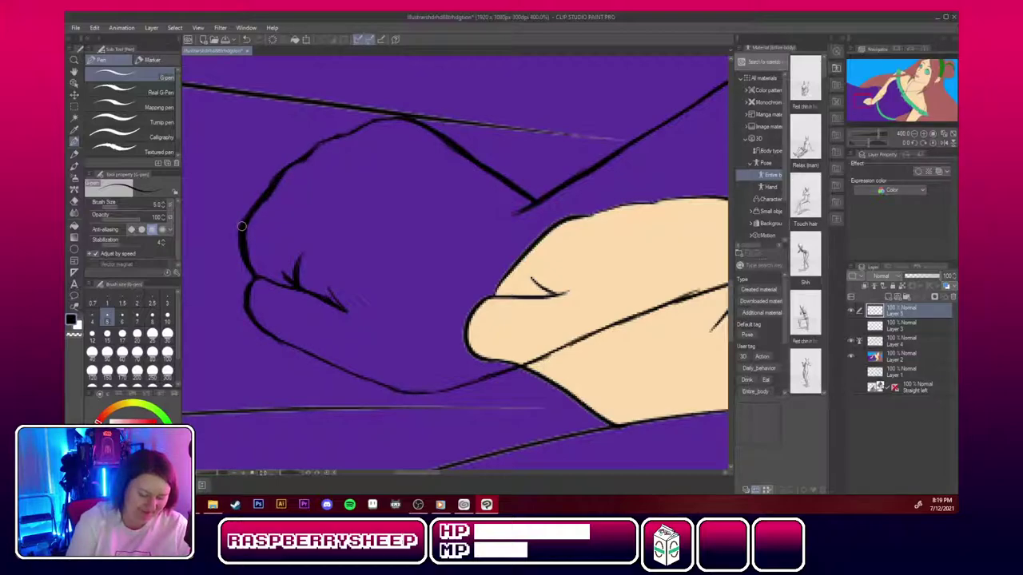
left_click(75, 166)
left_click(74, 202)
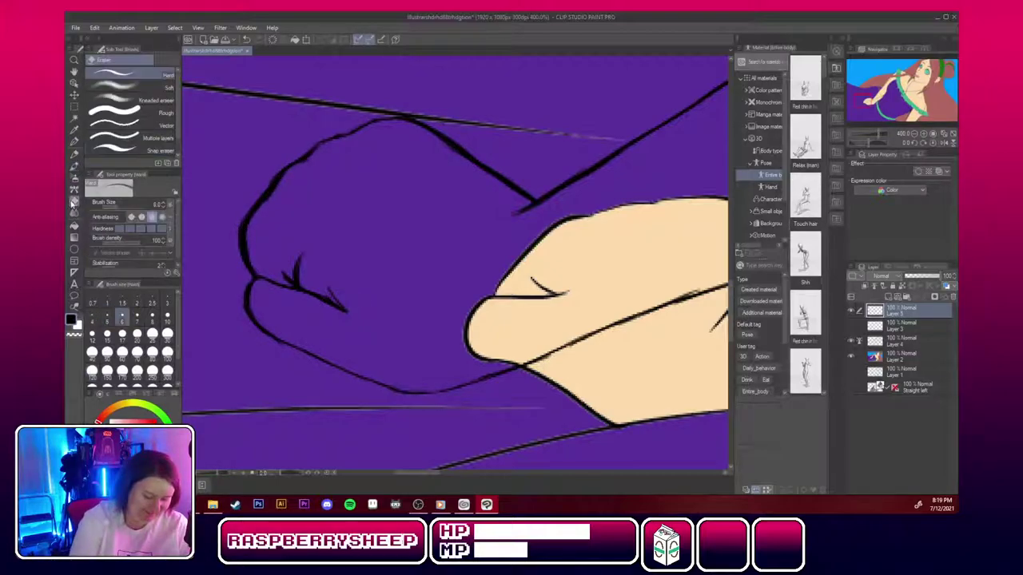
mouse_move(282, 185)
left_mouse_down()
mouse_move(246, 240)
mouse_move(262, 270)
left_mouse_up()
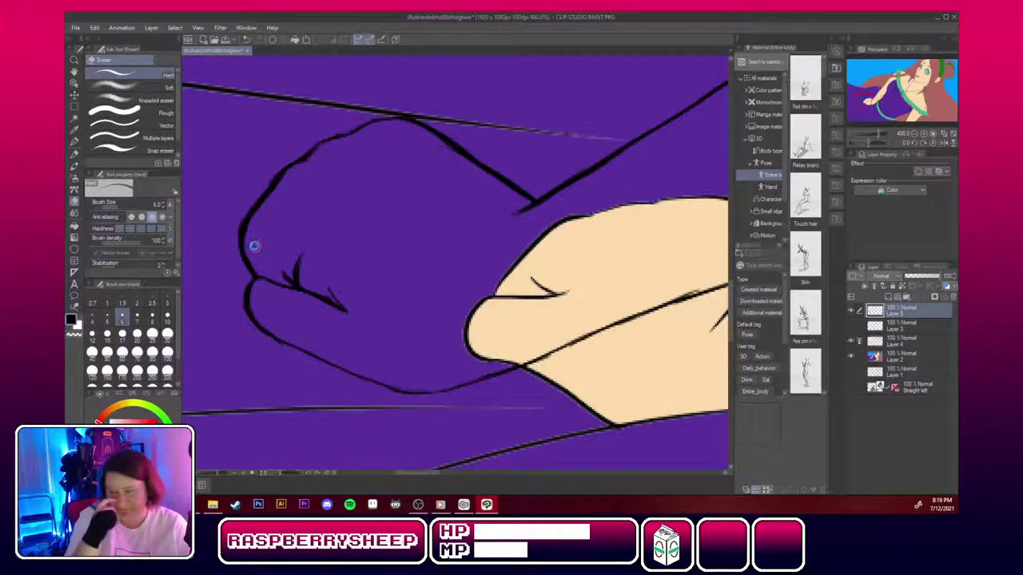
Darken the finger creases, thicken the hand's lower outline up to the wrist, and trim its edges with the hard eraser.
left_click(74, 141)
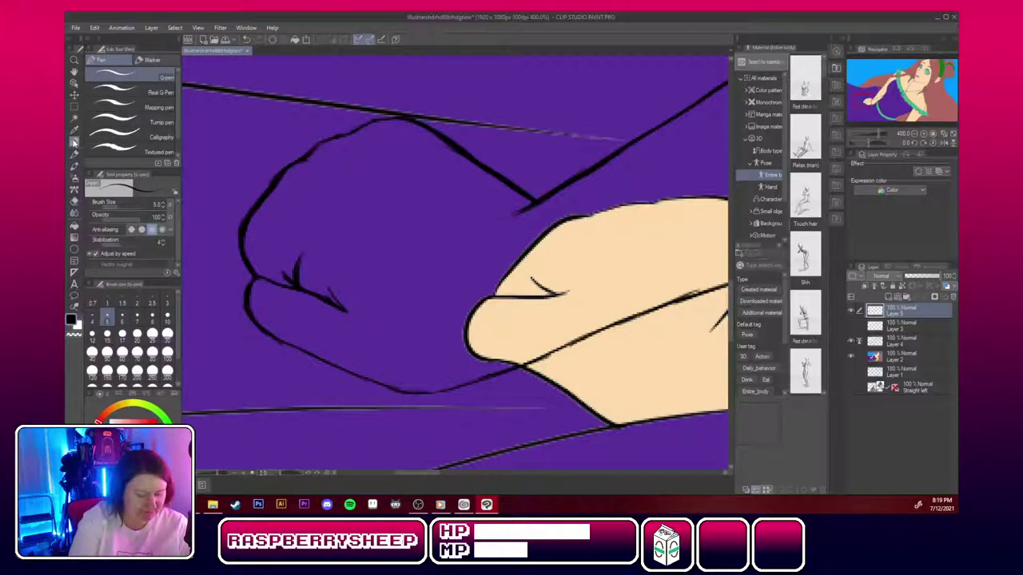
mouse_move(324, 298)
left_mouse_down()
mouse_move(347, 310)
mouse_move(327, 284)
mouse_move(297, 271)
mouse_move(303, 257)
left_mouse_up()
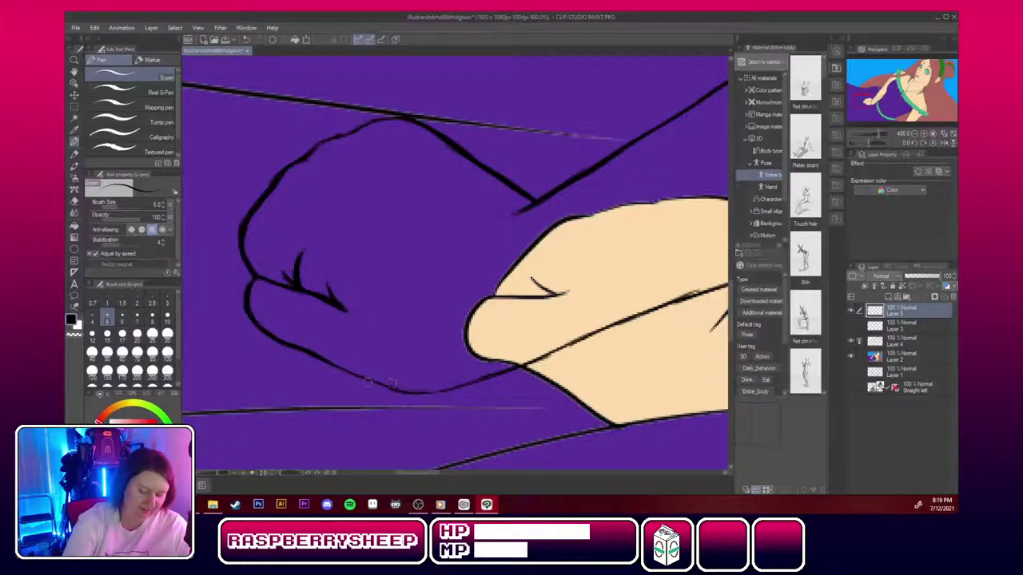
mouse_move(364, 378)
left_mouse_down()
mouse_move(406, 398)
mouse_move(378, 385)
mouse_move(436, 394)
mouse_move(418, 396)
mouse_move(539, 362)
left_mouse_up()
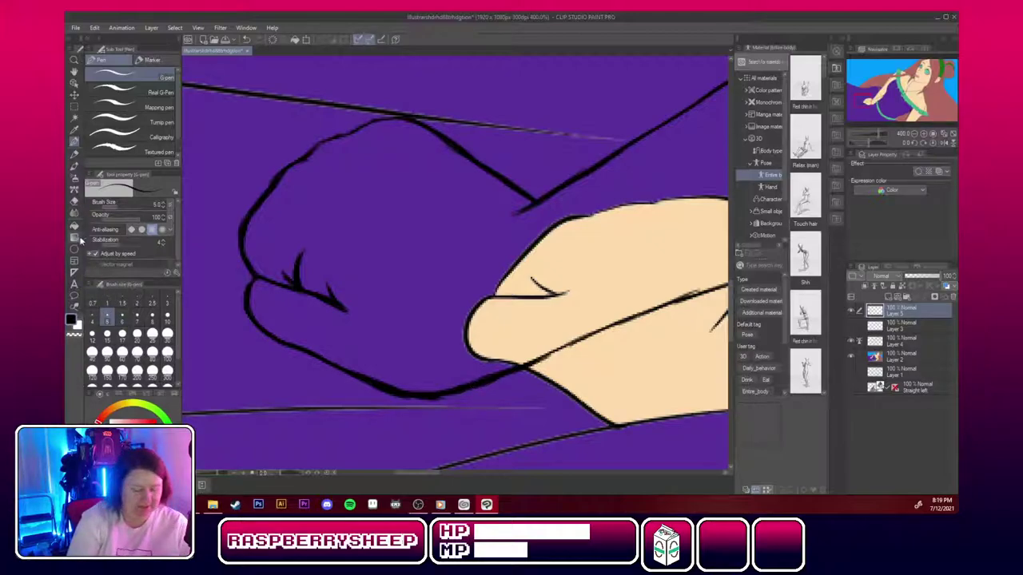
left_click(73, 200)
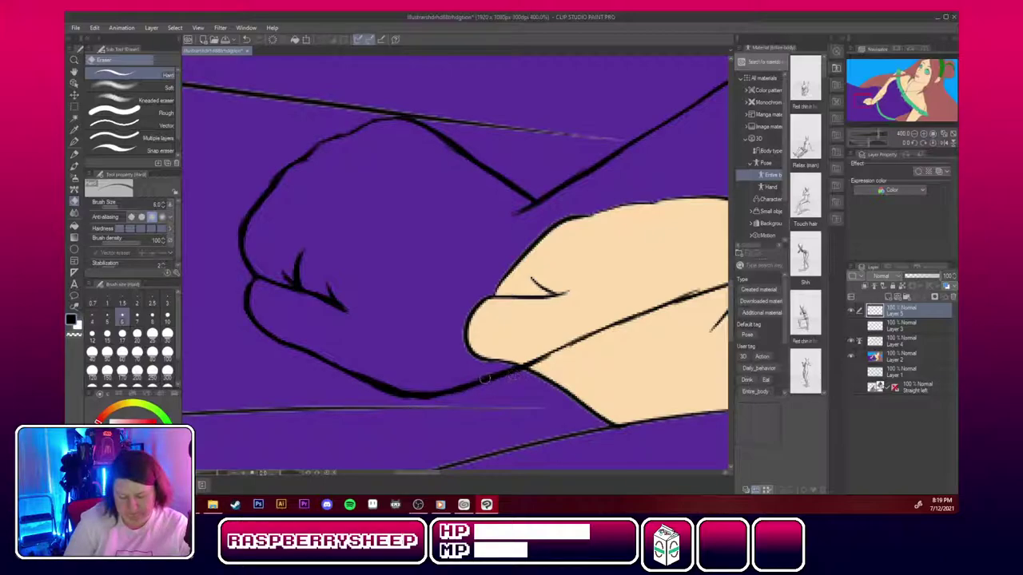
mouse_move(452, 385)
left_mouse_down()
mouse_move(517, 370)
mouse_move(537, 350)
left_mouse_up()
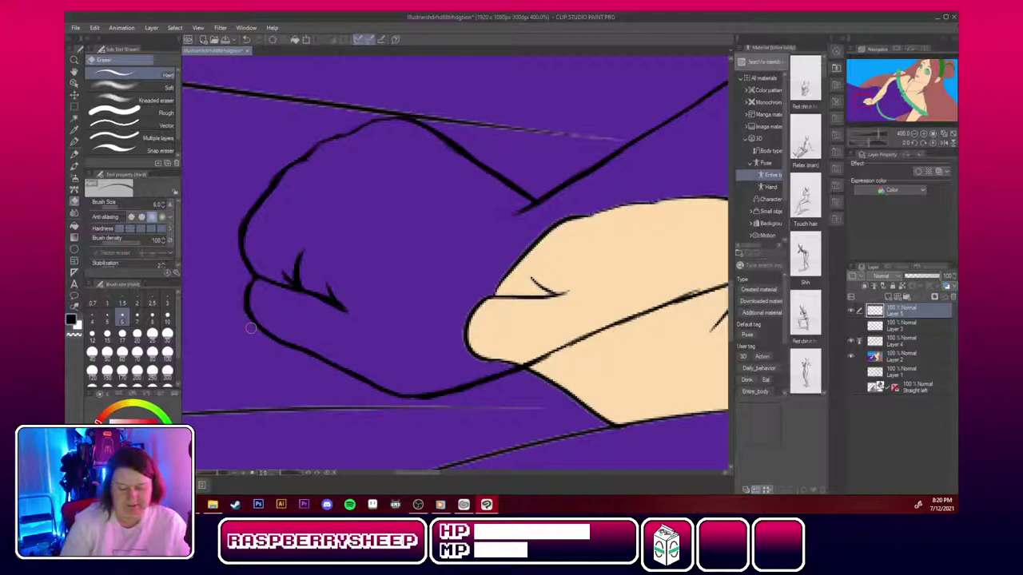
Thicken the forearm's lower line across the old skin-coloured arm and reshape the tapered crease at the upper wrist corner.
left_click(73, 142)
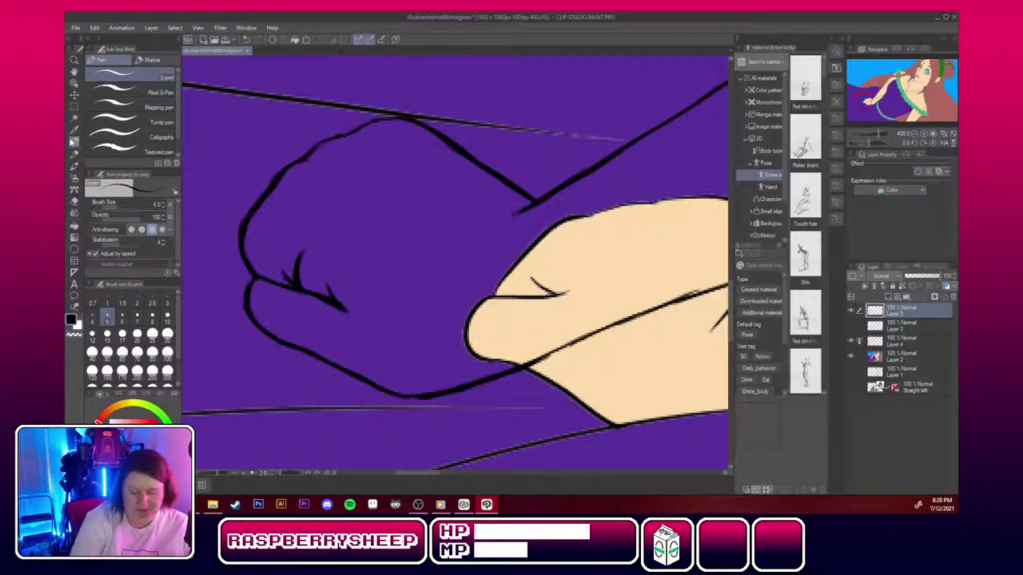
left_click_drag(527, 366, 593, 332)
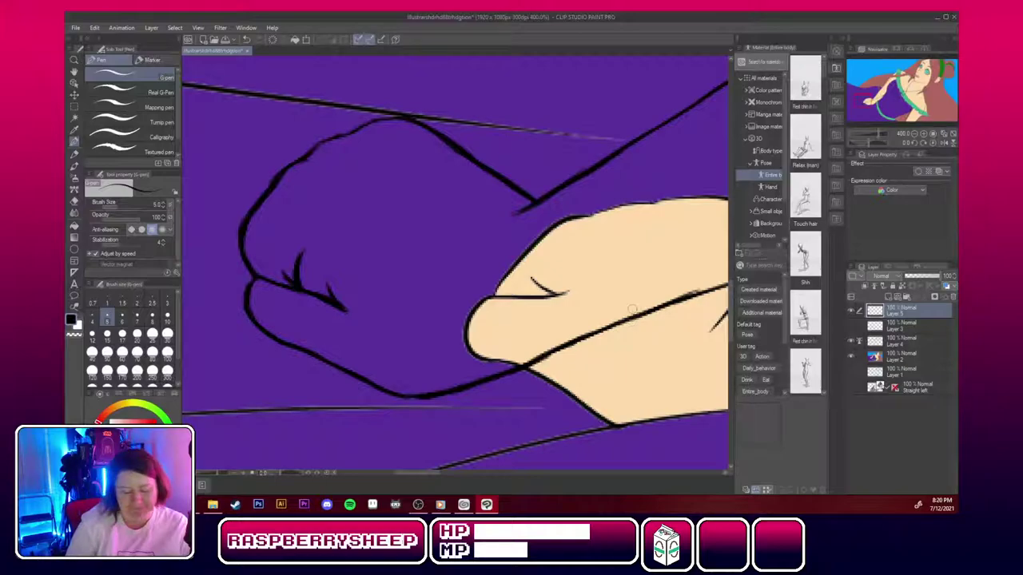
left_click(74, 200)
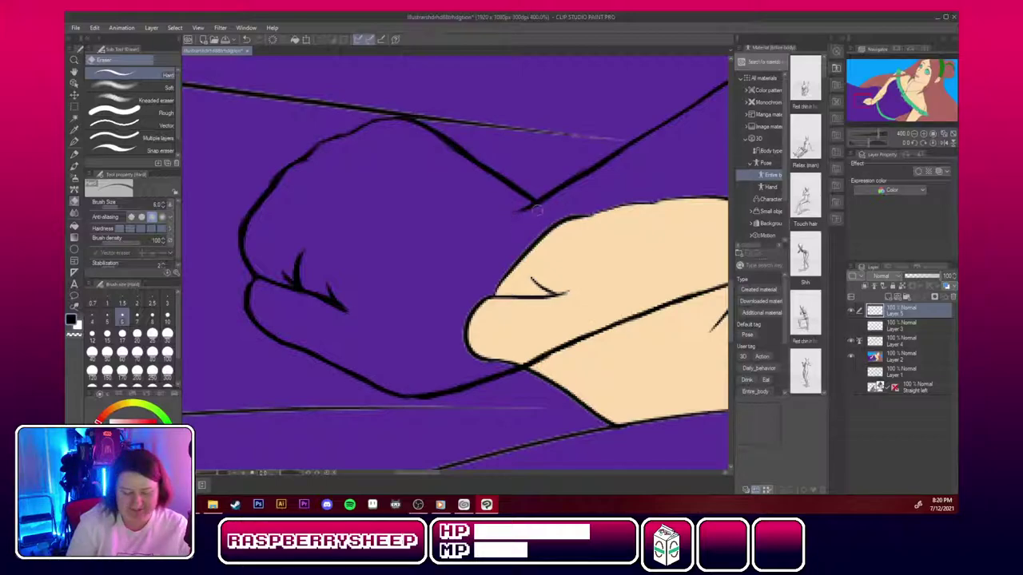
left_click(74, 142)
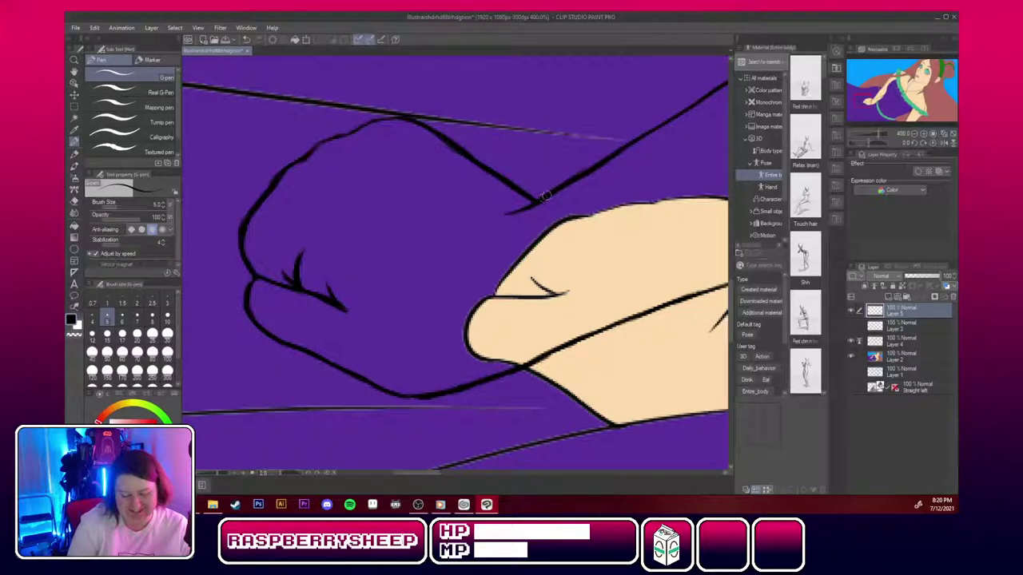
left_click_drag(534, 201, 495, 214)
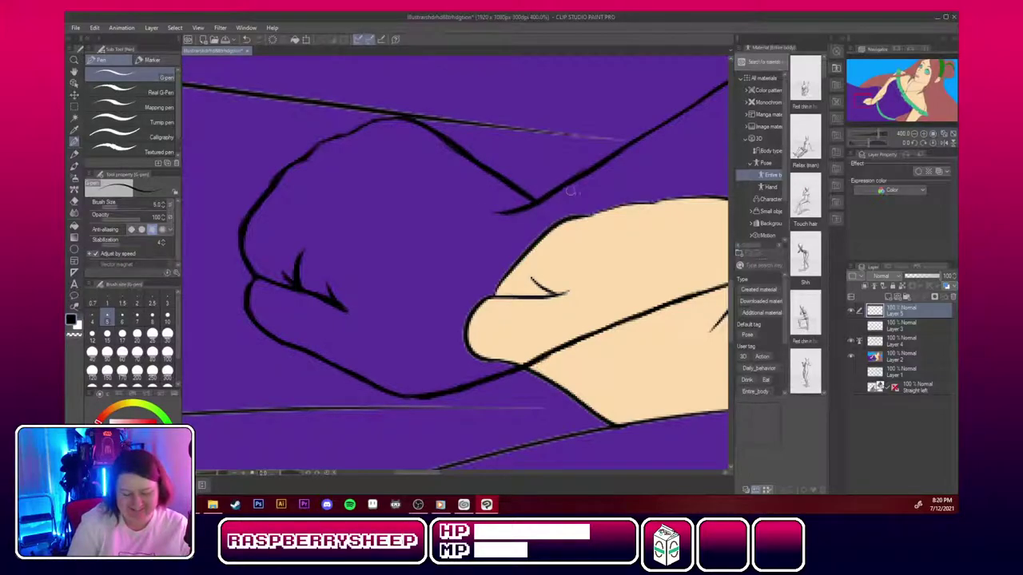
Thicken the forearm line at the wrist and the hand's upper outline with the G-pen, then smooth the wrist line with the hard eraser.
left_click_drag(561, 184, 636, 139)
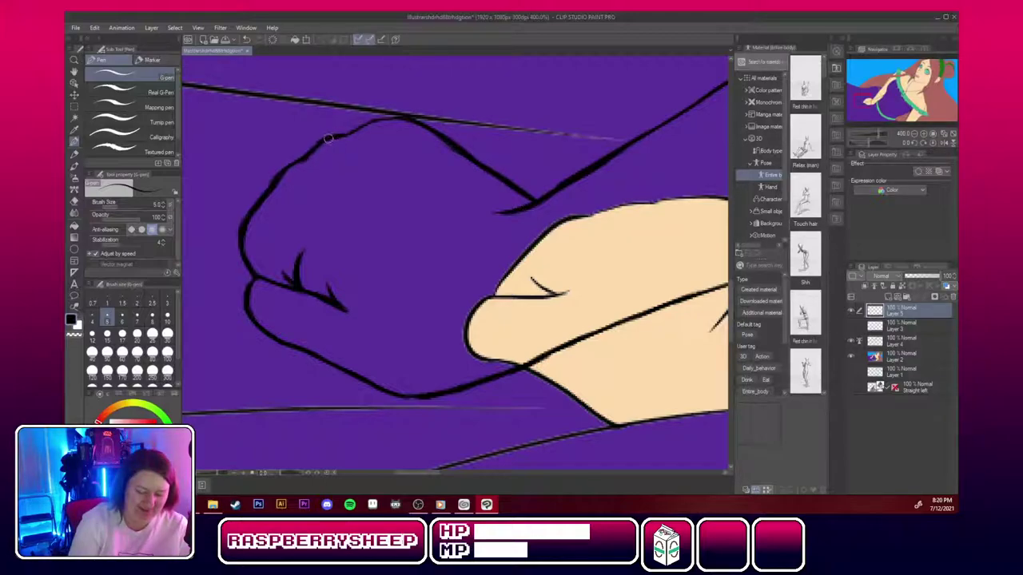
left_click_drag(343, 134, 379, 119)
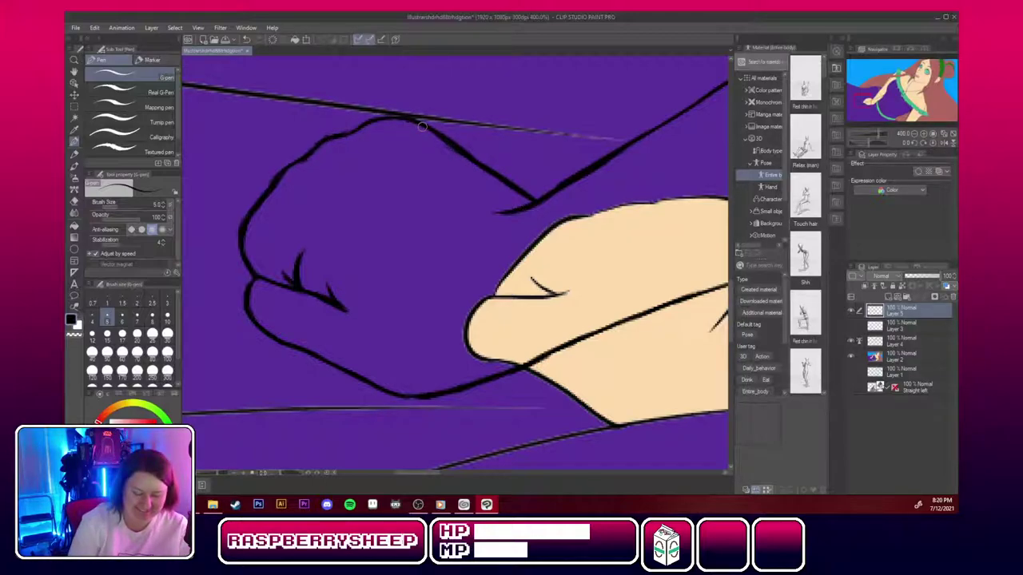
left_click(74, 202)
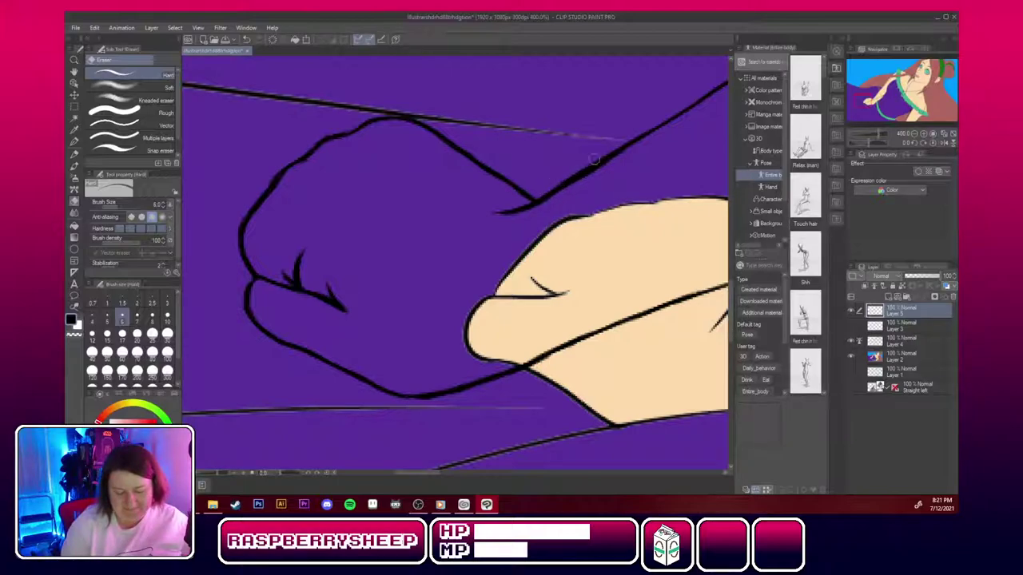
left_click_drag(553, 199, 610, 162)
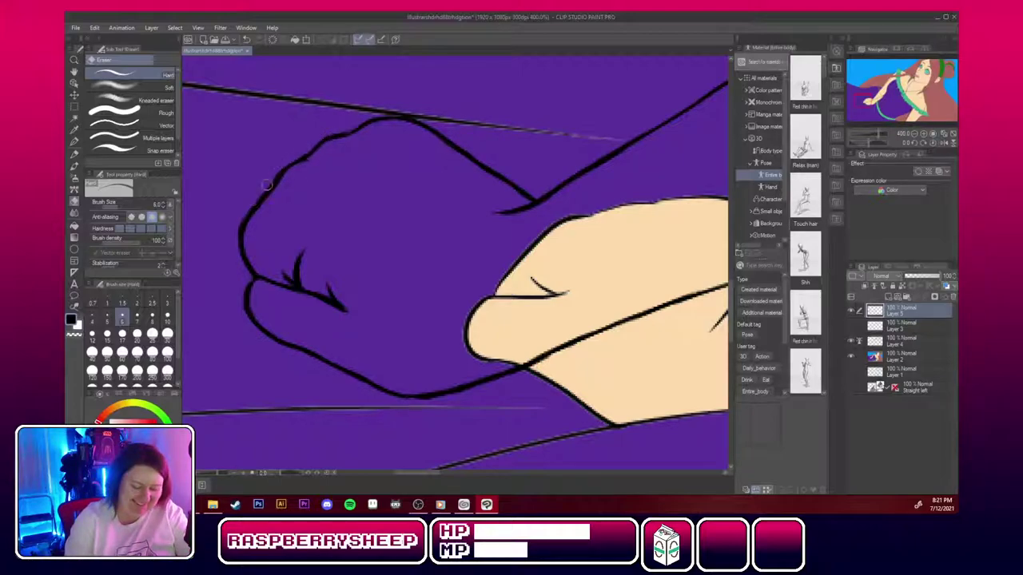
On Layer 4, erase the old arm outline and fold lines along the outer edge of the green ruffle above the hair strand.
left_click_drag(865, 101, 916, 81)
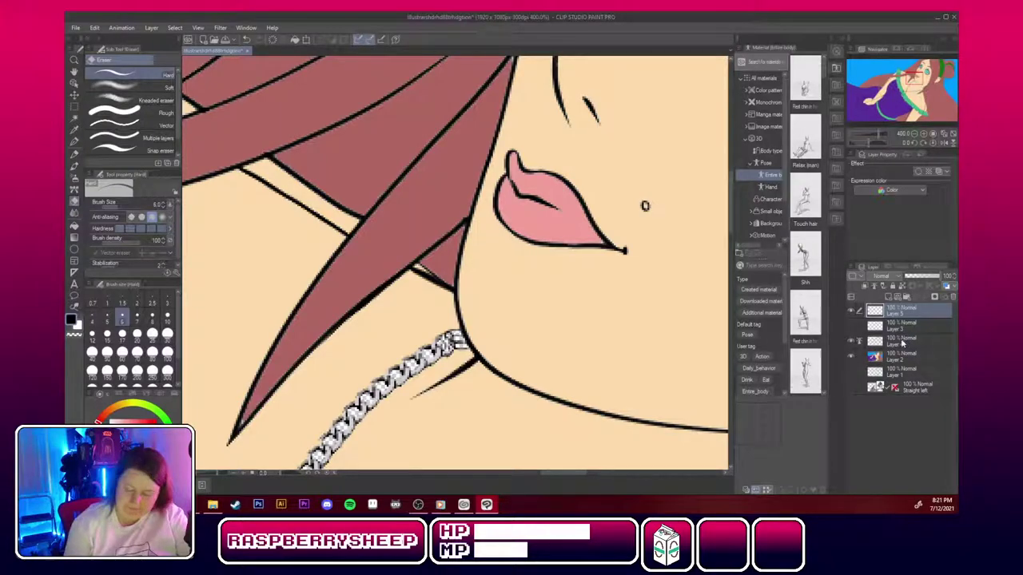
left_click(903, 342)
left_click_drag(912, 76, 899, 77)
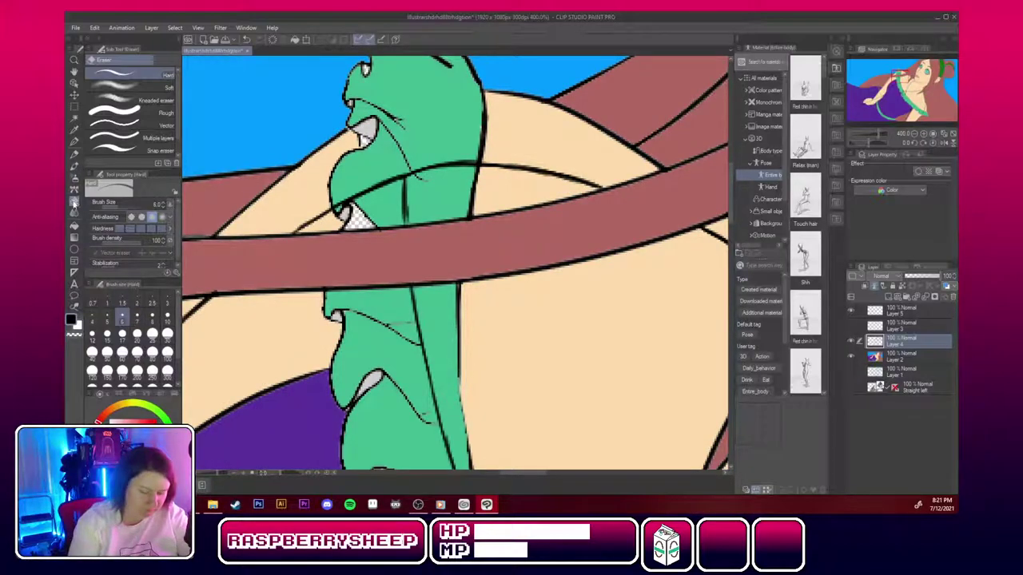
mouse_move(307, 161)
left_mouse_down()
mouse_move(353, 127)
mouse_move(375, 128)
mouse_move(364, 137)
mouse_move(395, 122)
left_mouse_up()
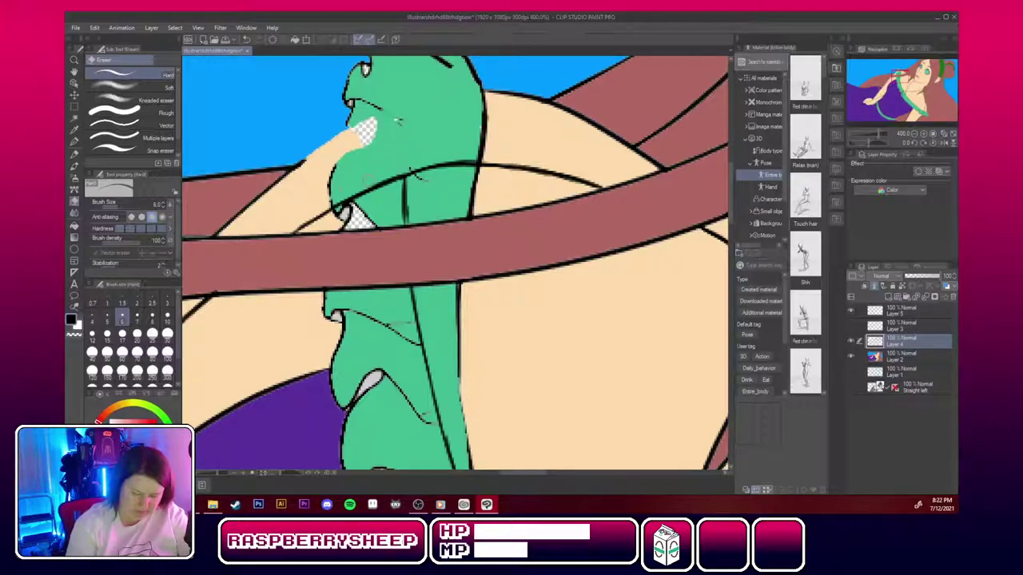
mouse_move(351, 121)
left_mouse_down()
mouse_move(373, 105)
mouse_move(349, 102)
left_mouse_up()
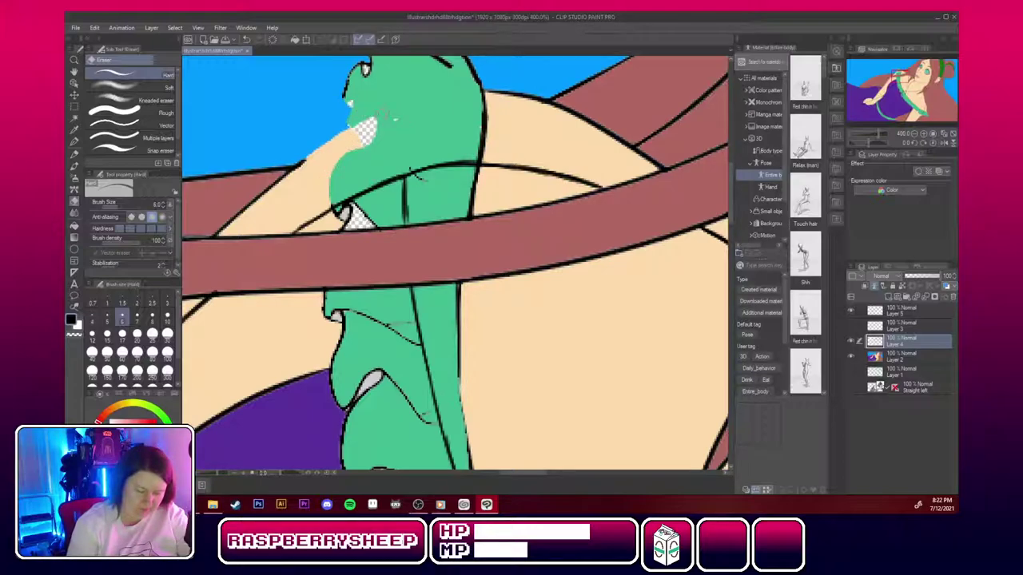
Enlarge the hard eraser to 17 and erase the remaining outline around the upper part of the green ruffle.
left_click(122, 335)
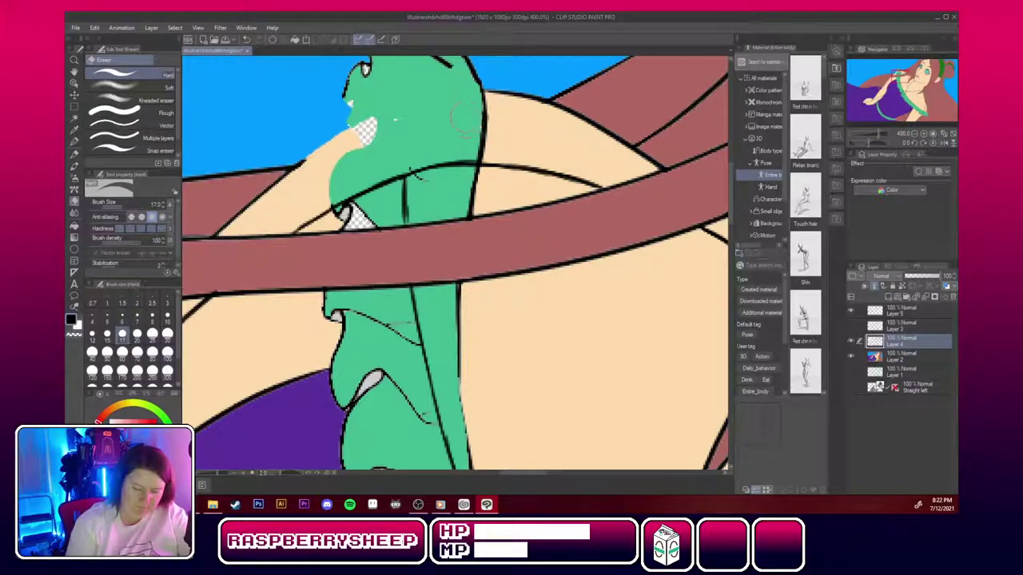
mouse_move(486, 106)
left_mouse_down()
mouse_move(477, 157)
mouse_move(491, 142)
mouse_move(480, 80)
mouse_move(534, 200)
left_mouse_up()
left_click_drag(425, 178, 409, 197)
mouse_move(491, 154)
left_mouse_down()
mouse_move(515, 153)
mouse_move(424, 169)
mouse_move(489, 118)
mouse_move(435, 128)
left_mouse_up()
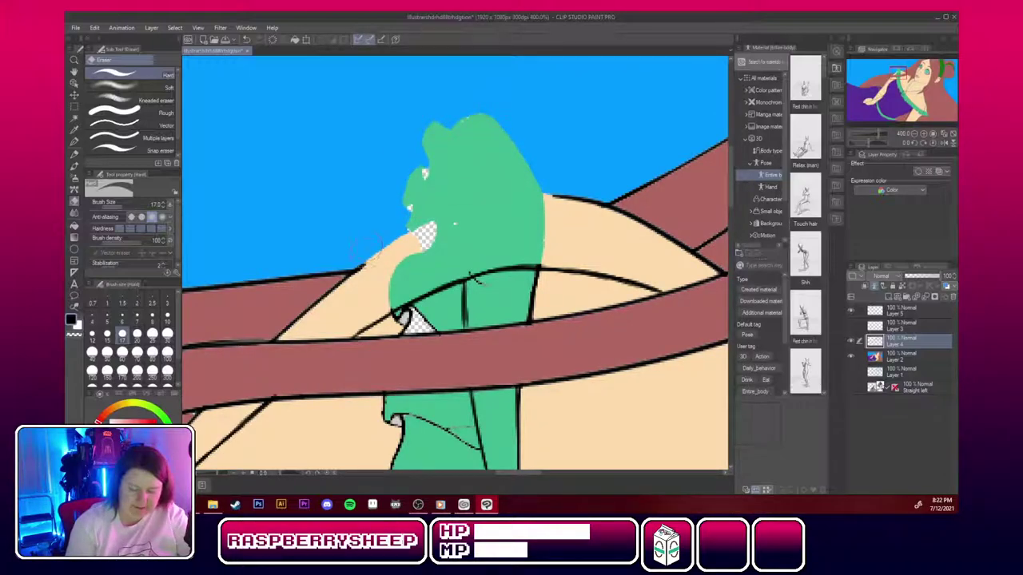
Erase the old shoulder outline down to the hair strand and the leftover ruffle edge and fold lines just above it.
left_click_drag(382, 257, 300, 318)
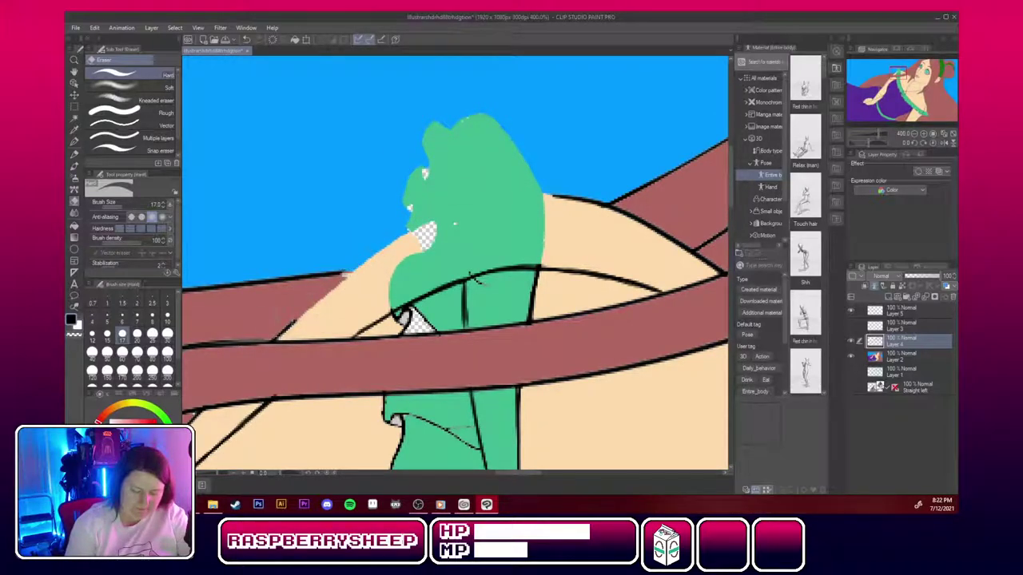
left_click_drag(296, 315, 277, 338)
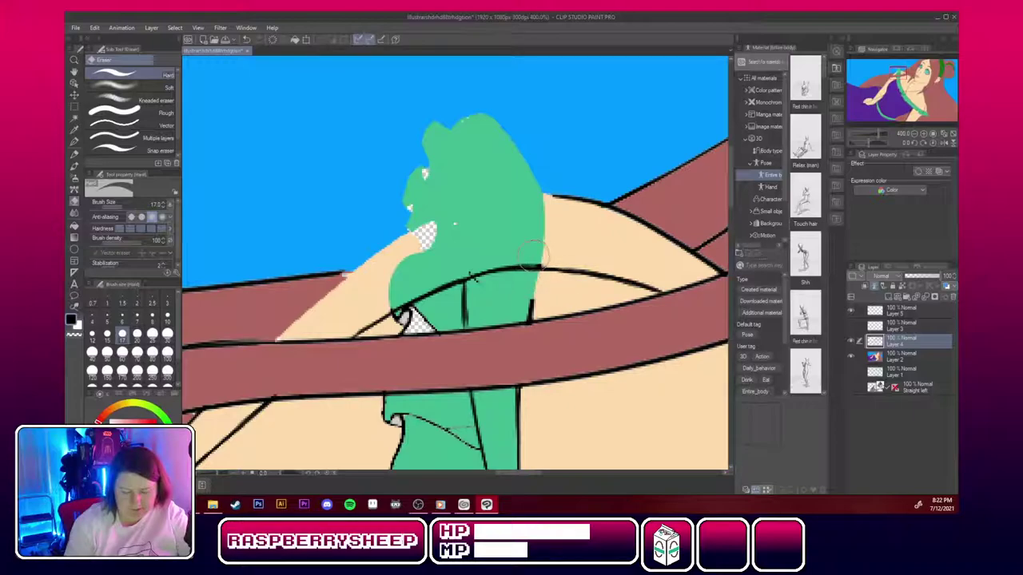
left_click_drag(539, 278, 538, 292)
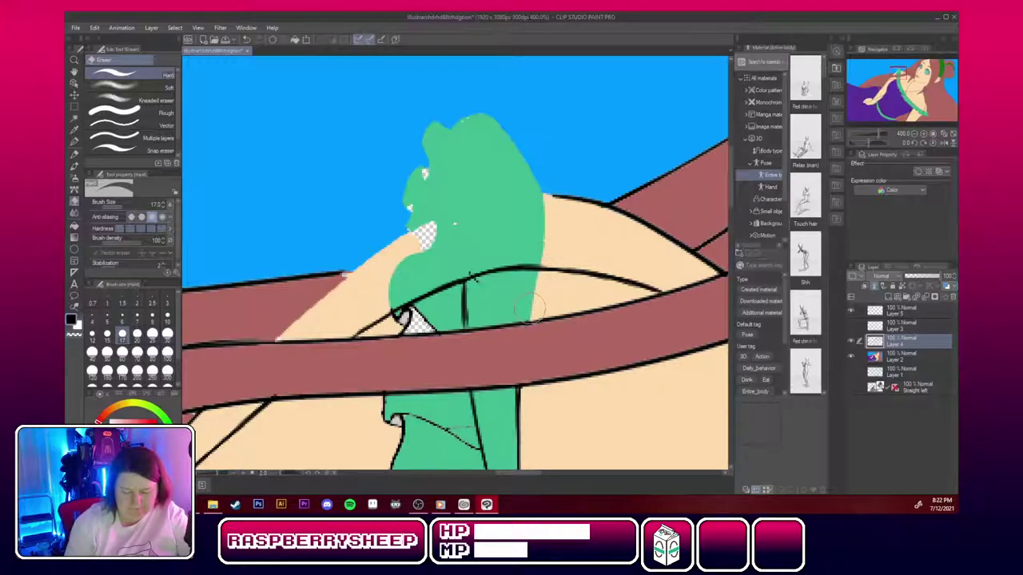
mouse_move(425, 310)
left_mouse_down()
mouse_move(398, 323)
mouse_move(411, 322)
left_mouse_up()
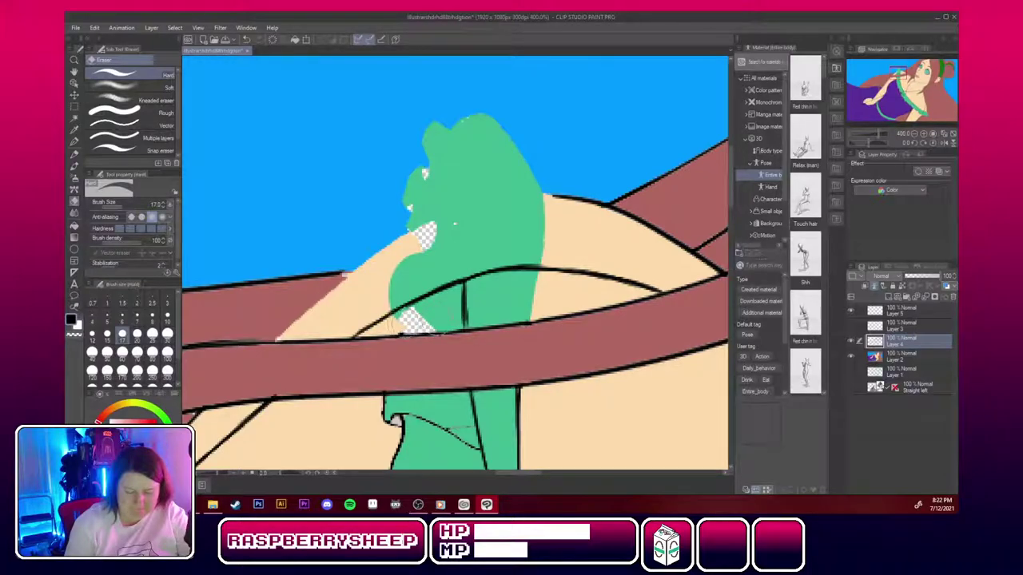
Hide the colour artwork on Layer 2 and erase the old ruffle lines below the hair strand on Layer 4.
left_click_drag(901, 72, 901, 76)
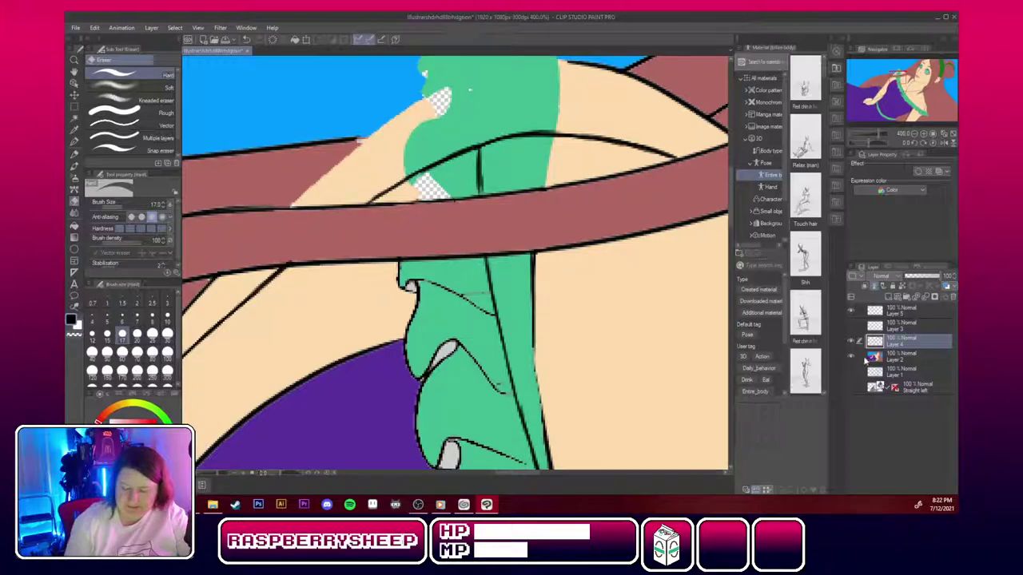
left_click(852, 357)
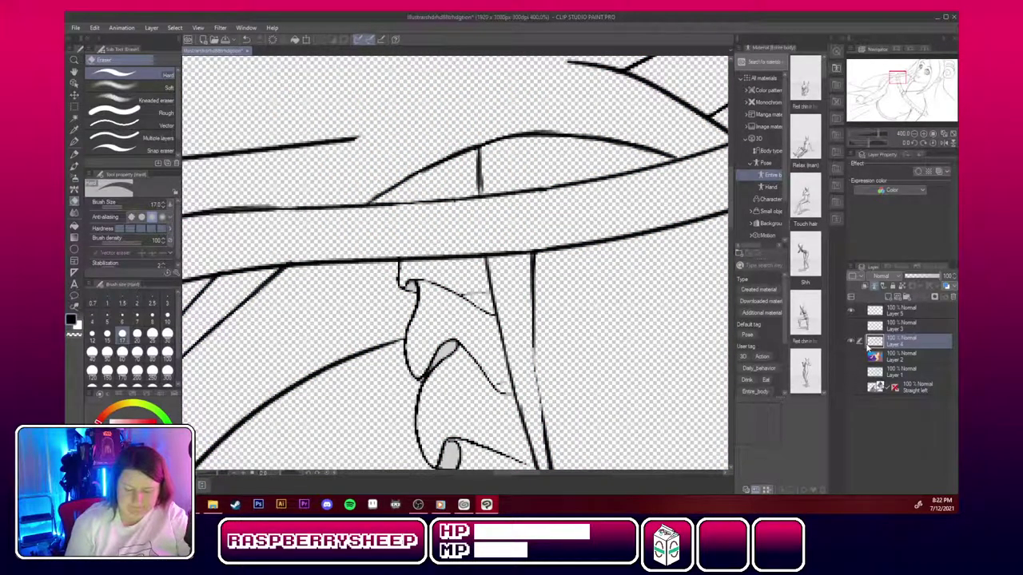
left_click_drag(903, 77, 909, 75)
mouse_move(350, 255)
left_mouse_down()
mouse_move(358, 249)
mouse_move(358, 381)
mouse_move(371, 435)
mouse_move(364, 396)
mouse_move(364, 411)
mouse_move(480, 244)
mouse_move(450, 216)
left_mouse_up()
mouse_move(431, 286)
left_mouse_down()
mouse_move(425, 294)
mouse_move(413, 236)
mouse_move(362, 358)
mouse_move(328, 240)
mouse_move(351, 176)
mouse_move(396, 204)
mouse_move(385, 120)
mouse_move(399, 144)
mouse_move(356, 112)
mouse_move(327, 141)
mouse_move(309, 96)
left_mouse_up()
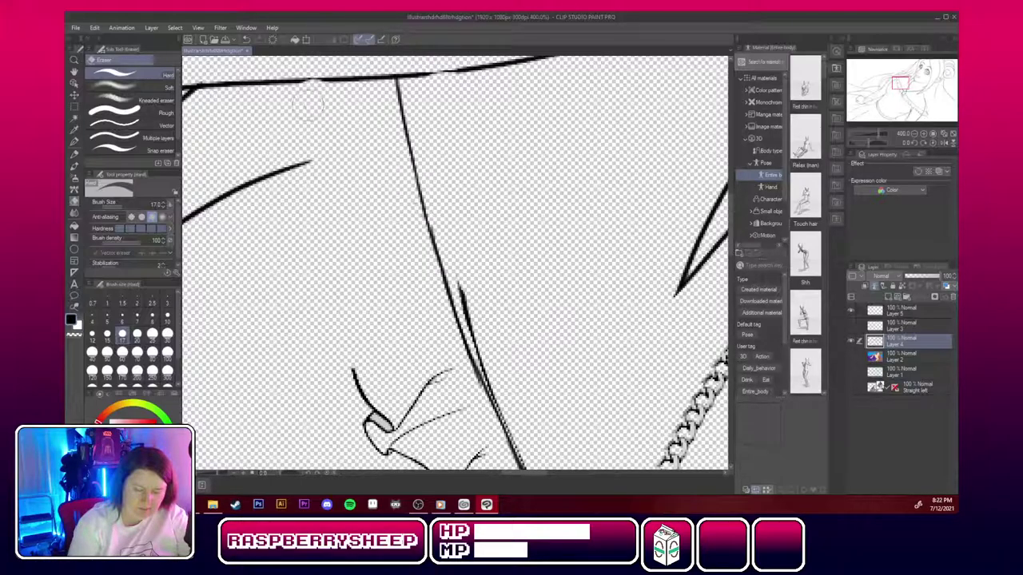
Erase the stray stub beside the neckline, and on Layer 5 the neckline segment crossing the oval gem.
left_click_drag(484, 304, 463, 271)
mouse_move(494, 345)
left_mouse_down()
mouse_move(531, 446)
mouse_move(324, 141)
mouse_move(414, 142)
mouse_move(482, 284)
mouse_move(447, 302)
mouse_move(435, 276)
mouse_move(411, 311)
mouse_move(436, 332)
mouse_move(487, 288)
mouse_move(499, 332)
mouse_move(491, 335)
left_mouse_up()
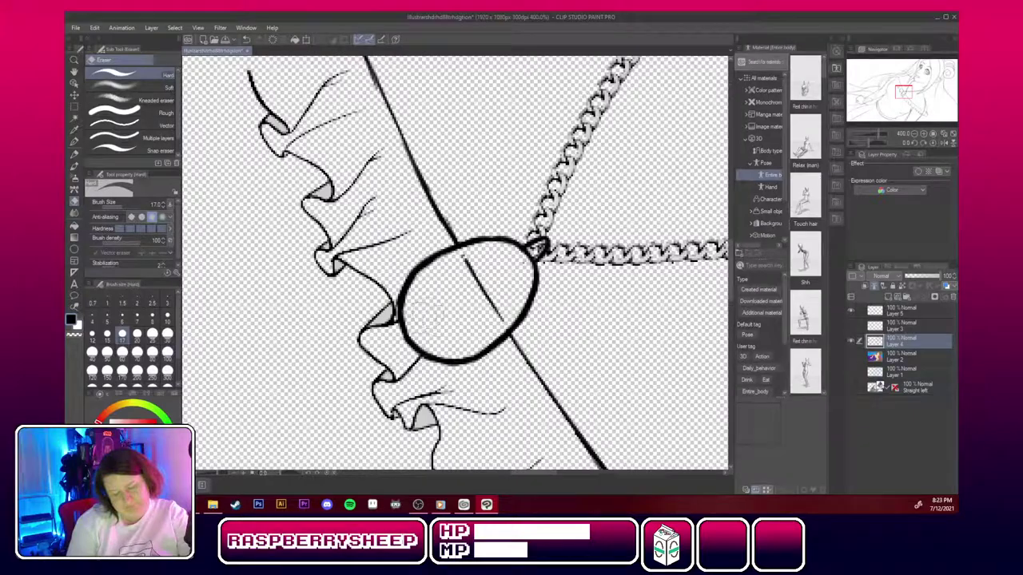
left_click(924, 312)
mouse_move(478, 280)
left_mouse_down()
mouse_move(467, 266)
mouse_move(500, 320)
mouse_move(511, 312)
left_mouse_up()
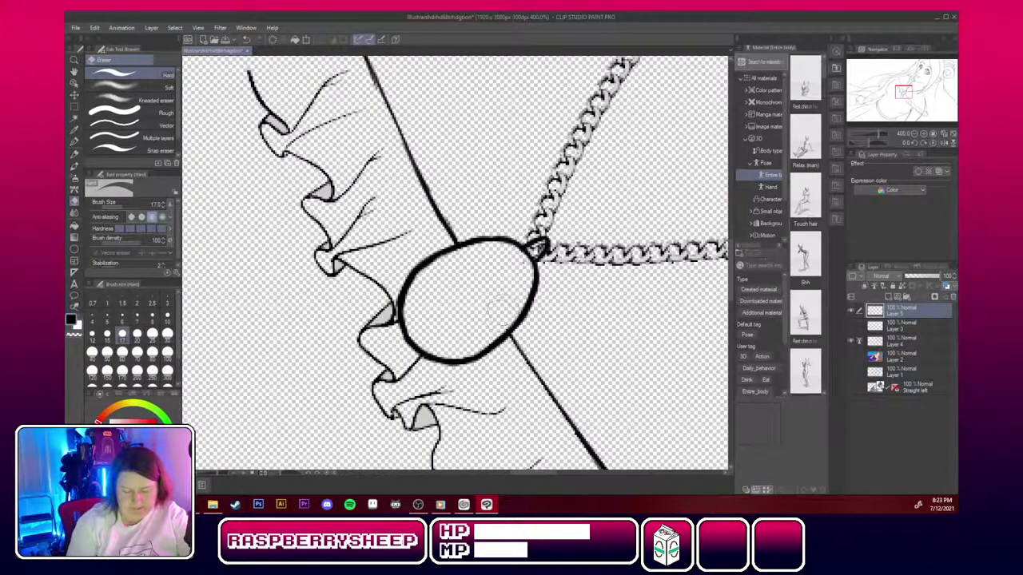
Clean up the smudged overlap on the neckline beside the topmost ruffle fold above the gem.
left_click(903, 341)
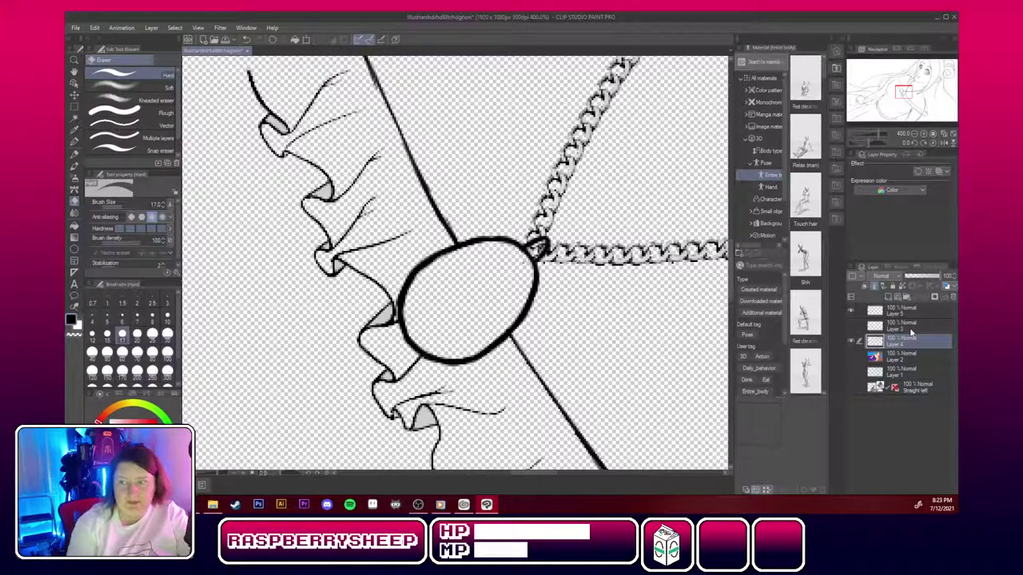
left_click_drag(416, 212, 624, 383)
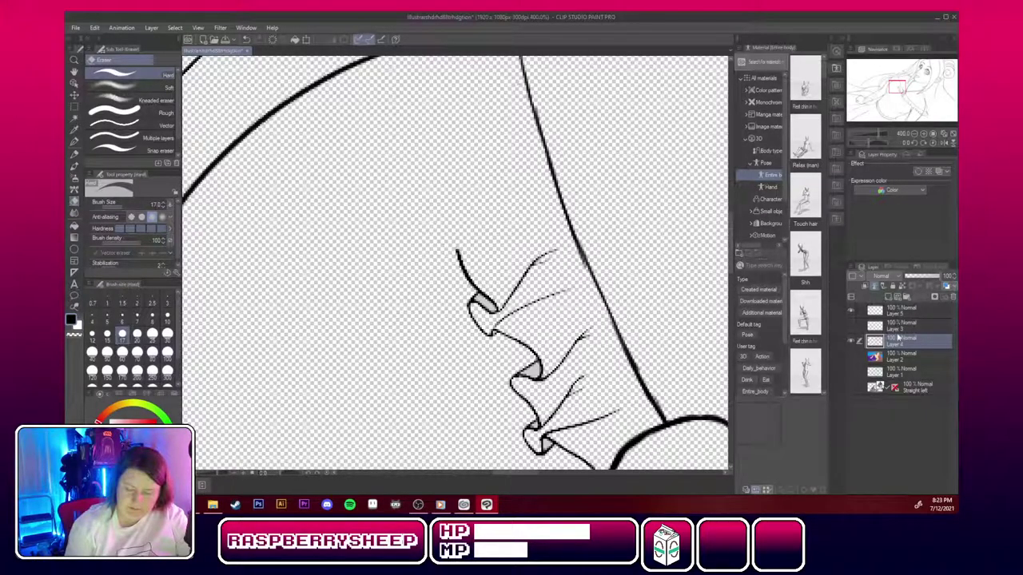
left_click(911, 312)
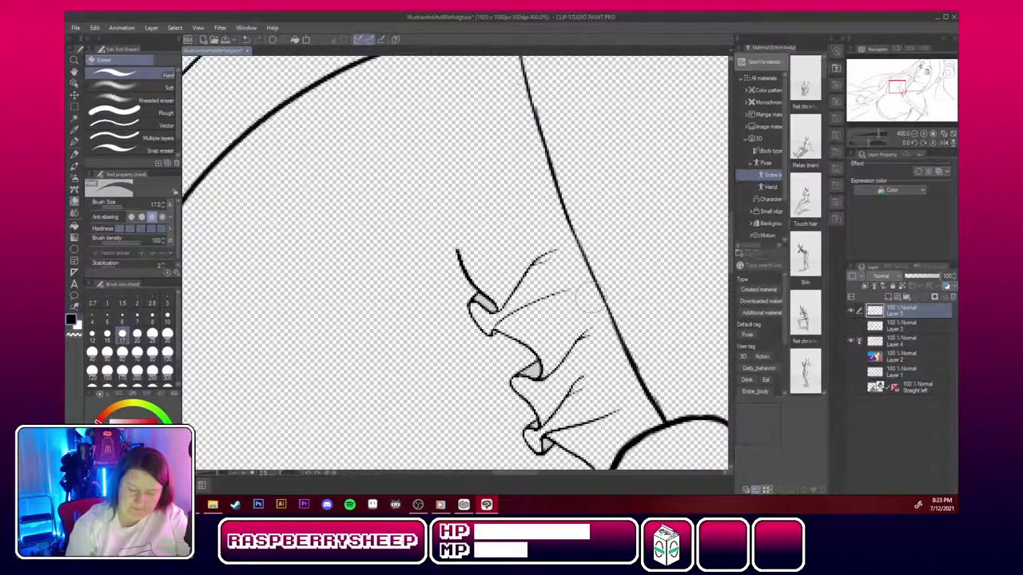
left_click(909, 327)
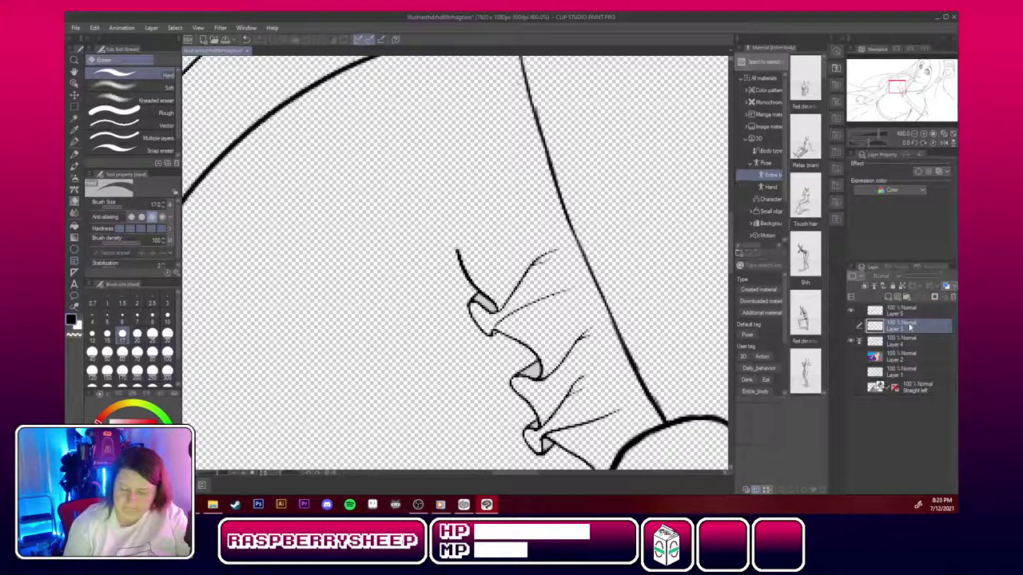
On Layer 4, erase the doubled old arm line from the hair strand down to the elbow, plus stray marks beside it.
left_click(905, 343)
left_click_drag(907, 93, 891, 79)
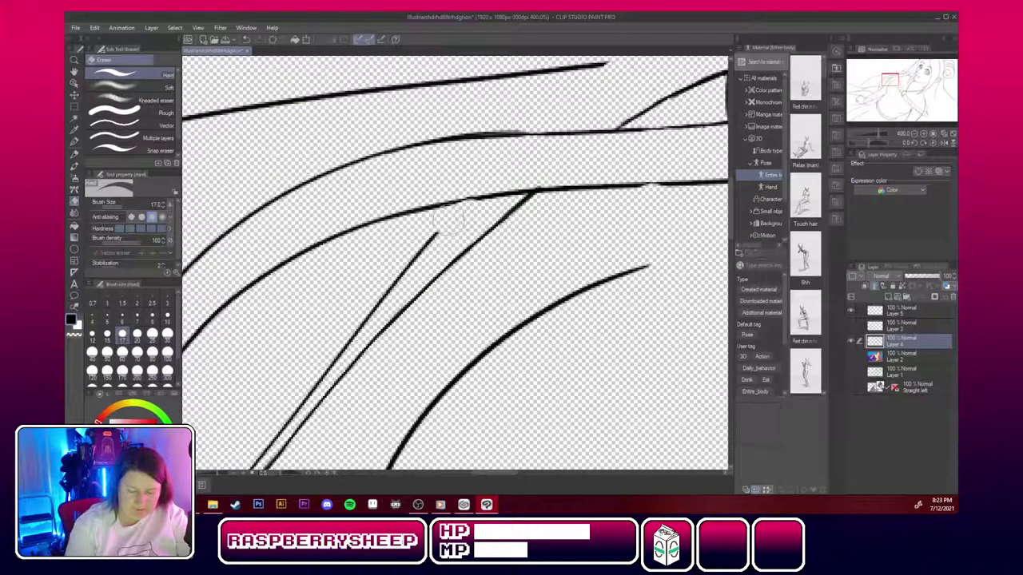
mouse_move(441, 230)
left_mouse_down()
mouse_move(292, 407)
mouse_move(315, 380)
left_mouse_up()
left_click_drag(890, 80, 883, 88)
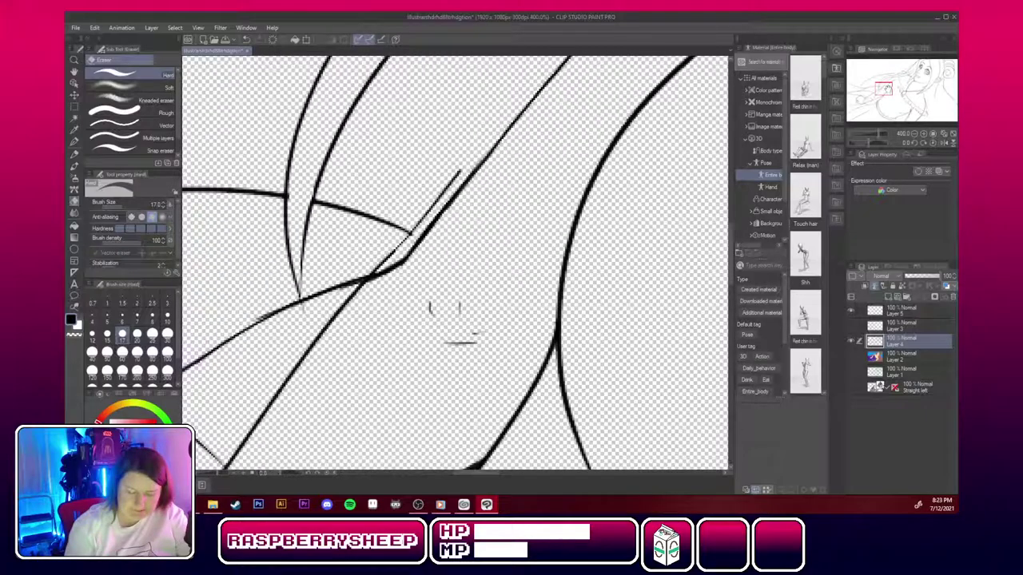
mouse_move(460, 162)
left_mouse_down()
mouse_move(420, 216)
mouse_move(438, 188)
left_mouse_up()
left_click_drag(457, 305, 458, 326)
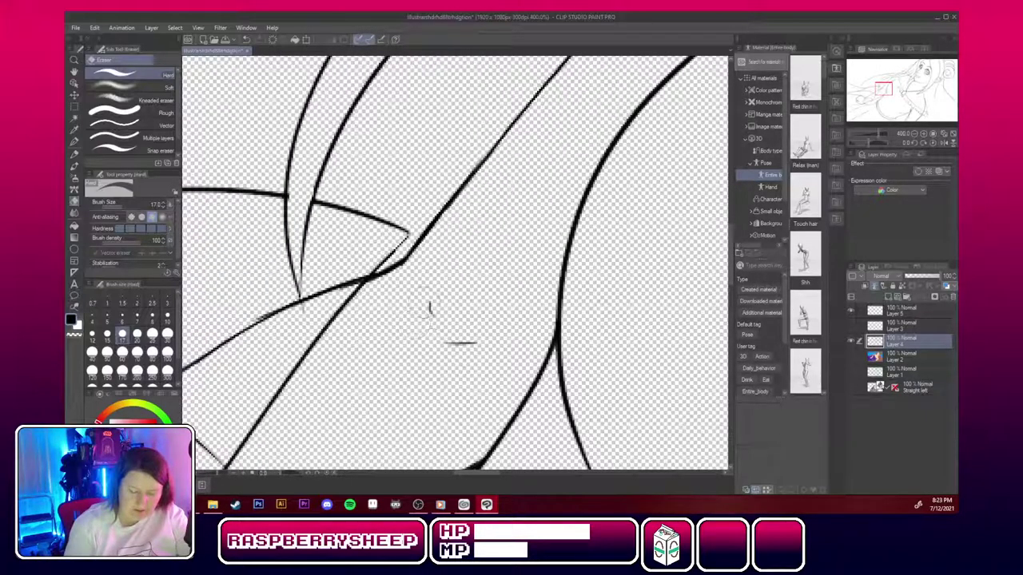
mouse_move(366, 261)
left_mouse_down()
mouse_move(375, 265)
mouse_move(366, 279)
mouse_move(258, 414)
mouse_move(309, 397)
mouse_move(531, 172)
mouse_move(517, 174)
mouse_move(448, 273)
left_mouse_up()
Erase the old hand and wrist lines around the new forearm, including the thumb crease and the loose dress line below.
mouse_move(473, 216)
left_mouse_down()
mouse_move(423, 237)
mouse_move(410, 220)
mouse_move(396, 176)
left_mouse_up()
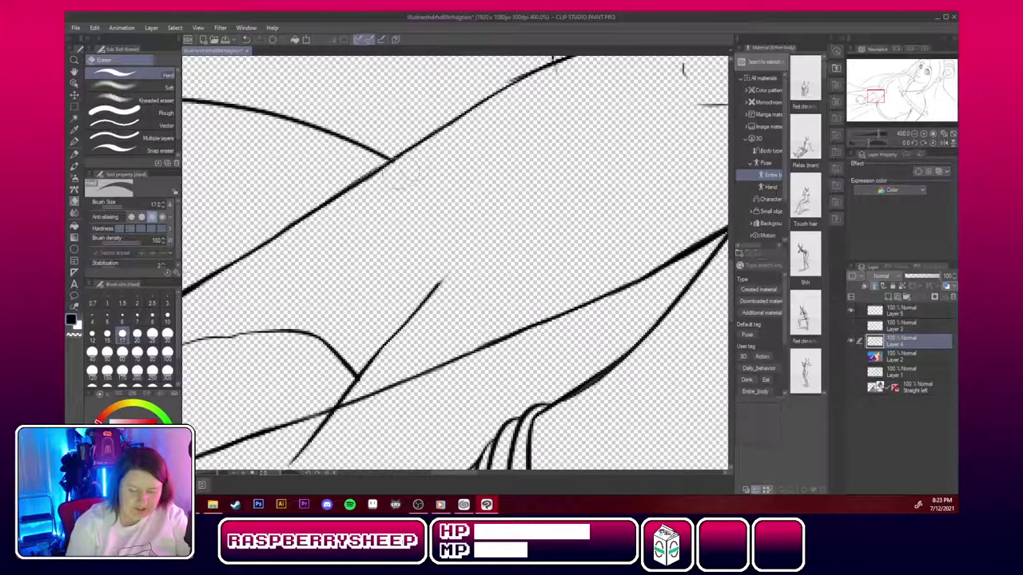
mouse_move(344, 384)
left_mouse_down()
mouse_move(444, 145)
mouse_move(552, 249)
left_mouse_up()
mouse_move(272, 349)
left_mouse_down()
mouse_move(311, 354)
mouse_move(285, 288)
mouse_move(356, 242)
mouse_move(373, 215)
mouse_move(325, 238)
mouse_move(484, 198)
left_mouse_up()
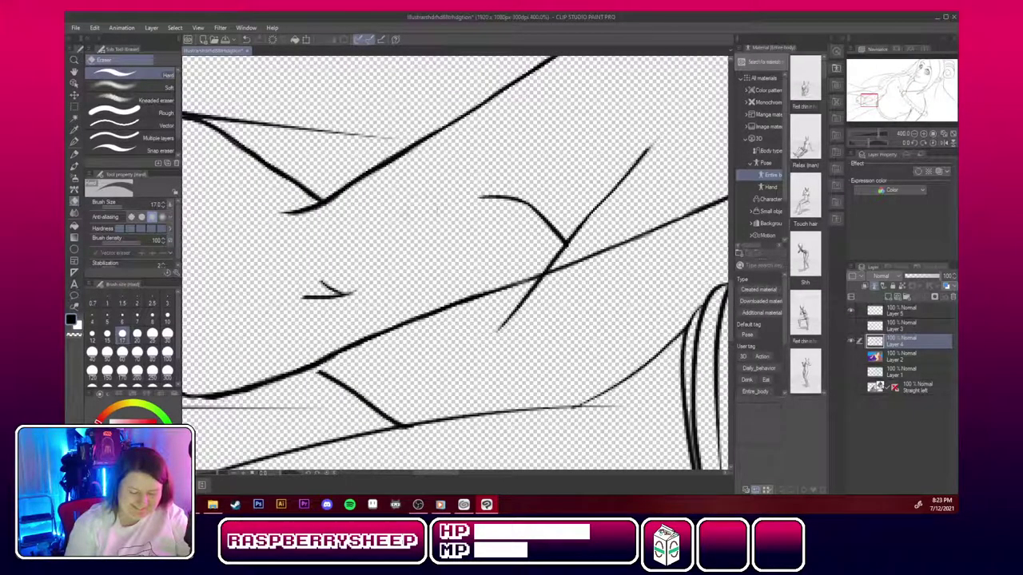
mouse_move(303, 296)
left_mouse_down()
mouse_move(357, 287)
mouse_move(390, 300)
left_mouse_up()
mouse_move(493, 200)
left_mouse_down()
mouse_move(564, 213)
mouse_move(536, 214)
mouse_move(560, 227)
mouse_move(600, 191)
mouse_move(497, 326)
left_mouse_up()
mouse_move(360, 386)
left_mouse_down()
mouse_move(385, 391)
mouse_move(412, 428)
left_mouse_up()
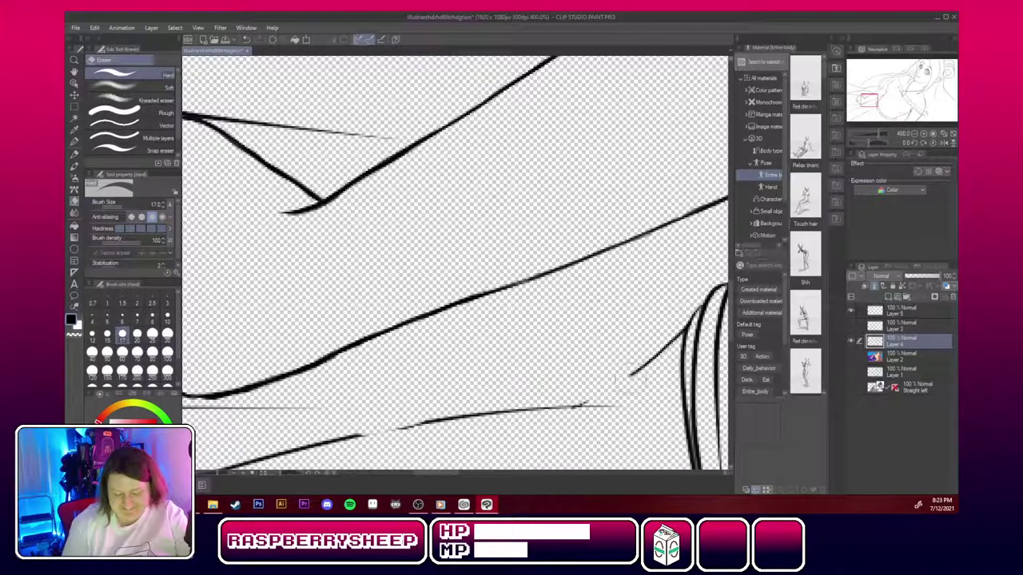
left_click_drag(627, 404, 555, 407)
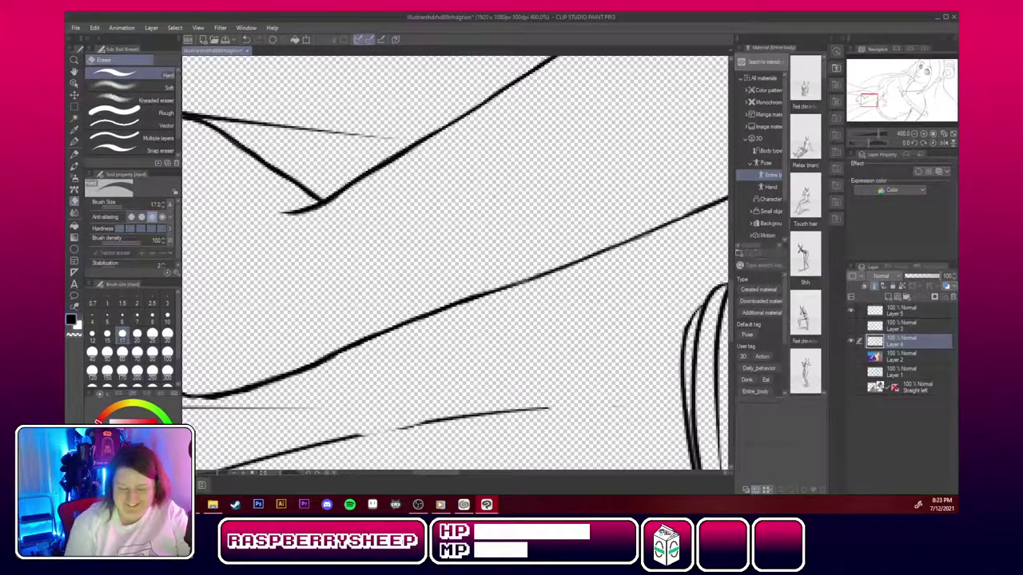
Erase the overlapping stub that branches off the long curved outline above the dress's ruffled neckline.
left_click_drag(881, 99, 888, 100)
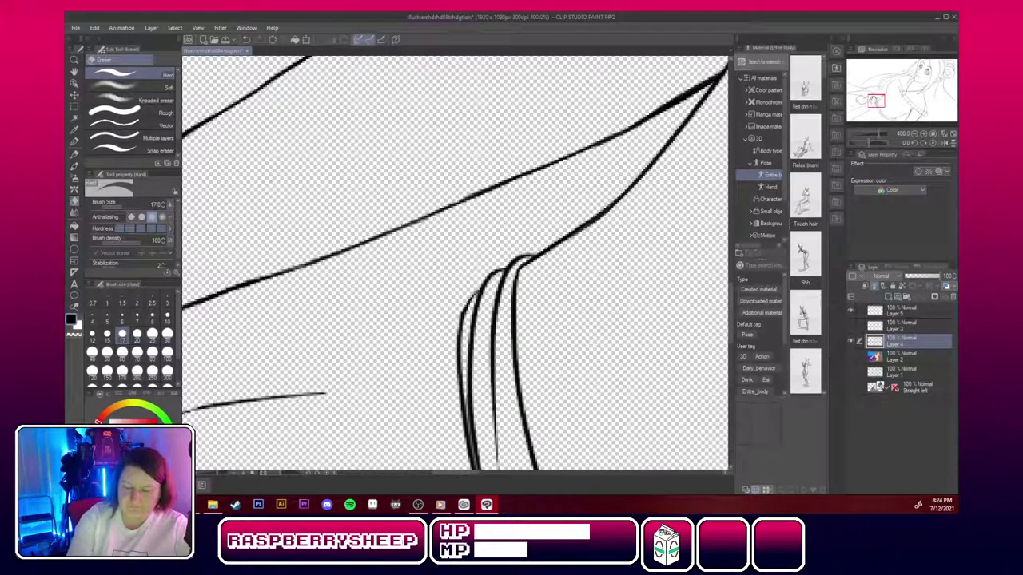
left_click_drag(651, 201, 647, 57)
left_click_drag(871, 95, 861, 97)
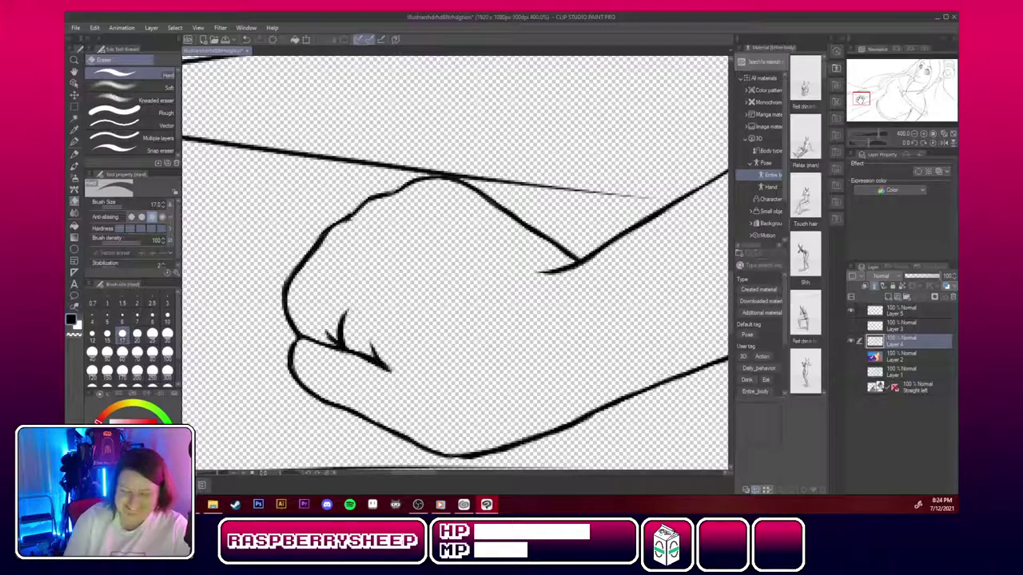
left_click_drag(862, 98, 924, 107)
mouse_move(512, 303)
left_mouse_down()
mouse_move(491, 388)
mouse_move(511, 184)
mouse_move(484, 81)
left_mouse_up()
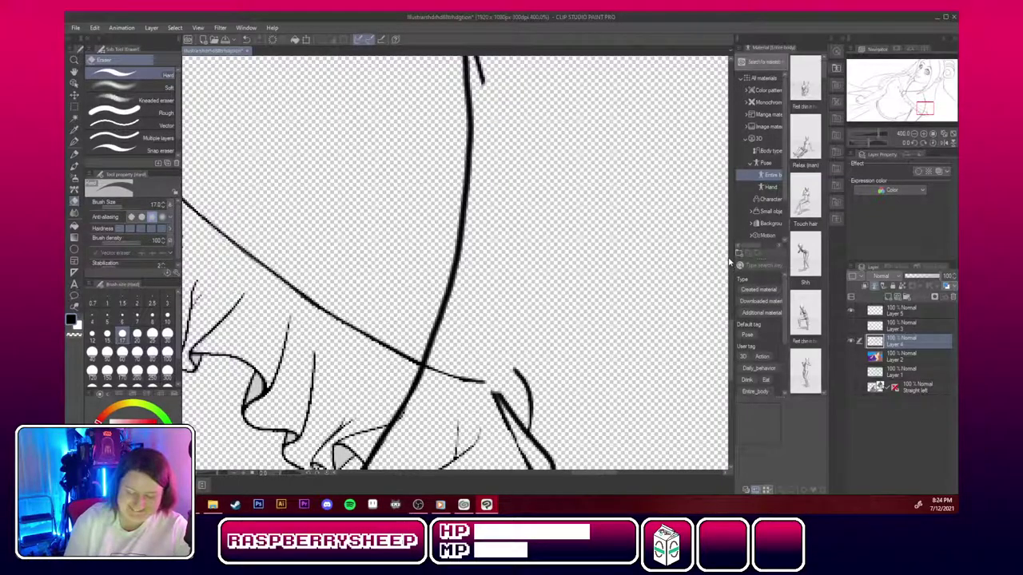
left_click_drag(731, 349, 731, 314)
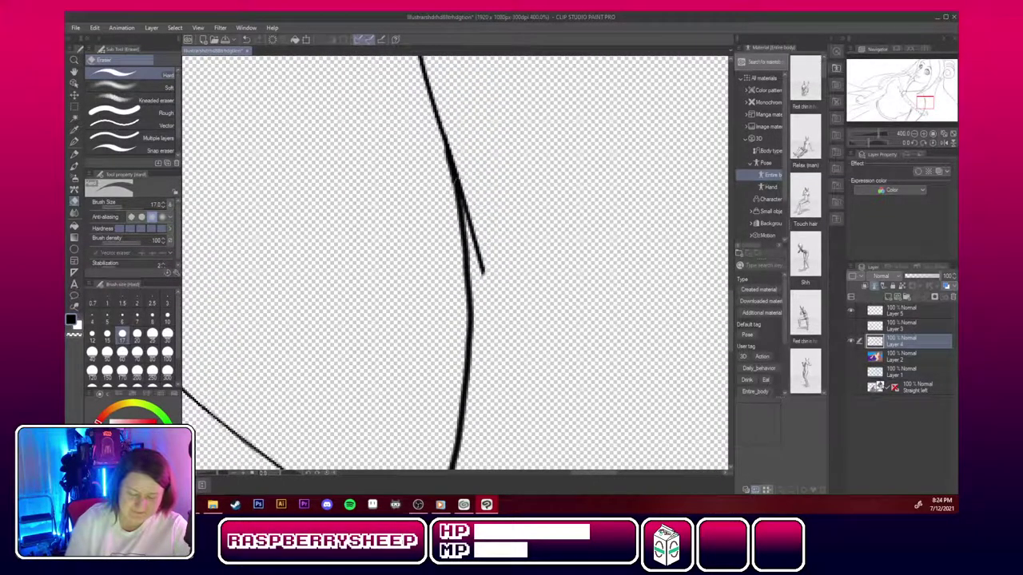
left_click_drag(478, 204, 490, 284)
left_click_drag(470, 144, 481, 215)
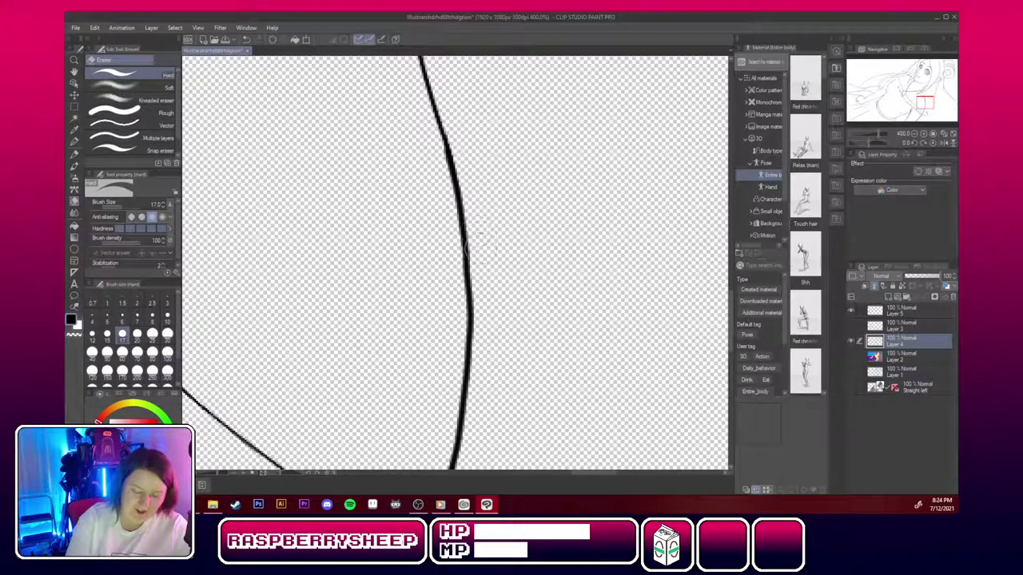
Erase the neckline and ruffle ends that overrun the long curved outline, plus the doubled line beside that outline's lower stretch.
left_click_drag(731, 309, 735, 359)
mouse_move(494, 263)
left_mouse_down()
mouse_move(515, 370)
mouse_move(506, 332)
mouse_move(524, 269)
mouse_move(550, 374)
left_mouse_up()
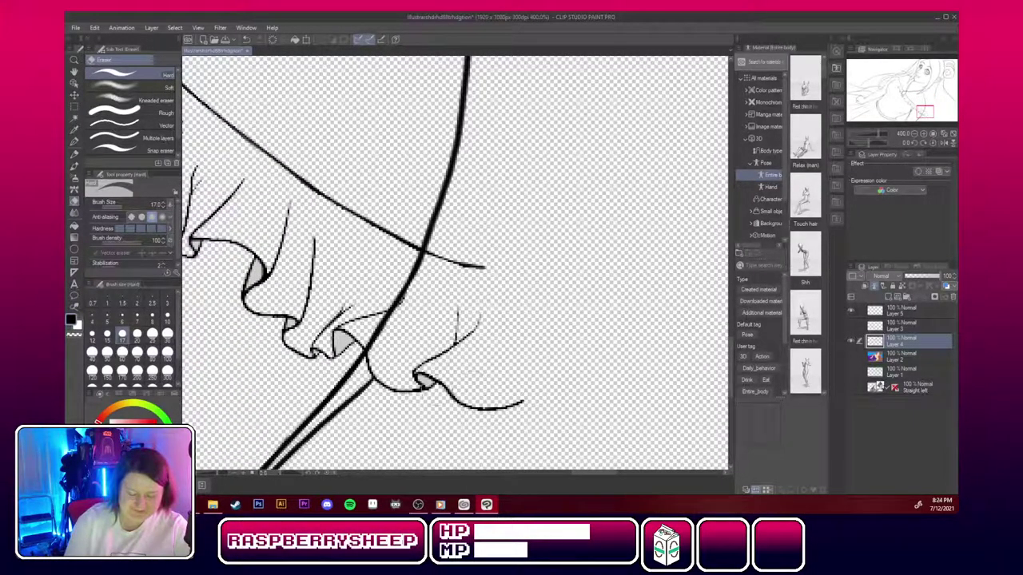
mouse_move(460, 264)
left_mouse_down()
mouse_move(485, 237)
mouse_move(489, 259)
mouse_move(458, 320)
mouse_move(424, 351)
mouse_move(443, 335)
mouse_move(479, 365)
mouse_move(525, 418)
left_mouse_up()
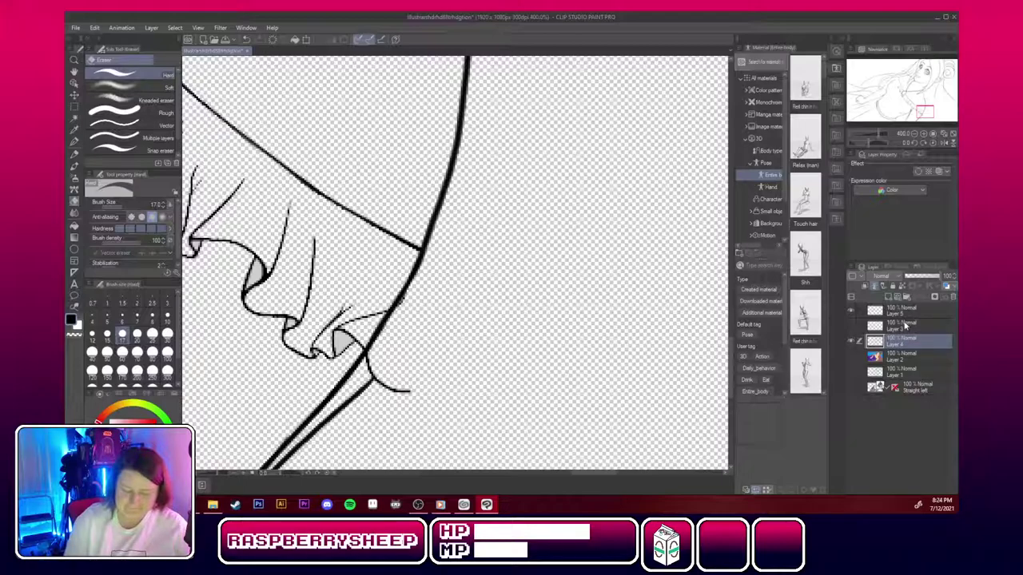
left_click_drag(925, 112, 918, 116)
mouse_move(604, 206)
left_mouse_down()
mouse_move(573, 243)
mouse_move(601, 195)
mouse_move(632, 234)
left_mouse_up()
mouse_move(560, 246)
left_mouse_down()
mouse_move(501, 298)
mouse_move(507, 314)
mouse_move(528, 292)
mouse_move(395, 399)
left_mouse_up()
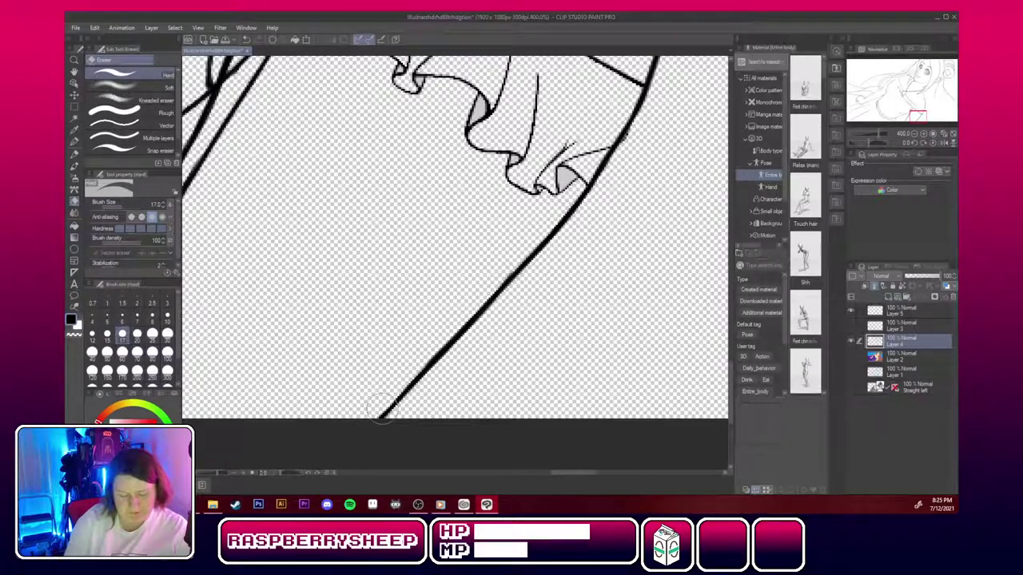
Erase the doubled line along the diagonal body outline below the forearm, down to the canvas edge.
left_click_drag(917, 114, 911, 115)
mouse_move(496, 77)
left_mouse_down()
mouse_move(472, 160)
mouse_move(471, 132)
mouse_move(508, 92)
left_mouse_up()
mouse_move(468, 160)
left_mouse_down()
mouse_move(471, 136)
mouse_move(469, 171)
mouse_move(304, 452)
left_mouse_up()
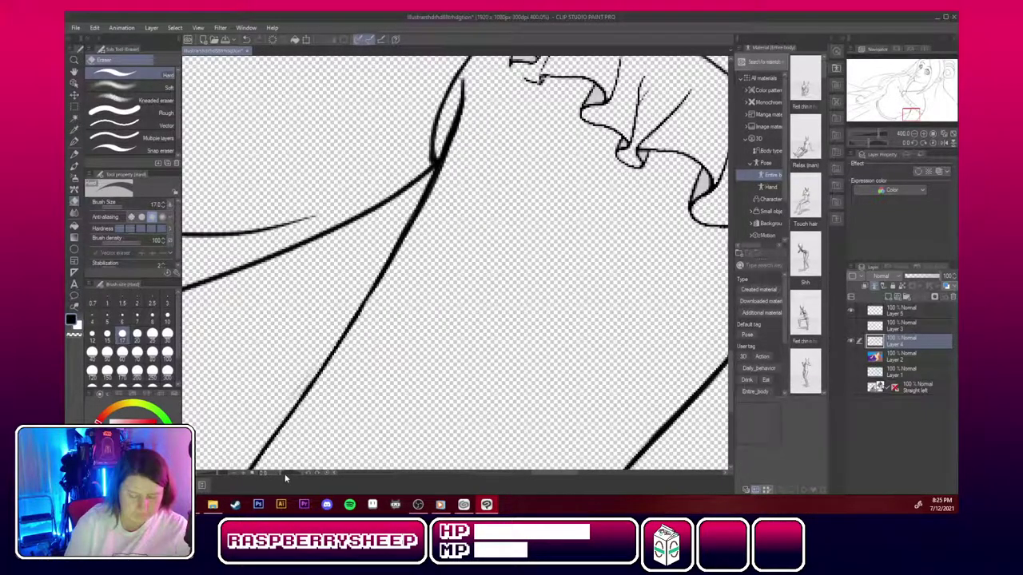
left_click_drag(384, 432, 595, 271)
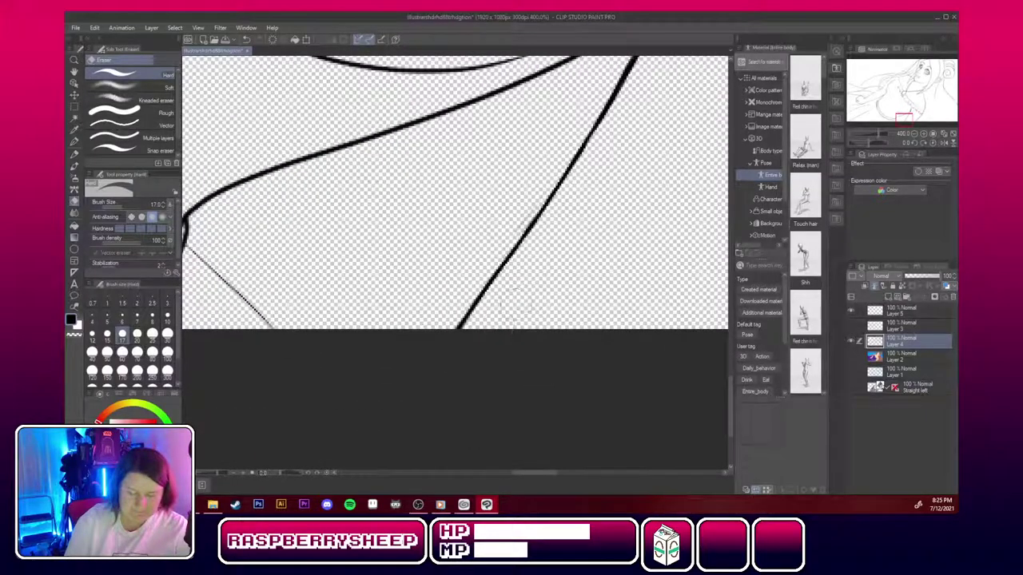
left_click_drag(604, 171, 692, 230)
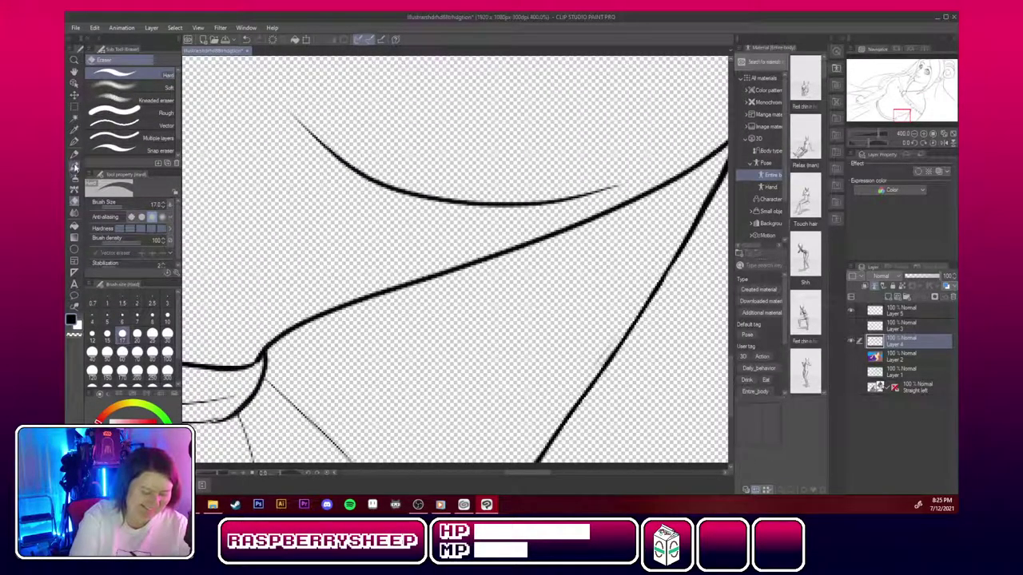
With the G-pen on Layer 4, ink a curve from the forearm's lower edge to the diagonal body line and thicken it.
left_click(74, 141)
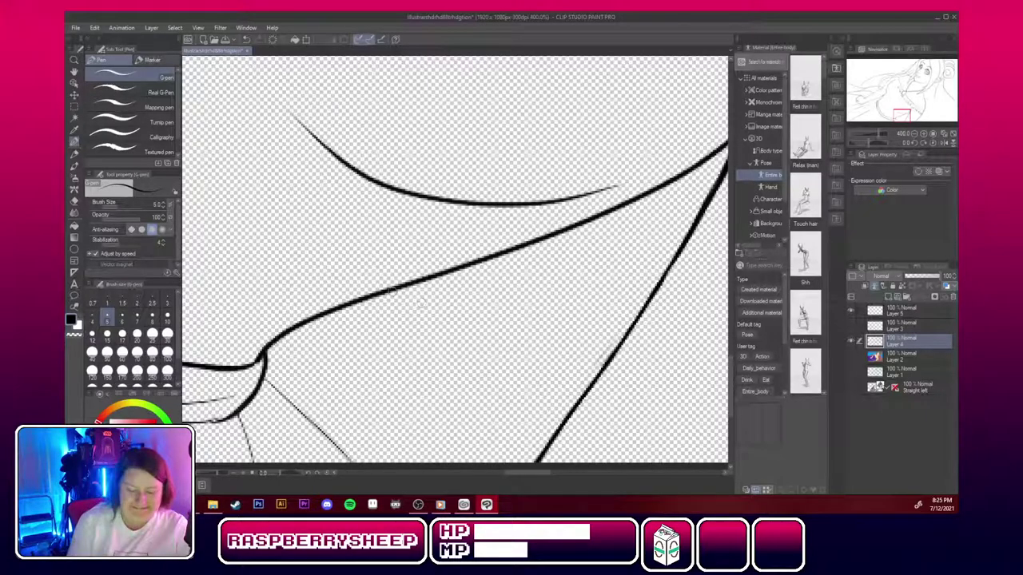
mouse_move(385, 291)
left_mouse_down()
mouse_move(483, 318)
mouse_move(595, 378)
left_mouse_up()
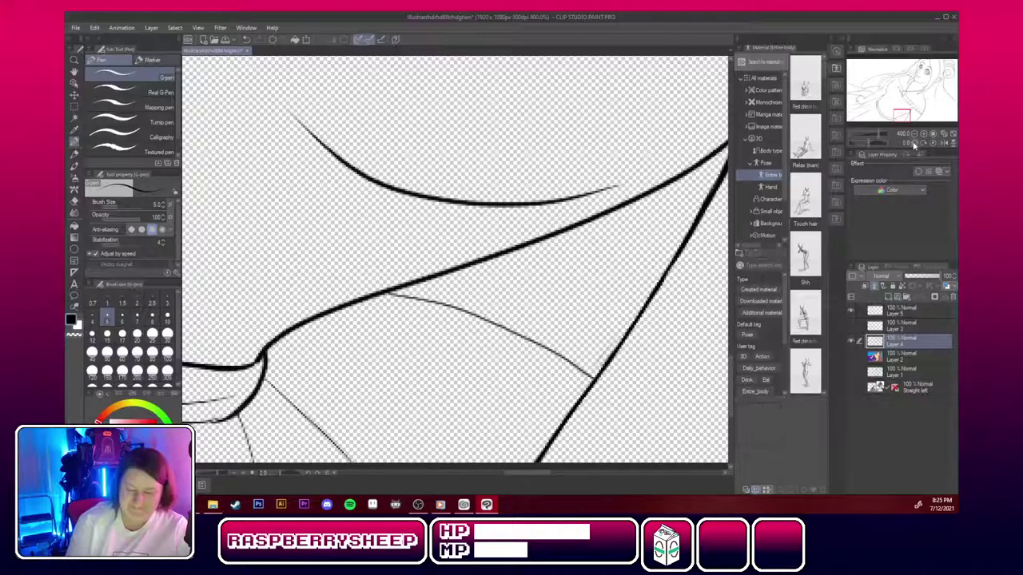
left_click_drag(916, 145, 916, 145)
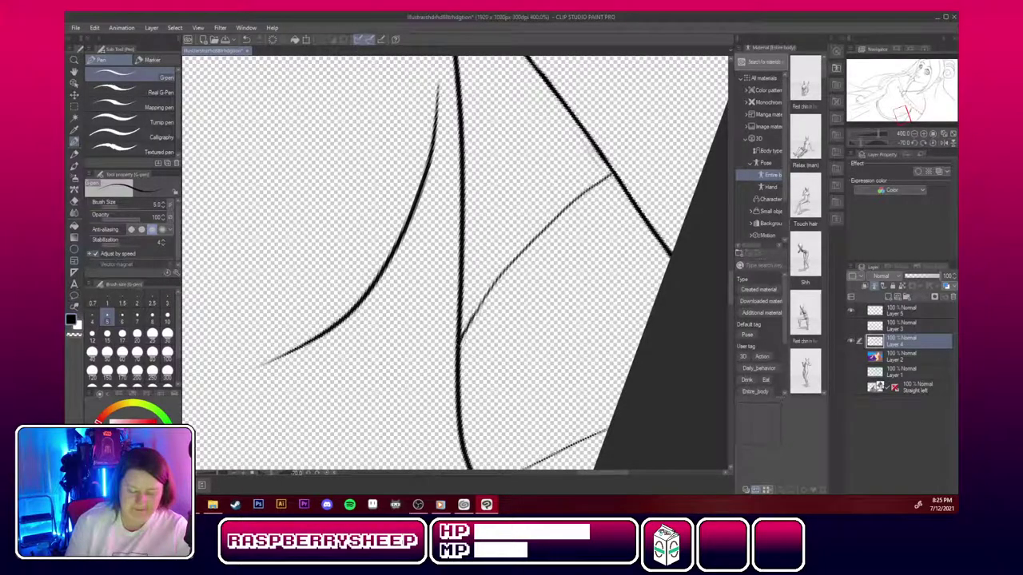
mouse_move(461, 342)
left_mouse_down()
mouse_move(496, 284)
mouse_move(541, 241)
left_mouse_up()
mouse_move(613, 173)
left_mouse_down()
mouse_move(555, 214)
mouse_move(562, 202)
mouse_move(526, 243)
left_mouse_up()
left_click_drag(561, 210, 473, 311)
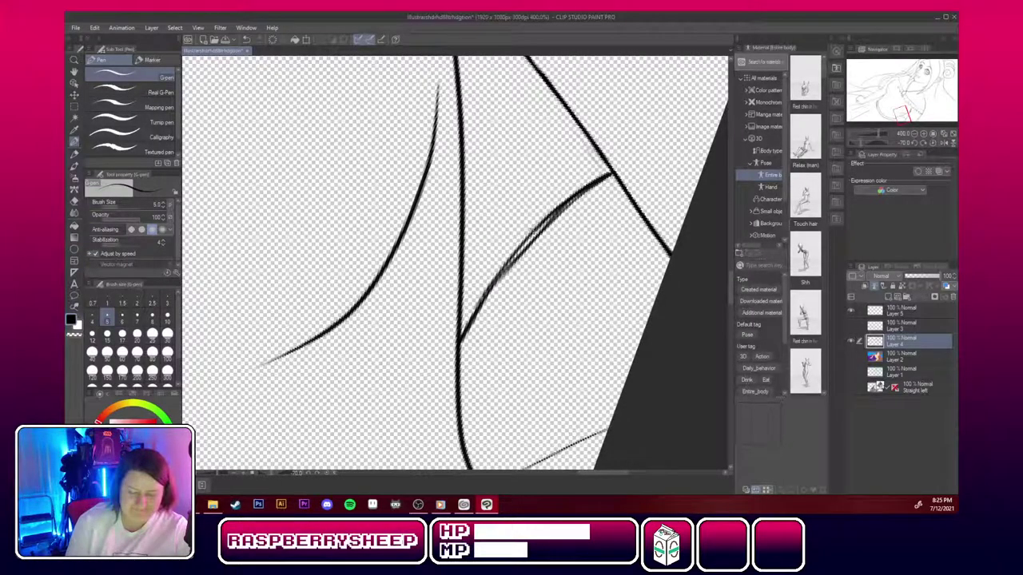
left_click_drag(536, 229, 458, 356)
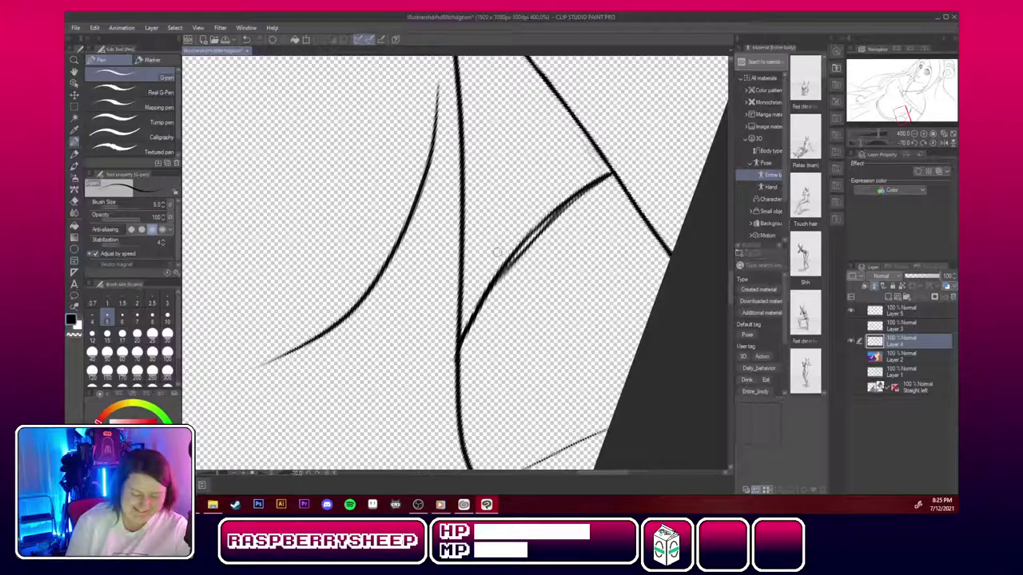
Trim the rough, doubled outer edge of the new curve with the Hard eraser.
left_click(74, 203)
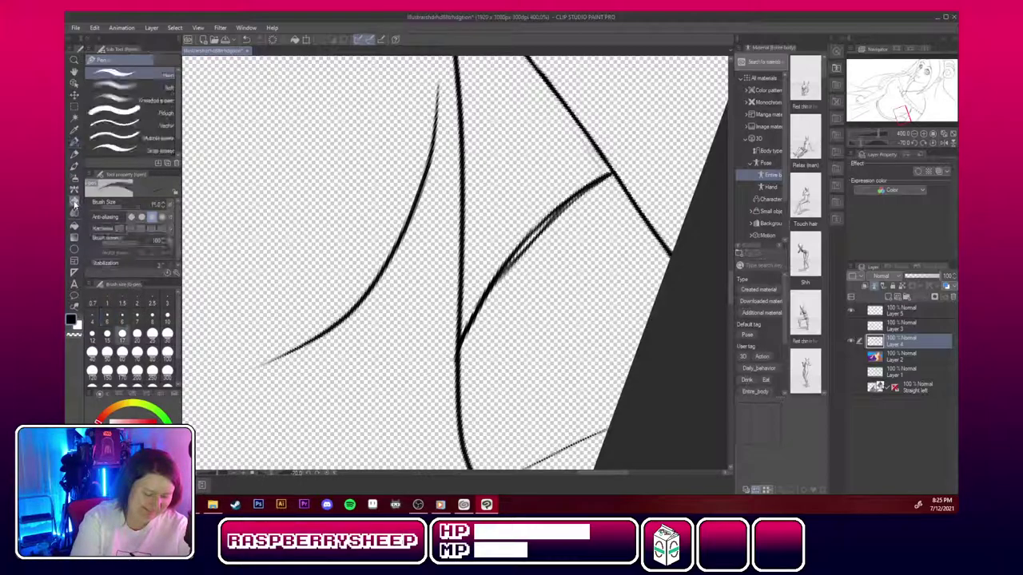
left_click_drag(503, 296, 547, 240)
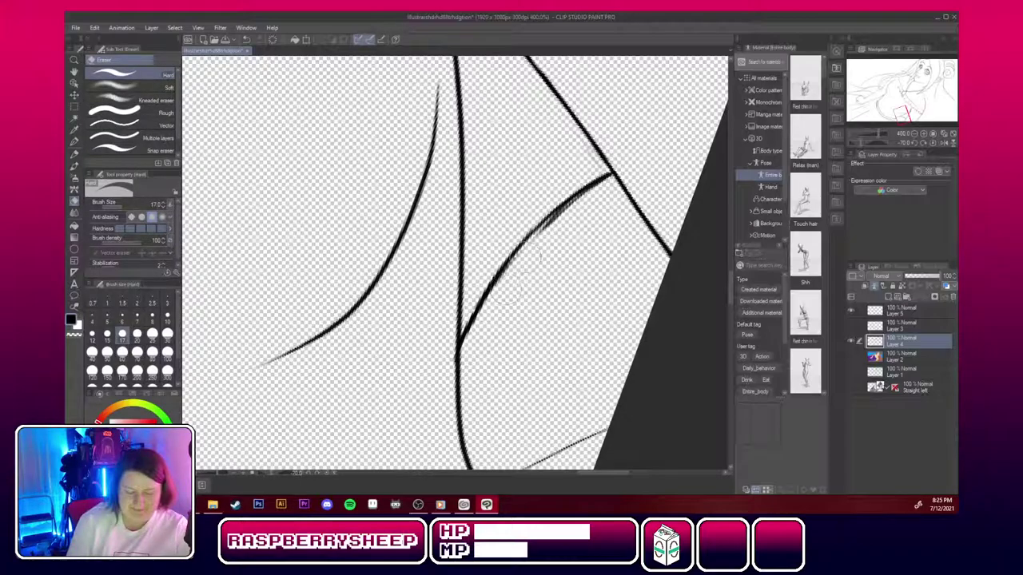
mouse_move(525, 277)
left_mouse_down()
mouse_move(569, 203)
mouse_move(559, 217)
mouse_move(612, 190)
left_mouse_up()
left_click_drag(504, 296, 523, 270)
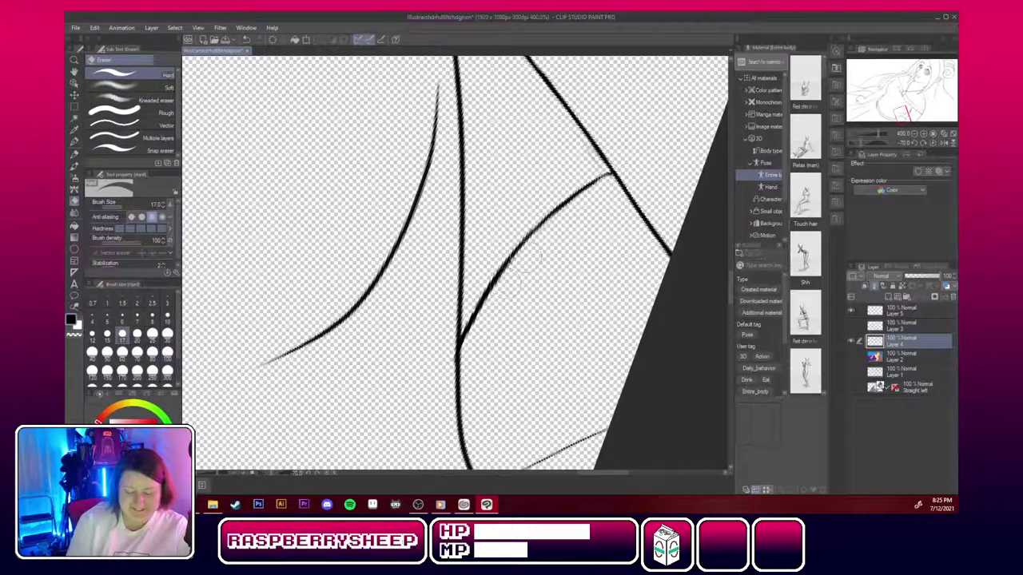
Re-ink the trimmed curve with the G-pen and add a second arc from the forearm to the same corner on the diagonal line.
left_click(74, 142)
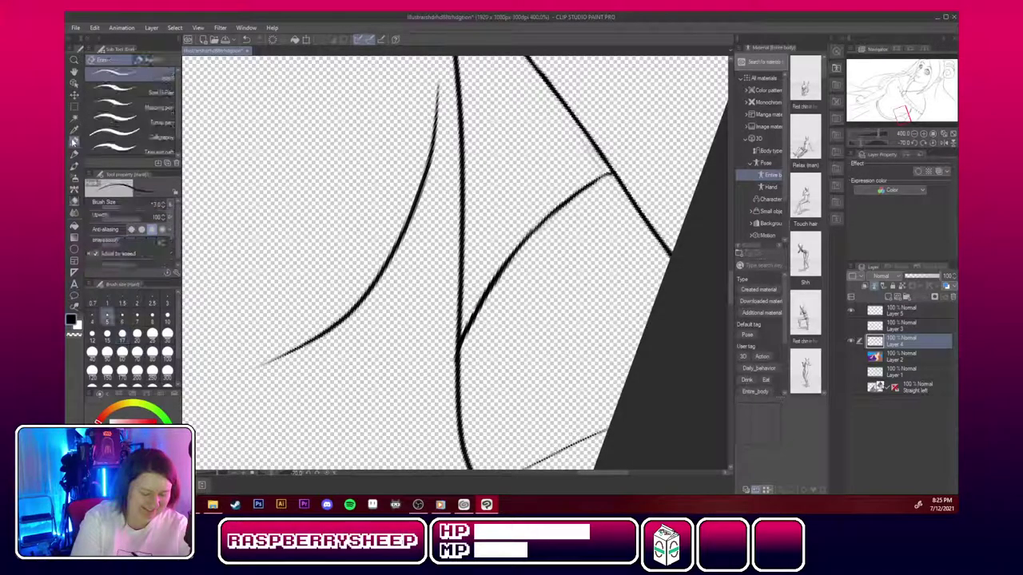
left_click_drag(614, 171, 515, 258)
left_click_drag(561, 209, 501, 276)
left_click_drag(528, 241, 457, 371)
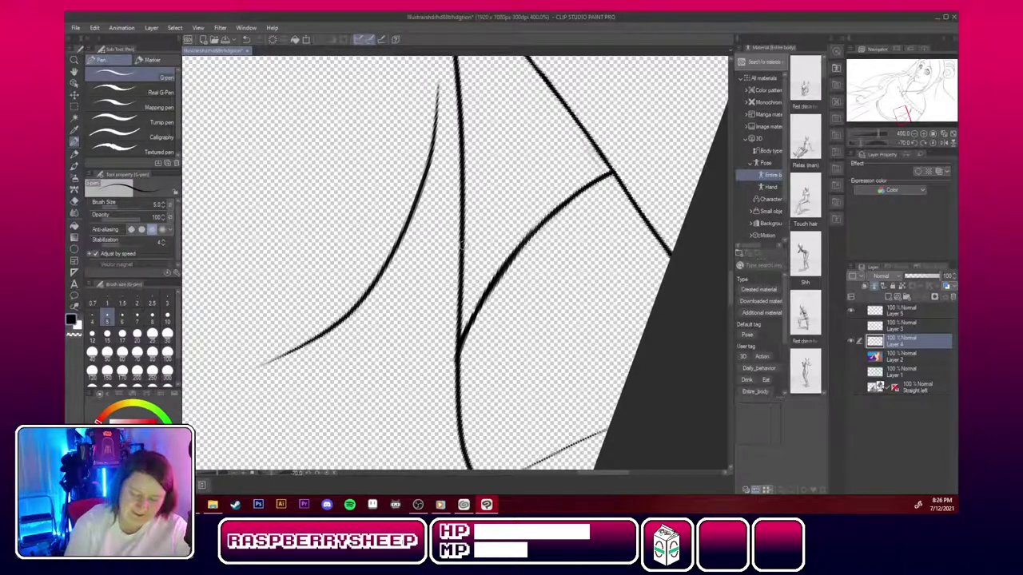
mouse_move(461, 236)
left_mouse_down()
mouse_move(502, 201)
mouse_move(606, 171)
left_mouse_up()
mouse_move(508, 197)
left_mouse_down()
mouse_move(612, 170)
mouse_move(486, 213)
left_mouse_up()
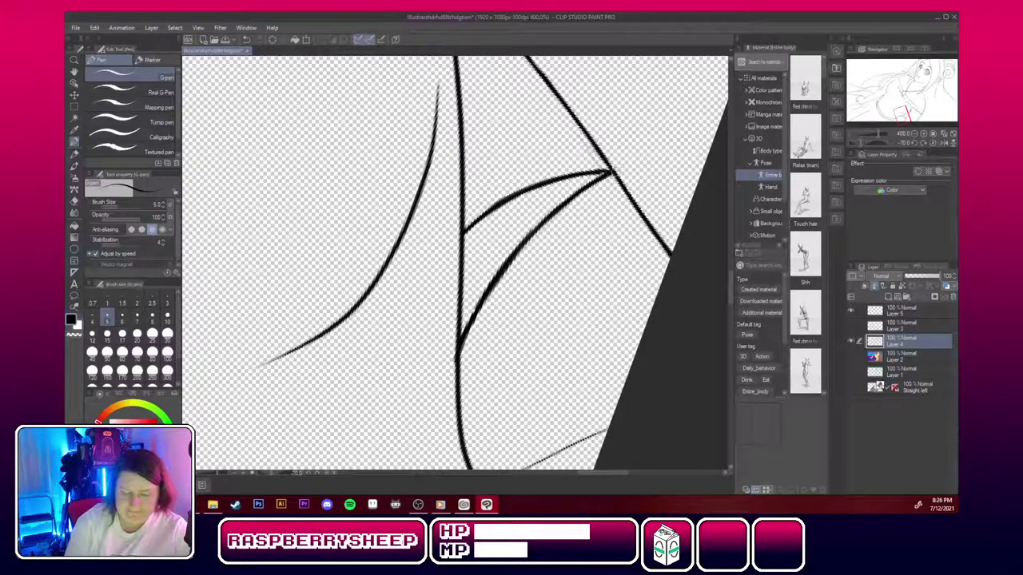
Straighten the canvas view and erase the doubled stroke inside the small triangle between the pointed hair strand and the jaw, above the necklace.
left_click_drag(900, 109, 864, 102)
left_click(933, 135)
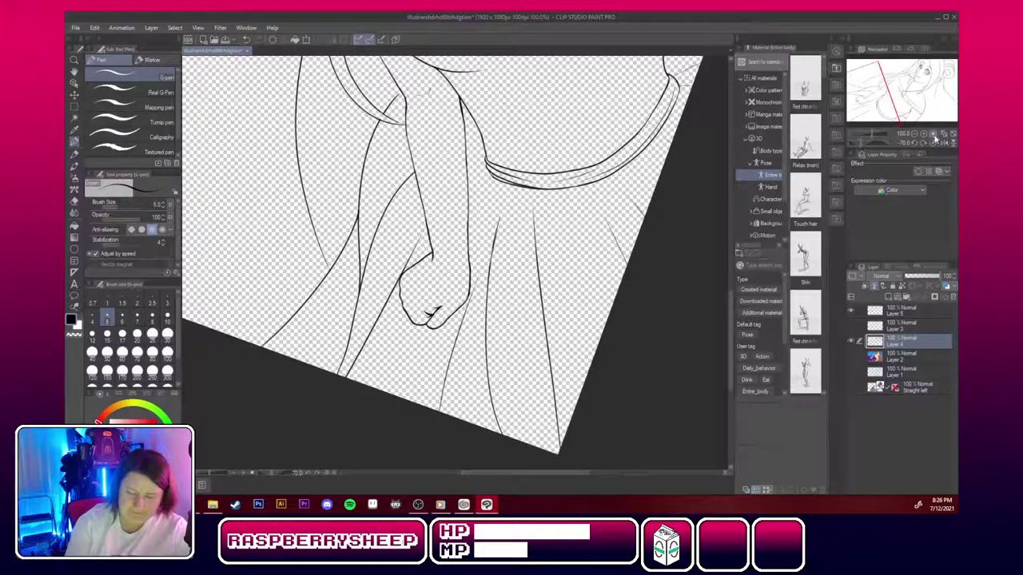
left_click(937, 144)
left_click_drag(887, 101, 934, 84)
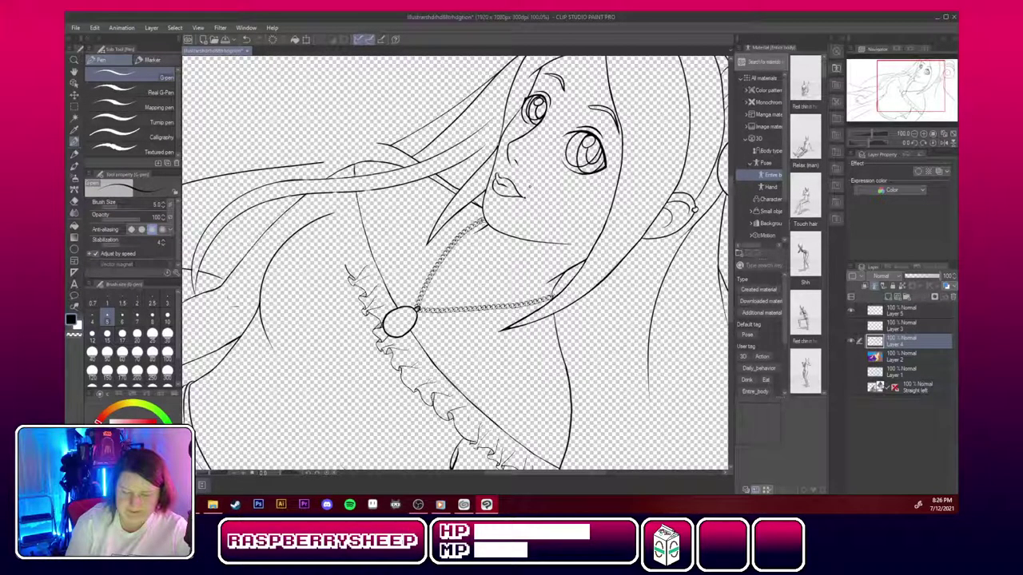
left_click(926, 135)
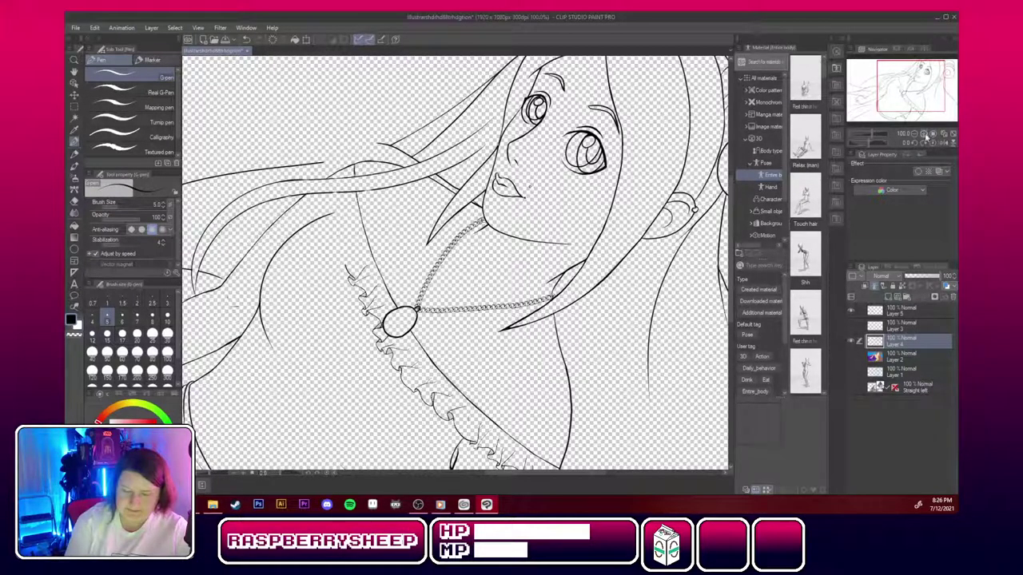
left_click(925, 135)
left_click(926, 135)
left_click_drag(911, 87, 910, 83)
mouse_move(477, 224)
left_mouse_down()
mouse_move(487, 196)
mouse_move(508, 190)
left_mouse_up()
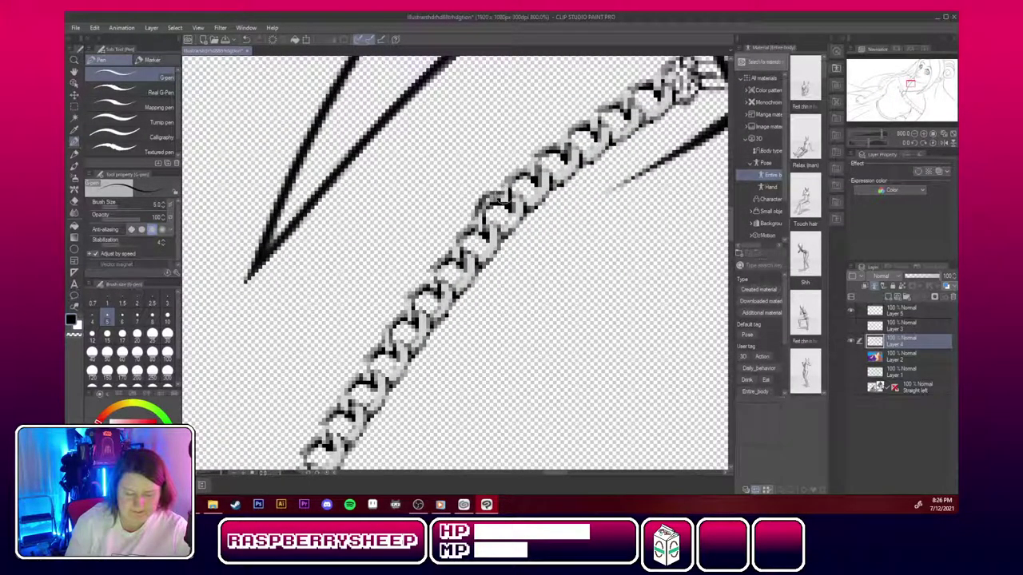
left_click_drag(911, 83, 911, 76)
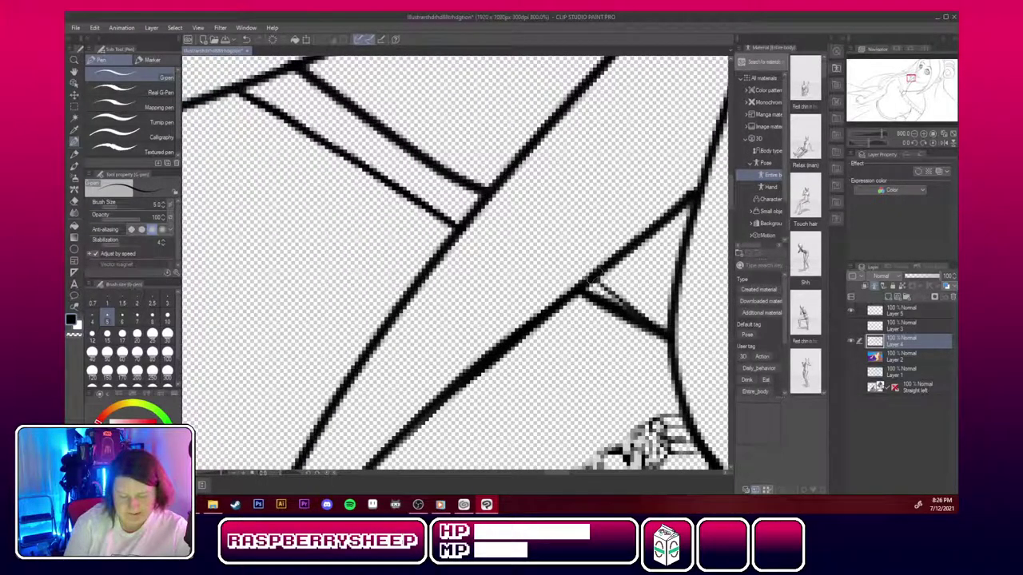
left_click(73, 201)
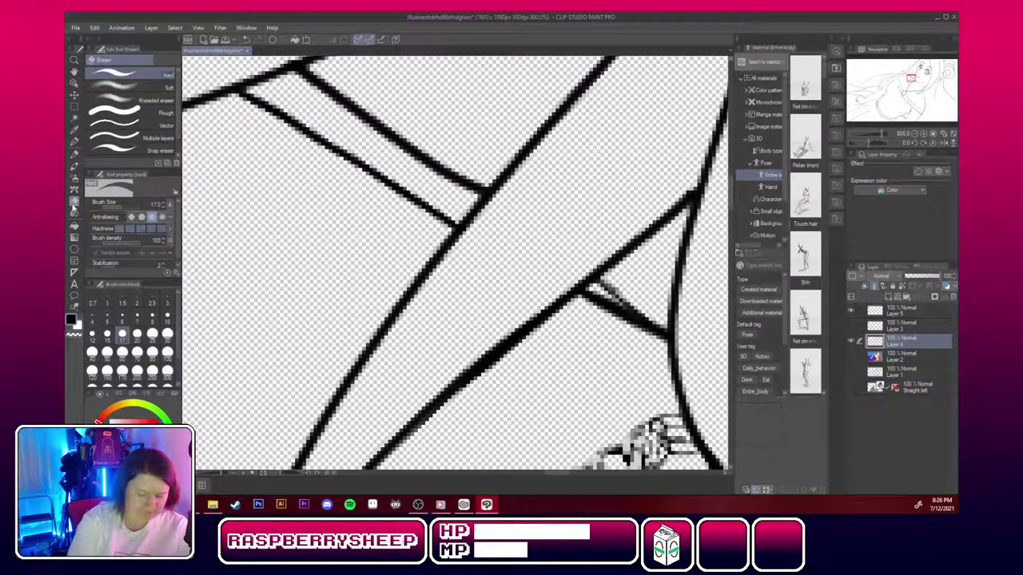
left_click_drag(616, 278, 631, 294)
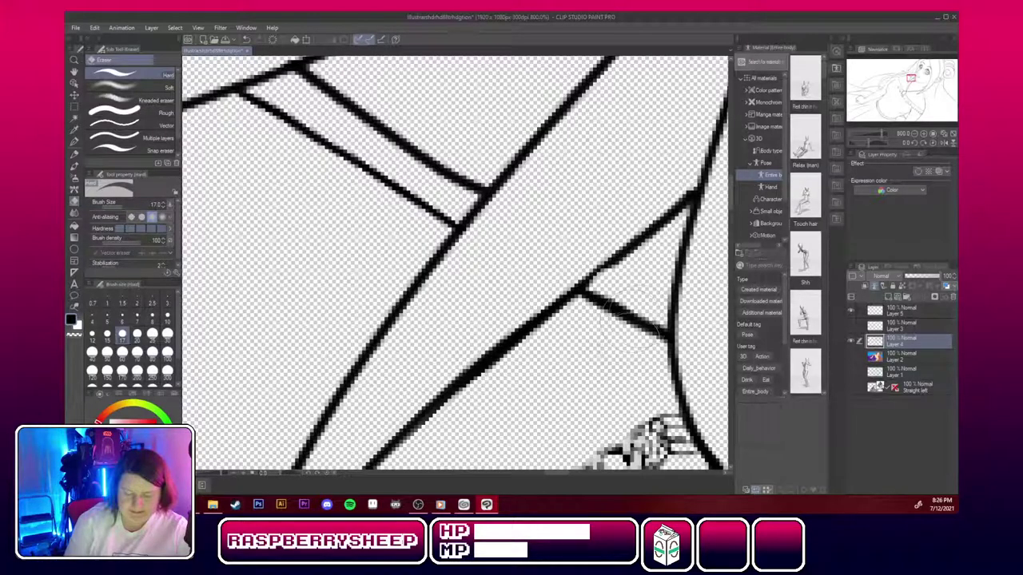
Erase the upper neck line between the hair strands and the old curved shoulder line that continues above them.
left_click_drag(411, 146, 466, 173)
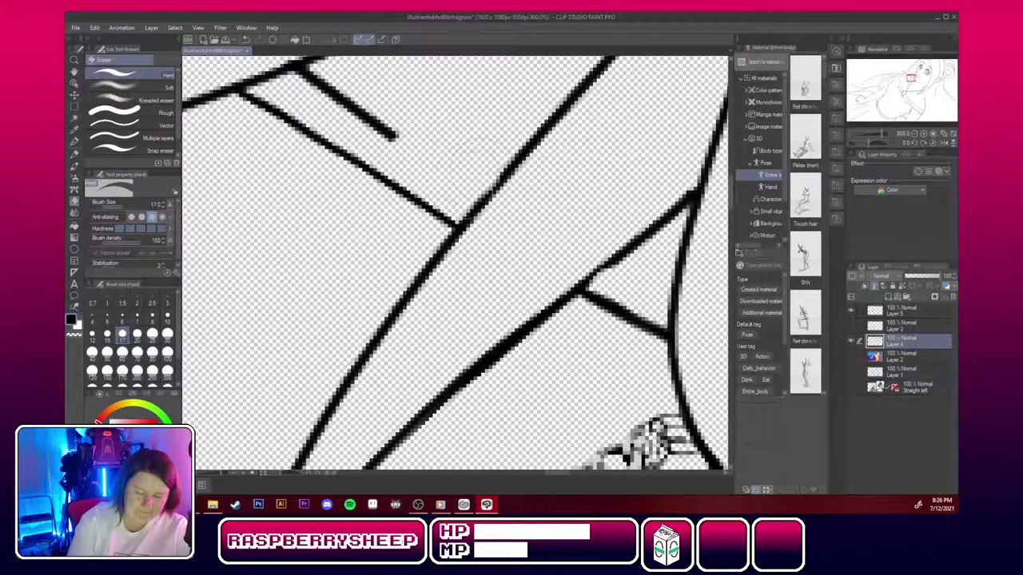
left_click_drag(911, 79, 907, 76)
mouse_move(476, 184)
left_mouse_down()
mouse_move(510, 172)
mouse_move(497, 177)
mouse_move(554, 234)
left_mouse_up()
left_click_drag(908, 76, 904, 73)
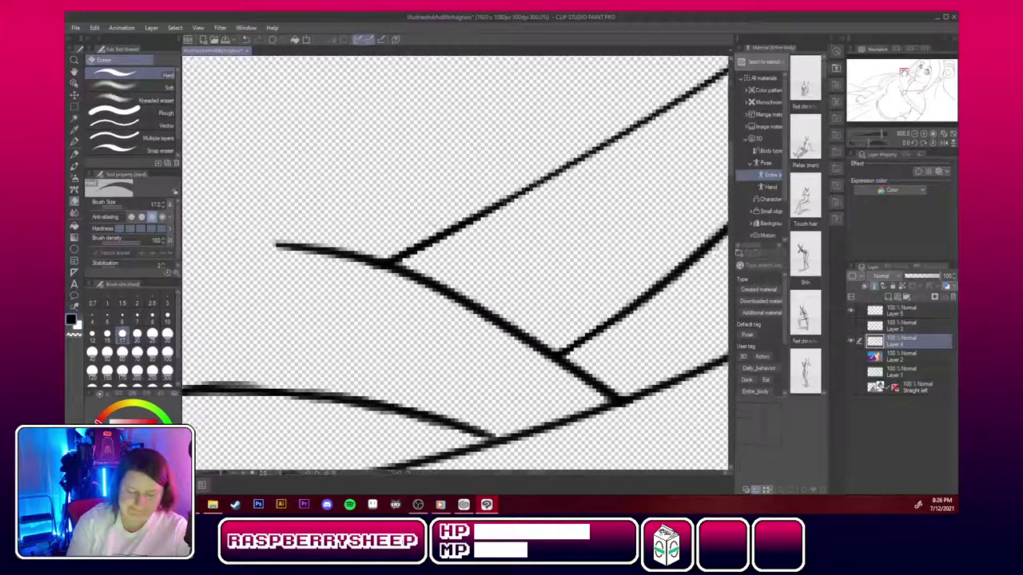
mouse_move(531, 314)
left_mouse_down()
mouse_move(469, 311)
mouse_move(443, 336)
mouse_move(545, 377)
mouse_move(530, 354)
mouse_move(571, 354)
mouse_move(569, 364)
left_mouse_up()
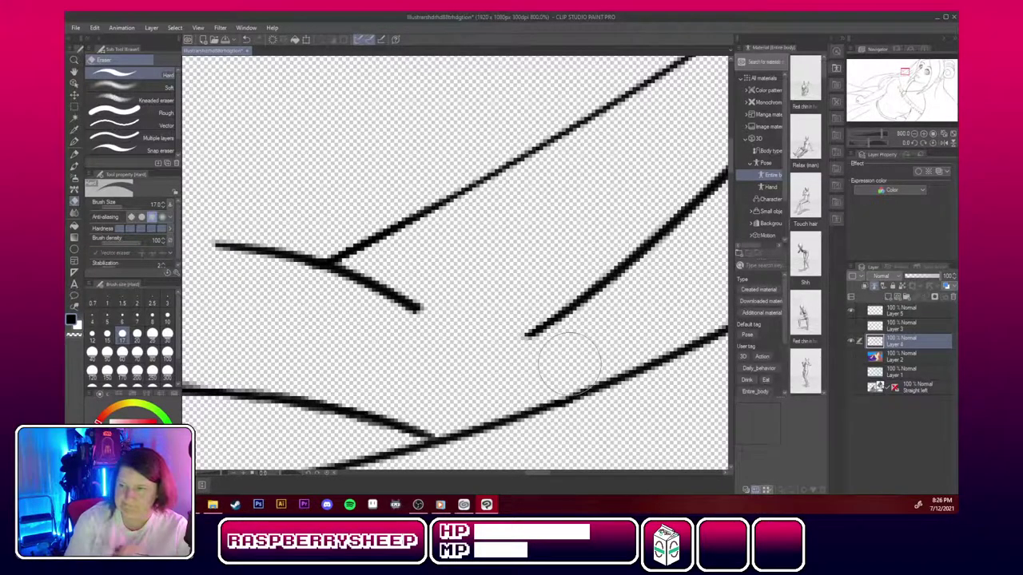
mouse_move(215, 247)
left_mouse_down()
mouse_move(417, 297)
mouse_move(352, 252)
mouse_move(356, 264)
left_mouse_up()
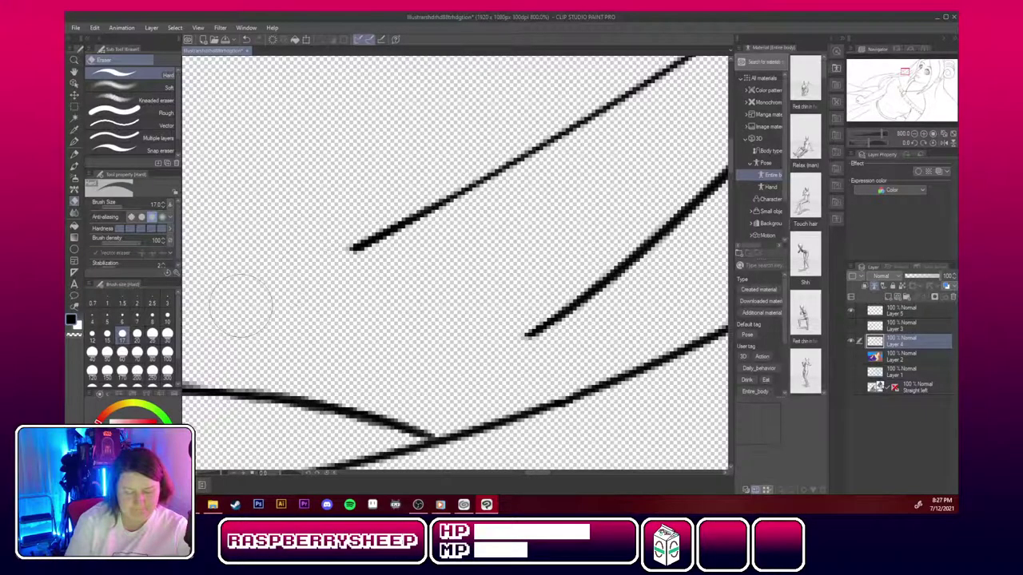
With the G-pen, extend the cut-off lower hair strand down to the curved shoulder line and even out its thickness.
left_click(915, 135)
left_click(915, 135)
left_click(915, 135)
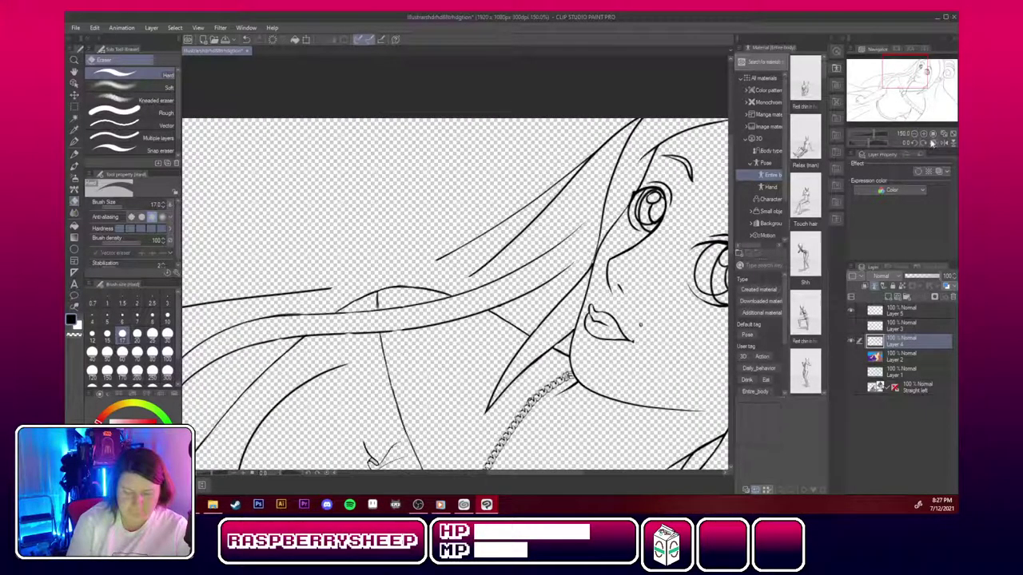
left_click(923, 136)
left_click(926, 137)
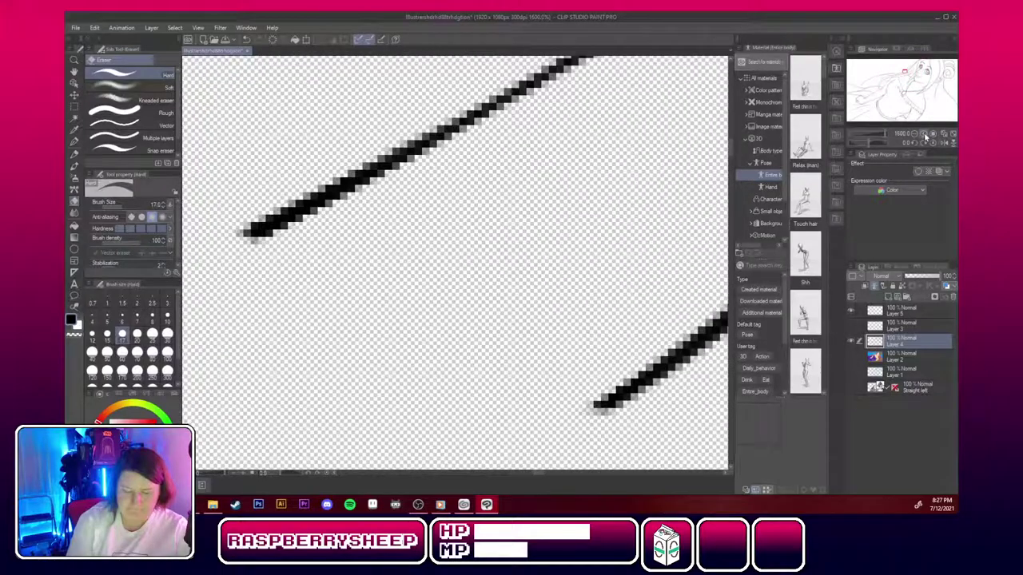
left_click(917, 136)
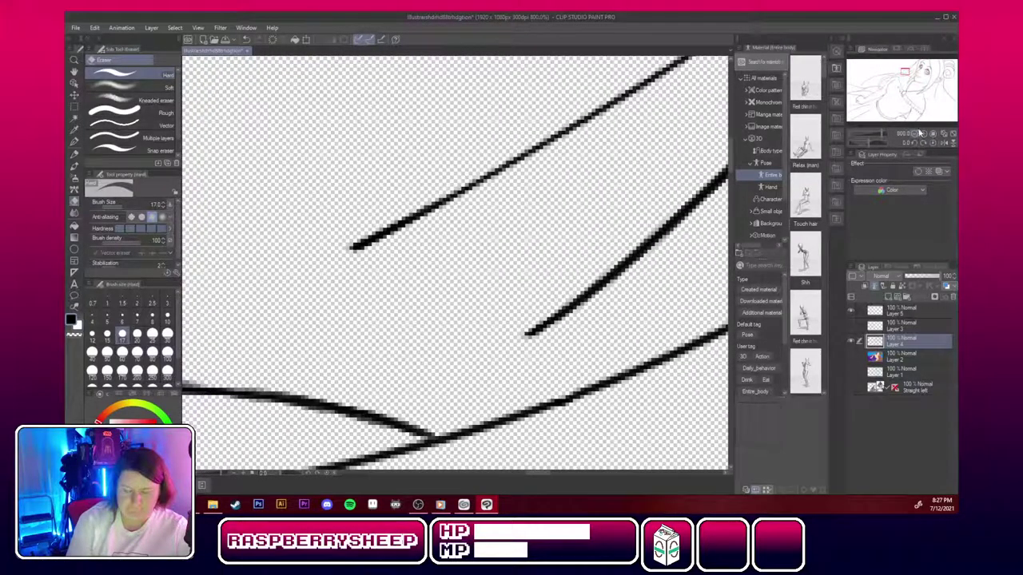
left_click_drag(911, 76, 903, 74)
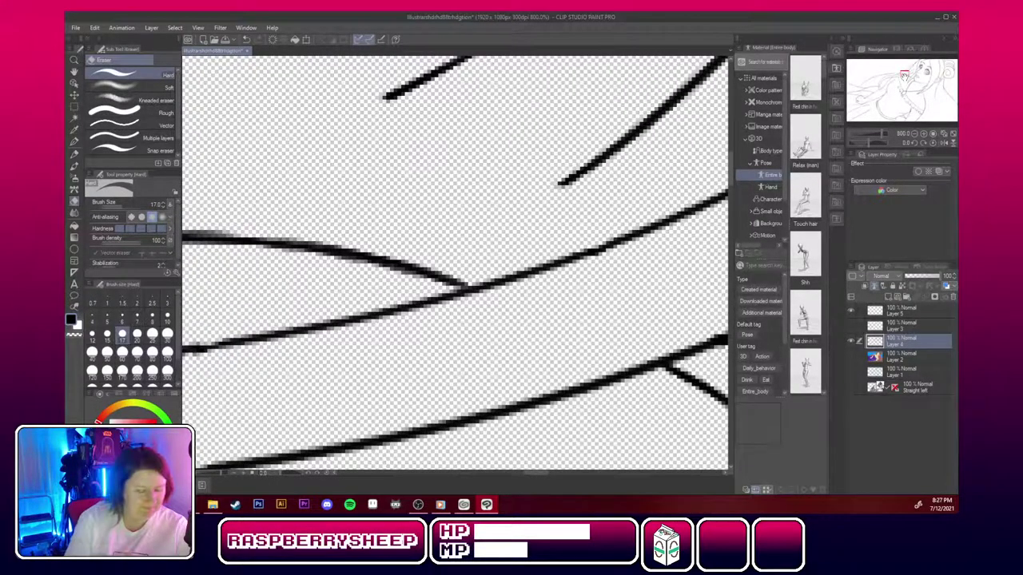
left_click(74, 143)
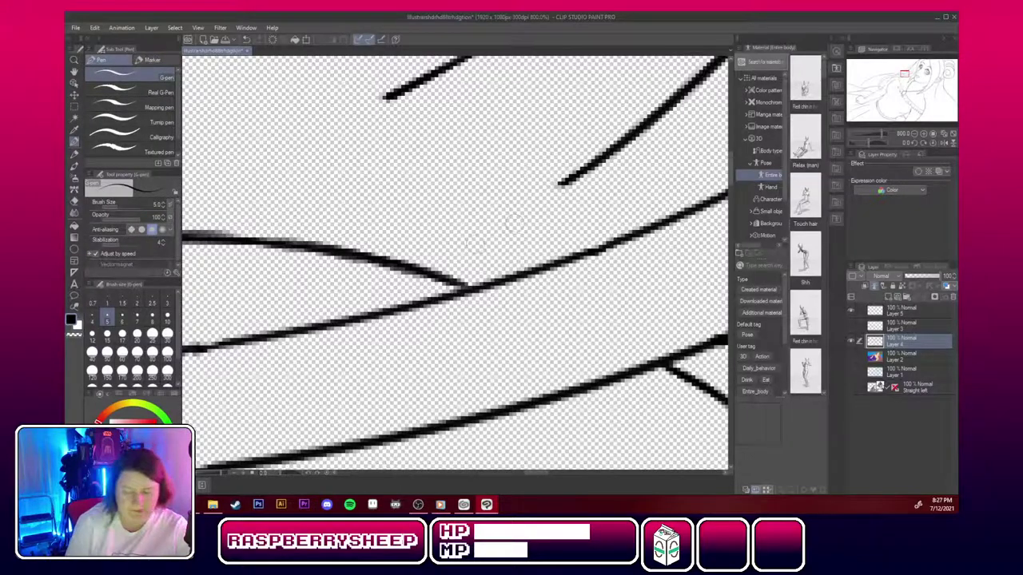
left_click_drag(423, 270, 494, 237)
left_click_drag(581, 172, 470, 249)
mouse_move(524, 216)
left_mouse_down()
mouse_move(454, 256)
mouse_move(540, 200)
left_mouse_up()
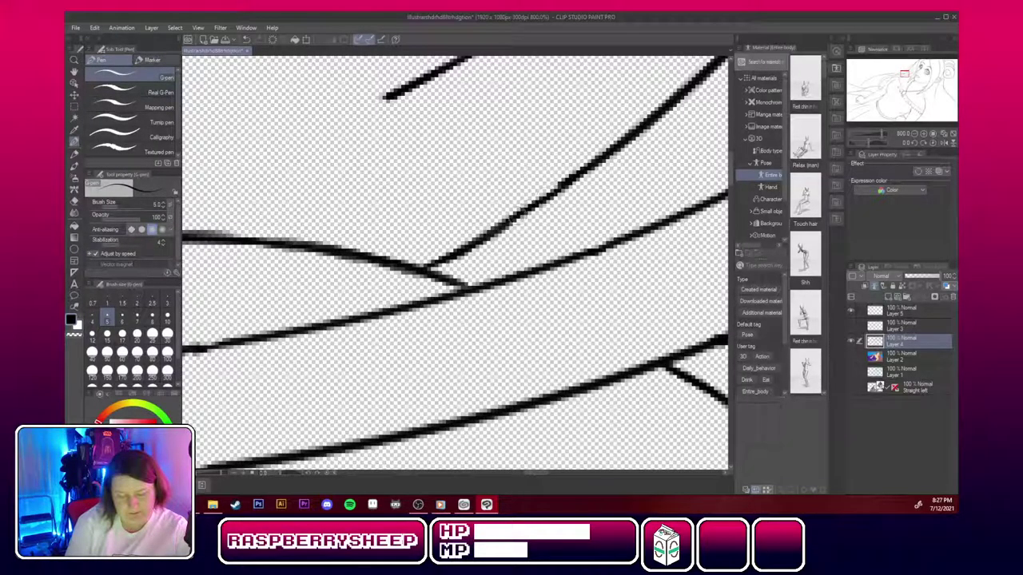
mouse_move(475, 239)
left_mouse_down()
mouse_move(579, 176)
mouse_move(523, 215)
left_mouse_up()
left_click_drag(433, 268, 518, 220)
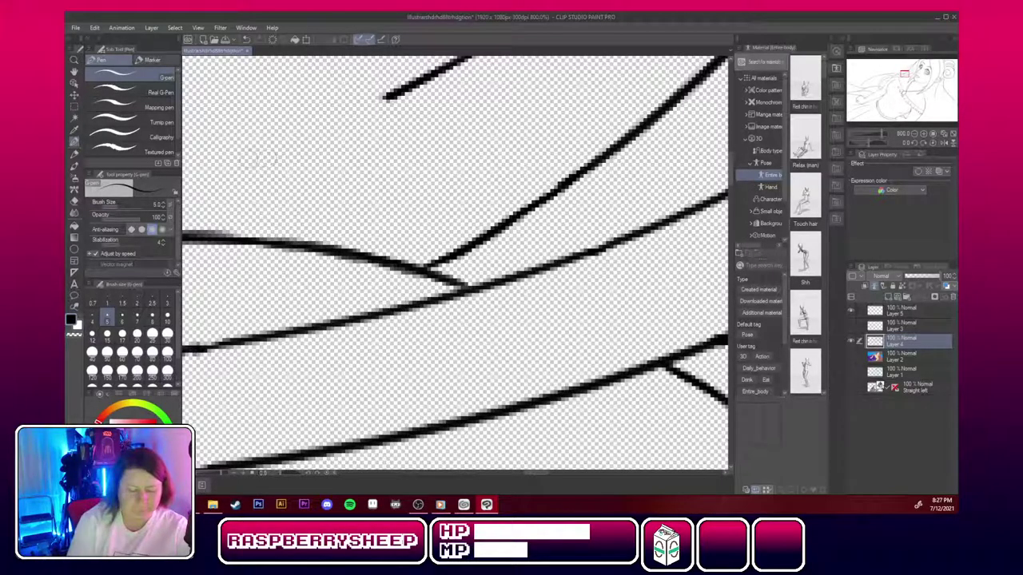
With the G-pen, bridge the gap in the uppermost hair strand with one continuous curve and even out its thickness.
left_click_drag(230, 167, 356, 115)
left_click_drag(292, 145, 413, 94)
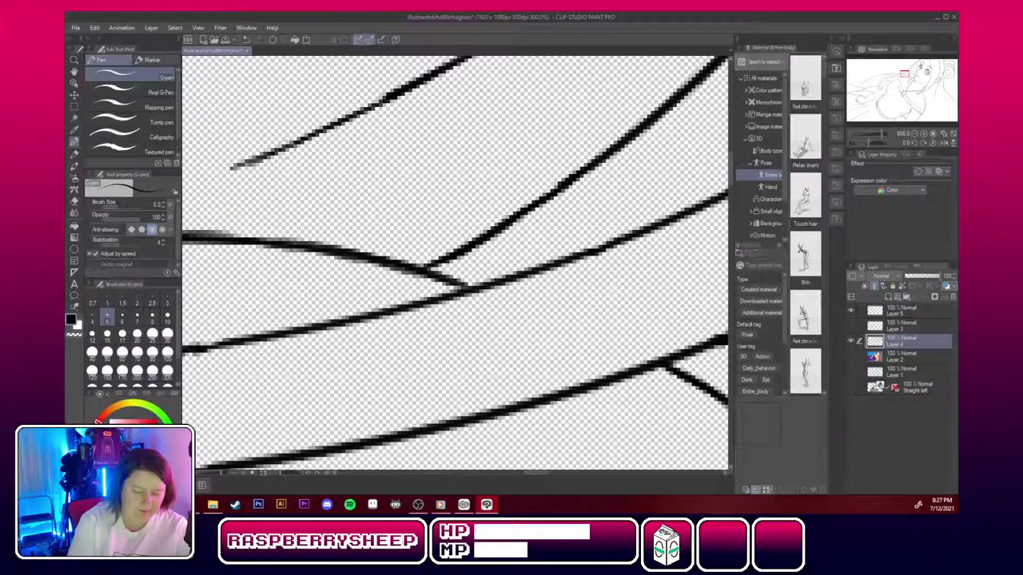
mouse_move(331, 129)
left_mouse_down()
mouse_move(190, 193)
mouse_move(483, 231)
mouse_move(603, 291)
left_mouse_up()
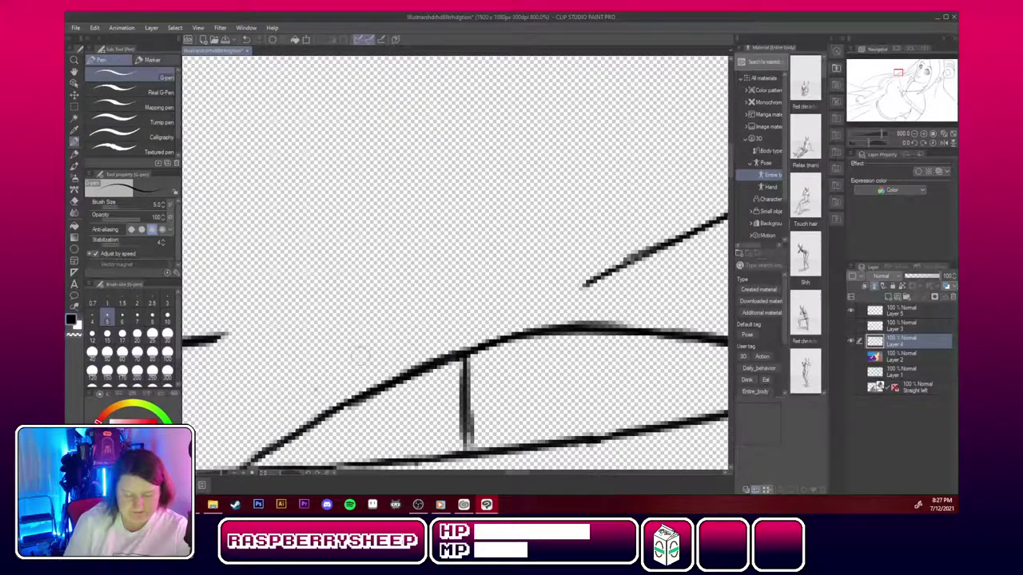
mouse_move(195, 342)
left_mouse_down()
mouse_move(267, 336)
mouse_move(207, 341)
mouse_move(465, 314)
mouse_move(599, 283)
left_mouse_up()
left_click_drag(485, 312, 589, 284)
left_click_drag(512, 303, 599, 277)
left_click_drag(303, 332, 470, 305)
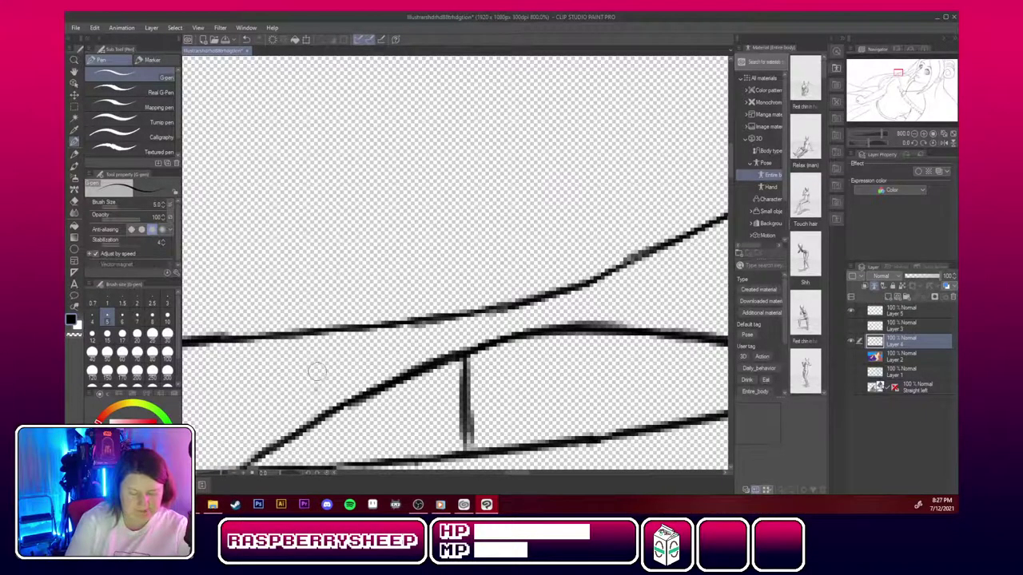
On Layer 5, clean the ragged edge of the short vertical line between the hair strands with the Hard eraser at size 8.
left_click_drag(898, 73, 897, 74)
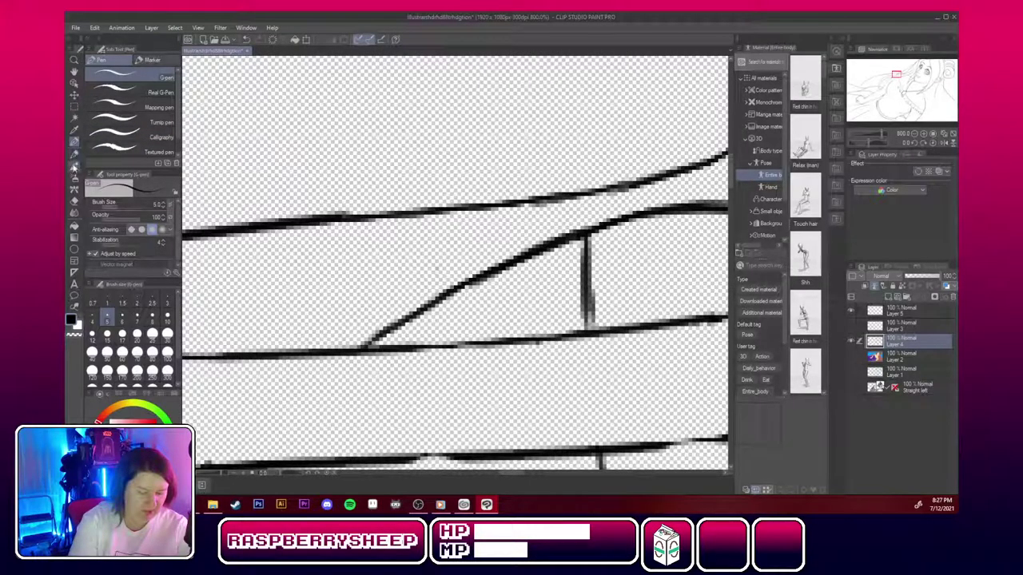
left_click(75, 202)
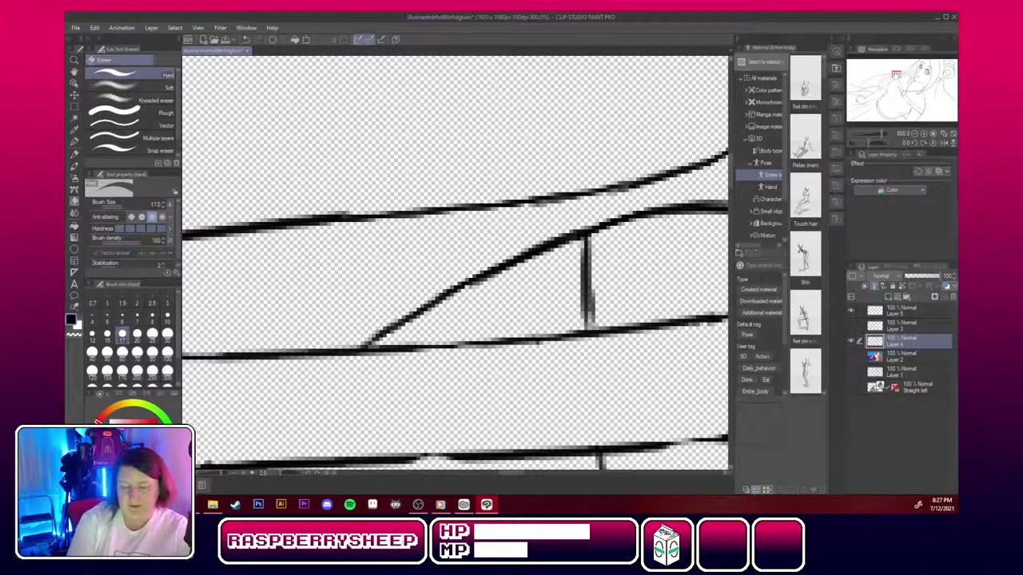
mouse_move(543, 374)
left_mouse_down()
mouse_move(362, 342)
mouse_move(392, 312)
mouse_move(453, 282)
left_mouse_up()
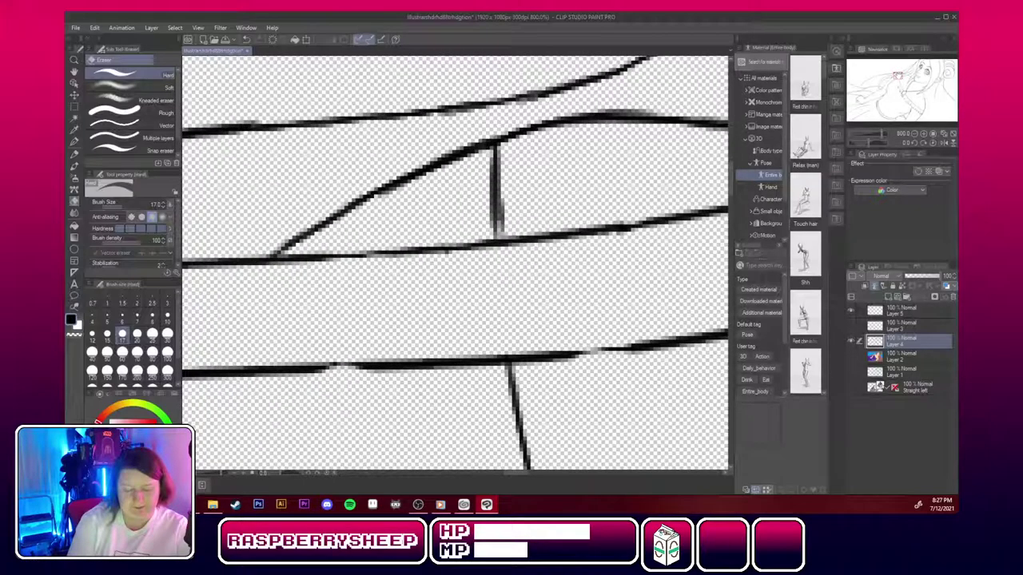
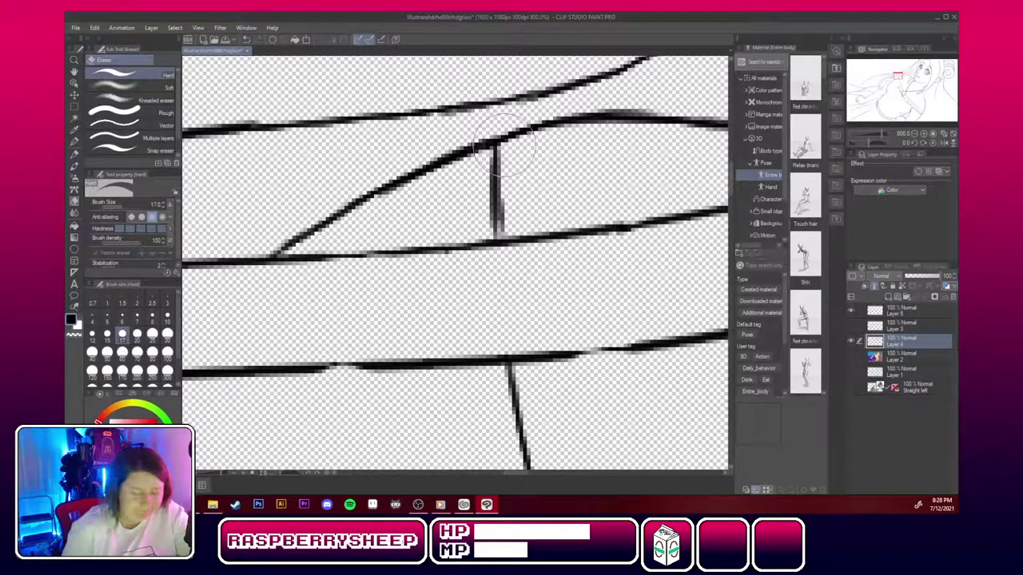
key("bracketleft")
key("bracketleft")
key("bracketleft")
key("bracketleft")
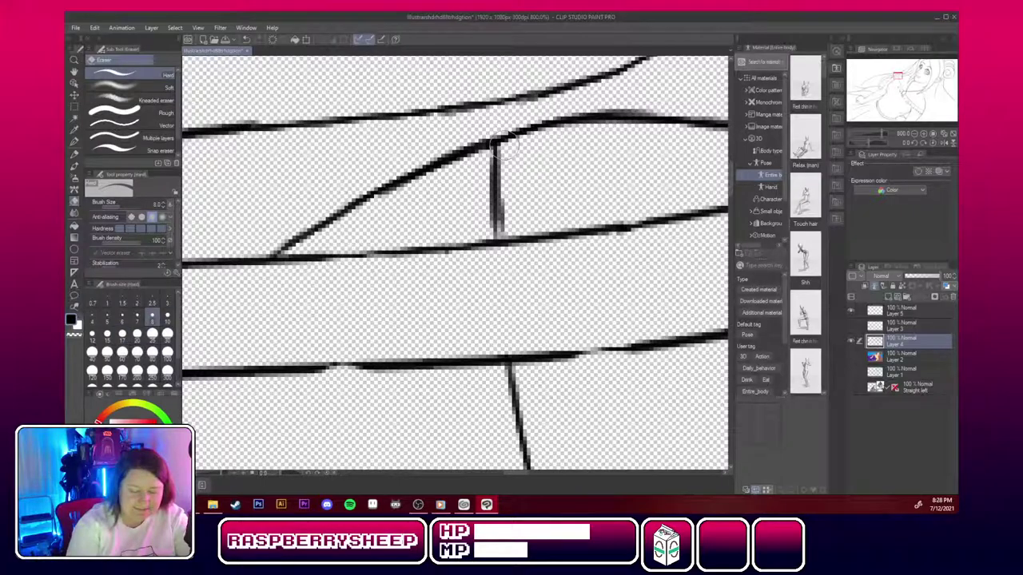
left_click_drag(512, 152, 510, 217)
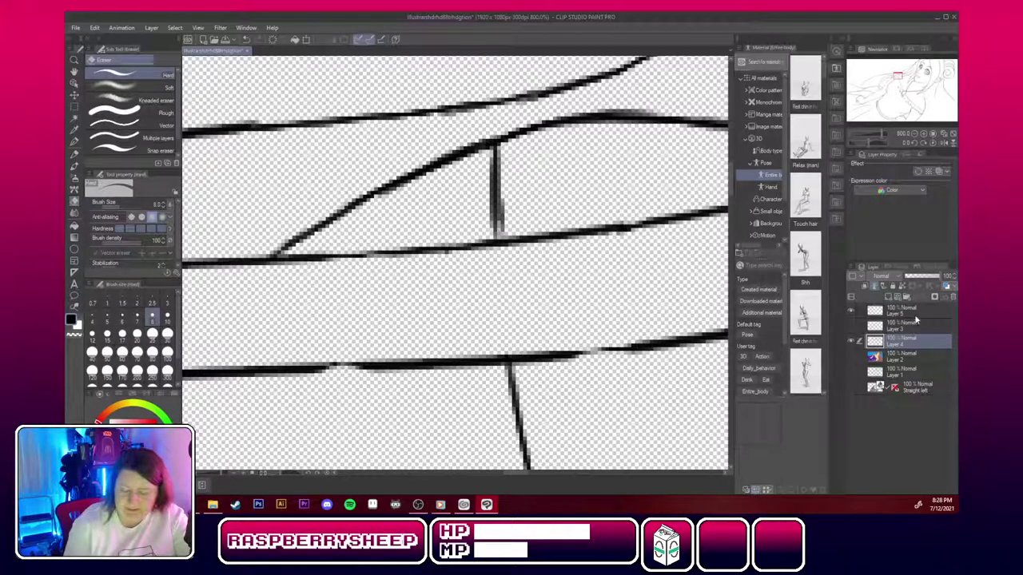
left_click(911, 312)
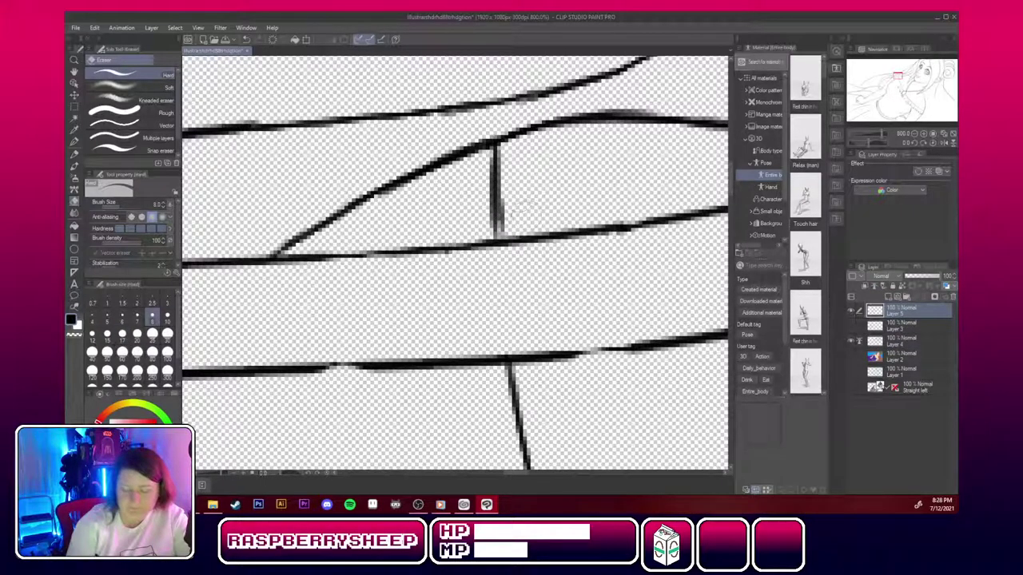
mouse_move(516, 204)
left_mouse_down()
mouse_move(513, 219)
mouse_move(512, 197)
mouse_move(513, 218)
left_mouse_up()
left_click_drag(899, 77, 898, 75)
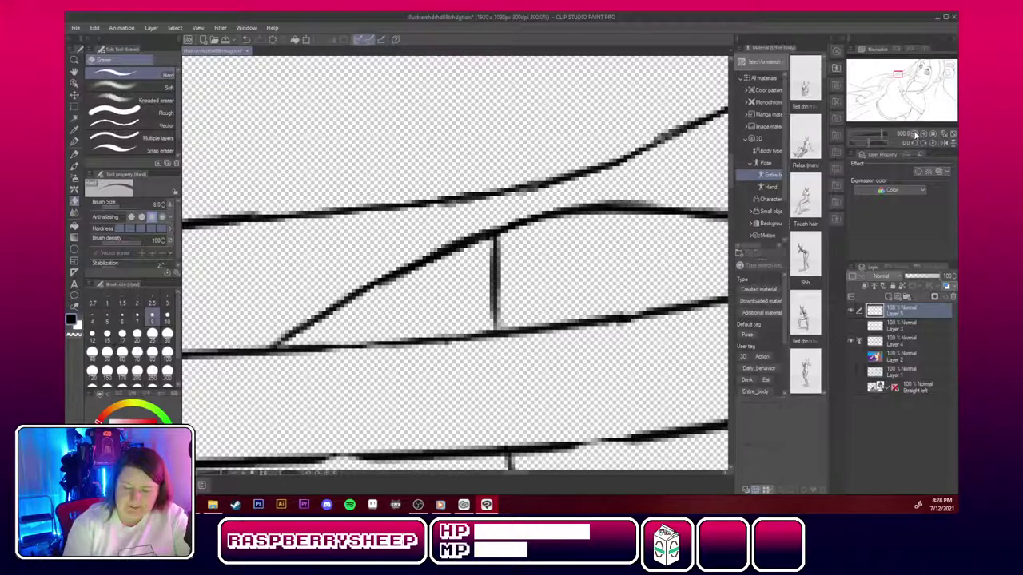
On Layer 4, erase the old overlapping iris outline and its leftover marks under the upper lash in the larger eye.
left_click(915, 134)
left_click(915, 133)
left_click(915, 133)
left_click(915, 133)
left_click(915, 133)
left_click(915, 134)
left_click(915, 134)
left_click(916, 133)
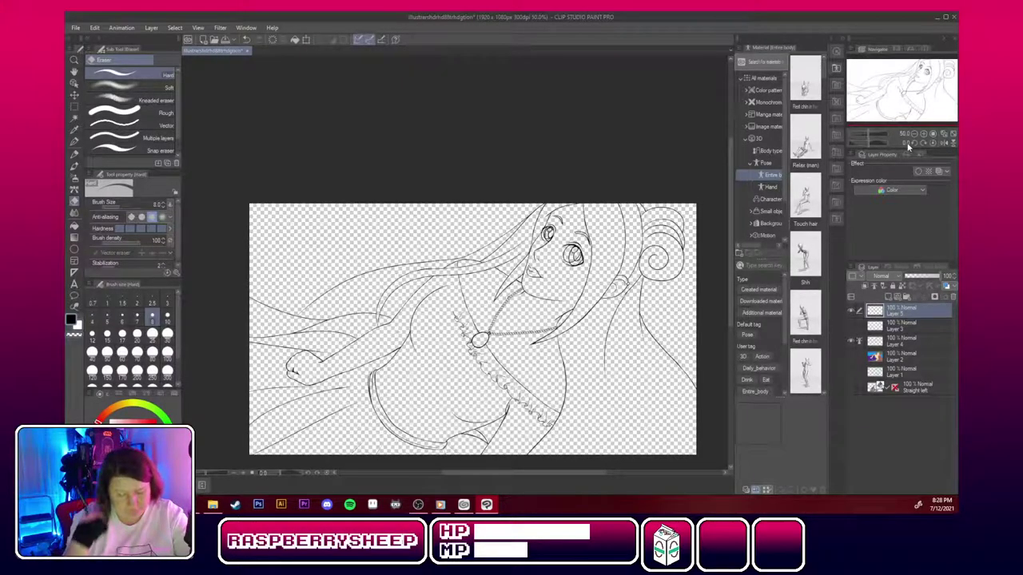
left_click(925, 135)
left_click(924, 134)
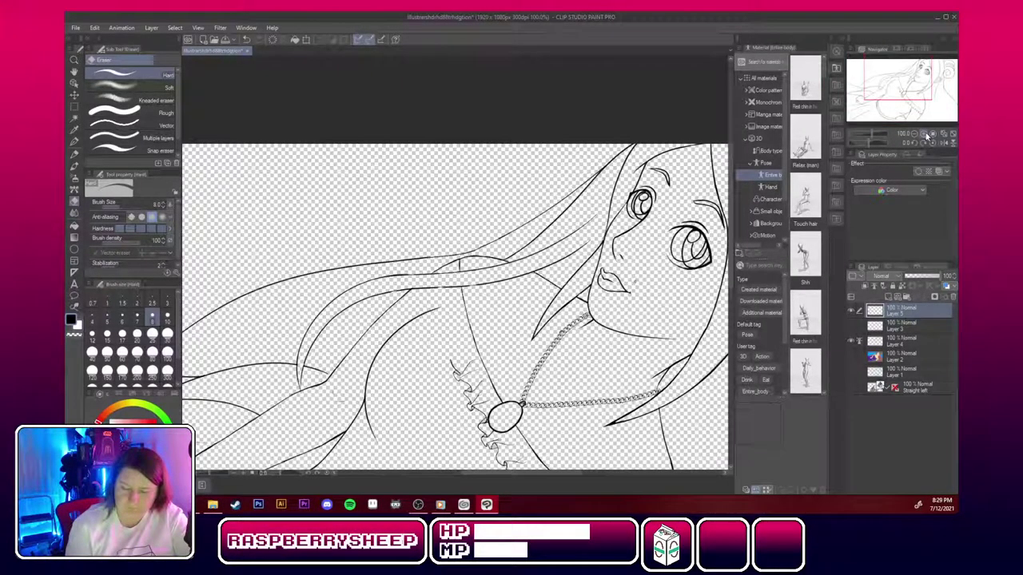
left_click(925, 134)
left_click(925, 135)
left_click_drag(899, 77, 927, 73)
left_click(924, 135)
left_click(925, 134)
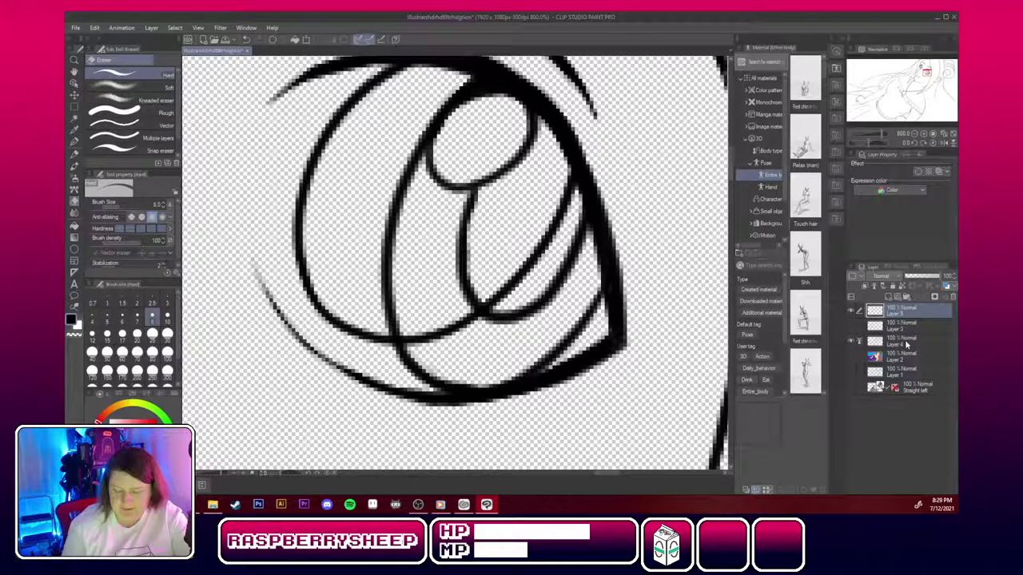
mouse_move(318, 147)
left_mouse_down()
mouse_move(303, 174)
mouse_move(309, 193)
left_mouse_up()
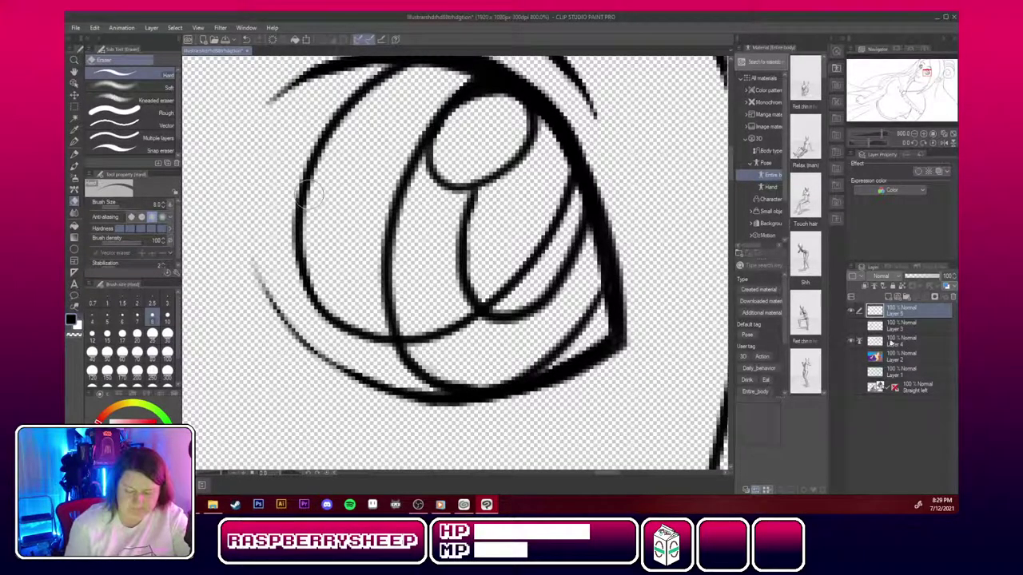
left_click(901, 342)
mouse_move(356, 94)
left_mouse_down()
mouse_move(310, 164)
mouse_move(303, 200)
mouse_move(314, 280)
mouse_move(334, 316)
mouse_move(294, 260)
mouse_move(366, 320)
mouse_move(341, 308)
mouse_move(438, 332)
mouse_move(402, 335)
mouse_move(490, 312)
mouse_move(546, 184)
mouse_move(557, 196)
mouse_move(550, 172)
mouse_move(558, 208)
mouse_move(566, 179)
mouse_move(526, 275)
mouse_move(522, 255)
mouse_move(427, 341)
left_mouse_up()
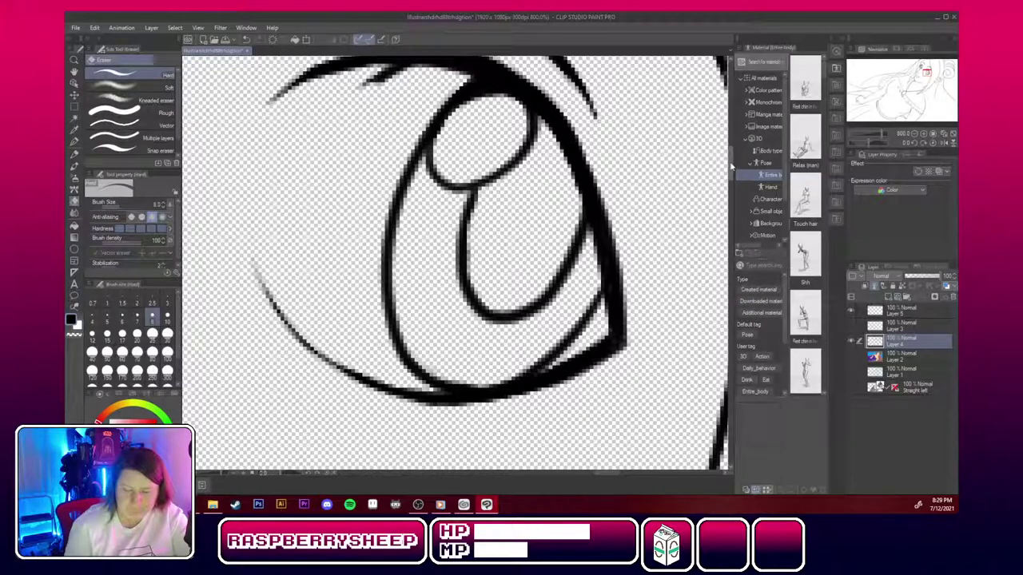
scroll(730, 164, "up", 3)
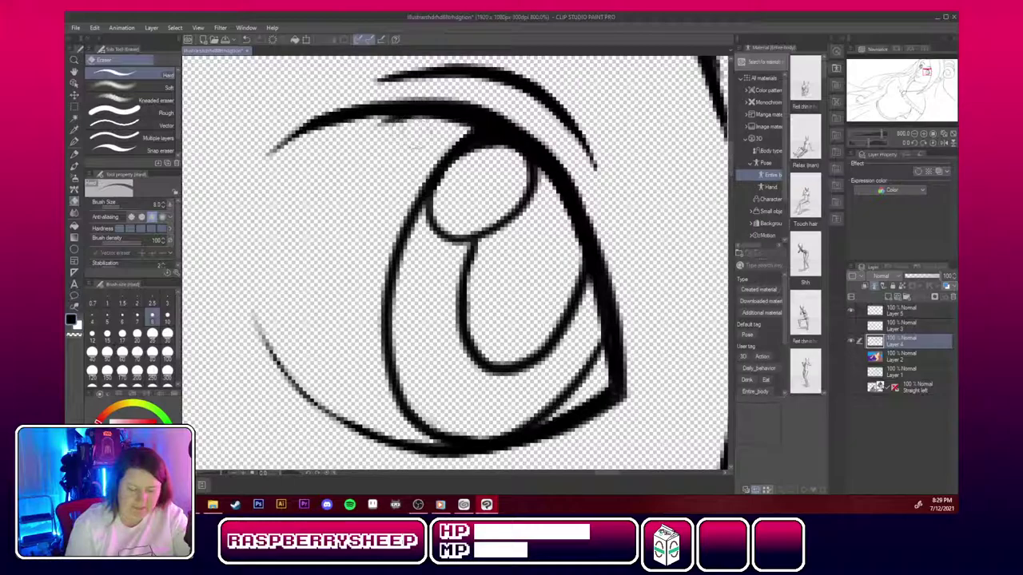
left_click_drag(387, 134, 426, 139)
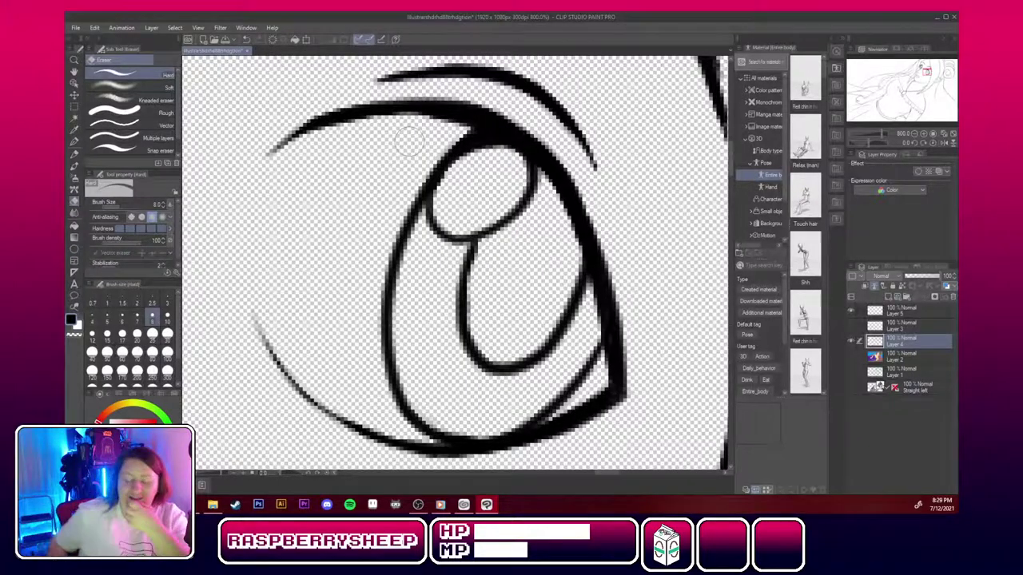
Erase the overlapping old lines inside the smaller eye and trim the edge of its outline below the pupil.
left_click_drag(926, 71, 920, 68)
mouse_move(441, 158)
left_mouse_down()
mouse_move(476, 140)
mouse_move(434, 144)
mouse_move(461, 158)
mouse_move(440, 171)
mouse_move(401, 244)
mouse_move(427, 304)
mouse_move(432, 248)
mouse_move(472, 172)
mouse_move(508, 140)
mouse_move(501, 222)
mouse_move(475, 299)
mouse_move(500, 304)
mouse_move(501, 317)
mouse_move(515, 296)
left_mouse_up()
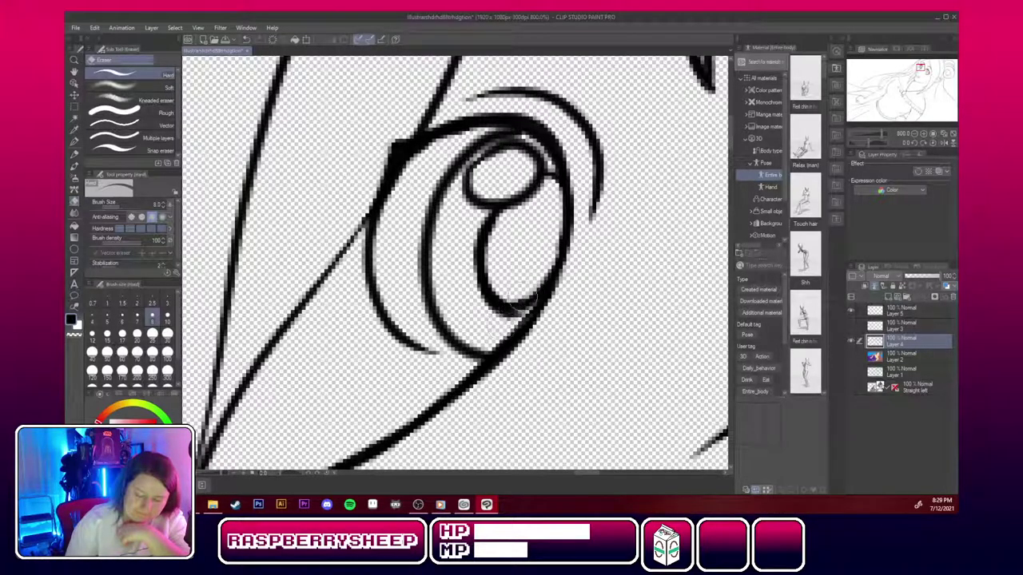
left_click_drag(489, 353, 515, 320)
left_click_drag(516, 319, 480, 364)
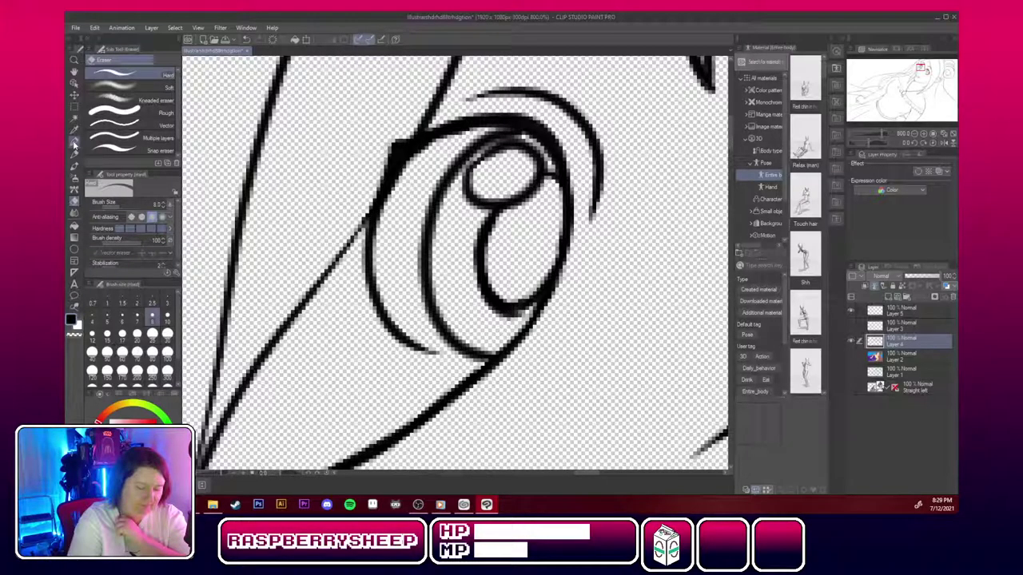
With the G-pen, thicken the bottom of the smaller eye's pupil and reinforce its joins with the highlight and the eye outline.
key("p")
mouse_move(518, 310)
left_mouse_down()
mouse_move(545, 291)
mouse_move(532, 316)
left_mouse_up()
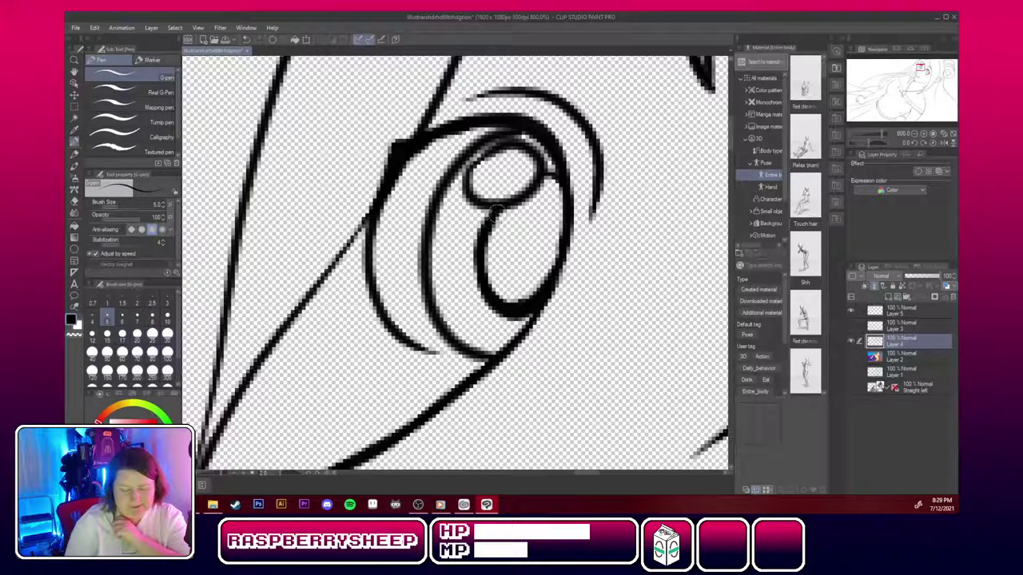
mouse_move(495, 210)
left_mouse_down()
mouse_move(481, 250)
mouse_move(489, 302)
mouse_move(477, 260)
mouse_move(507, 219)
left_mouse_up()
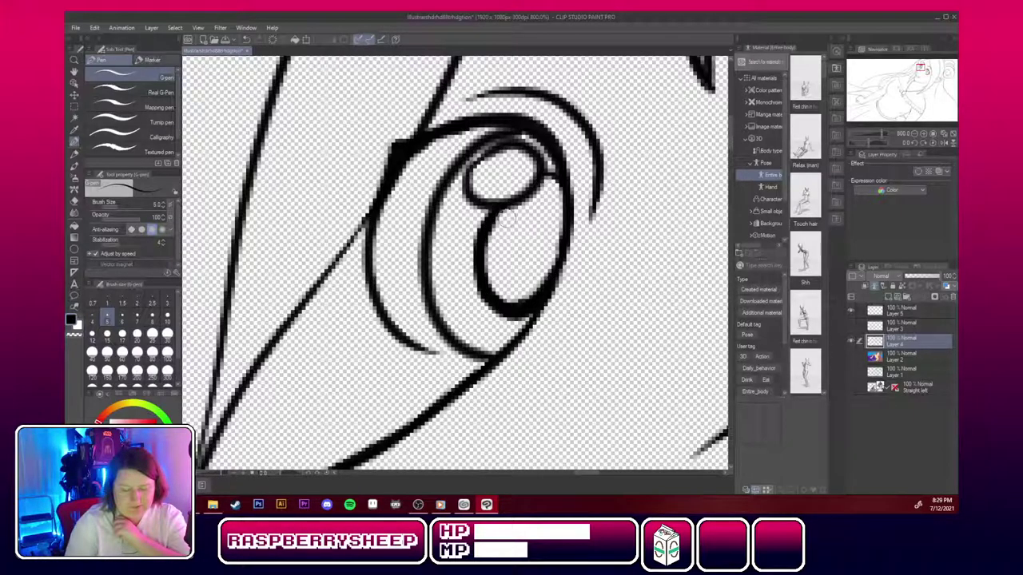
mouse_move(550, 173)
left_mouse_down()
mouse_move(558, 171)
mouse_move(552, 192)
left_mouse_up()
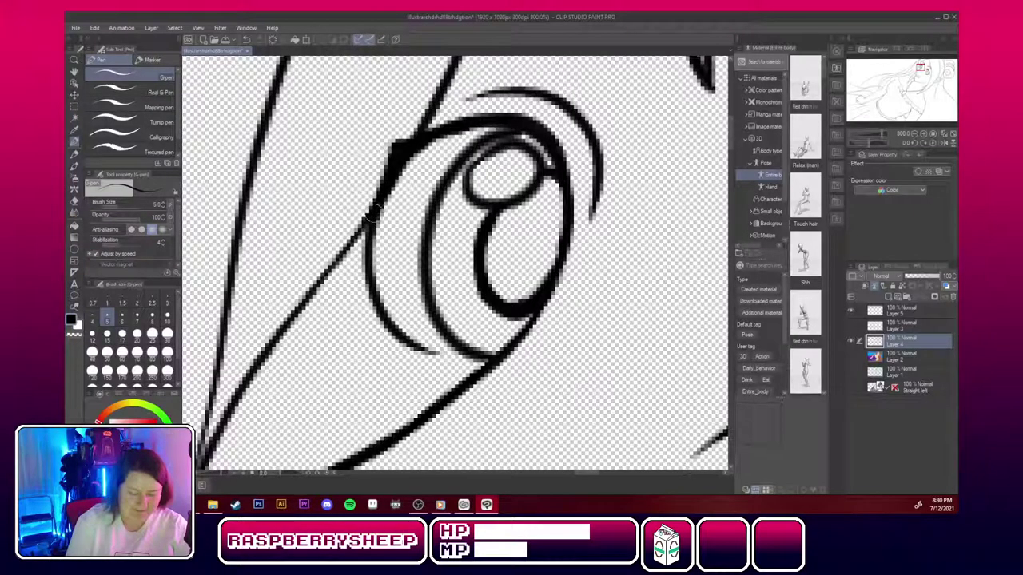
Thicken the diagonal line meeting the smaller eye and the eye's outer contour up to the lash corner.
left_click_drag(372, 216, 306, 310)
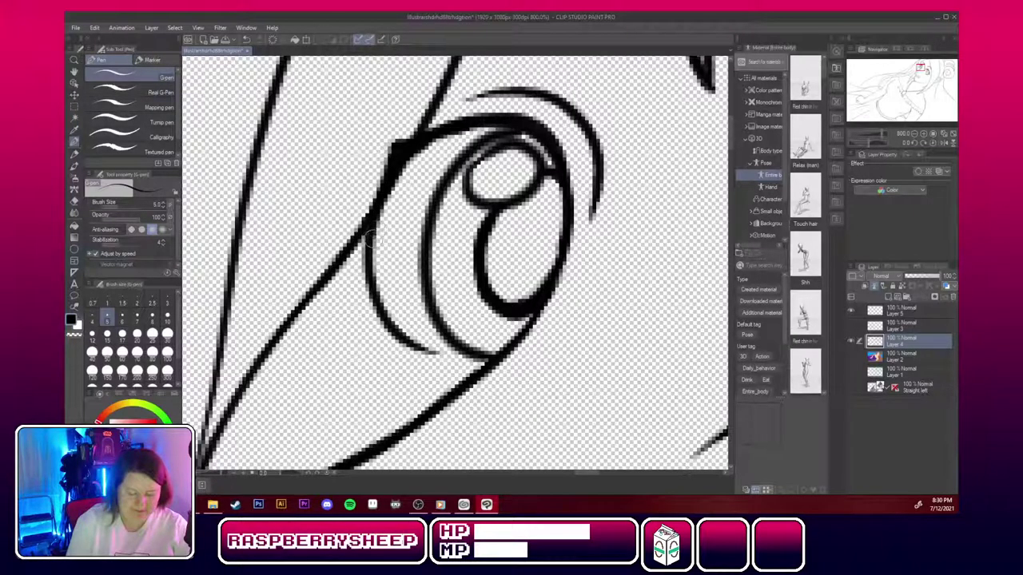
mouse_move(373, 213)
left_mouse_down()
mouse_move(375, 295)
mouse_move(384, 202)
left_mouse_up()
mouse_move(376, 243)
left_mouse_down()
mouse_move(390, 192)
mouse_move(441, 134)
mouse_move(467, 127)
left_mouse_up()
mouse_move(394, 146)
left_mouse_down()
mouse_move(439, 134)
mouse_move(382, 179)
left_mouse_up()
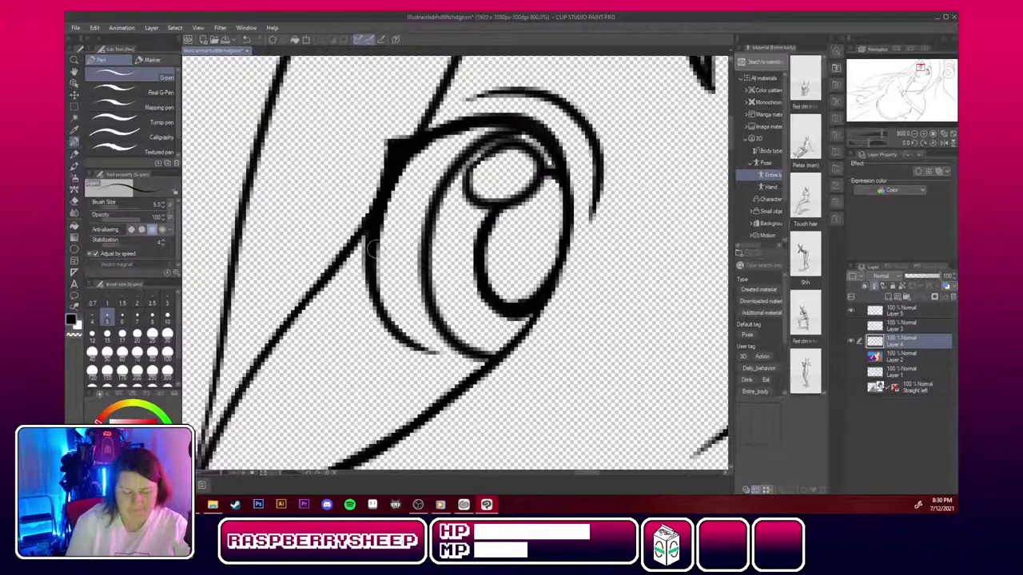
Go back to the larger eye and thicken the pupil outline from the highlight around its lower curve.
mouse_move(409, 502)
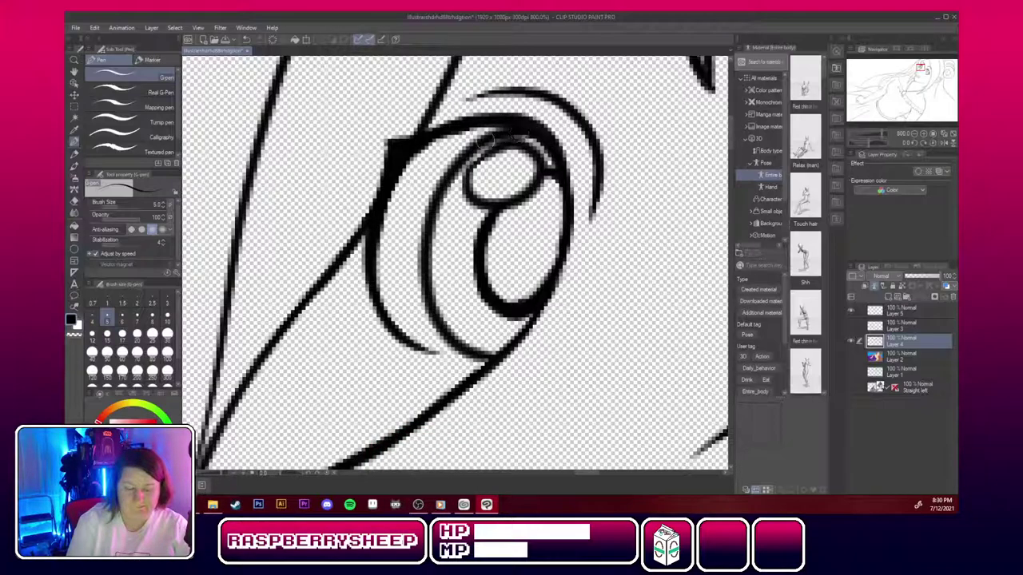
left_click(924, 69)
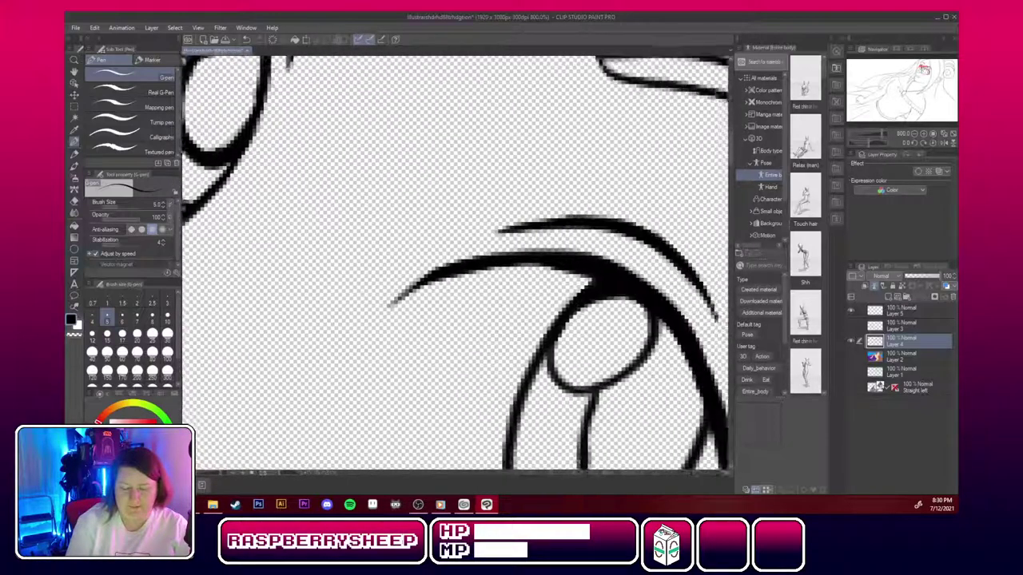
left_click_drag(925, 69, 927, 72)
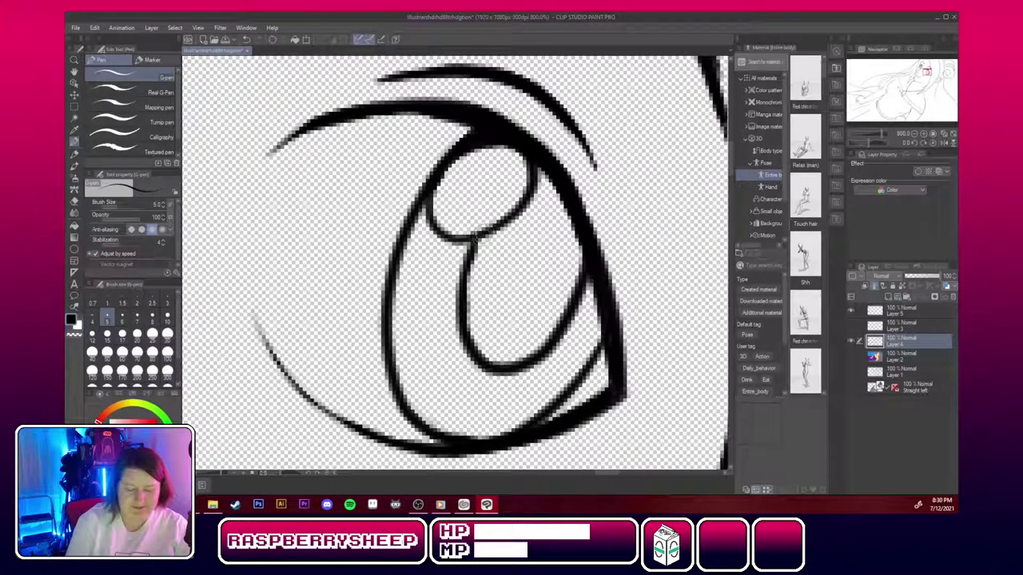
left_click_drag(475, 239, 461, 324)
left_click_drag(469, 266, 470, 345)
mouse_move(463, 289)
left_mouse_down()
mouse_move(467, 343)
mouse_move(513, 365)
mouse_move(491, 367)
mouse_move(513, 367)
mouse_move(555, 336)
left_mouse_up()
left_click_drag(589, 266, 544, 345)
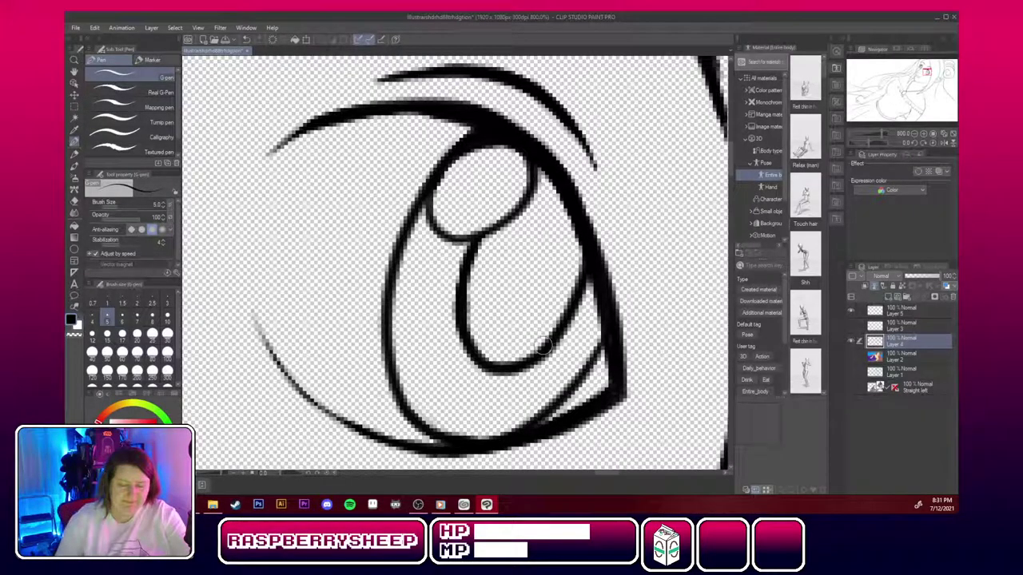
Extend the larger eye's outer lash corner to a sharper point, thicken the adjoining lower lash, and reinforce the iris outline.
left_click_drag(616, 366, 634, 398)
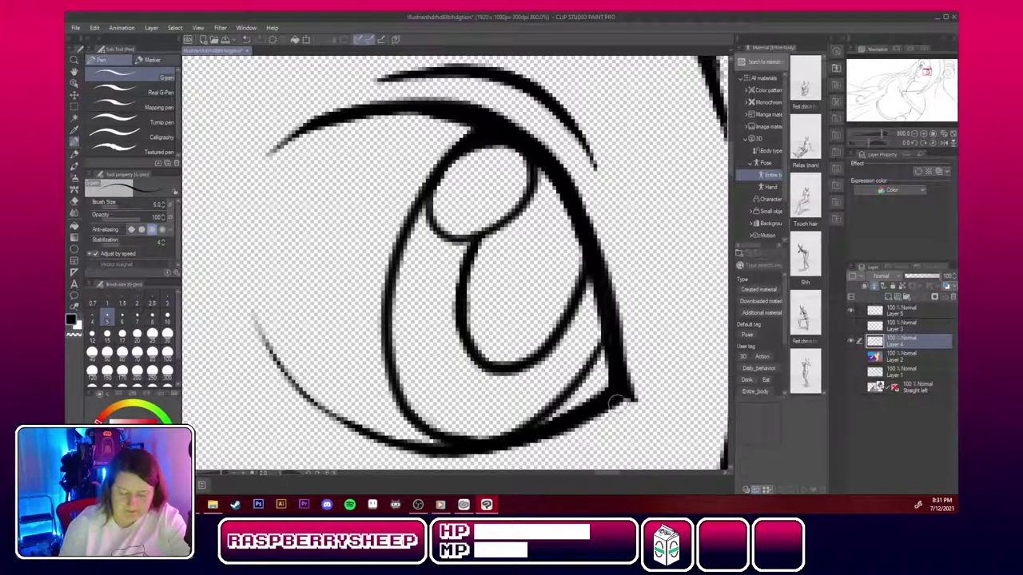
left_click_drag(619, 403, 570, 427)
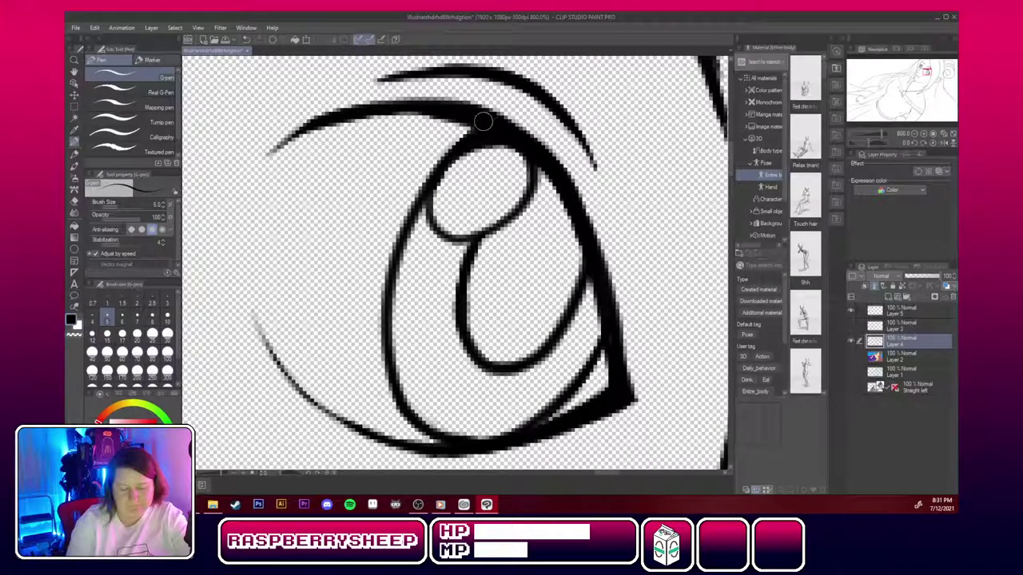
mouse_move(420, 196)
left_mouse_down()
mouse_move(387, 317)
mouse_move(393, 262)
mouse_move(385, 354)
mouse_move(383, 340)
mouse_move(412, 424)
left_mouse_up()
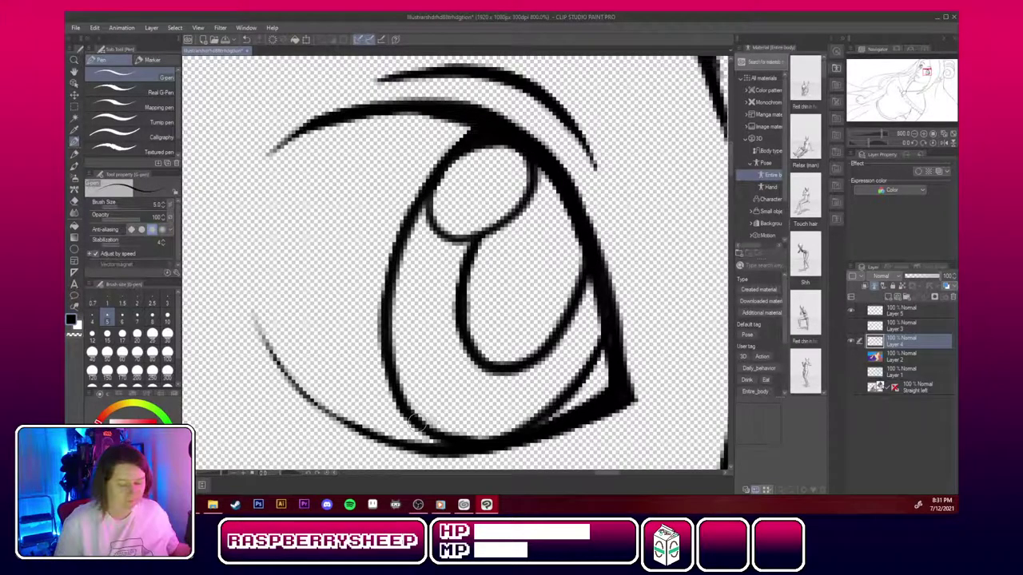
Examine both re-inked eyes at a lower zoom and undo the stray pen stroke across the smaller eye.
left_click(914, 135)
left_click(914, 135)
left_click(916, 138)
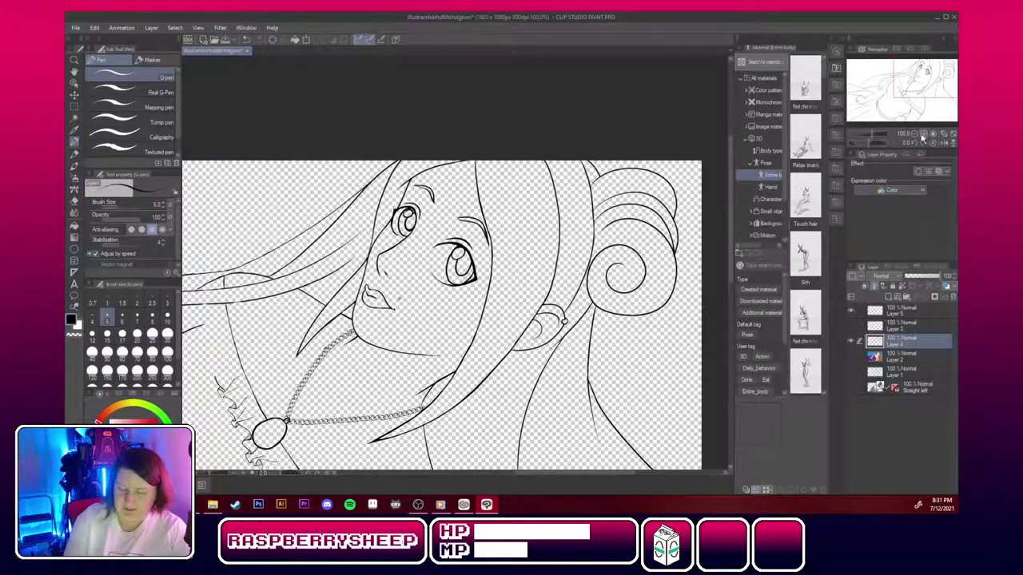
left_click(924, 134)
left_click(924, 135)
left_click_drag(924, 72, 925, 70)
left_click(914, 134)
mouse_move(346, 108)
left_mouse_down()
mouse_move(313, 137)
mouse_move(305, 168)
mouse_move(76, 27)
left_mouse_up()
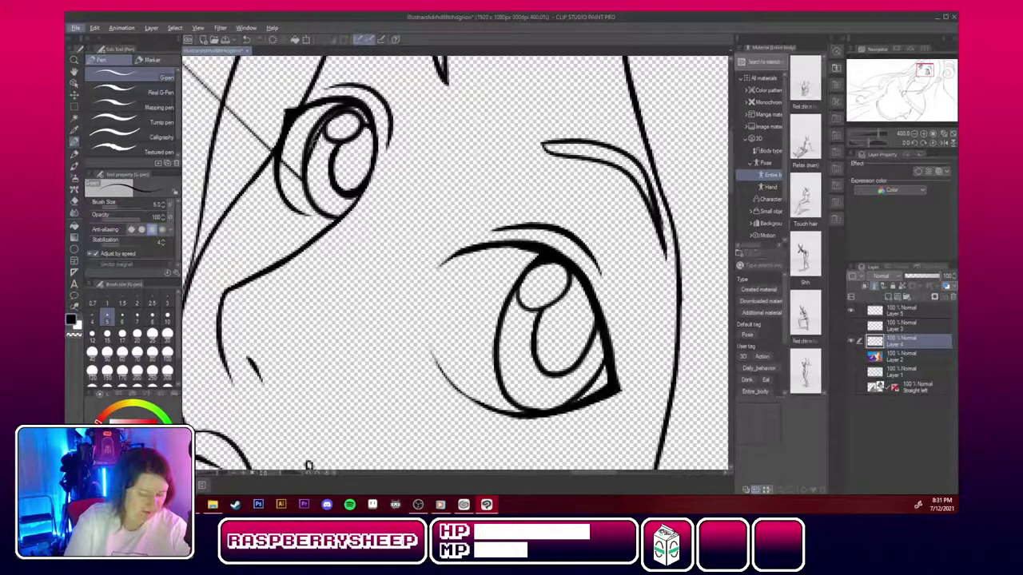
key("ctrl+z")
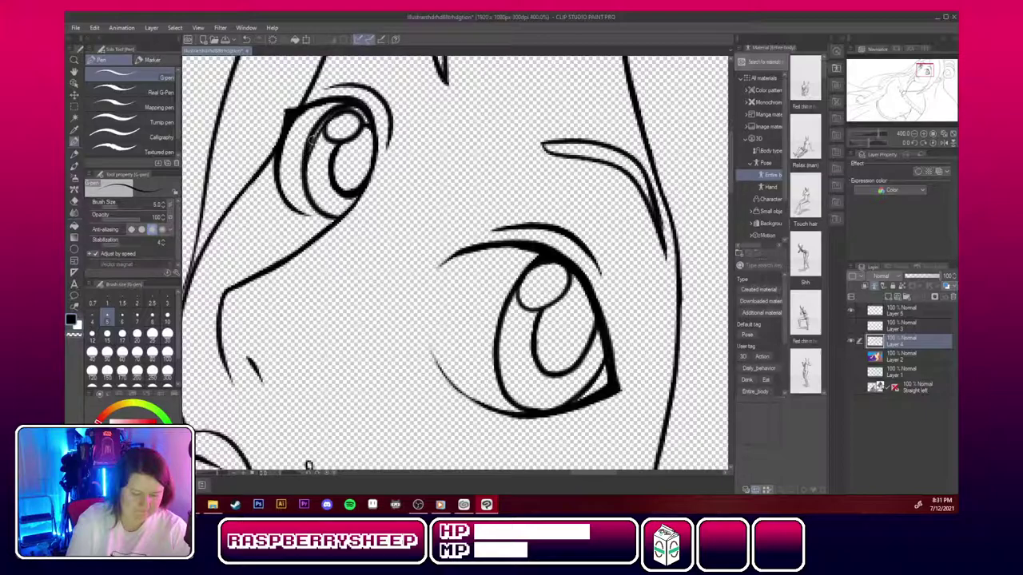
Thicken the smaller eye's lower pupil curve and build up a heavy lower iris edge on the larger eye.
mouse_move(333, 146)
left_mouse_down()
mouse_move(325, 184)
mouse_move(344, 195)
mouse_move(326, 186)
mouse_move(330, 168)
mouse_move(358, 187)
left_mouse_up()
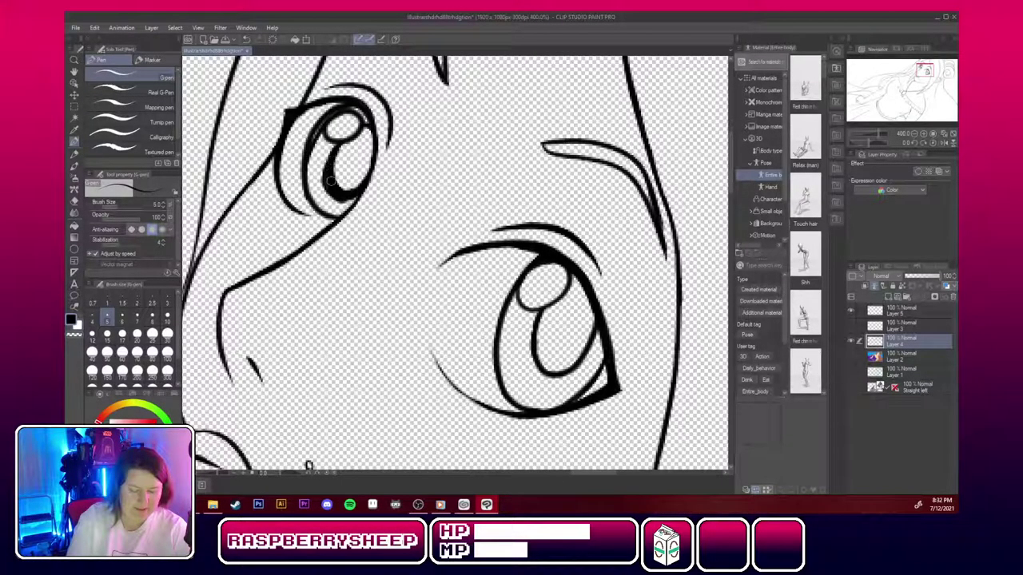
mouse_move(497, 339)
left_mouse_down()
mouse_move(523, 387)
mouse_move(552, 404)
left_mouse_up()
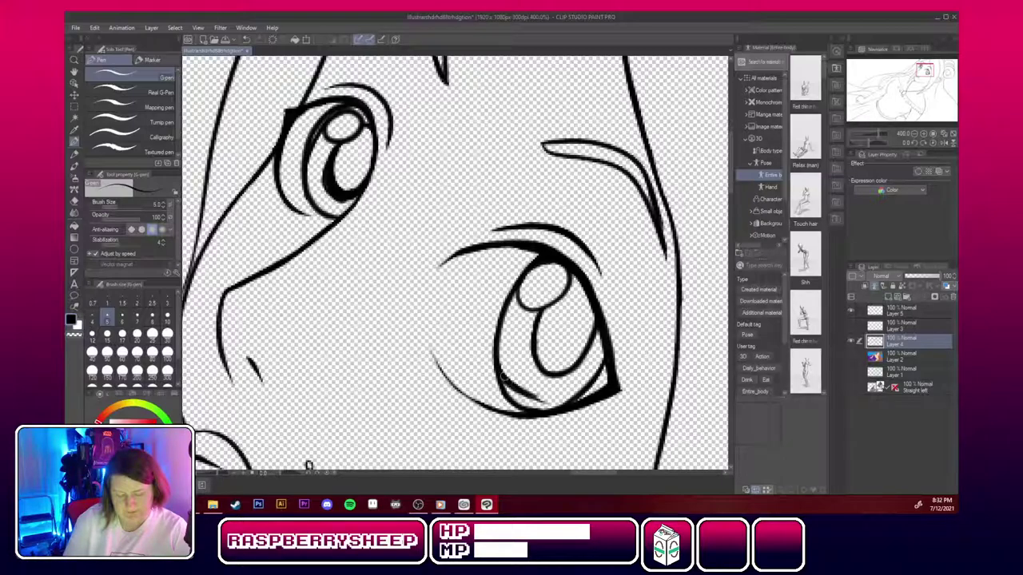
mouse_move(503, 382)
left_mouse_down()
mouse_move(537, 409)
mouse_move(552, 407)
left_mouse_up()
mouse_move(513, 381)
left_mouse_down()
mouse_move(568, 405)
mouse_move(534, 402)
left_mouse_up()
mouse_move(591, 382)
left_mouse_down()
mouse_move(550, 406)
mouse_move(531, 390)
left_mouse_up()
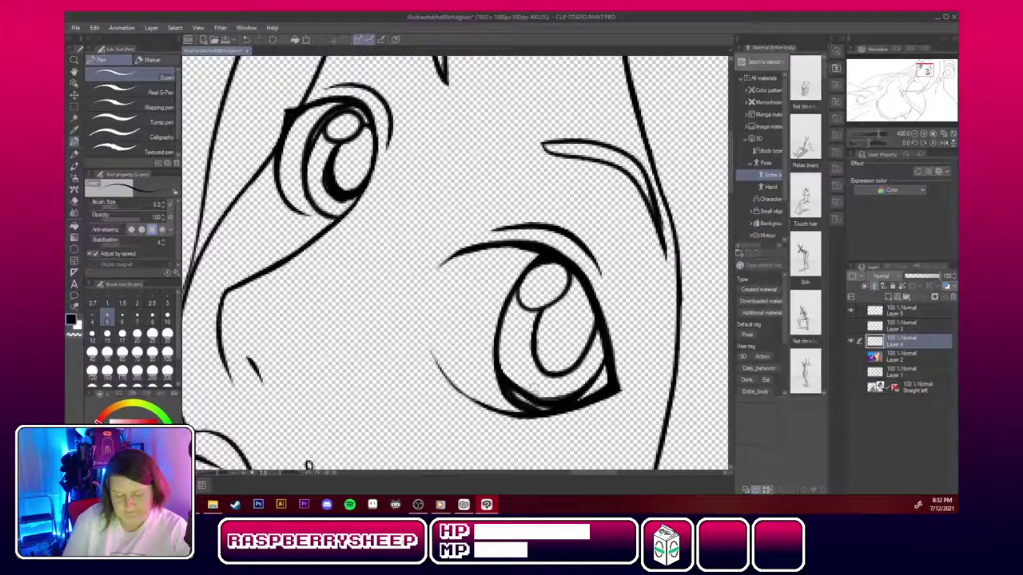
left_click_drag(606, 345, 581, 400)
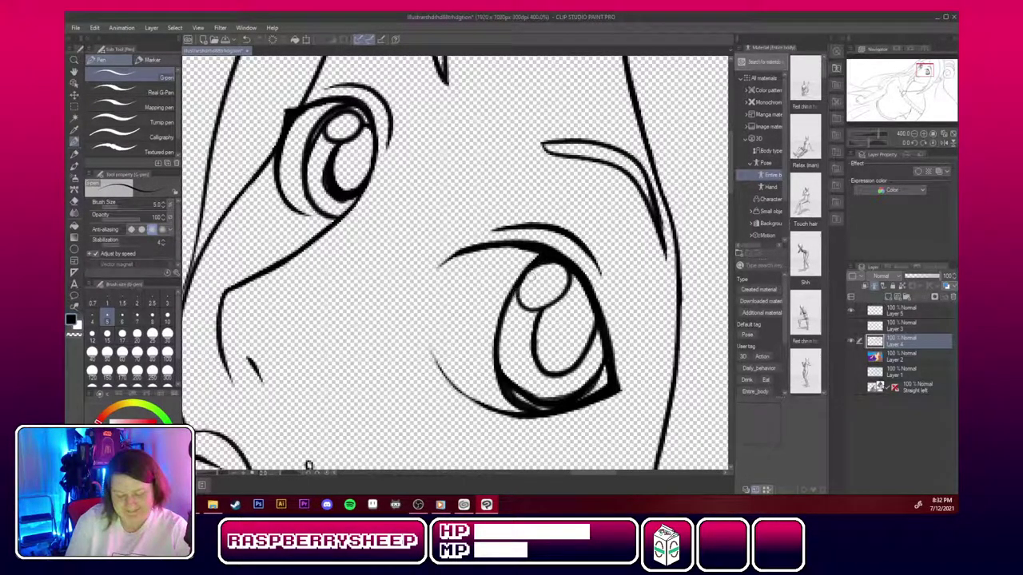
Thicken the inner side of the larger eye's iris outline and the curve of its pupil.
mouse_move(509, 309)
left_mouse_down()
mouse_move(496, 355)
mouse_move(509, 381)
left_mouse_up()
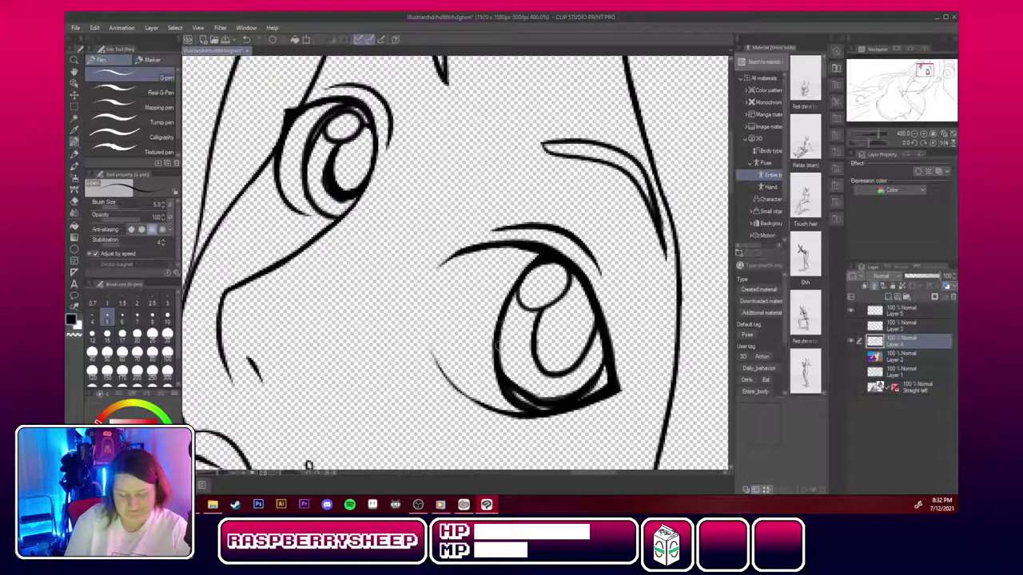
mouse_move(498, 329)
left_mouse_down()
mouse_move(513, 390)
mouse_move(500, 357)
mouse_move(572, 401)
mouse_move(503, 360)
mouse_move(519, 385)
mouse_move(566, 404)
mouse_move(520, 385)
mouse_move(568, 396)
left_mouse_up()
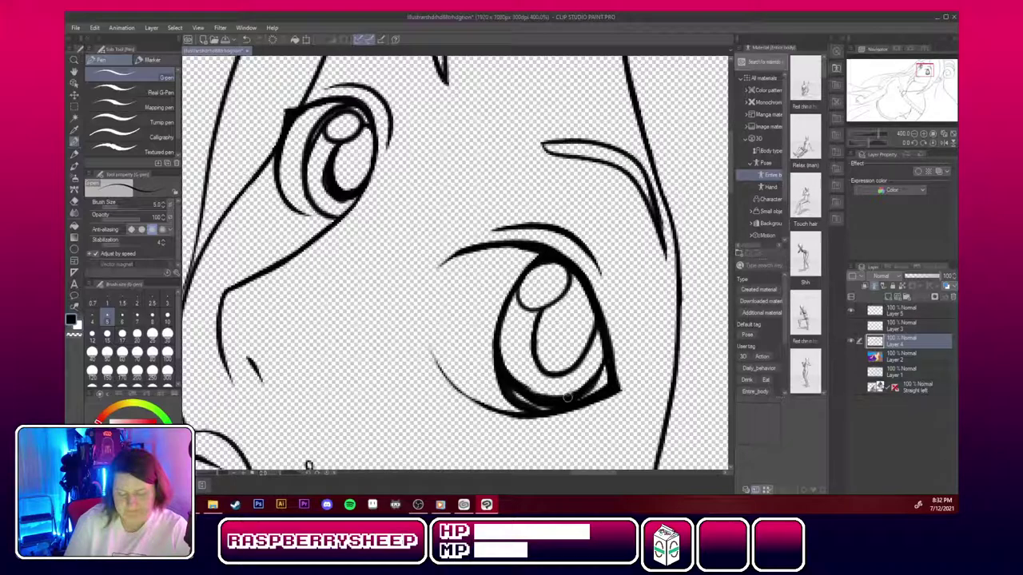
mouse_move(534, 349)
left_mouse_down()
mouse_move(553, 365)
mouse_move(564, 363)
mouse_move(602, 323)
mouse_move(576, 360)
mouse_move(601, 337)
left_mouse_up()
left_click_drag(535, 315, 567, 368)
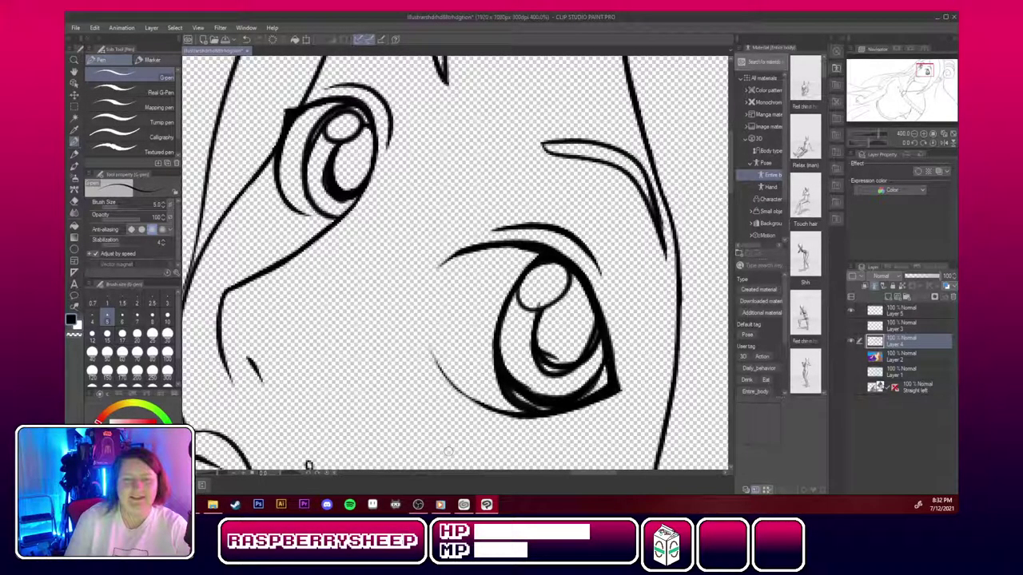
Erase with the Hard eraser on Layer 5 to thin the smaller eye's pupil and iris outlines.
left_click(74, 201)
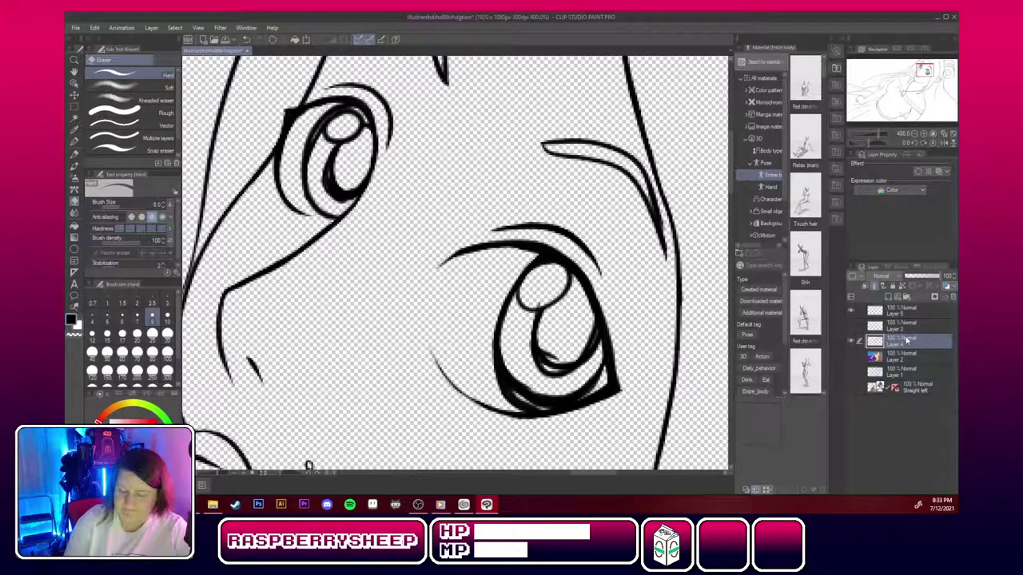
left_click(912, 310)
mouse_move(339, 163)
left_mouse_down()
mouse_move(339, 186)
mouse_move(352, 187)
mouse_move(335, 165)
mouse_move(357, 185)
mouse_move(360, 177)
left_mouse_up()
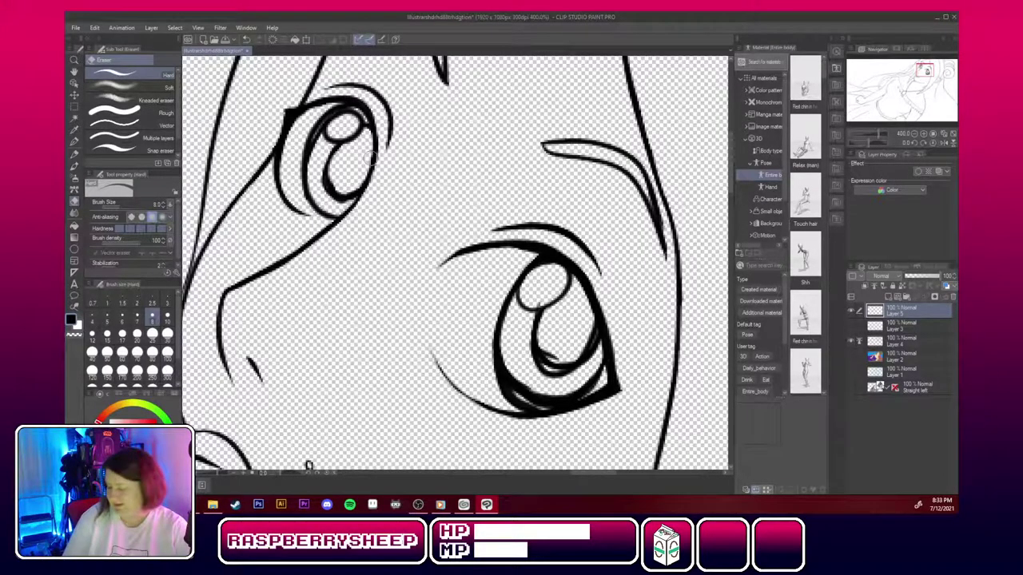
mouse_move(373, 158)
left_mouse_down()
mouse_move(321, 112)
mouse_move(308, 180)
left_mouse_up()
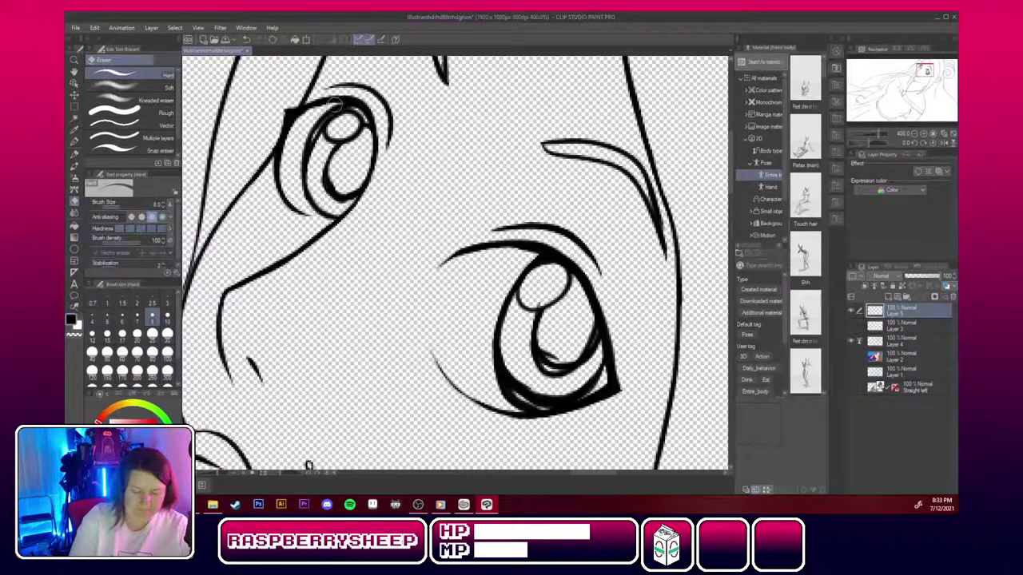
mouse_move(338, 109)
left_mouse_down()
mouse_move(304, 164)
mouse_move(309, 199)
left_mouse_up()
mouse_move(349, 104)
left_mouse_down()
mouse_move(314, 132)
mouse_move(315, 151)
left_mouse_up()
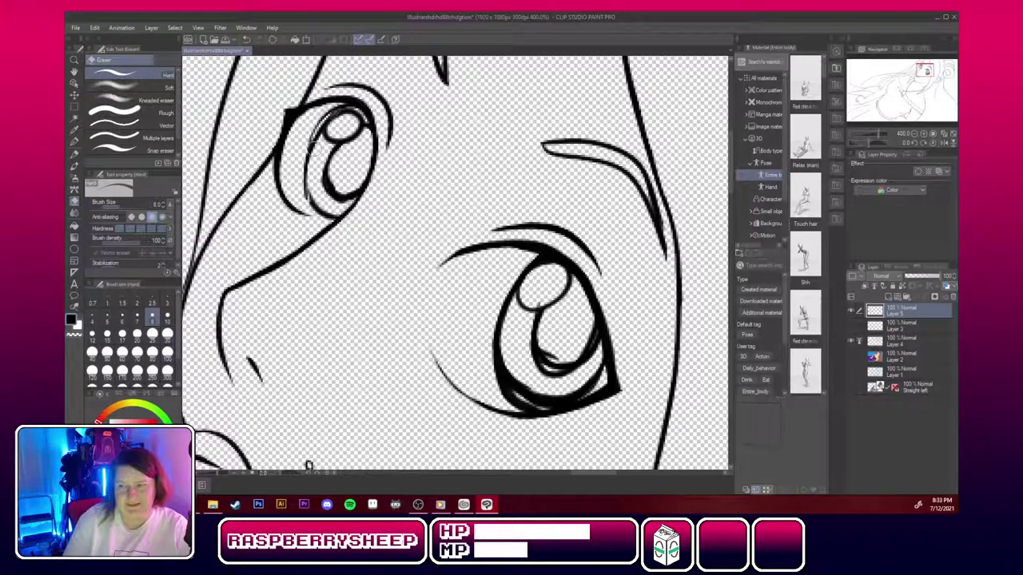
Trim the larger eye's pupil curve and iris outline on Layer 5 with the same eraser.
mouse_move(546, 362)
left_mouse_down()
mouse_move(577, 370)
mouse_move(597, 324)
mouse_move(577, 371)
left_mouse_up()
mouse_move(594, 329)
left_mouse_down()
mouse_move(575, 367)
mouse_move(544, 369)
mouse_move(539, 317)
mouse_move(505, 376)
mouse_move(521, 404)
mouse_move(521, 392)
left_mouse_up()
left_click_drag(497, 342, 515, 304)
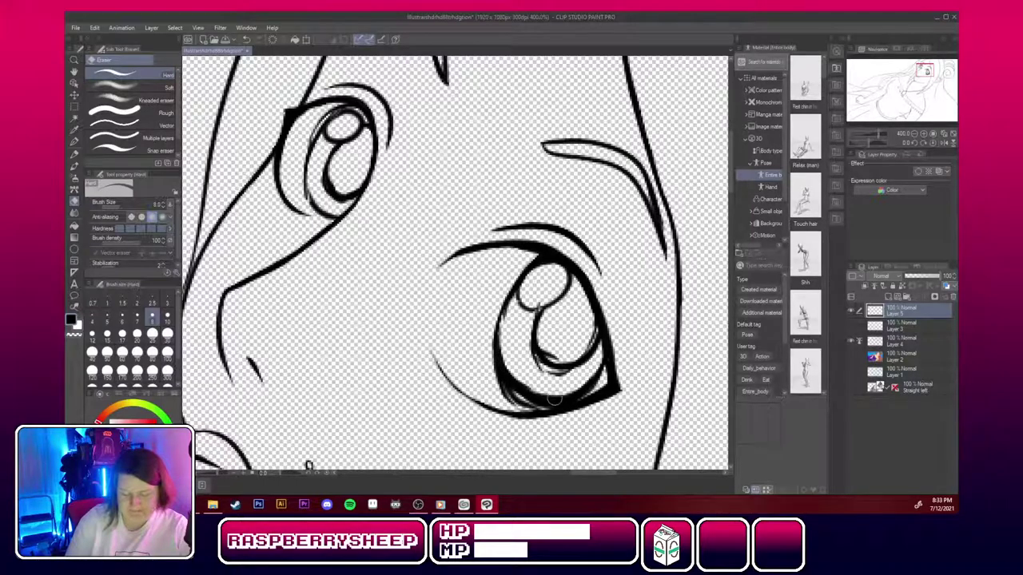
left_click_drag(598, 370, 586, 386)
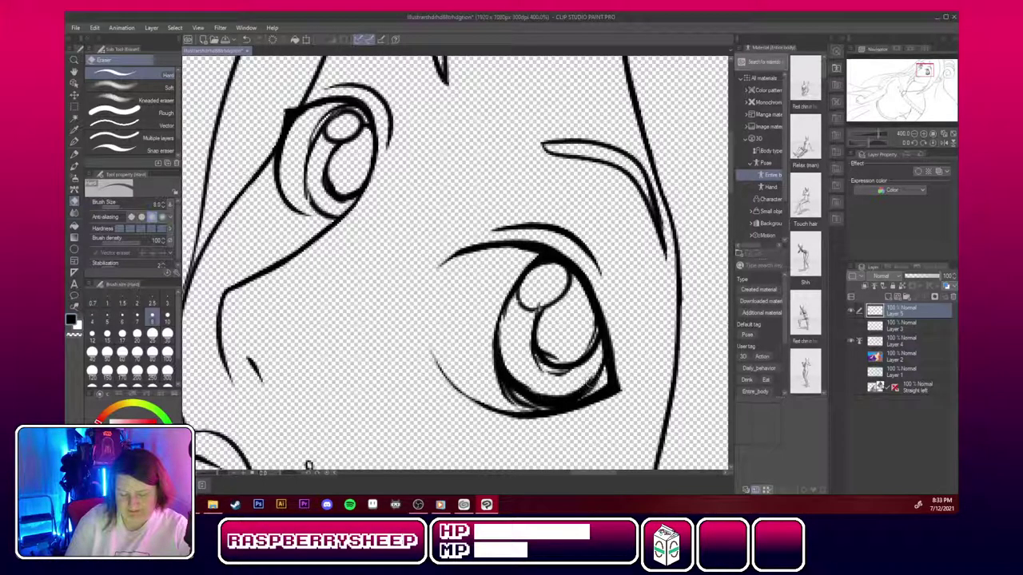
Erase the excess thickness from the larger eye's lower iris edge and pupil outline on Layer 4.
left_click(913, 345)
mouse_move(496, 377)
left_mouse_down()
mouse_move(517, 404)
mouse_move(540, 407)
mouse_move(525, 406)
left_mouse_up()
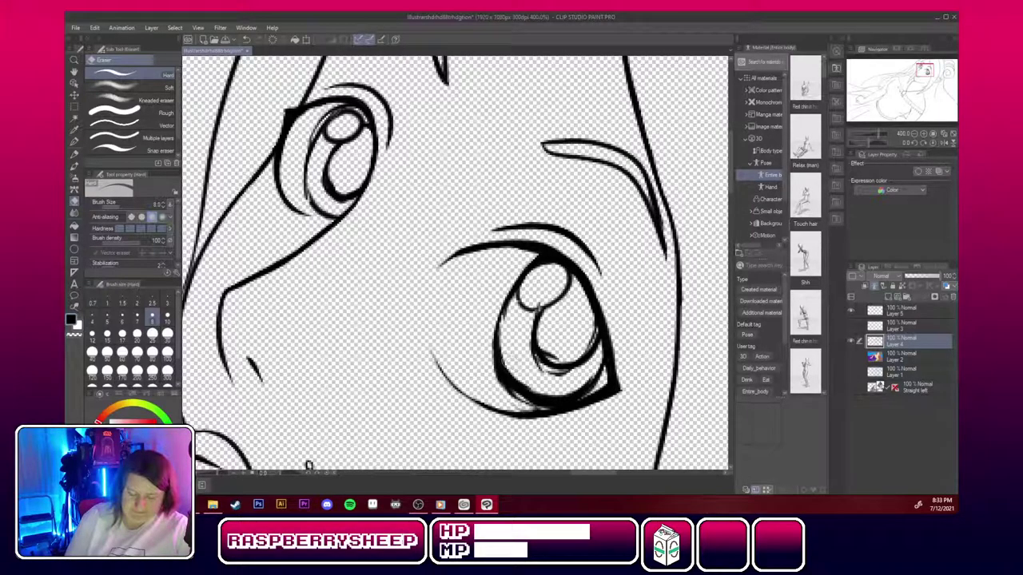
mouse_move(508, 364)
left_mouse_down()
mouse_move(545, 394)
mouse_move(573, 395)
mouse_move(593, 379)
mouse_move(540, 397)
left_mouse_up()
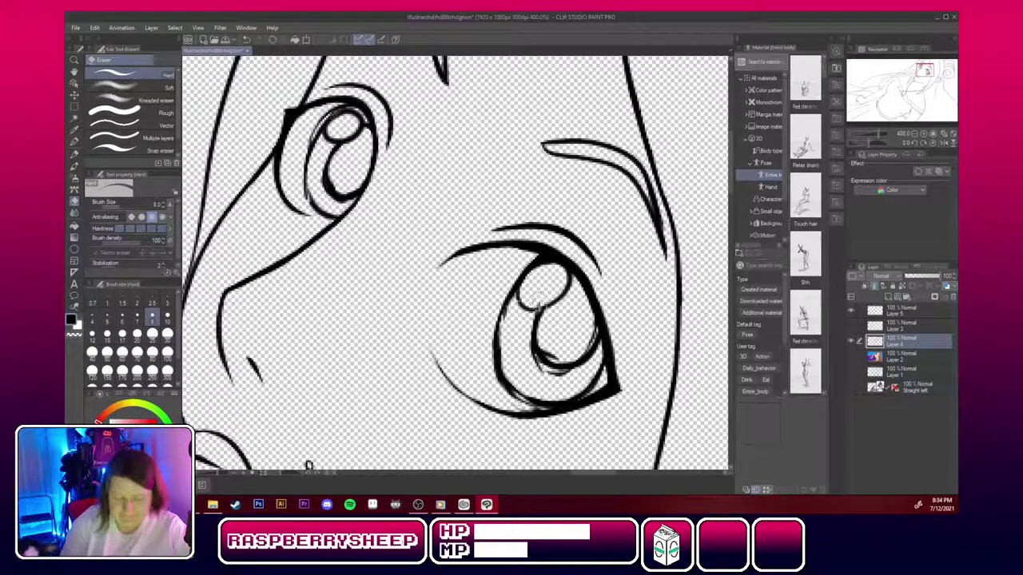
mouse_move(540, 299)
left_mouse_down()
mouse_move(533, 343)
mouse_move(542, 366)
mouse_move(566, 374)
mouse_move(552, 371)
mouse_move(570, 370)
mouse_move(545, 352)
mouse_move(572, 355)
mouse_move(590, 336)
mouse_move(577, 364)
mouse_move(595, 331)
mouse_move(557, 405)
mouse_move(559, 394)
mouse_move(539, 397)
left_mouse_up()
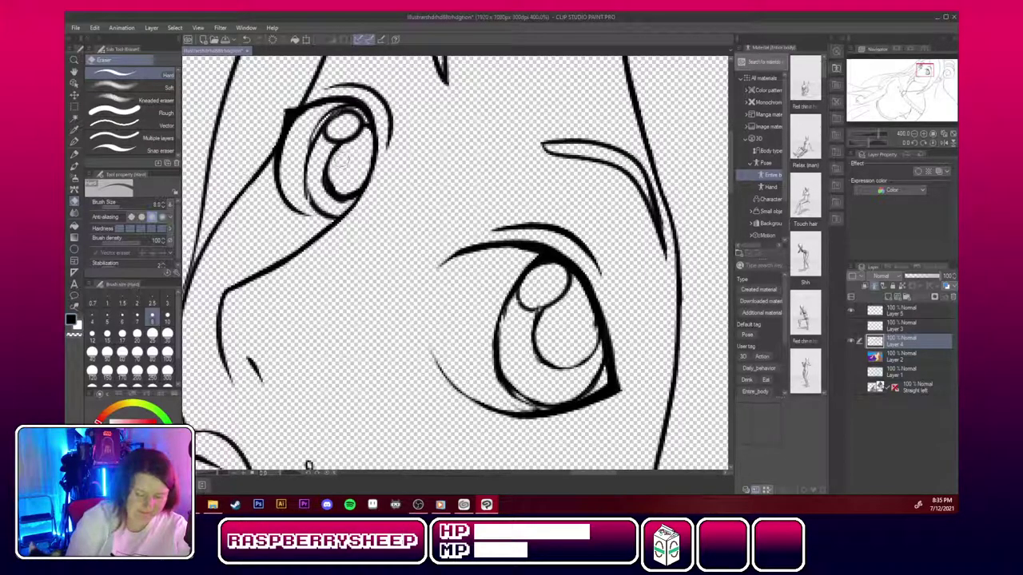
Erase the smaller eye's lower pupil curve, then re-ink its iris outline and upper pupil stroke with the G-pen.
mouse_move(328, 164)
left_mouse_down()
mouse_move(336, 192)
mouse_move(356, 200)
mouse_move(342, 202)
left_mouse_up()
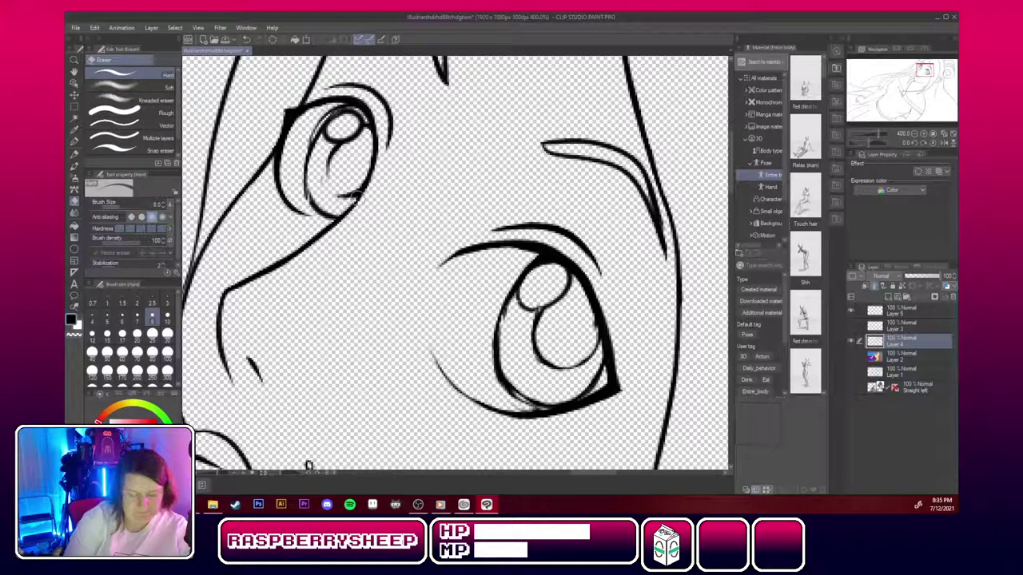
mouse_move(337, 109)
left_mouse_down()
mouse_move(320, 123)
mouse_move(306, 162)
left_mouse_up()
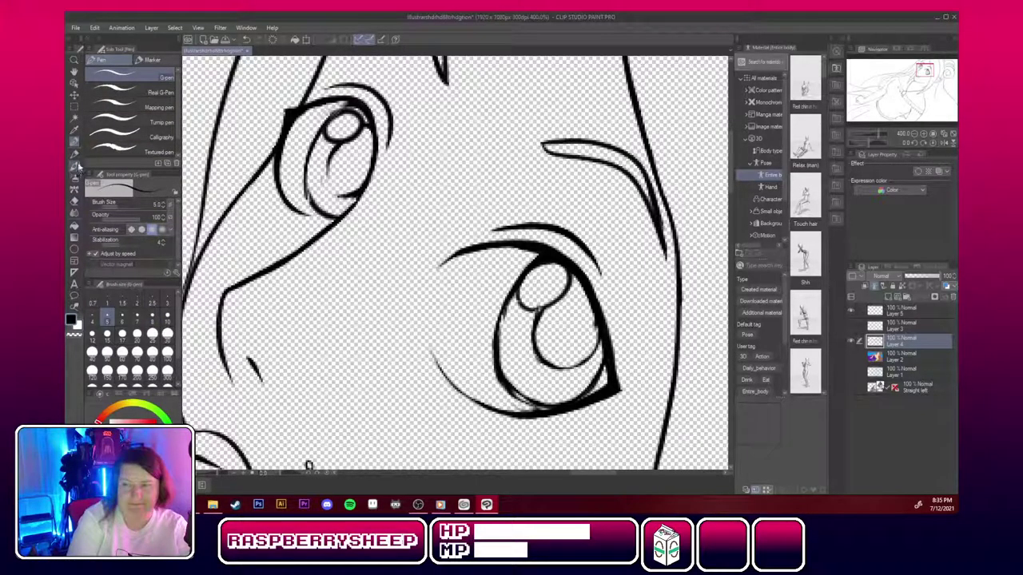
left_click(76, 156)
left_click(76, 141)
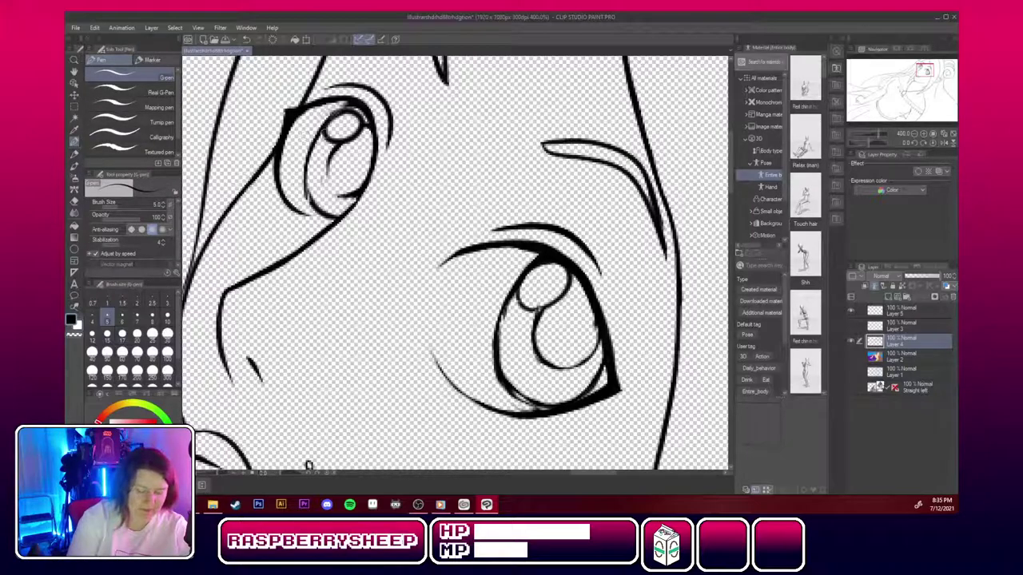
mouse_move(353, 105)
left_mouse_down()
mouse_move(320, 133)
mouse_move(309, 170)
mouse_move(323, 214)
left_mouse_up()
left_click_drag(311, 151, 308, 201)
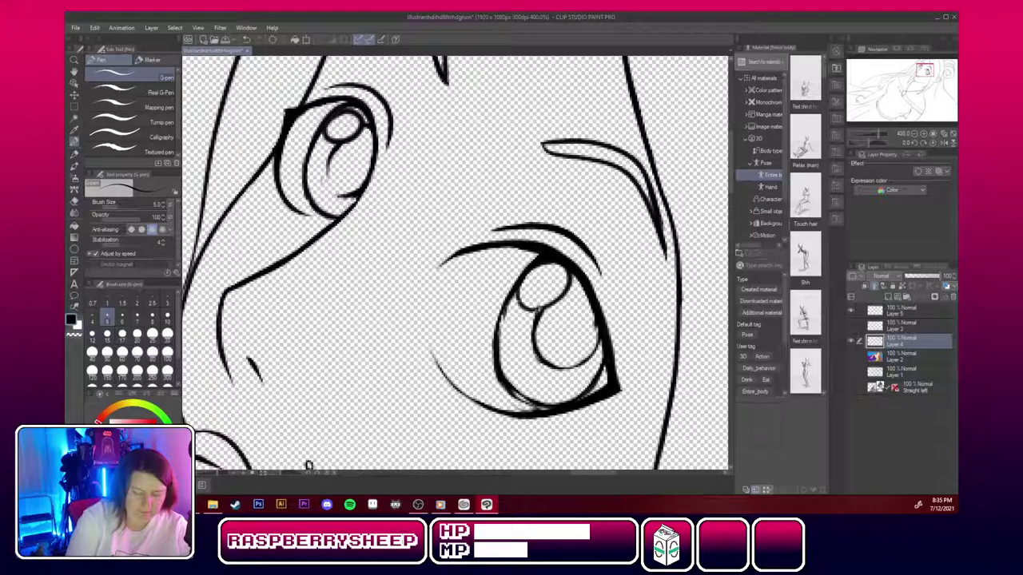
mouse_move(336, 150)
left_mouse_down()
mouse_move(330, 175)
mouse_move(340, 149)
left_mouse_up()
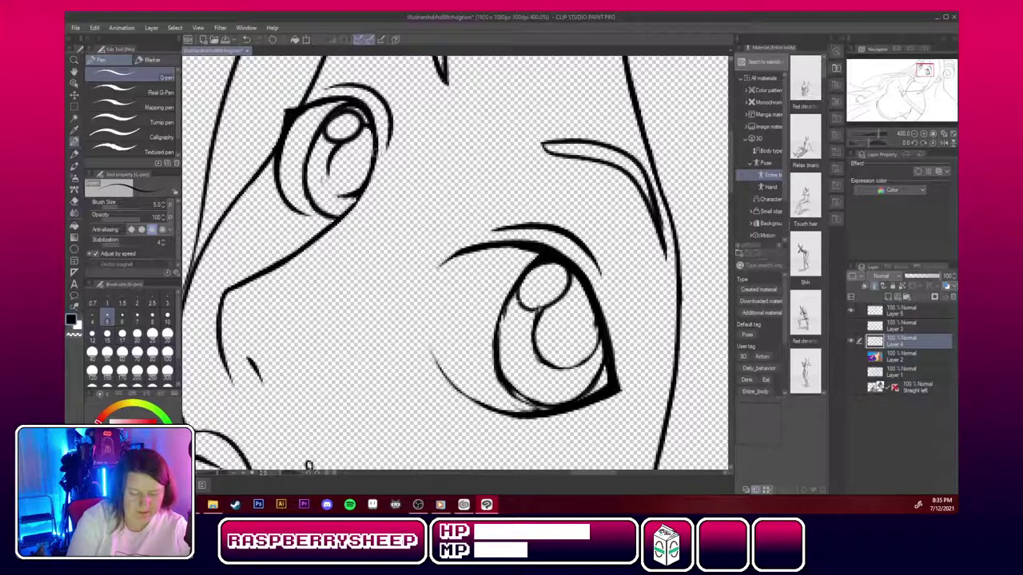
Erase the larger eye's lower pupil curve, then re-ink its iris outline and the outer pupil stroke with the G-pen.
left_click(73, 200)
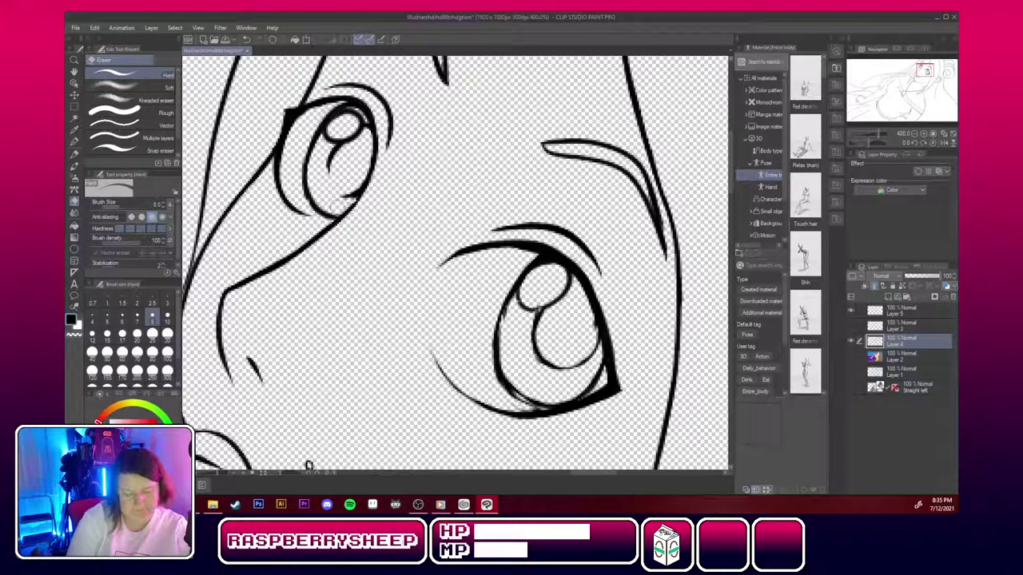
mouse_move(552, 364)
left_mouse_down()
mouse_move(561, 368)
mouse_move(537, 355)
left_mouse_up()
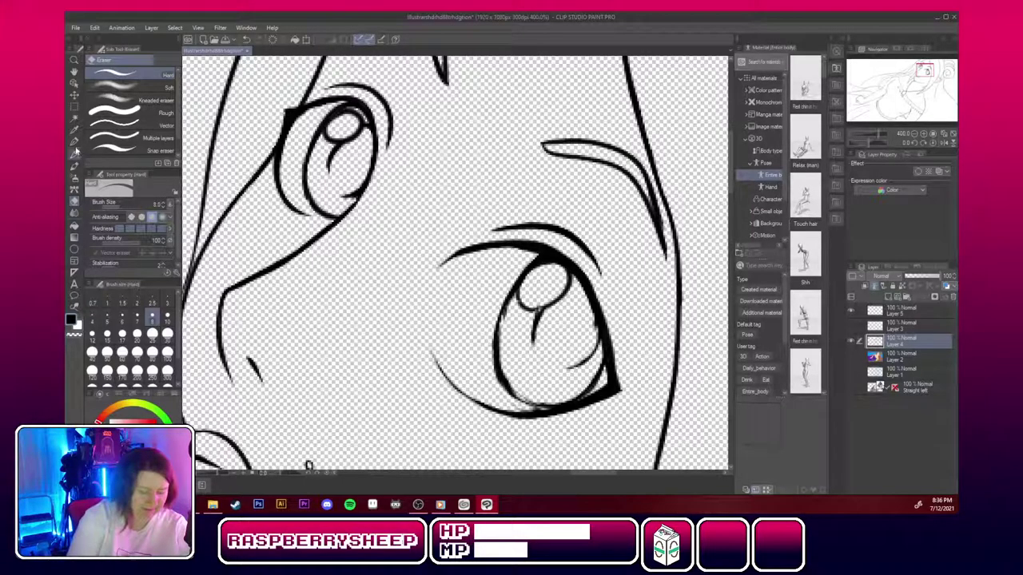
left_click(75, 142)
mouse_move(511, 297)
left_mouse_down()
mouse_move(494, 349)
mouse_move(506, 309)
left_mouse_up()
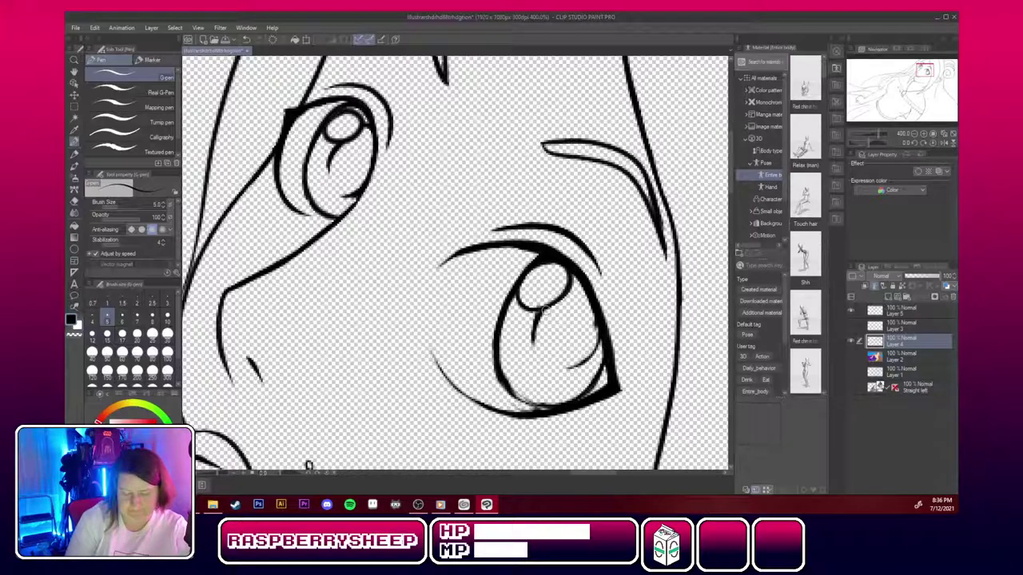
mouse_move(501, 370)
left_mouse_down()
mouse_move(554, 407)
mouse_move(540, 409)
mouse_move(568, 405)
mouse_move(552, 410)
mouse_move(604, 359)
left_mouse_up()
mouse_move(581, 397)
left_mouse_down()
mouse_move(601, 371)
mouse_move(581, 396)
mouse_move(546, 407)
mouse_move(517, 399)
mouse_move(499, 373)
left_mouse_up()
mouse_move(600, 326)
left_mouse_down()
mouse_move(587, 358)
mouse_move(564, 364)
mouse_move(601, 326)
mouse_move(590, 356)
mouse_move(562, 366)
mouse_move(588, 358)
left_mouse_up()
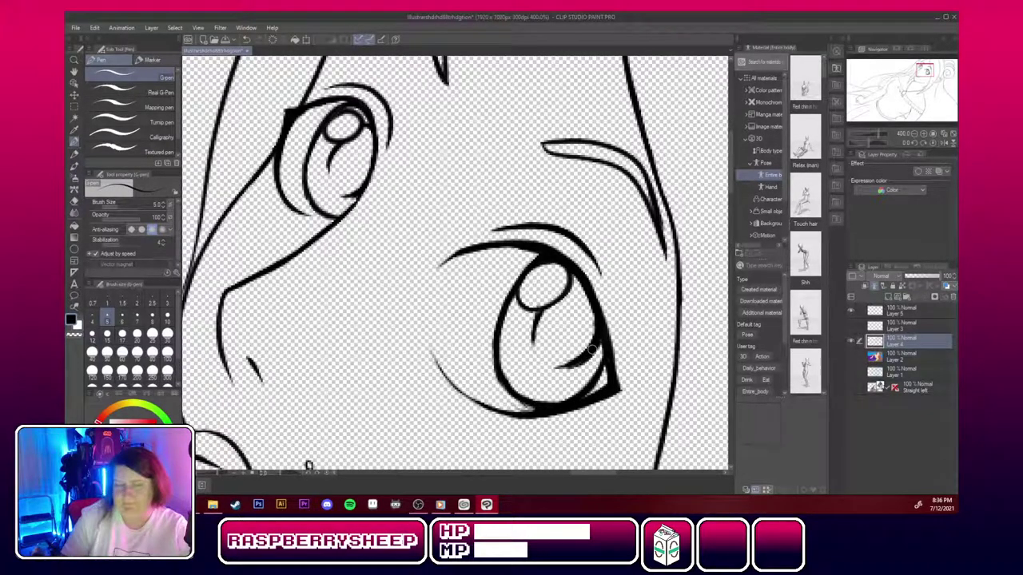
Clean up the larger eye's outer pupil stroke, then extend and fill the outer lash corners of both eyes.
left_click(75, 201)
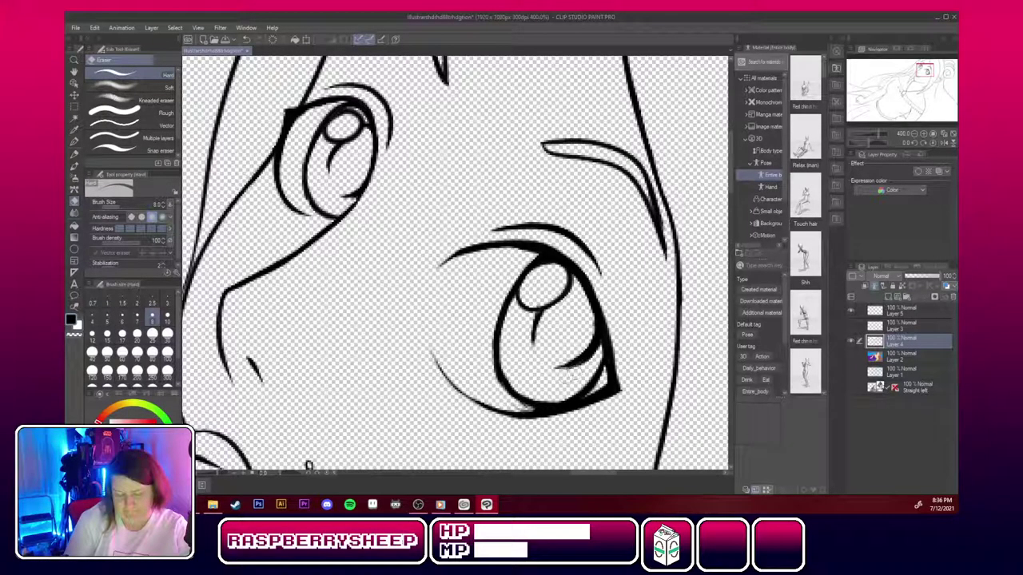
mouse_move(569, 378)
left_mouse_down()
mouse_move(599, 350)
mouse_move(568, 372)
left_mouse_up()
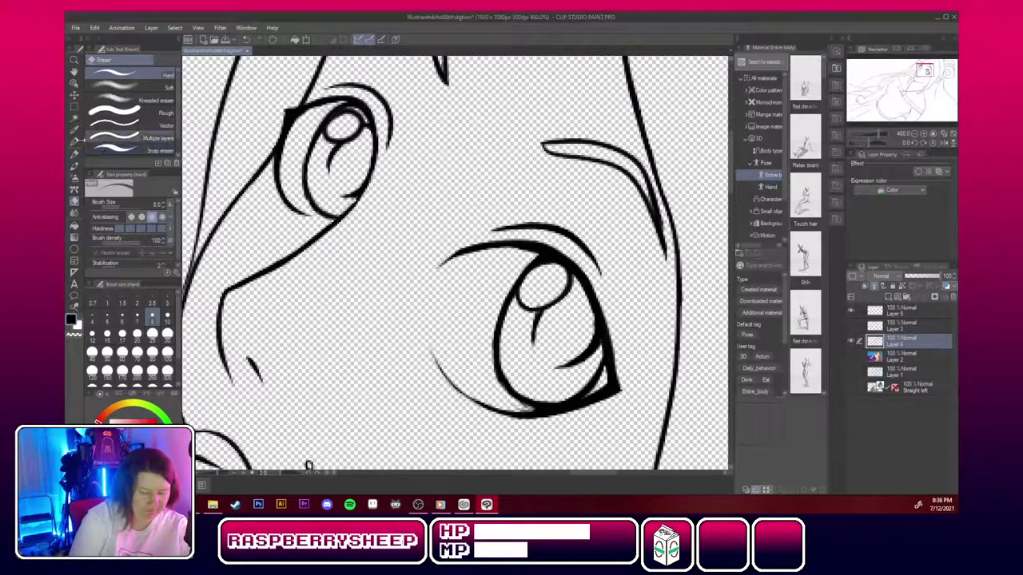
left_click(74, 142)
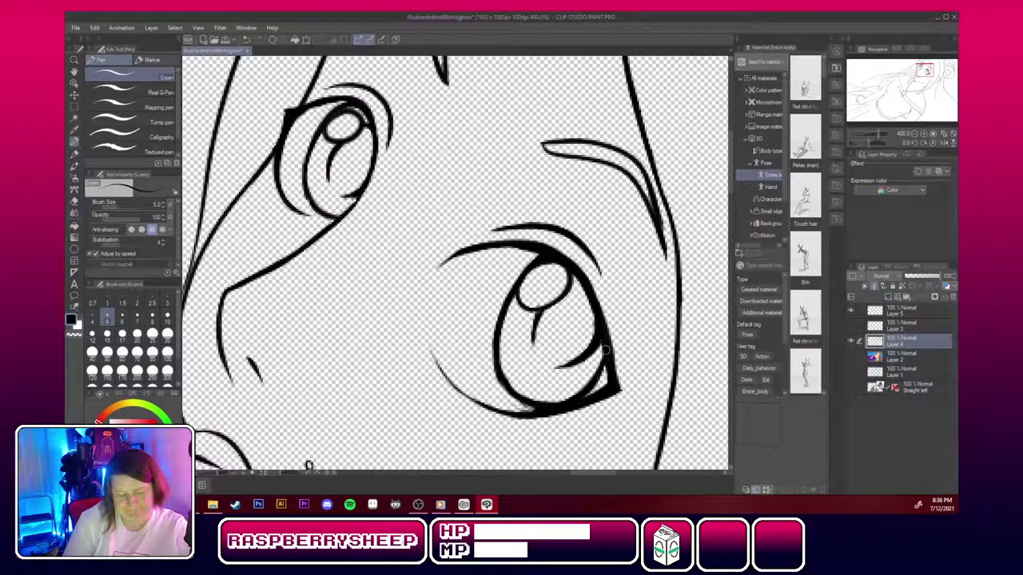
left_click_drag(607, 334, 626, 389)
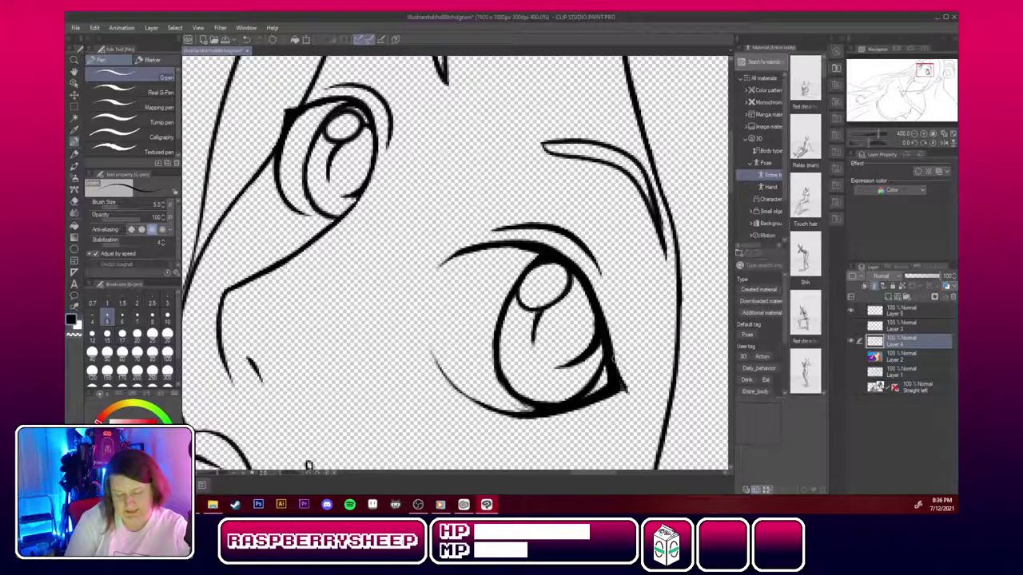
mouse_move(605, 335)
left_mouse_down()
mouse_move(620, 393)
mouse_move(595, 403)
mouse_move(623, 393)
mouse_move(531, 437)
mouse_move(561, 412)
mouse_move(530, 415)
mouse_move(561, 414)
mouse_move(526, 406)
left_mouse_up()
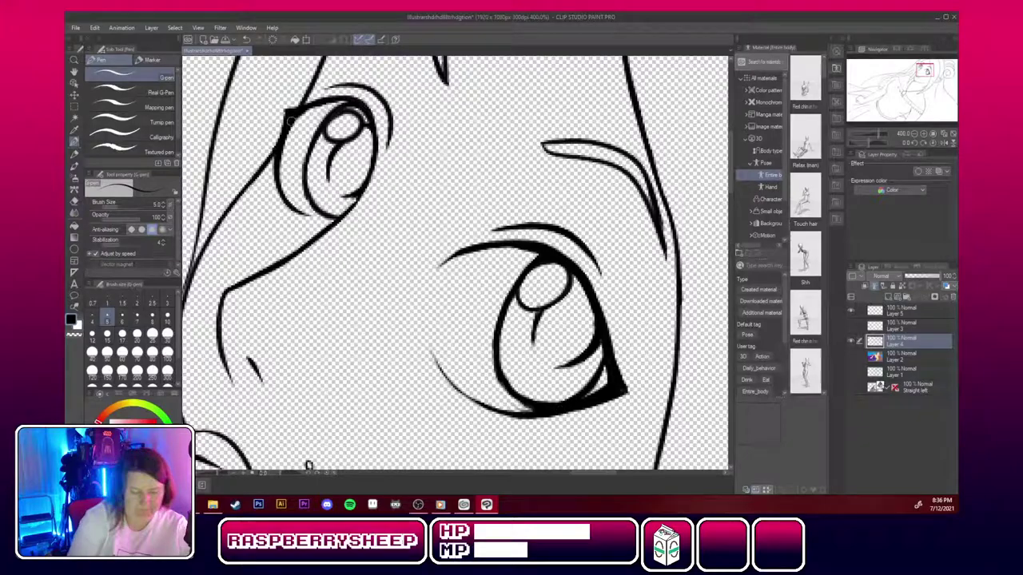
mouse_move(285, 127)
left_mouse_down()
mouse_move(282, 143)
mouse_move(282, 133)
left_mouse_up()
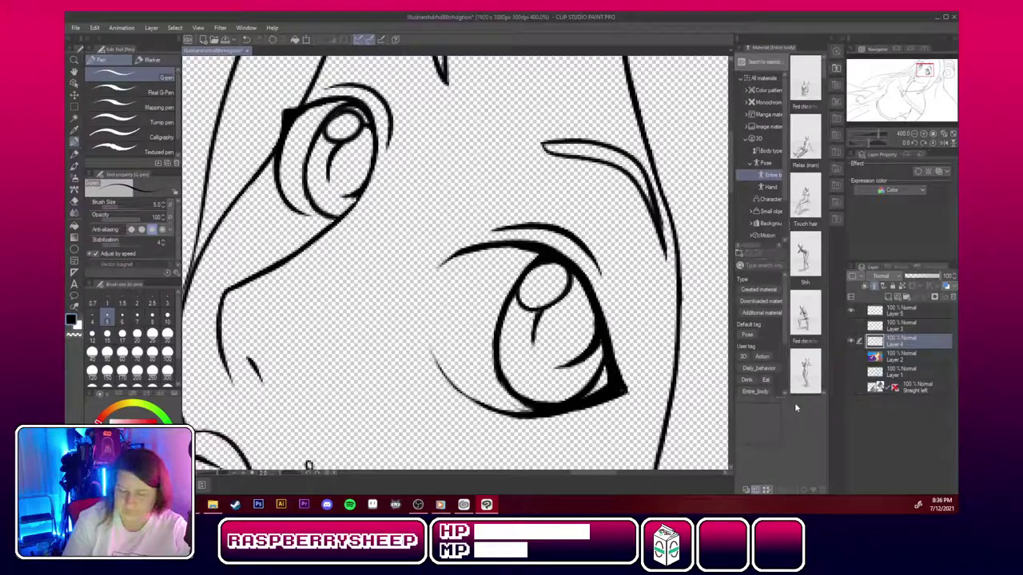
Zoom out to 66.7% and examine the re-inked eyes against the whole illustration.
left_click(915, 135)
left_click(916, 135)
left_click(915, 135)
left_click(916, 135)
left_click(915, 134)
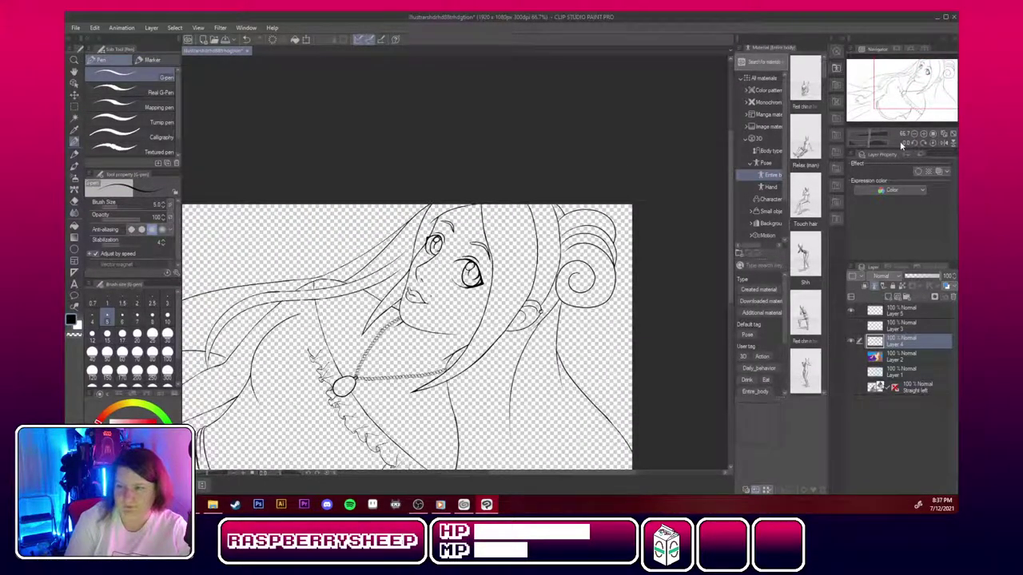
left_click_drag(903, 83, 874, 108)
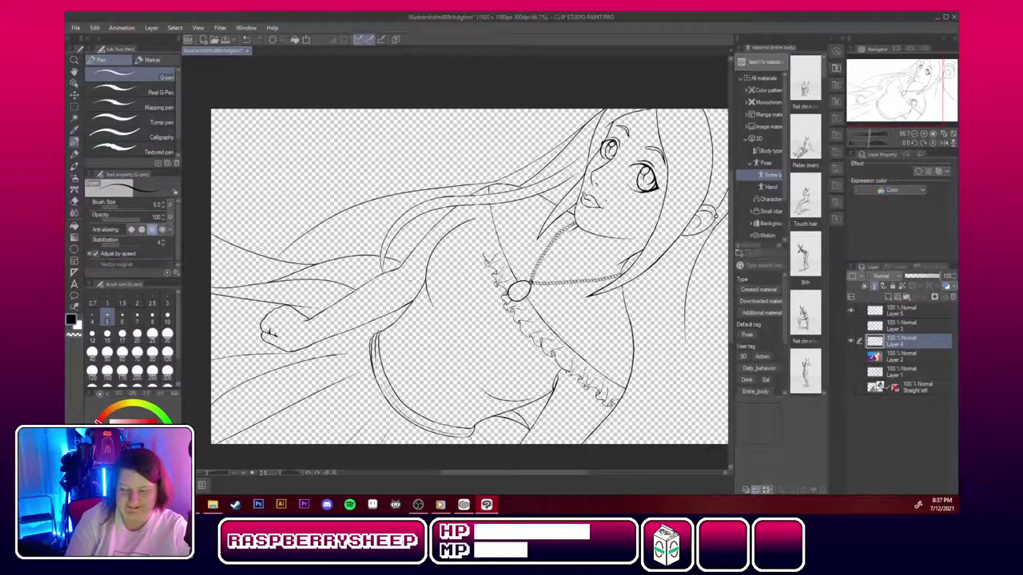
mouse_move(914, 103)
left_mouse_down()
mouse_move(936, 110)
mouse_move(914, 104)
left_mouse_up()
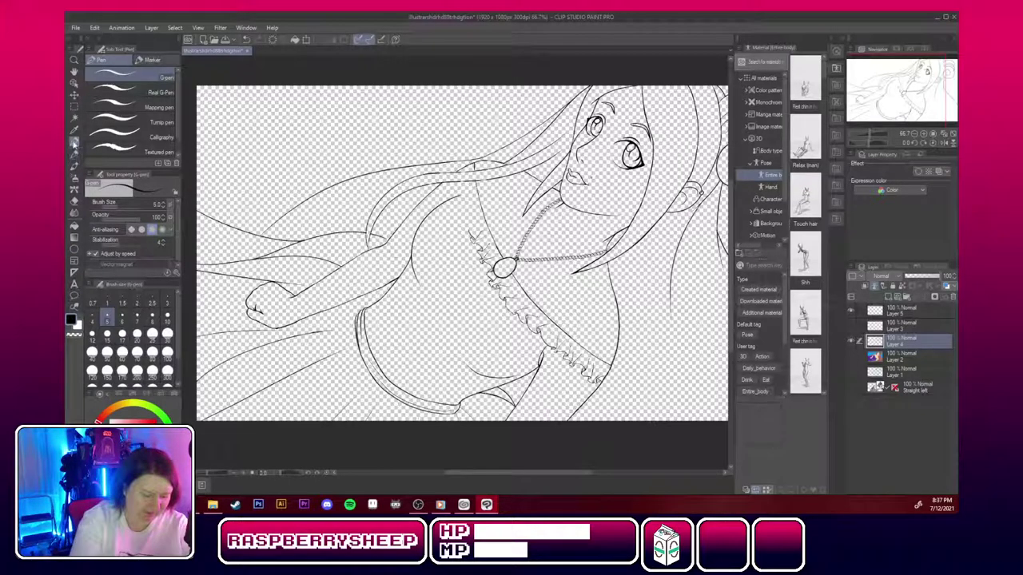
Pick the Simple frill clothing brush, test strokes along the upper neckline at sizes 80 and 60, undo them, and set the size to 70.
left_click(77, 192)
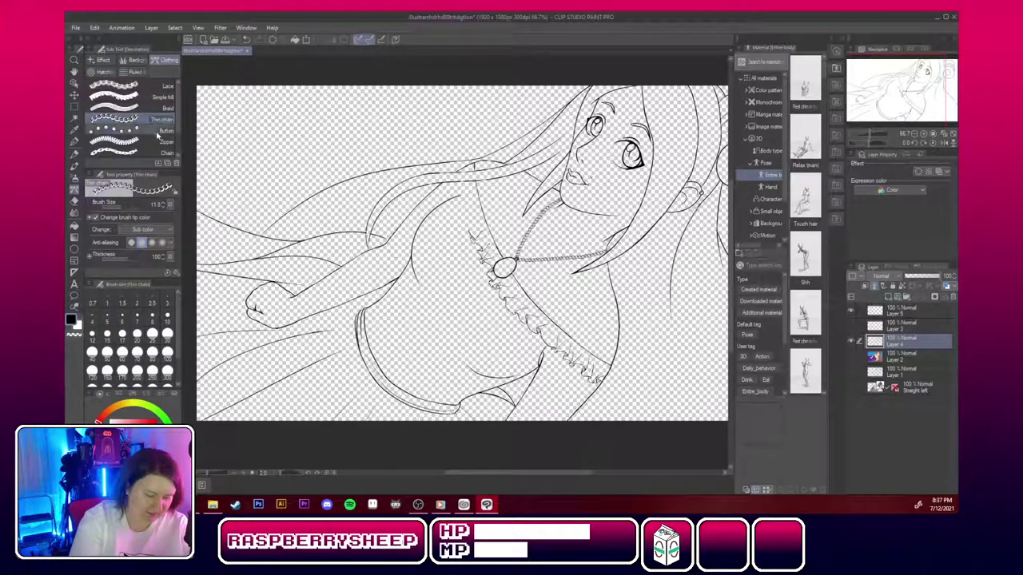
left_click(163, 98)
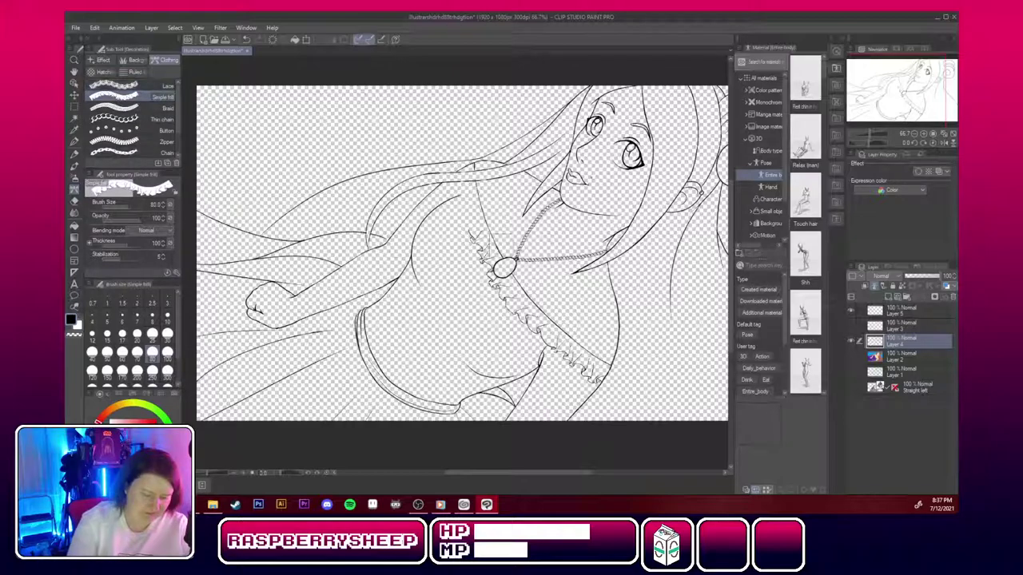
mouse_move(469, 158)
left_mouse_down()
mouse_move(475, 190)
mouse_move(461, 224)
mouse_move(487, 260)
left_mouse_up()
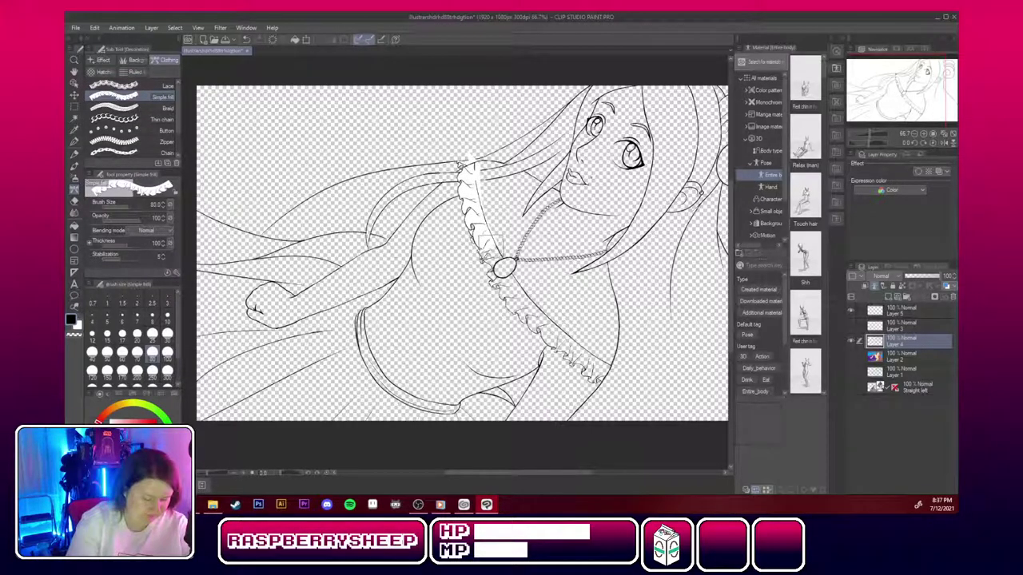
key("ctrl+z")
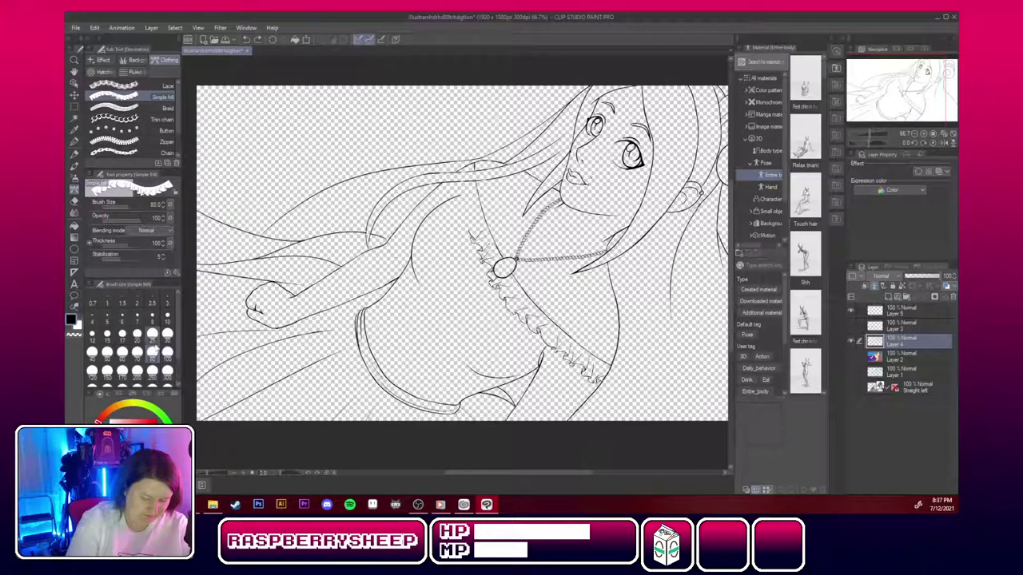
left_click(136, 352)
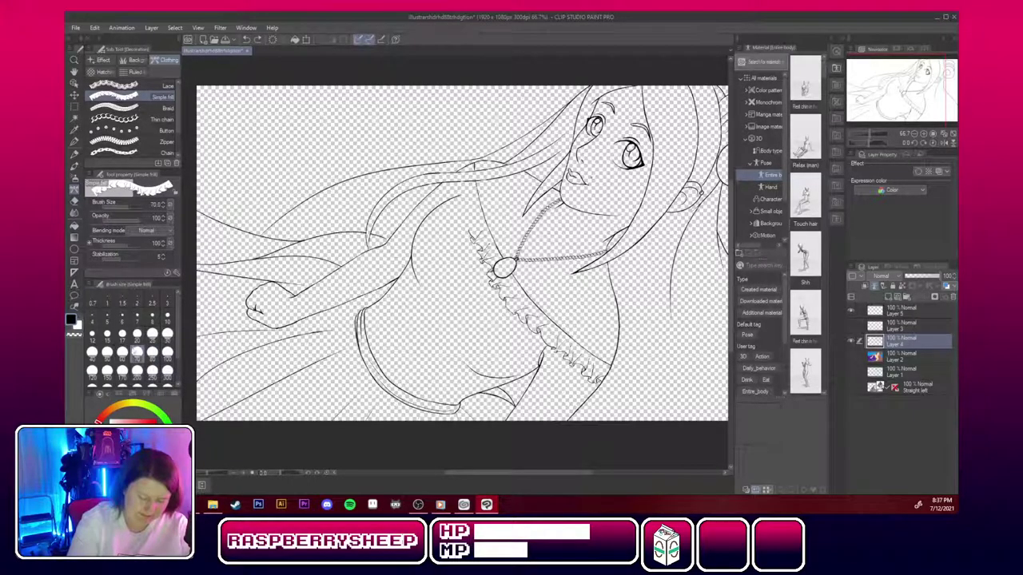
left_click(122, 353)
left_click_drag(468, 166, 492, 264)
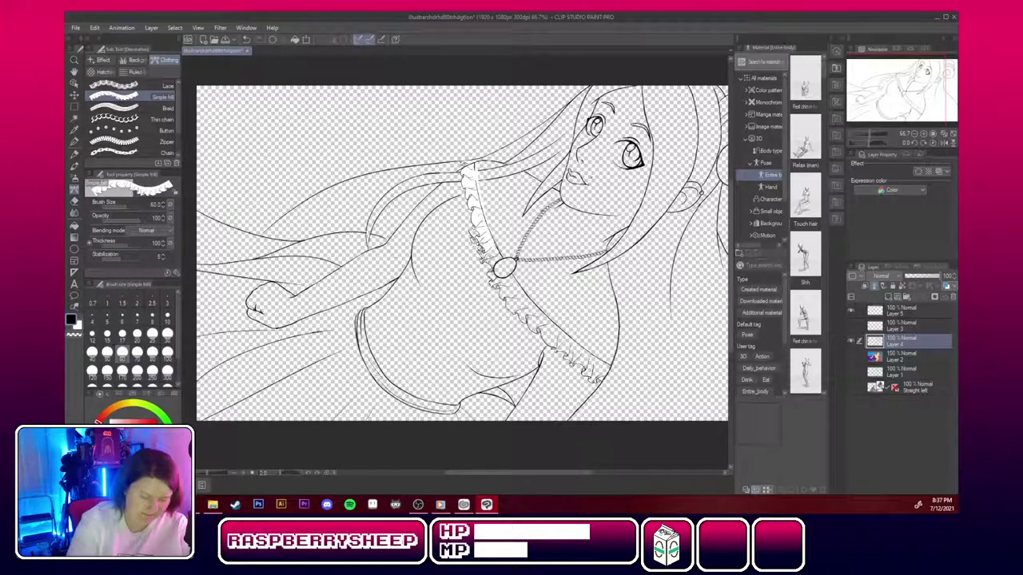
key("ctrl+z")
left_click(137, 352)
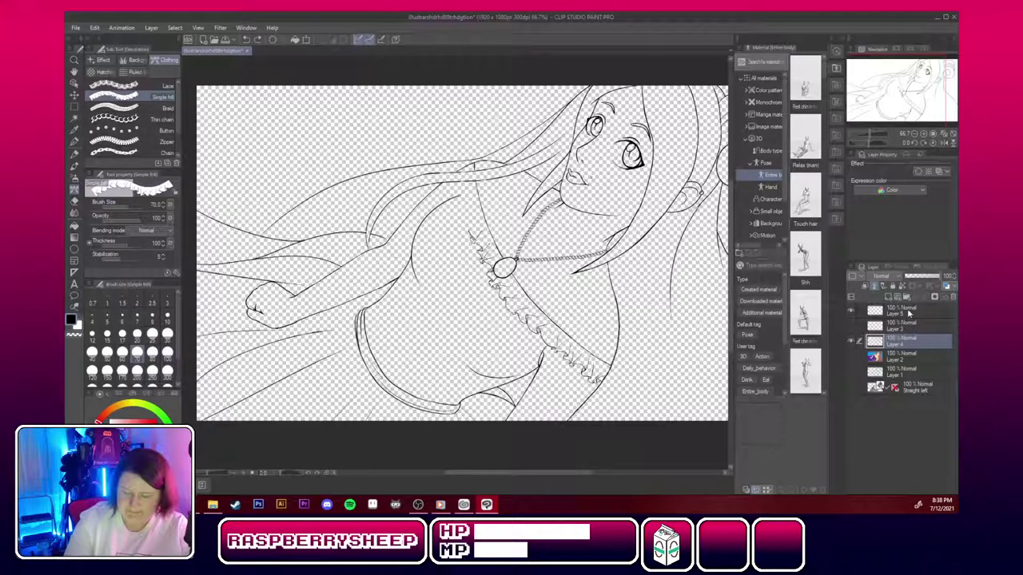
Draw a size 70 frill along the upper neckline on Layer 5 and inspect the neckline up close at 400%.
left_click(909, 314)
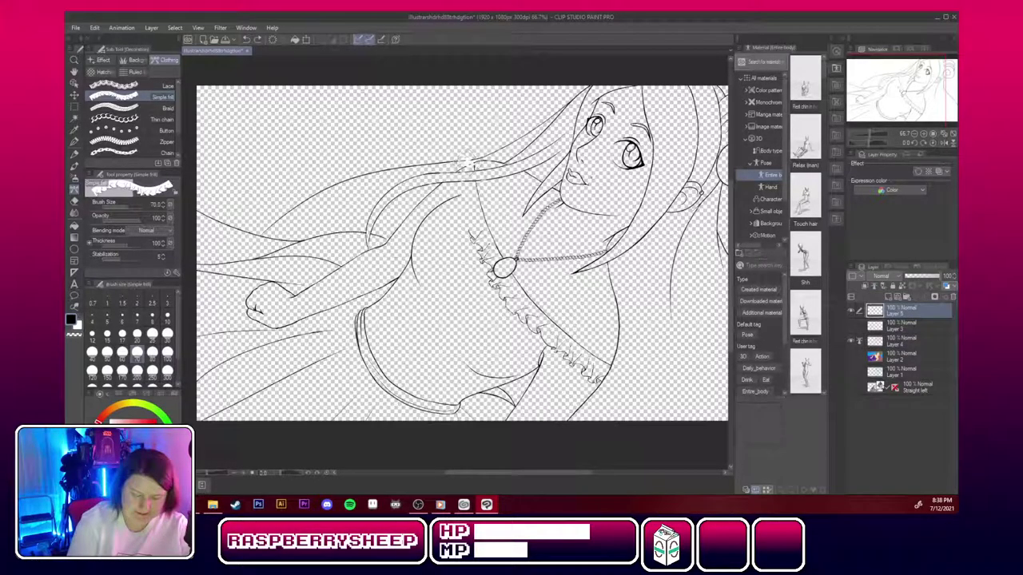
mouse_move(463, 160)
left_mouse_down()
mouse_move(479, 230)
mouse_move(494, 246)
left_mouse_up()
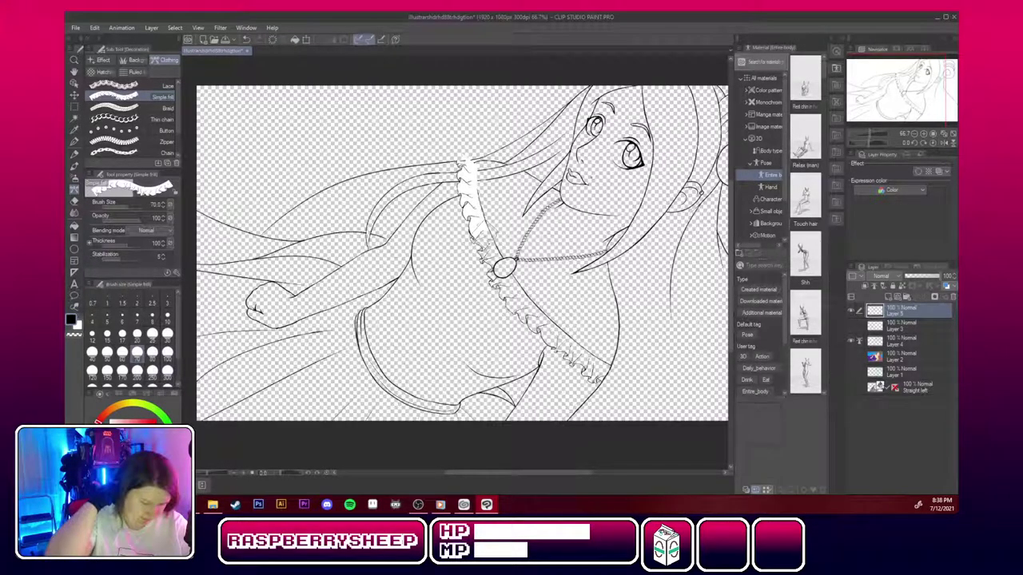
left_click(924, 135)
left_click(924, 135)
left_click(924, 134)
left_click_drag(911, 99, 909, 90)
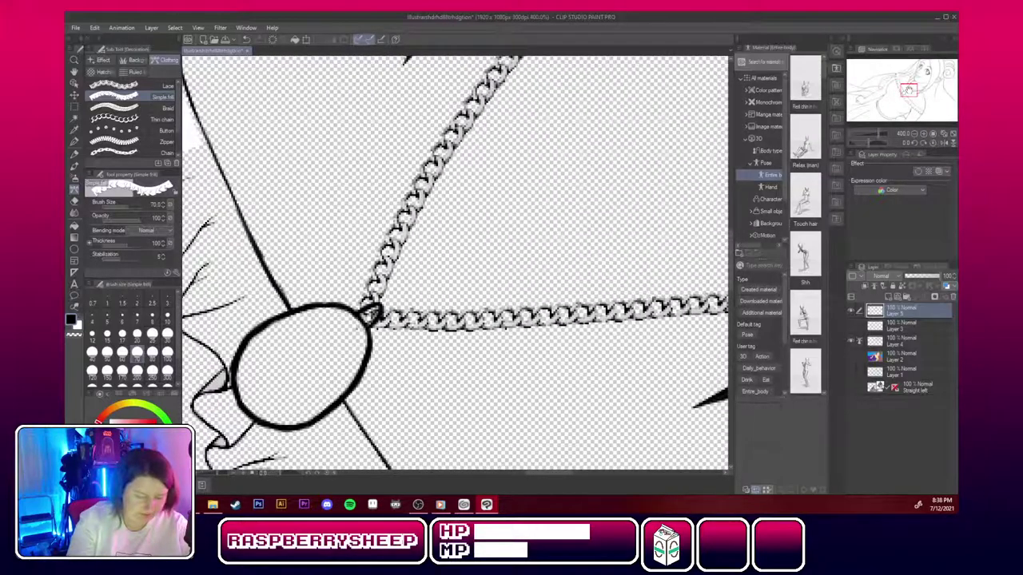
Set the frill brush's blending mode to Multiply and undo the frill just drawn on the upper neckline.
left_click(162, 231)
left_click(149, 259)
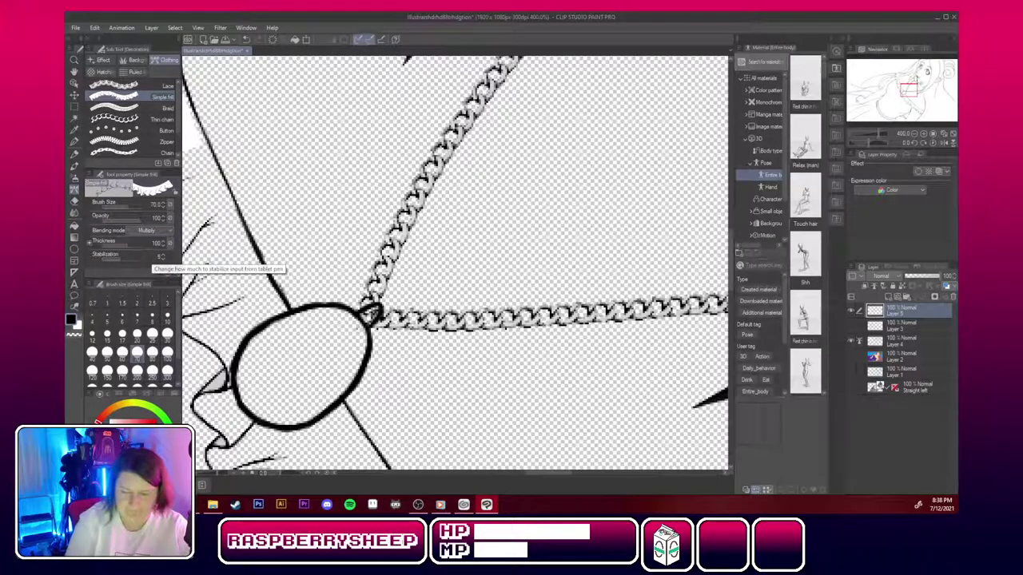
left_click_drag(896, 83, 900, 81)
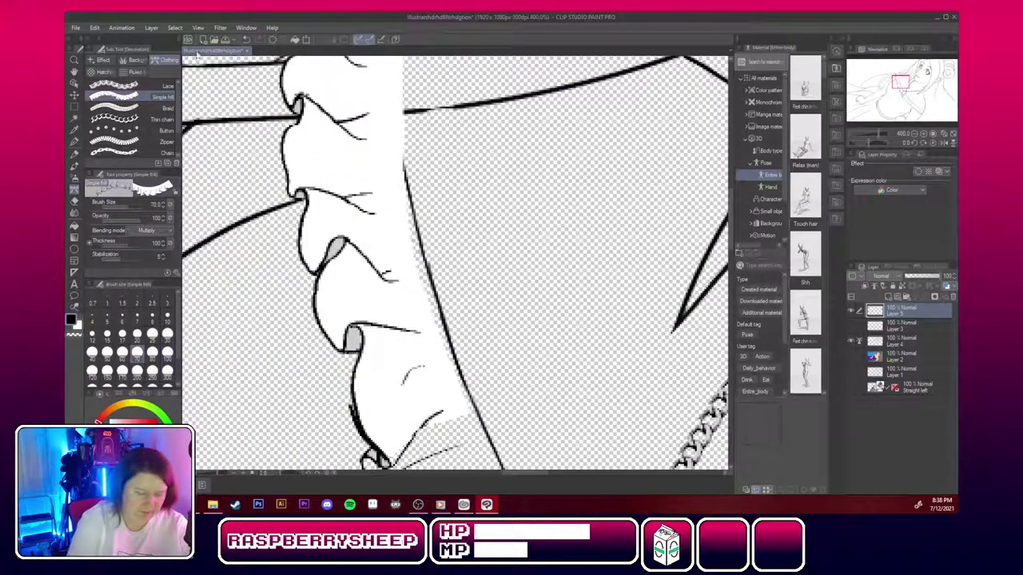
left_click(248, 40)
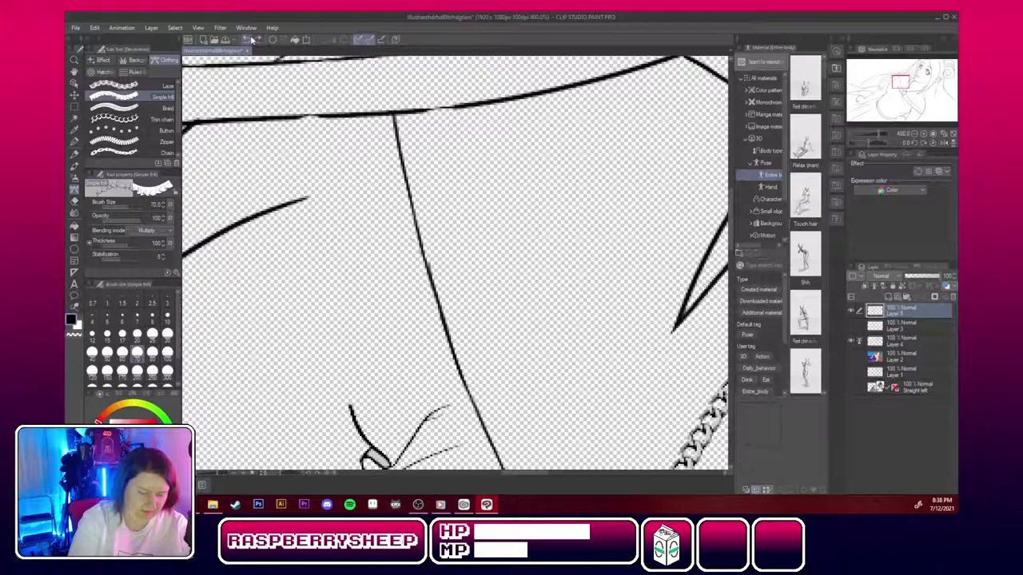
Draw the frill along the upper neckline, undo it, and redraw it from the hair strand to the existing frill above the brooch.
left_click(914, 135)
left_click(914, 135)
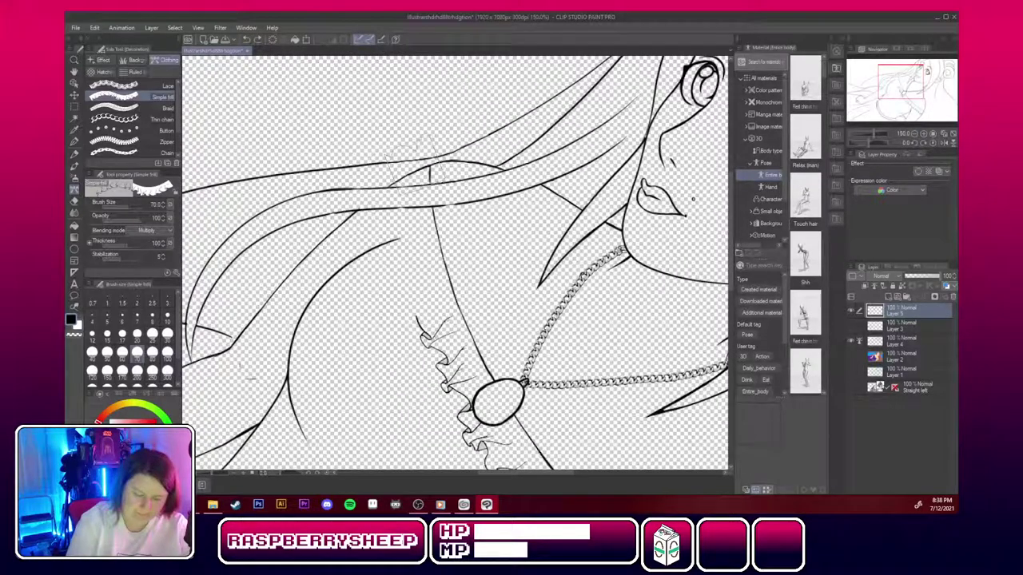
mouse_move(414, 162)
left_mouse_down()
mouse_move(412, 264)
mouse_move(451, 351)
left_mouse_up()
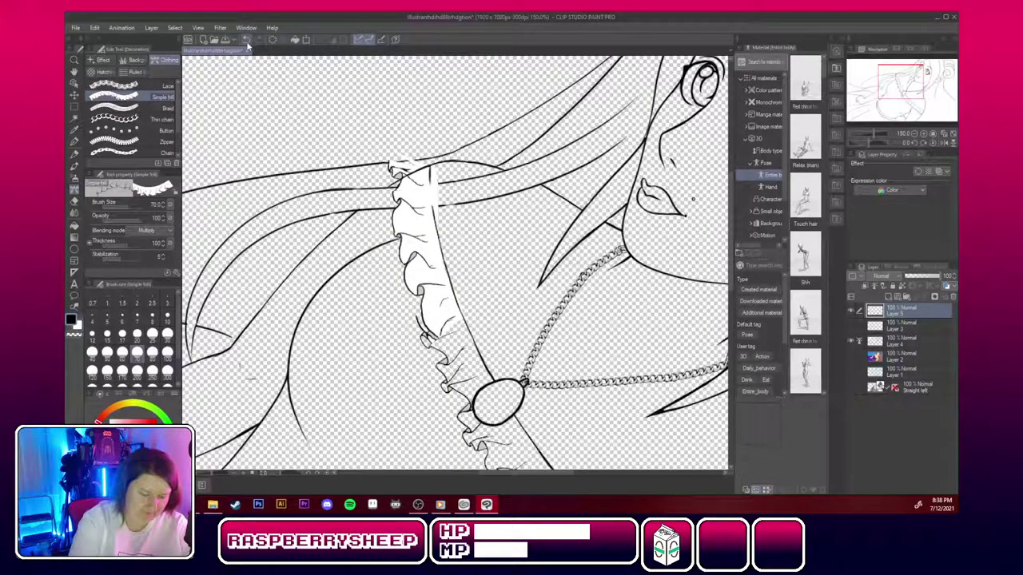
key("ctrl+z")
mouse_move(409, 164)
left_mouse_down()
mouse_move(416, 272)
mouse_move(451, 356)
left_mouse_up()
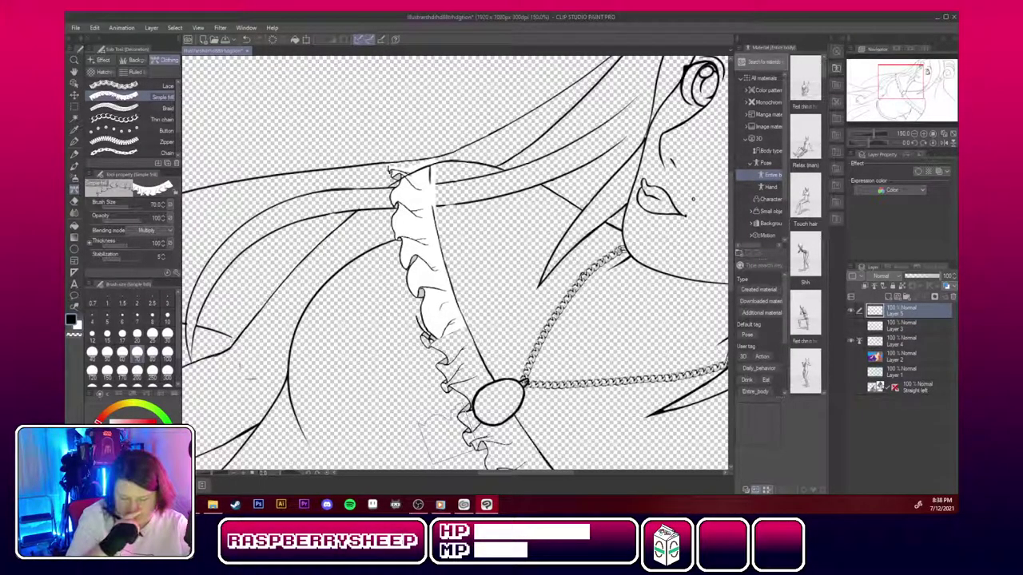
Set the frill brush's blending mode back to Normal.
left_click(164, 231)
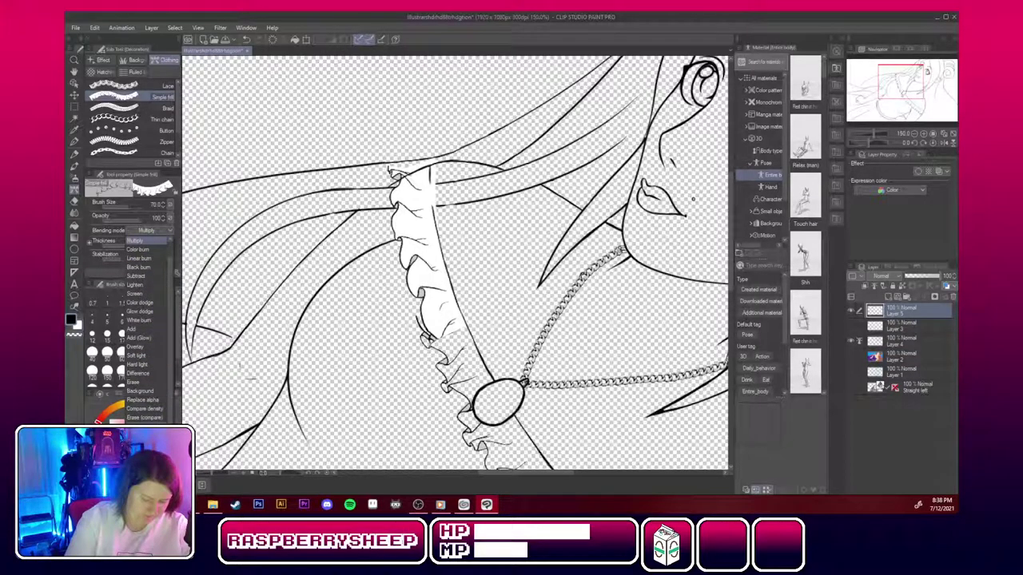
scroll(143, 336, "down", 3)
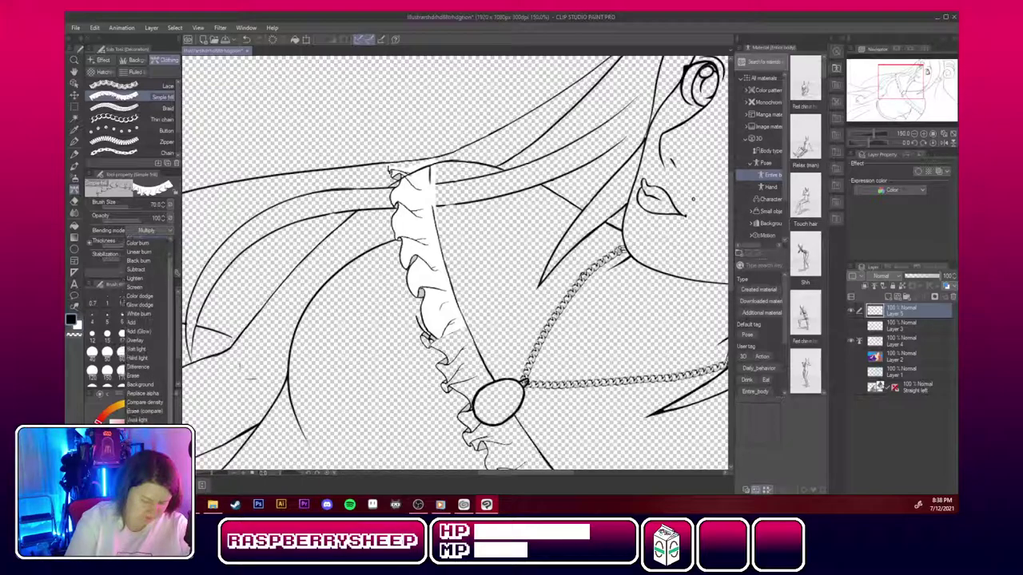
left_click_drag(173, 379, 173, 340)
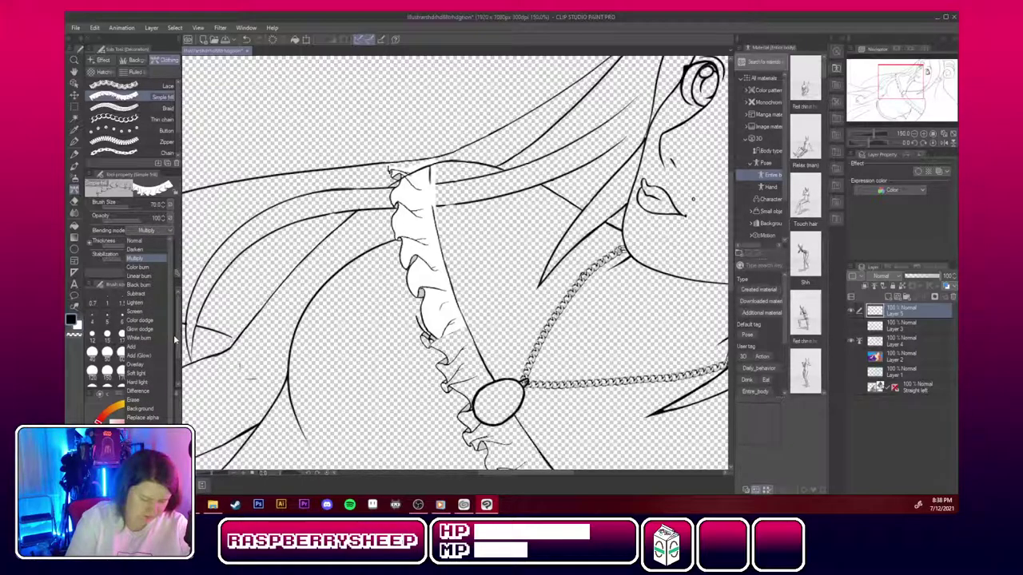
left_click(153, 242)
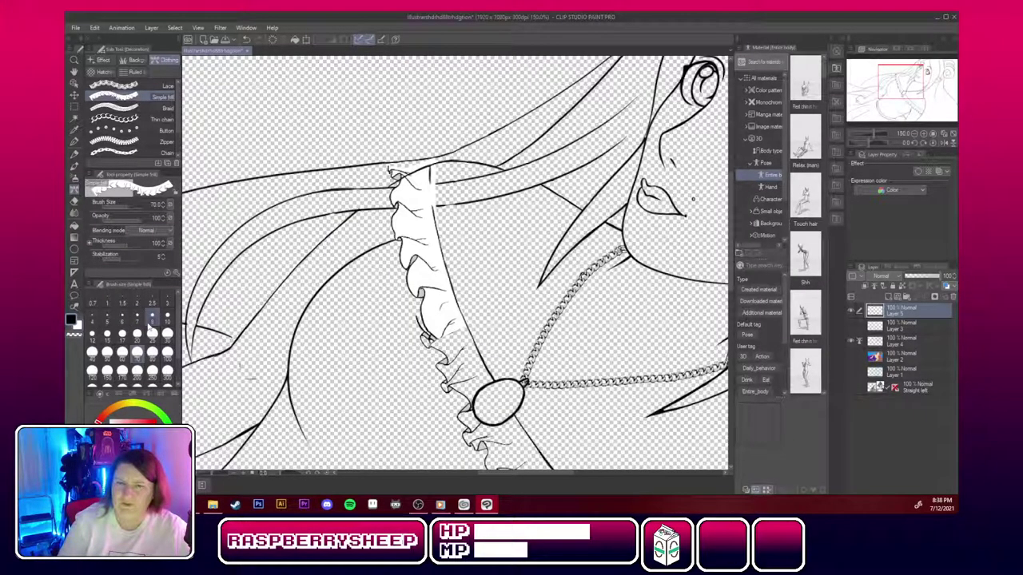
Auto-select the new frill's white fill on the editing layer, delete it, and clear the selection.
left_click(75, 118)
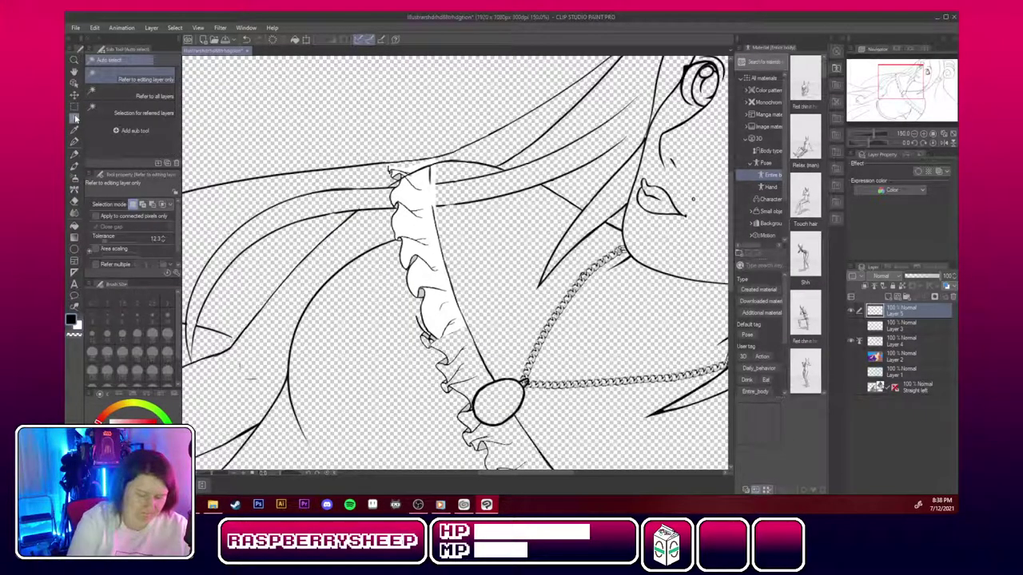
left_click(416, 228)
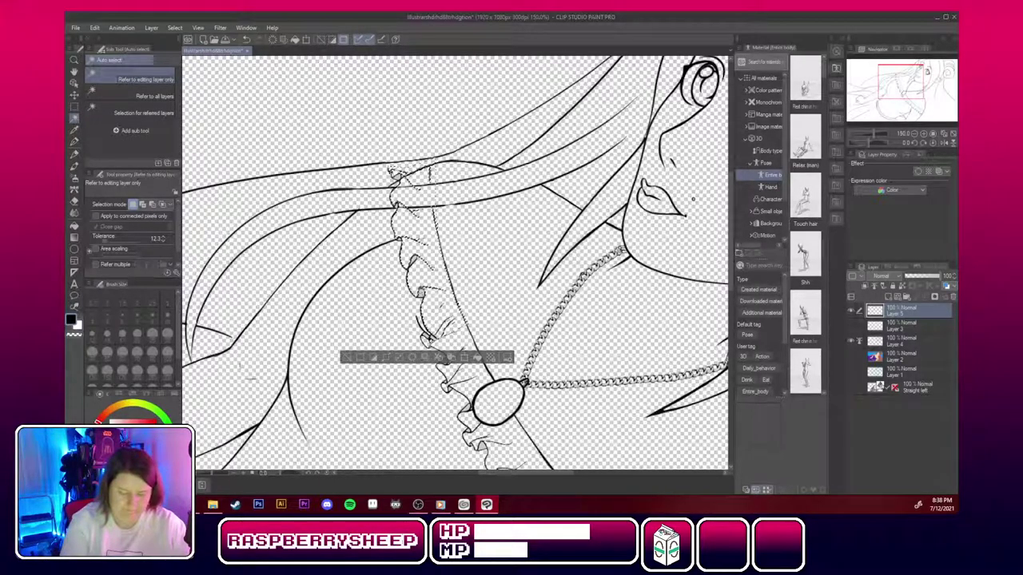
key("ctrl+z")
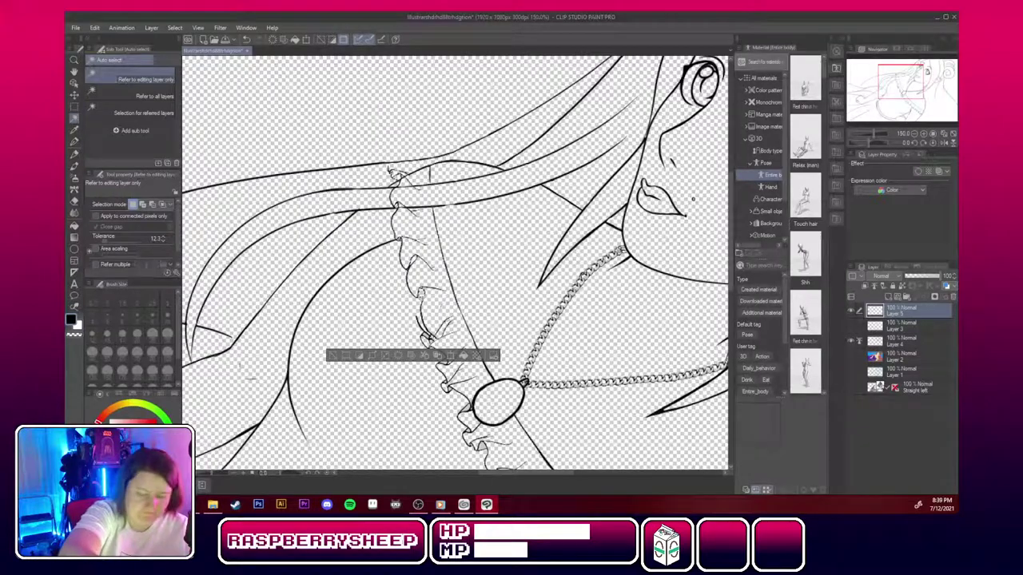
left_click(74, 141)
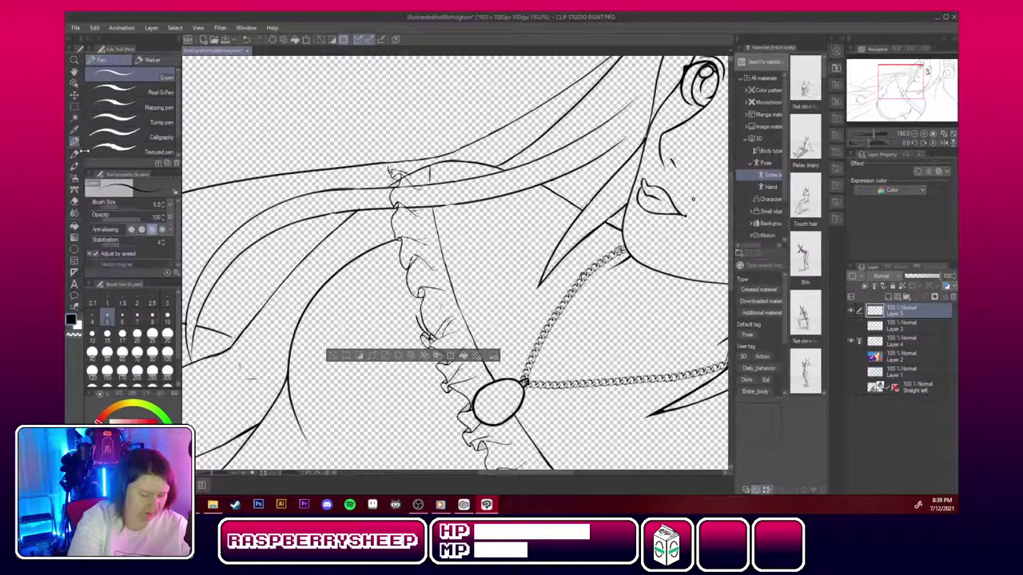
left_click(172, 28)
left_click(211, 52)
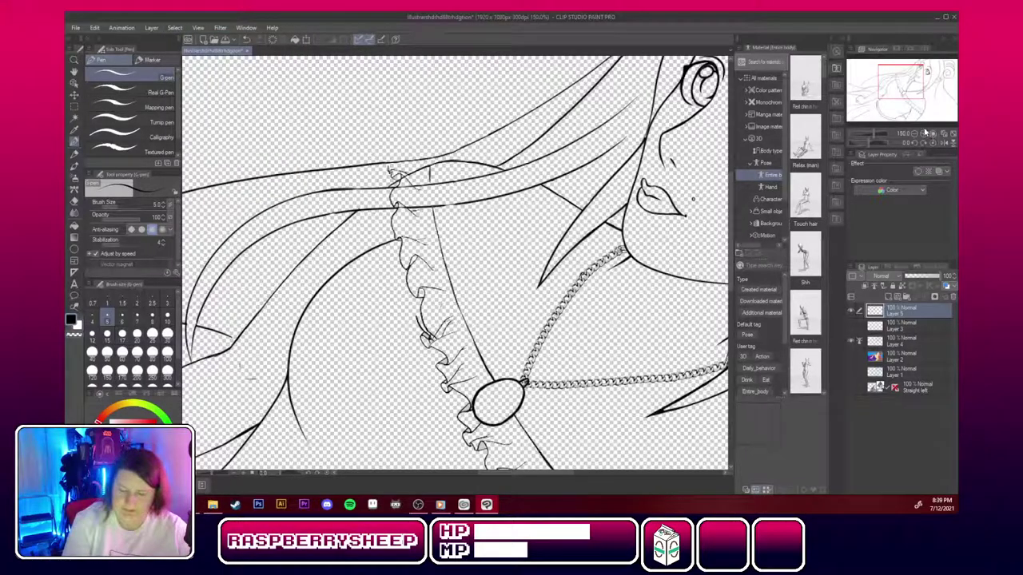
Ink a curved upper edge with the G-pen from the neckline's top end over the hair to the frill's outer tip.
left_click(923, 134)
left_click(924, 134)
left_click(924, 134)
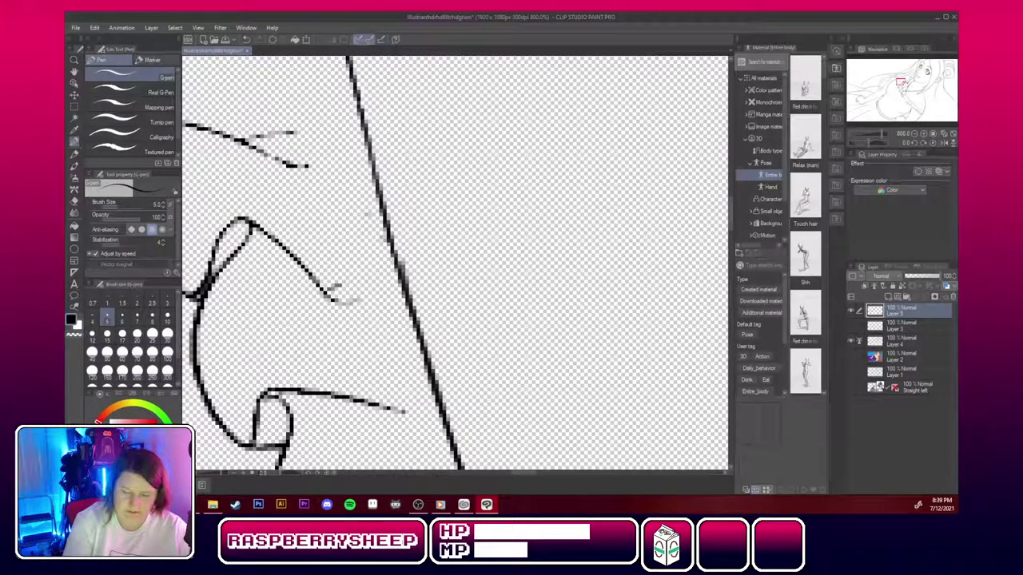
left_click_drag(900, 82, 897, 72)
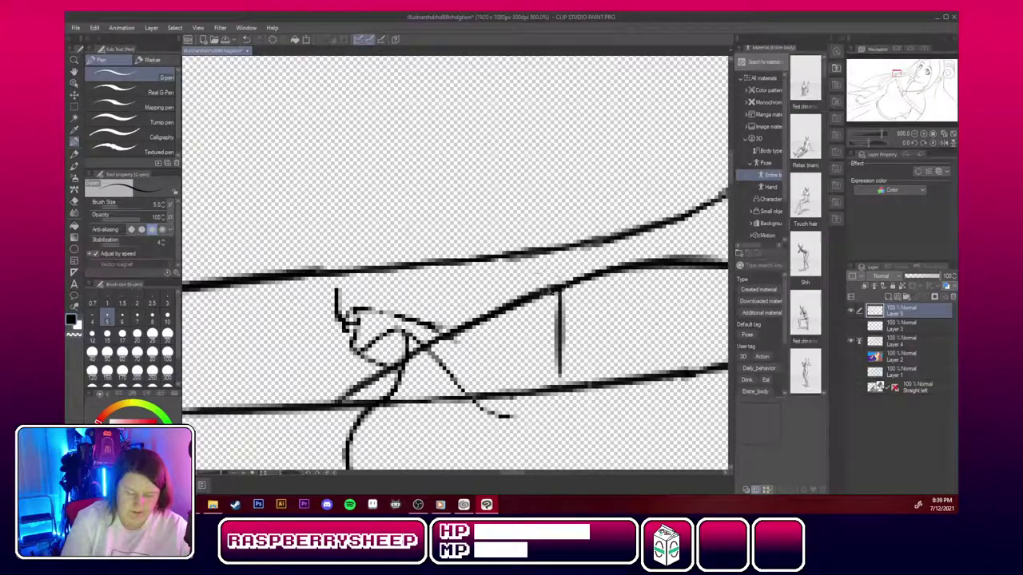
mouse_move(564, 292)
left_mouse_down()
mouse_move(480, 238)
mouse_move(393, 211)
mouse_move(552, 280)
left_mouse_up()
left_click_drag(363, 206, 334, 289)
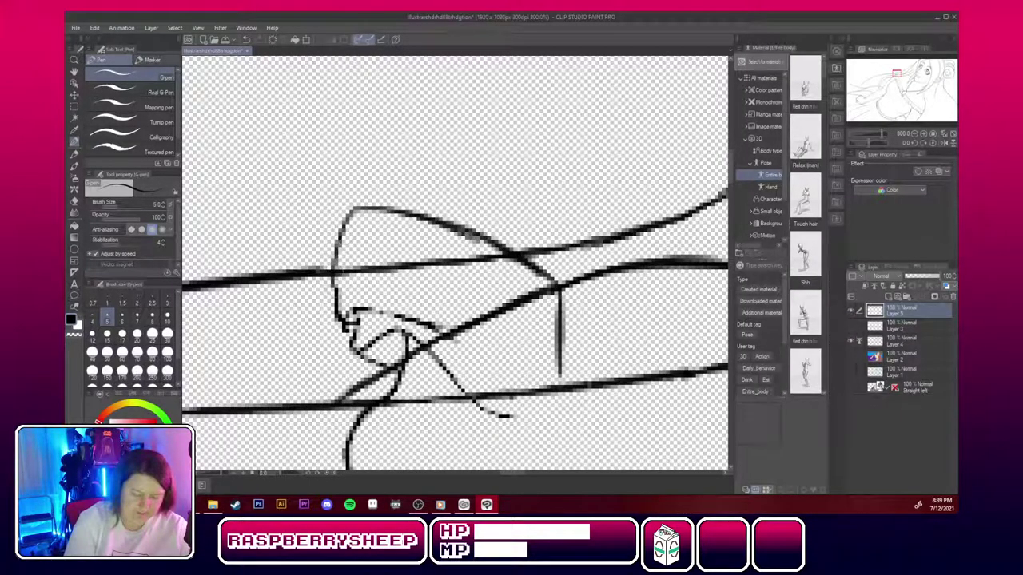
Thicken the outer edge and upper folds of the frill, and extend the neckline's vertical line down to the lower hair line.
left_click_drag(349, 225, 334, 312)
mouse_move(328, 271)
left_mouse_down()
mouse_move(344, 331)
mouse_move(430, 325)
left_mouse_up()
mouse_move(350, 315)
left_mouse_down()
mouse_move(354, 352)
mouse_move(347, 330)
mouse_move(406, 328)
mouse_move(385, 403)
left_mouse_up()
left_click_drag(558, 286, 558, 392)
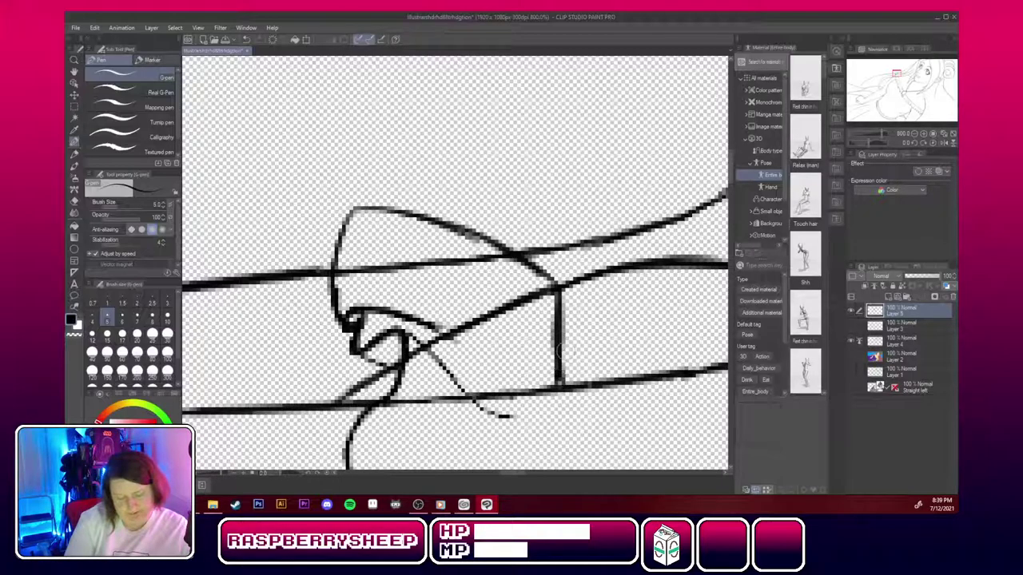
Erase the two upper hair lines that cross the frill's top with the Hard eraser, on Layer 5 and Layer 4.
left_click(74, 198)
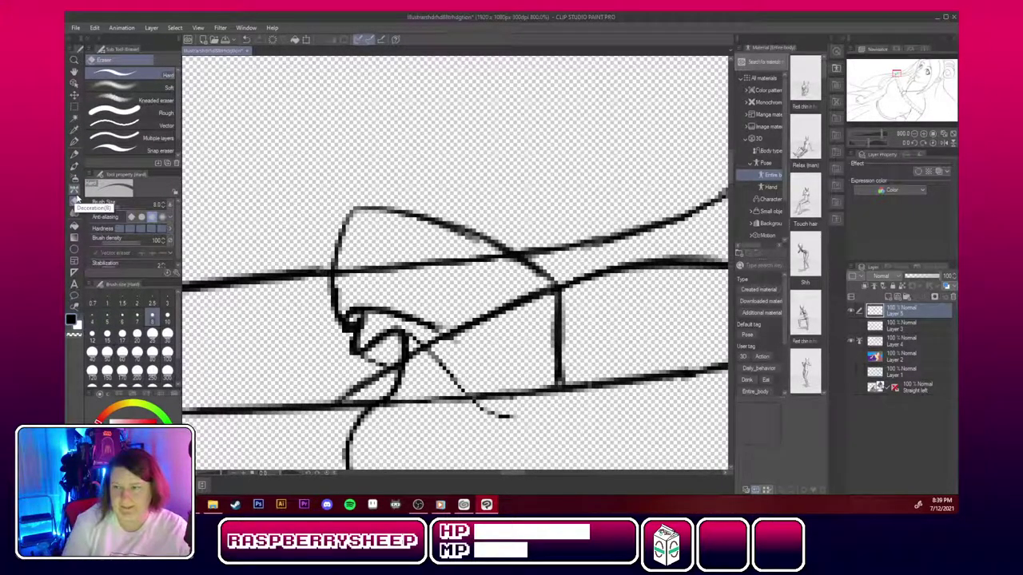
mouse_move(440, 336)
left_mouse_down()
mouse_move(419, 361)
mouse_move(414, 347)
mouse_move(462, 323)
mouse_move(492, 325)
mouse_move(509, 295)
mouse_move(551, 300)
left_mouse_up()
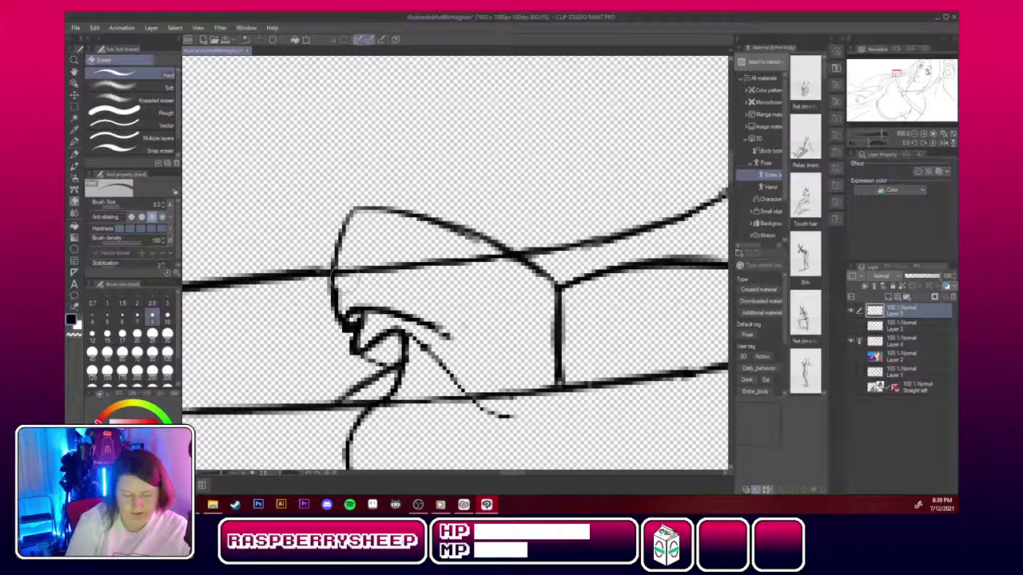
left_click(903, 342)
mouse_move(372, 270)
left_mouse_down()
mouse_move(468, 258)
mouse_move(499, 260)
left_mouse_up()
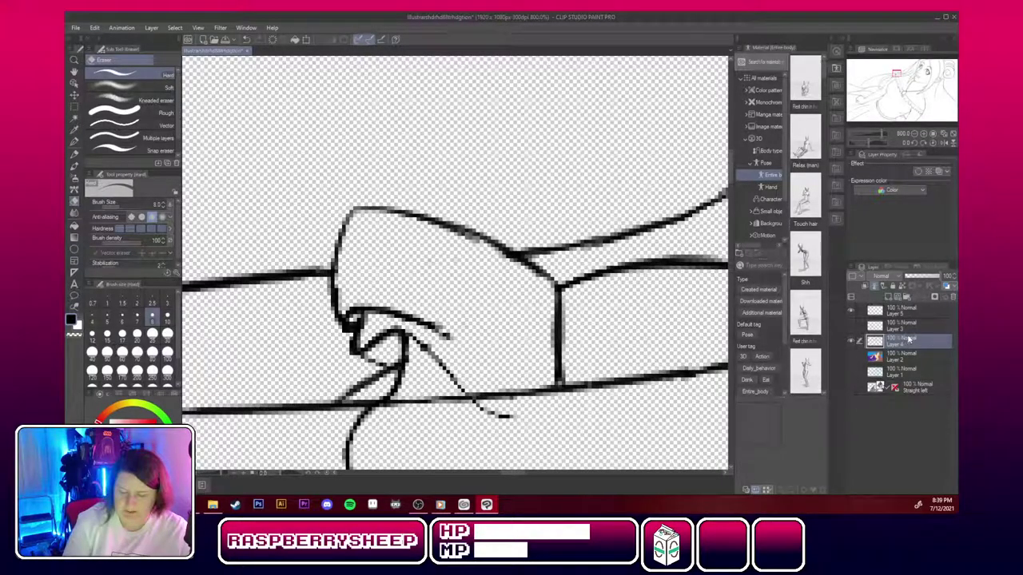
Move Layer 5 directly above Layer 4, merge it down, and erase the lower hair line crossing the frill.
left_click_drag(908, 312, 912, 326)
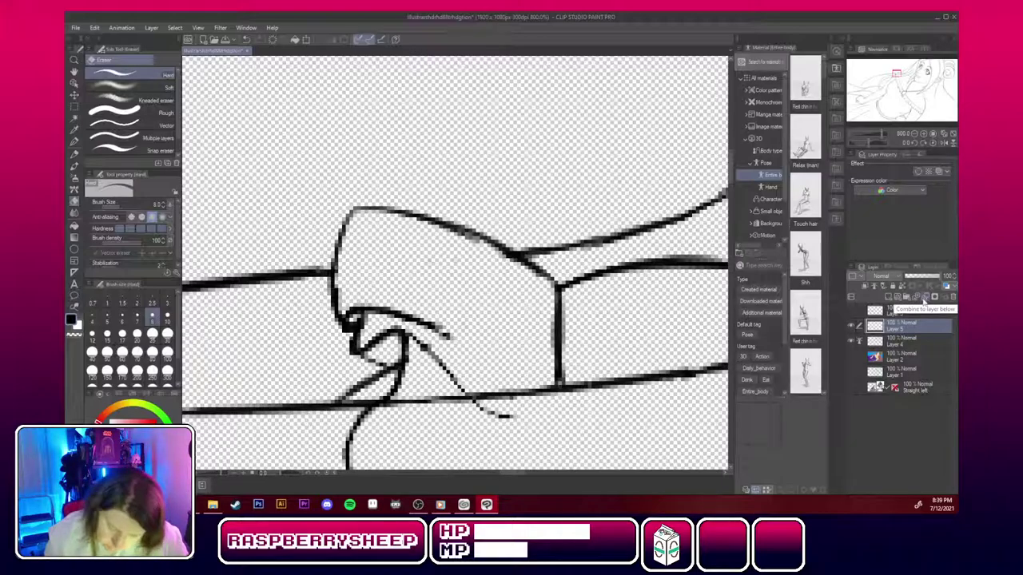
left_click(925, 299)
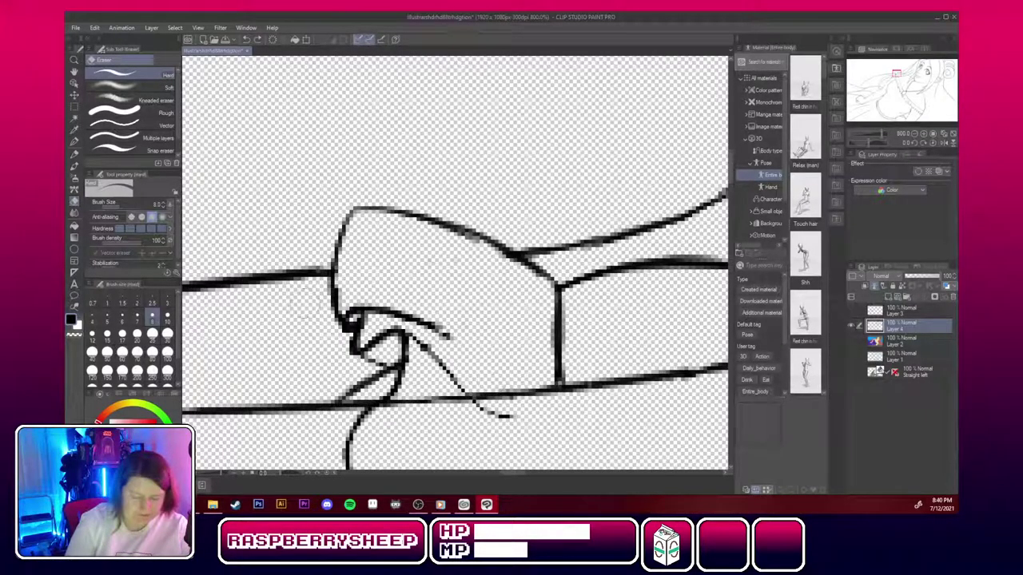
mouse_move(404, 404)
left_mouse_down()
mouse_move(386, 422)
mouse_move(417, 404)
mouse_move(432, 428)
mouse_move(432, 407)
mouse_move(456, 400)
mouse_move(464, 425)
mouse_move(460, 412)
mouse_move(498, 389)
mouse_move(484, 386)
mouse_move(545, 402)
left_mouse_up()
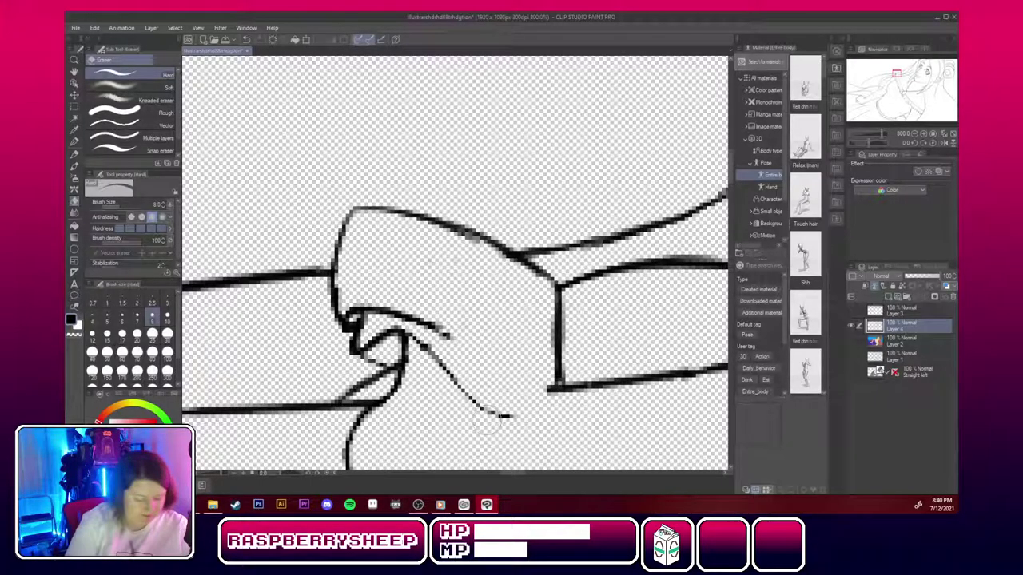
Undo the last erasures along the lower hair line crossing the frill.
key("ctrl+z")
key("ctrl+z")
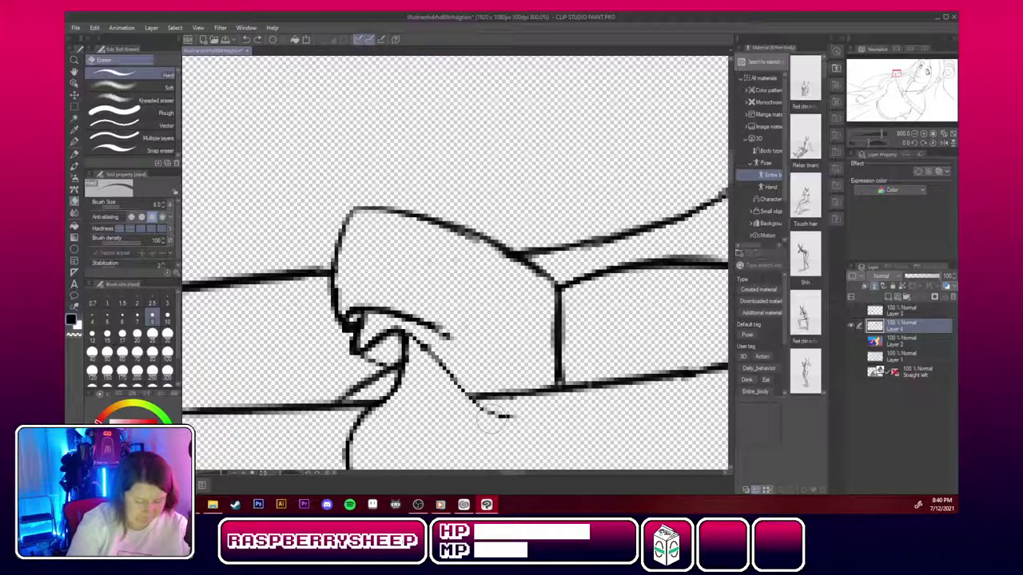
key("ctrl+z")
key("ctrl+z")
Erase the frill outline and folds lying between the two hair lines with the Hard eraser on Layer 4.
mouse_move(369, 440)
left_mouse_down()
mouse_move(360, 418)
mouse_move(384, 412)
mouse_move(399, 381)
mouse_move(427, 202)
mouse_move(487, 142)
left_mouse_up()
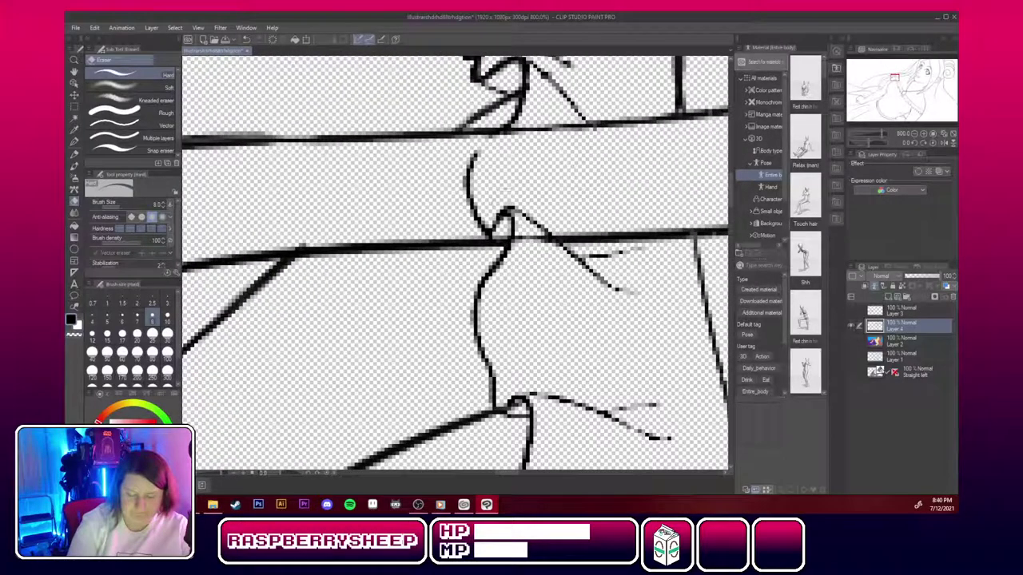
mouse_move(489, 223)
left_mouse_down()
mouse_move(542, 215)
mouse_move(520, 204)
mouse_move(504, 160)
mouse_move(461, 164)
mouse_move(426, 192)
left_mouse_up()
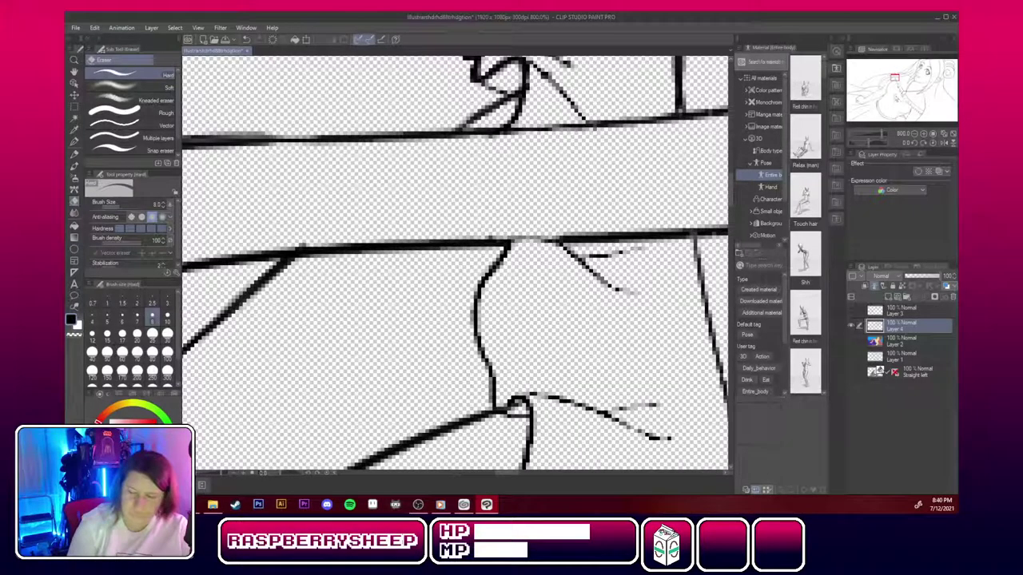
left_click_drag(352, 399, 440, 371)
left_click_drag(559, 279, 288, 249)
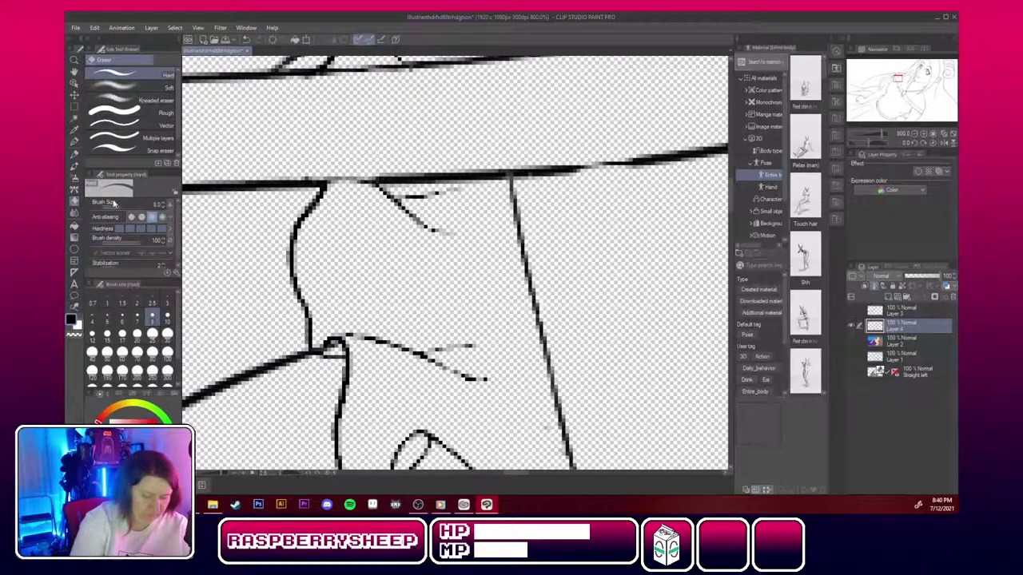
Erase the stray dash, the doubled outer curve, and the tangled crease lines around the frill's middle fold.
scroll(456, 263, "down", 6)
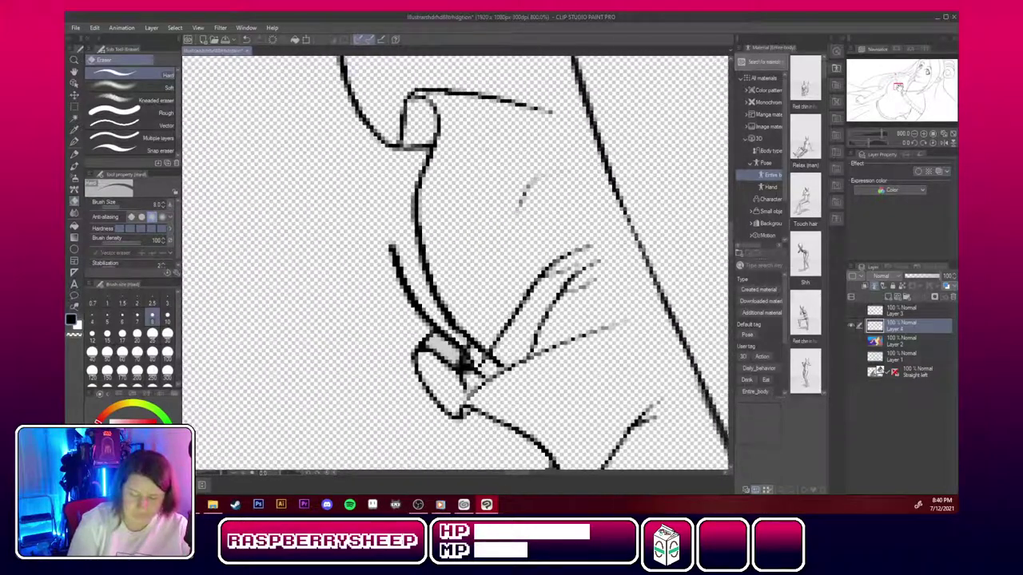
left_click_drag(901, 87, 900, 86)
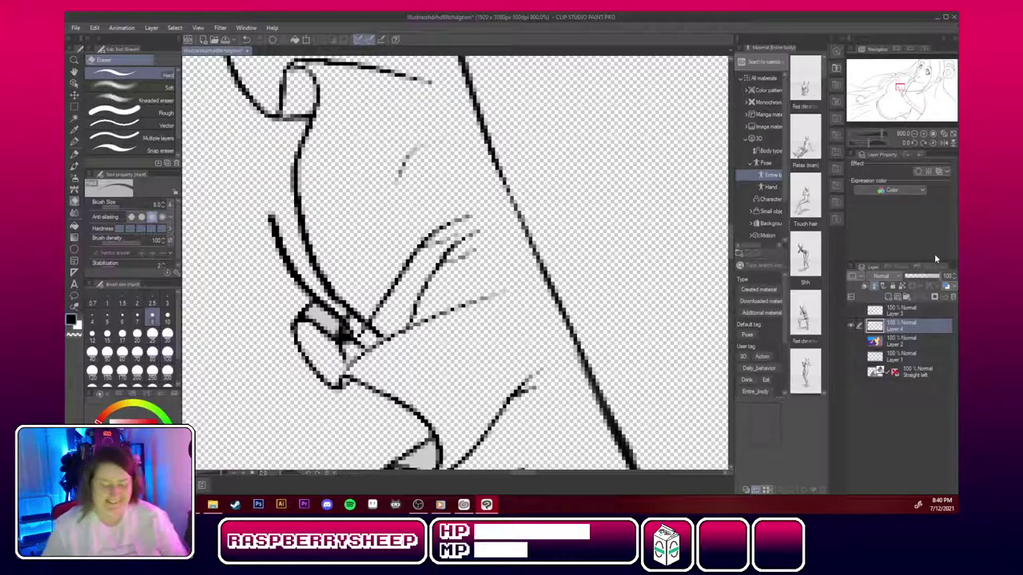
left_click_drag(400, 182, 417, 149)
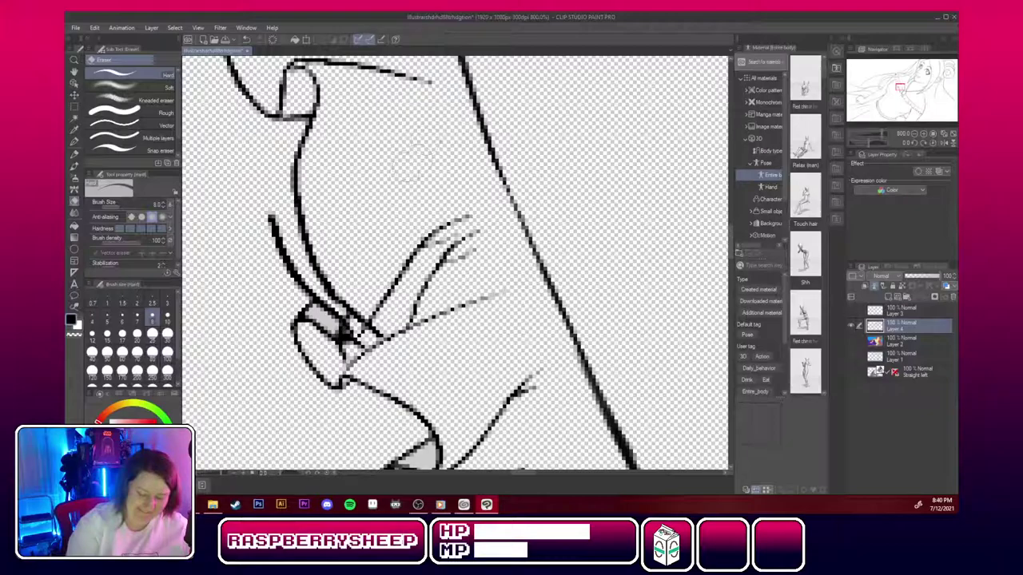
mouse_move(264, 204)
left_mouse_down()
mouse_move(294, 284)
mouse_move(343, 332)
mouse_move(328, 324)
mouse_move(319, 294)
left_mouse_up()
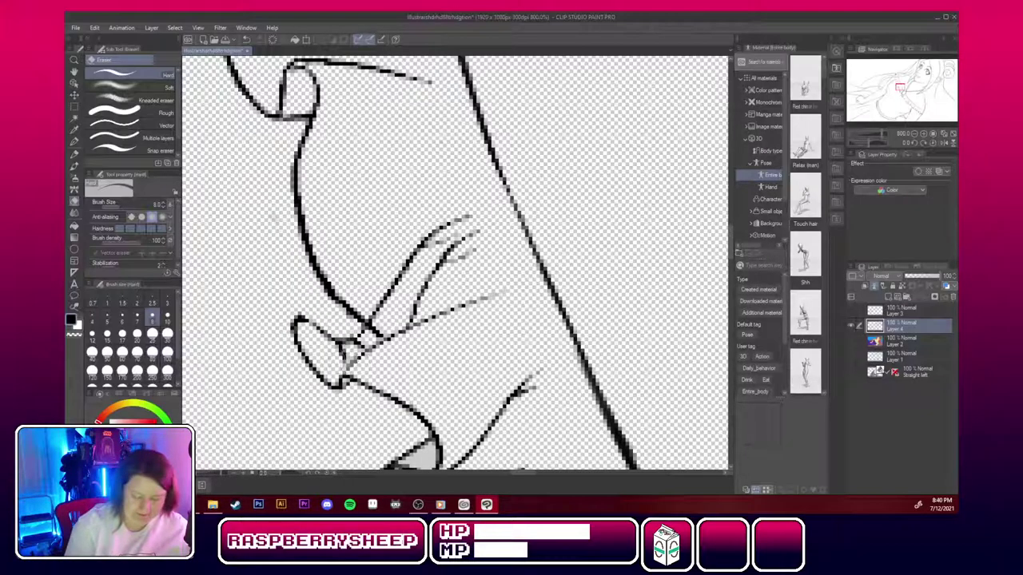
mouse_move(336, 356)
left_mouse_down()
mouse_move(327, 327)
mouse_move(407, 301)
mouse_move(451, 266)
mouse_move(420, 297)
mouse_move(432, 229)
mouse_move(428, 255)
mouse_move(468, 263)
mouse_move(395, 317)
mouse_move(375, 300)
mouse_move(394, 283)
left_mouse_up()
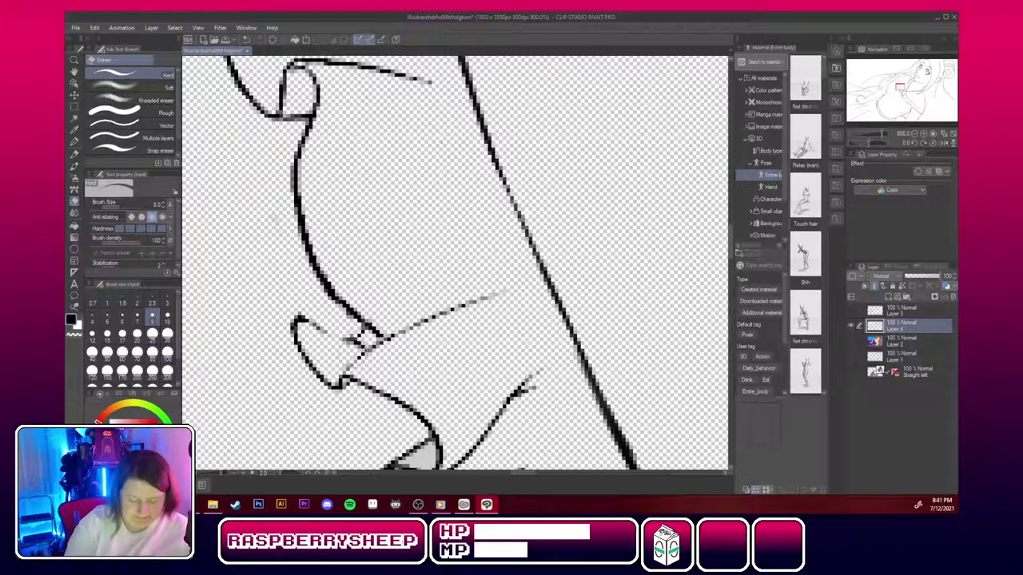
mouse_move(358, 352)
left_mouse_down()
mouse_move(380, 328)
mouse_move(376, 344)
mouse_move(376, 306)
left_mouse_up()
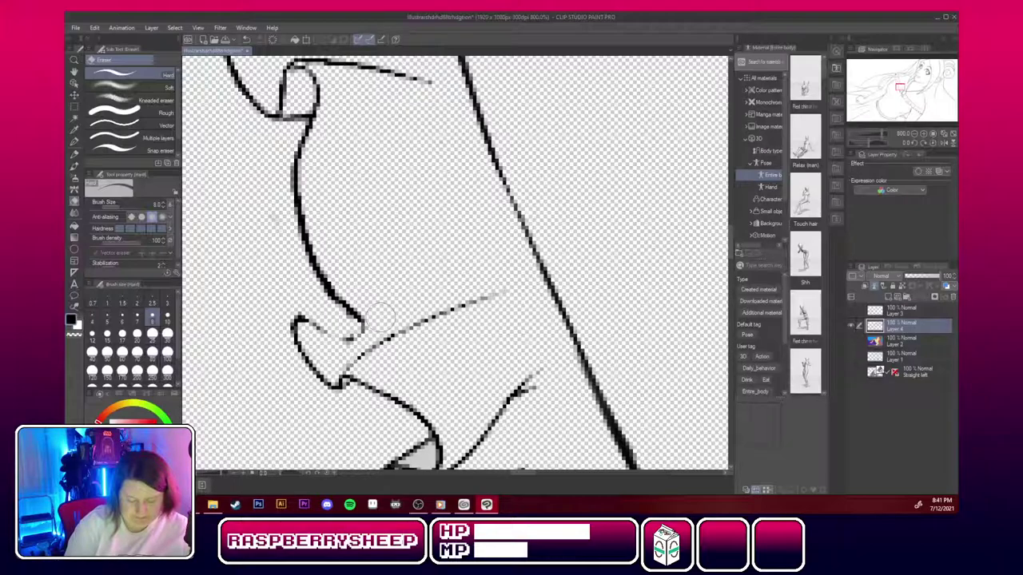
Redraw the frill's middle fold with the G-pen, closing its turned-over edge and inking two creases running inward.
left_click(76, 140)
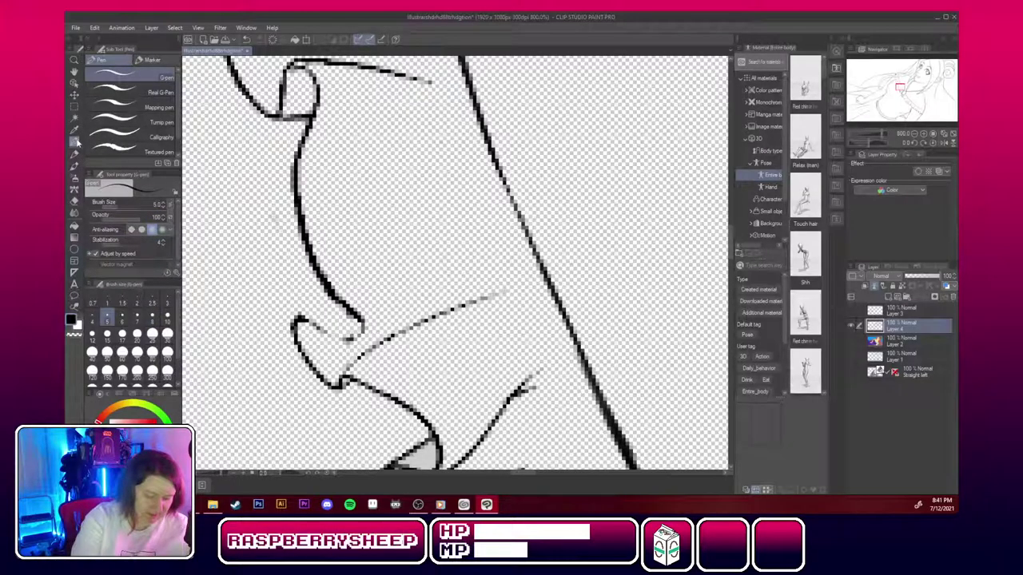
left_click_drag(298, 321, 331, 298)
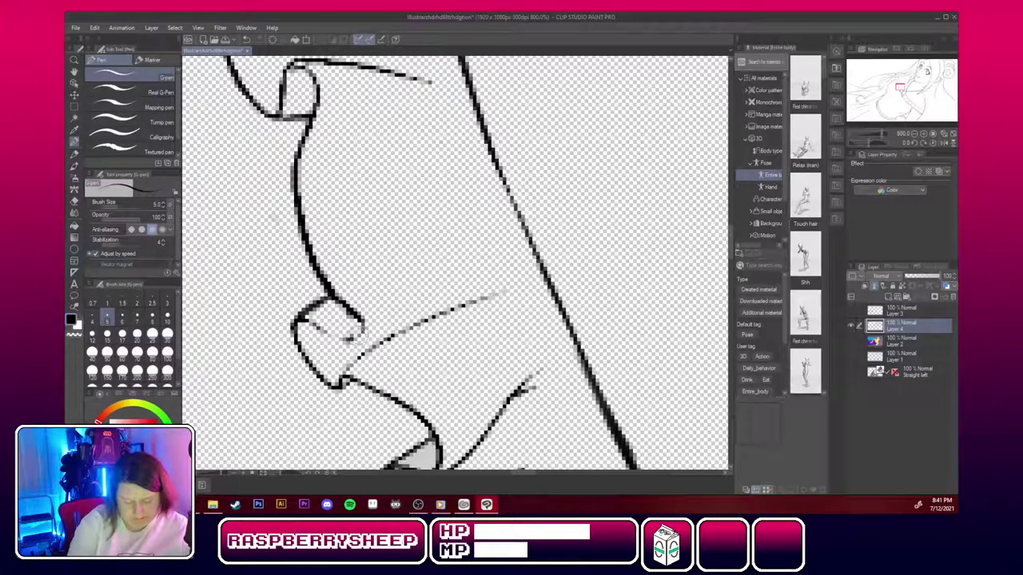
left_click_drag(354, 336, 441, 253)
mouse_move(344, 375)
left_mouse_down()
mouse_move(416, 324)
mouse_move(503, 293)
left_mouse_up()
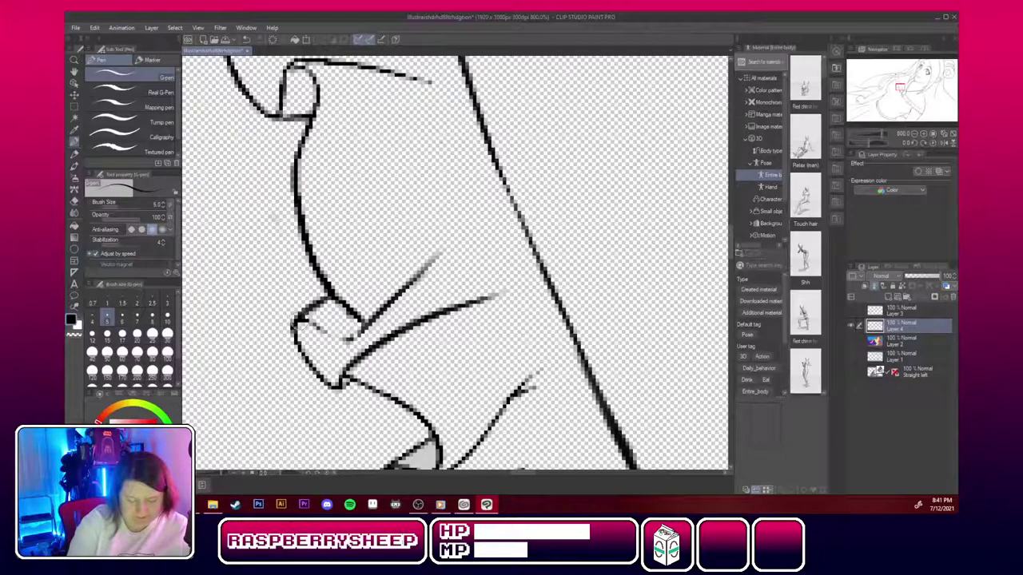
mouse_move(294, 320)
left_mouse_down()
mouse_move(359, 340)
mouse_move(371, 326)
left_mouse_up()
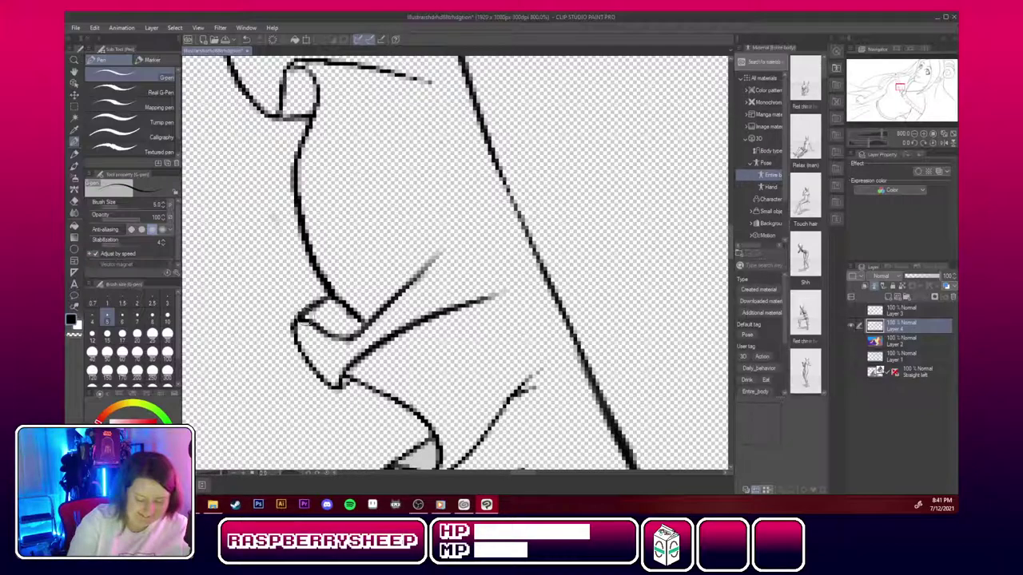
mouse_move(295, 321)
left_mouse_down()
mouse_move(321, 373)
mouse_move(342, 388)
mouse_move(352, 379)
mouse_move(341, 387)
left_mouse_up()
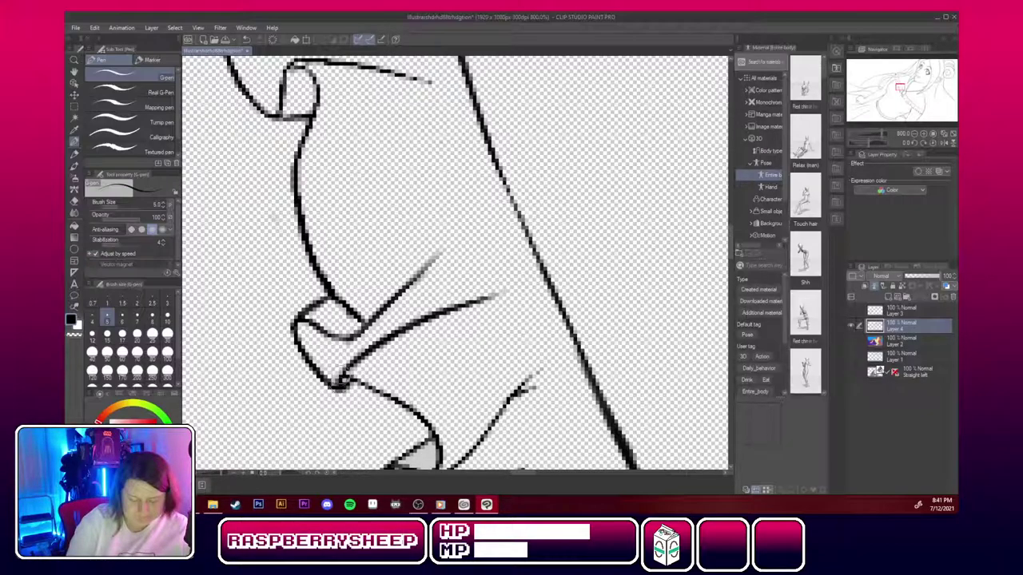
Select the light grey fill in the chain and frill on Layer 4 with Auto select, delete it, and deselect.
left_click_drag(900, 88, 907, 88)
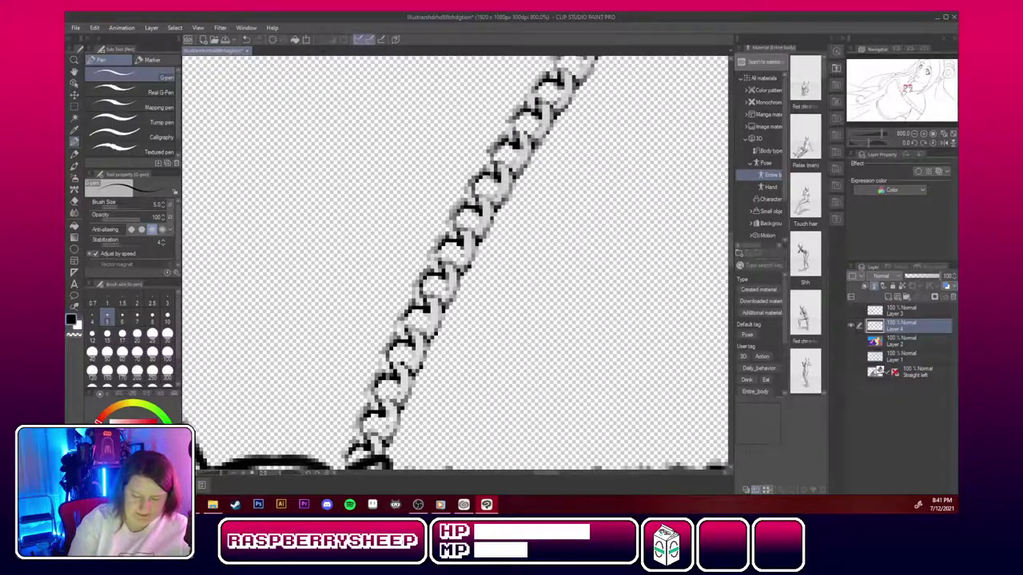
left_click(74, 200)
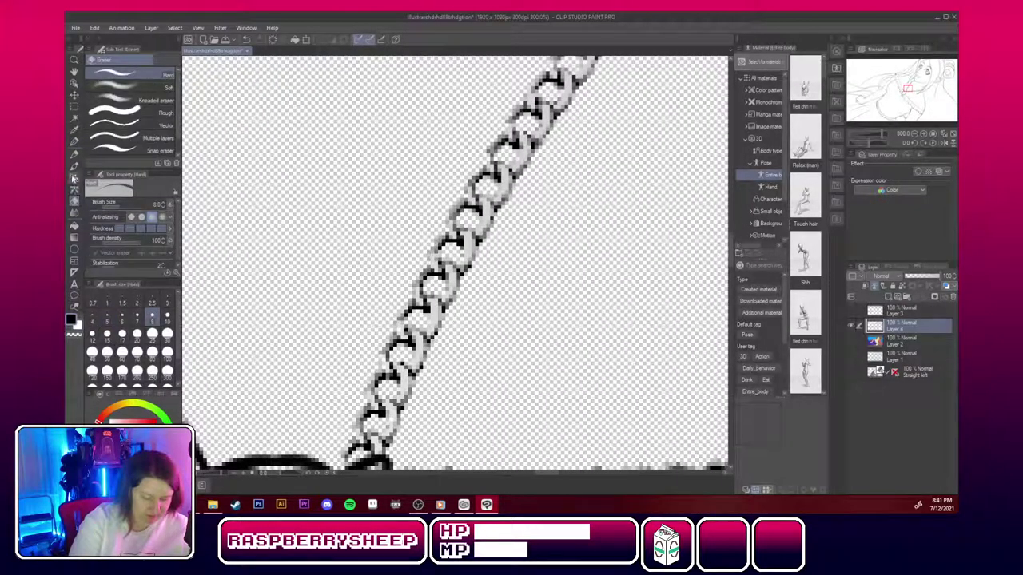
left_click(74, 119)
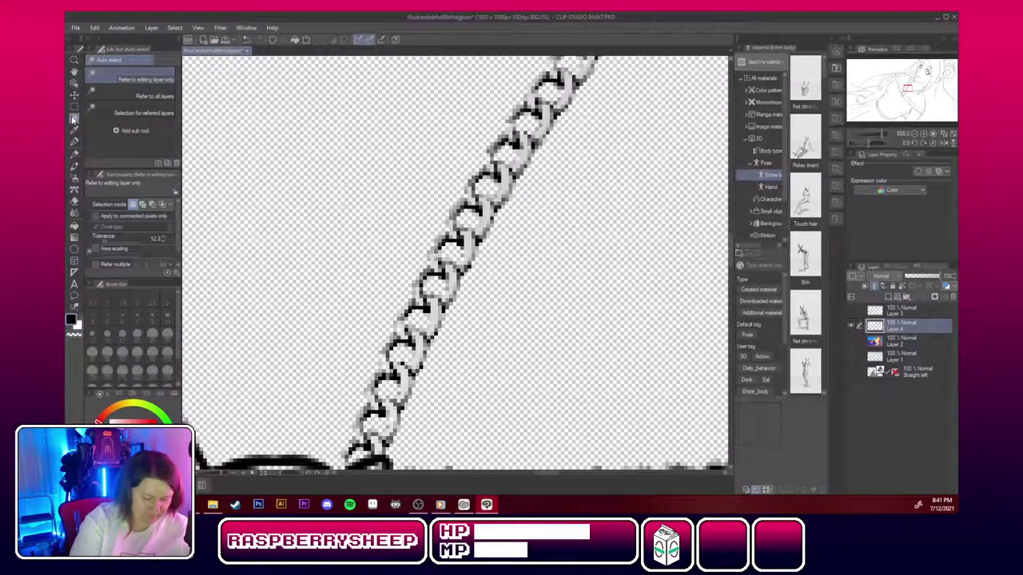
left_click(454, 280)
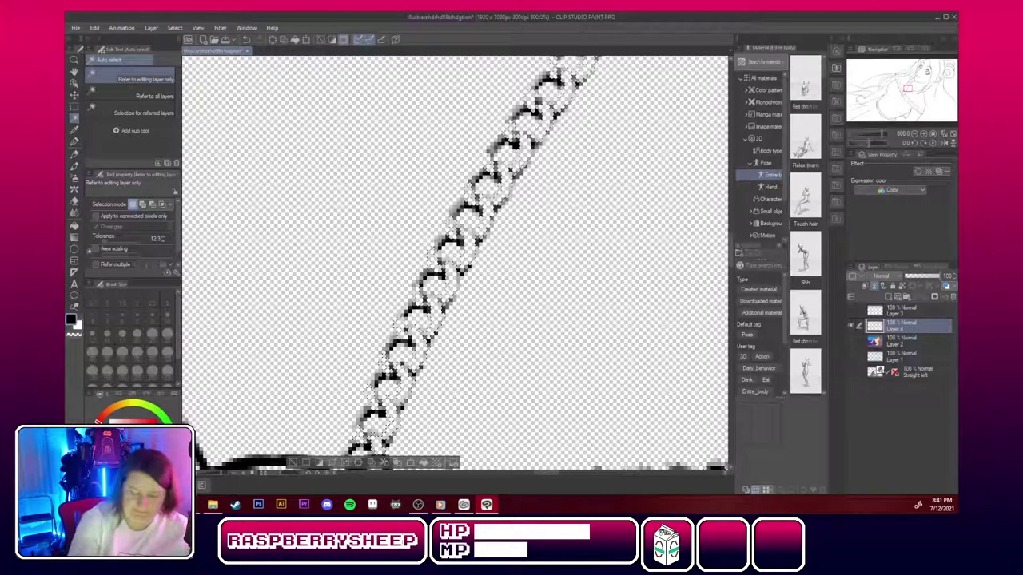
left_click_drag(908, 88, 899, 89)
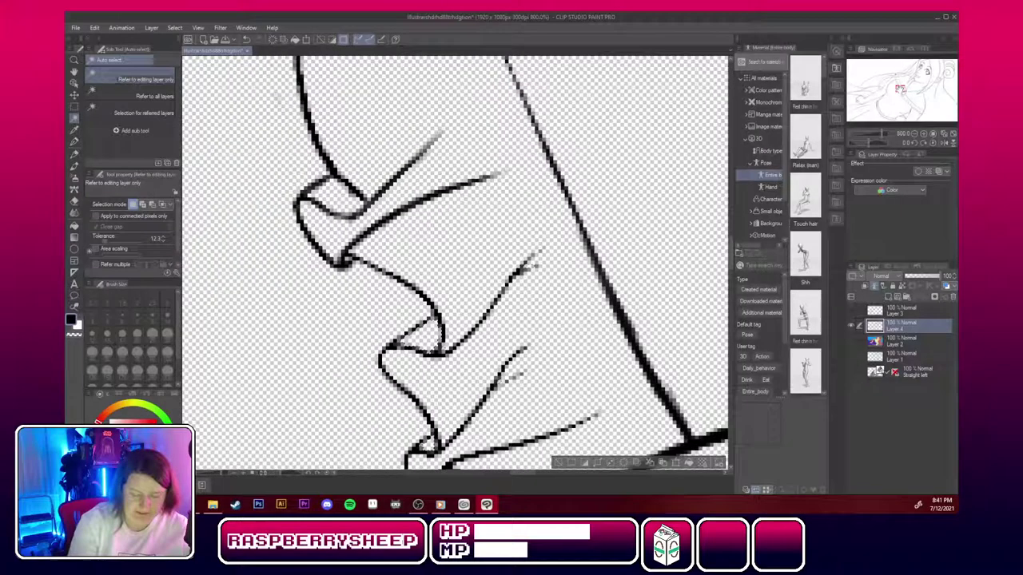
scroll(455, 264, "down", 5)
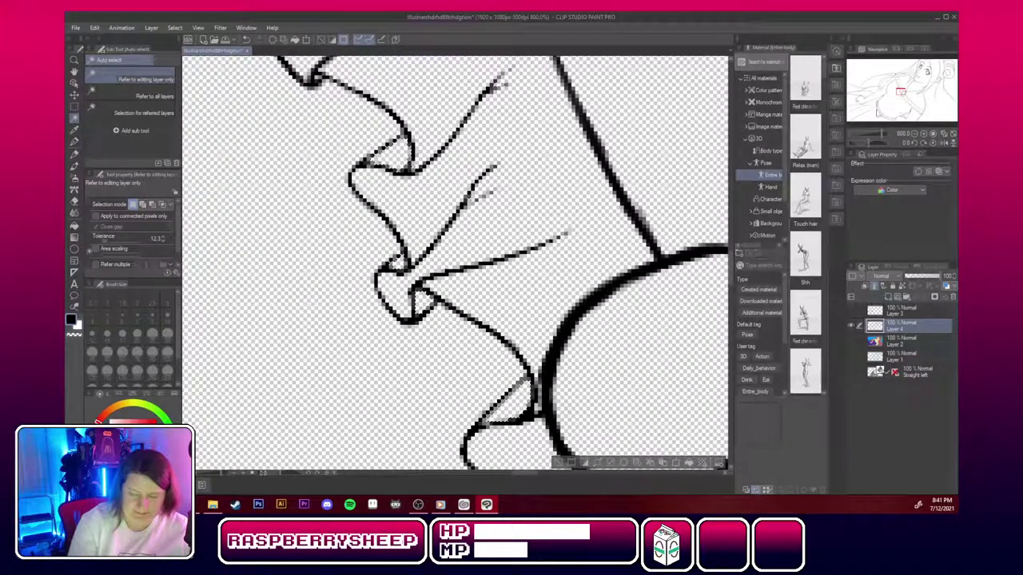
left_click_drag(901, 92, 923, 114)
scroll(456, 264, "down", 10)
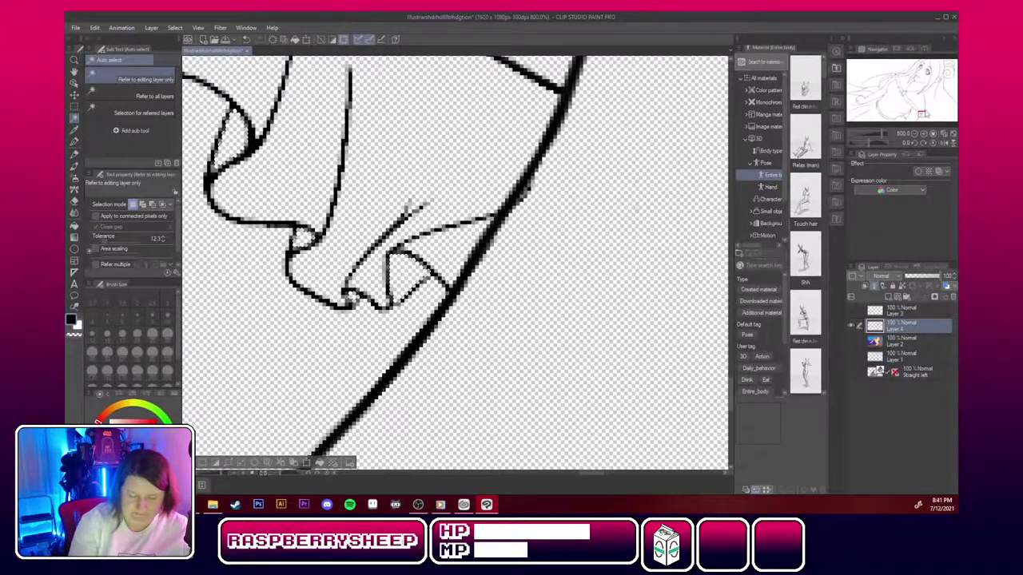
left_click(75, 201)
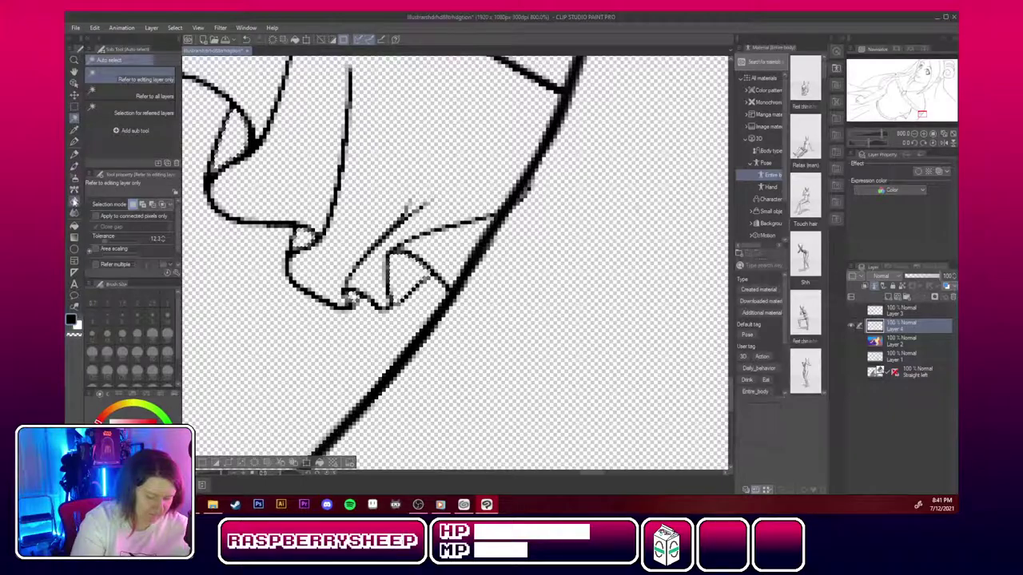
left_click(198, 28)
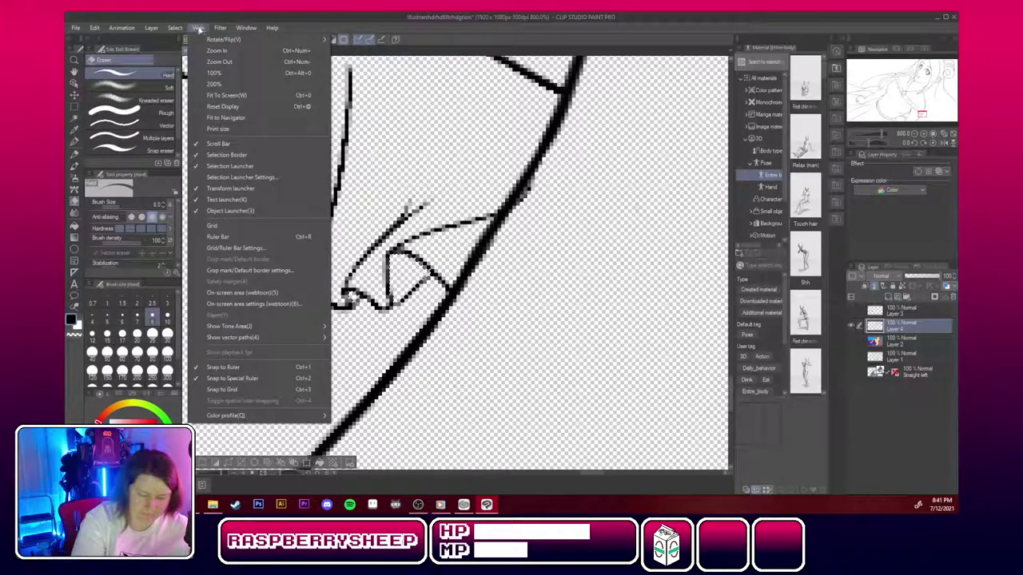
mouse_move(178, 30)
left_click(202, 52)
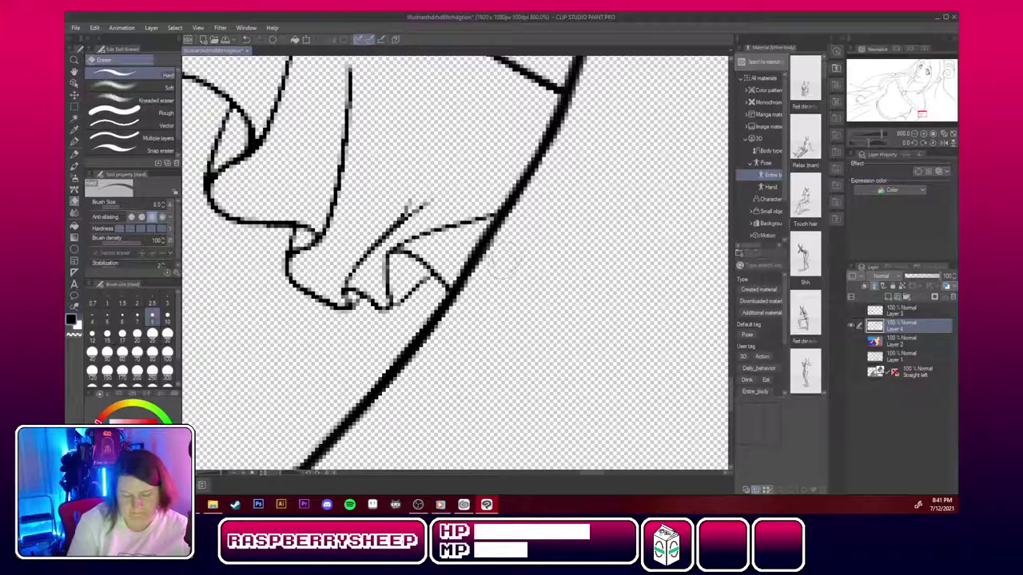
Thicken the small fold below the hair strand, its outer edge and forked crease, and the next fold's outer curve with the G-pen.
left_click_drag(923, 114, 895, 76)
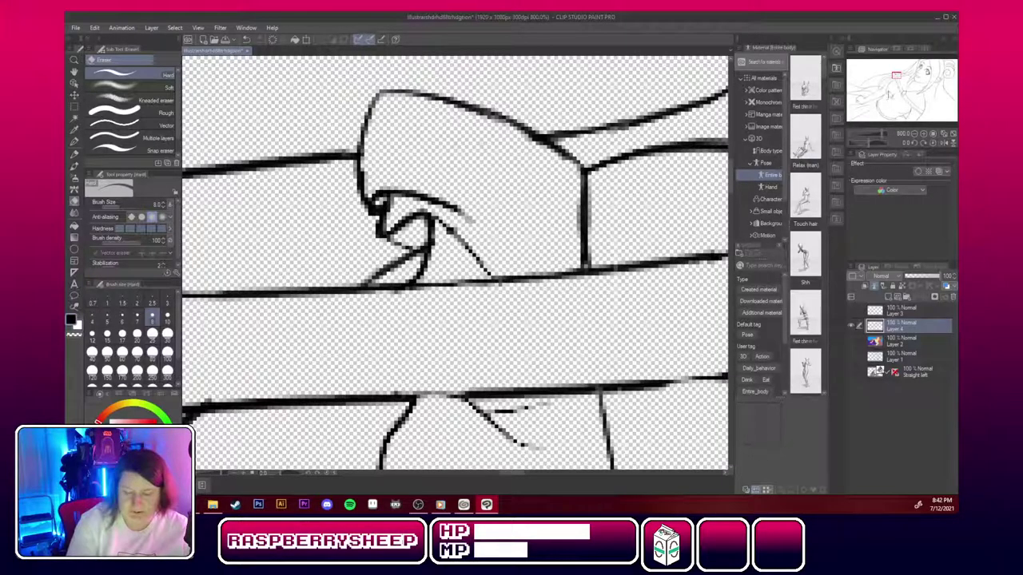
left_click_drag(896, 76, 897, 80)
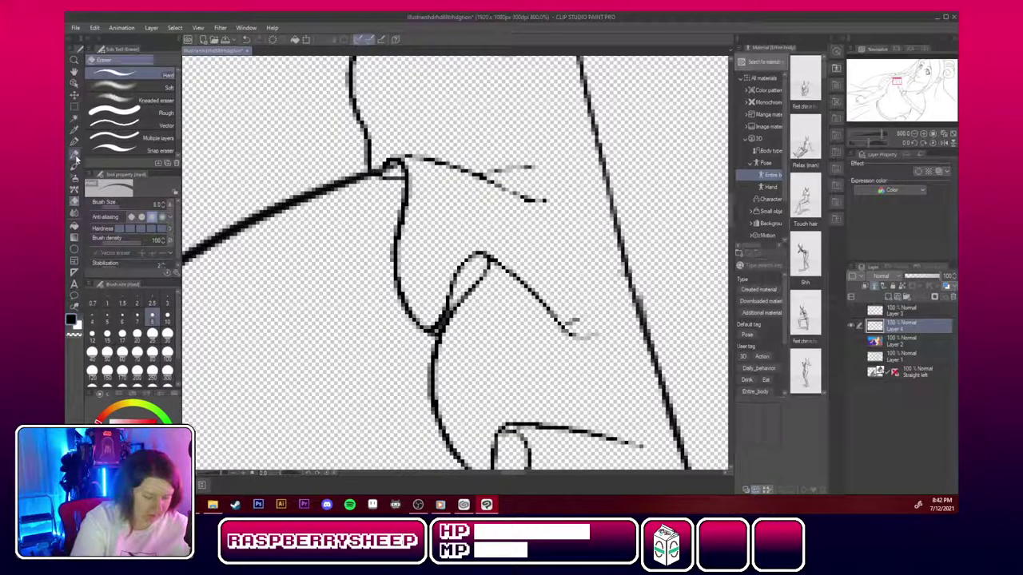
left_click(72, 143)
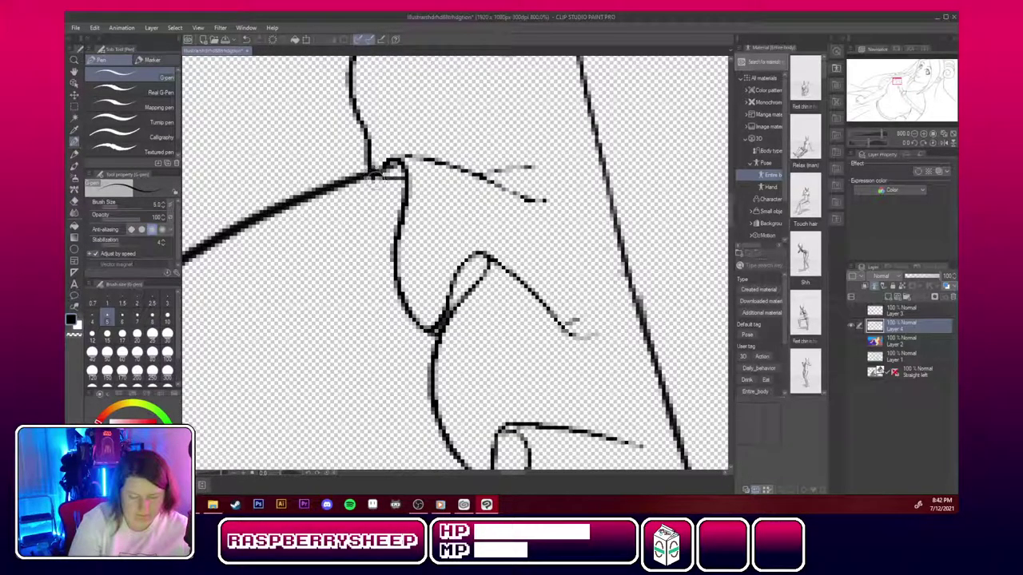
mouse_move(376, 173)
left_mouse_down()
mouse_move(401, 168)
mouse_move(399, 220)
left_mouse_up()
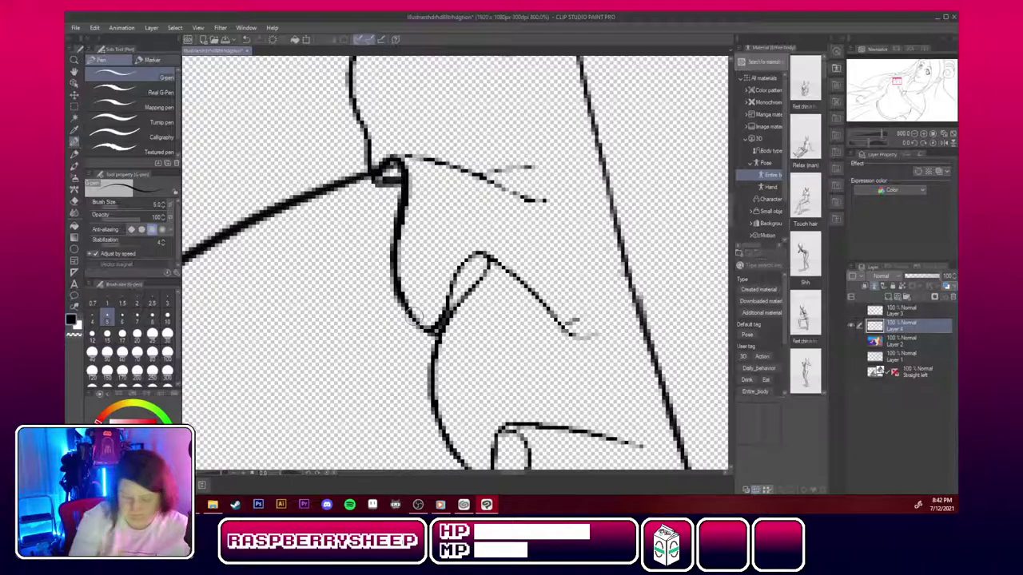
left_click_drag(482, 253, 442, 321)
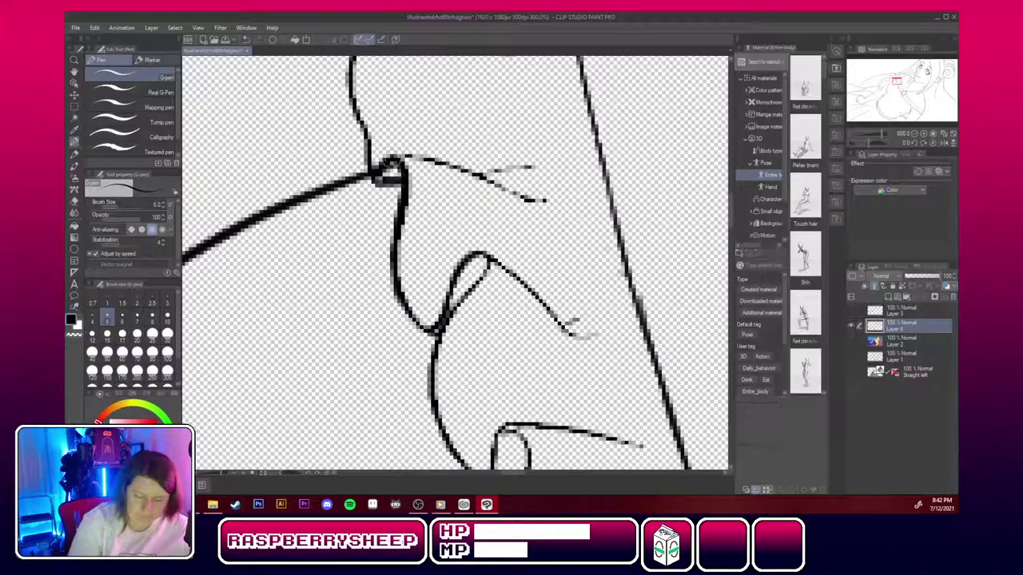
mouse_move(383, 166)
left_mouse_down()
mouse_move(437, 159)
mouse_move(548, 201)
left_mouse_up()
left_click_drag(481, 176, 531, 165)
Thicken the second fold's inner edge, the outline around its base, and its forked crease.
mouse_move(486, 257)
left_mouse_down()
mouse_move(467, 305)
mouse_move(436, 336)
mouse_move(432, 368)
left_mouse_up()
mouse_move(444, 323)
left_mouse_down()
mouse_move(422, 403)
mouse_move(429, 425)
left_mouse_up()
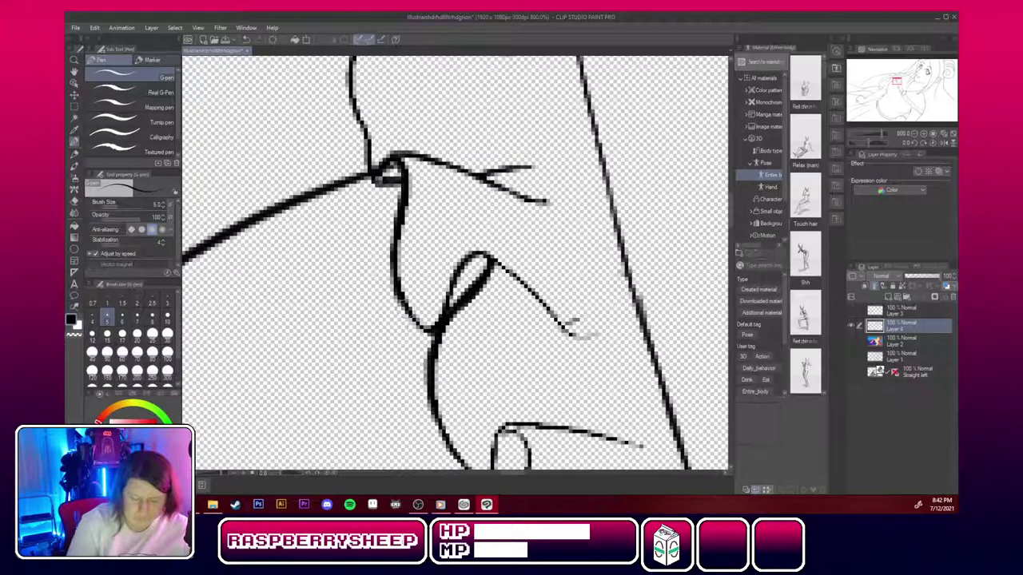
left_click_drag(395, 300, 443, 334)
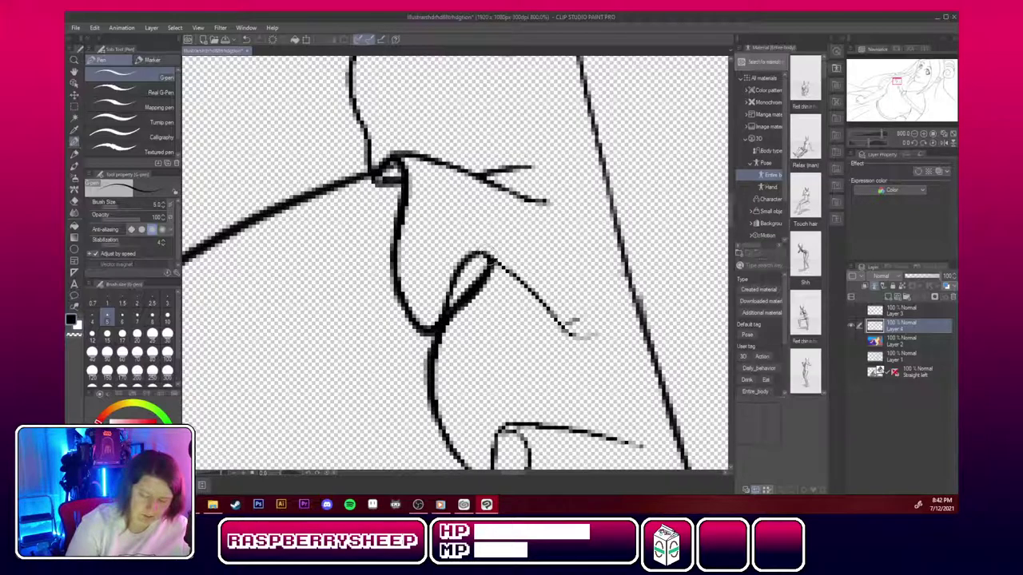
left_click_drag(482, 253, 564, 331)
mouse_move(540, 298)
left_mouse_down()
mouse_move(588, 340)
mouse_move(585, 331)
left_mouse_up()
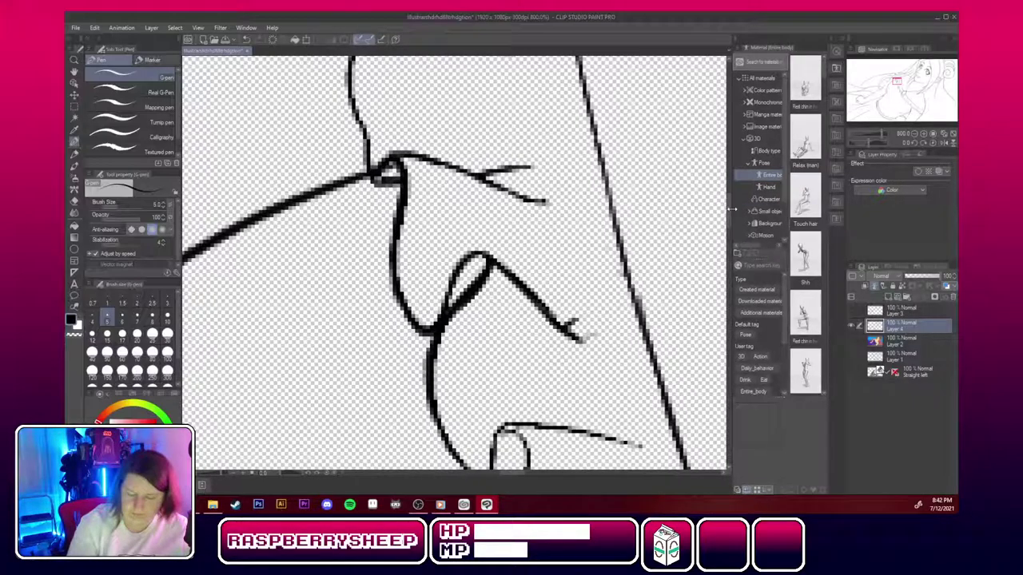
Thicken the third frill fold's single inward crease, its rounded turned-over edge, and the outline around its base with the G-pen.
left_click_drag(733, 218, 734, 224)
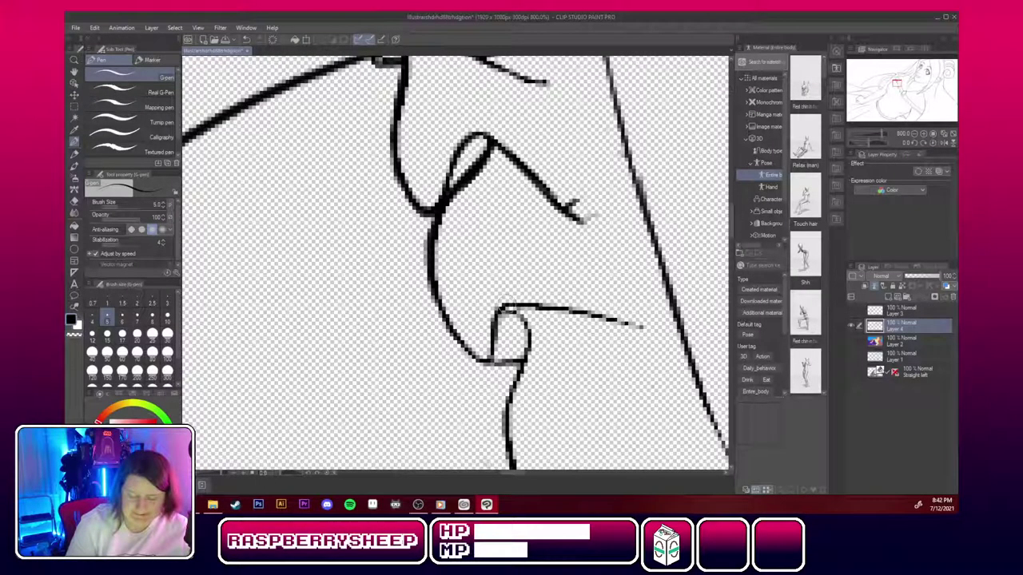
mouse_move(504, 308)
left_mouse_down()
mouse_move(559, 306)
mouse_move(637, 327)
left_mouse_up()
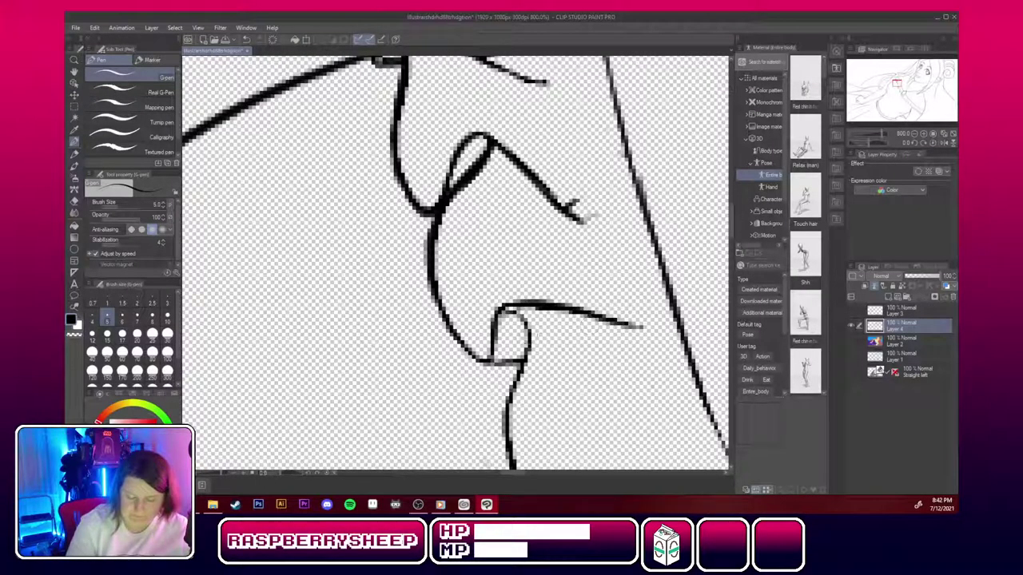
mouse_move(496, 332)
left_mouse_down()
mouse_move(519, 313)
mouse_move(527, 329)
mouse_move(508, 417)
left_mouse_up()
mouse_move(458, 337)
left_mouse_down()
mouse_move(491, 363)
mouse_move(523, 363)
left_mouse_up()
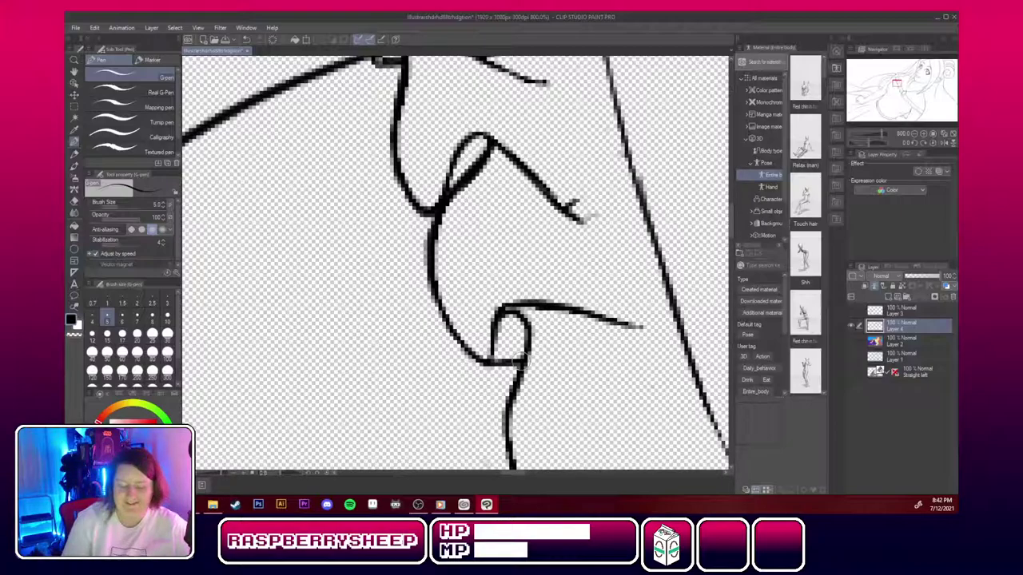
left_click_drag(612, 118, 646, 190)
left_click_drag(616, 139, 648, 230)
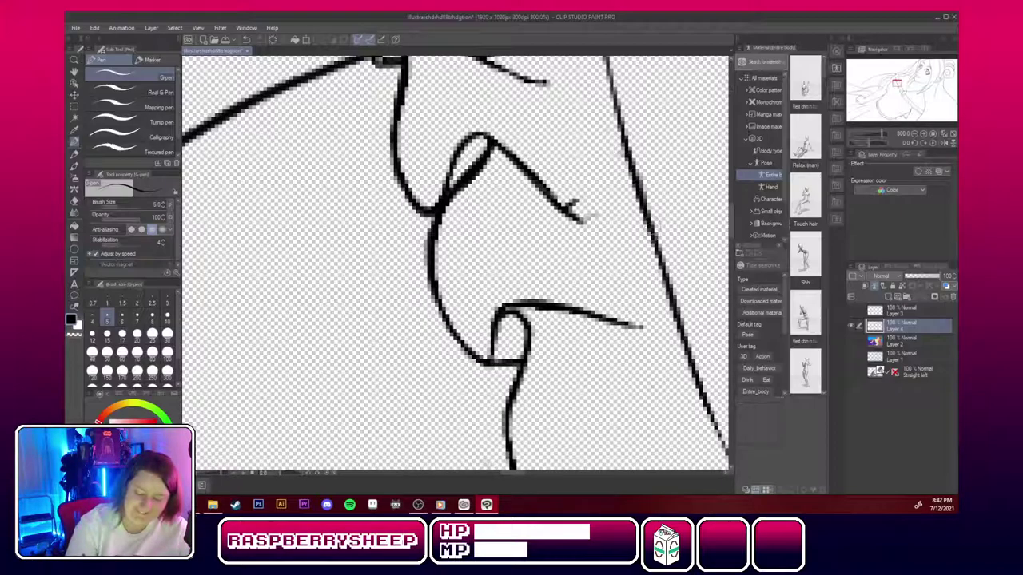
Thicken the next fold down the frill, inking over its turned-over edge, extending its upper crease, and weighting the start of its lower crease.
left_click_drag(599, 448, 511, 145)
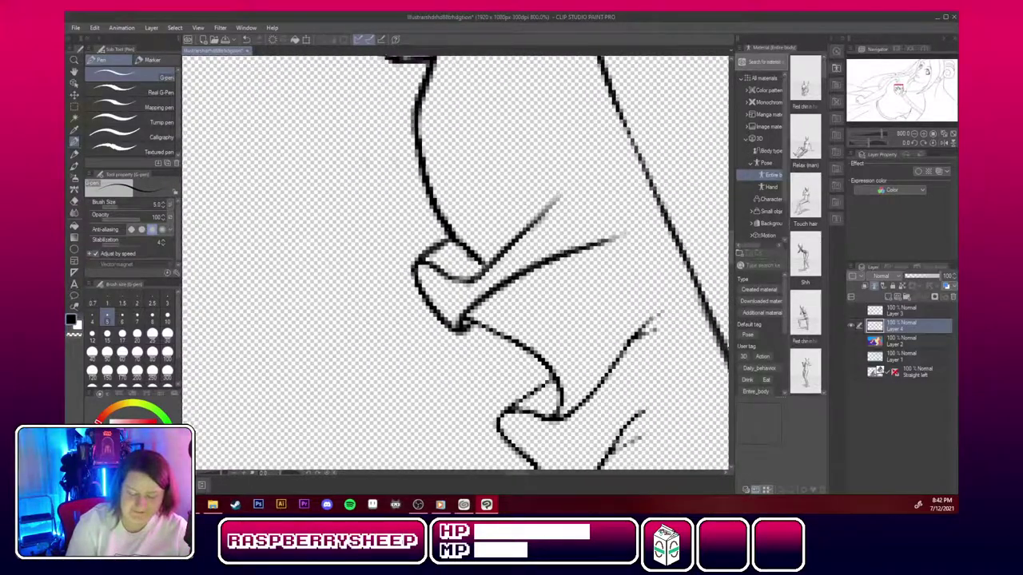
mouse_move(422, 262)
left_mouse_down()
mouse_move(456, 280)
mouse_move(484, 269)
mouse_move(481, 277)
mouse_move(593, 176)
left_mouse_up()
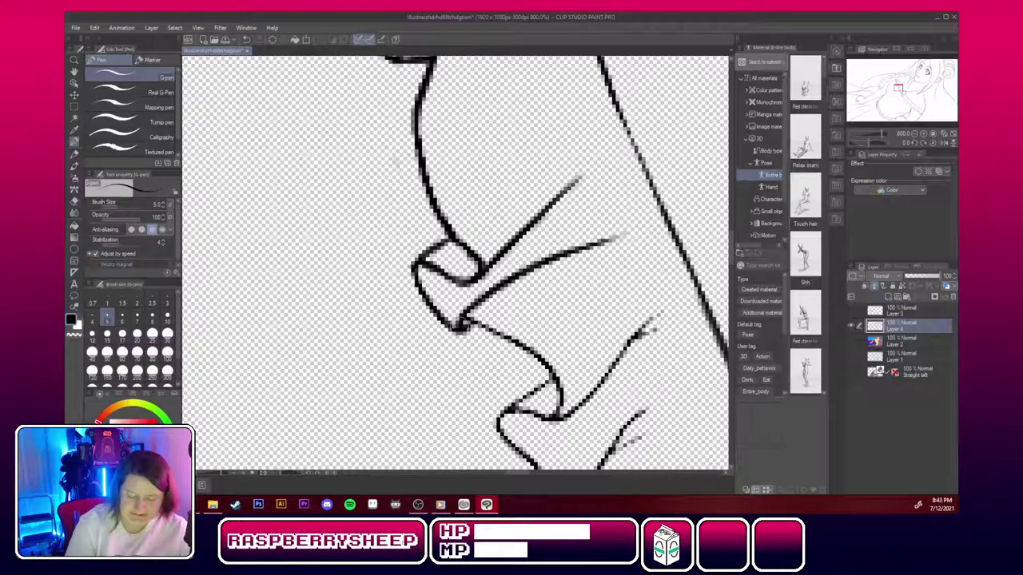
left_click_drag(470, 304, 544, 261)
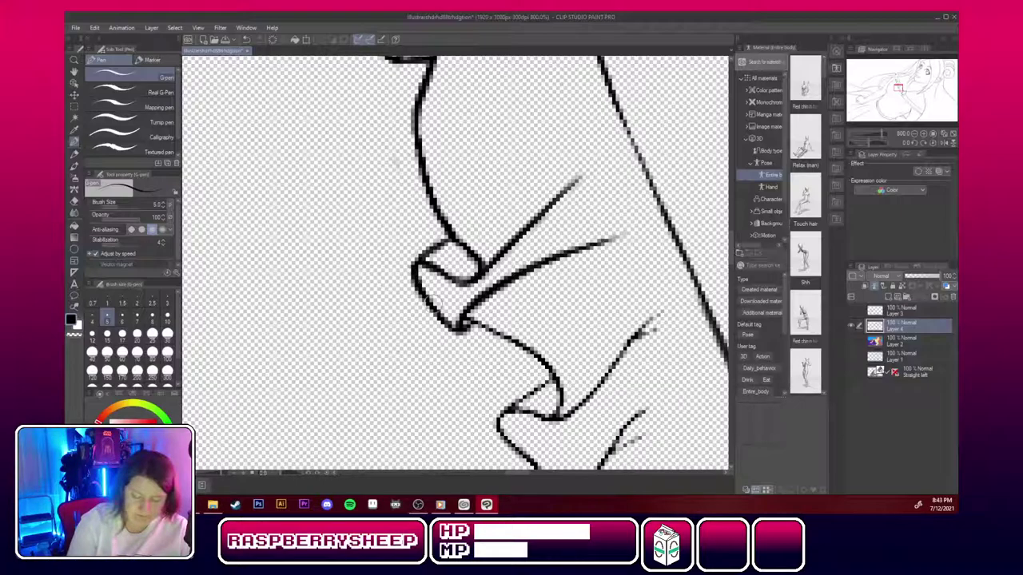
Thicken the outer curve and turned-over edge of the following fold, and darken and extend its forked crease.
mouse_move(465, 323)
left_mouse_down()
mouse_move(505, 333)
mouse_move(542, 359)
mouse_move(563, 414)
mouse_move(521, 411)
mouse_move(565, 415)
left_mouse_up()
mouse_move(553, 379)
left_mouse_down()
mouse_move(512, 408)
mouse_move(593, 393)
mouse_move(668, 303)
left_mouse_up()
left_click_drag(634, 342, 669, 326)
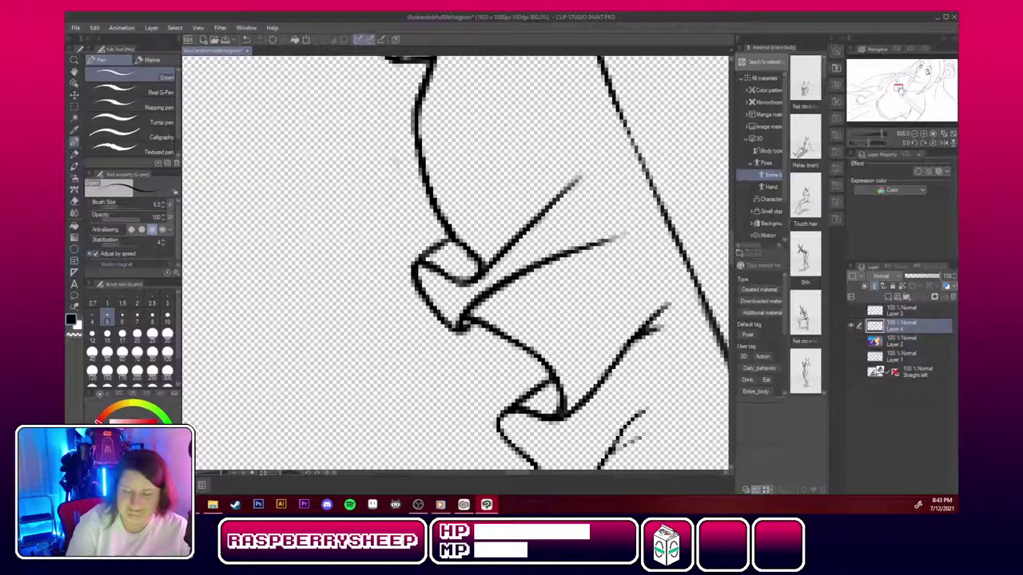
Thicken the ruffle's outer edge, fold corners and creases beside the large circle using the G-pen at size 5.
left_click_drag(897, 89, 899, 95)
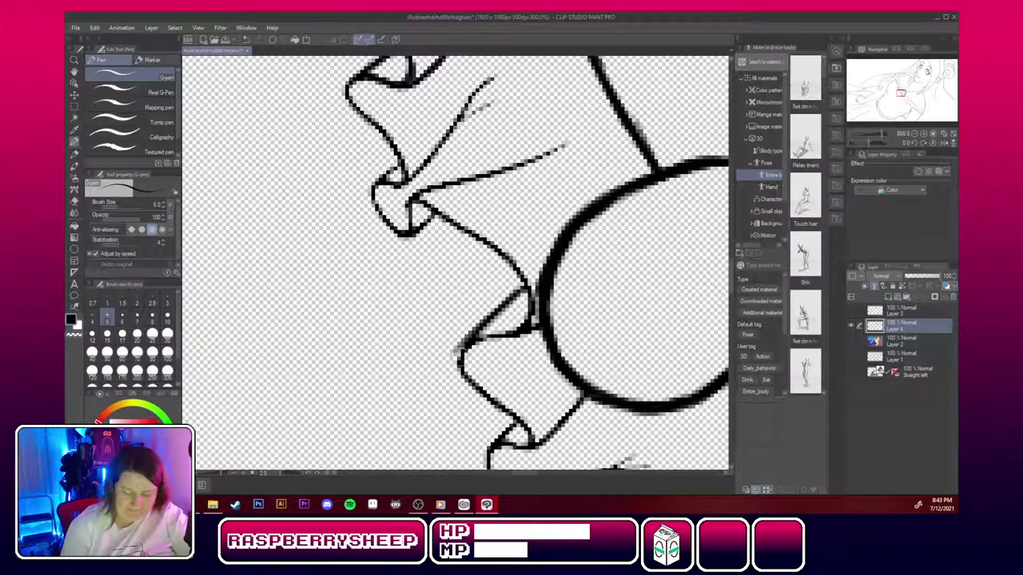
left_click_drag(473, 343, 507, 335)
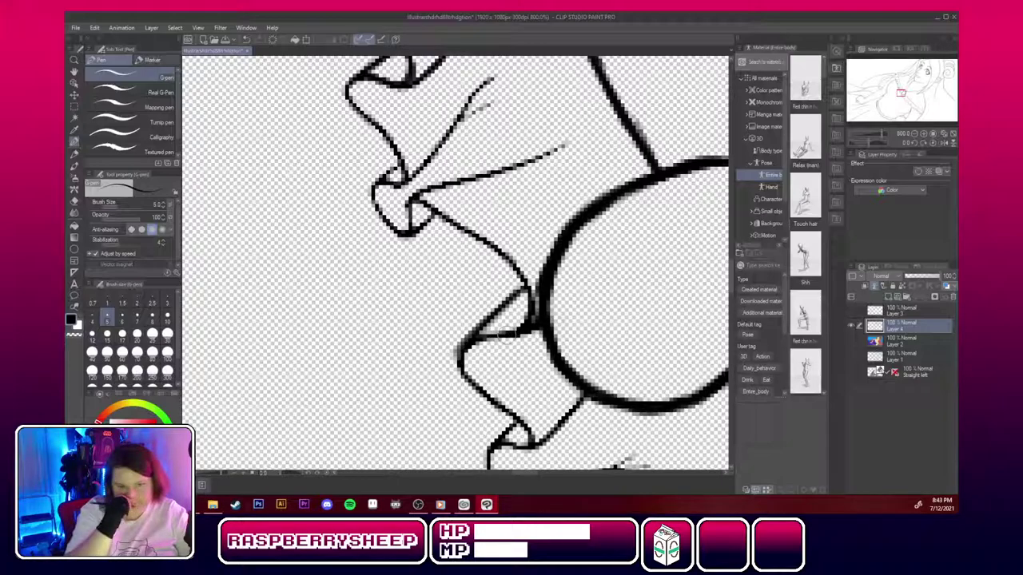
left_click_drag(416, 197, 408, 232)
left_click_drag(412, 195, 539, 158)
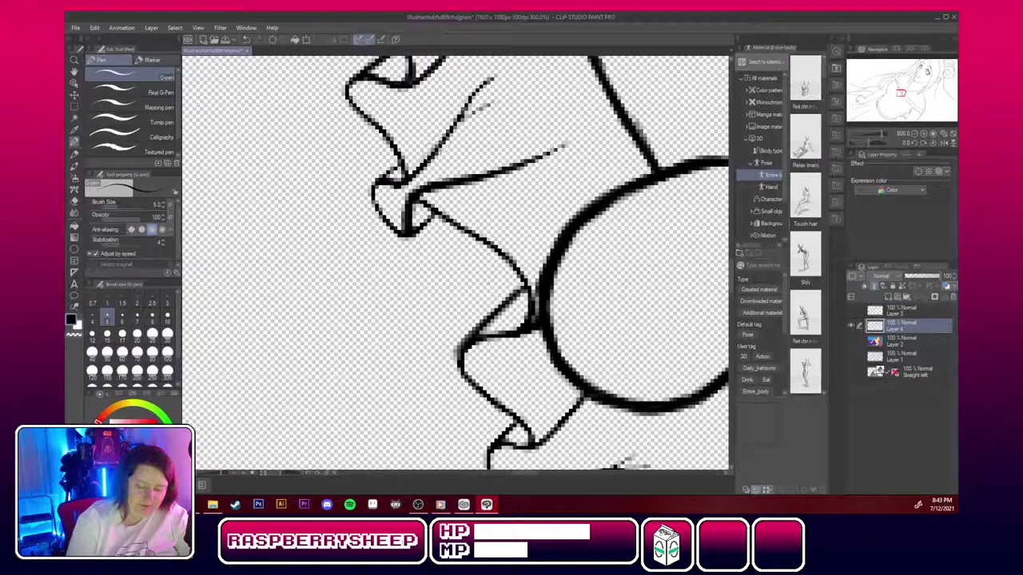
left_click_drag(435, 149, 496, 74)
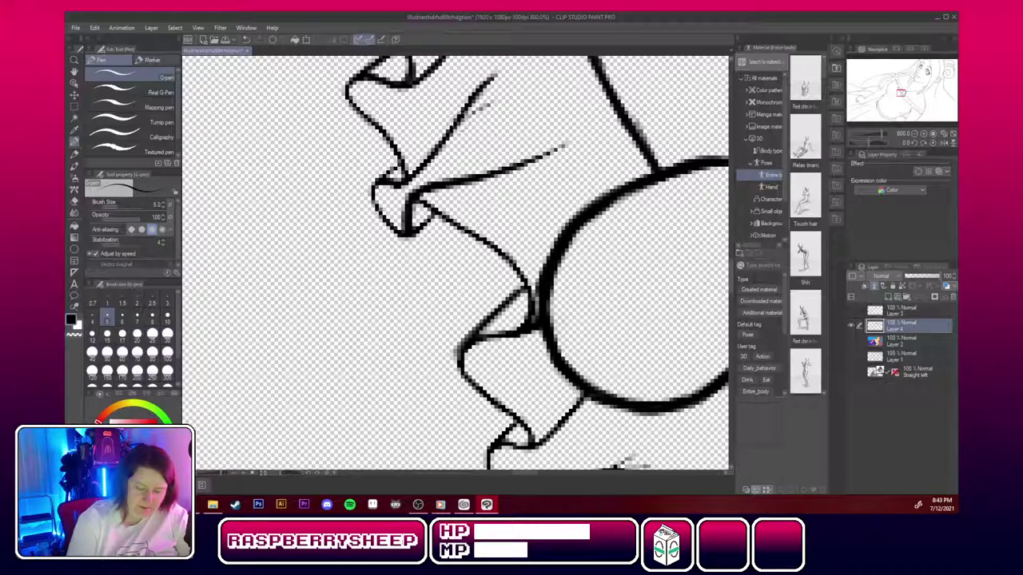
left_click_drag(460, 121, 495, 102)
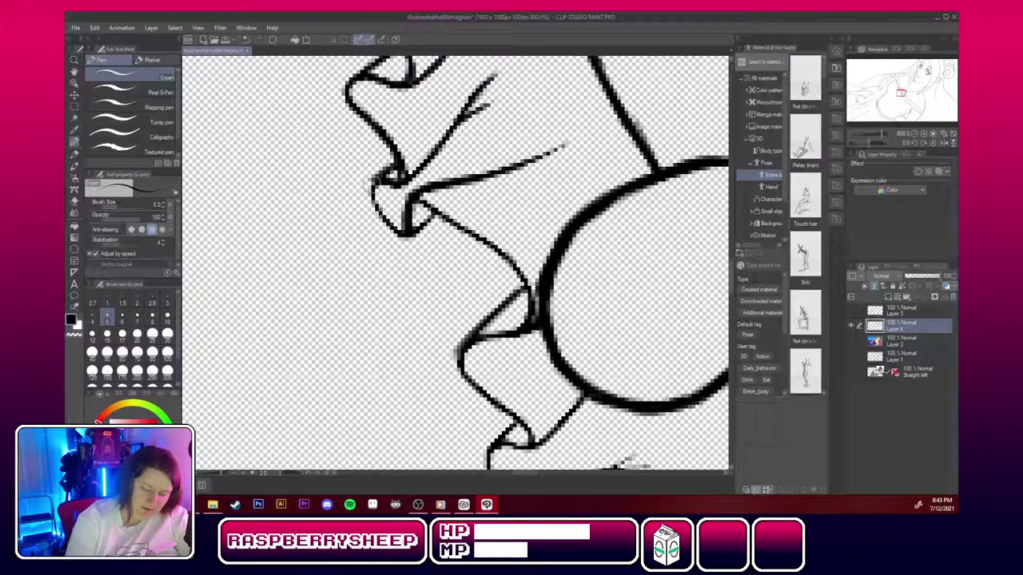
mouse_move(373, 180)
left_mouse_down()
mouse_move(392, 230)
mouse_move(432, 219)
mouse_move(433, 207)
mouse_move(502, 254)
mouse_move(542, 308)
left_mouse_up()
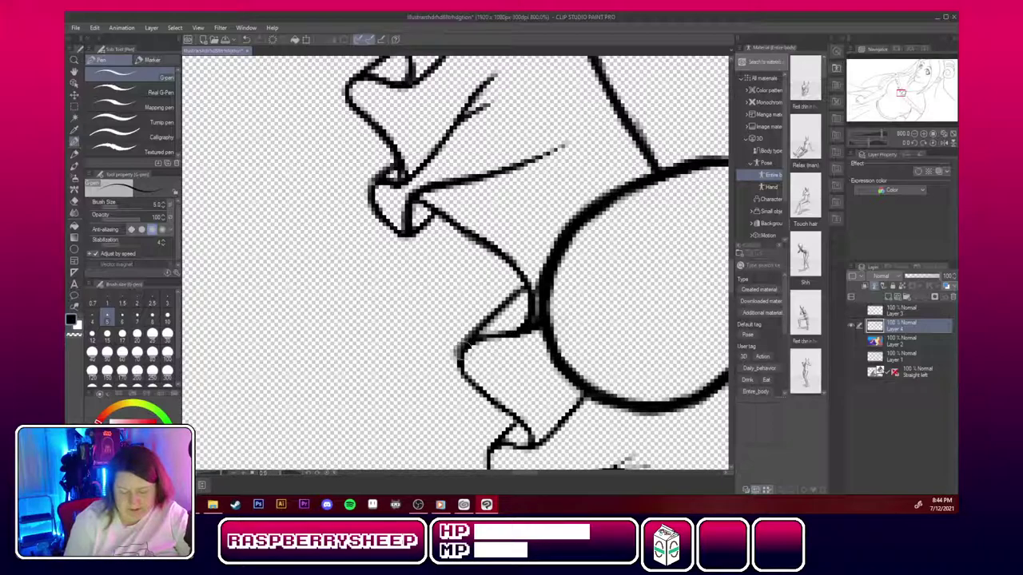
mouse_move(473, 339)
left_mouse_down()
mouse_move(505, 333)
mouse_move(461, 373)
left_mouse_up()
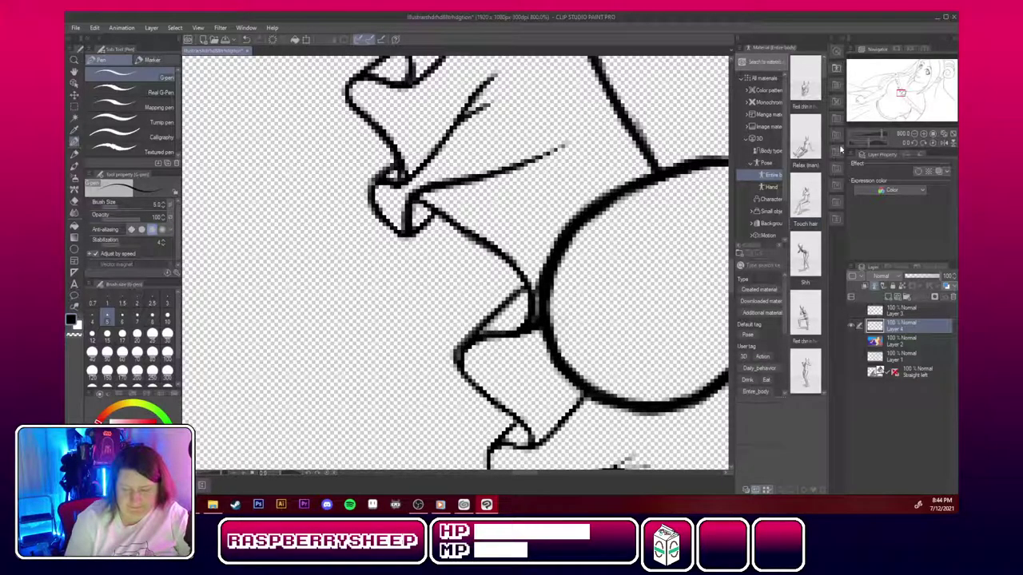
Thicken the ruffle line art just below the circle, covering the small fold with its forked crease and the arched fold beside it.
mouse_move(512, 415)
left_mouse_down()
mouse_move(512, 374)
mouse_move(392, 209)
mouse_move(451, 206)
mouse_move(429, 246)
left_mouse_up()
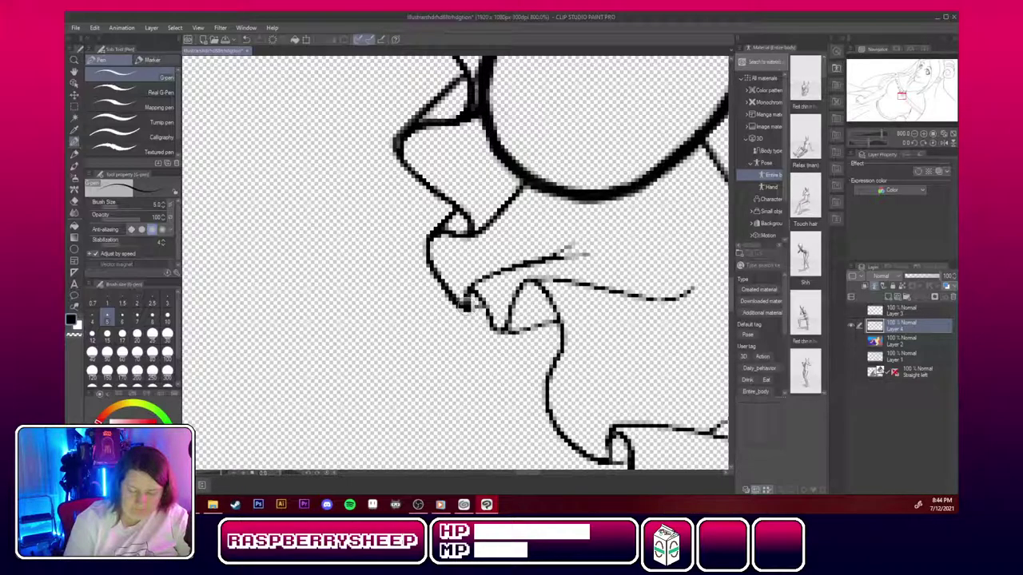
mouse_move(476, 298)
left_mouse_down()
mouse_move(512, 269)
mouse_move(575, 255)
mouse_move(598, 264)
mouse_move(559, 255)
left_mouse_up()
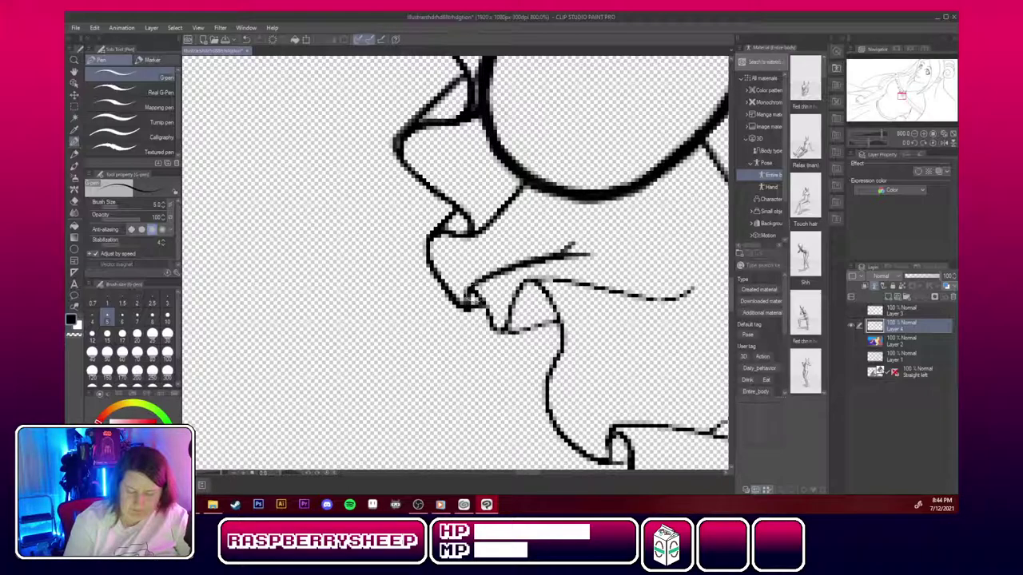
mouse_move(488, 310)
left_mouse_down()
mouse_move(504, 330)
mouse_move(530, 281)
mouse_move(561, 321)
mouse_move(553, 367)
left_mouse_up()
left_click_drag(507, 330, 559, 321)
mouse_move(537, 280)
left_mouse_down()
mouse_move(668, 298)
mouse_move(367, 169)
left_mouse_up()
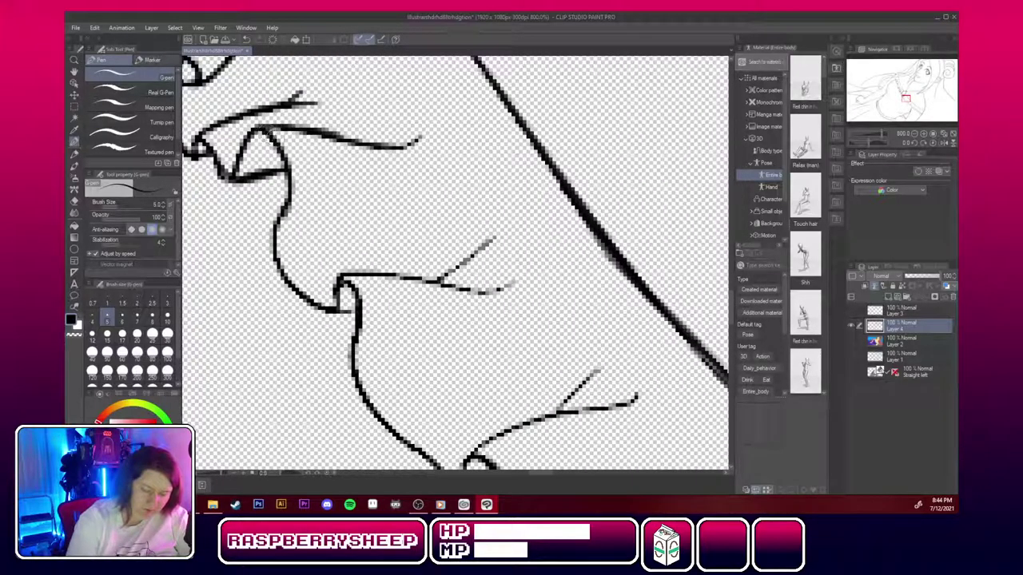
Thicken the long ruffle curve below the arched fold and the small squared fold with both branches of its crease.
mouse_move(286, 163)
left_mouse_down()
mouse_move(277, 232)
mouse_move(289, 275)
mouse_move(336, 311)
mouse_move(358, 307)
mouse_move(339, 286)
mouse_move(364, 399)
left_mouse_up()
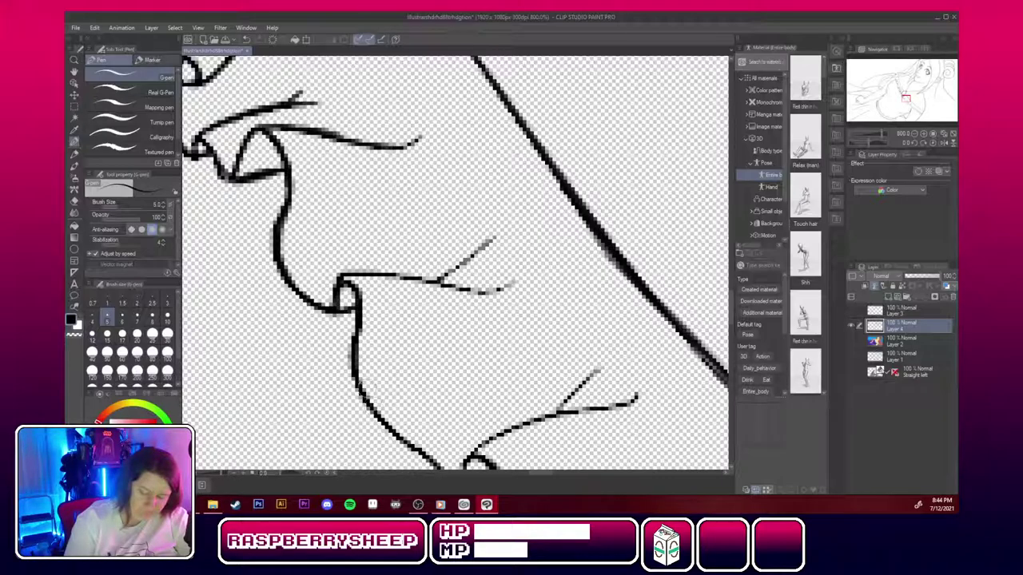
mouse_move(339, 277)
left_mouse_down()
mouse_move(484, 292)
mouse_move(519, 283)
left_mouse_up()
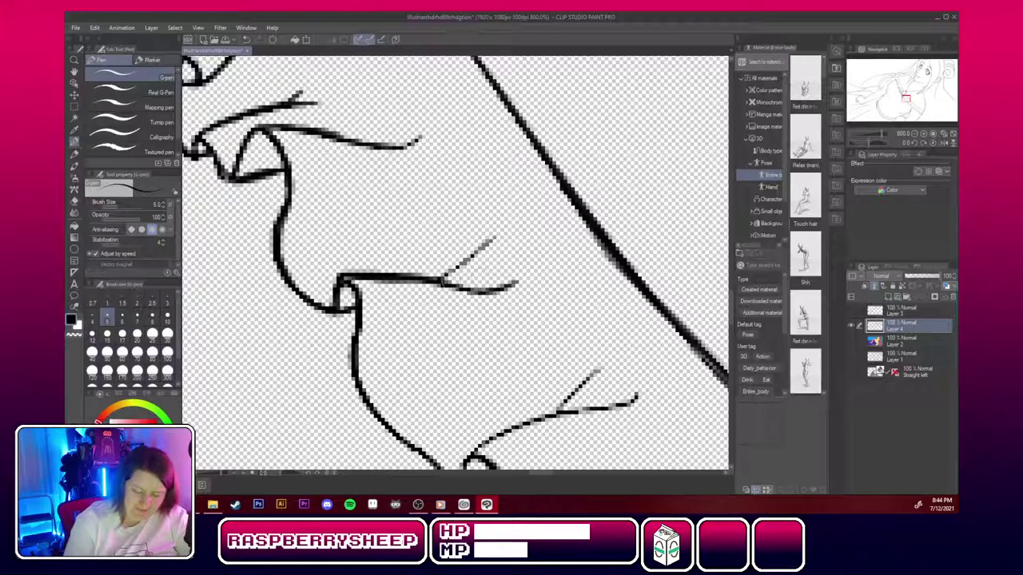
mouse_move(436, 281)
left_mouse_down()
mouse_move(484, 255)
mouse_move(494, 233)
left_mouse_up()
left_click_drag(414, 278, 459, 270)
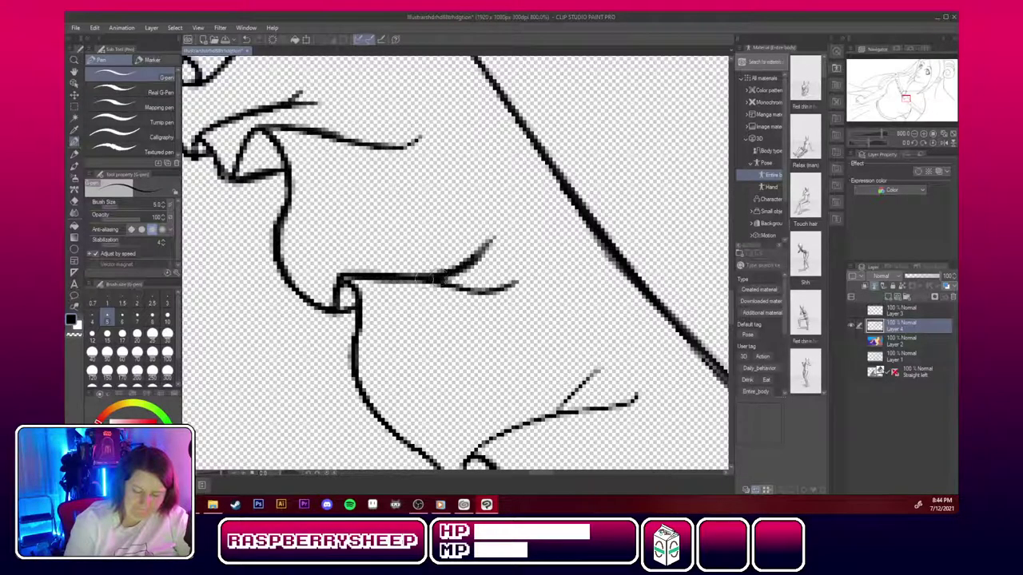
Go over the next small fold down the ruffle, darkening its rising crease and the curved edge beneath it.
left_click_drag(520, 351, 368, 232)
left_click_drag(407, 288, 432, 253)
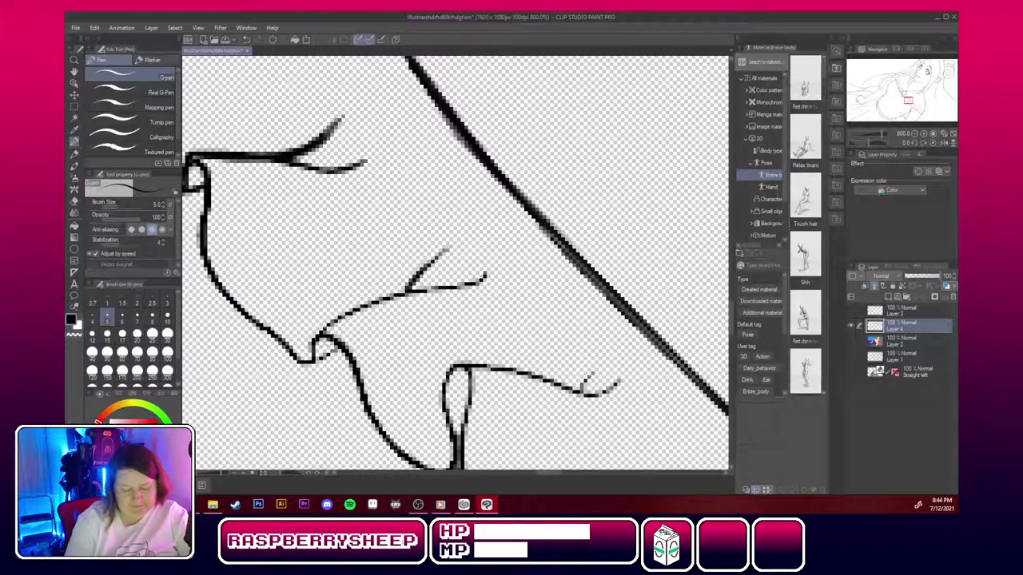
mouse_move(316, 343)
left_mouse_down()
mouse_move(343, 313)
mouse_move(485, 276)
left_mouse_up()
mouse_move(318, 332)
left_mouse_down()
mouse_move(314, 360)
mouse_move(342, 350)
mouse_move(379, 418)
left_mouse_up()
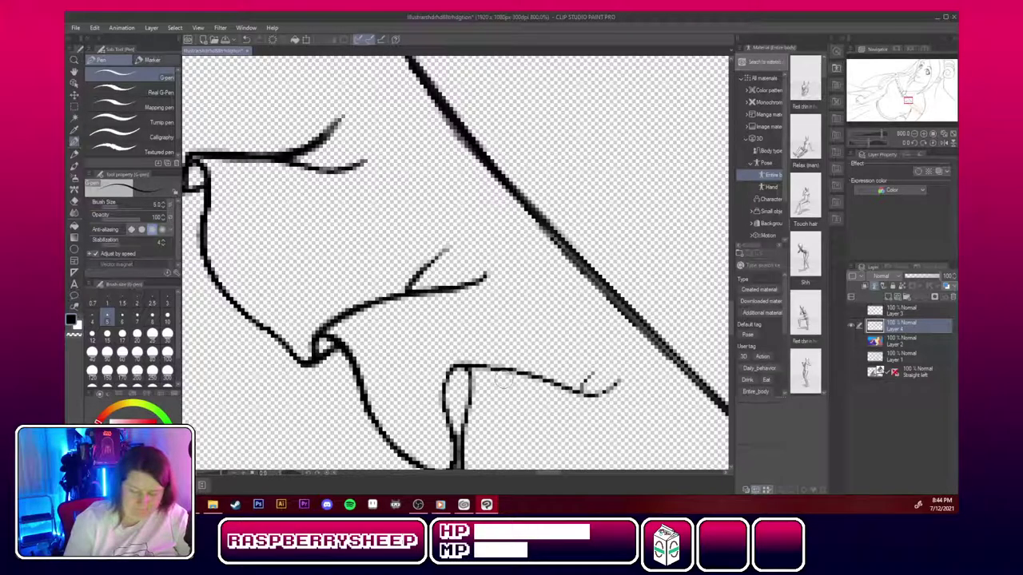
Thicken the tall, narrow loop fold of the ruffle and the crease extending from its top.
scroll(455, 262, "right", 1)
scroll(456, 262, "down", 4)
scroll(455, 262, "up", 1)
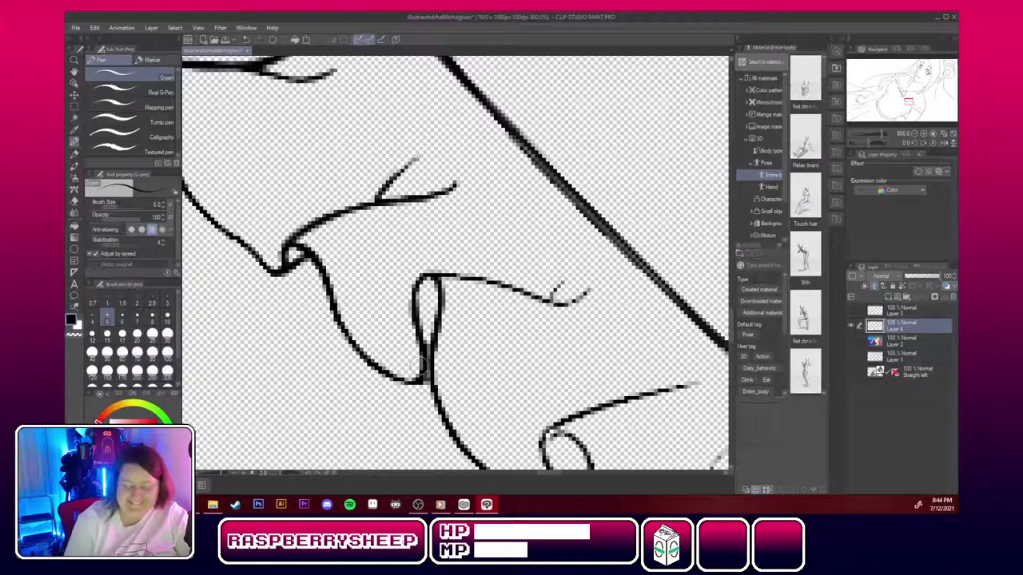
mouse_move(423, 276)
left_mouse_down()
mouse_move(546, 297)
mouse_move(586, 300)
mouse_move(589, 291)
mouse_move(449, 207)
mouse_move(381, 204)
left_mouse_up()
Thicken the rounded curl fold, its long crease and the curved ruffle edges on both sides of it.
mouse_move(360, 352)
left_mouse_down()
mouse_move(382, 328)
mouse_move(478, 292)
mouse_move(510, 295)
left_mouse_up()
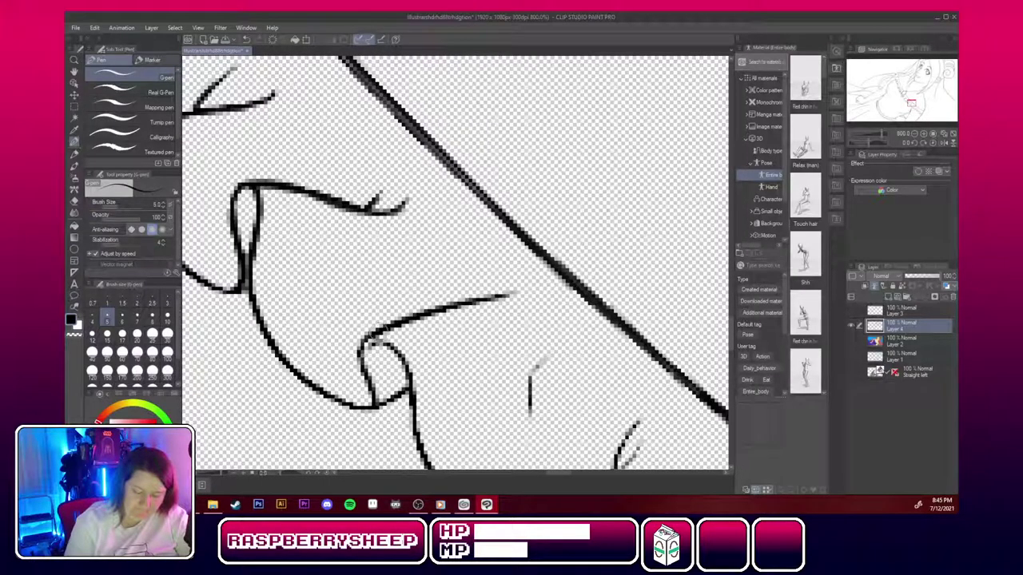
mouse_move(377, 331)
left_mouse_down()
mouse_move(362, 356)
mouse_move(374, 404)
mouse_move(385, 402)
mouse_move(342, 405)
mouse_move(371, 409)
left_mouse_up()
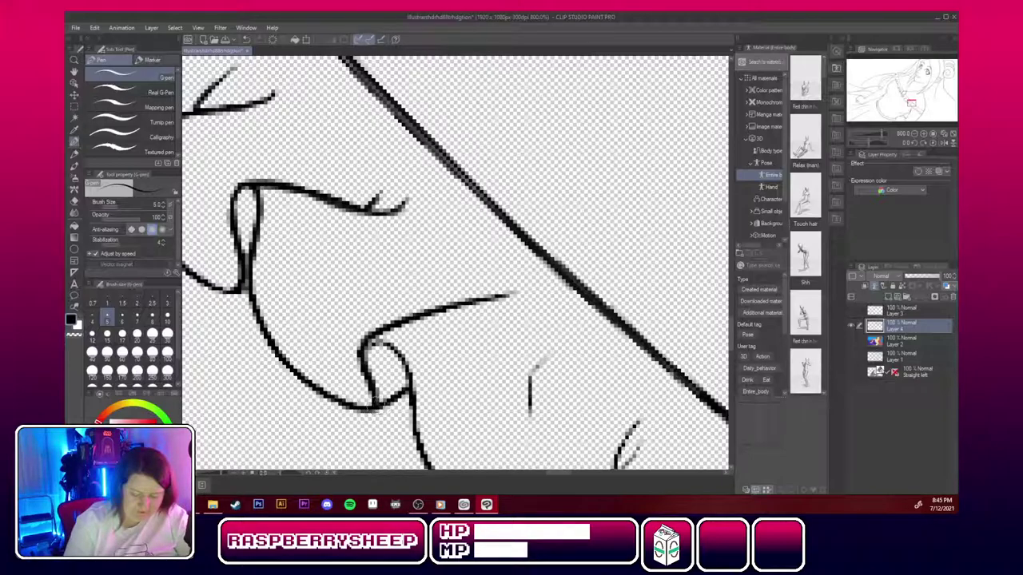
left_click_drag(254, 314, 325, 395)
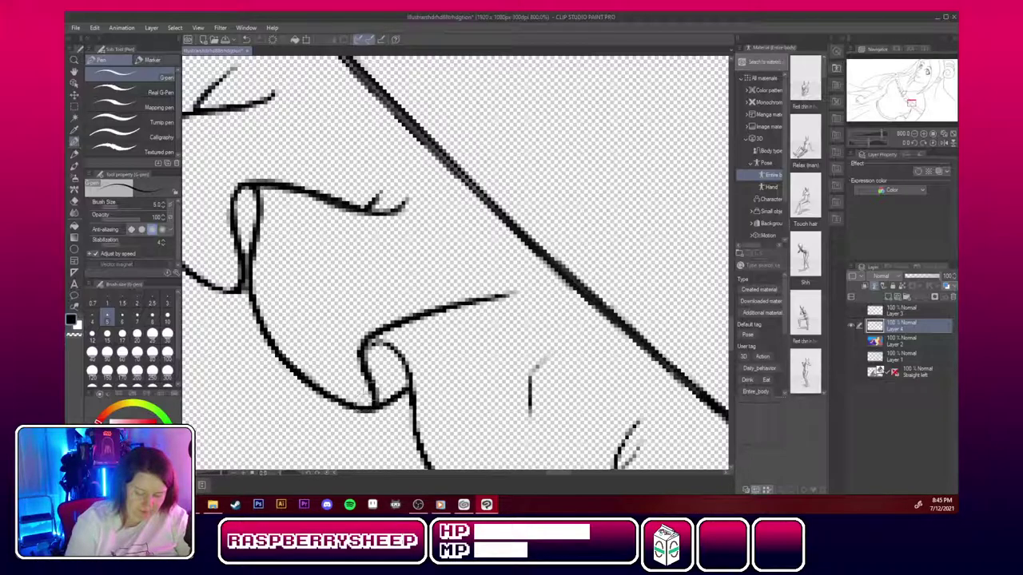
mouse_move(371, 346)
left_mouse_down()
mouse_move(392, 347)
mouse_move(406, 367)
mouse_move(432, 446)
left_mouse_up()
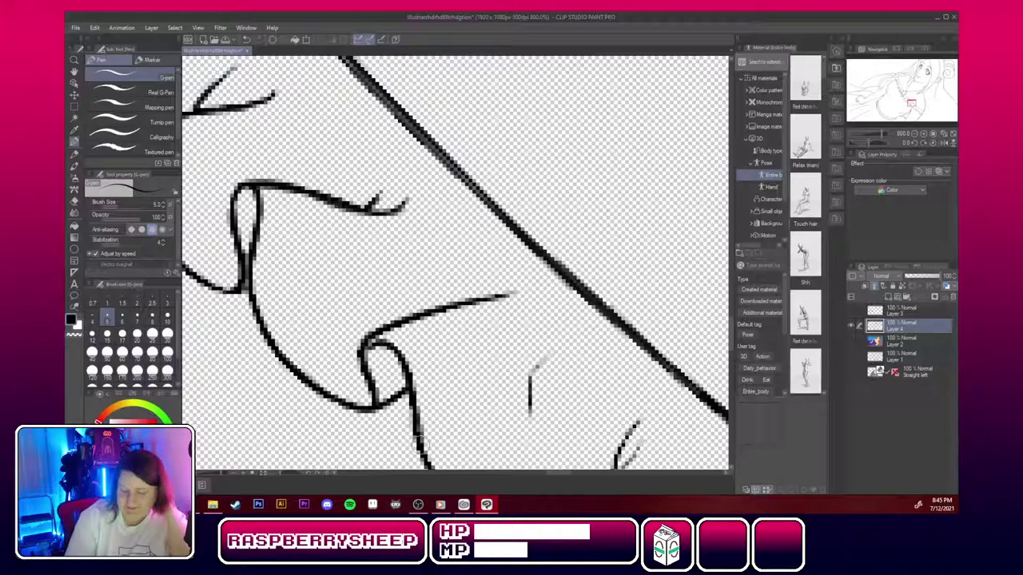
Redraw the short isolated crease as one slanted stroke and thicken the flat boxy fold with its upright crease.
left_click_drag(471, 344, 320, 192)
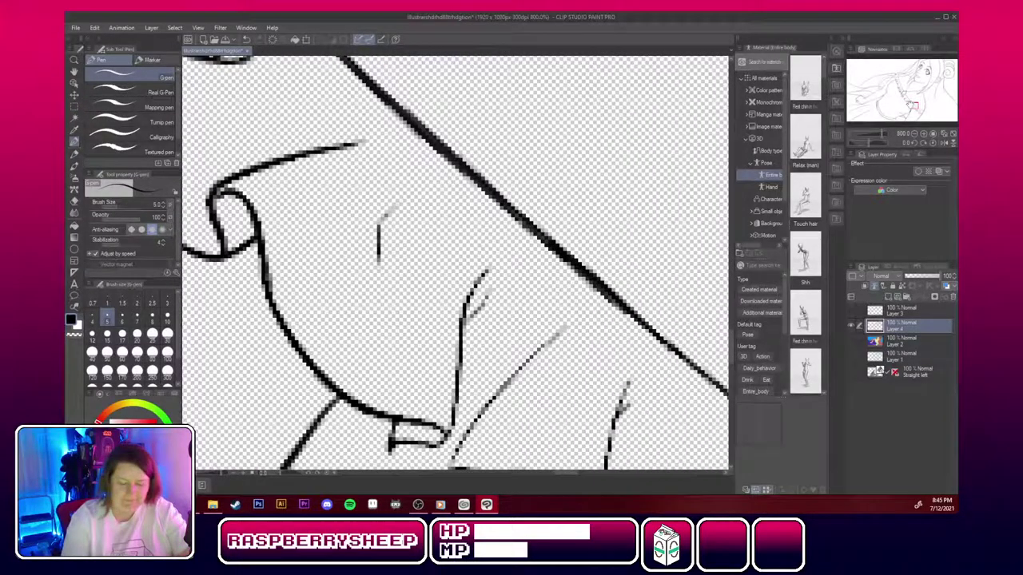
left_click_drag(391, 205, 370, 312)
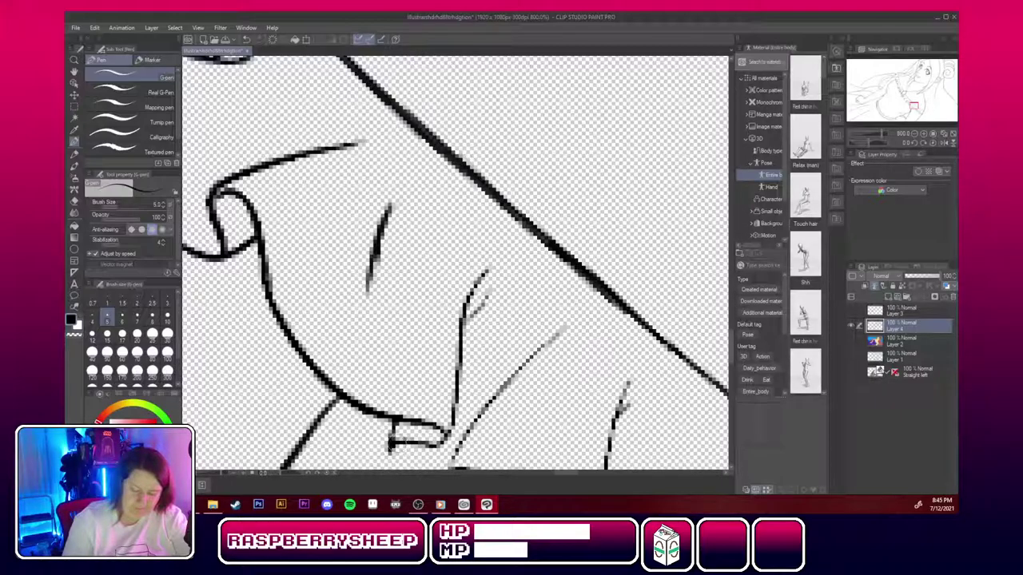
mouse_move(394, 422)
left_mouse_down()
mouse_move(392, 455)
mouse_move(447, 437)
mouse_move(456, 405)
left_mouse_up()
left_click_drag(486, 273, 455, 360)
left_click_drag(467, 320, 448, 411)
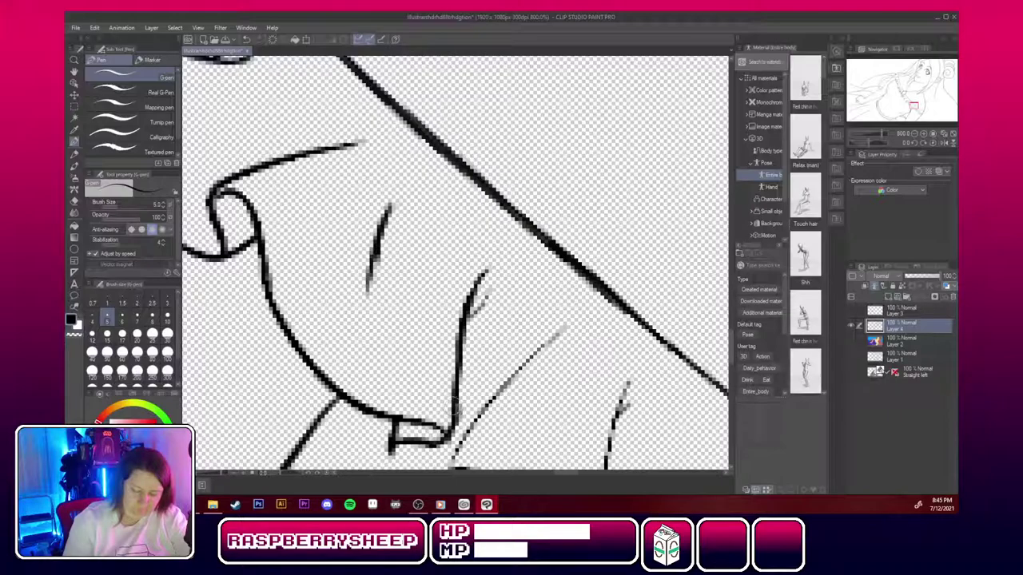
Thicken the underside of the flat boxy fold, the curved crease rising from it and the next upright crease.
mouse_move(488, 300)
left_mouse_down()
mouse_move(454, 344)
mouse_move(459, 335)
mouse_move(362, 190)
mouse_move(421, 131)
left_mouse_up()
mouse_move(301, 237)
left_mouse_down()
mouse_move(334, 269)
mouse_move(359, 273)
mouse_move(364, 262)
left_mouse_up()
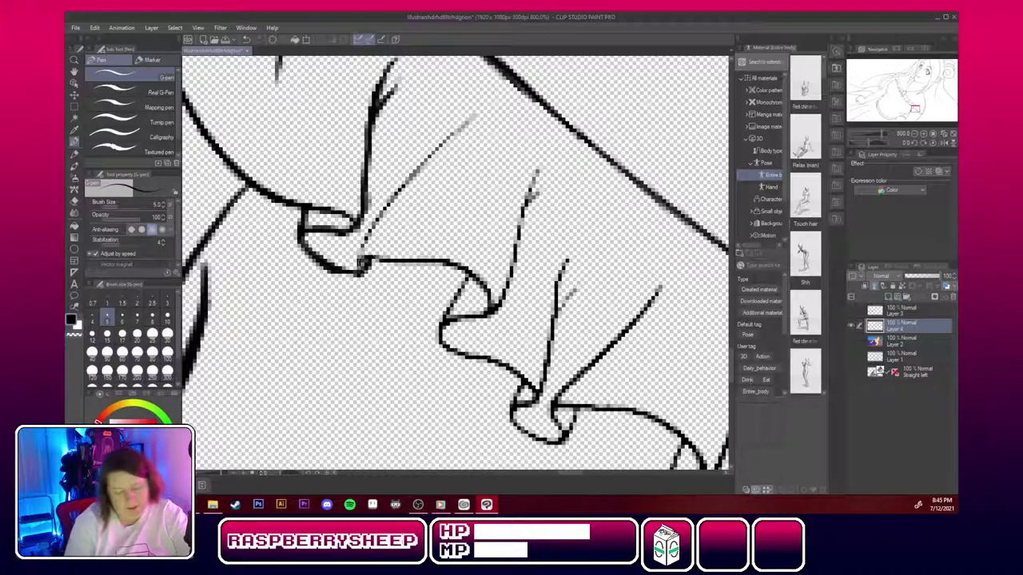
mouse_move(359, 254)
left_mouse_down()
mouse_move(380, 210)
mouse_move(473, 118)
left_mouse_up()
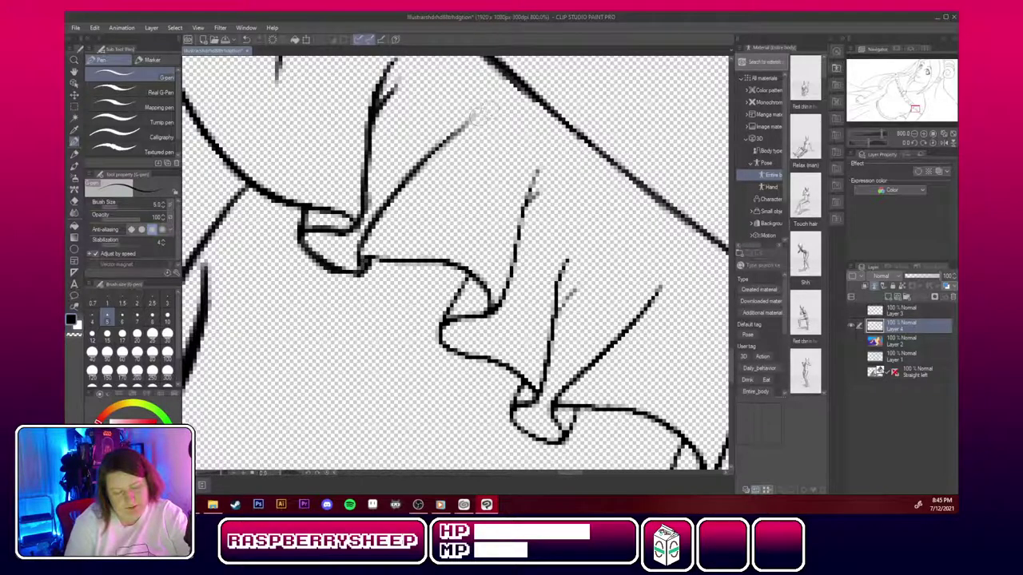
left_click_drag(539, 159, 496, 302)
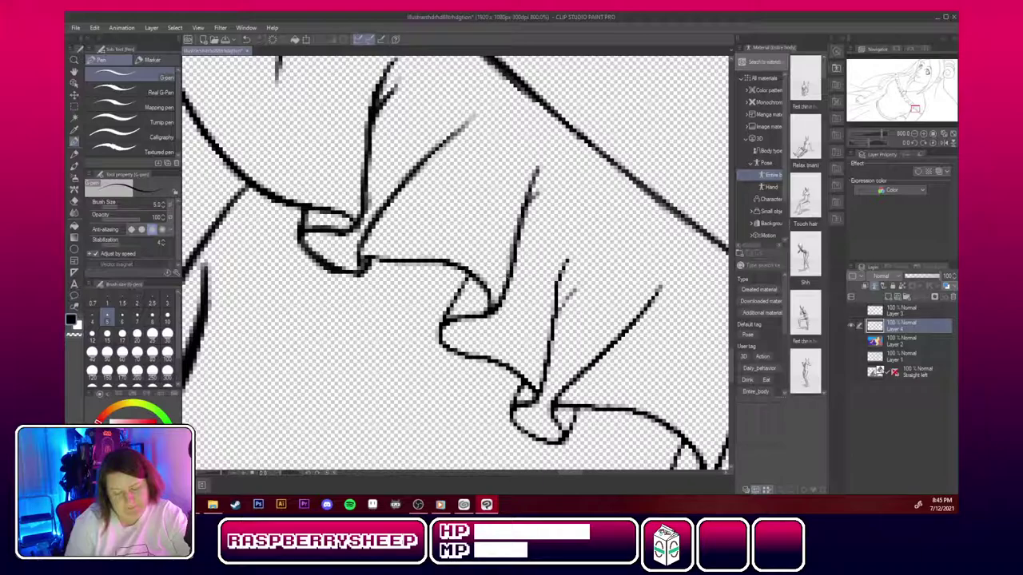
Thicken the scalloped edge from the boxy fold through the next triangular fold to the small cupped fold and its upright crease.
mouse_move(360, 267)
left_mouse_down()
mouse_move(430, 258)
mouse_move(478, 287)
mouse_move(494, 310)
mouse_move(442, 323)
mouse_move(442, 344)
left_mouse_up()
mouse_move(468, 277)
left_mouse_down()
mouse_move(444, 322)
mouse_move(460, 358)
mouse_move(538, 381)
left_mouse_up()
mouse_move(491, 355)
left_mouse_down()
mouse_move(531, 396)
mouse_move(519, 416)
mouse_move(542, 416)
mouse_move(528, 429)
mouse_move(540, 377)
left_mouse_up()
left_click_drag(567, 254, 529, 411)
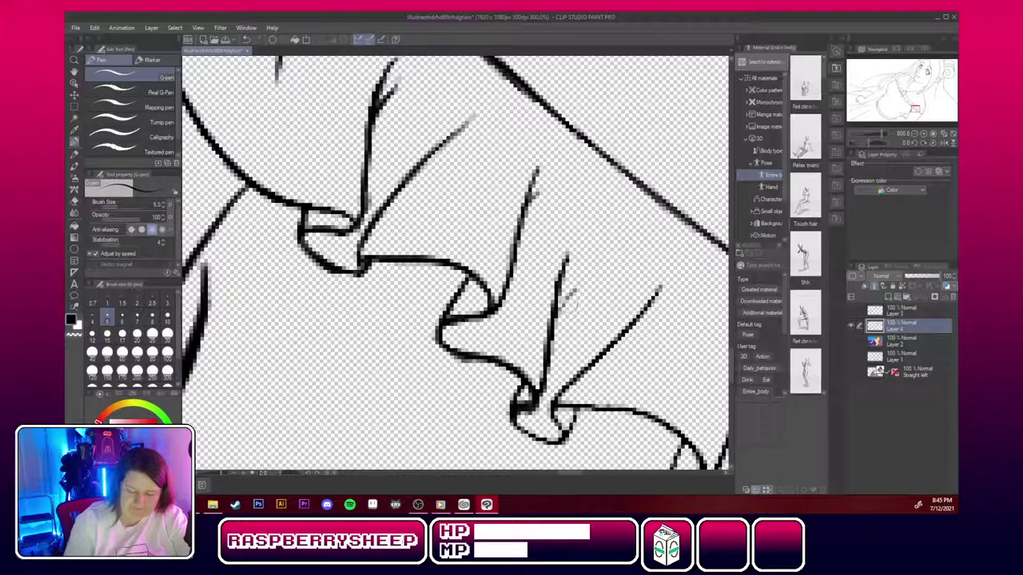
Thicken the cupped fold and its diagonal crease, plus the following scallop up to the pointed fold with its long crease.
mouse_move(582, 290)
left_mouse_down()
mouse_move(549, 339)
mouse_move(319, 280)
mouse_move(319, 249)
mouse_move(348, 246)
left_mouse_up()
mouse_move(342, 315)
left_mouse_down()
mouse_move(352, 330)
mouse_move(326, 348)
mouse_move(357, 339)
mouse_move(366, 319)
mouse_move(356, 336)
left_mouse_up()
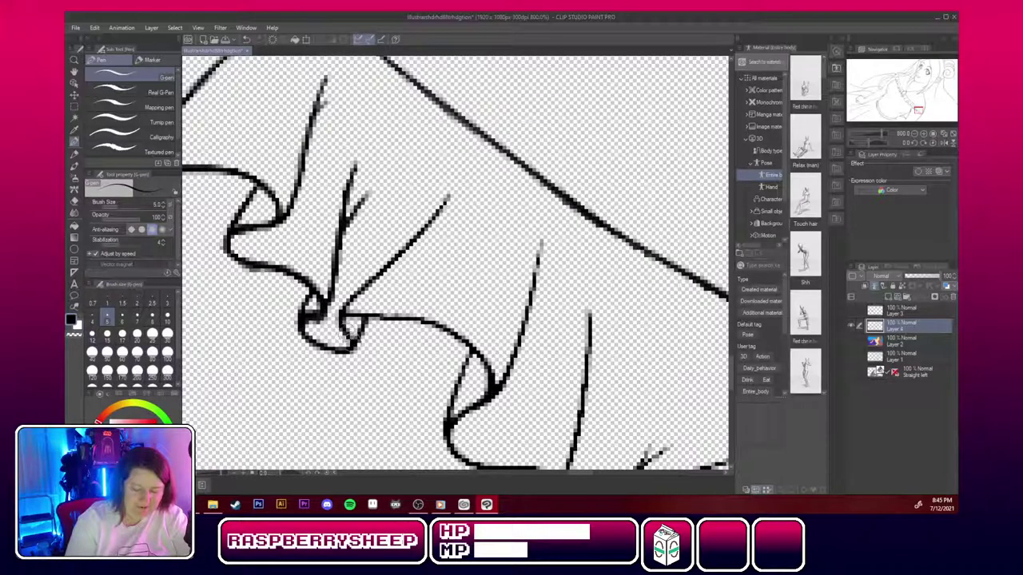
mouse_move(382, 265)
left_mouse_down()
mouse_move(341, 309)
mouse_move(422, 313)
left_mouse_up()
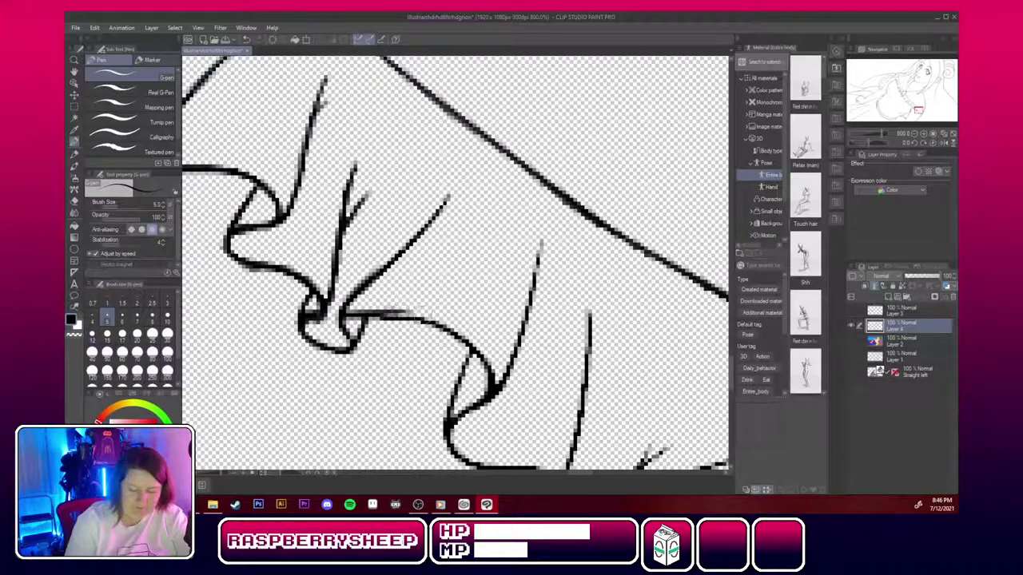
mouse_move(342, 315)
left_mouse_down()
mouse_move(432, 322)
mouse_move(487, 360)
left_mouse_up()
mouse_move(489, 398)
left_mouse_down()
mouse_move(521, 345)
mouse_move(549, 244)
left_mouse_up()
left_click_drag(483, 345, 450, 415)
Thicken the long upright crease near the ruffle's end and the scalloped edge leading to its small fold.
mouse_move(496, 383)
left_mouse_down()
mouse_move(464, 383)
mouse_move(374, 264)
left_mouse_up()
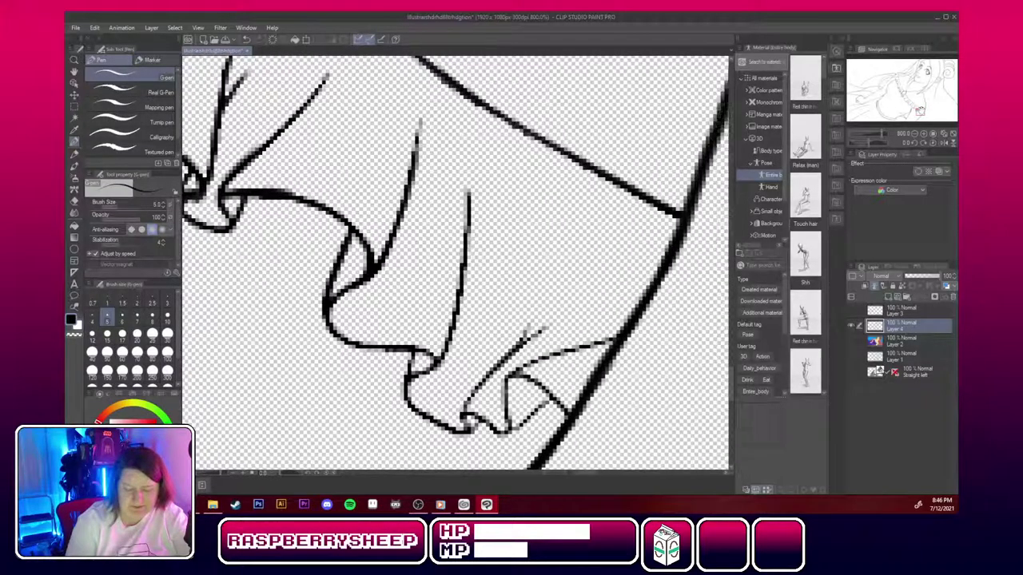
mouse_move(471, 183)
left_mouse_down()
mouse_move(452, 326)
mouse_move(435, 373)
mouse_move(439, 360)
mouse_move(415, 375)
left_mouse_up()
mouse_move(326, 316)
left_mouse_down()
mouse_move(342, 344)
mouse_move(386, 355)
mouse_move(413, 349)
left_mouse_up()
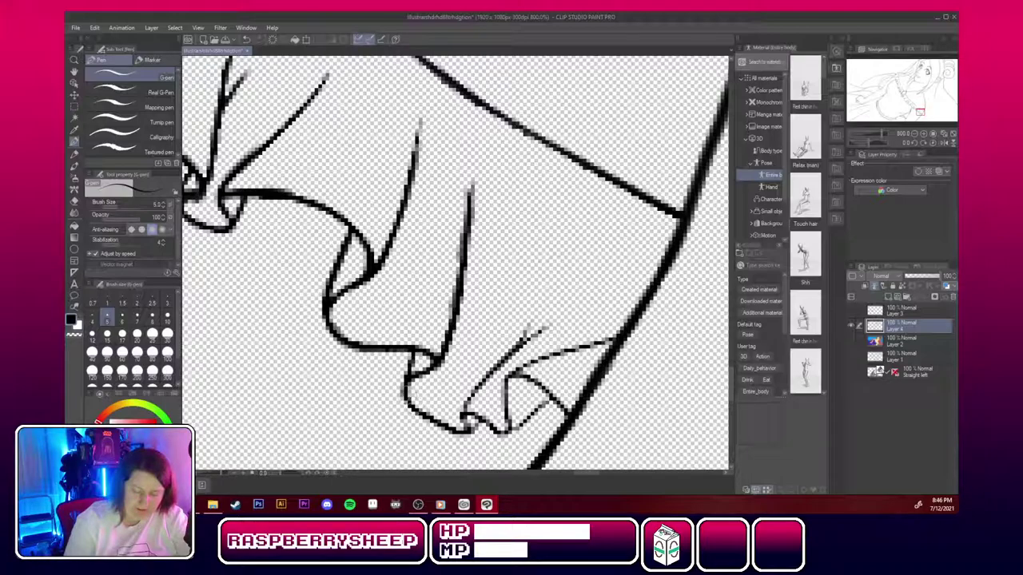
Thicken the last ruffle folds and creases where the trim meets the heavy body outline.
mouse_move(426, 404)
left_mouse_down()
mouse_move(457, 425)
mouse_move(493, 428)
mouse_move(489, 375)
mouse_move(515, 352)
left_mouse_up()
mouse_move(478, 419)
left_mouse_down()
mouse_move(505, 434)
mouse_move(509, 411)
left_mouse_up()
left_click_drag(518, 371, 502, 417)
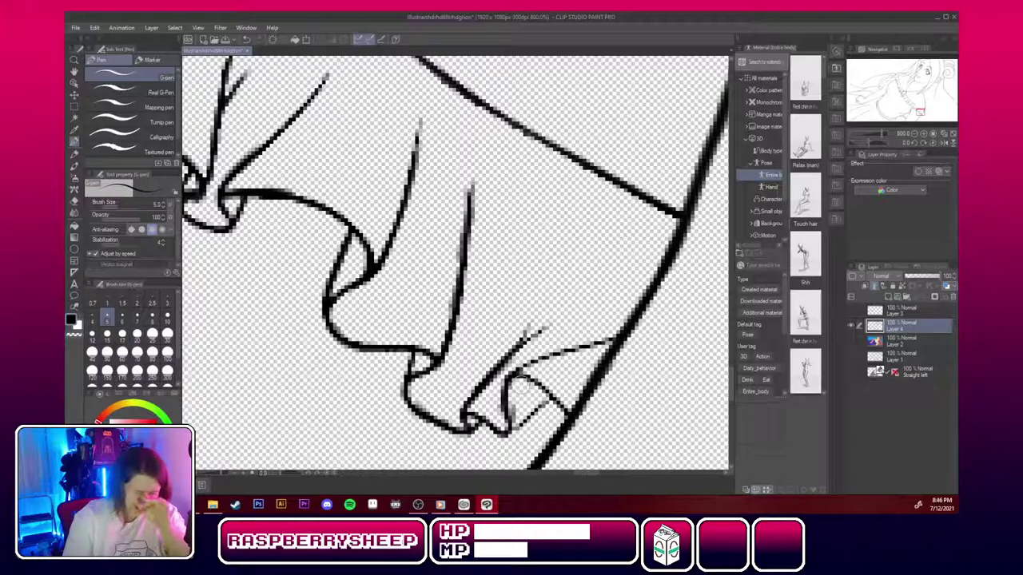
mouse_move(508, 434)
left_mouse_down()
mouse_move(548, 403)
mouse_move(510, 432)
left_mouse_up()
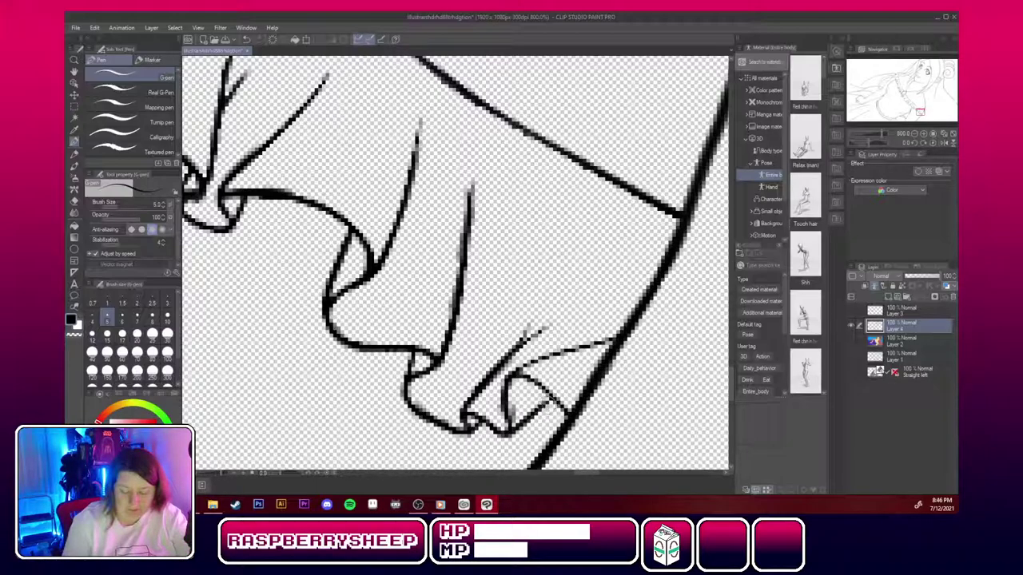
left_click_drag(516, 375, 570, 416)
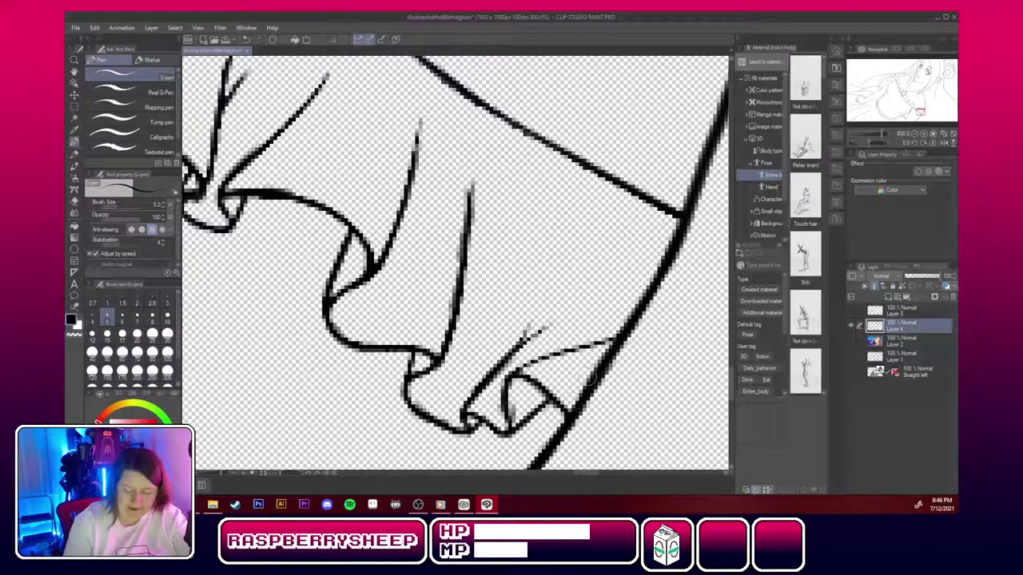
mouse_move(511, 373)
left_mouse_down()
mouse_move(617, 342)
mouse_move(499, 344)
left_mouse_up()
mouse_move(922, 113)
left_mouse_down()
mouse_move(932, 120)
mouse_move(923, 114)
left_mouse_up()
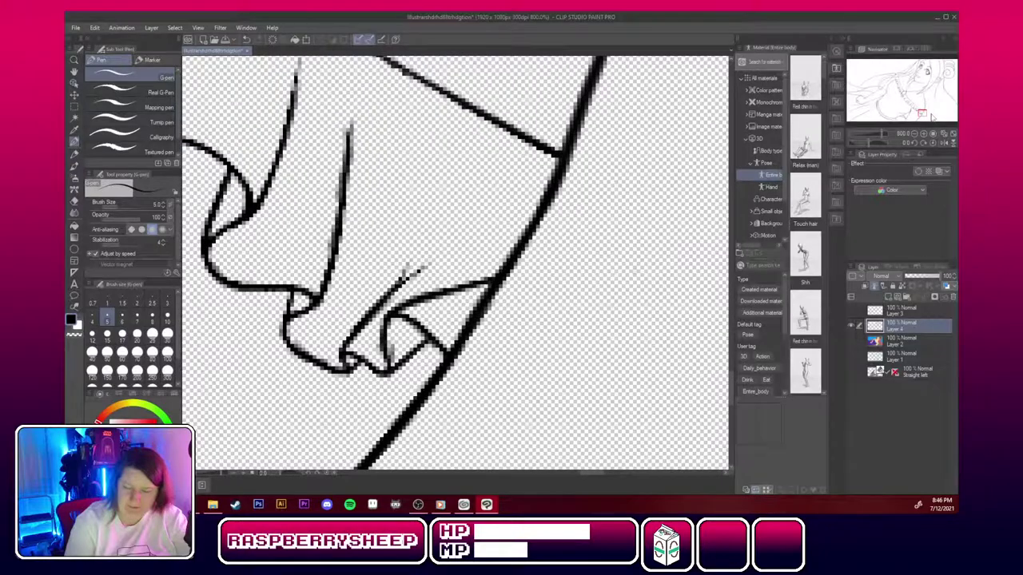
Start the ruffle's outer edge below the trim corner and extend its lower edge past the body outline with a slanted crease.
left_click_drag(572, 159, 590, 323)
mouse_move(435, 337)
left_mouse_down()
mouse_move(475, 391)
mouse_move(469, 412)
mouse_move(505, 333)
left_mouse_up()
left_click_drag(479, 390, 534, 282)
left_click_drag(518, 318, 540, 264)
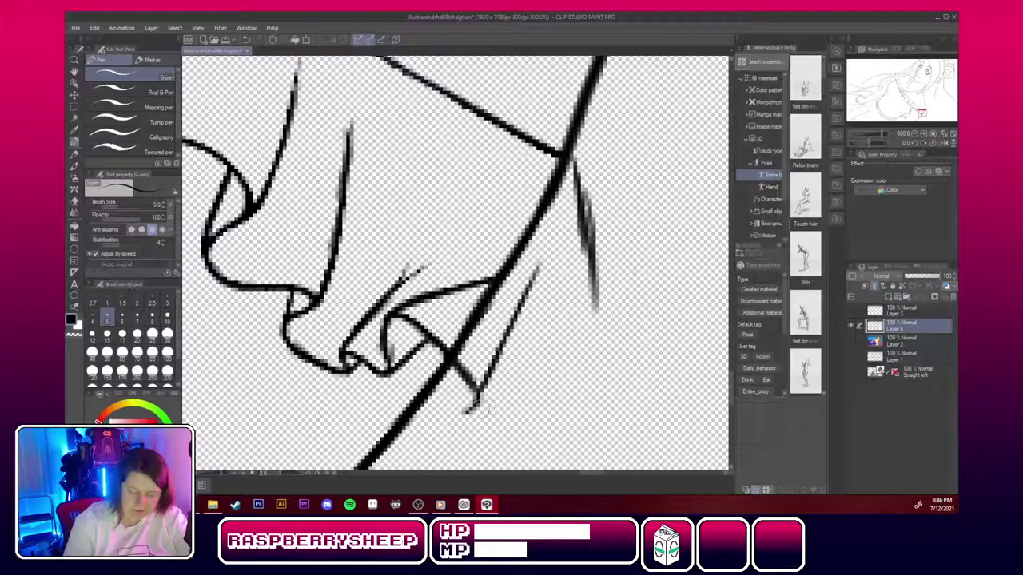
Draw the small fold, the upright crease and the large rounded scallop that closes the ruffle to its outer edge.
mouse_move(459, 413)
left_mouse_down()
mouse_move(501, 416)
mouse_move(528, 392)
left_mouse_up()
left_click_drag(537, 288, 527, 409)
mouse_move(529, 365)
left_mouse_down()
mouse_move(579, 424)
mouse_move(600, 405)
left_mouse_up()
mouse_move(595, 276)
left_mouse_down()
mouse_move(617, 363)
mouse_move(559, 423)
left_mouse_up()
left_click_drag(603, 380, 548, 424)
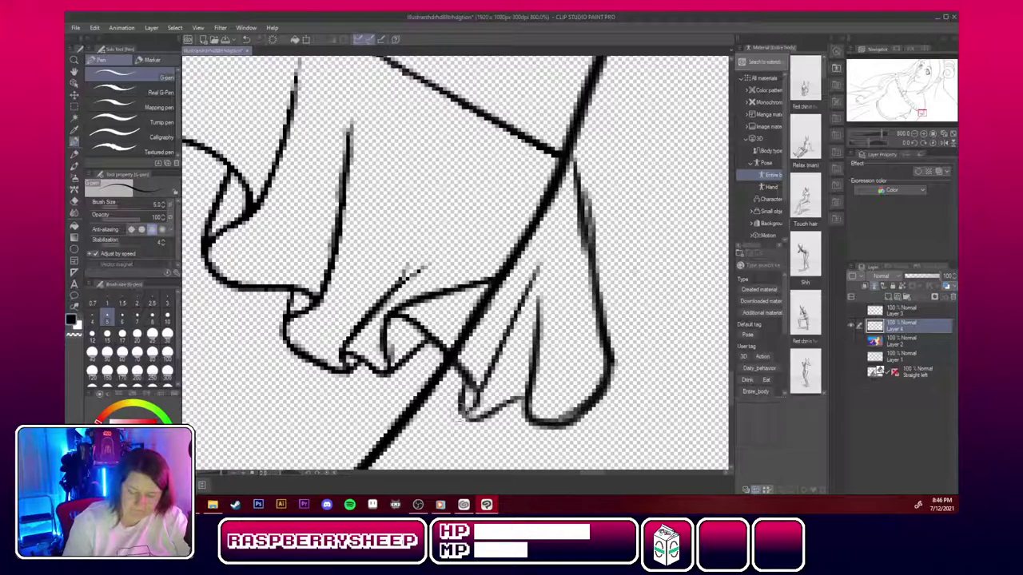
mouse_move(481, 416)
left_mouse_down()
mouse_move(523, 396)
mouse_move(506, 377)
mouse_move(475, 397)
left_mouse_up()
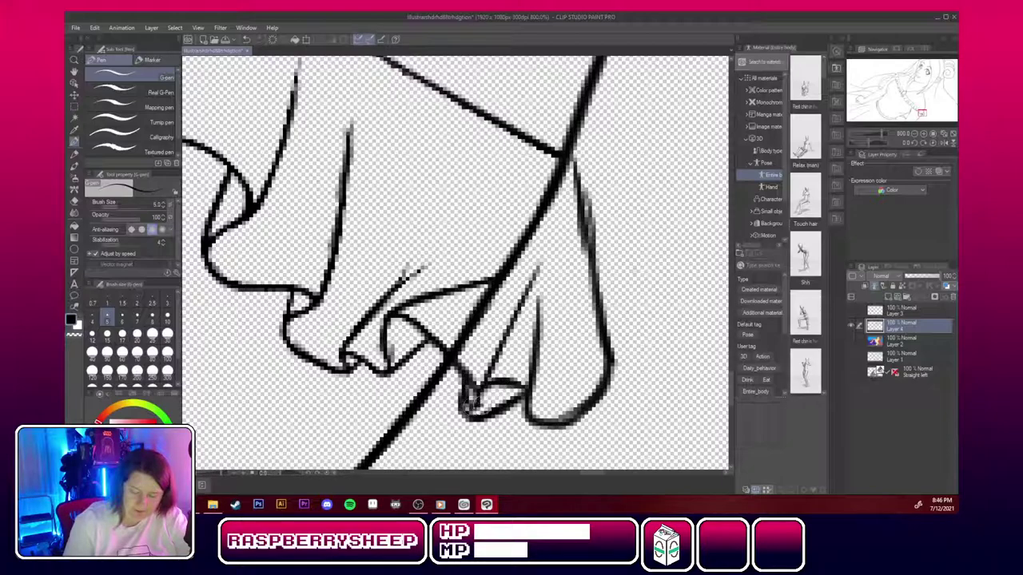
Erase the small fold beside the large rounded scallop and redraw it as a smaller, shallower loop.
left_click(74, 190)
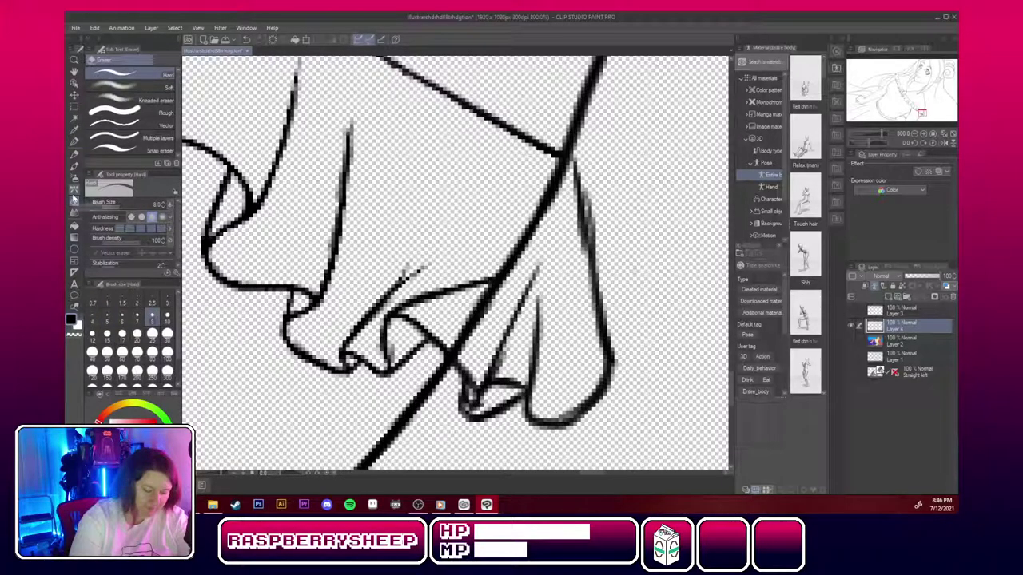
mouse_move(466, 412)
left_mouse_down()
mouse_move(483, 424)
mouse_move(515, 401)
mouse_move(489, 416)
left_mouse_up()
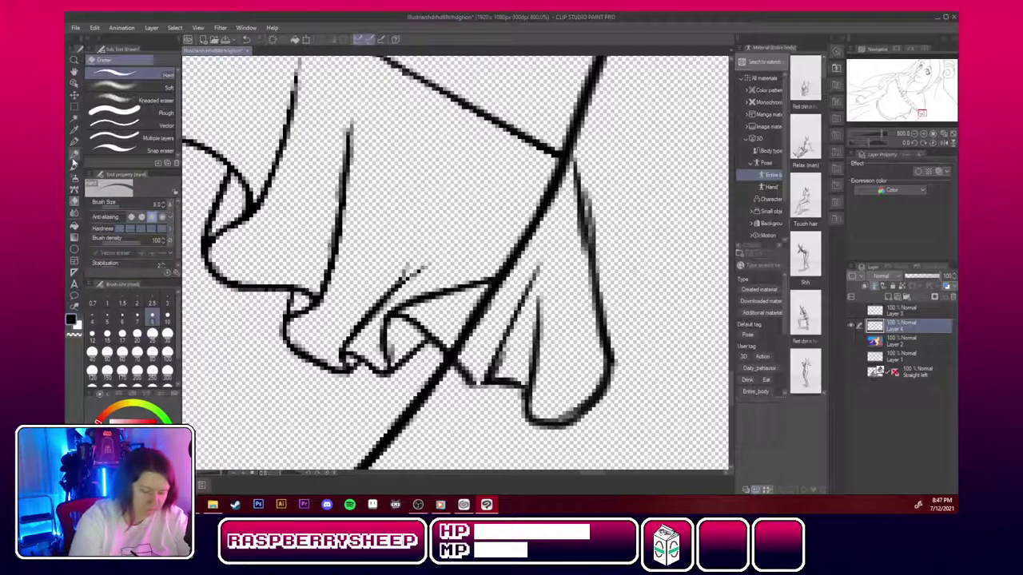
left_click(74, 142)
mouse_move(494, 382)
left_mouse_down()
mouse_move(457, 399)
mouse_move(453, 389)
mouse_move(456, 399)
mouse_move(497, 359)
mouse_move(487, 384)
mouse_move(521, 389)
left_mouse_up()
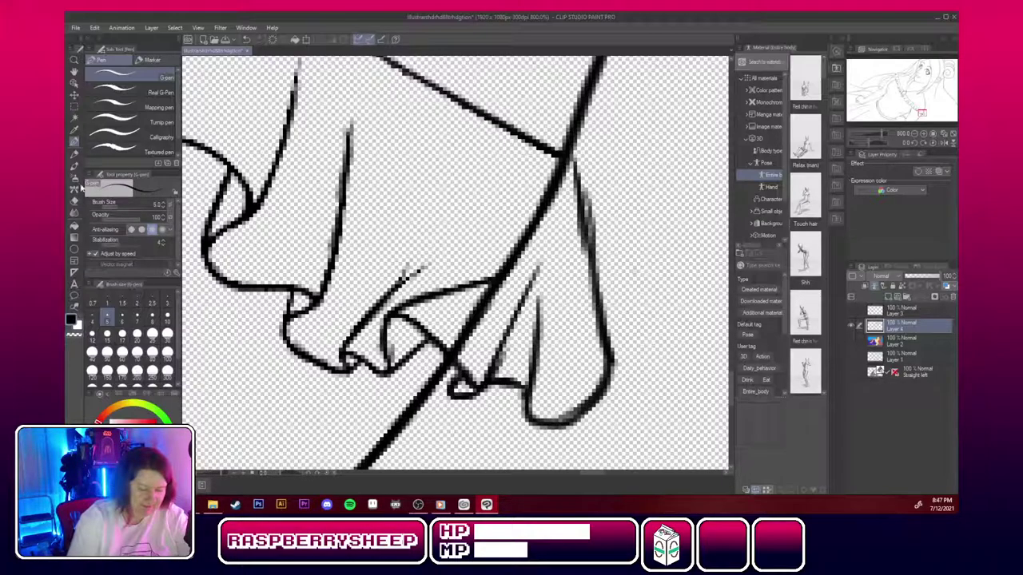
Erase the heavy body outline where it crosses the ruffle between the trim corner and the lower edge.
key("e")
mouse_move(502, 276)
left_mouse_down()
mouse_move(530, 230)
mouse_move(503, 269)
left_mouse_up()
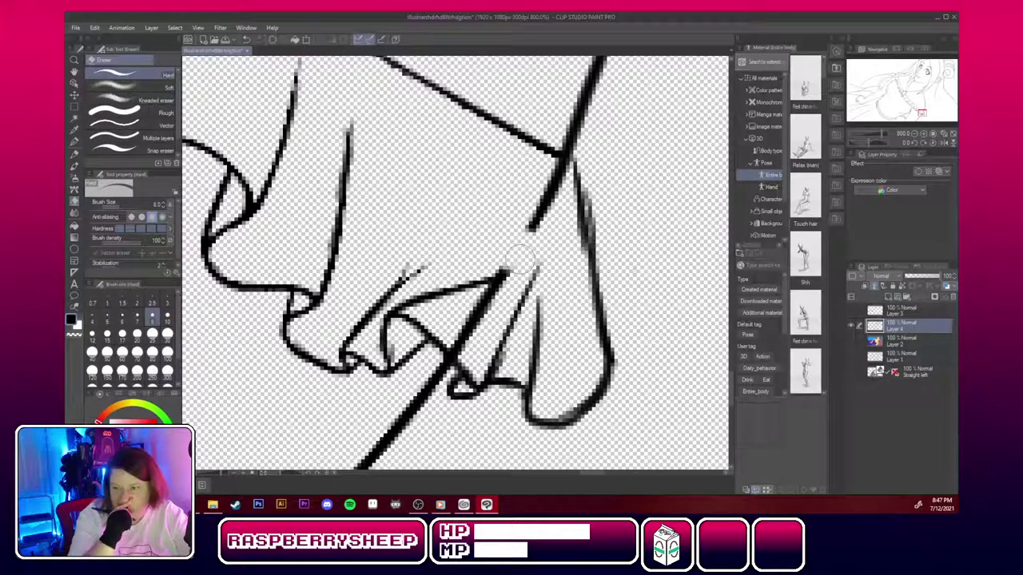
mouse_move(543, 179)
left_mouse_down()
mouse_move(558, 172)
mouse_move(532, 228)
mouse_move(542, 188)
left_mouse_up()
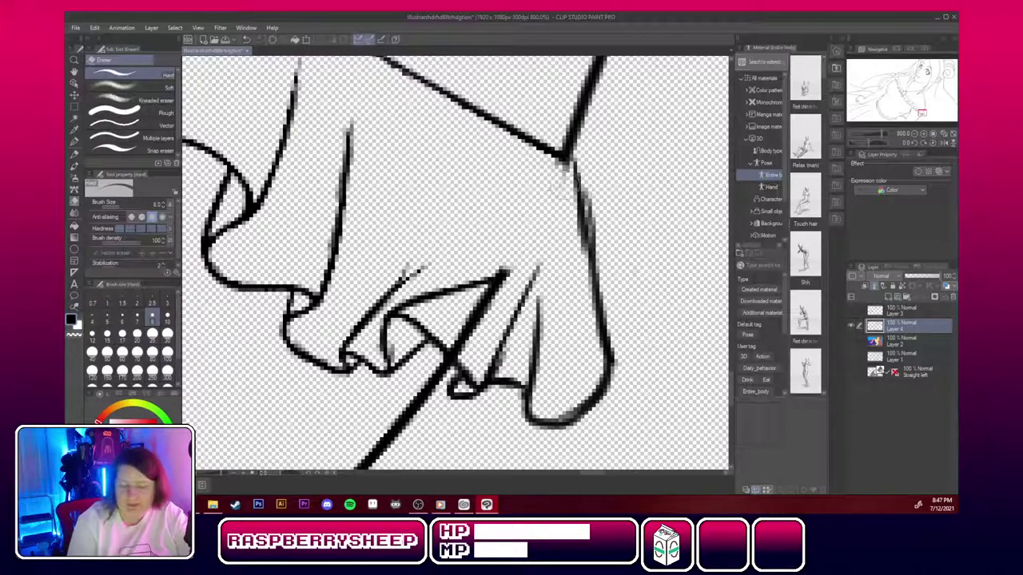
left_click_drag(575, 206, 581, 280)
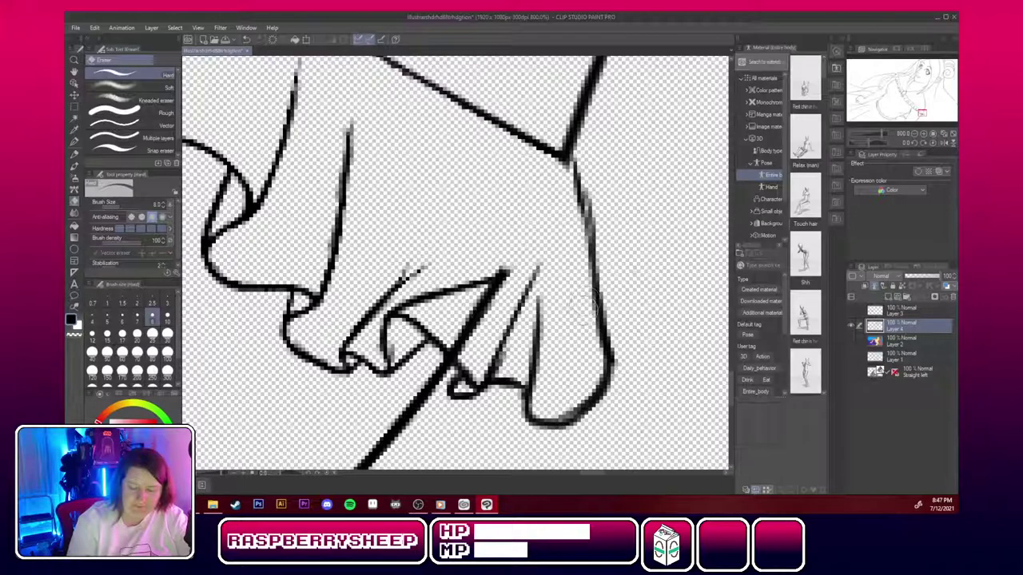
left_click_drag(599, 187, 605, 260)
mouse_move(473, 320)
left_mouse_down()
mouse_move(455, 358)
mouse_move(506, 272)
left_mouse_up()
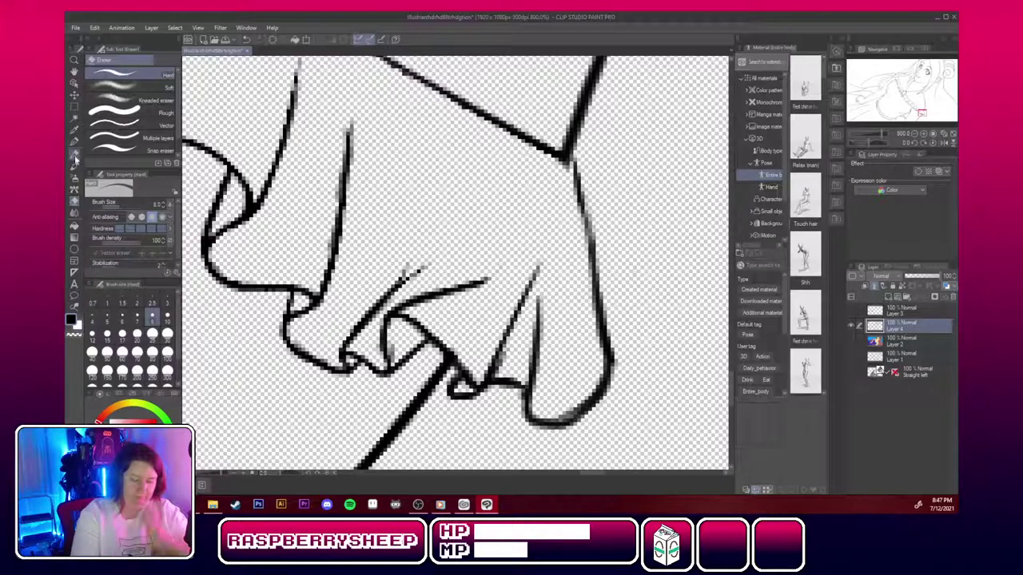
Thicken the ruffle's outer edge from the trim corner down to the large rounded scallop with the G-pen.
left_click(74, 143)
left_click(76, 140)
mouse_move(566, 156)
left_mouse_down()
mouse_move(595, 212)
mouse_move(601, 311)
mouse_move(601, 300)
left_mouse_up()
left_click_drag(591, 237, 608, 355)
Trim the inner side of the ruffle's outer edge and rounded scallop with the hard eraser for an even line.
left_click(74, 203)
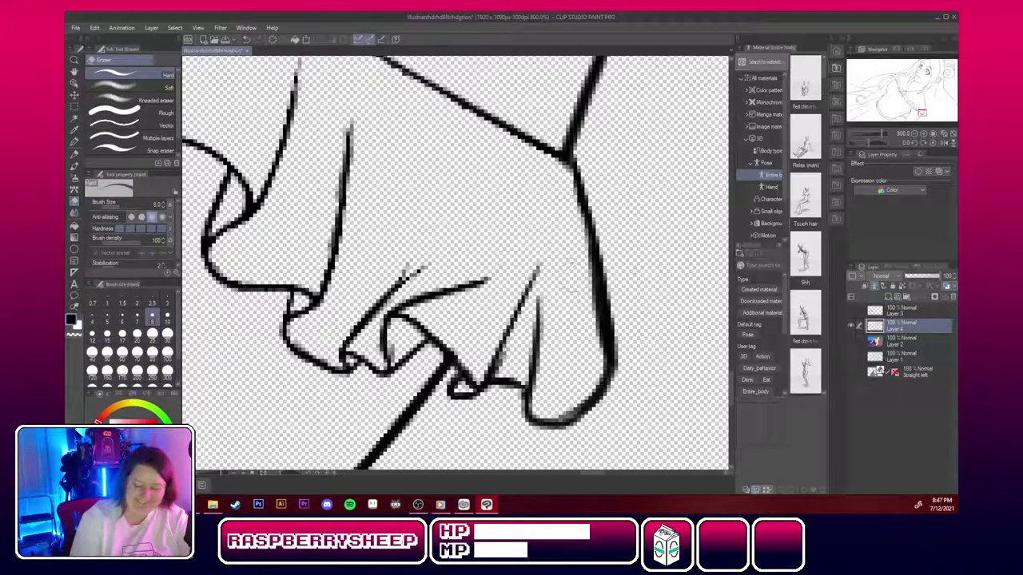
left_click_drag(573, 218, 592, 335)
left_click_drag(589, 286, 598, 358)
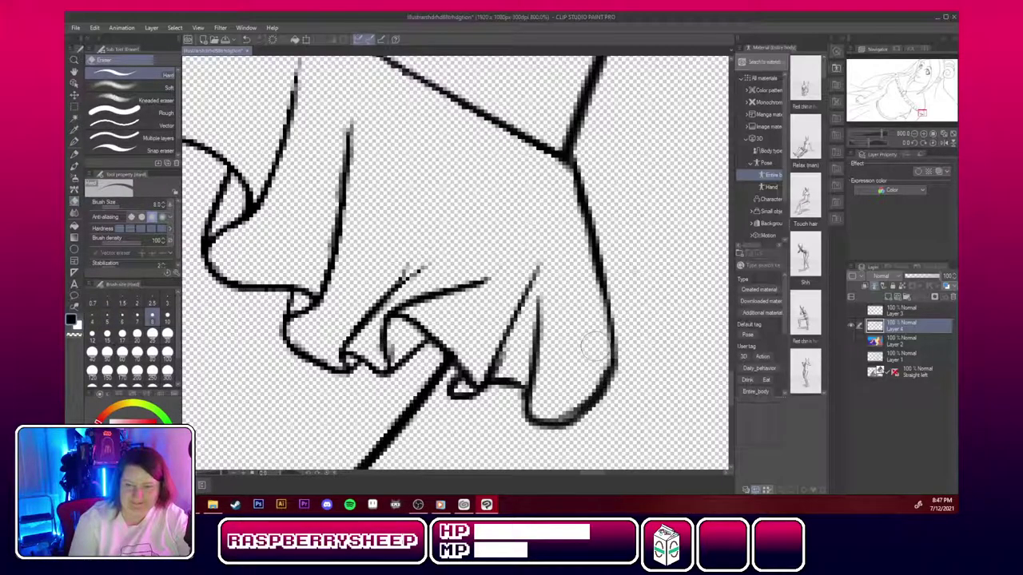
mouse_move(571, 200)
left_mouse_down()
mouse_move(572, 179)
mouse_move(583, 252)
left_mouse_up()
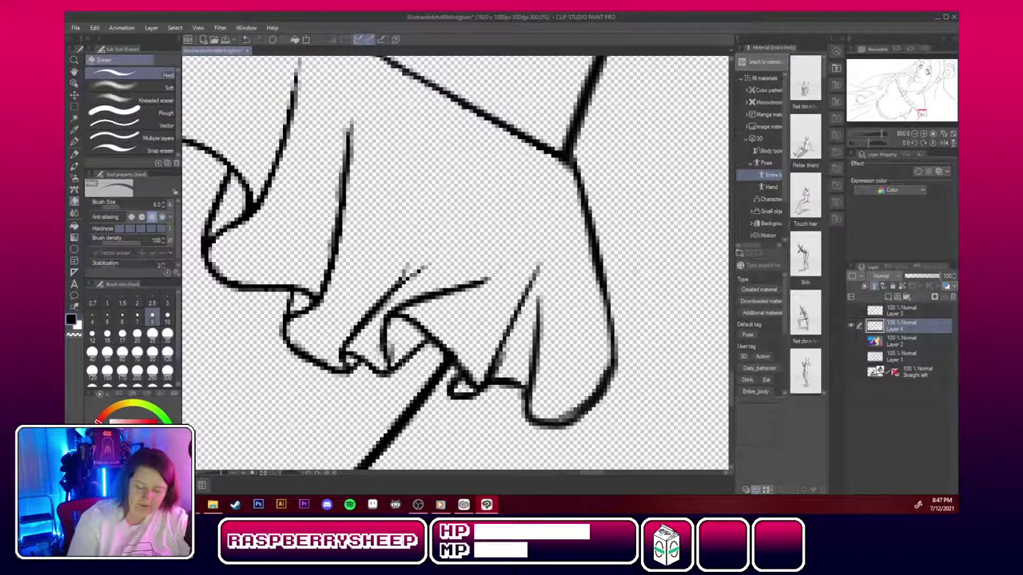
left_click_drag(393, 331, 391, 356)
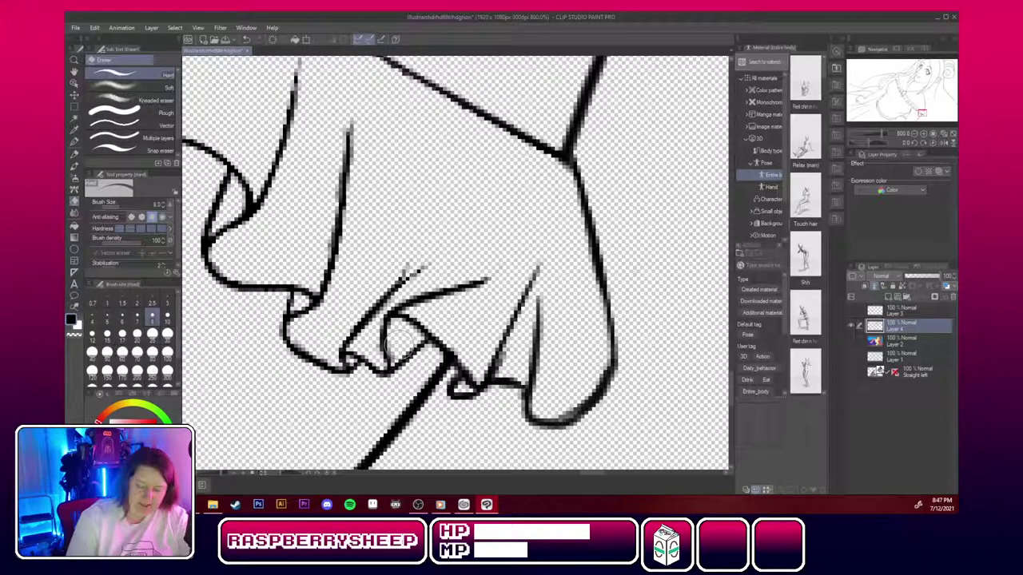
left_click_drag(512, 355, 503, 370)
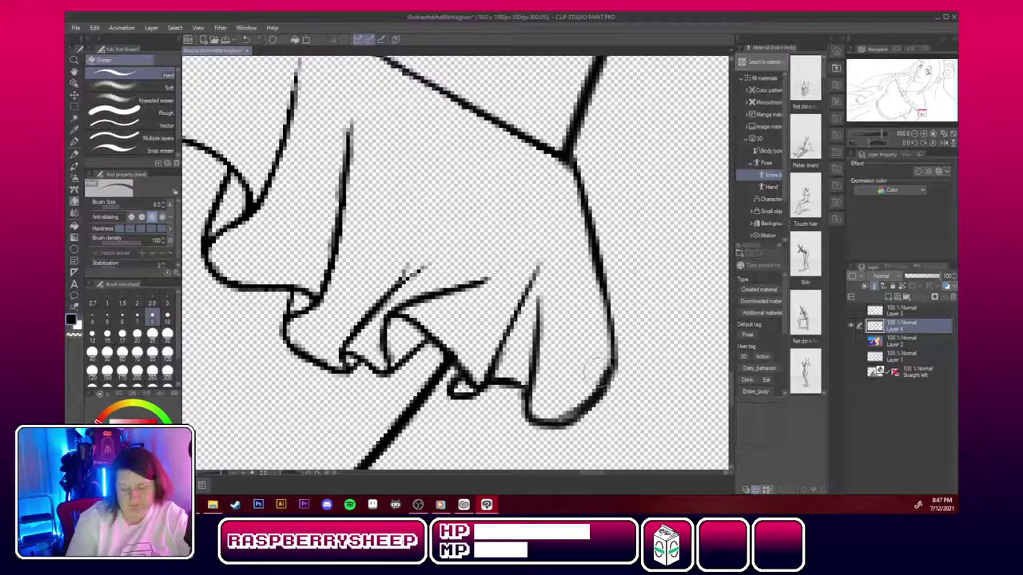
left_click_drag(598, 372, 563, 409)
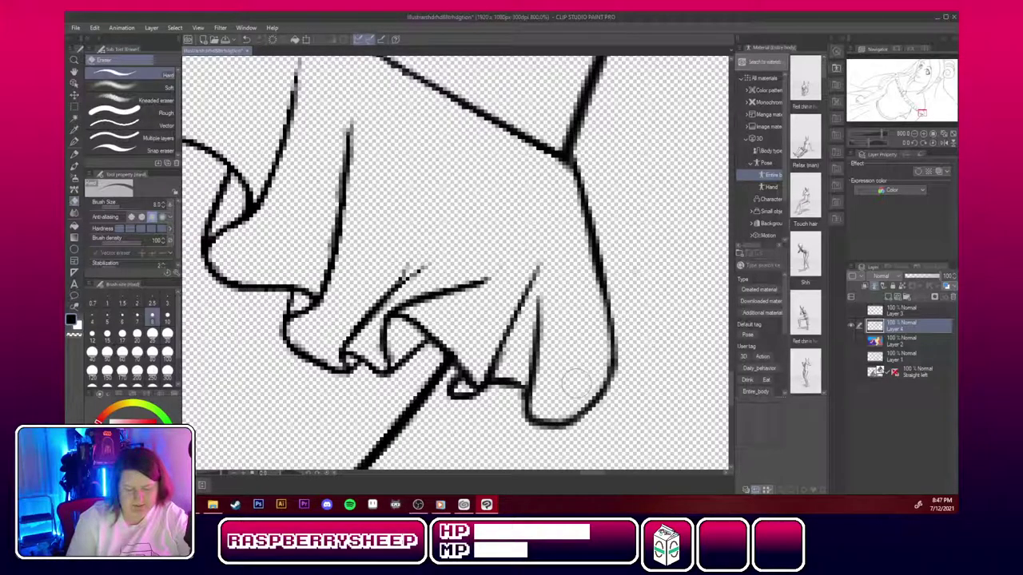
Draw a second slanted fold line from the trim corner, just outside the ruffle's outer edge.
left_click_drag(921, 115, 925, 111)
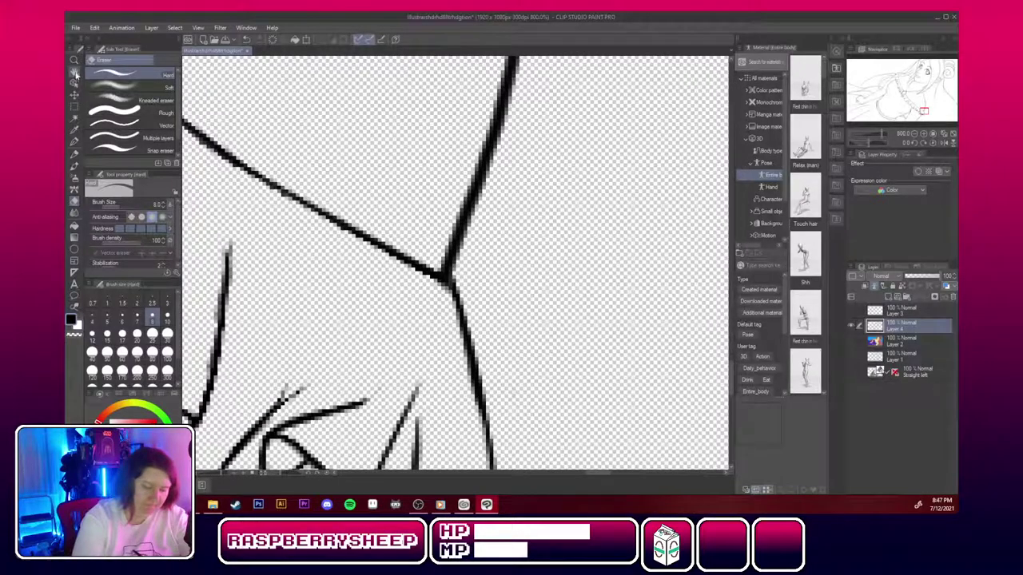
left_click(74, 143)
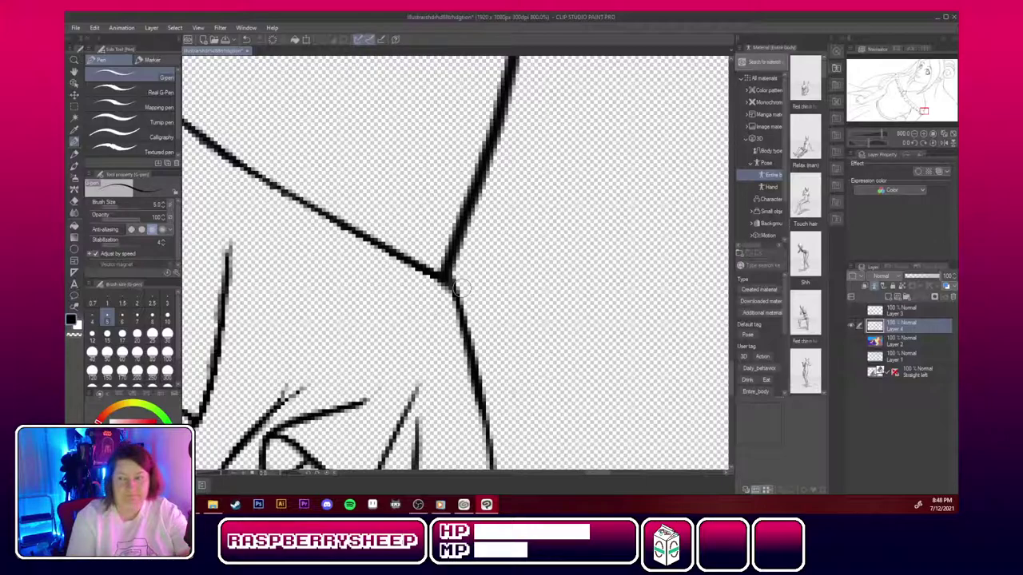
left_click_drag(452, 280, 489, 360)
left_click_drag(459, 307, 495, 375)
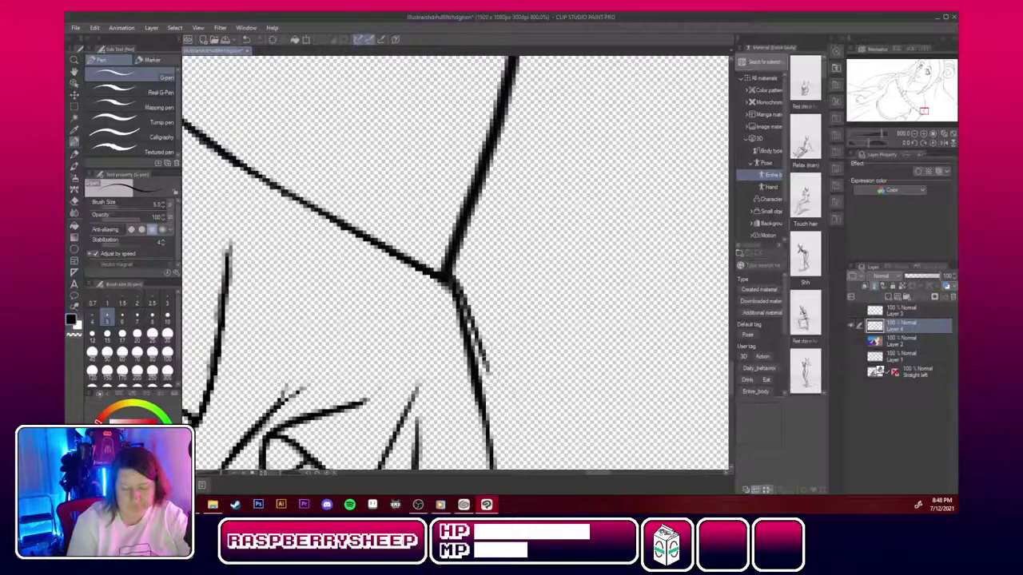
left_click_drag(471, 336, 509, 403)
left_click_drag(490, 359, 509, 406)
left_click_drag(488, 361, 512, 406)
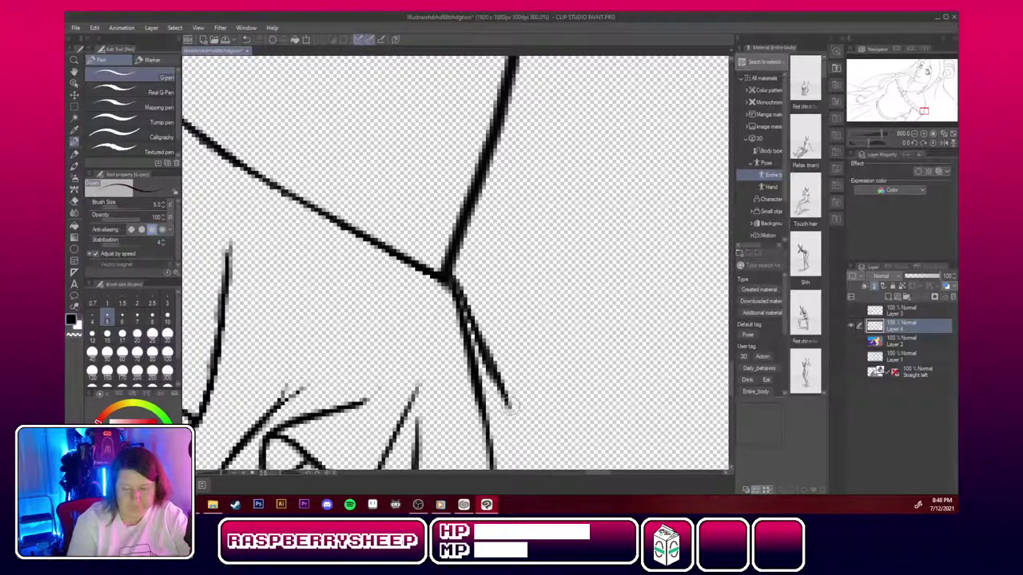
Curve the end of the new outer fold line back into the ruffle's edge to close the fold.
key("Right")
key("Right")
key("Down")
key("Down")
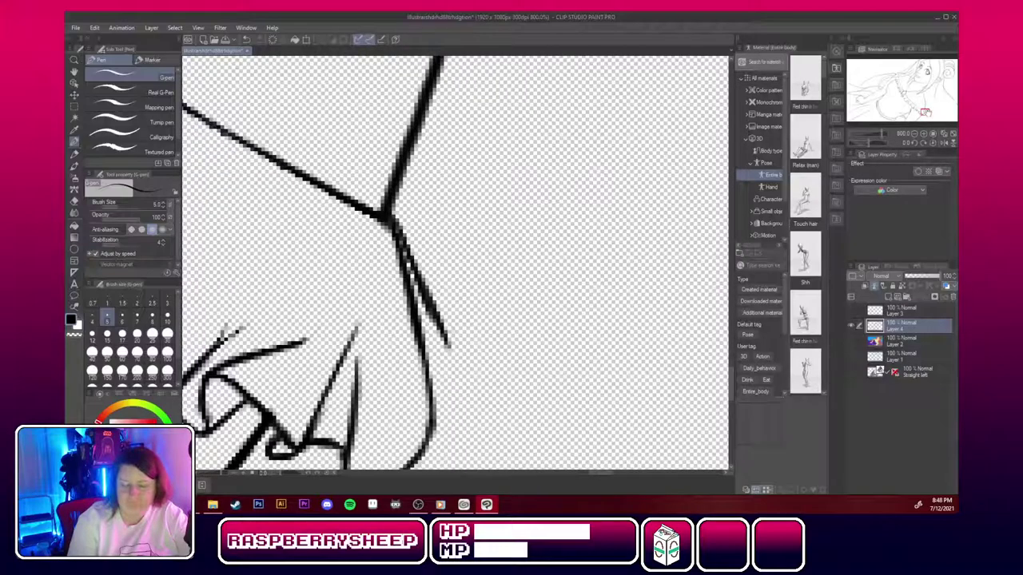
key("Left")
key("Down")
left_click_drag(479, 313, 459, 349)
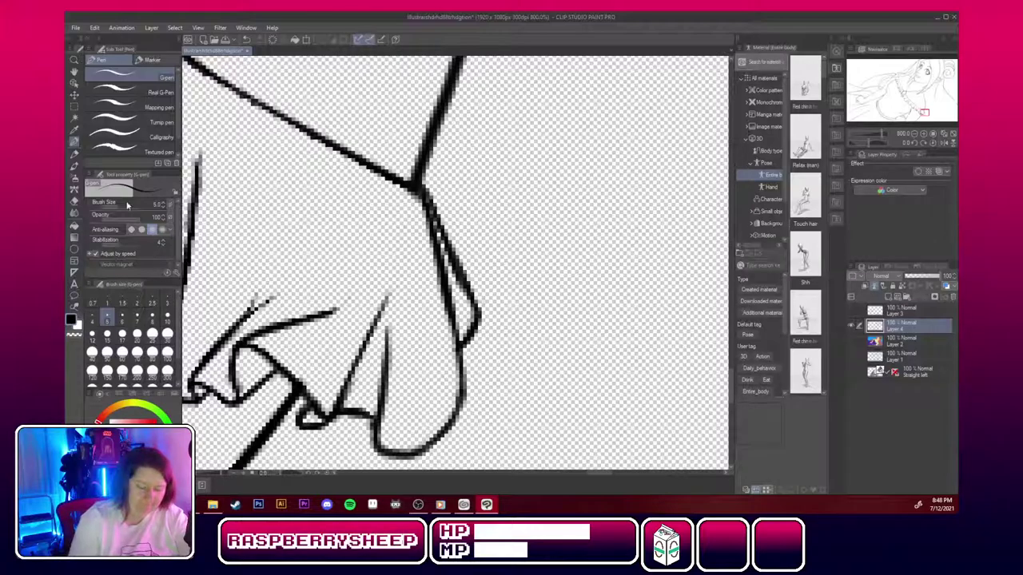
Erase the upper part of the old ruffle edge beside the new outer fold so it tapers into a crease.
left_click(74, 201)
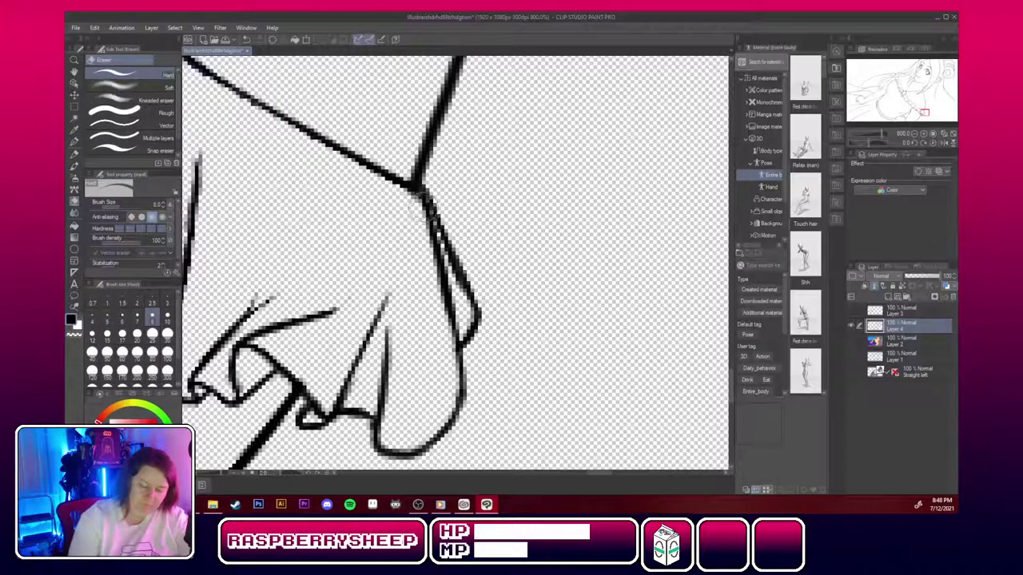
left_click_drag(424, 207, 445, 284)
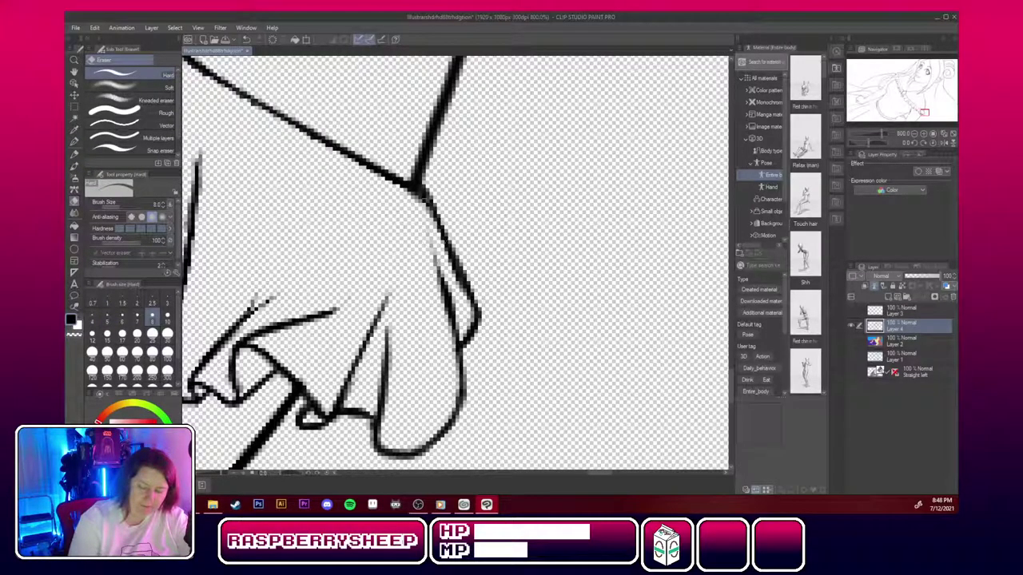
left_click_drag(448, 249, 473, 318)
Thicken the first ruffle edge below the hair strand, its small curled fold and the forked crease beside it.
left_click_drag(928, 113, 898, 76)
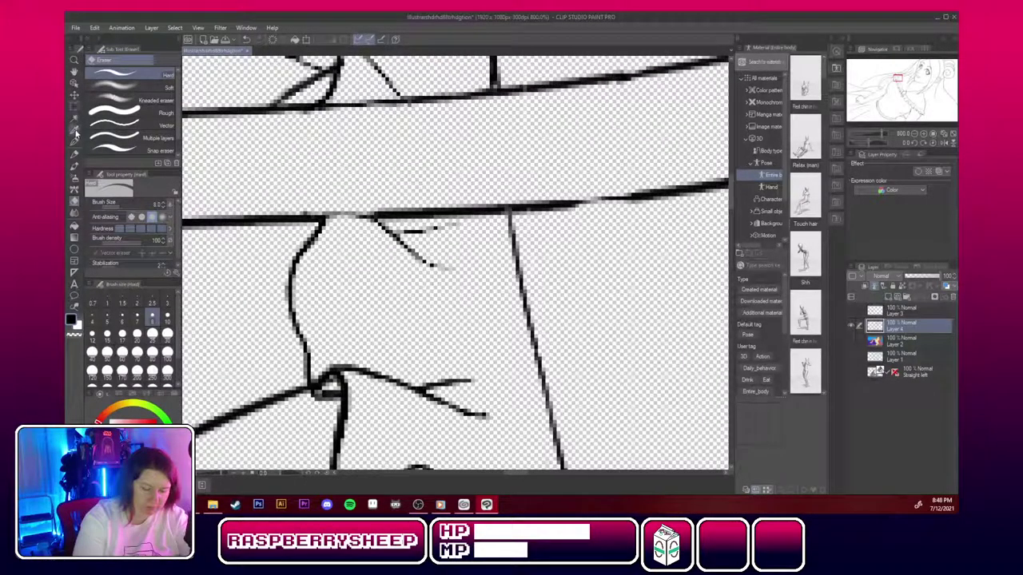
left_click(75, 142)
mouse_move(323, 217)
left_mouse_down()
mouse_move(376, 213)
mouse_move(292, 262)
mouse_move(310, 375)
mouse_move(329, 397)
mouse_move(342, 394)
left_mouse_up()
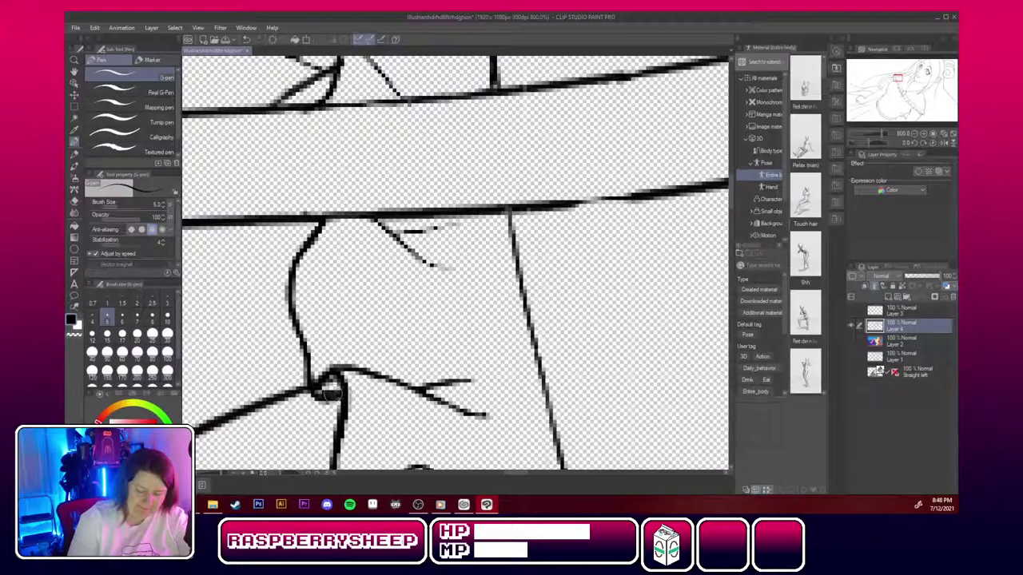
mouse_move(376, 219)
left_mouse_down()
mouse_move(432, 264)
mouse_move(464, 270)
left_mouse_up()
left_click_drag(394, 233, 459, 230)
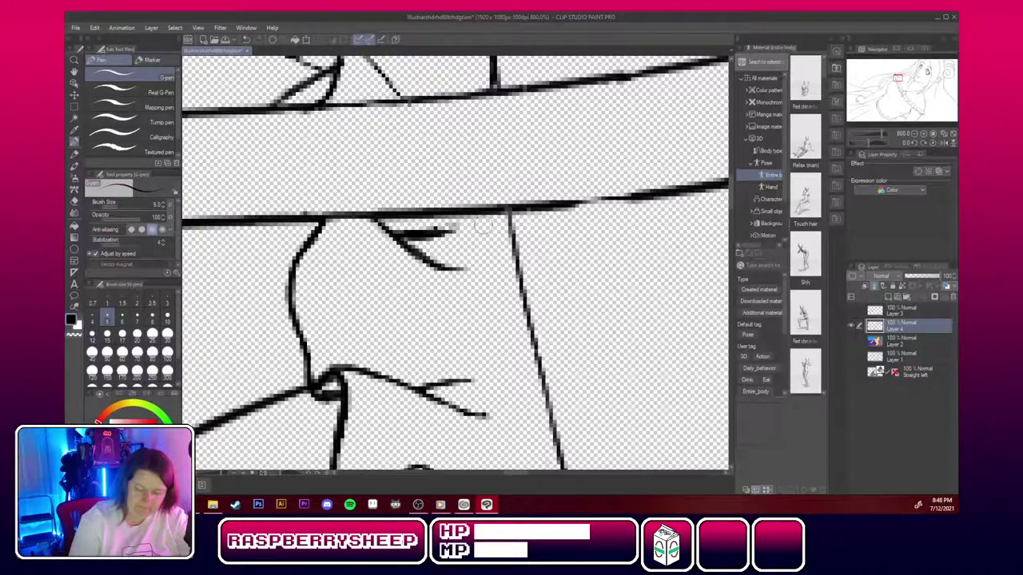
Thicken the ruffle fold above the hair strand, lengthening its curved crease and darkening the diagonal and inner creases.
left_click_drag(730, 189, 729, 178)
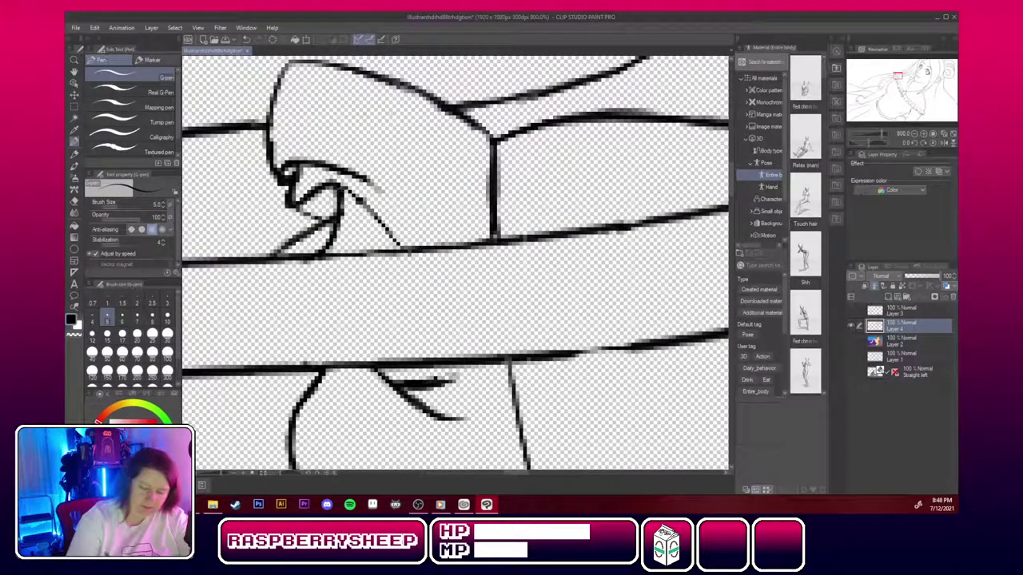
left_click_drag(342, 188, 402, 247)
left_click_drag(347, 169, 405, 207)
mouse_move(322, 254)
left_mouse_down()
mouse_move(342, 211)
mouse_move(328, 252)
left_mouse_up()
mouse_move(291, 207)
left_mouse_down()
mouse_move(330, 226)
mouse_move(335, 217)
left_mouse_up()
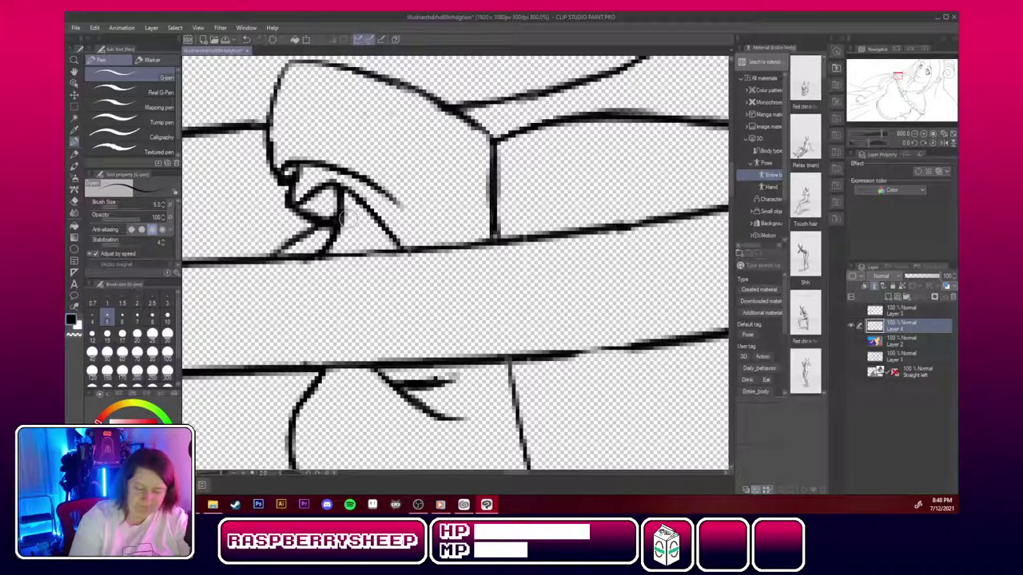
Extend the forked tip of the pointed fold's crease and undo the excess strokes.
left_click_drag(898, 76, 899, 82)
left_click_drag(448, 280, 478, 249)
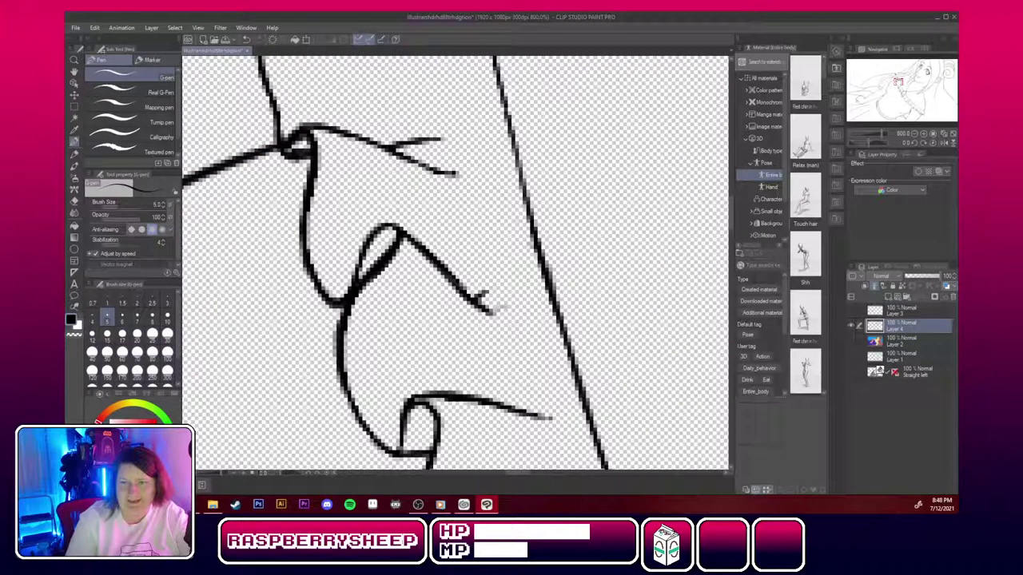
mouse_move(477, 300)
left_mouse_down()
mouse_move(488, 280)
mouse_move(490, 327)
left_mouse_up()
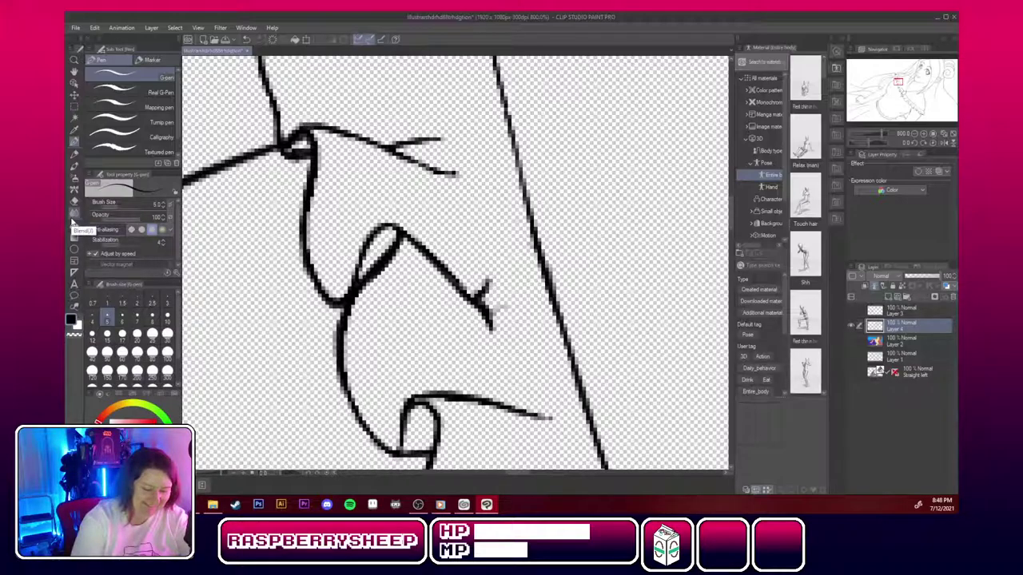
left_click(246, 40)
left_click(247, 41)
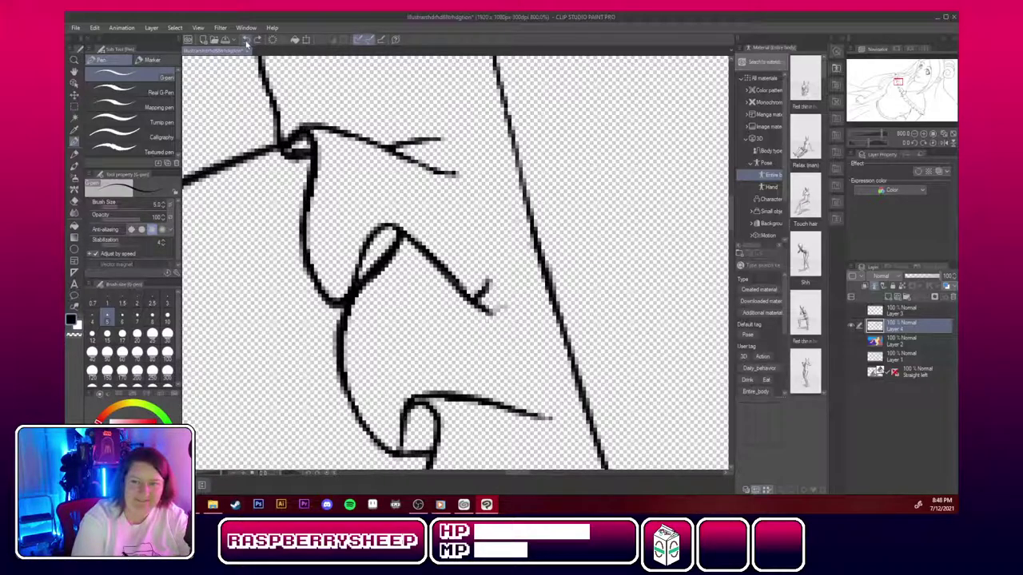
left_click(246, 42)
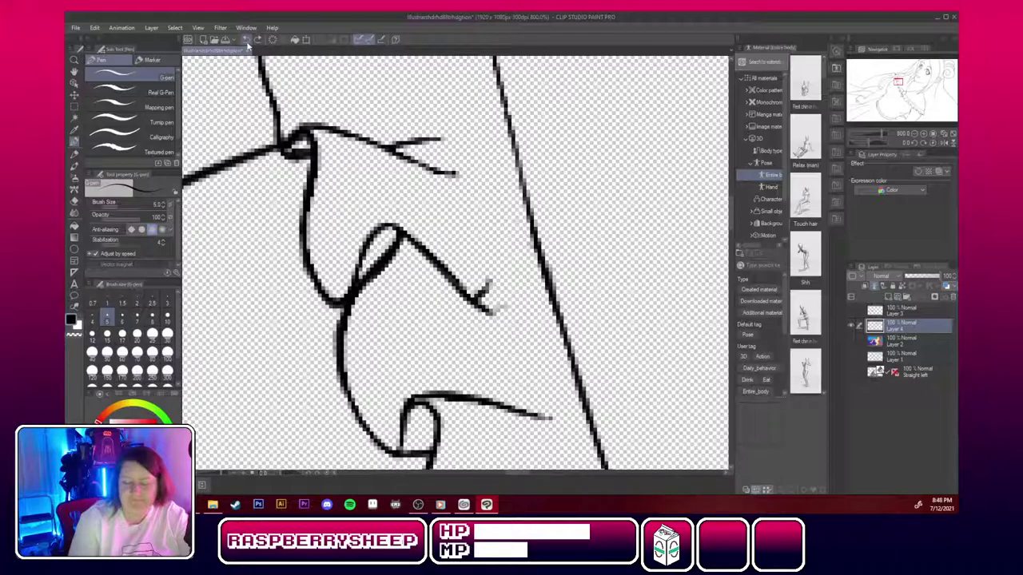
left_click(923, 143)
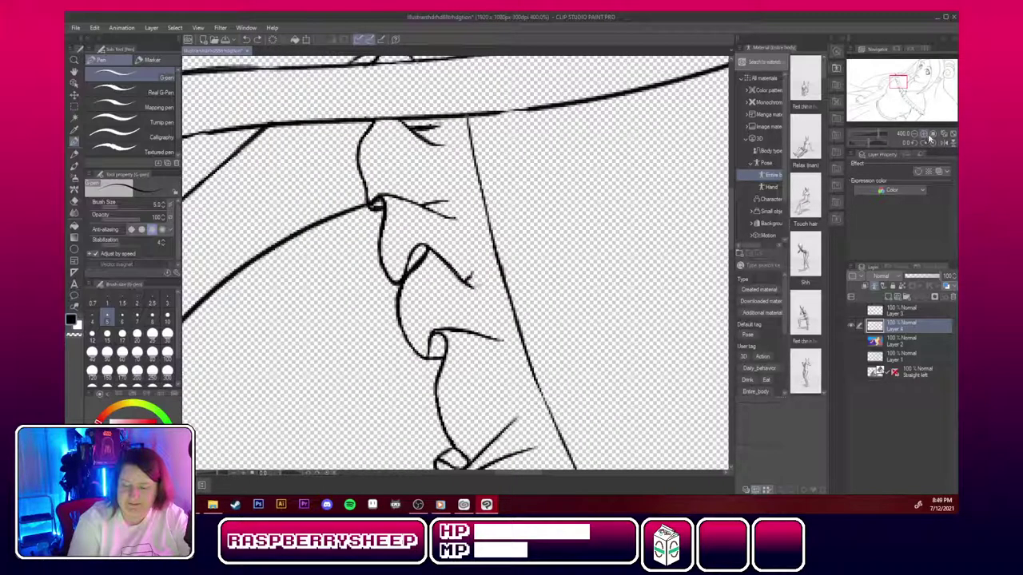
left_click(934, 144)
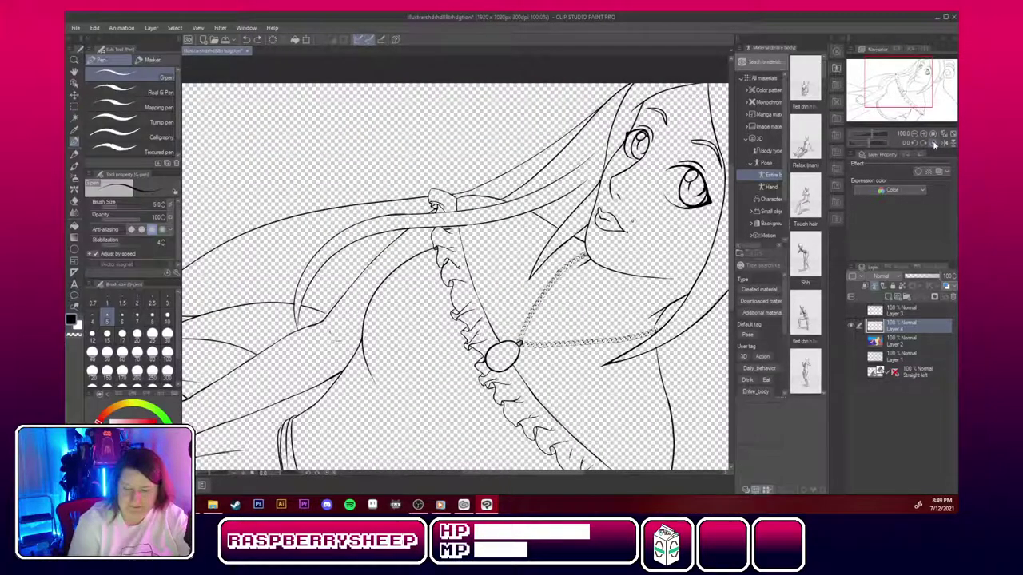
Draw a thick crease joining the two arm contour lines above the garment strap, and trim its underside with the hard eraser.
mouse_move(906, 88)
left_mouse_down()
mouse_move(932, 87)
mouse_move(935, 109)
mouse_move(859, 95)
left_mouse_up()
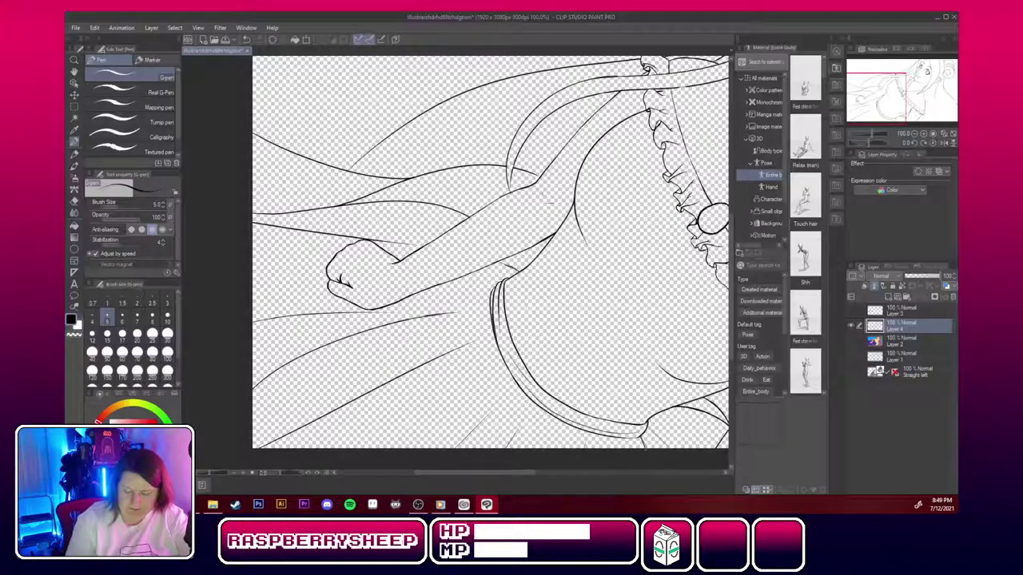
left_click(924, 135)
left_click(924, 134)
left_click(924, 135)
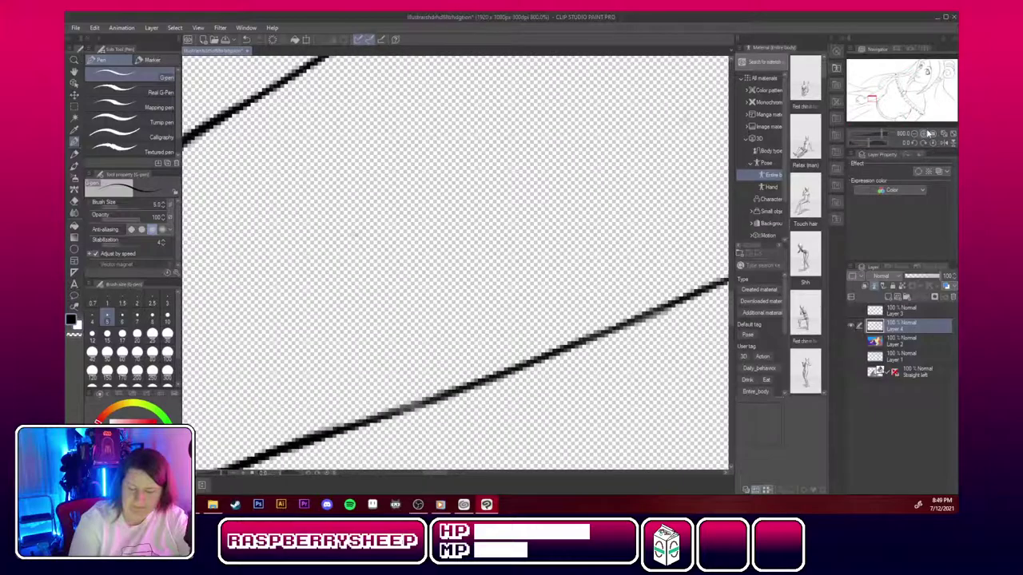
left_click(913, 144)
left_click(914, 144)
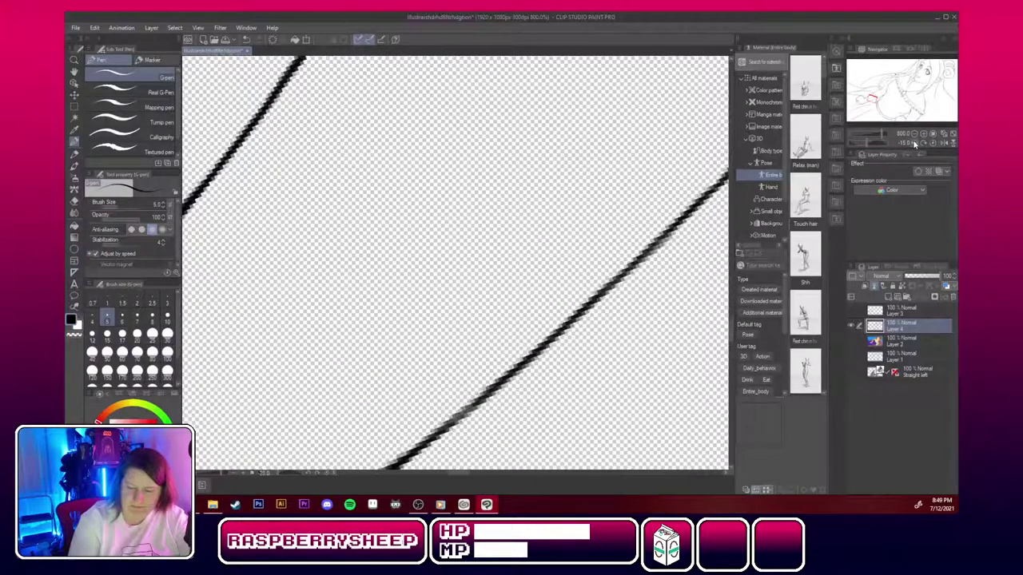
left_click(913, 143)
left_click(913, 143)
left_click(914, 144)
left_click(914, 144)
left_click(913, 144)
left_click(913, 144)
left_click(914, 143)
left_click(914, 144)
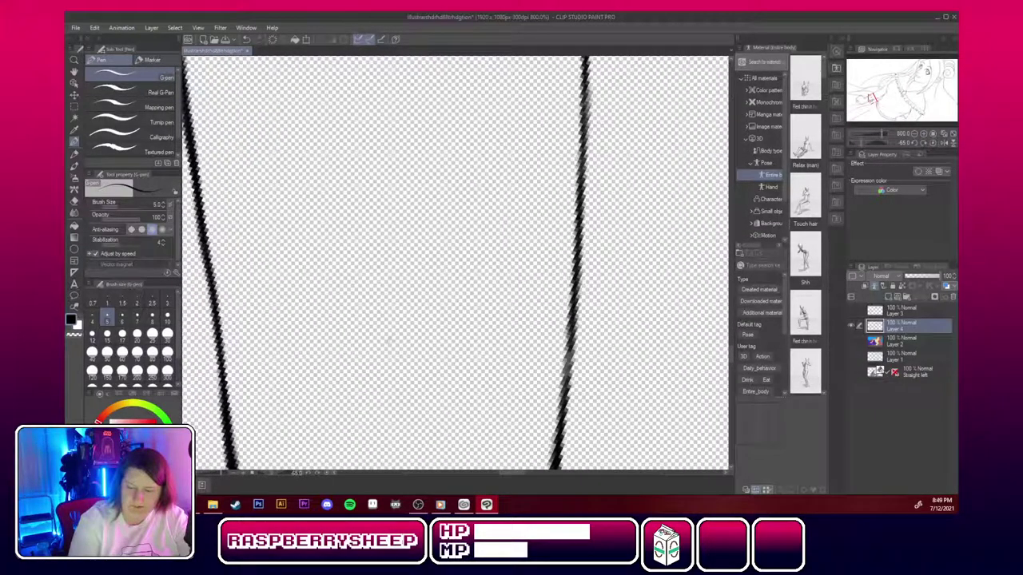
left_click_drag(873, 98, 880, 99)
mouse_move(423, 369)
left_mouse_down()
mouse_move(463, 327)
mouse_move(579, 250)
left_mouse_up()
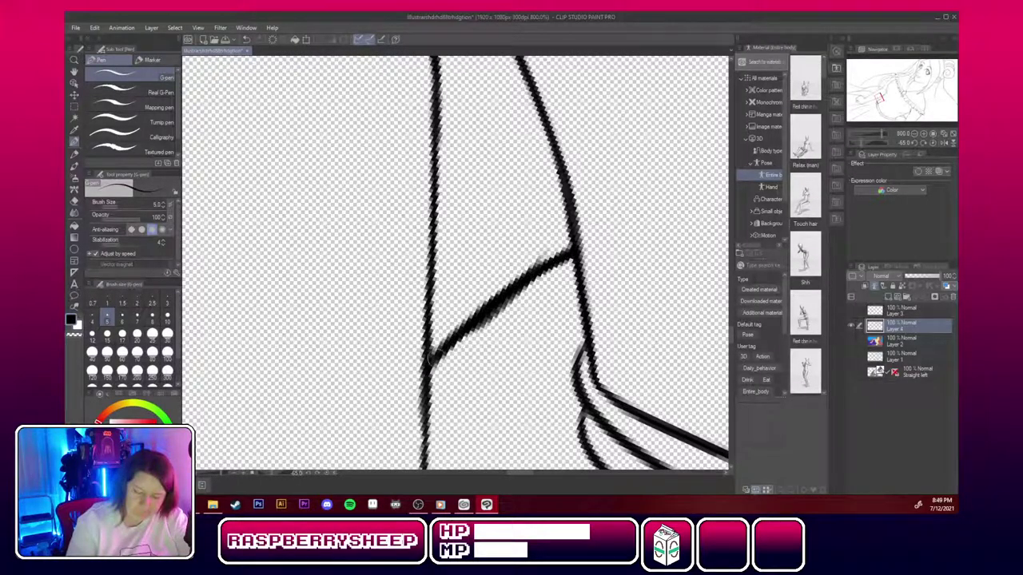
key("e")
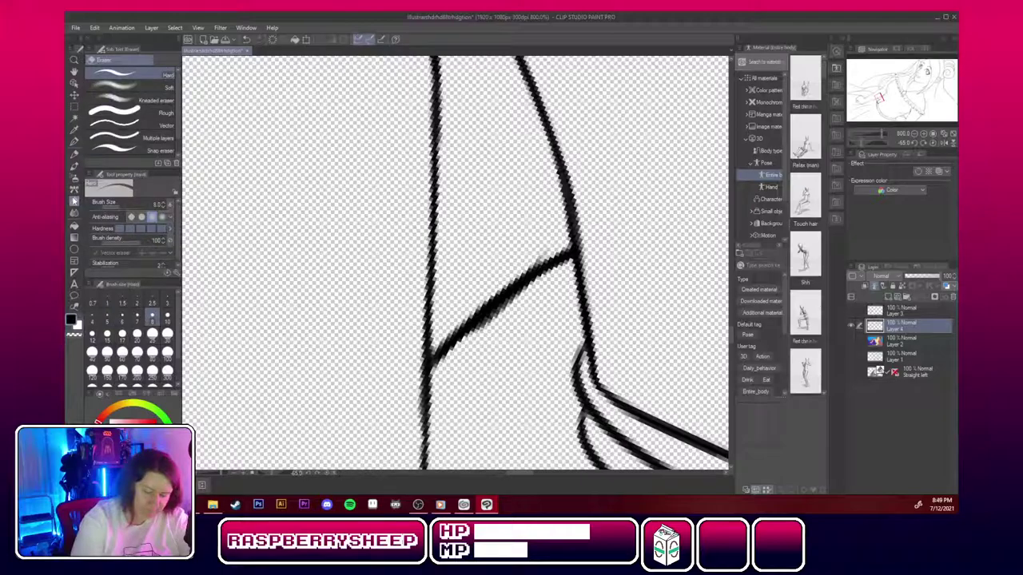
mouse_move(472, 350)
left_mouse_down()
mouse_move(519, 301)
mouse_move(483, 333)
mouse_move(503, 309)
mouse_move(499, 297)
mouse_move(543, 285)
left_mouse_up()
Thicken the two faint fold lines that run from the curved strap end to the canvas's bottom edge with the G-pen.
left_click_drag(552, 240, 353, 444)
left_click_drag(232, 136, 703, 424)
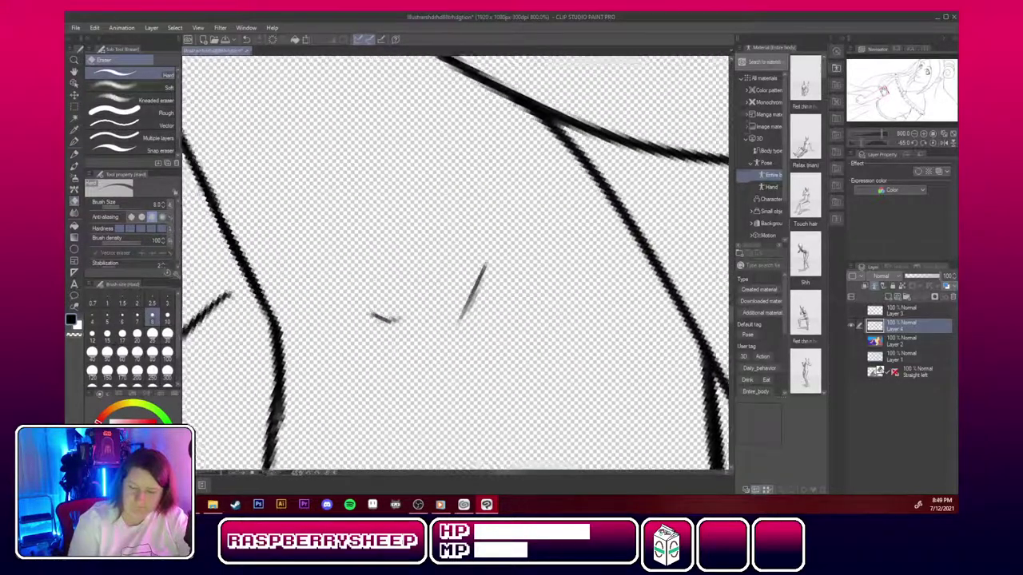
mouse_move(351, 271)
left_mouse_down()
mouse_move(539, 295)
mouse_move(619, 265)
left_mouse_up()
left_click_drag(511, 344, 454, 185)
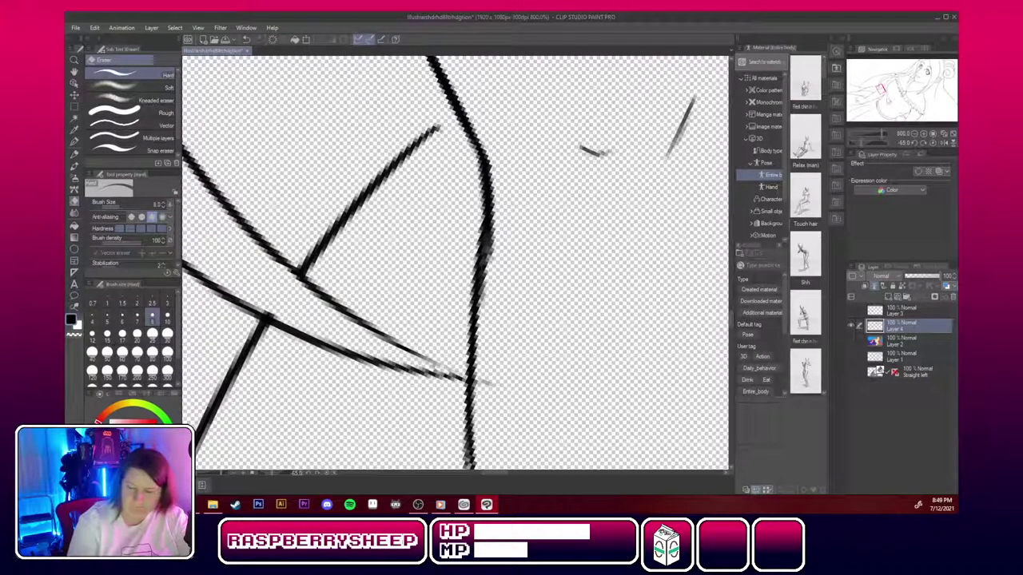
mouse_move(883, 90)
left_mouse_down()
mouse_move(914, 114)
mouse_move(898, 118)
left_mouse_up()
left_click_drag(513, 357, 605, 370)
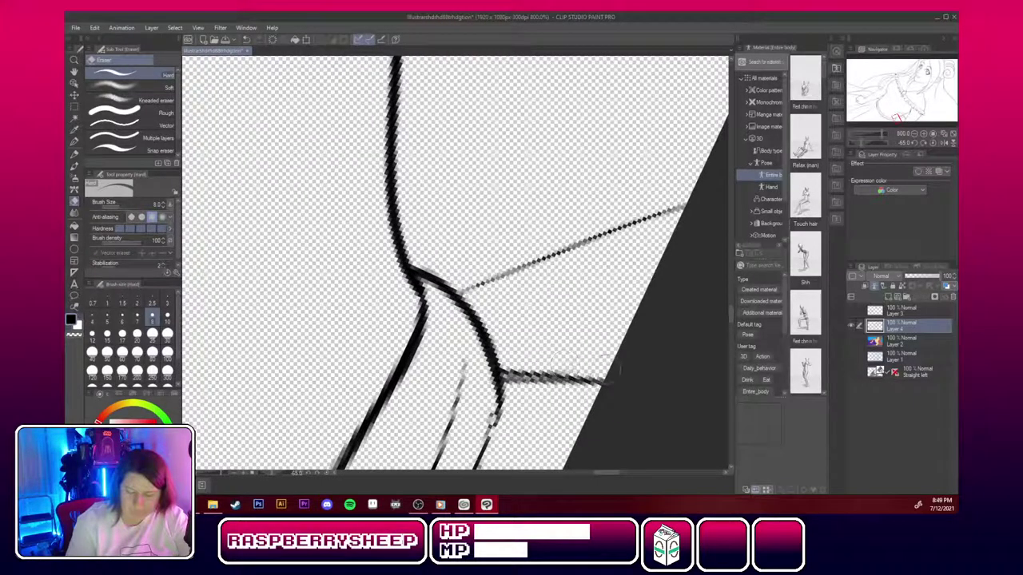
left_click(74, 141)
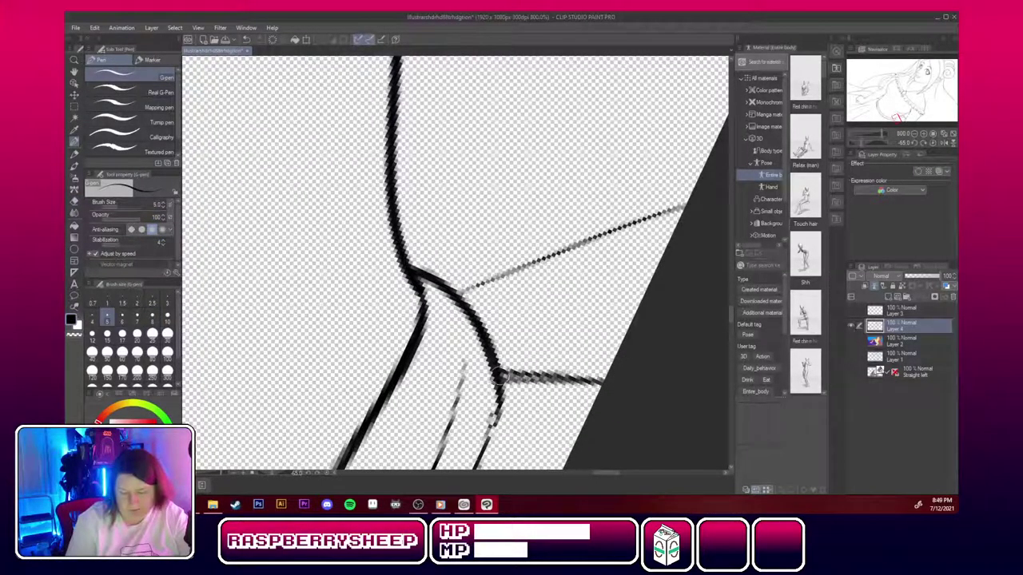
left_click_drag(499, 376, 615, 380)
mouse_move(448, 294)
left_mouse_down()
mouse_move(591, 240)
mouse_move(681, 210)
left_mouse_up()
mouse_move(447, 294)
left_mouse_down()
mouse_move(557, 243)
mouse_move(704, 201)
left_mouse_up()
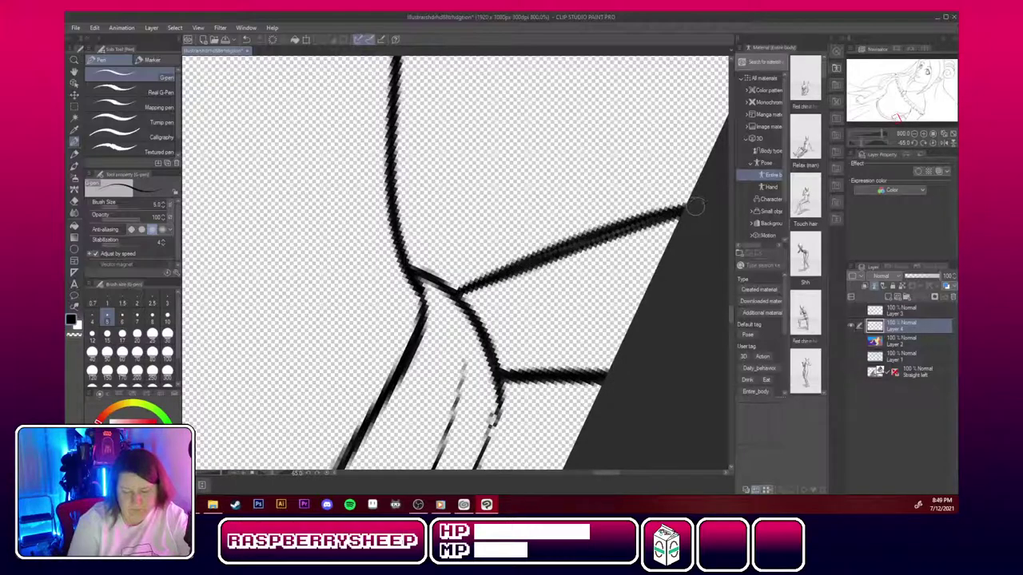
Draw a forked crease curving out of the strap's lower corner, and shorten its two tips with the hard eraser.
mouse_move(410, 276)
left_mouse_down()
mouse_move(494, 154)
mouse_move(534, 119)
mouse_move(473, 175)
mouse_move(458, 206)
mouse_move(534, 131)
left_mouse_up()
mouse_move(480, 171)
left_mouse_down()
mouse_move(578, 92)
mouse_move(602, 118)
left_mouse_up()
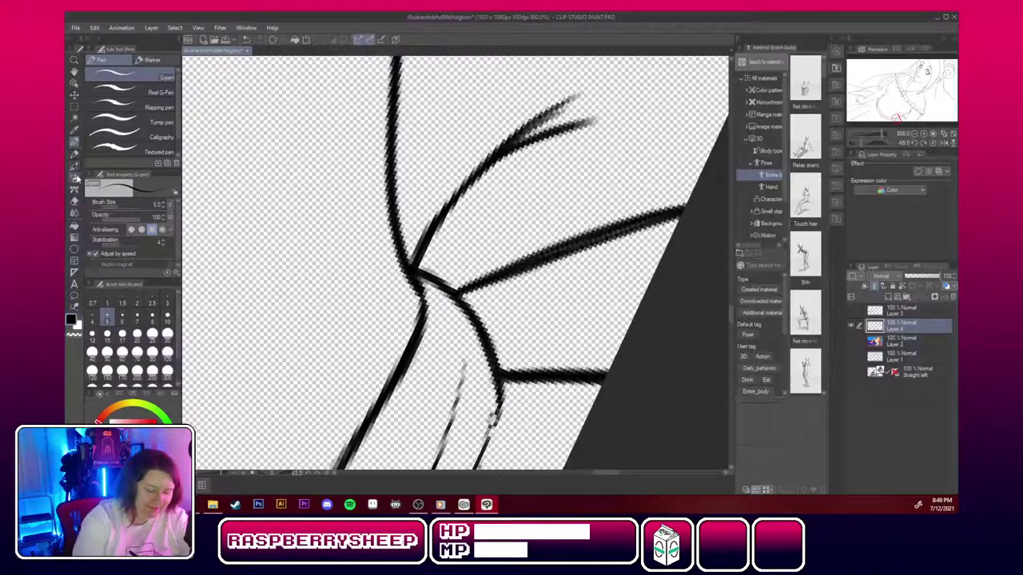
left_click(74, 200)
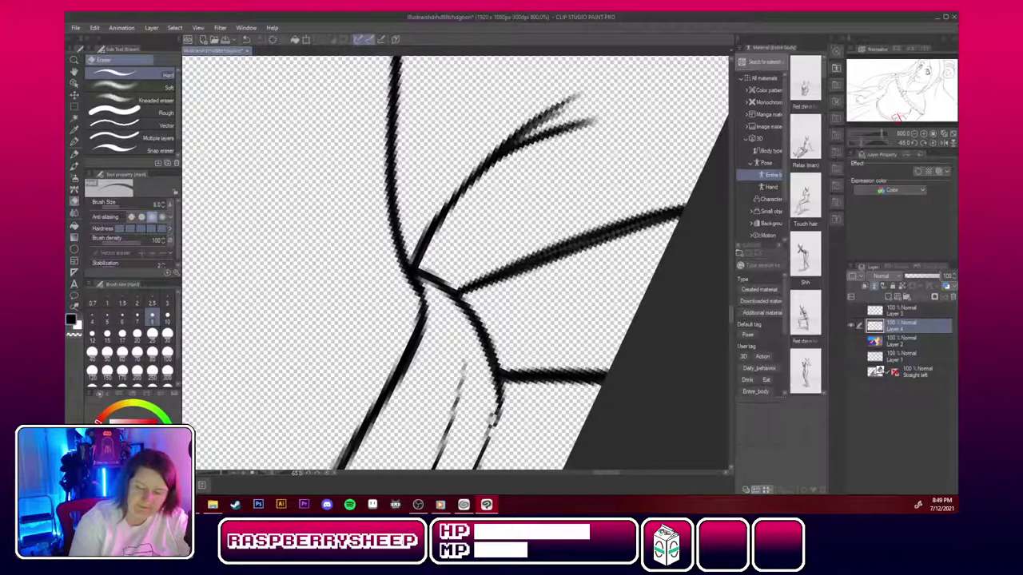
left_click_drag(570, 114, 537, 130)
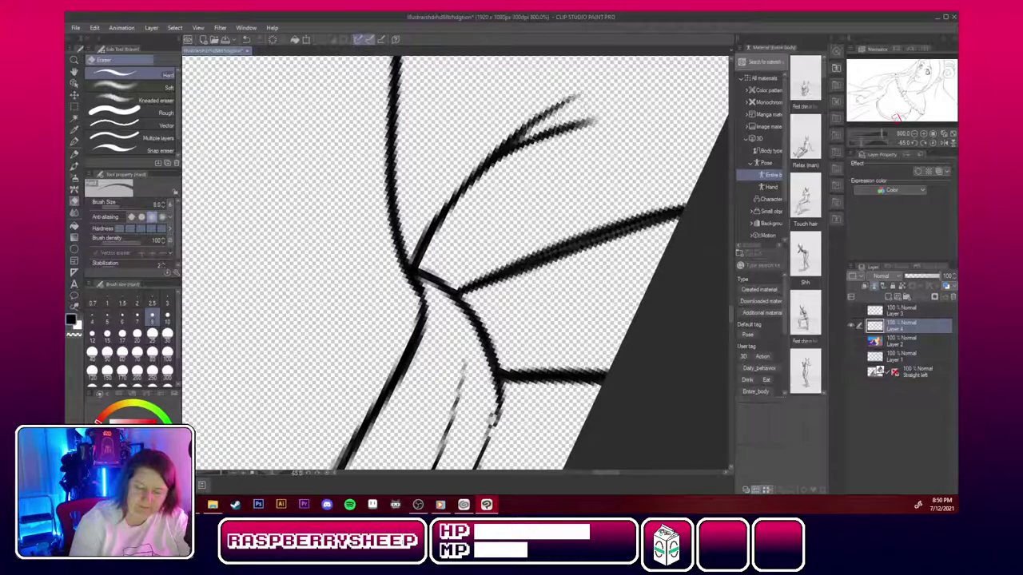
mouse_move(581, 98)
left_mouse_down()
mouse_move(553, 116)
mouse_move(614, 120)
mouse_move(568, 116)
mouse_move(609, 119)
left_mouse_up()
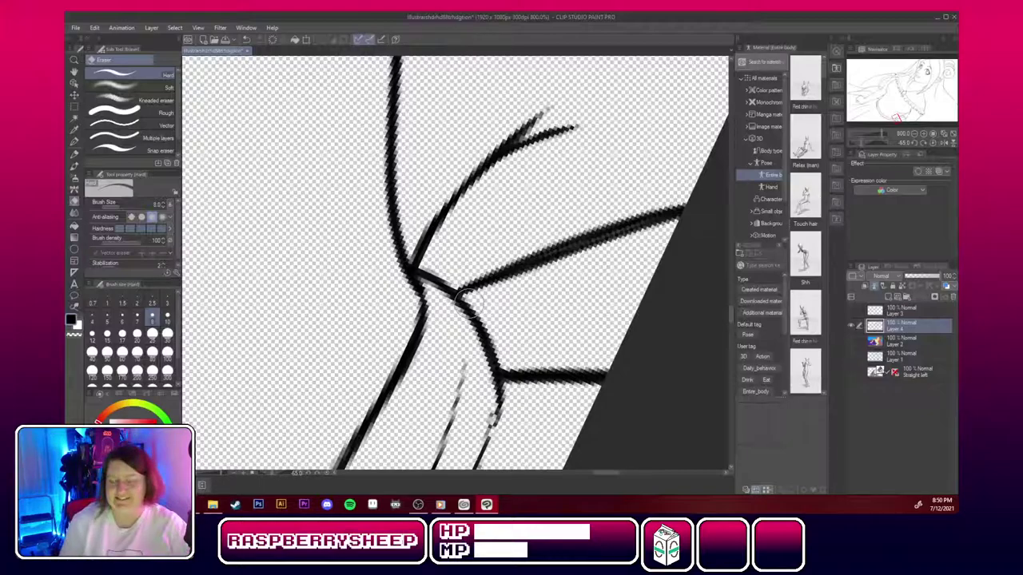
left_click_drag(547, 110, 551, 108)
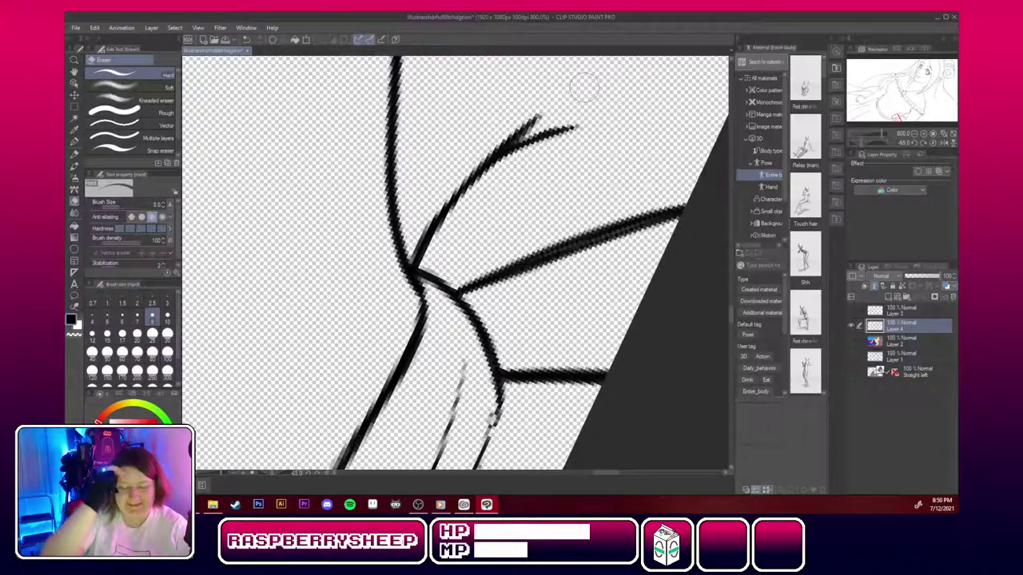
Darken the faint ends of the hair bun's curved strands and extend the innermost one to meet the hair's edge.
left_click(932, 137)
left_click(930, 141)
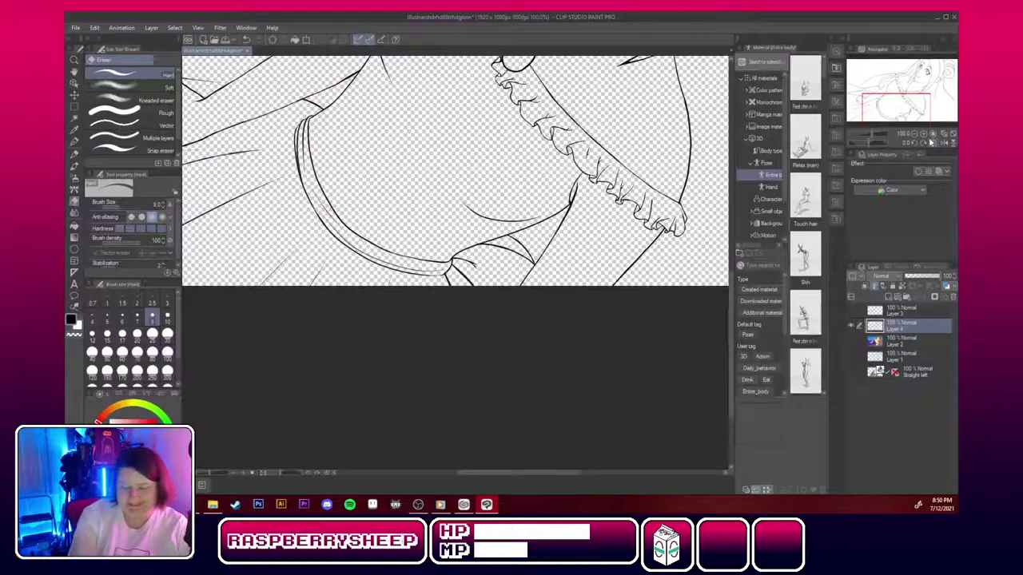
left_click(931, 143)
mouse_move(902, 88)
left_mouse_down()
mouse_move(894, 71)
mouse_move(878, 76)
mouse_move(932, 83)
left_mouse_up()
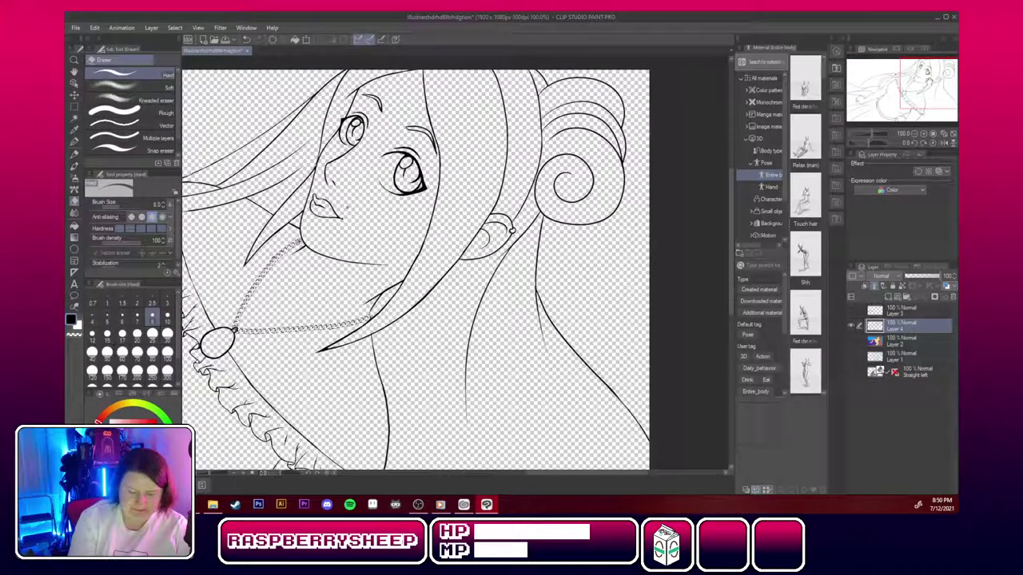
left_click(924, 134)
left_click(924, 134)
left_click(924, 135)
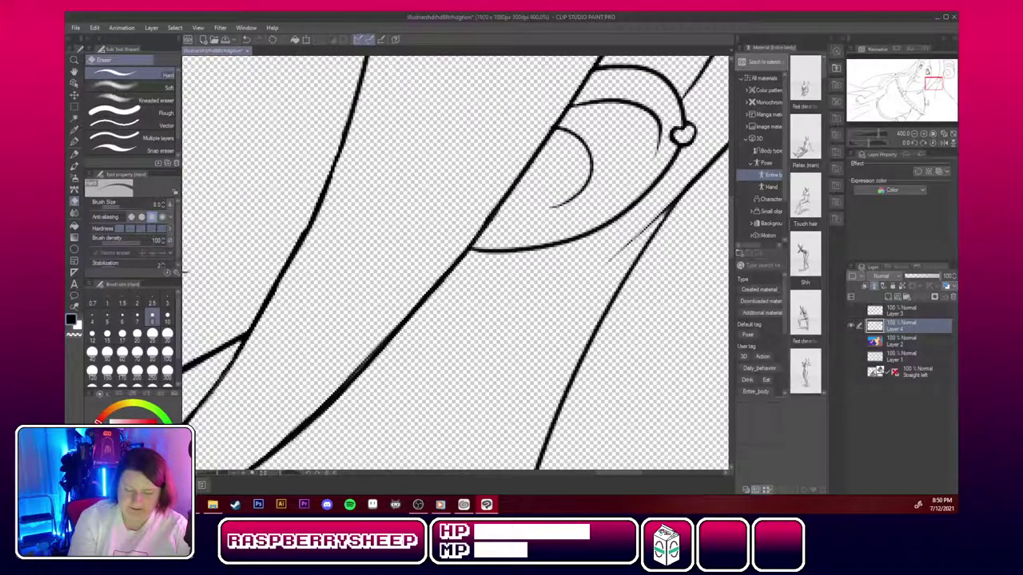
left_click_drag(928, 85, 943, 71)
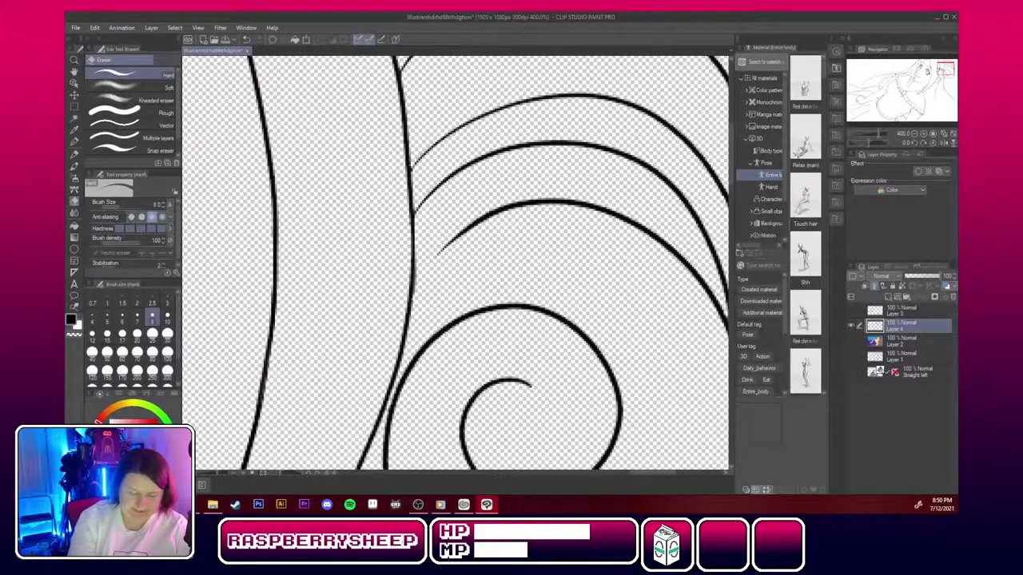
left_click(75, 131)
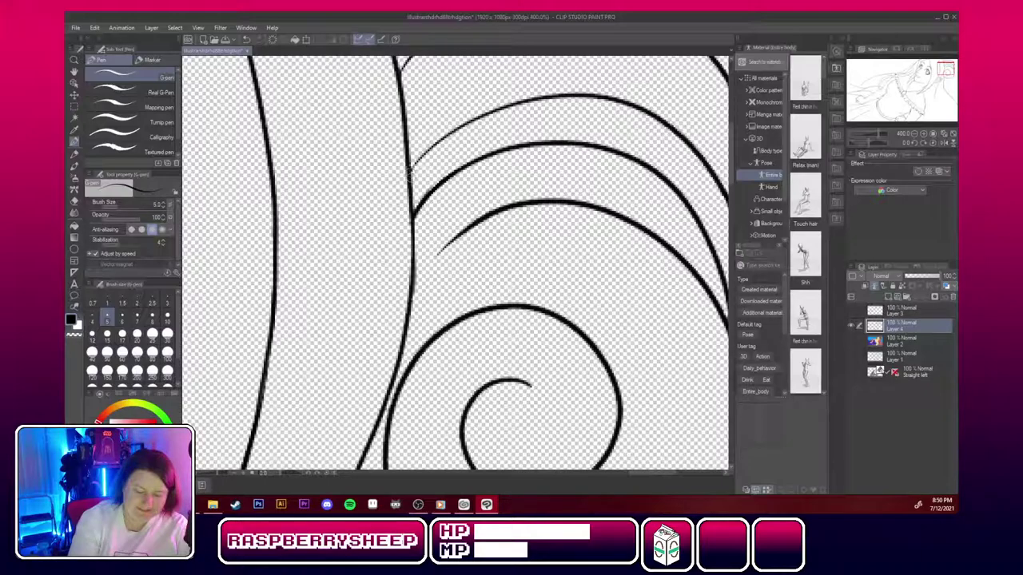
left_click_drag(410, 174, 458, 128)
left_click_drag(422, 157, 476, 119)
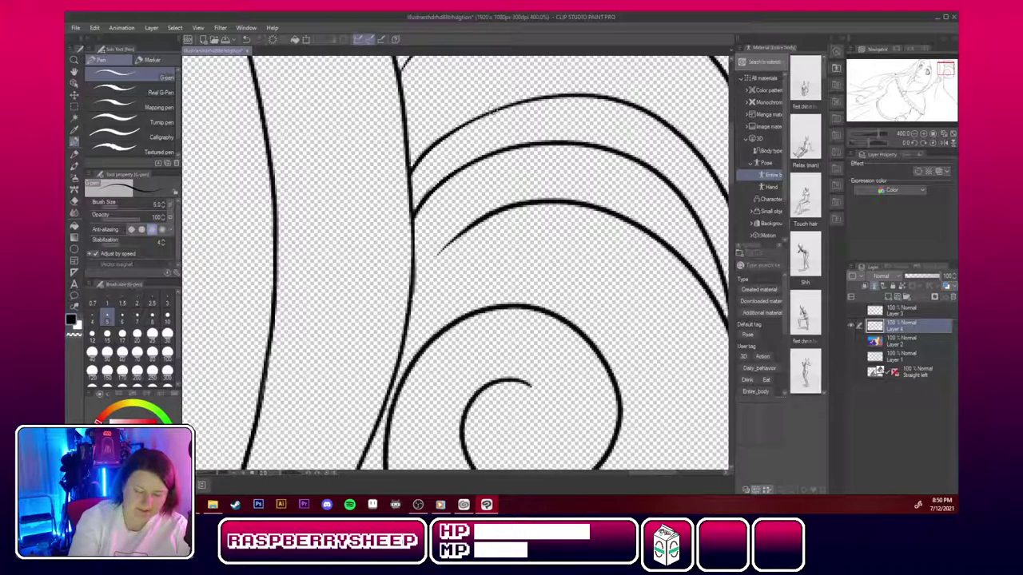
mouse_move(408, 310)
left_mouse_down()
mouse_move(435, 253)
mouse_move(415, 287)
mouse_move(473, 225)
mouse_move(417, 277)
mouse_move(412, 296)
mouse_move(431, 266)
left_mouse_up()
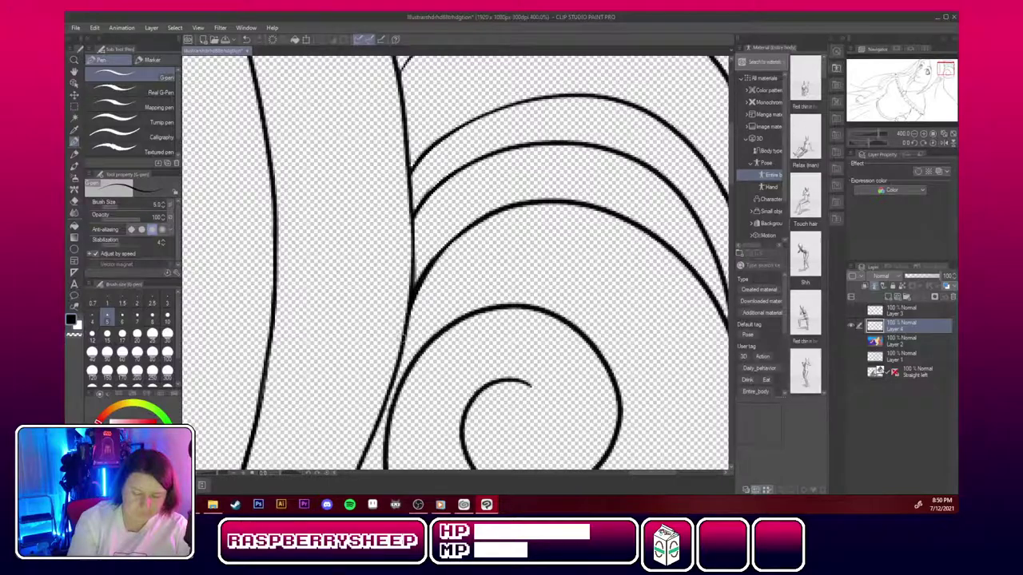
Thicken the start of the bun's top curve and the strand ends beside it at the canvas's upper edge.
left_click_drag(480, 240, 420, 403)
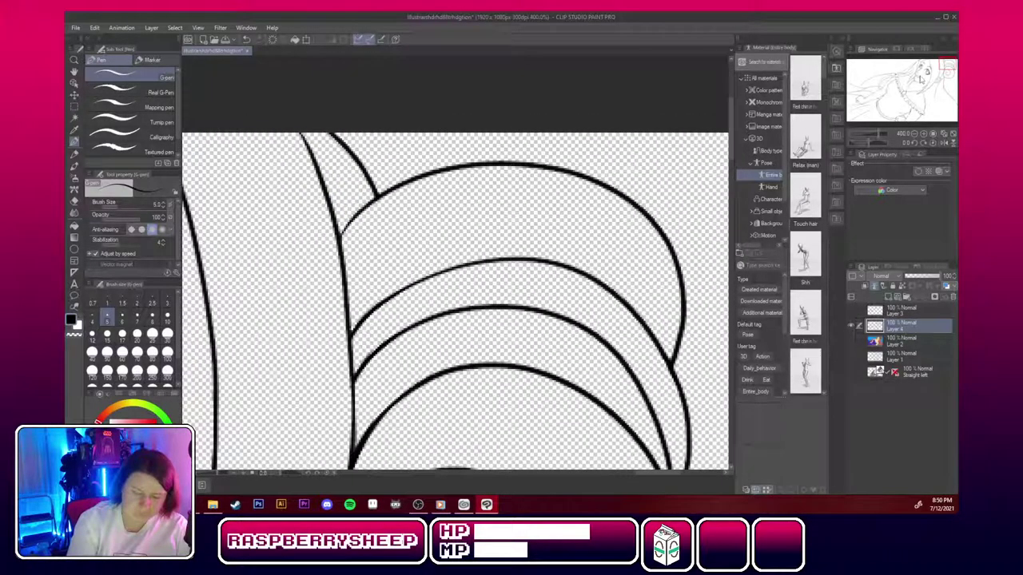
left_click_drag(341, 240, 366, 209)
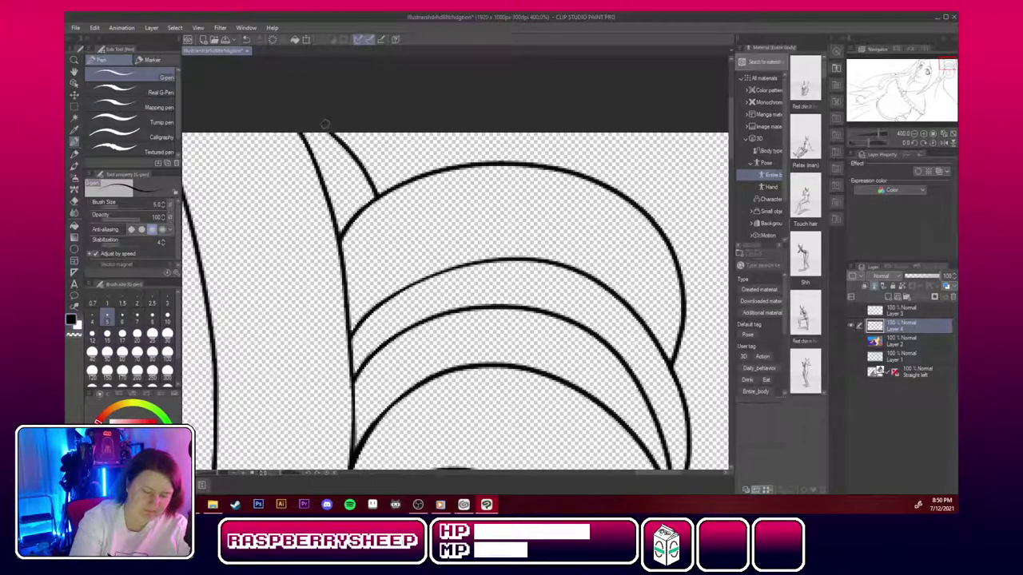
left_click_drag(325, 125, 350, 151)
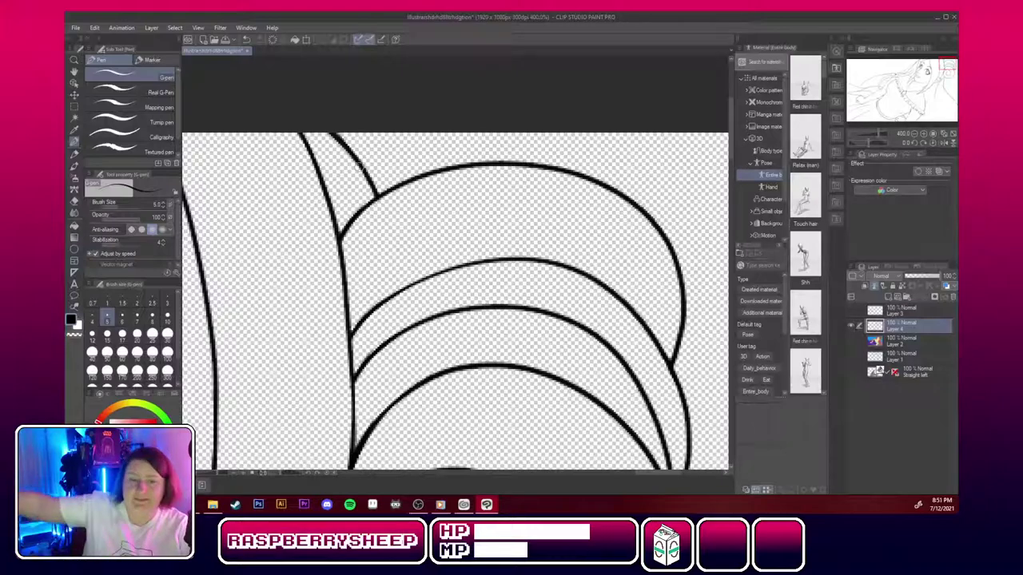
Thicken the lower part of the shoulder line down to the canvas's side edge.
left_click_drag(949, 67, 952, 103)
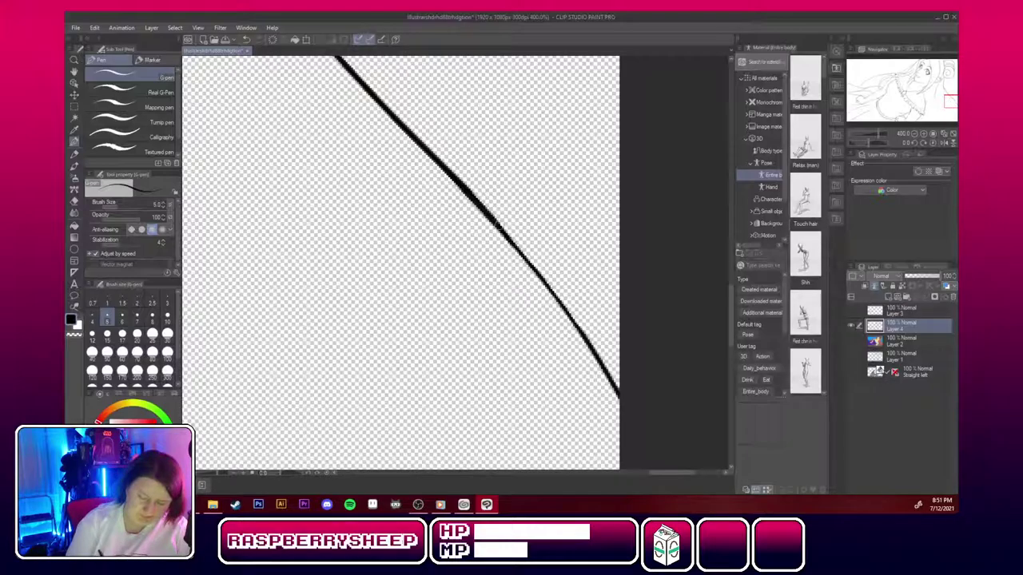
left_click_drag(490, 214, 623, 396)
left_click_drag(570, 309, 599, 352)
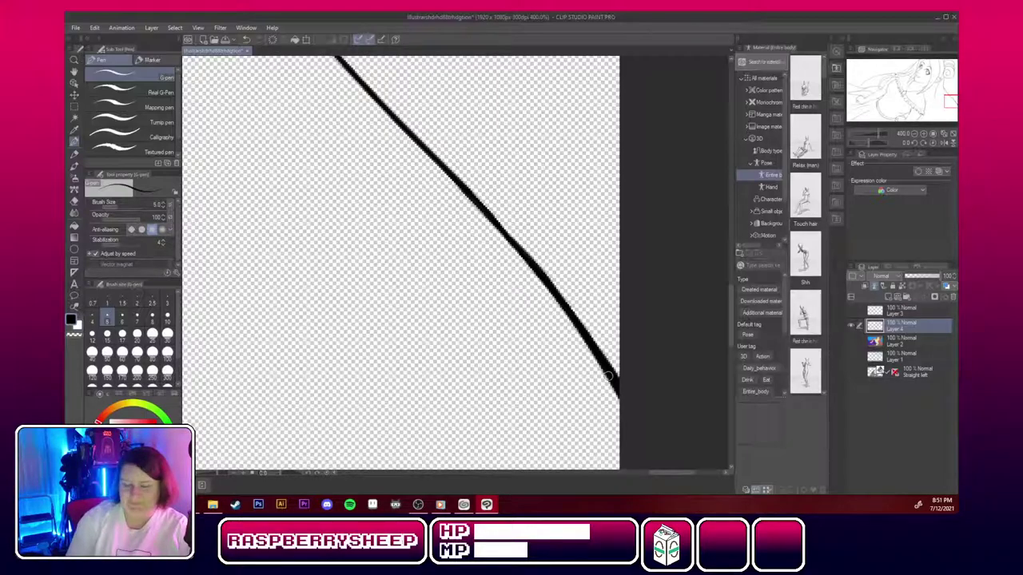
Extend and darken the tapering strand tip below the ear, and slim its underside with the hard eraser.
left_click_drag(951, 101, 940, 77)
mouse_move(444, 327)
left_mouse_down()
mouse_move(475, 297)
mouse_move(503, 235)
mouse_move(487, 194)
mouse_move(504, 209)
left_mouse_up()
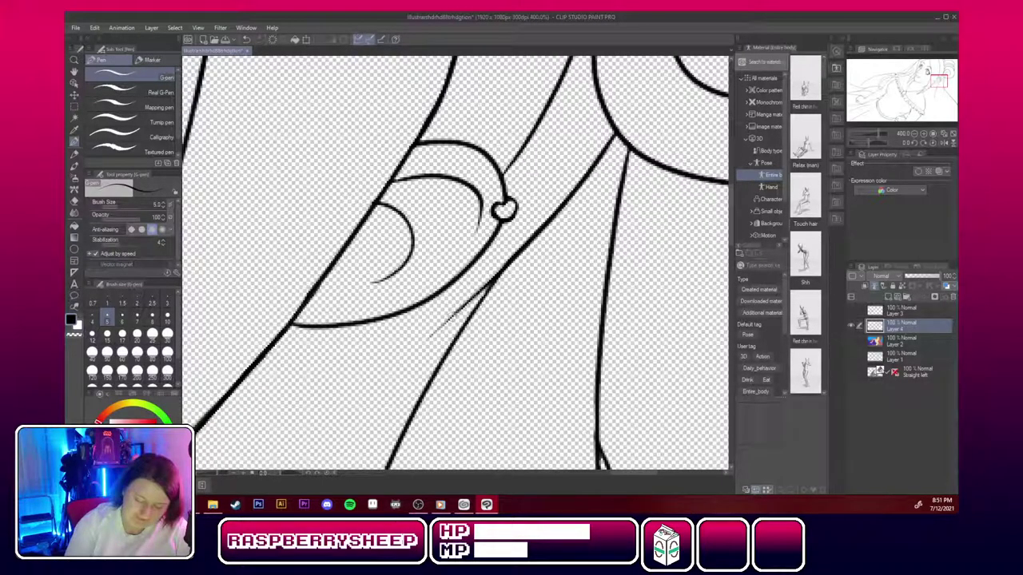
key("ctrl+z")
left_click_drag(486, 287, 407, 356)
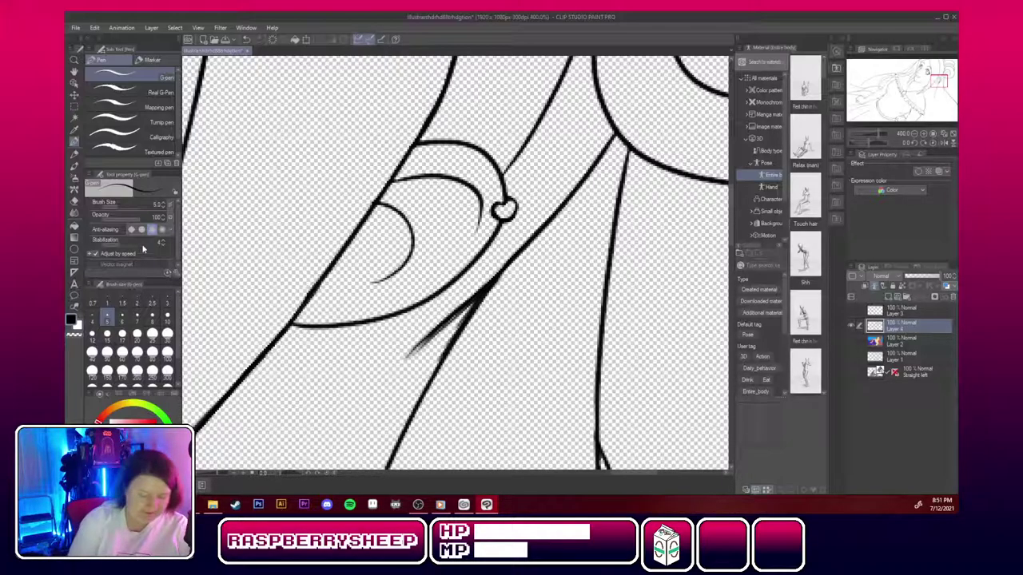
left_click(74, 204)
mouse_move(470, 311)
left_mouse_down()
mouse_move(402, 372)
mouse_move(410, 360)
left_mouse_up()
left_click_drag(447, 326, 405, 374)
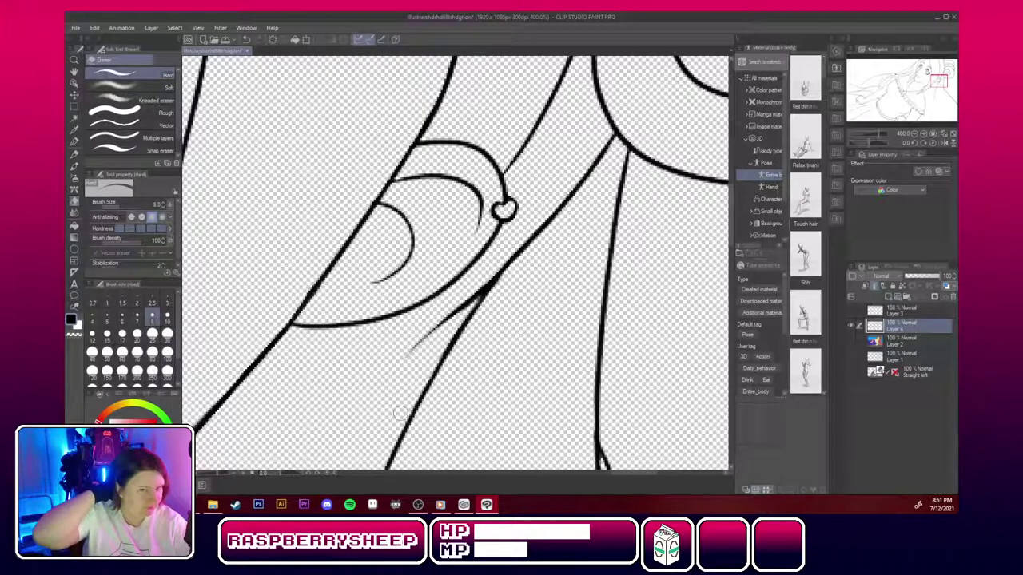
Thicken the upper part of the neck line where it branches from the strand below the ear.
left_click(75, 142)
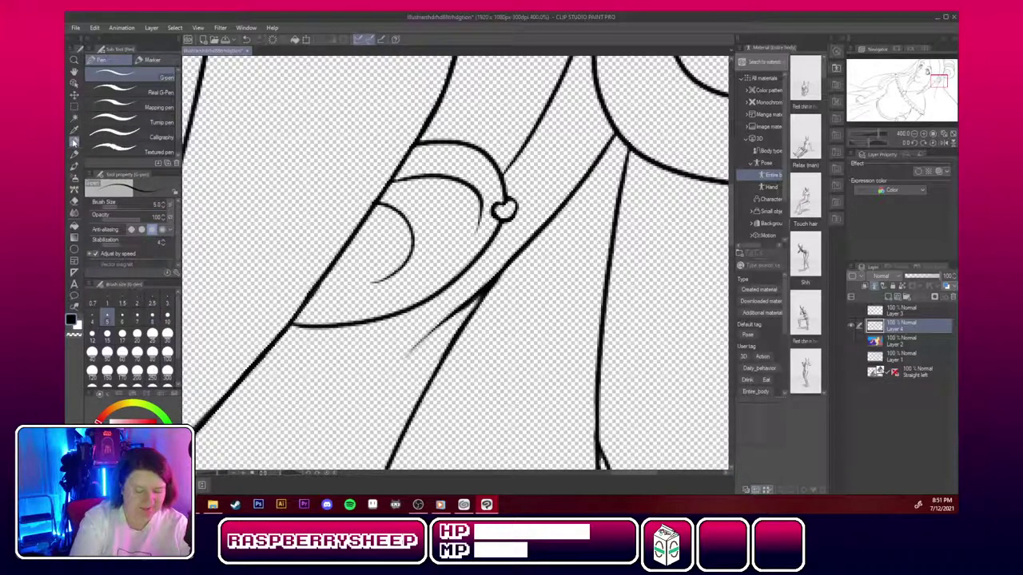
mouse_move(485, 291)
left_mouse_down()
mouse_move(399, 358)
mouse_move(446, 349)
mouse_move(442, 357)
mouse_move(449, 345)
left_mouse_up()
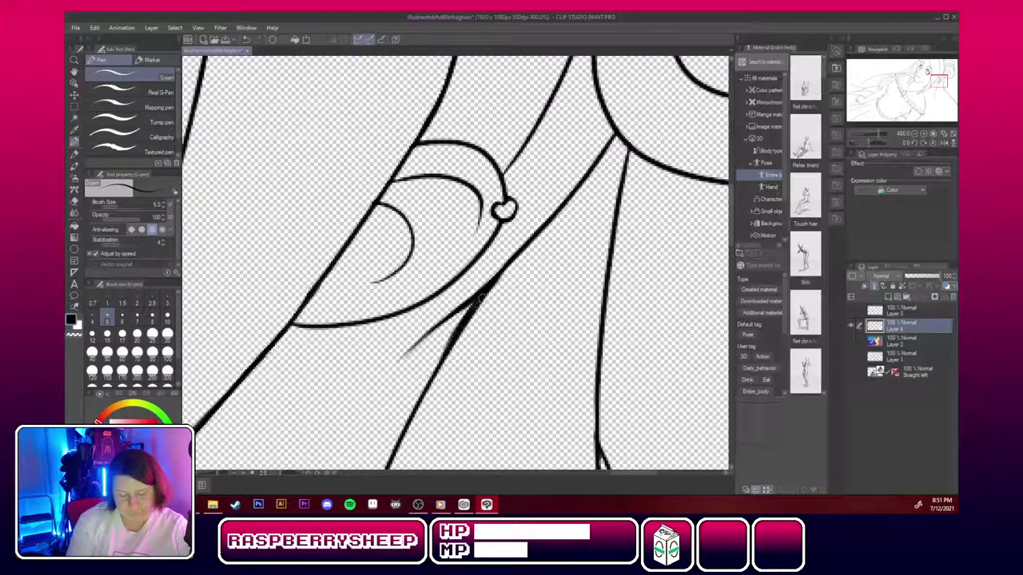
left_click_drag(485, 292, 432, 376)
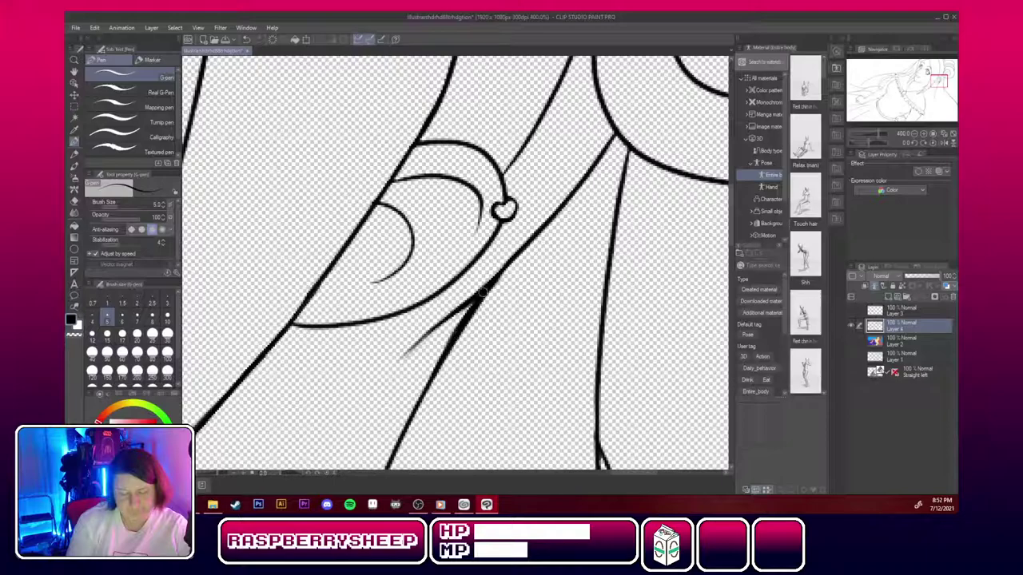
mouse_move(936, 78)
left_mouse_down()
mouse_move(930, 59)
mouse_move(920, 72)
left_mouse_up()
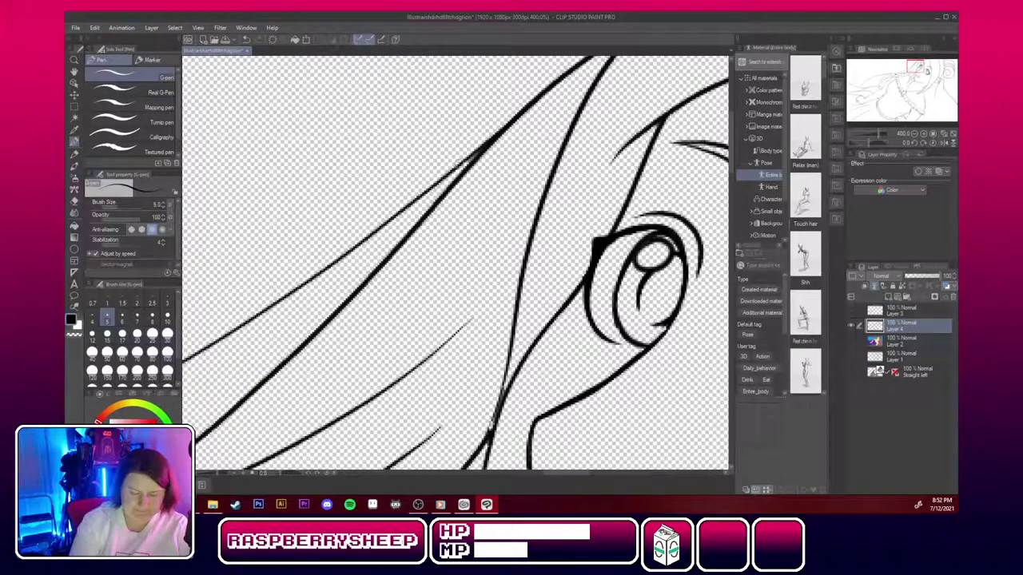
Thicken the outer hair line from the strand fork beside the face up to the canvas's upper edge.
left_click_drag(460, 164, 541, 91)
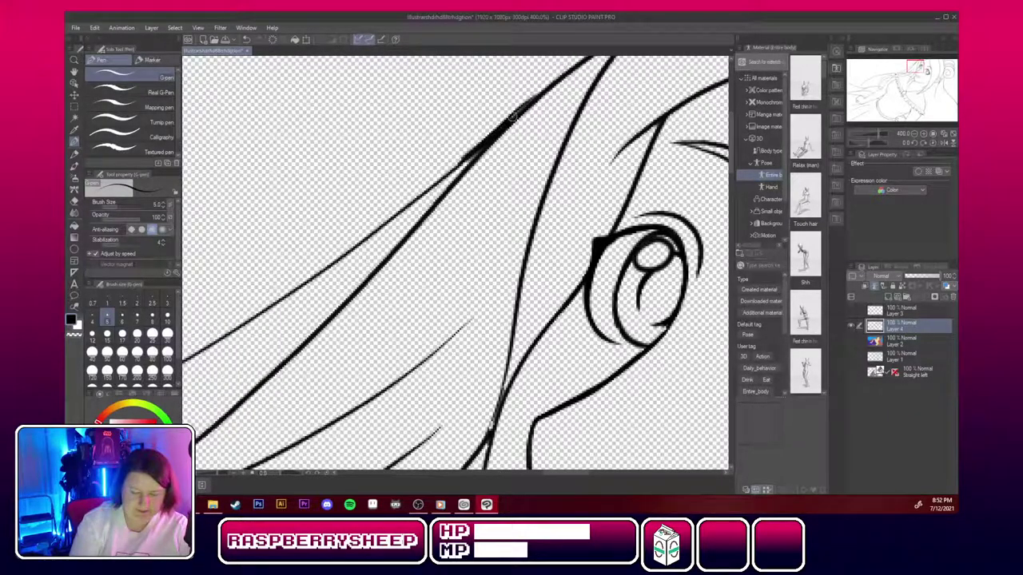
left_click_drag(503, 126, 587, 60)
left_click_drag(545, 87, 585, 58)
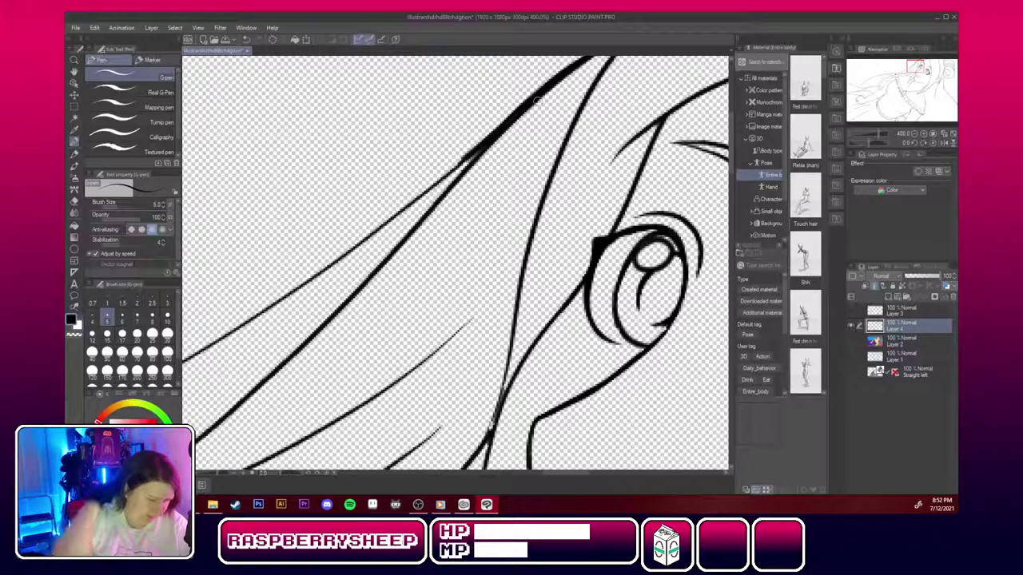
Try to convert Layer 4 to a vector layer.
left_click(152, 28)
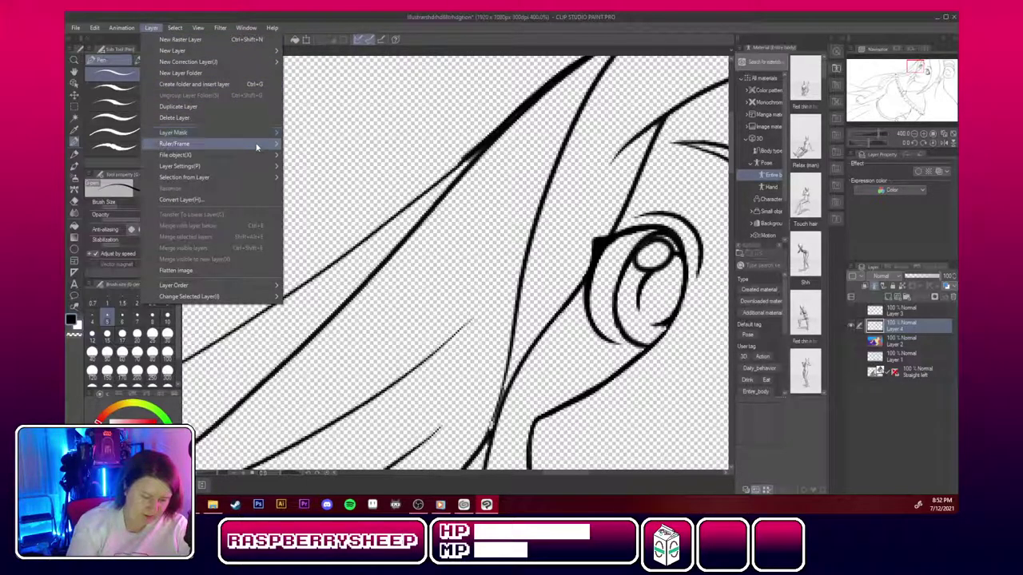
mouse_move(252, 177)
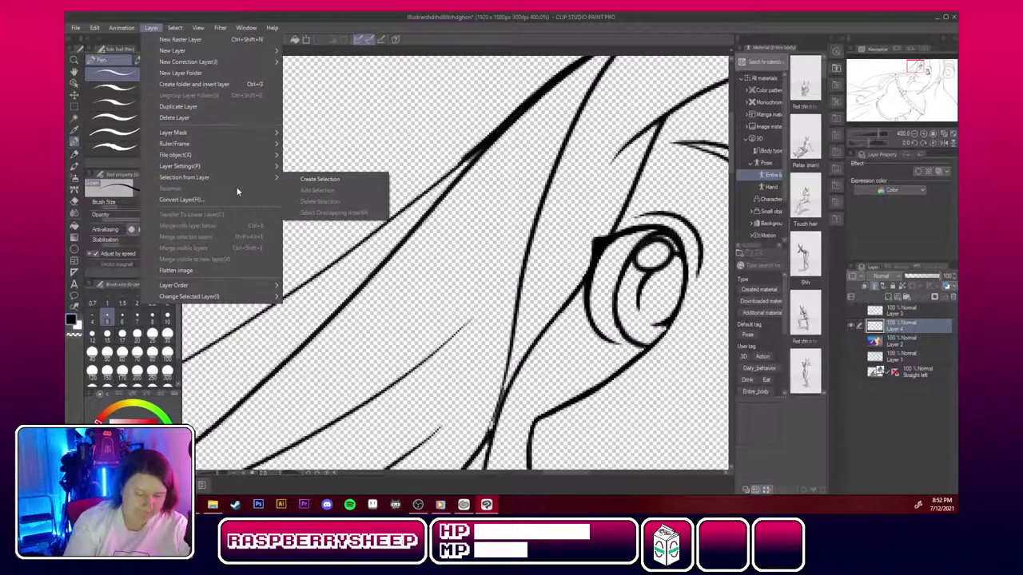
left_click(235, 200)
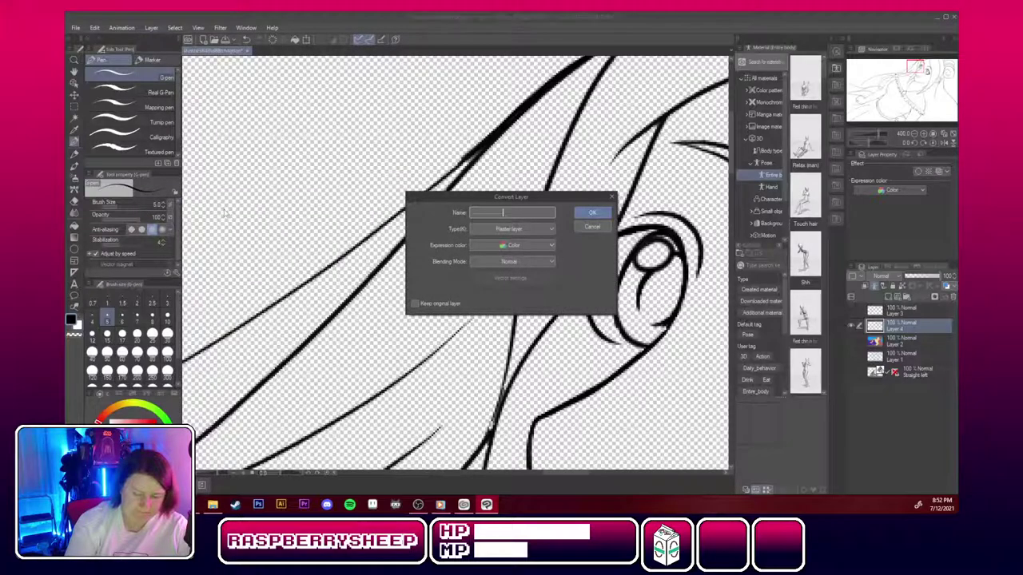
left_click(552, 229)
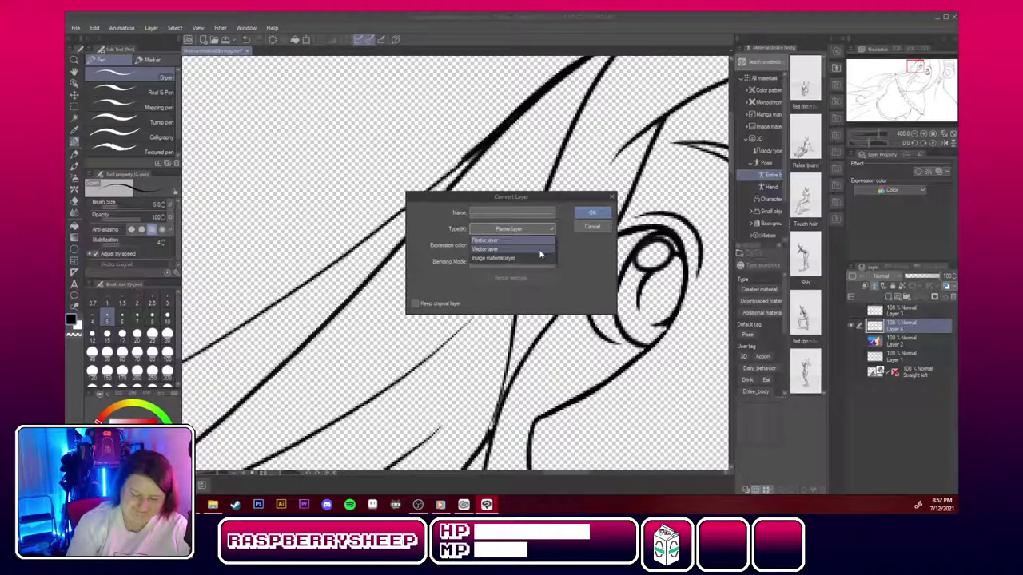
left_click(539, 249)
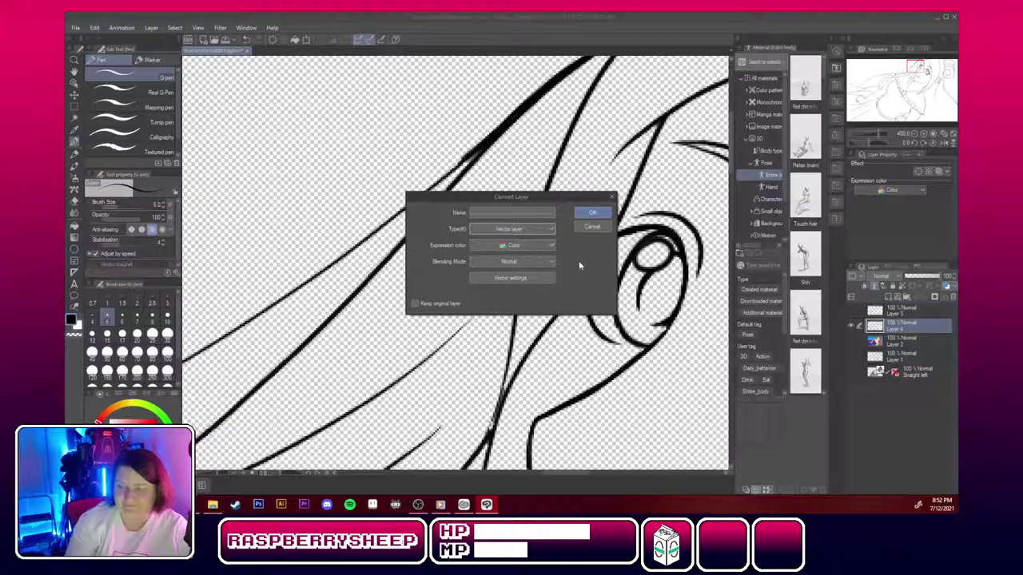
left_click(592, 212)
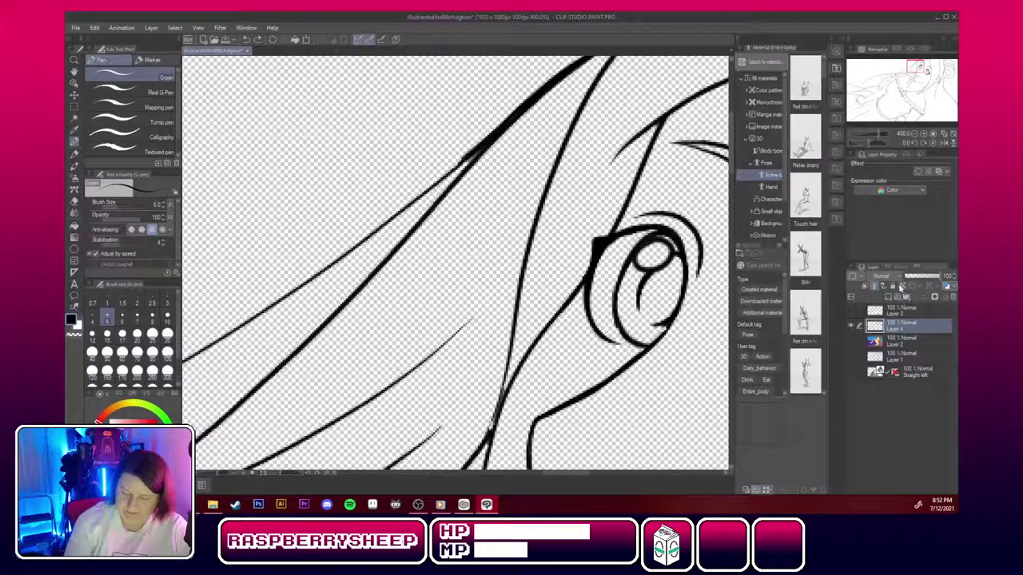
Duplicate Layer 4 and hide the original.
right_click(918, 329)
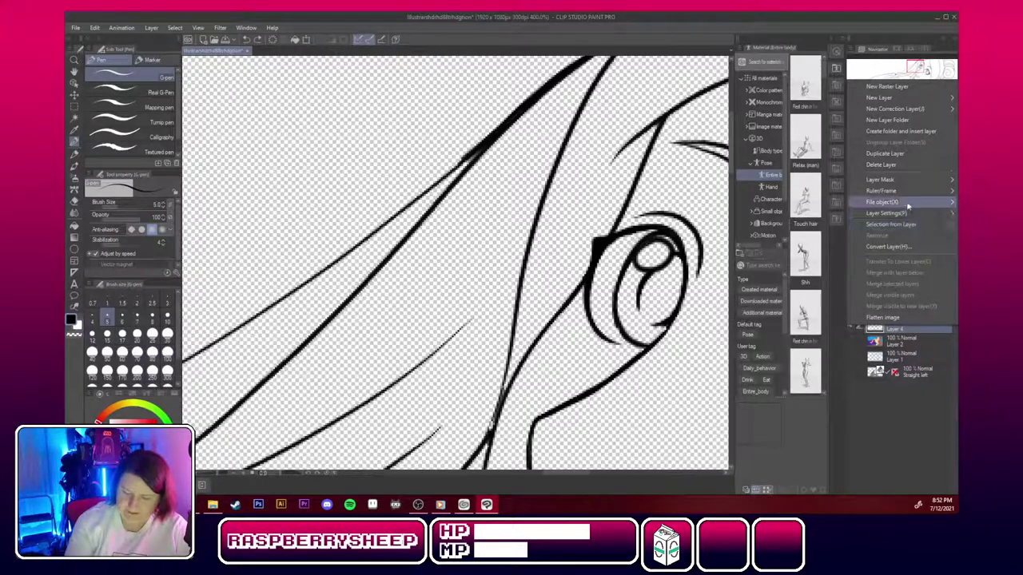
left_click(911, 165)
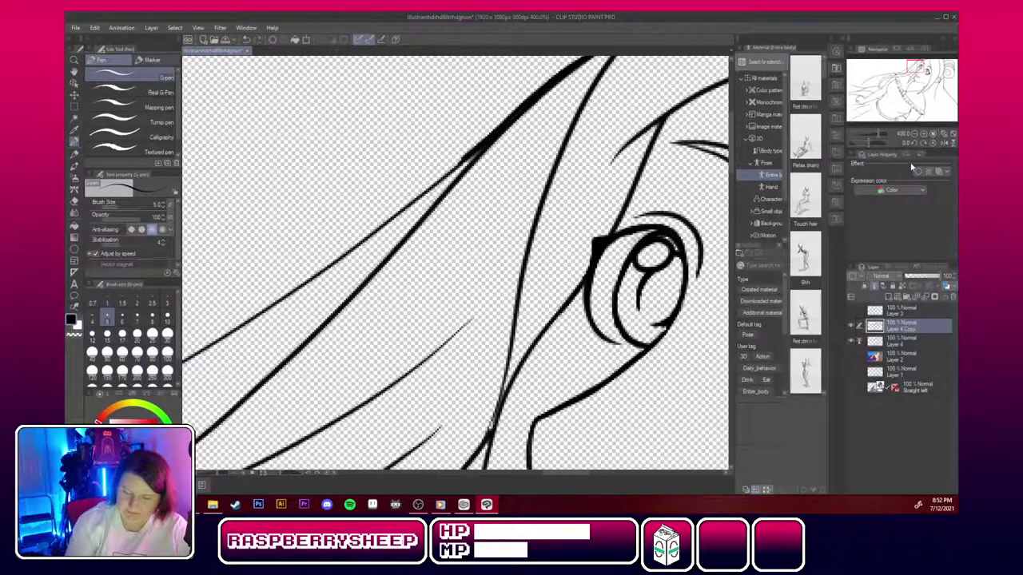
left_click(853, 341)
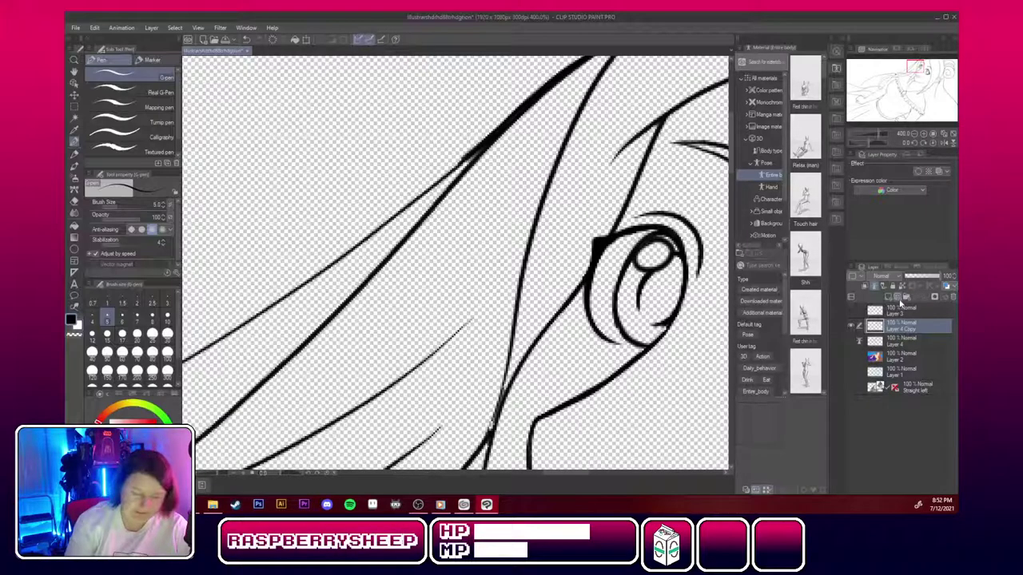
Convert the duplicated Layer 4 Copy to a vector layer.
left_click(151, 28)
left_click(192, 199)
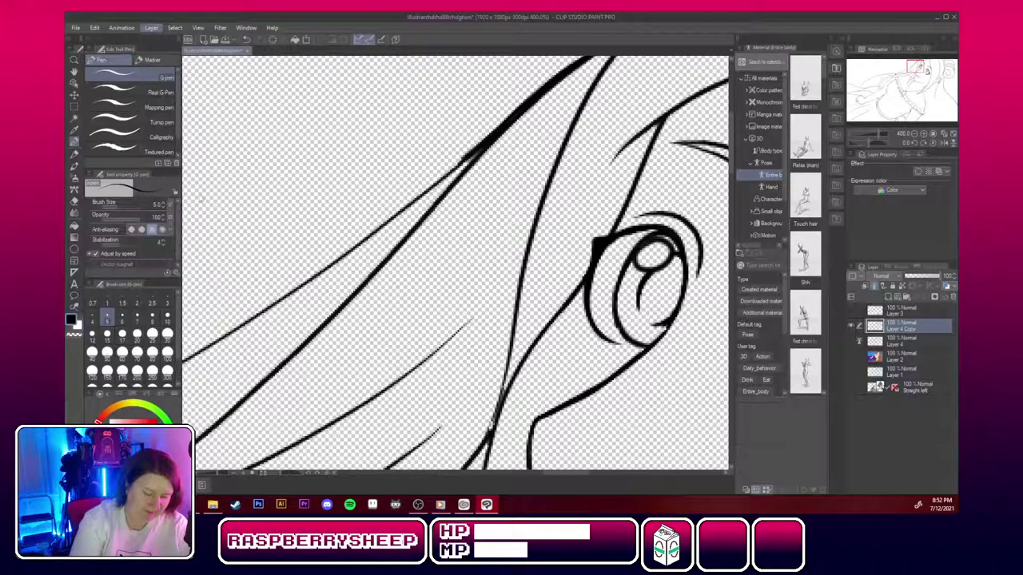
left_click(548, 228)
left_click(545, 251)
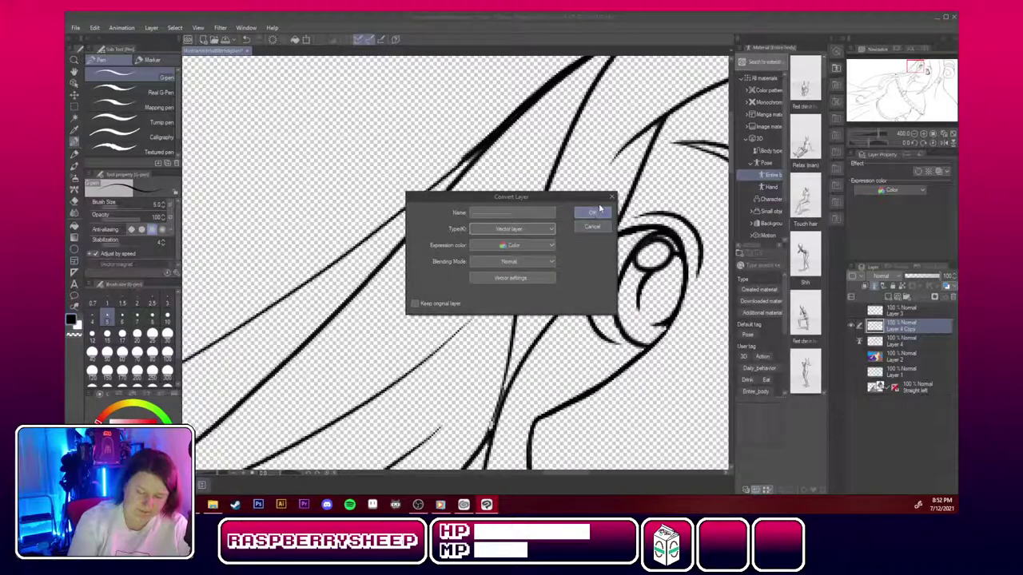
left_click(592, 214)
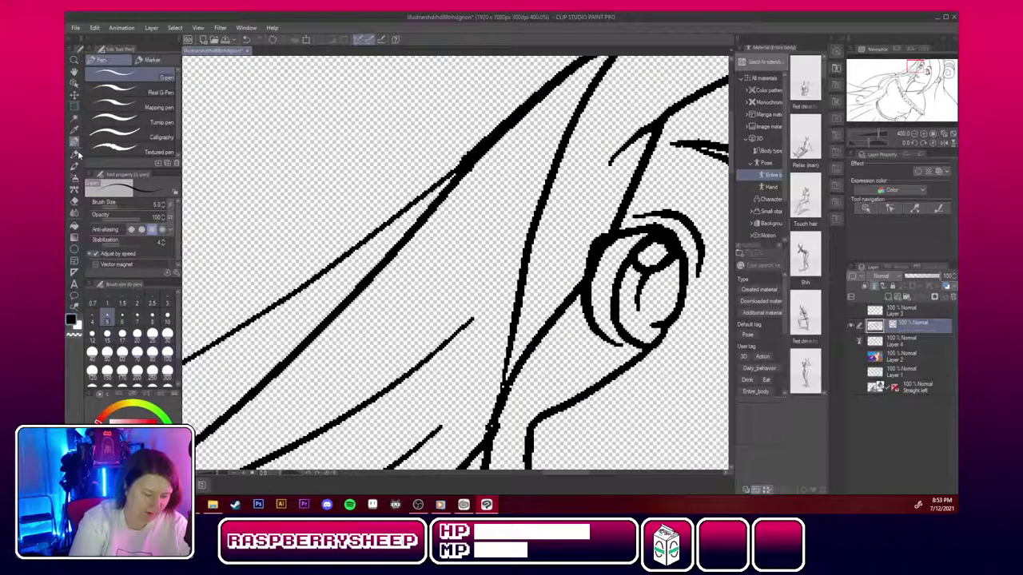
Thicken the outer hair strand and its fork beside the face using Redraw vector line width at brush size 17.
left_click(73, 308)
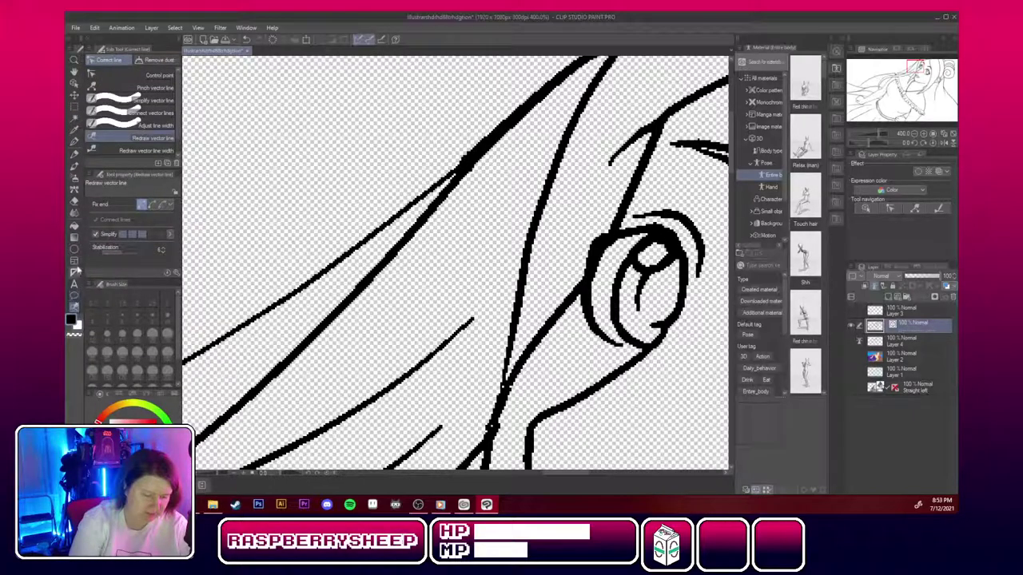
left_click(171, 152)
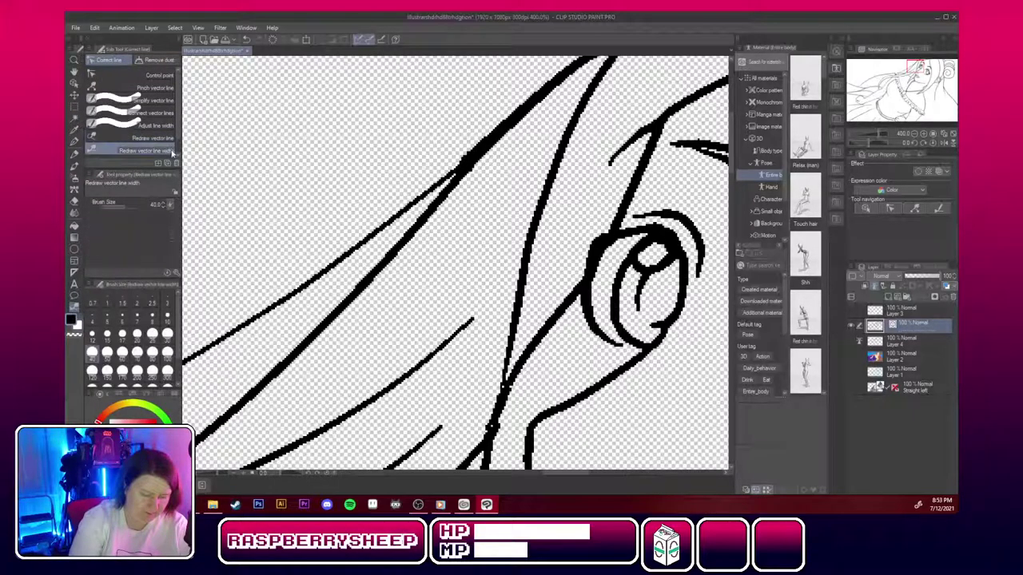
left_click(152, 316)
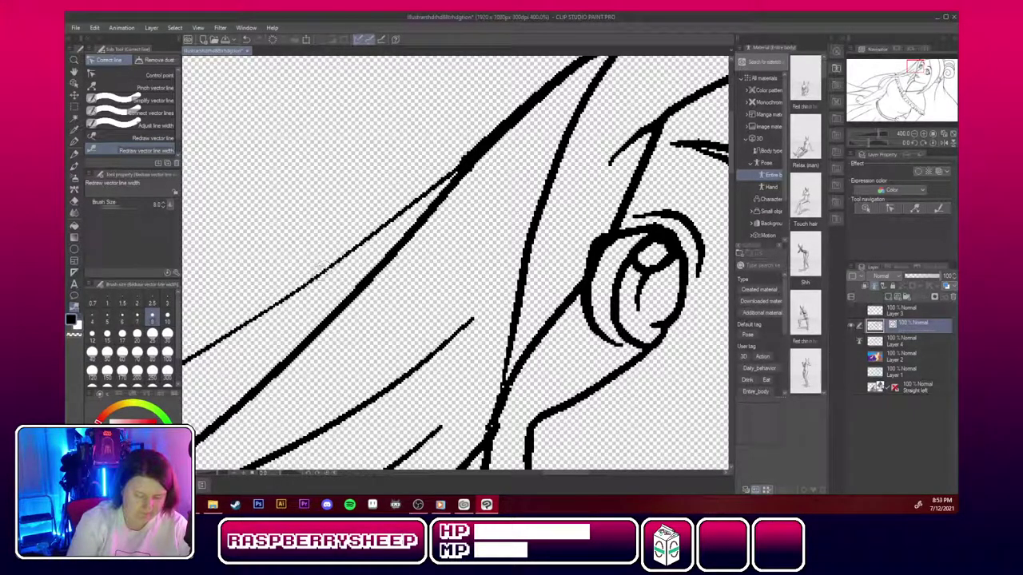
left_click(121, 340)
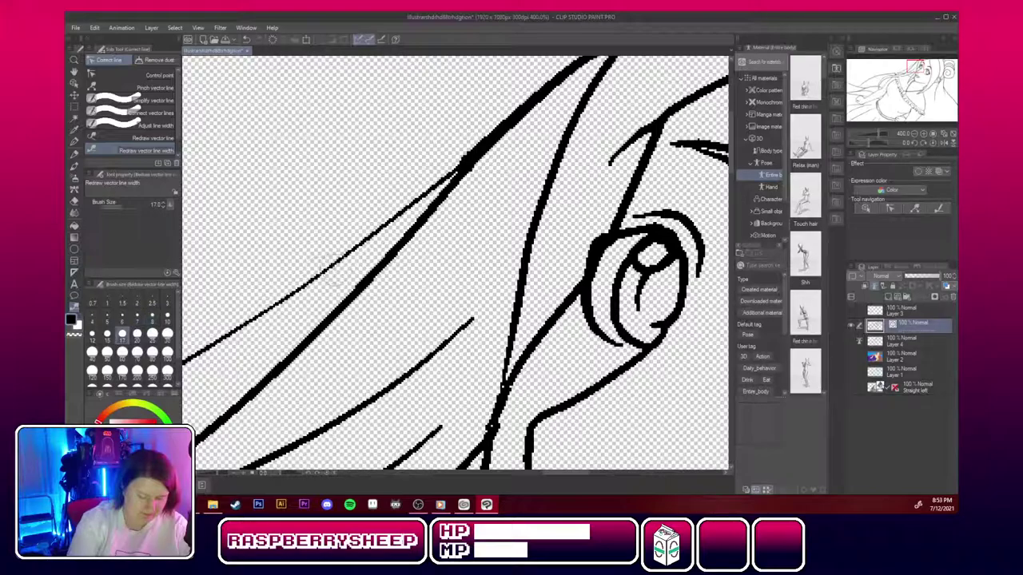
key("ctrl+z")
left_click_drag(282, 302, 431, 189)
key("ctrl+z")
key("ctrl+z")
left_click_drag(478, 153, 542, 98)
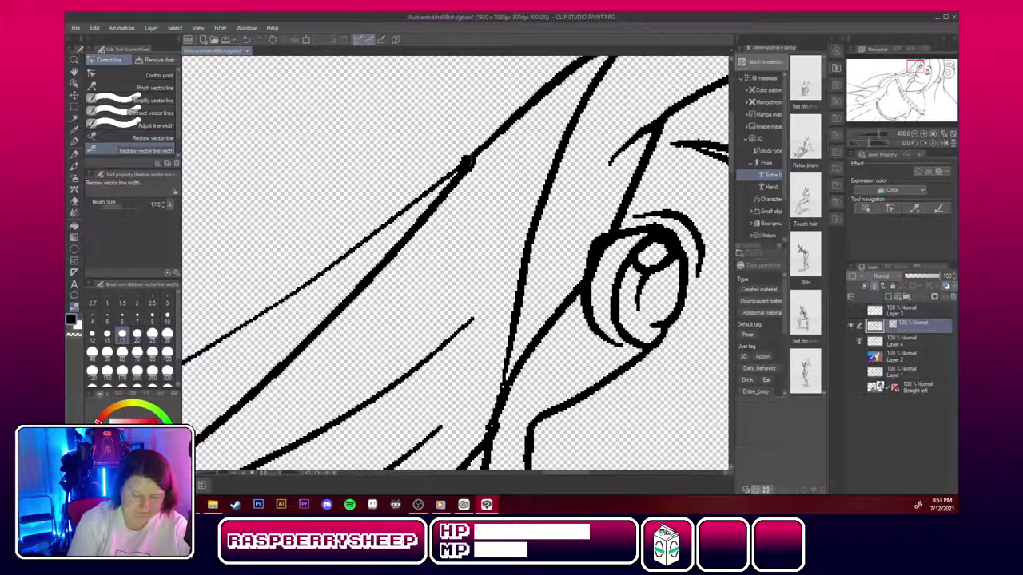
left_click_drag(476, 155, 529, 104)
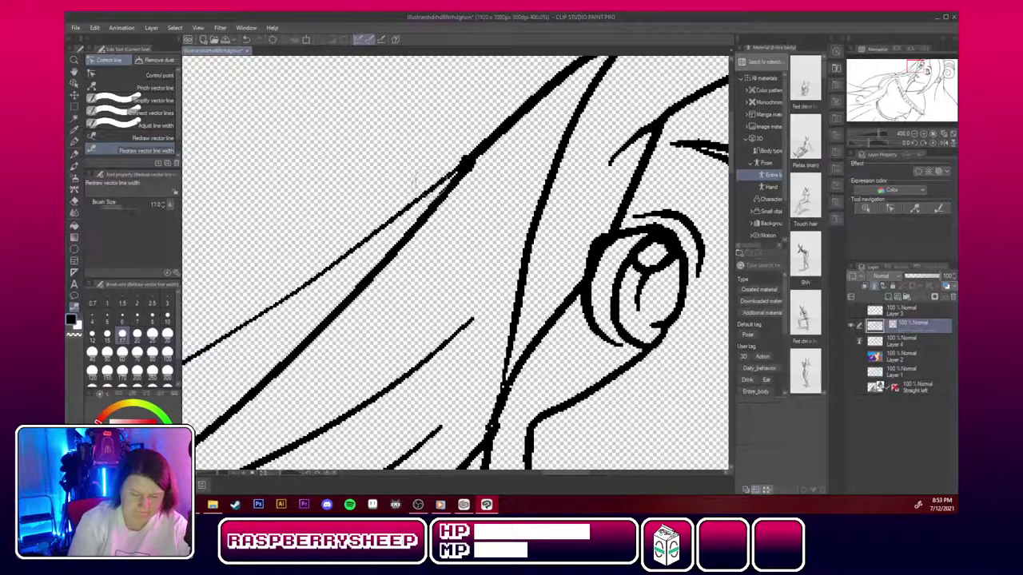
left_click_drag(454, 170, 391, 217)
mouse_move(286, 299)
left_mouse_down()
mouse_move(326, 256)
mouse_move(266, 296)
mouse_move(342, 261)
mouse_move(256, 335)
left_mouse_up()
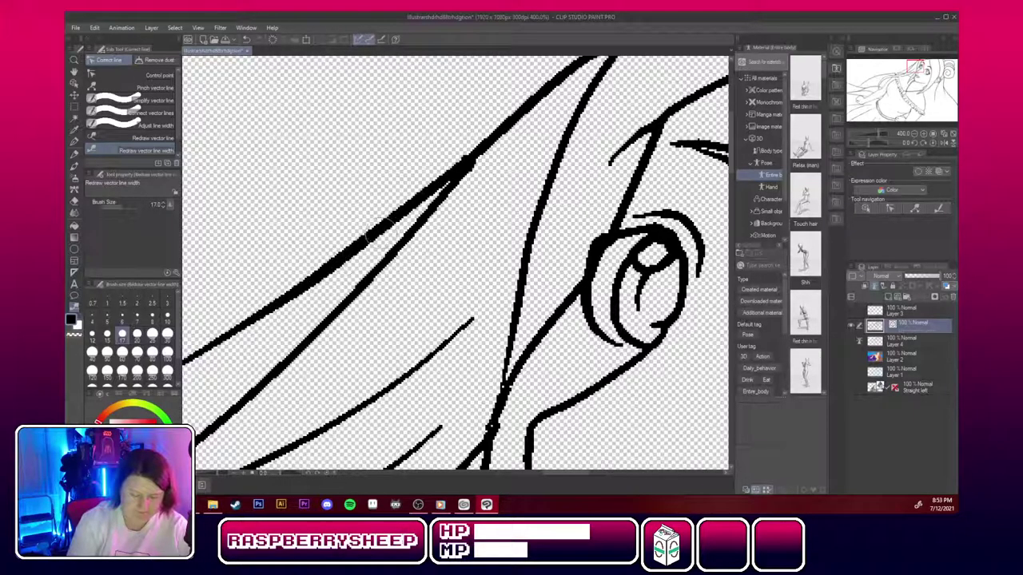
Thicken the long curved line sweeping from the ruffle's upper end to the strands above the outstretched arm.
left_click(914, 135)
left_click(914, 135)
left_click(915, 135)
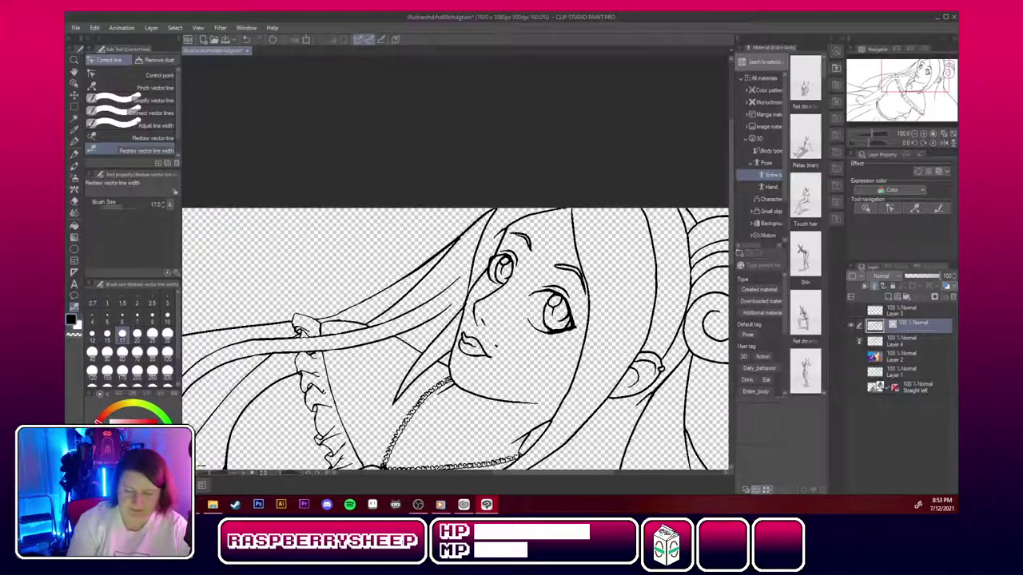
left_click_drag(908, 79, 874, 88)
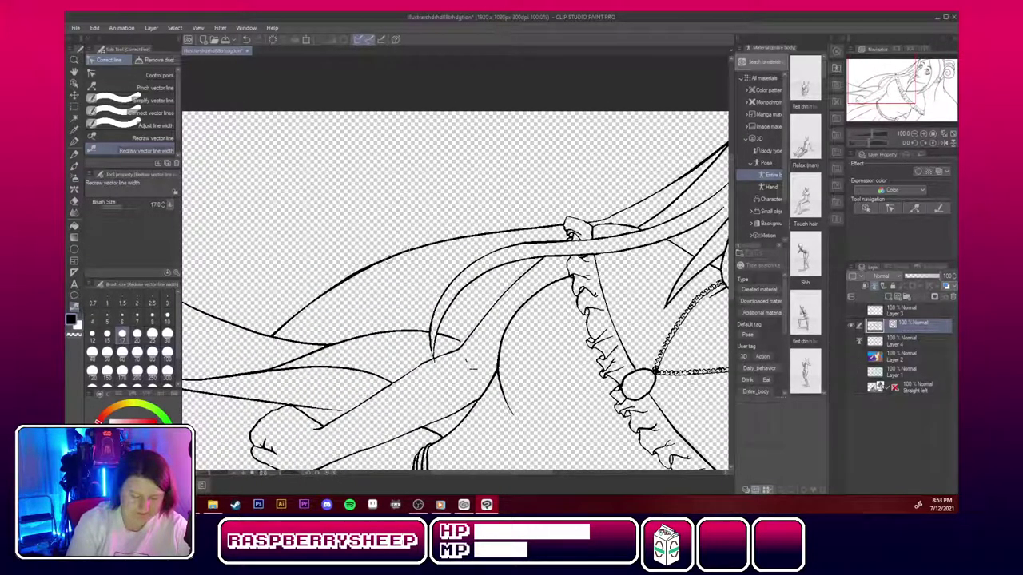
left_click_drag(368, 265, 563, 227)
left_click_drag(371, 264, 282, 326)
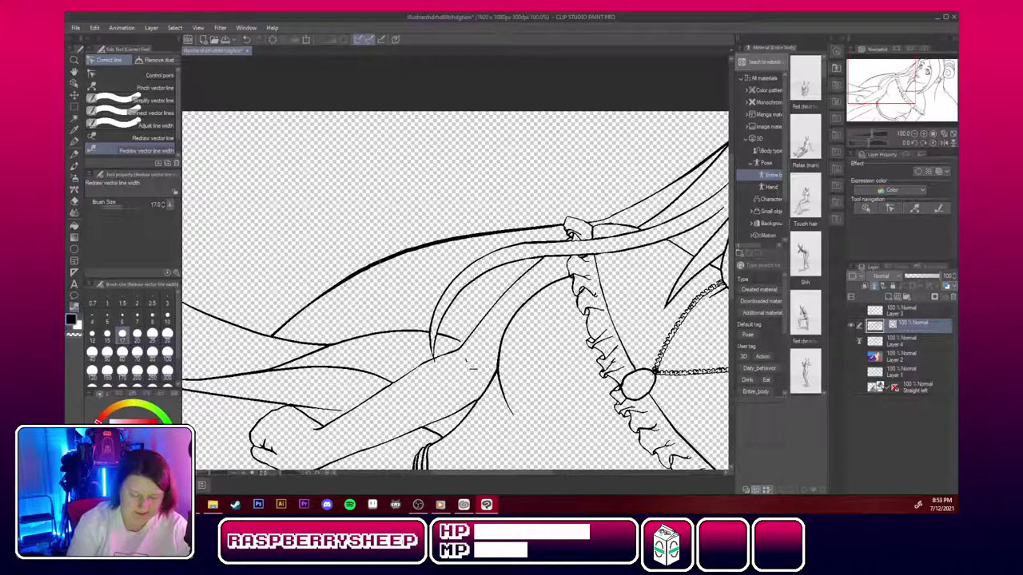
left_click_drag(390, 256, 283, 326)
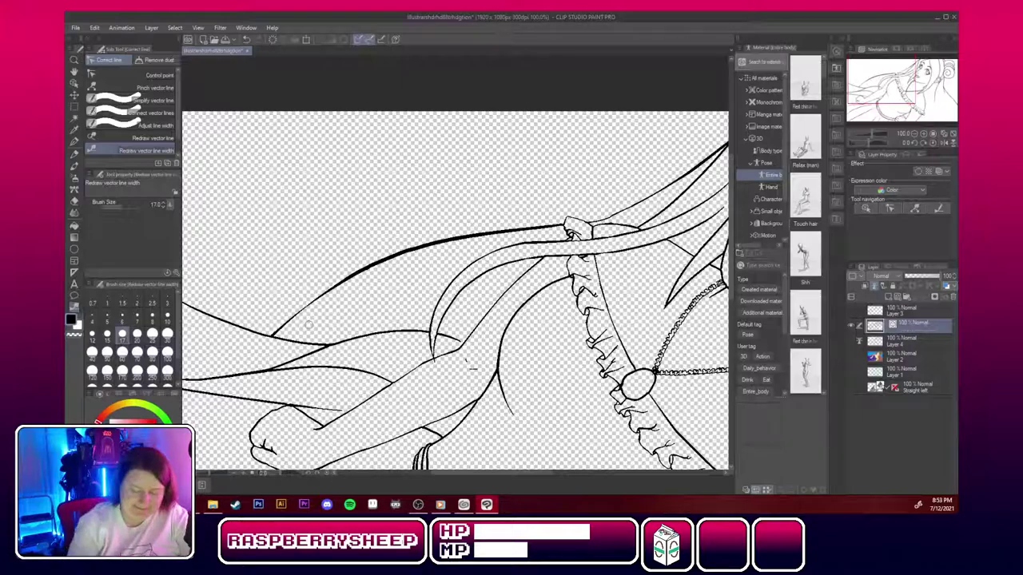
Thicken the outer end of the loose strand below the fist, near the canvas's lower corner.
left_click_drag(309, 325, 421, 291)
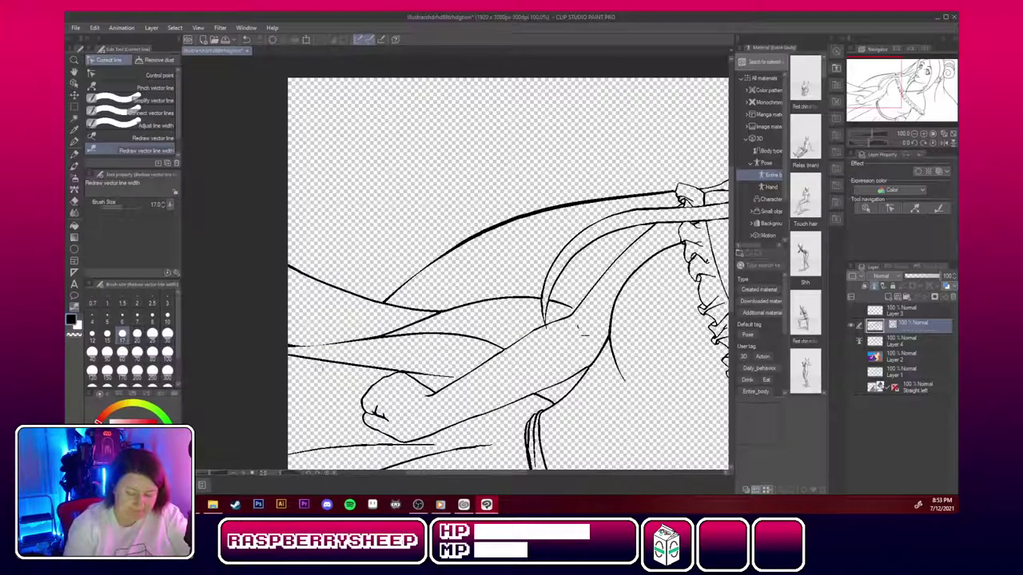
mouse_move(285, 345)
left_mouse_down()
mouse_move(347, 343)
mouse_move(328, 251)
mouse_move(362, 150)
left_mouse_up()
left_click_drag(306, 389, 364, 352)
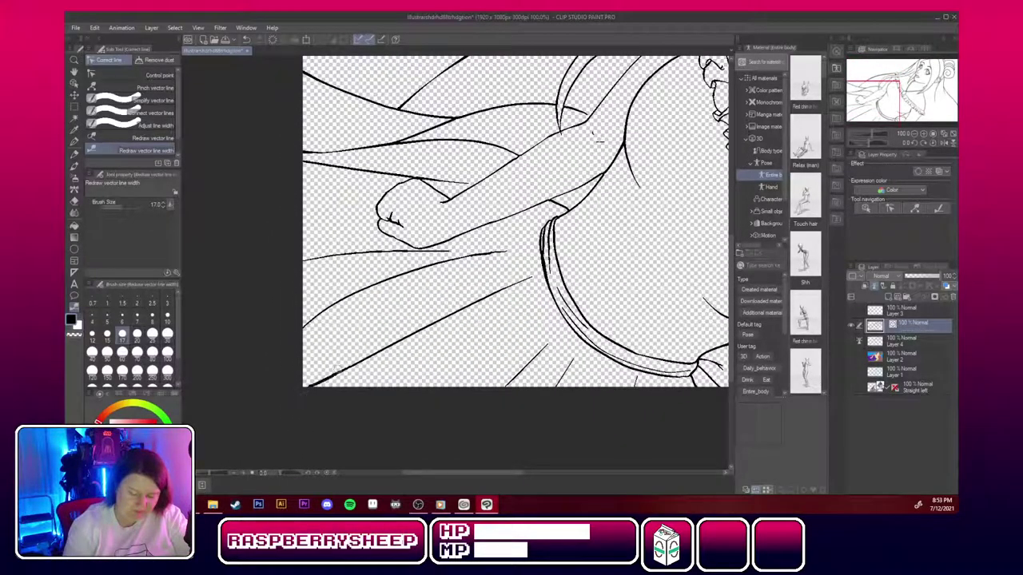
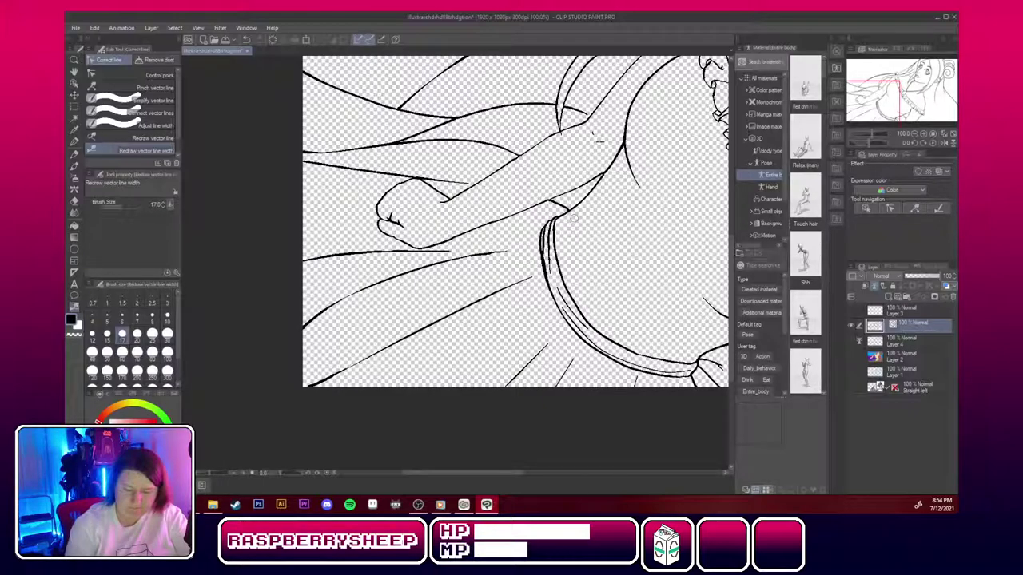
Thicken the body contour from the hair tip down past the ruffle's lower end, and the torso line beneath the bust.
left_click_drag(889, 98, 911, 110)
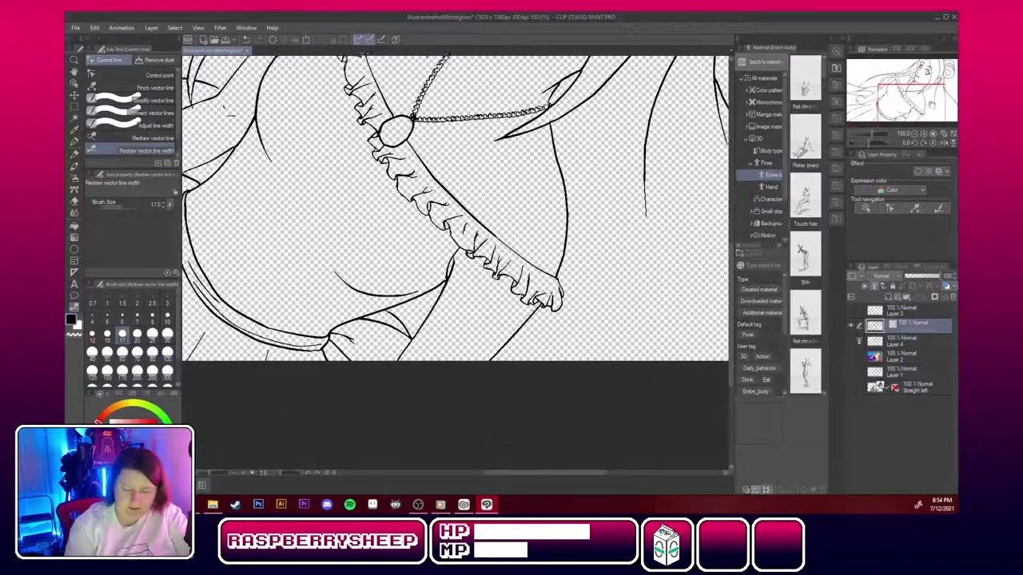
left_click_drag(228, 112, 201, 180)
left_click_drag(523, 192, 542, 273)
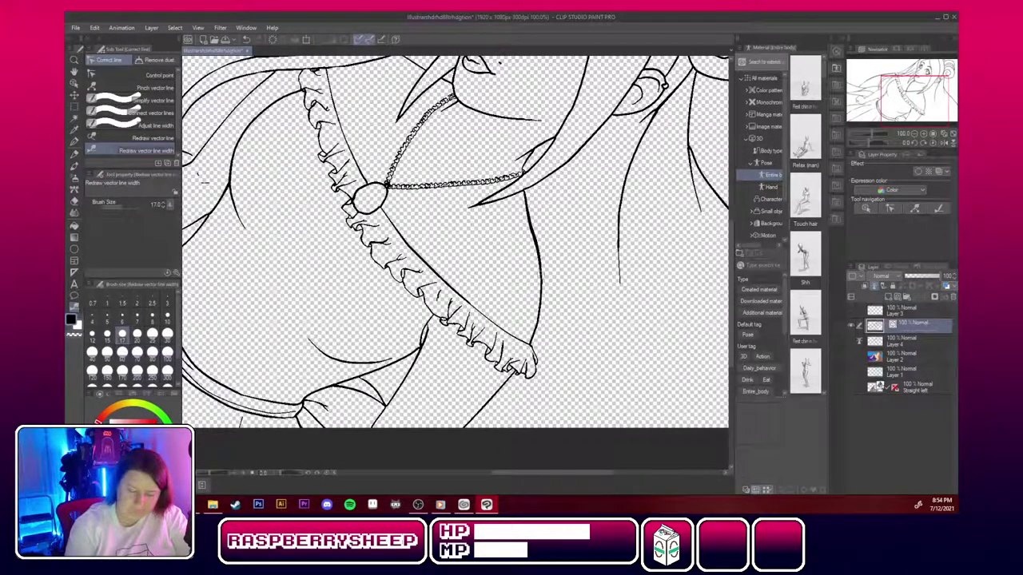
mouse_move(524, 193)
left_mouse_down()
mouse_move(541, 264)
mouse_move(531, 346)
mouse_move(459, 435)
left_mouse_up()
left_click_drag(419, 356, 359, 448)
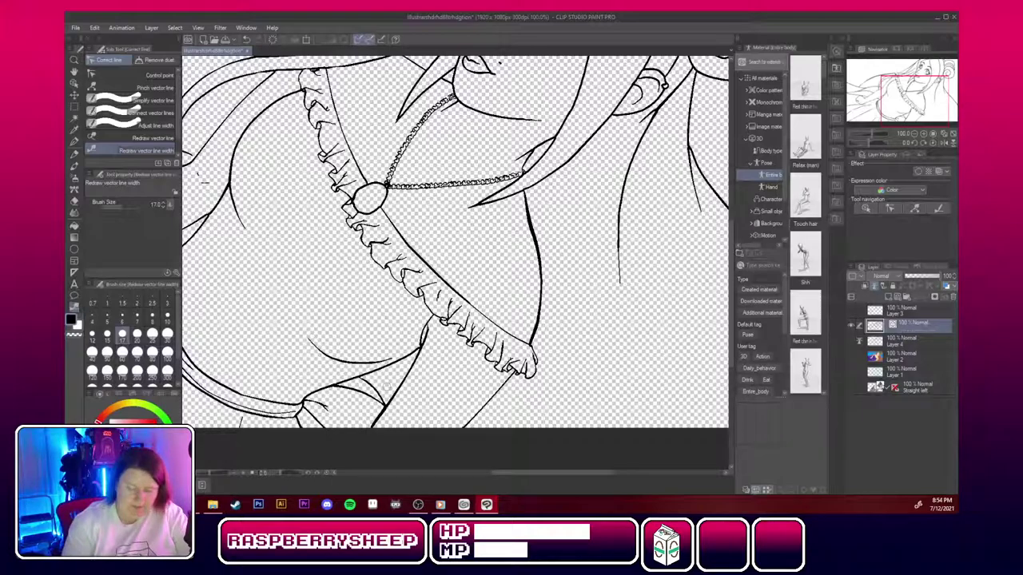
Thicken the line descending from the bun, its small branch, and the shoulder line running toward the canvas's side edge.
mouse_move(551, 232)
left_mouse_down()
mouse_move(381, 252)
mouse_move(372, 268)
left_mouse_up()
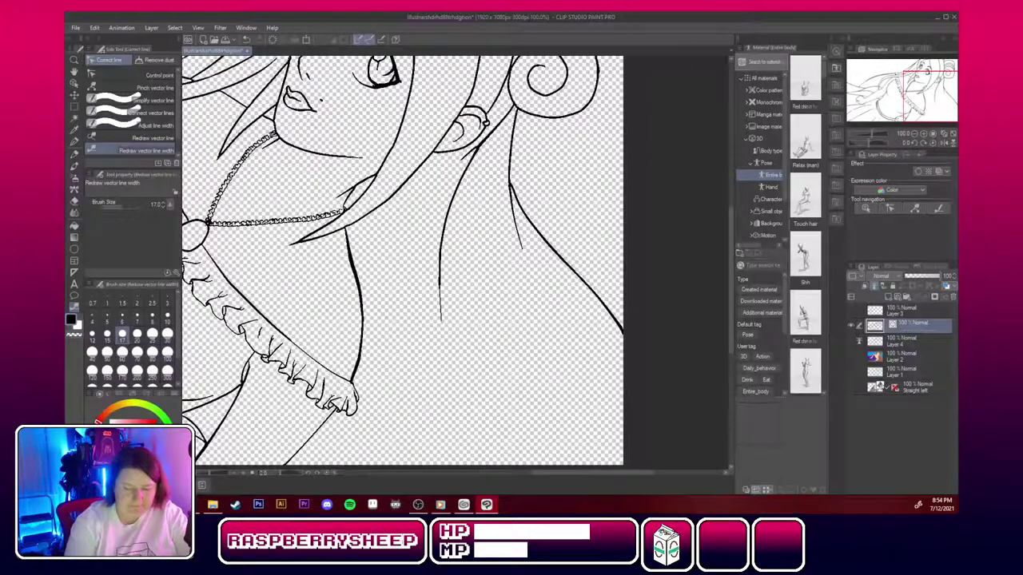
mouse_move(515, 114)
left_mouse_down()
mouse_move(509, 184)
mouse_move(525, 259)
left_mouse_up()
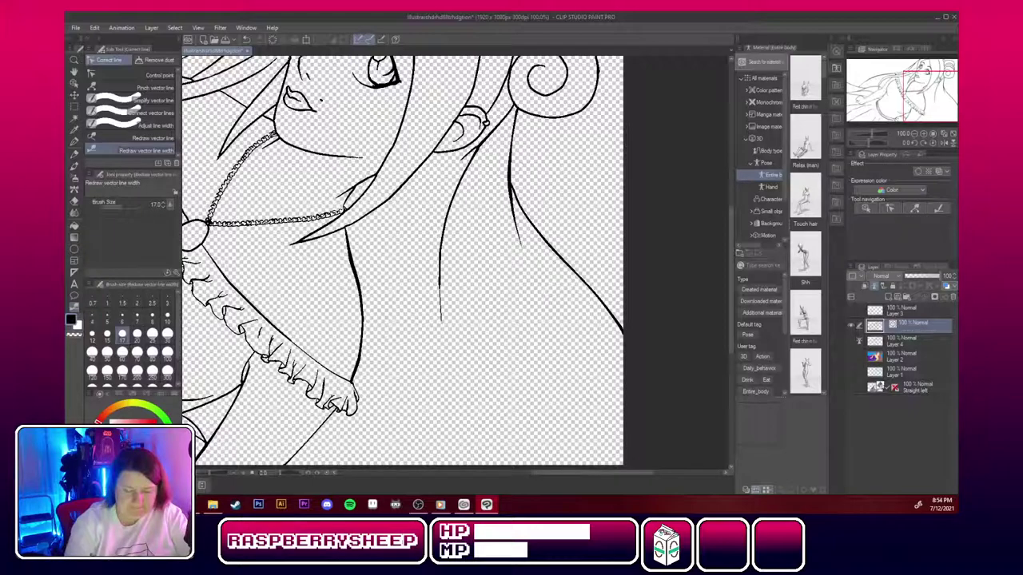
mouse_move(516, 110)
left_mouse_down()
mouse_move(509, 184)
mouse_move(578, 277)
left_mouse_up()
left_click_drag(511, 187, 566, 262)
mouse_move(523, 209)
left_mouse_down()
mouse_move(624, 329)
mouse_move(567, 266)
left_mouse_up()
left_click_drag(513, 188, 577, 272)
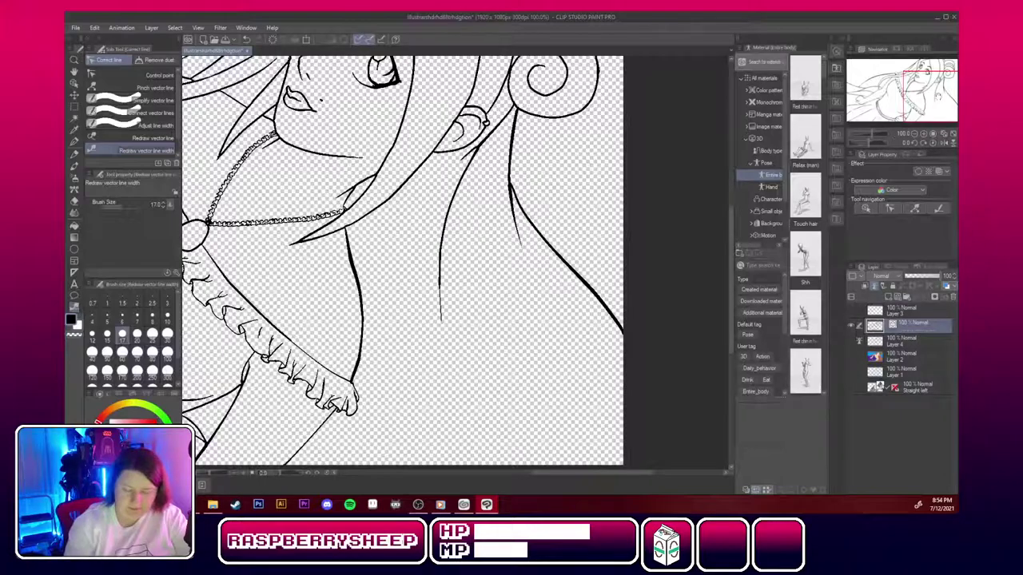
Thicken the bun's outer contour from its base around the spiral and up the side of the upper curls.
left_click_drag(935, 99, 938, 75)
mouse_move(509, 286)
left_mouse_down()
mouse_move(540, 302)
mouse_move(569, 301)
mouse_move(581, 284)
mouse_move(586, 165)
left_mouse_up()
left_click_drag(593, 214, 590, 238)
left_click_drag(583, 164, 592, 200)
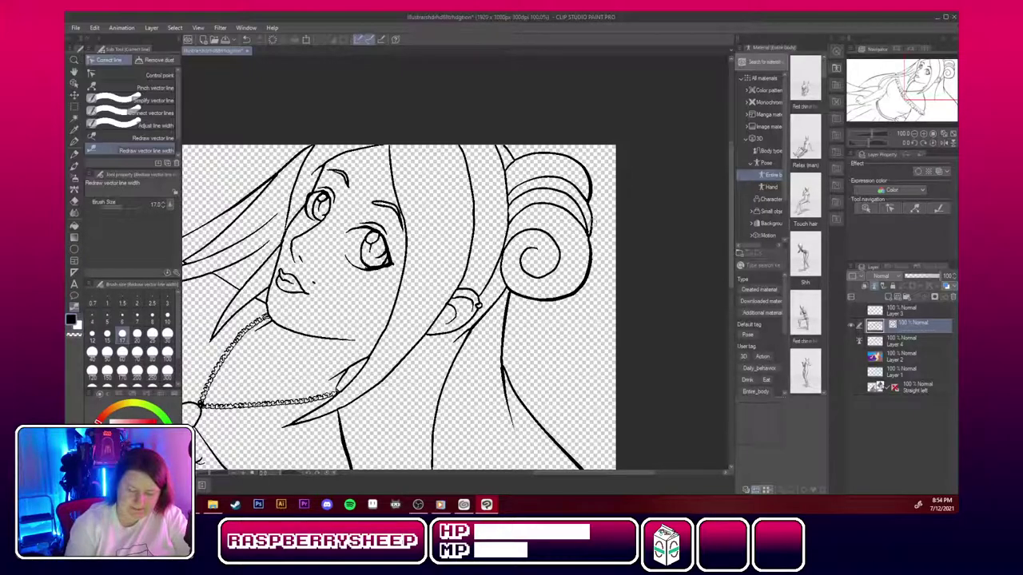
Thicken the upper contour of the bun's top curl and the eyebrow above the nearer eye.
mouse_move(582, 165)
left_mouse_down()
mouse_move(549, 153)
mouse_move(516, 162)
left_mouse_up()
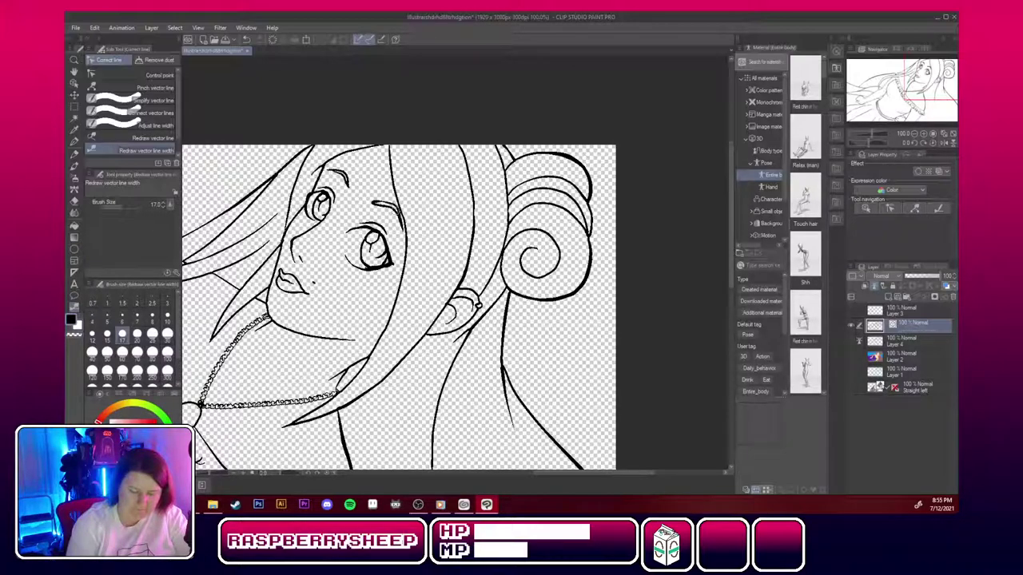
left_click_drag(372, 203, 402, 219)
Redraw the outer hair line rising from the fist and the lower outer contour of the bun's spiral as smoother curves.
mouse_move(185, 237)
left_mouse_down()
mouse_move(400, 228)
mouse_move(390, 239)
mouse_move(460, 196)
left_mouse_up()
left_click(141, 138)
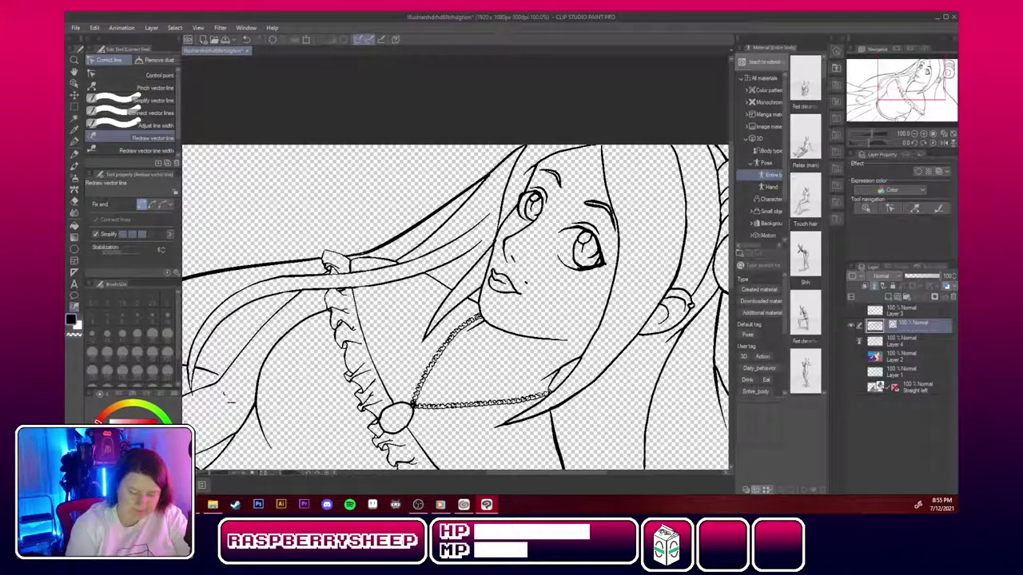
left_click_drag(361, 254, 470, 187)
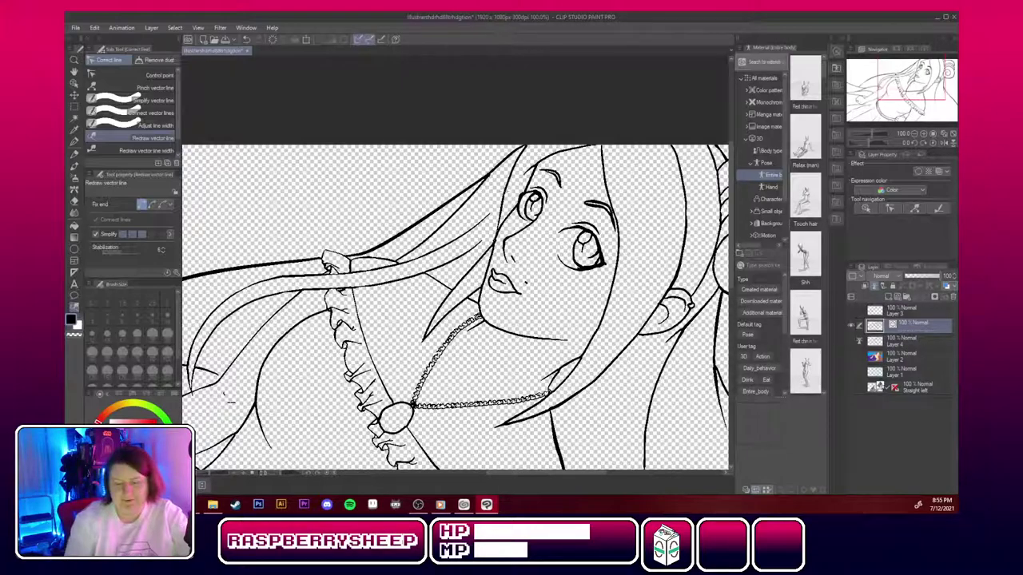
left_click_drag(909, 77, 938, 79)
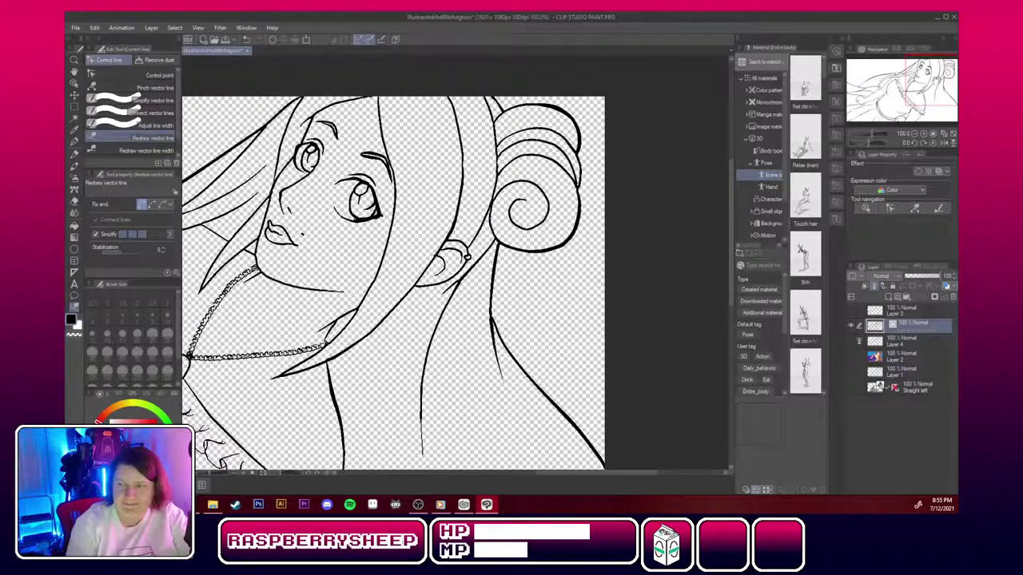
left_click_drag(494, 227, 581, 189)
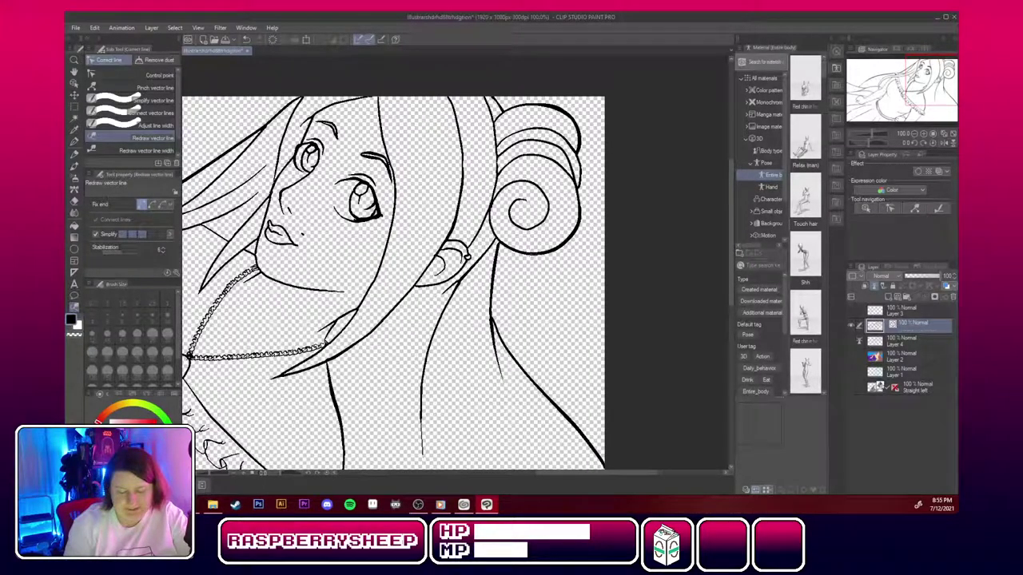
Redraw the thin line descending from the bun to its tapering branch tip, undoing the surplus passes over it.
left_click_drag(939, 80, 936, 92)
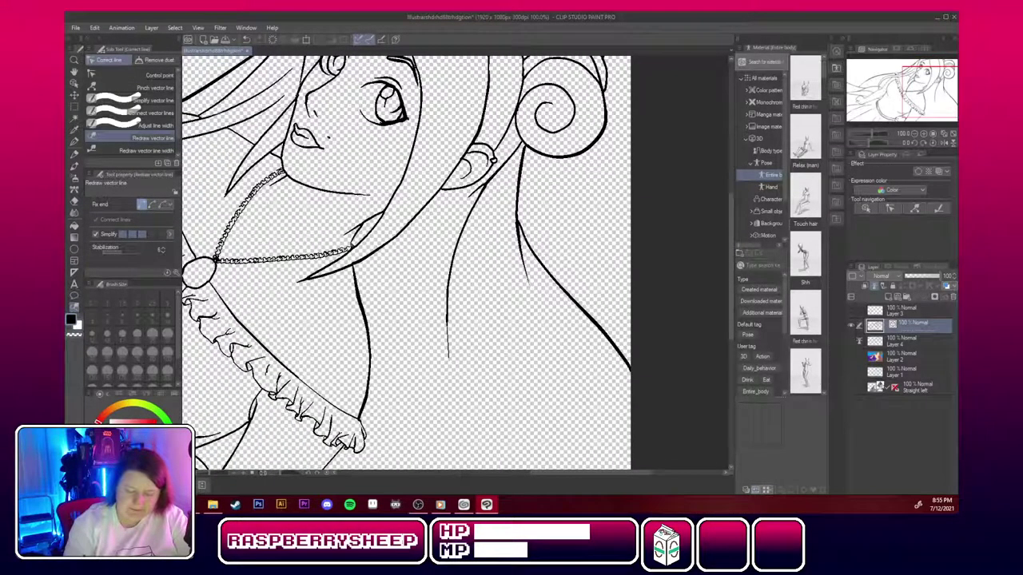
left_click_drag(524, 148, 519, 225)
mouse_move(523, 148)
left_mouse_down()
mouse_move(518, 248)
mouse_move(516, 232)
mouse_move(523, 160)
mouse_move(529, 284)
left_mouse_up()
left_click_drag(525, 152, 533, 291)
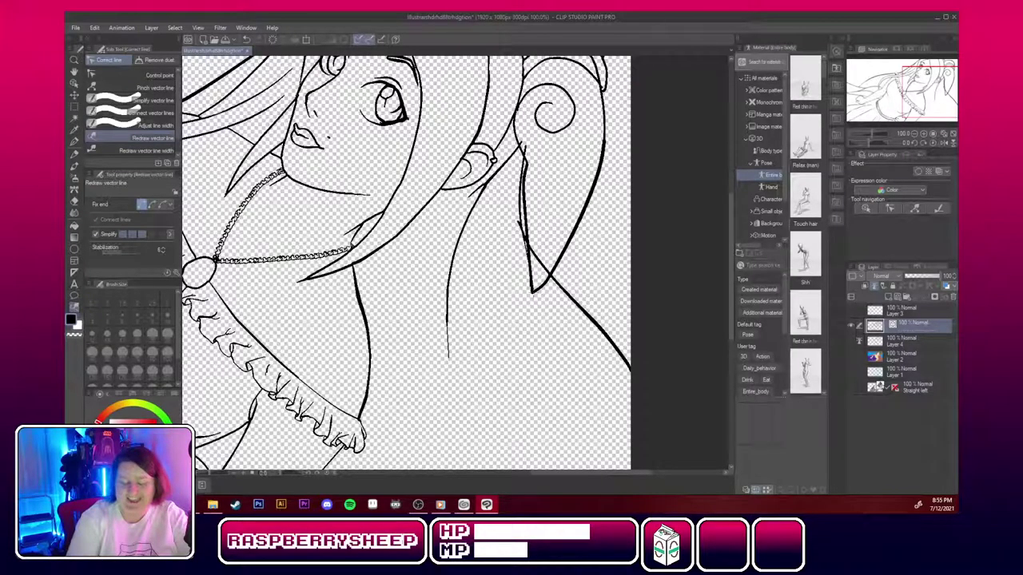
key("ctrl+z")
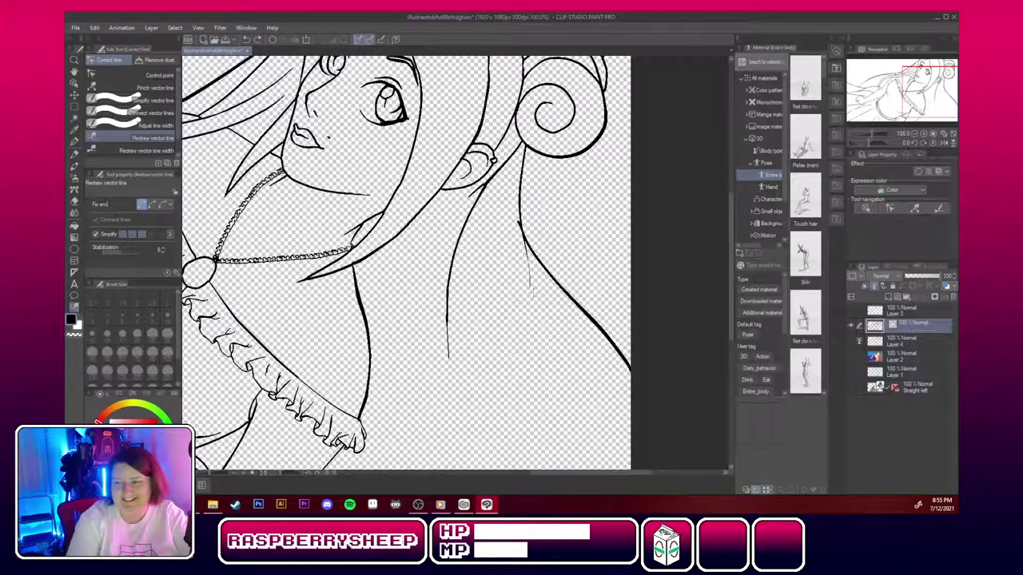
key("ctrl+z")
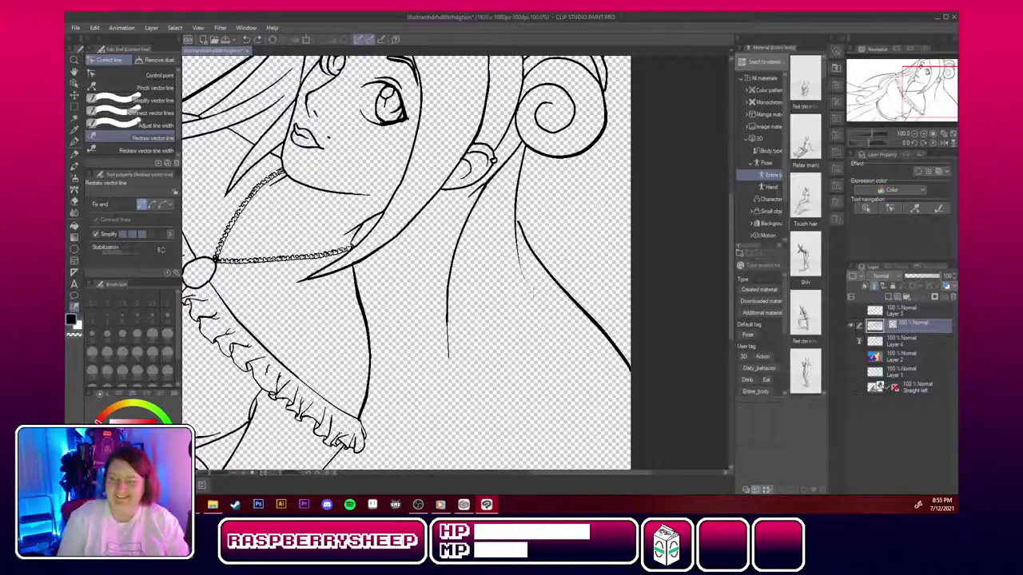
Redraw the shoulder line as a smooth curve to the canvas's side edge, undoing the extra passes on it and the neck line.
mouse_move(518, 222)
left_mouse_down()
mouse_move(630, 369)
mouse_move(540, 270)
mouse_move(630, 369)
left_mouse_up()
left_click_drag(516, 220, 629, 369)
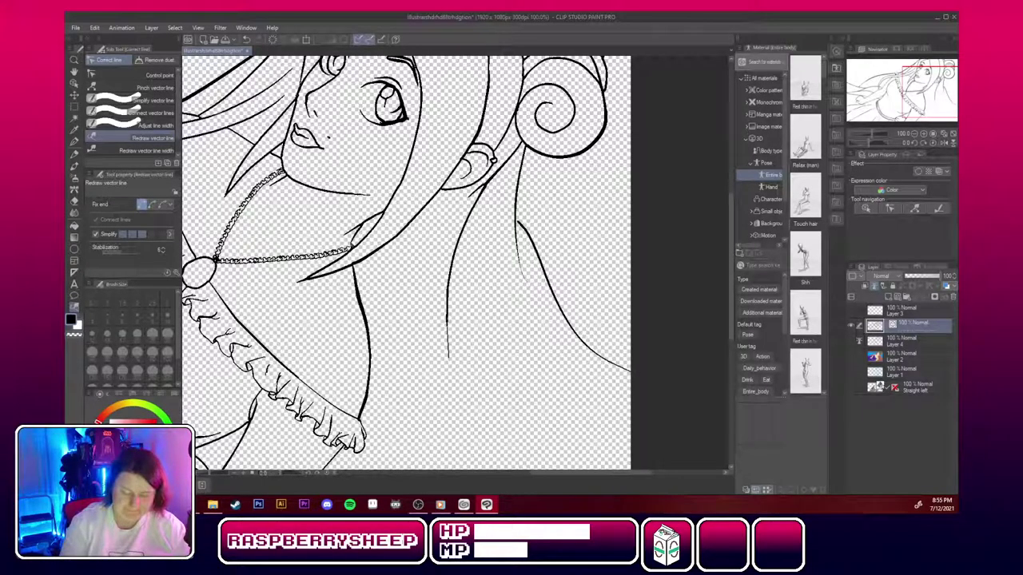
left_click_drag(484, 186, 439, 356)
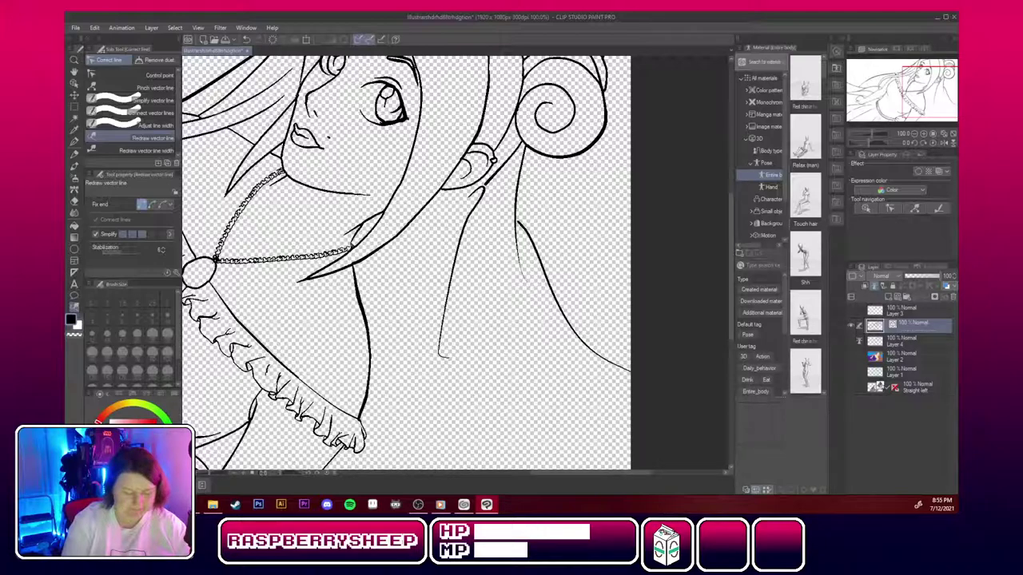
key("ctrl+z")
key("ctrl+z")
key("ctrl+z")
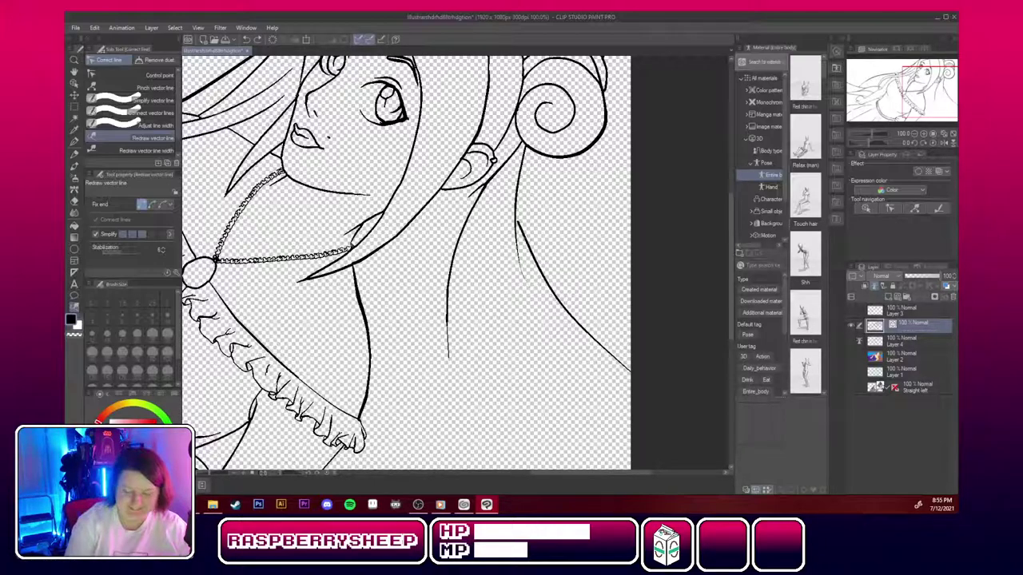
left_click_drag(518, 223, 563, 307)
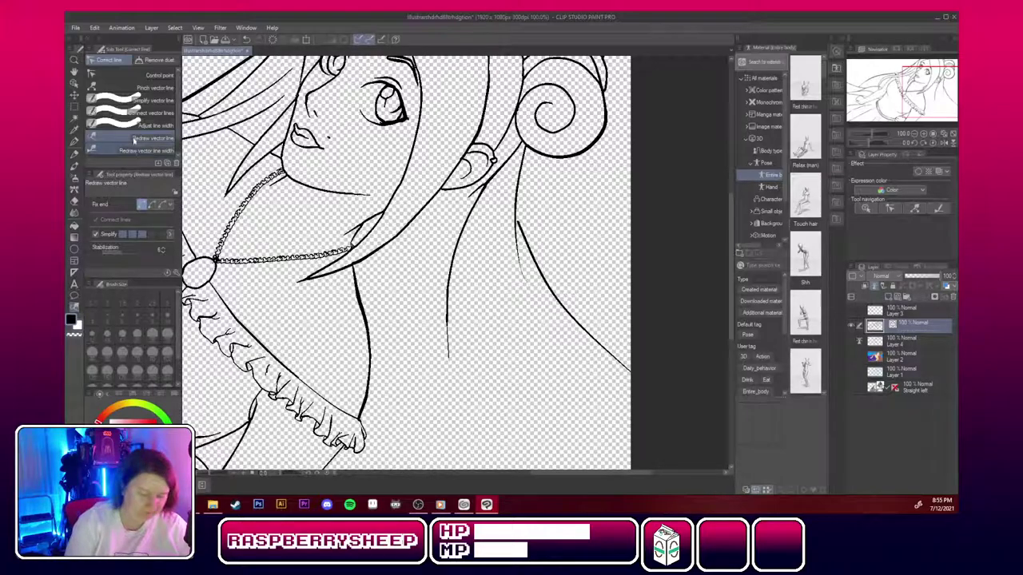
Move the shoulder line's control points so it joins the line from the bun and curves evenly to the canvas's edge.
left_click(152, 75)
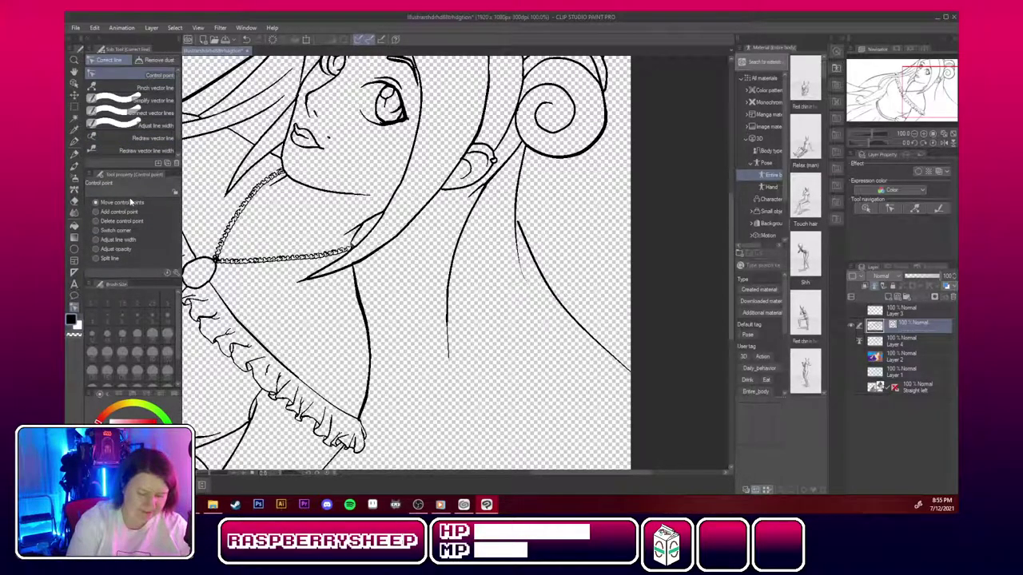
left_click(931, 138)
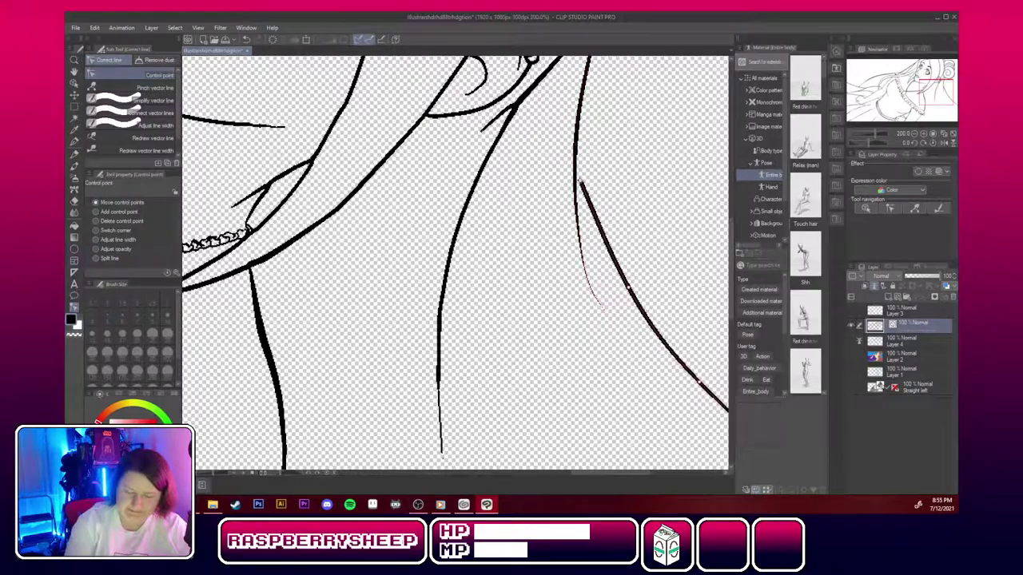
left_click_drag(582, 183, 577, 139)
left_click_drag(627, 290, 621, 285)
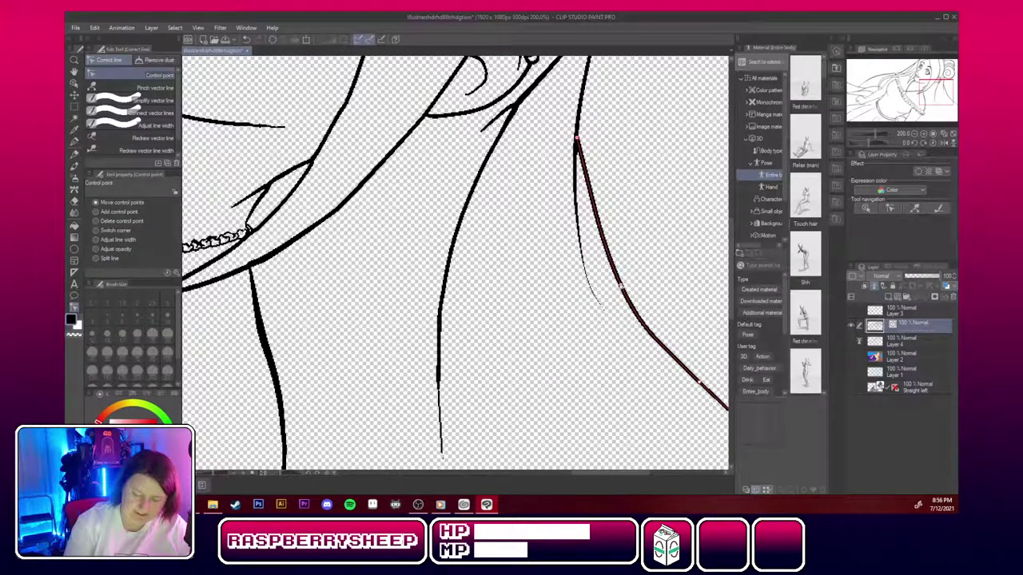
left_click_drag(928, 91, 939, 96)
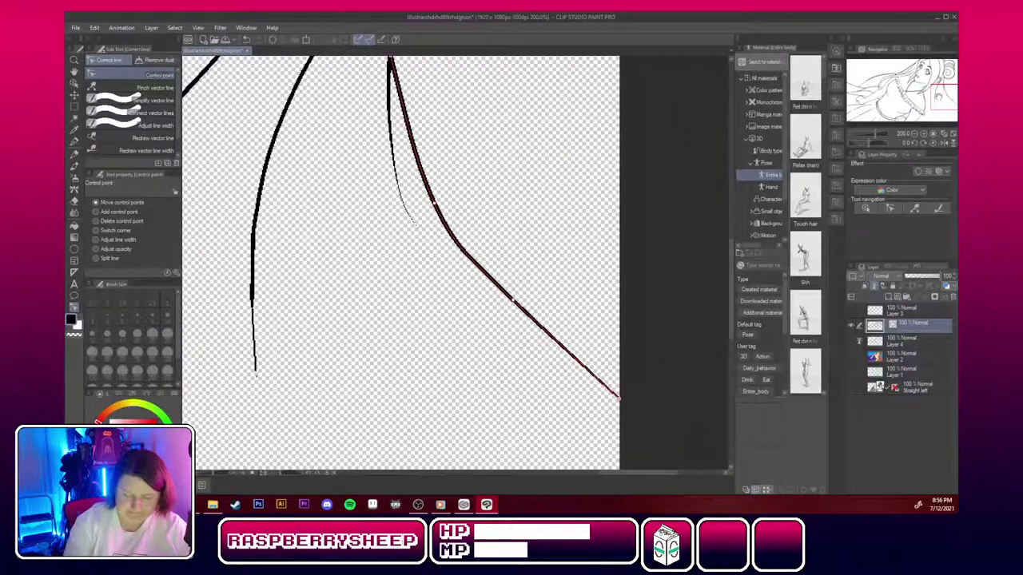
left_click_drag(514, 301, 522, 320)
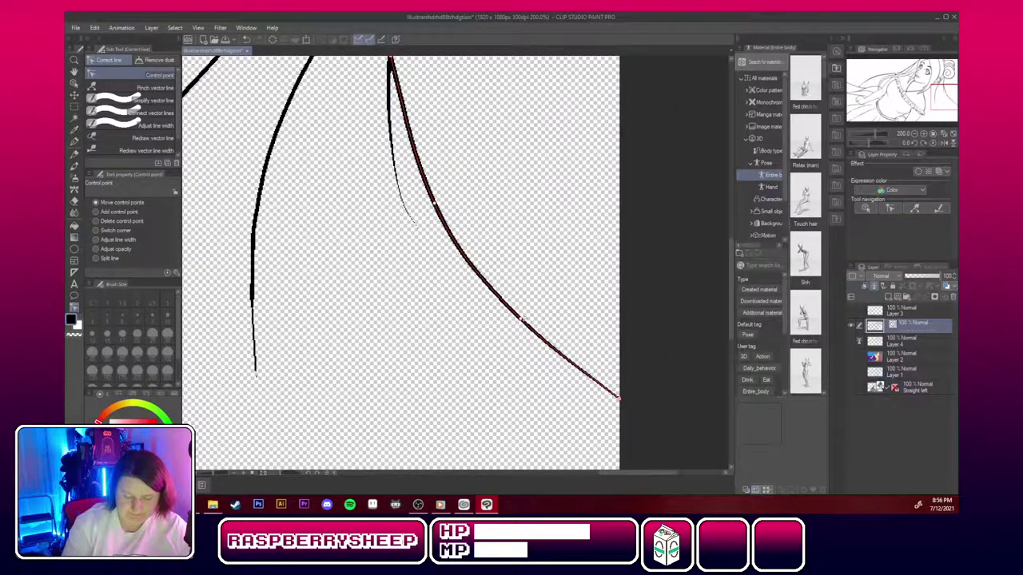
Adjust the outer hair line beside the fist and delete a surplus control point from the upper strand's arc beyond the fist.
left_click_drag(938, 93, 907, 70)
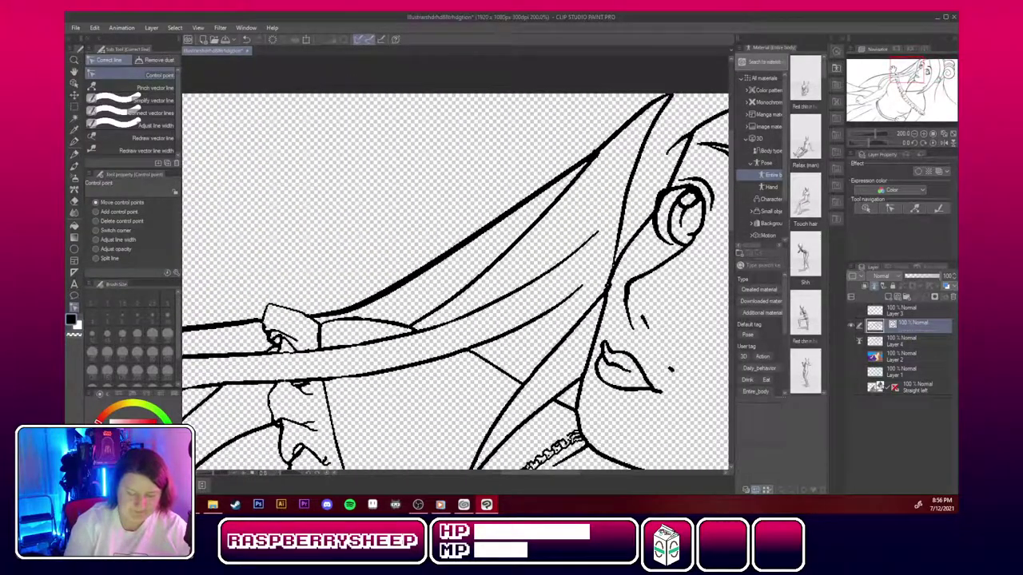
left_click_drag(390, 292, 418, 281)
left_click_drag(908, 72, 865, 83)
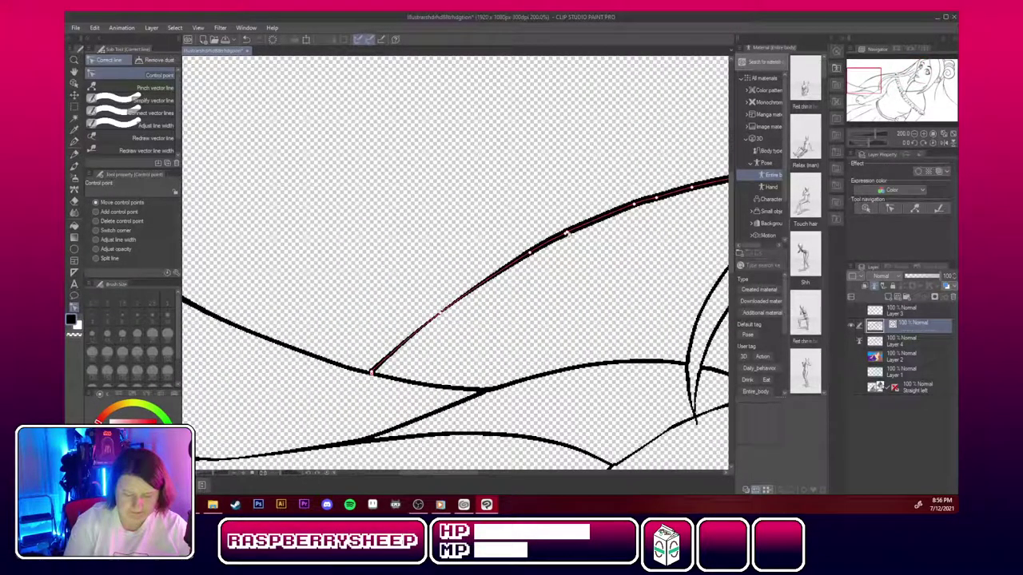
left_click(122, 222)
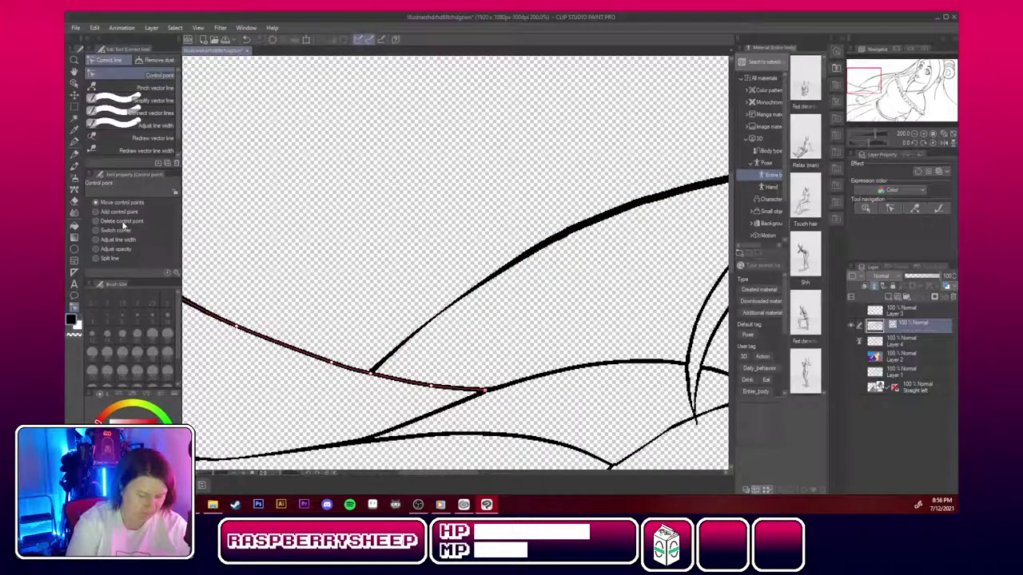
left_click(564, 233)
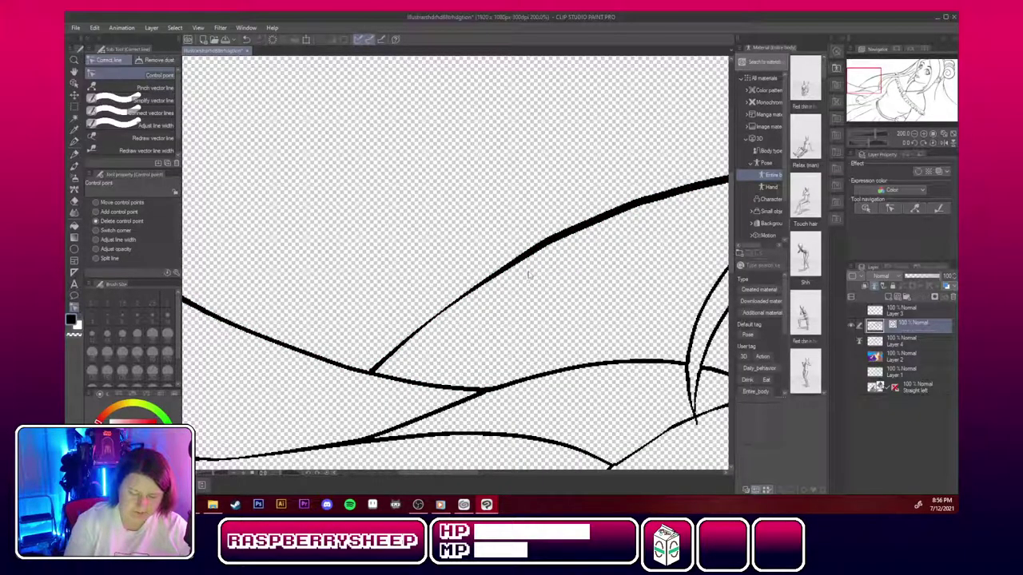
left_click(74, 155)
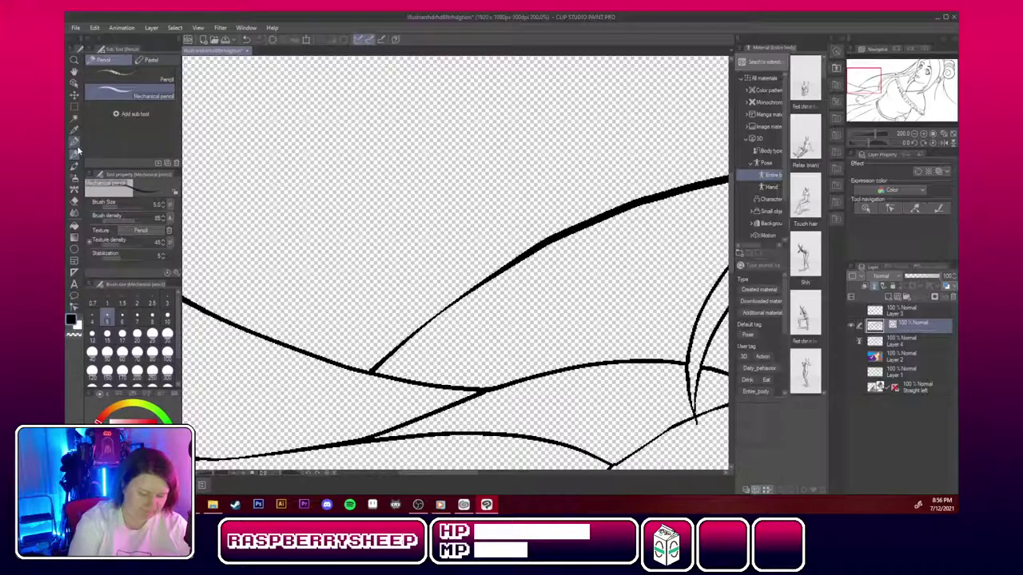
left_click(75, 306)
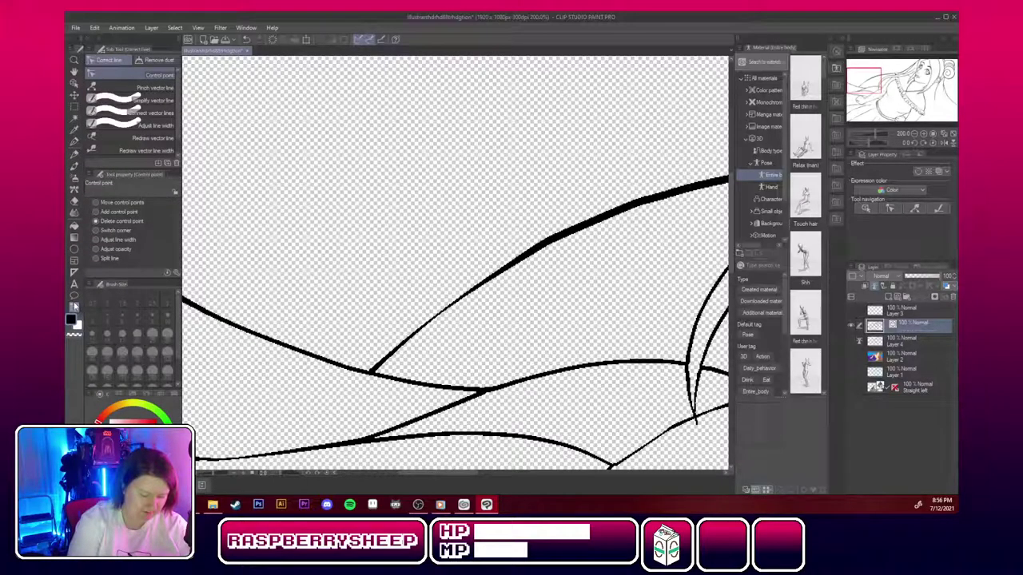
Delete surplus control points near the outer end of the lowest long strand and near the inner end of the strand above.
left_click_drag(875, 86, 867, 116)
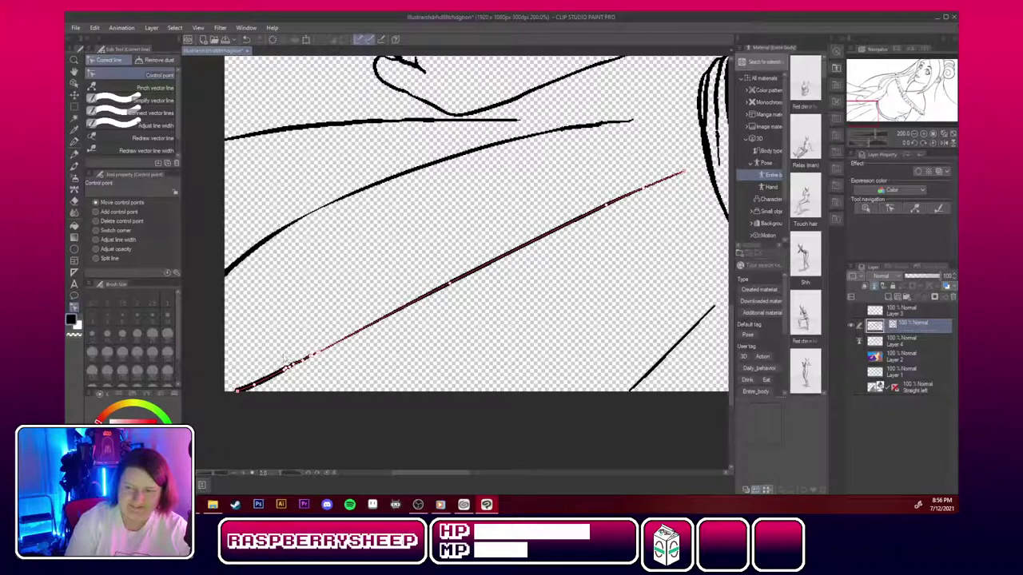
left_click(116, 222)
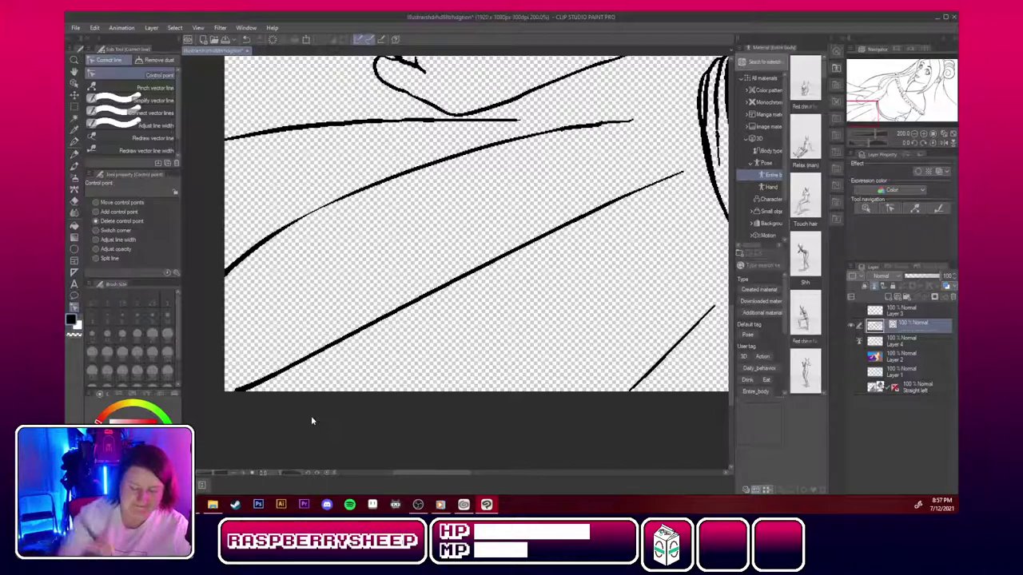
left_click(595, 125)
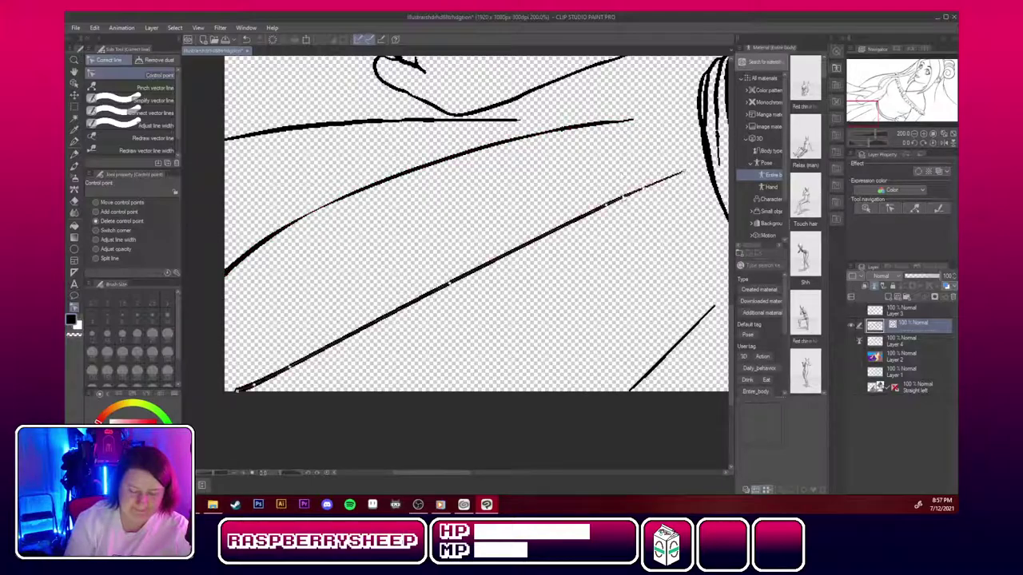
Delete the stray end control point of the short curved fold line where the bodice band gathers beneath the bust.
left_click_drag(496, 263, 526, 376)
left_click_drag(675, 300, 436, 166)
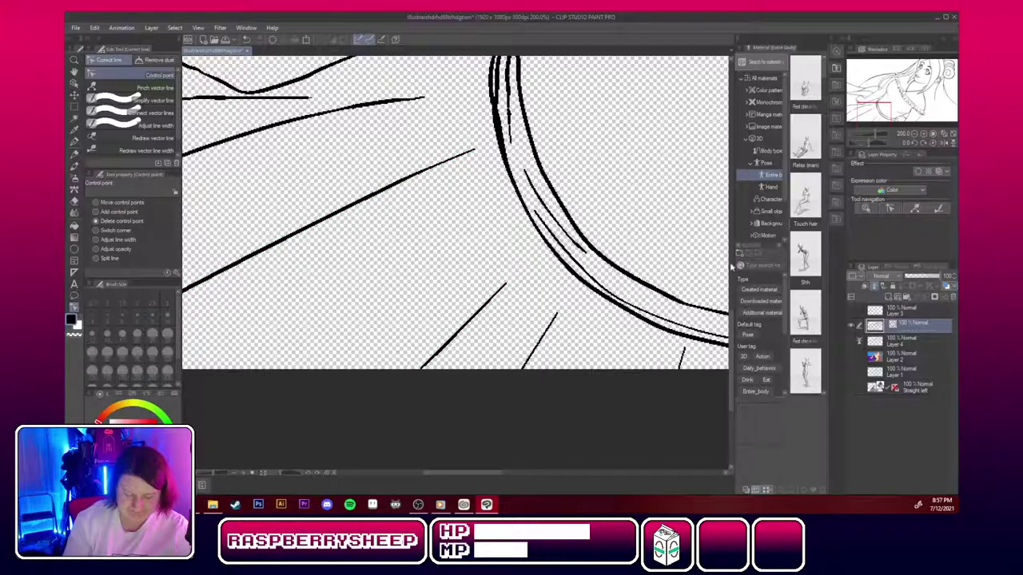
left_click_drag(679, 271, 381, 227)
left_click_drag(887, 111, 900, 119)
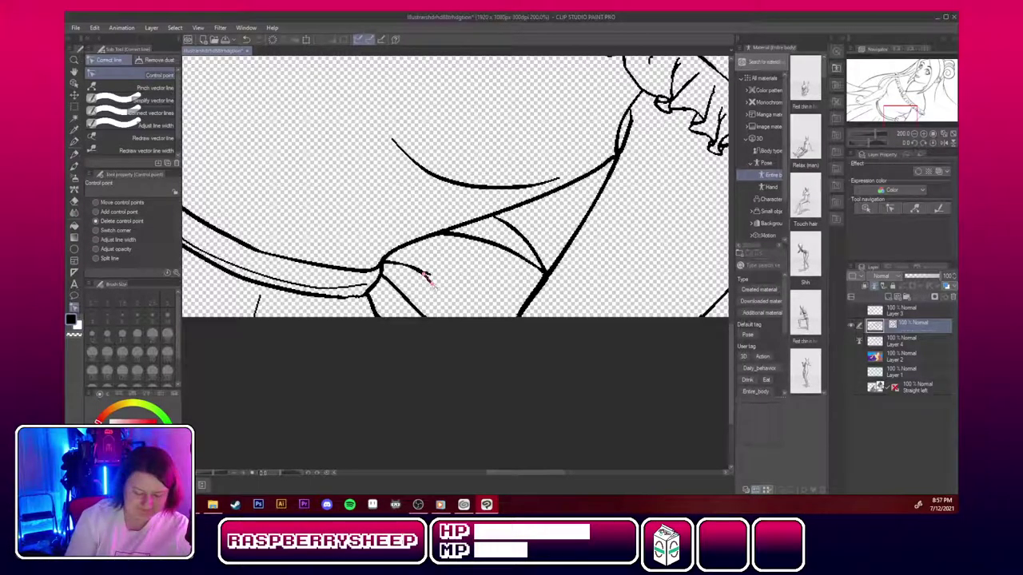
left_click(434, 285)
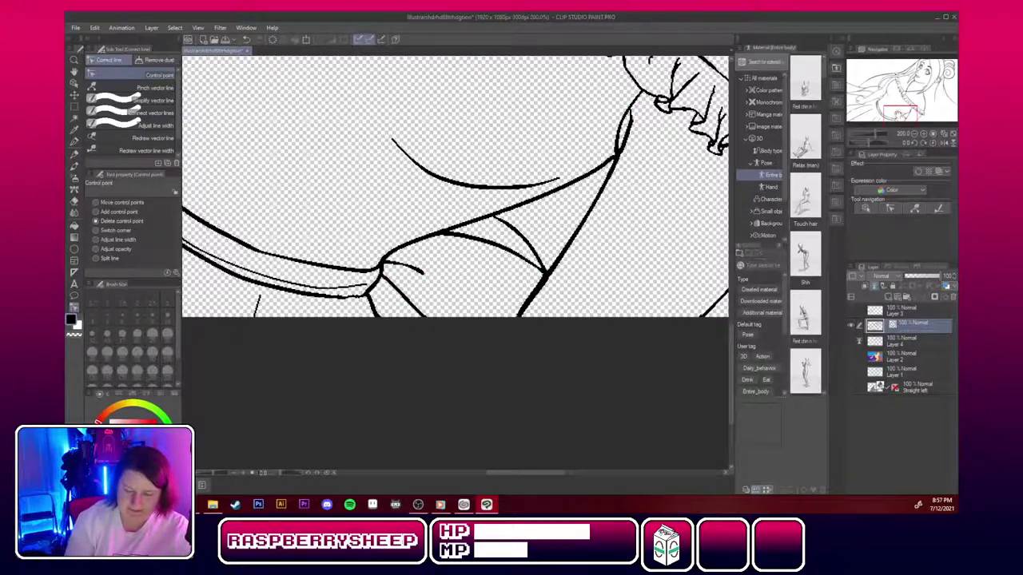
mouse_move(592, 159)
left_mouse_down()
mouse_move(322, 213)
mouse_move(288, 189)
mouse_move(329, 427)
left_mouse_up()
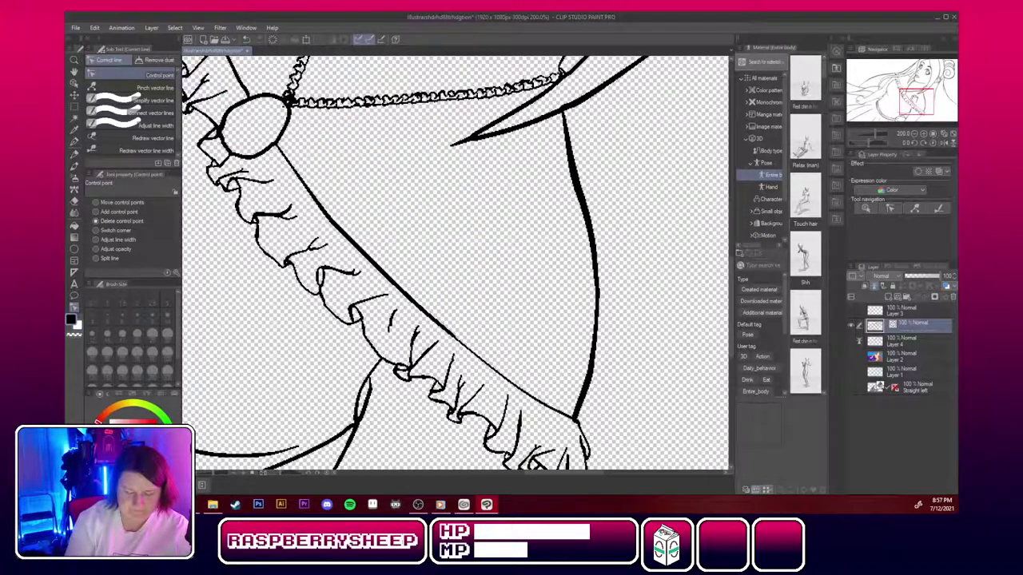
mouse_move(456, 264)
left_mouse_down()
mouse_move(476, 260)
mouse_move(406, 357)
mouse_move(426, 383)
left_mouse_up()
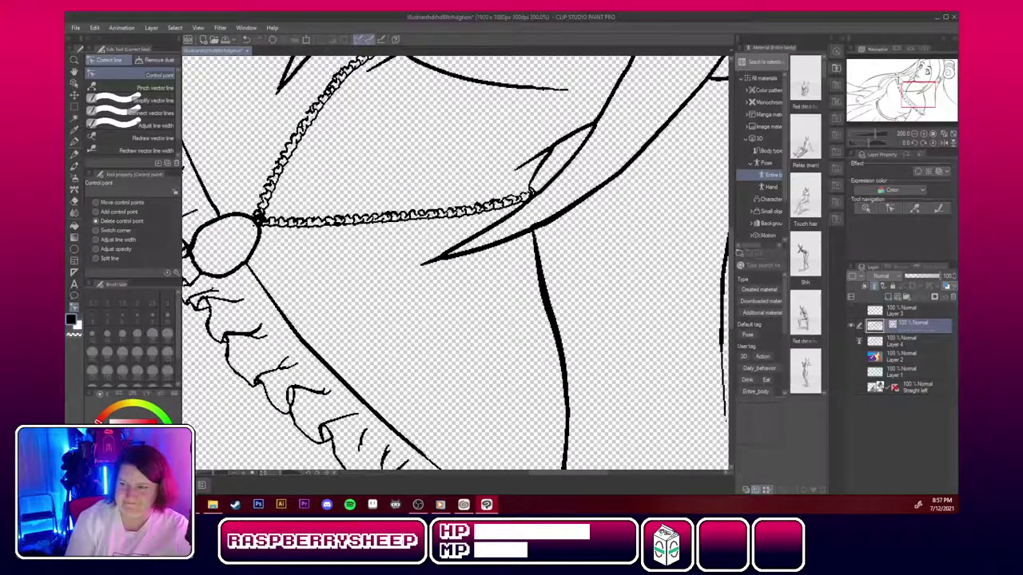
scroll(456, 264, "up", 6)
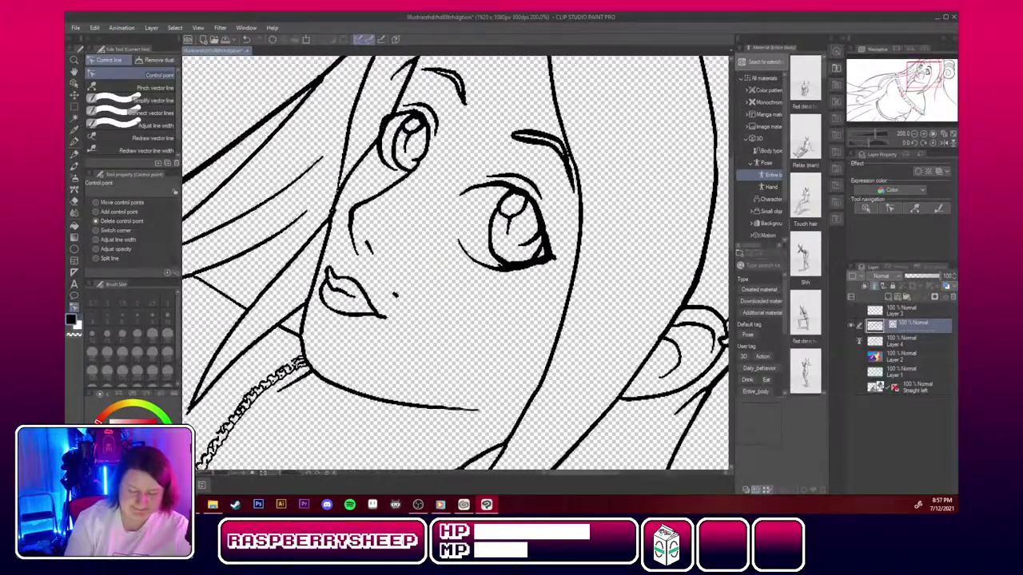
mouse_move(600, 395)
left_mouse_down()
mouse_move(313, 296)
mouse_move(406, 134)
mouse_move(414, 141)
left_mouse_up()
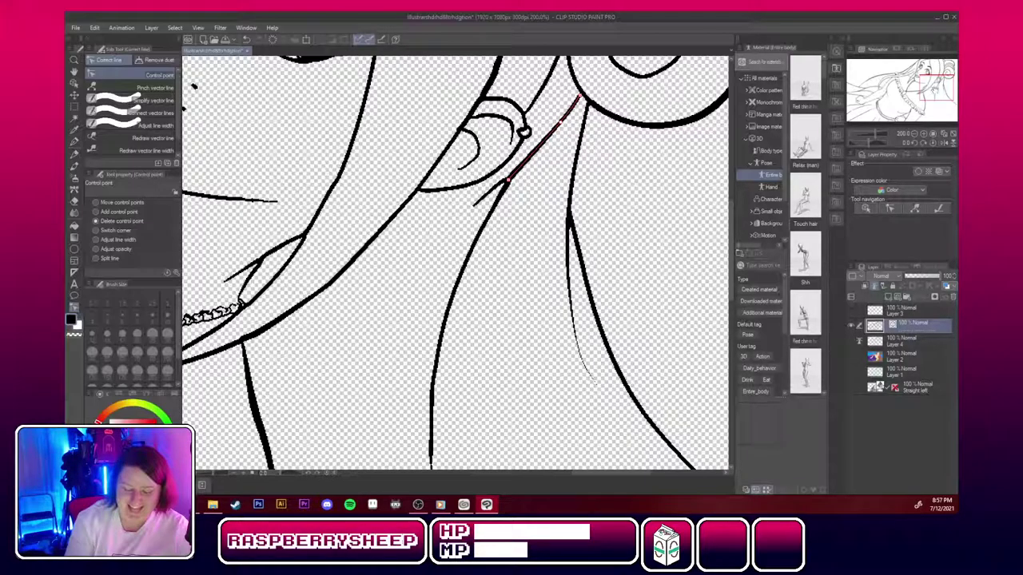
mouse_move(552, 132)
left_mouse_down()
mouse_move(371, 311)
mouse_move(402, 400)
mouse_move(432, 392)
left_mouse_up()
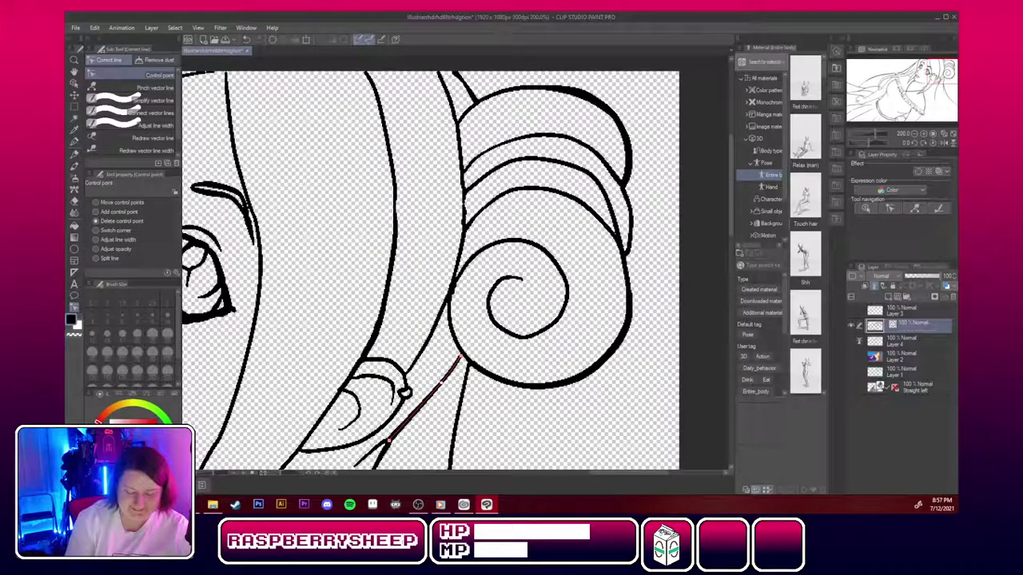
Delete a surplus control point from the bun's long outer line and move the remaining points into a smooth rounded contour.
left_click(614, 212)
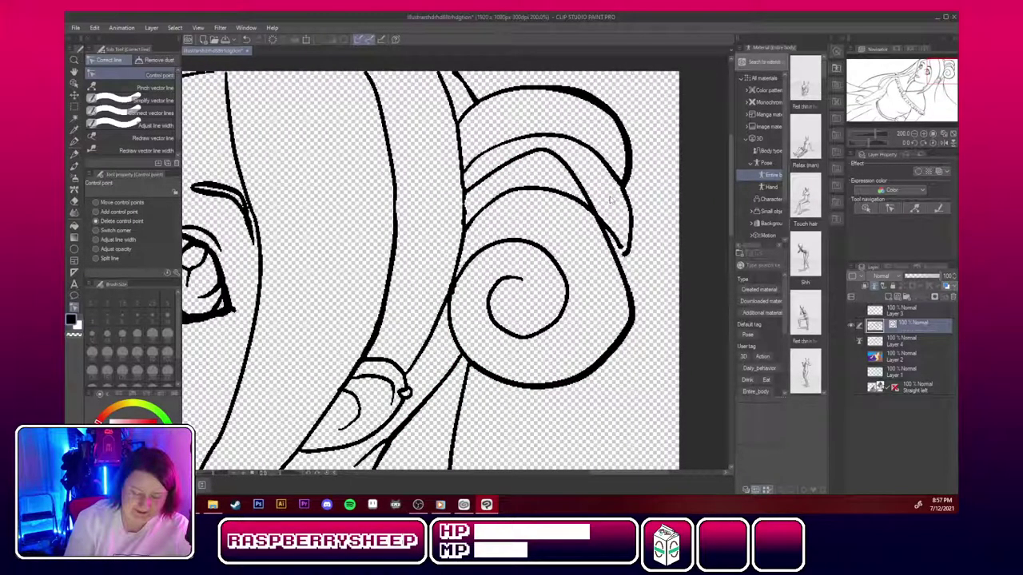
left_click(108, 202)
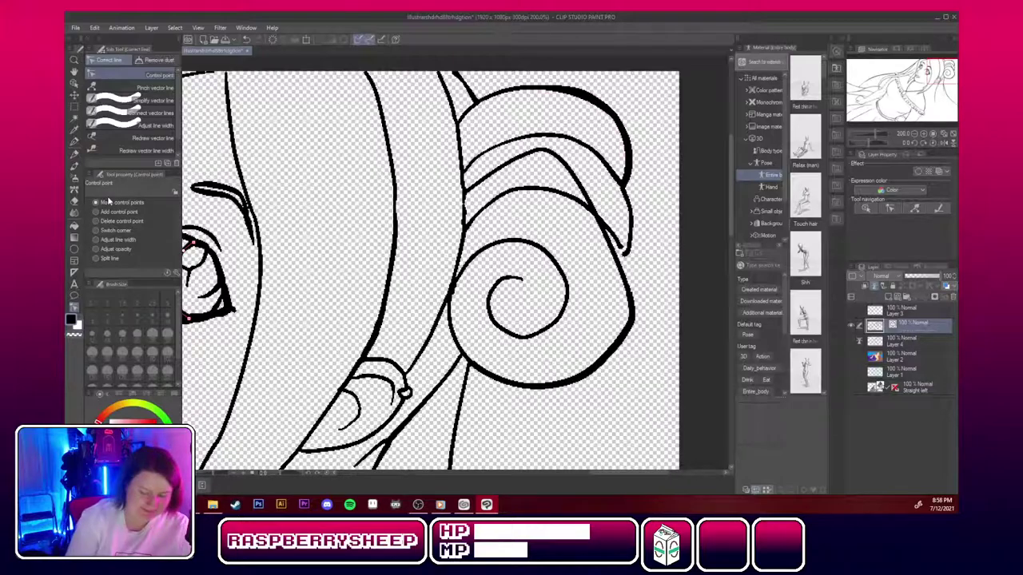
left_click_drag(566, 165, 598, 188)
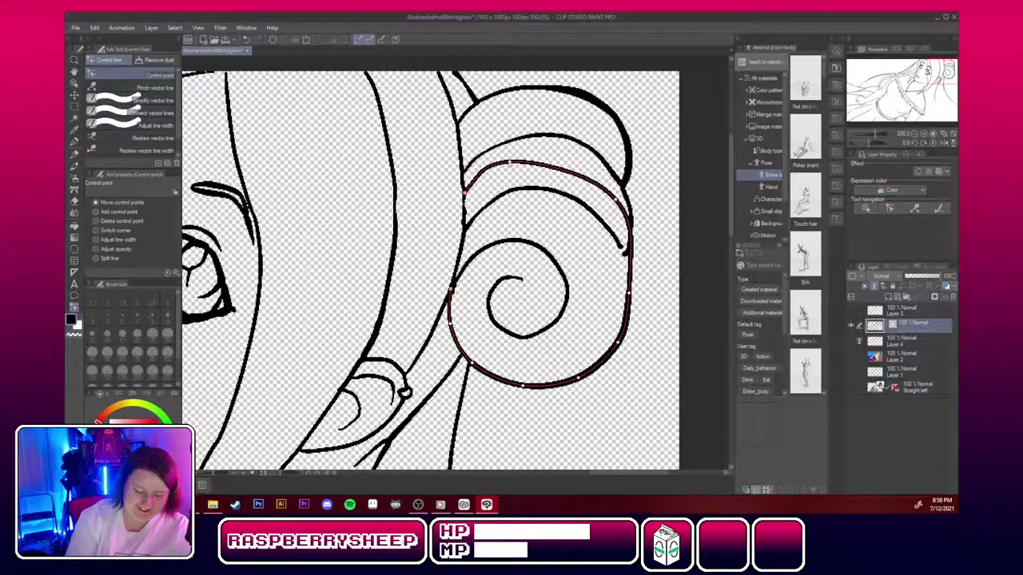
left_click_drag(510, 163, 528, 163)
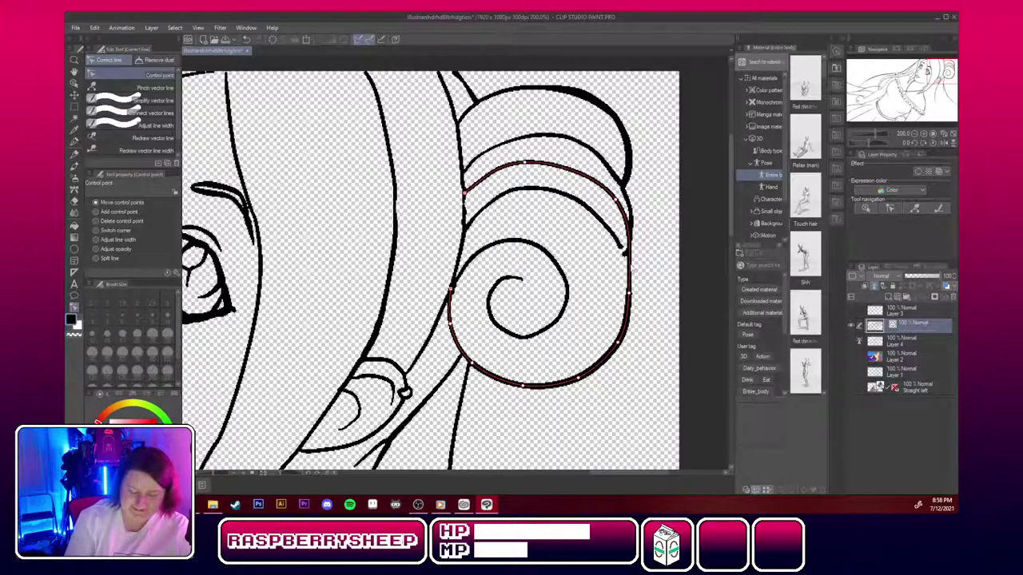
left_click_drag(630, 298, 634, 294)
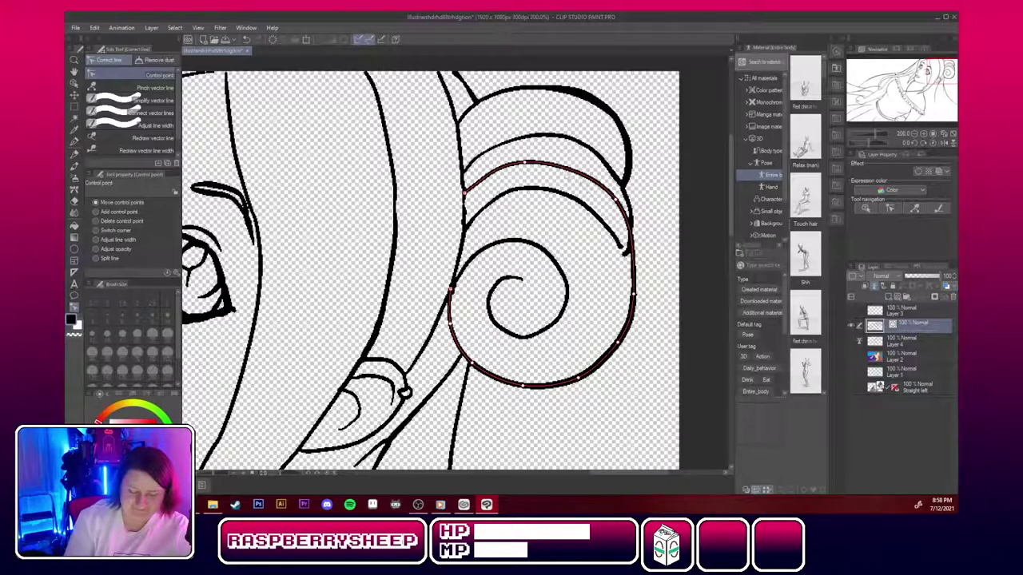
left_click_drag(524, 163, 527, 164)
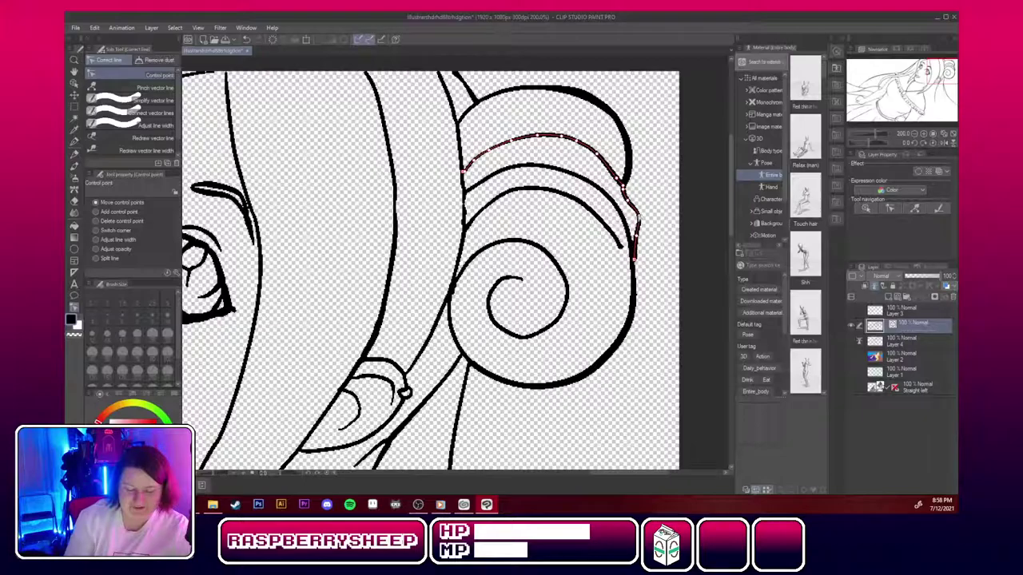
Move the outer points of the bun's second arc outward and extend the innermost arc's end to meet the bun's outline.
left_click_drag(628, 201, 627, 188)
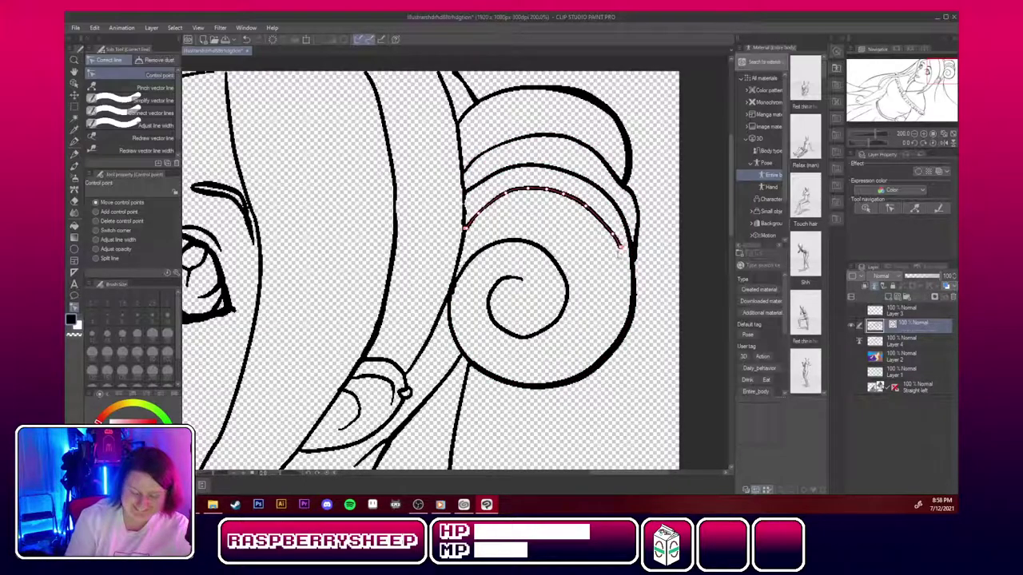
left_click_drag(622, 249, 588, 204)
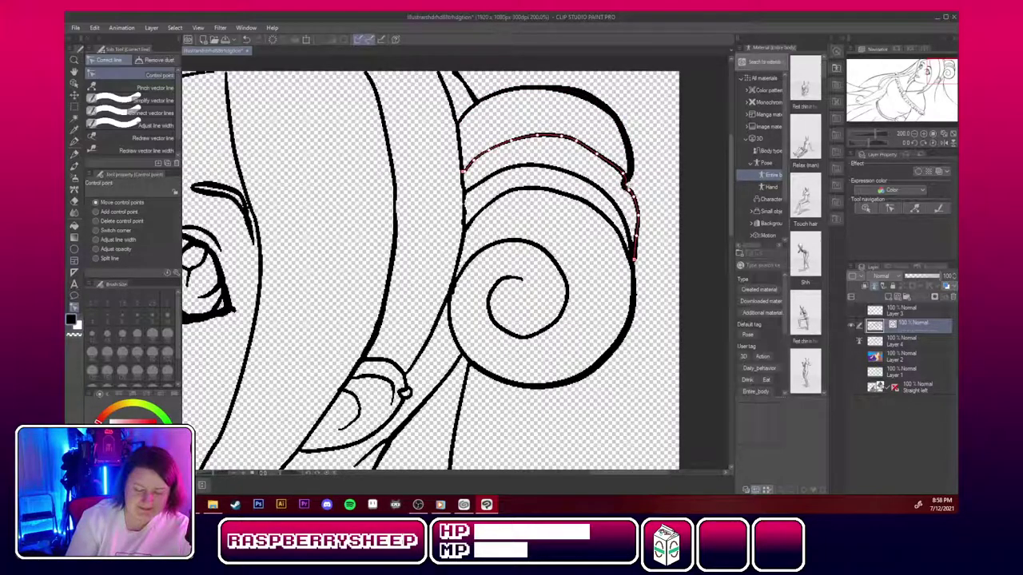
left_click_drag(630, 190, 635, 187)
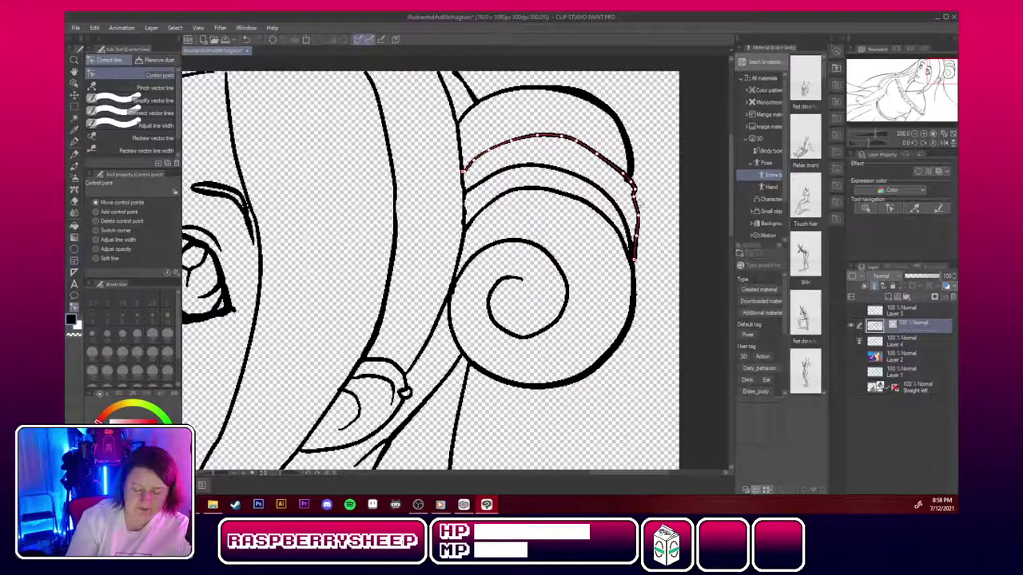
Delete the surplus control points at the second arc's outer corner and reshape it into a smooth curve ending on the bun's outline.
left_click(72, 202)
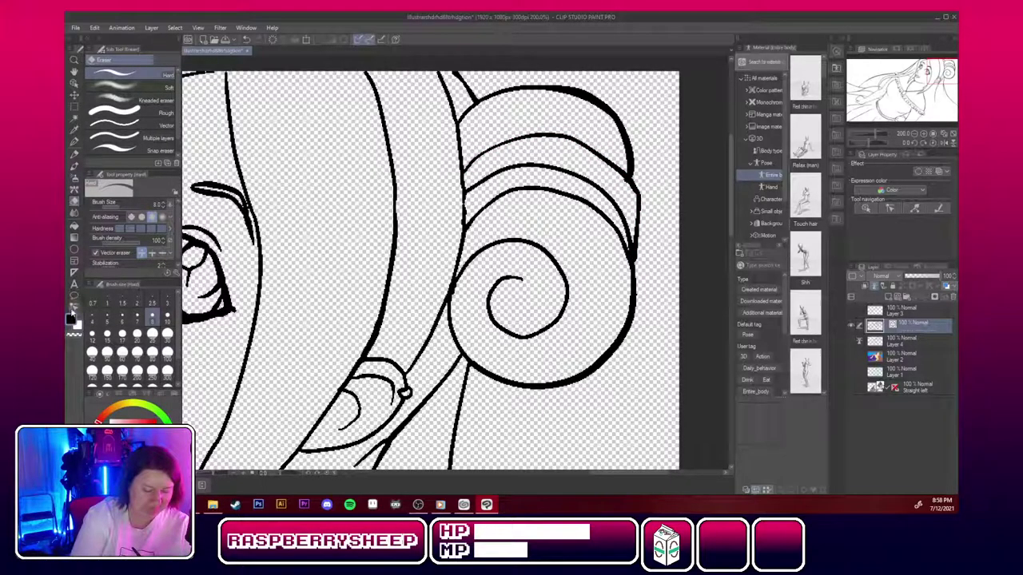
left_click(73, 306)
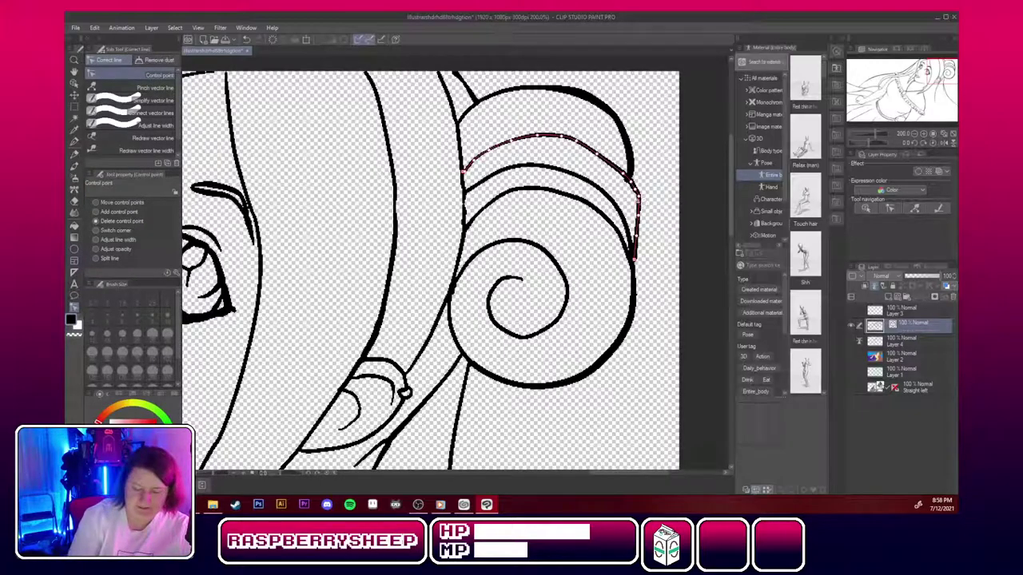
left_click(639, 193)
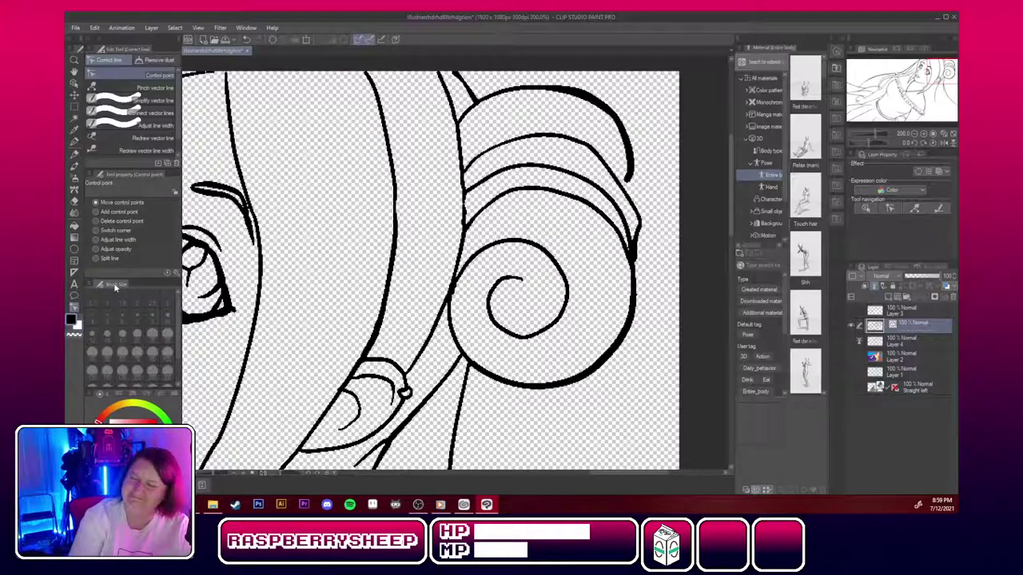
left_click_drag(615, 170, 602, 150)
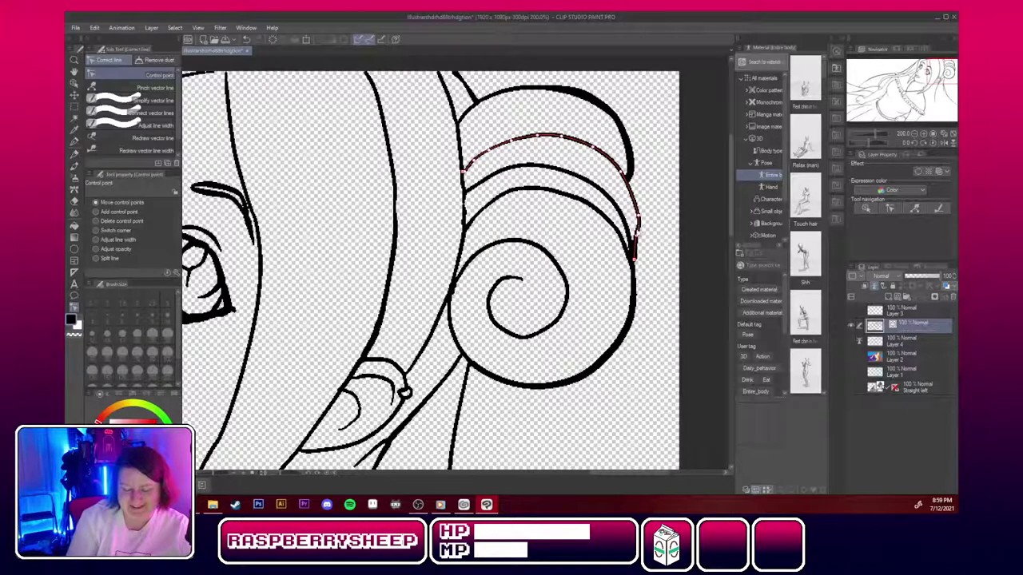
left_click_drag(635, 258, 635, 197)
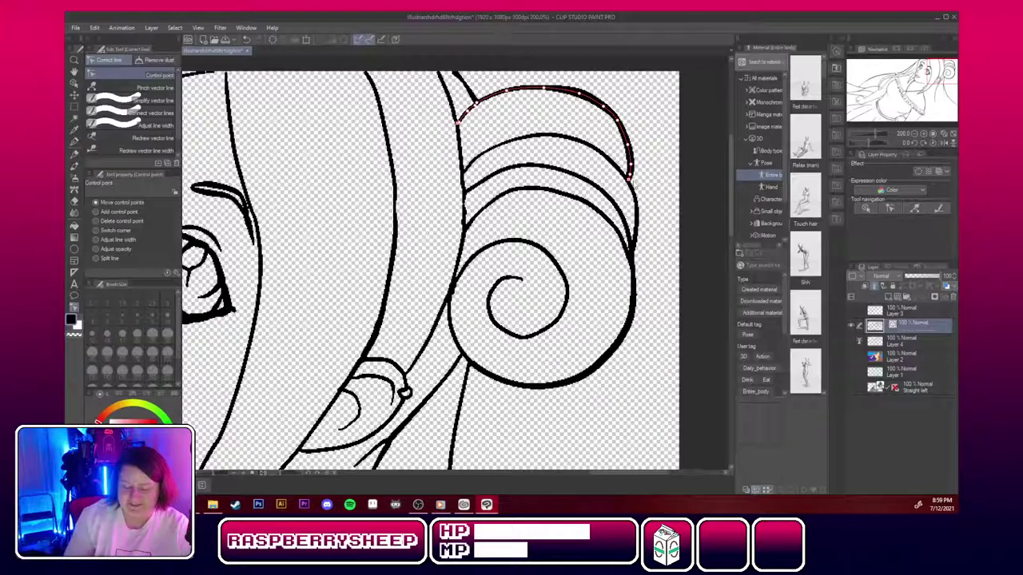
Raise the crown of the bun's second arc and adjust the arcs' inner ends where they meet the hair line.
left_click(560, 140)
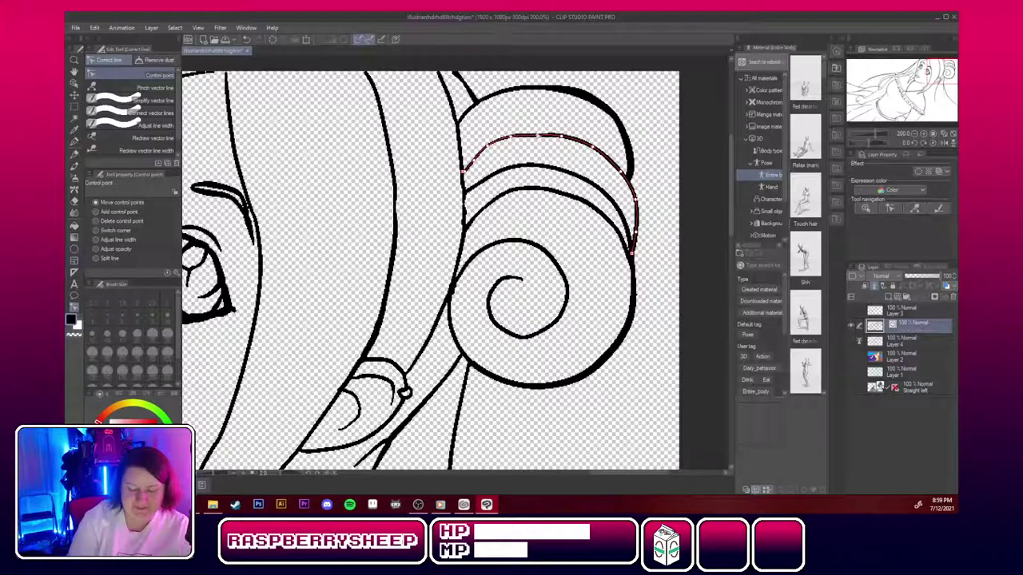
left_click_drag(537, 135, 539, 130)
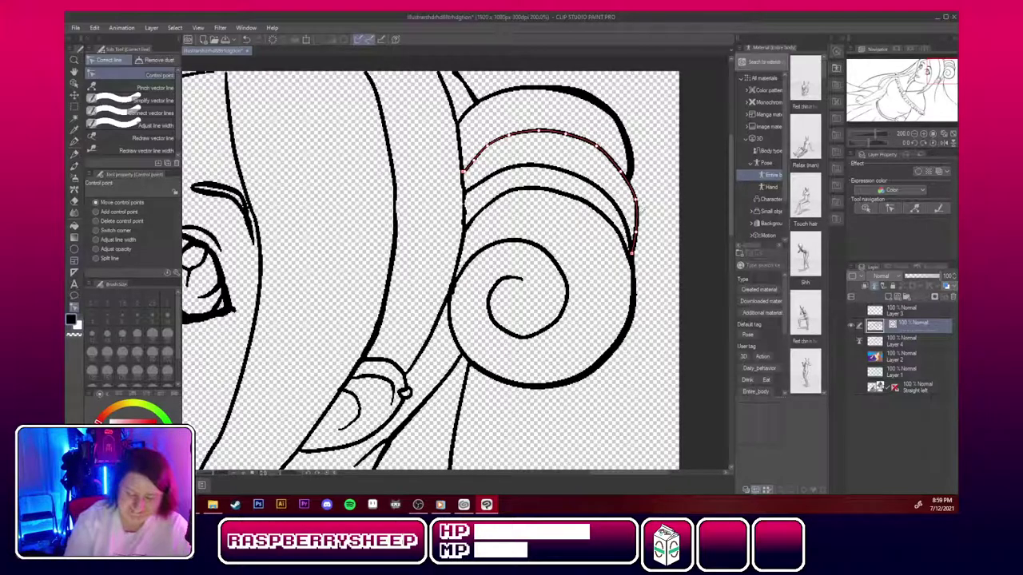
left_click_drag(635, 202, 638, 202)
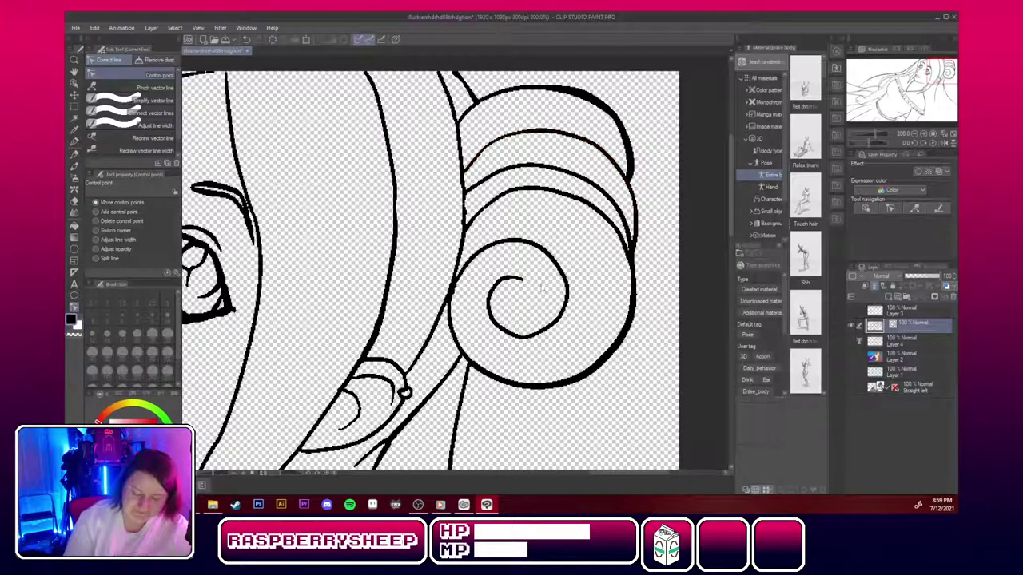
left_click_drag(465, 193, 464, 195)
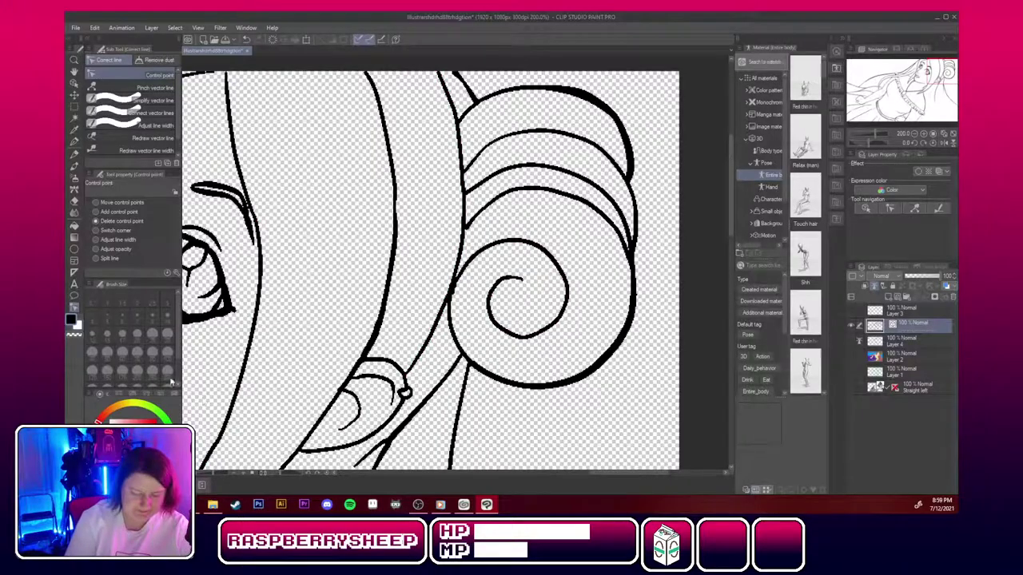
left_click(98, 203)
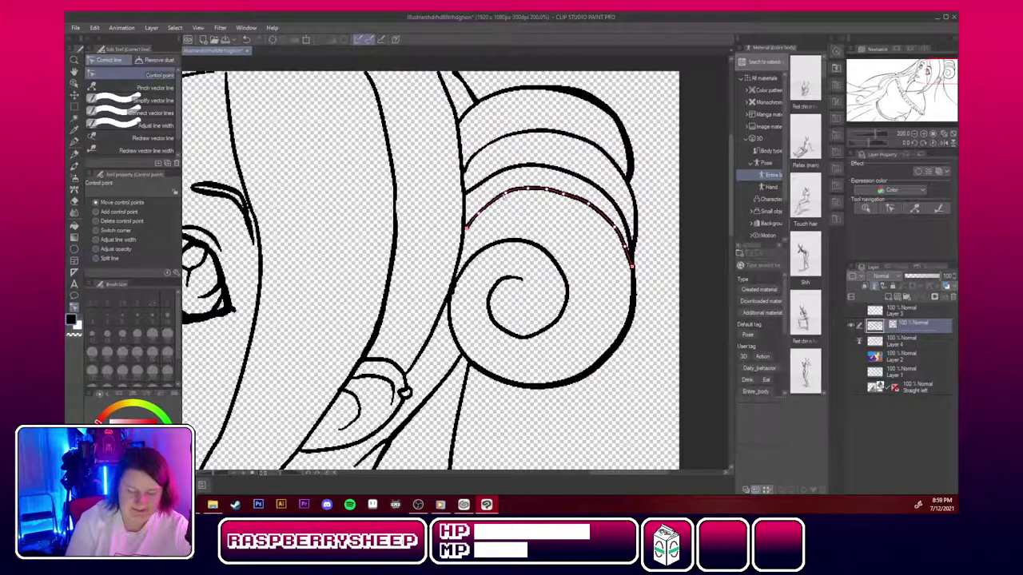
Examine the line art across the face, necklace, ruffle and bun at close and full view.
left_click(927, 138)
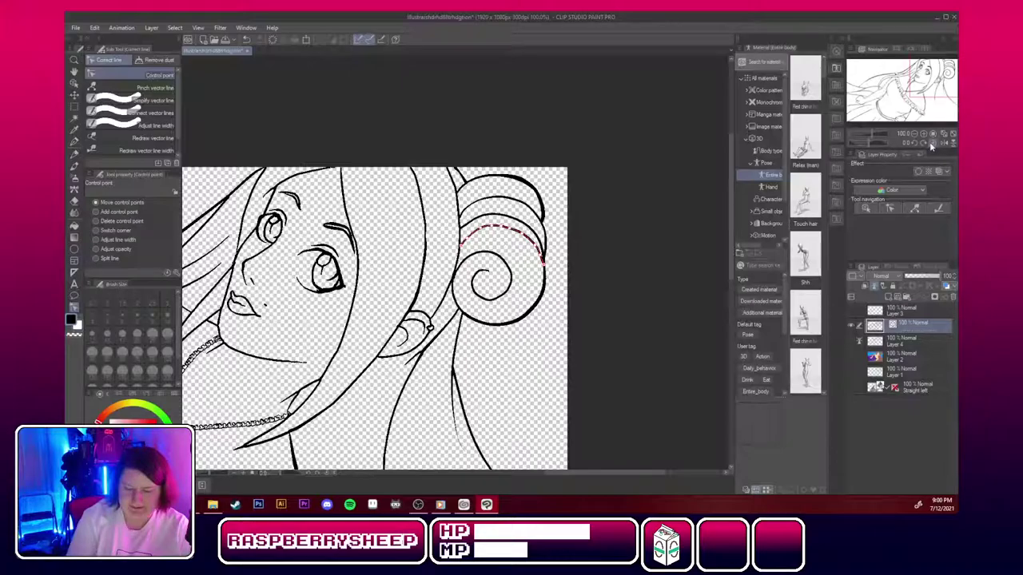
left_click_drag(384, 320, 634, 75)
left_click_drag(214, 174, 200, 338)
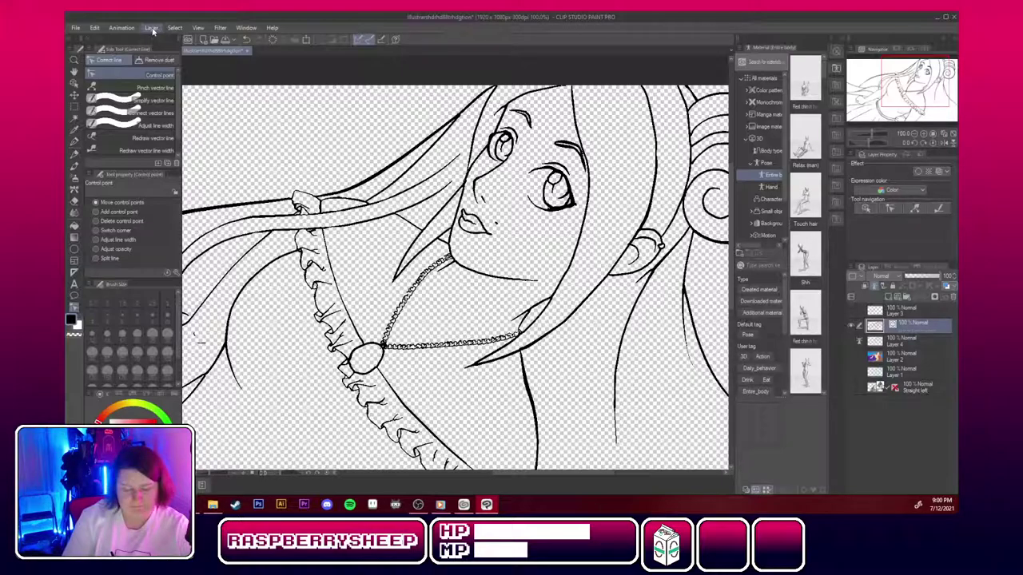
left_click(925, 134)
left_click(924, 135)
left_click(925, 135)
left_click(924, 135)
left_click_drag(915, 80, 899, 80)
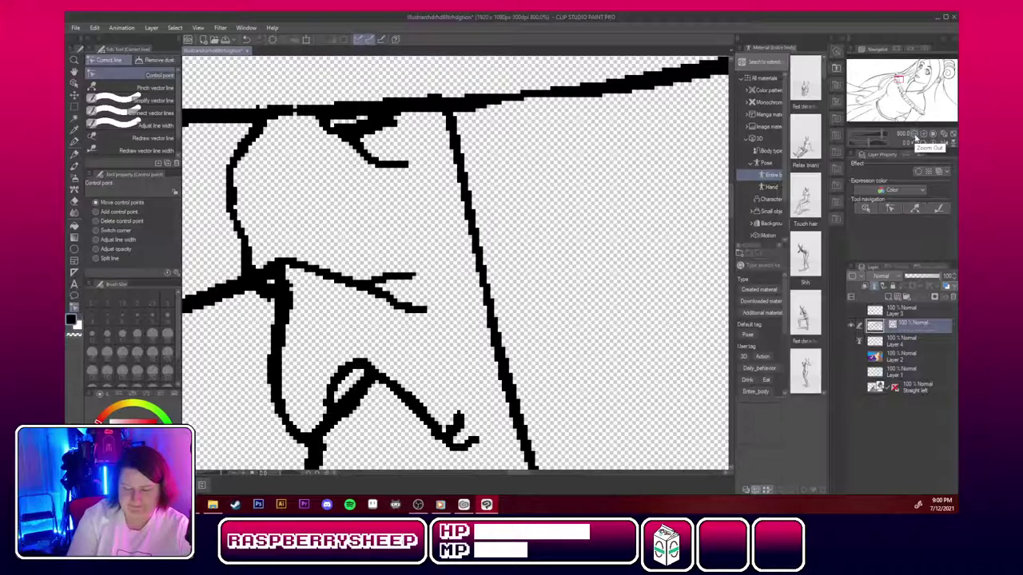
left_click(916, 135)
left_click(916, 135)
left_click(917, 136)
left_click(917, 136)
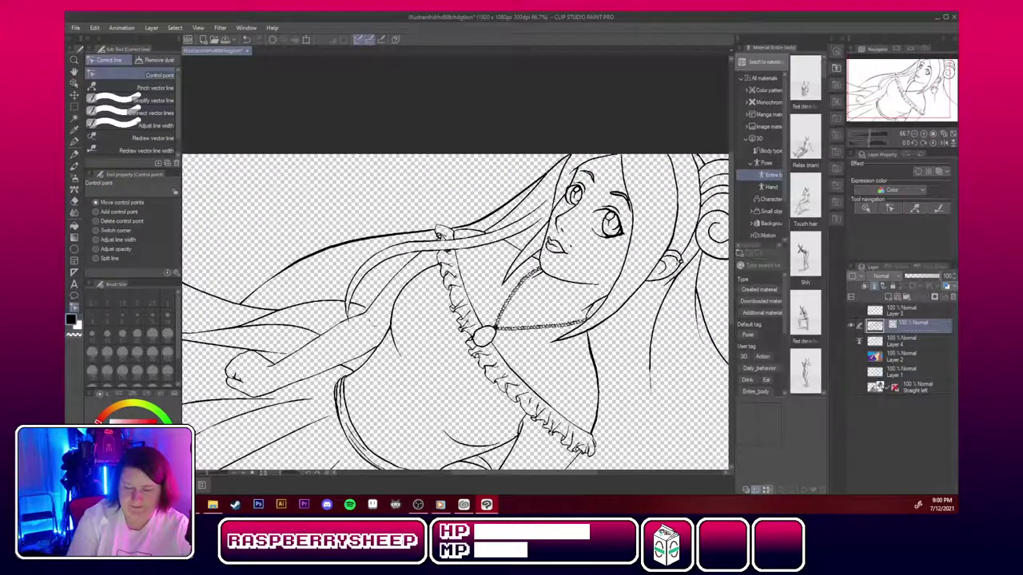
left_click_drag(934, 89, 939, 97)
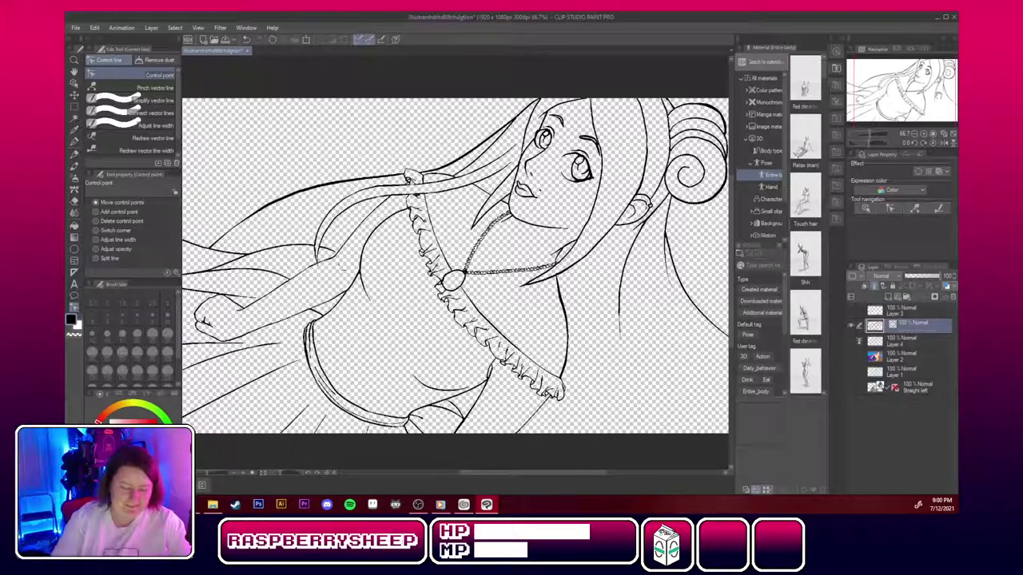
Convert the vector line art layer to a raster layer.
left_click(154, 29)
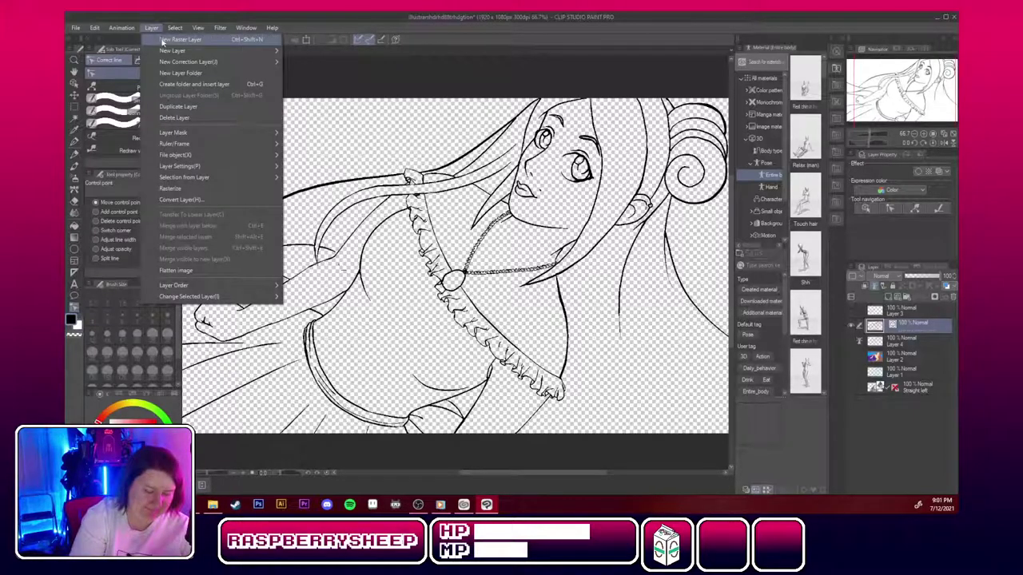
left_click(225, 199)
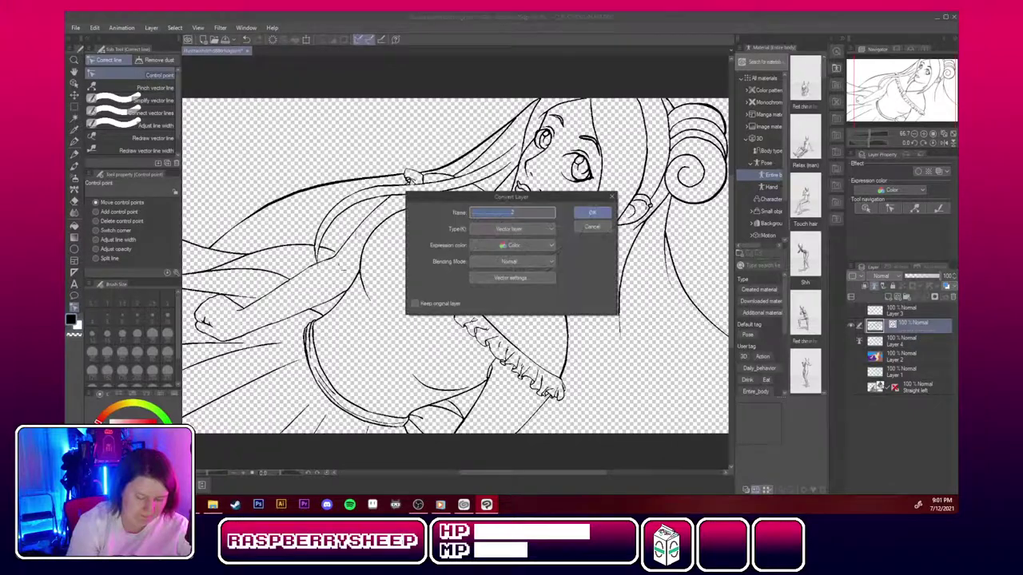
left_click(545, 230)
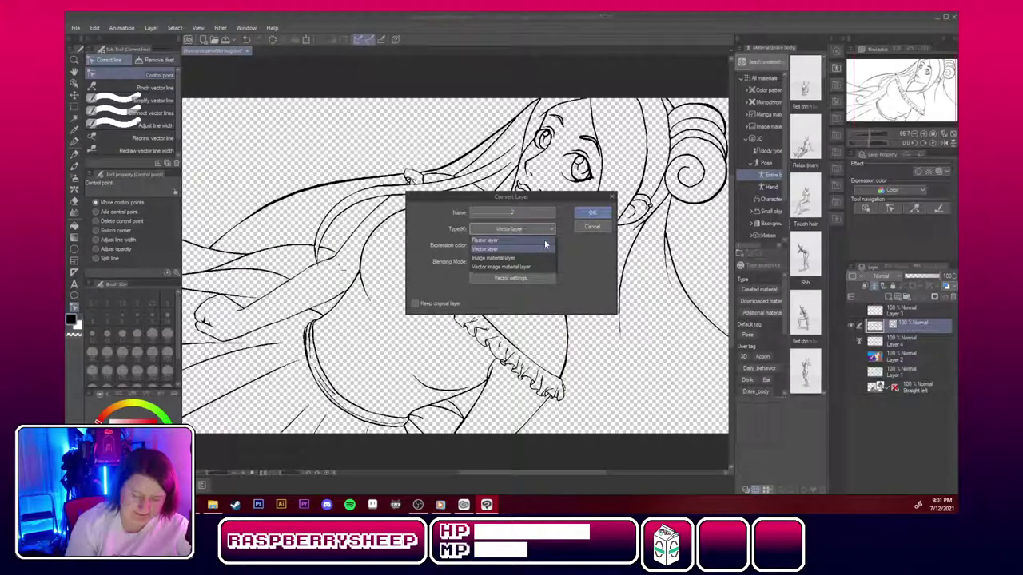
left_click(548, 245)
left_click(592, 213)
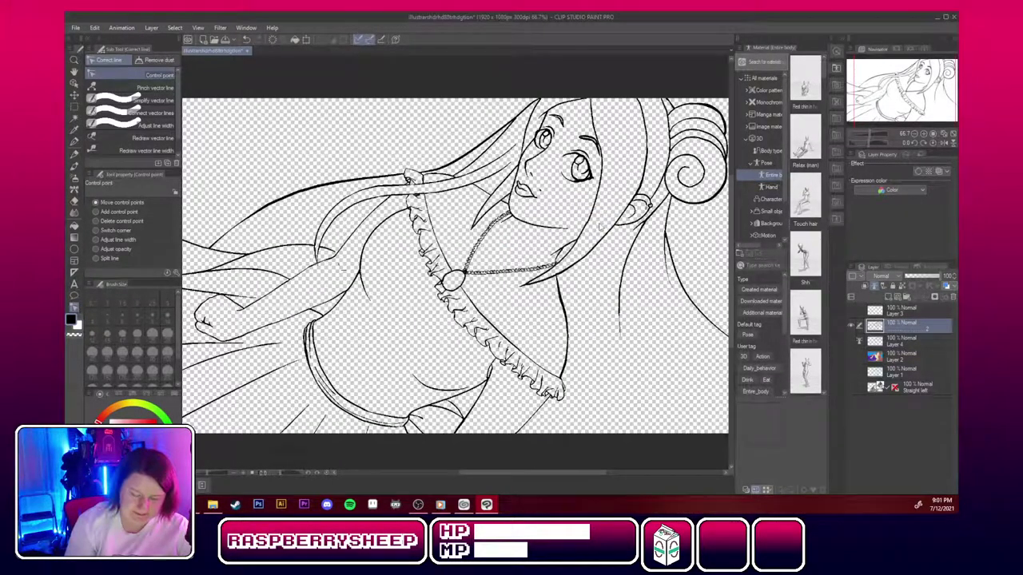
Try a Blur filter on the raster line art, checking it around the pendant and chain, and undo it.
left_click(925, 136)
left_click(924, 136)
left_click(925, 136)
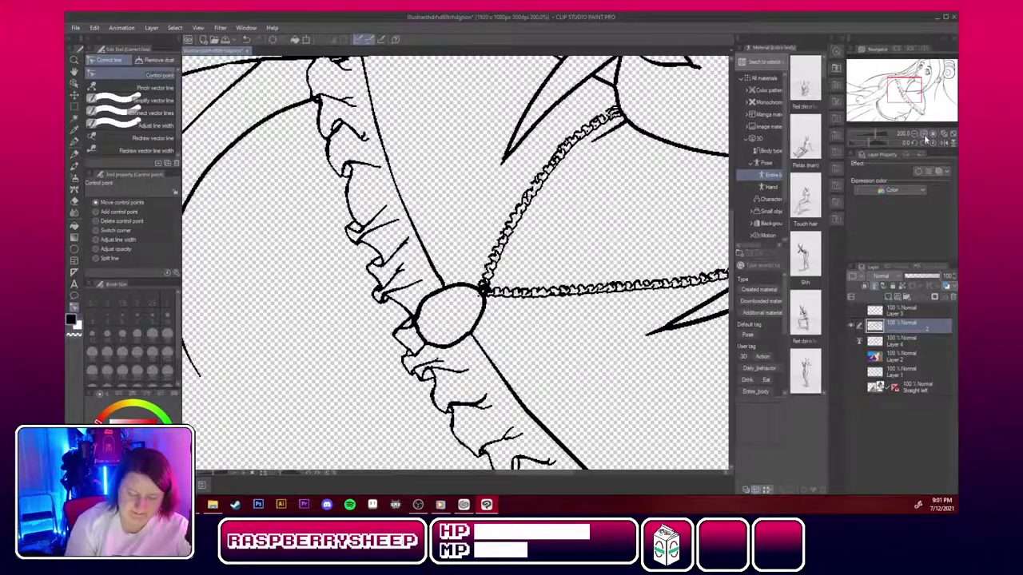
left_click(924, 136)
mouse_move(904, 91)
left_mouse_down()
mouse_move(918, 90)
mouse_move(903, 102)
left_mouse_up()
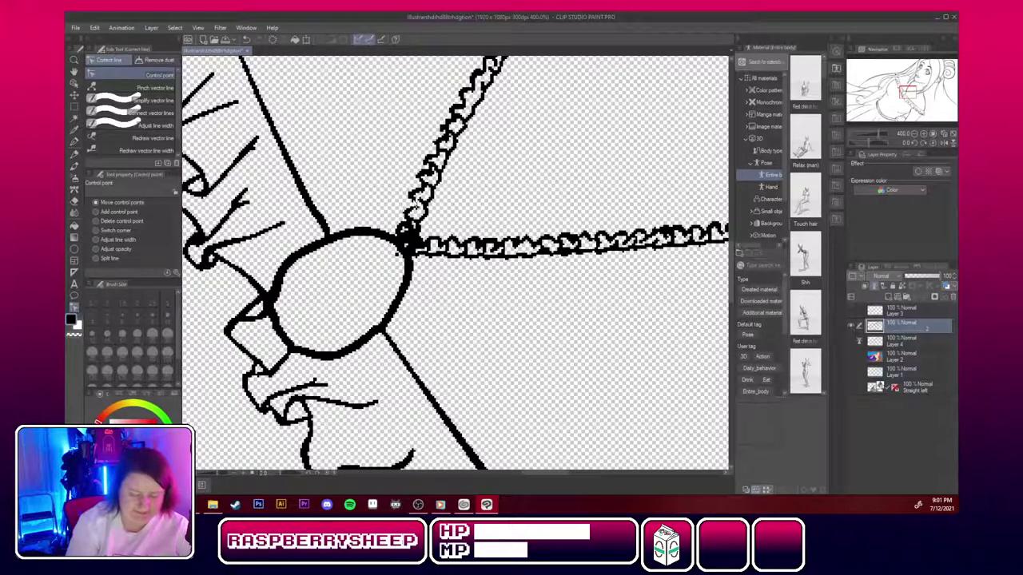
left_click(74, 141)
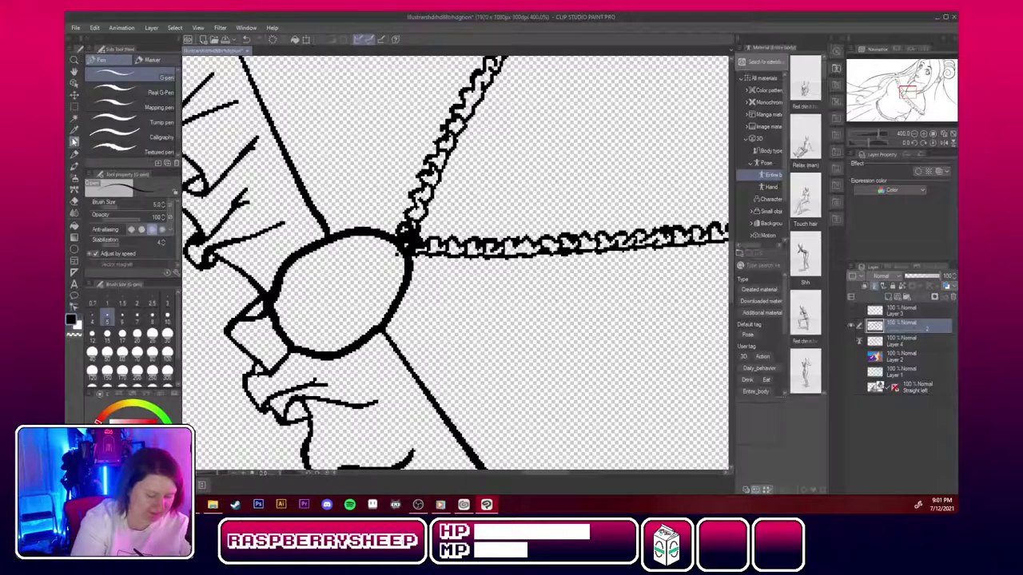
left_click(220, 28)
mouse_move(232, 40)
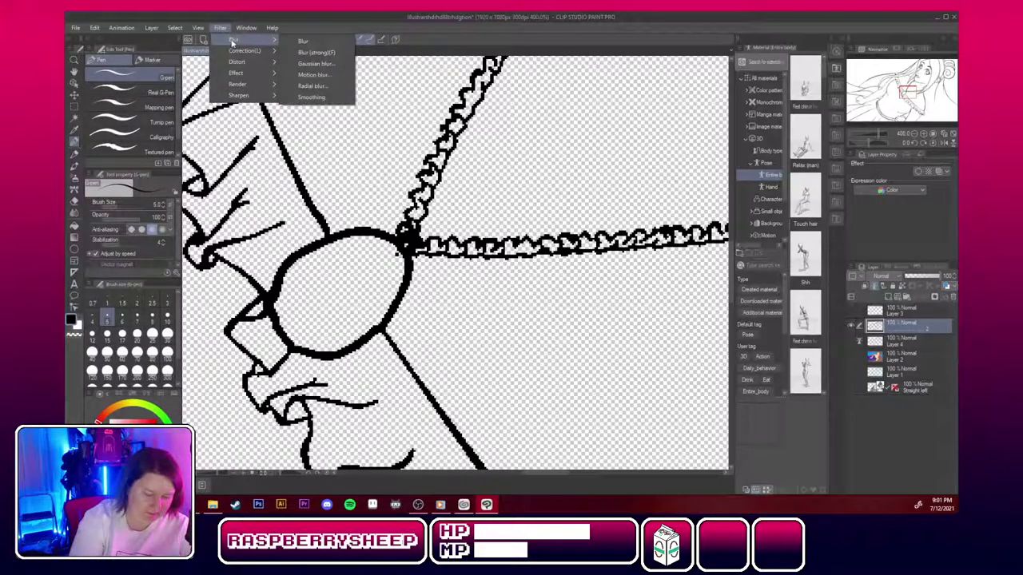
left_click(333, 48)
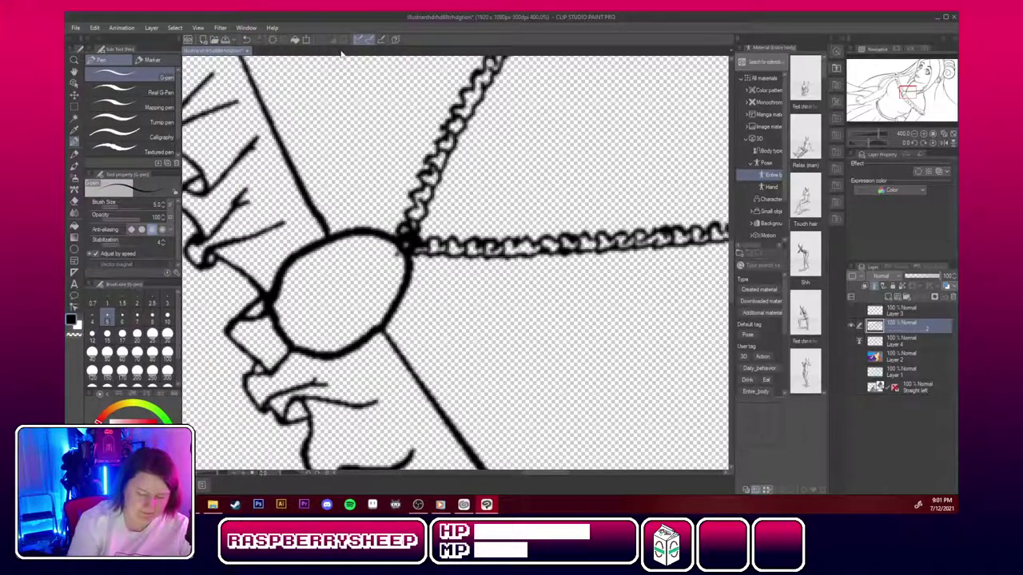
key("ctrl+z")
Apply a Gaussian blur with strength 2.00 to the raster line art layer.
left_click(244, 28)
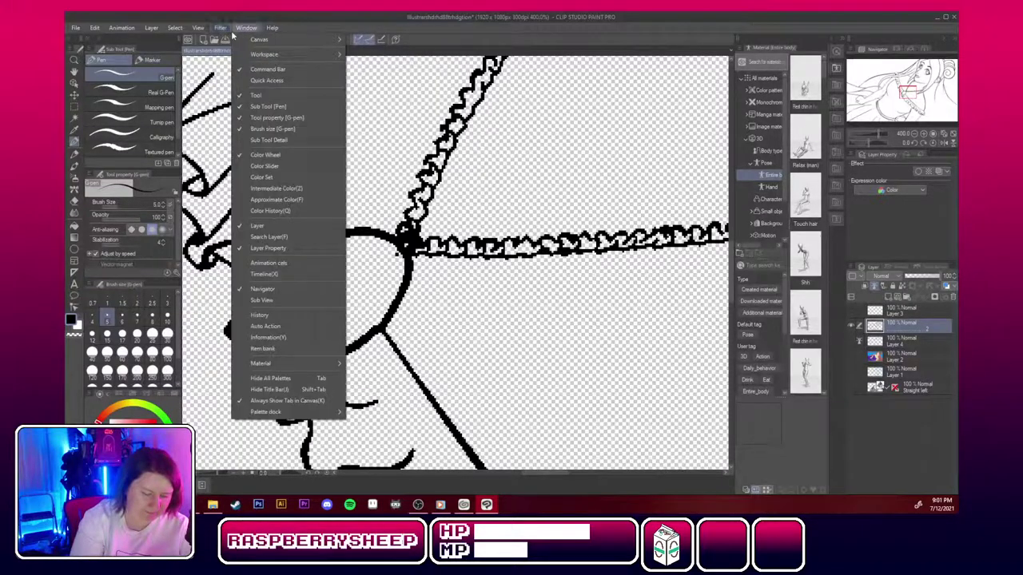
mouse_move(223, 29)
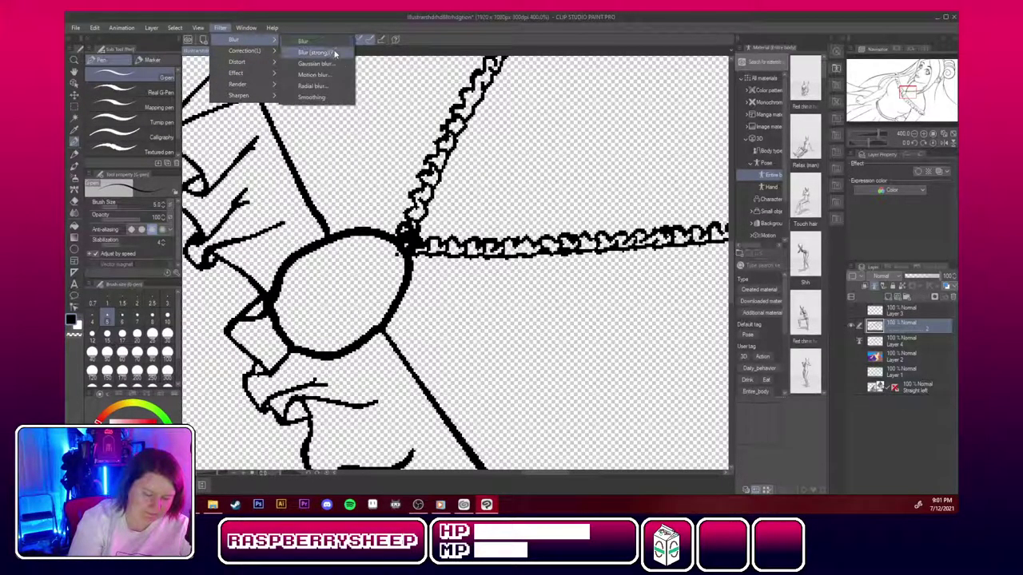
left_click(342, 70)
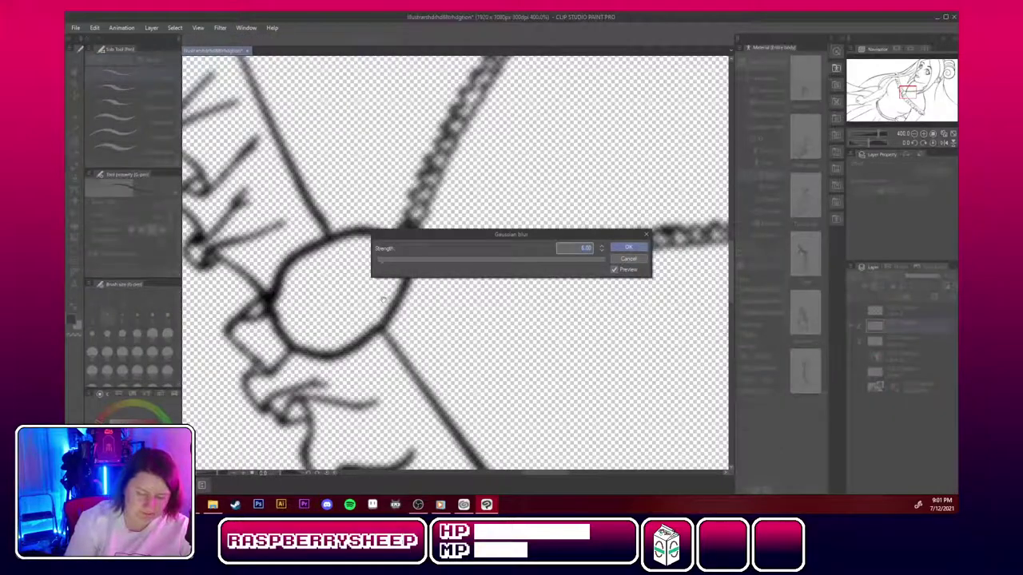
left_click_drag(587, 261, 378, 262)
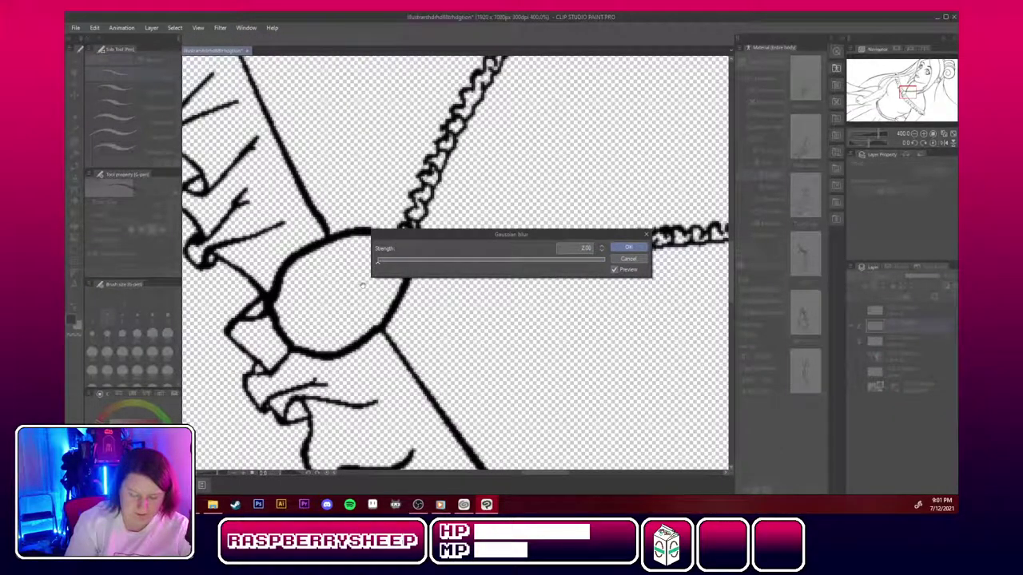
left_click(628, 247)
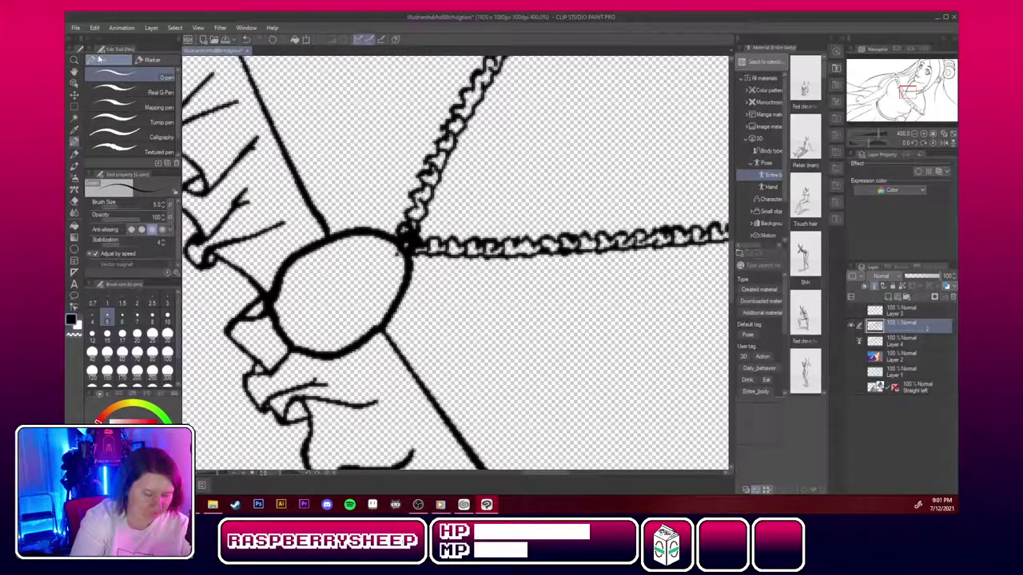
Redraw the links of the necklace's upper strand from the pendant upward with the G-pen, using the strongest anti-aliasing.
left_click_drag(405, 226, 414, 206)
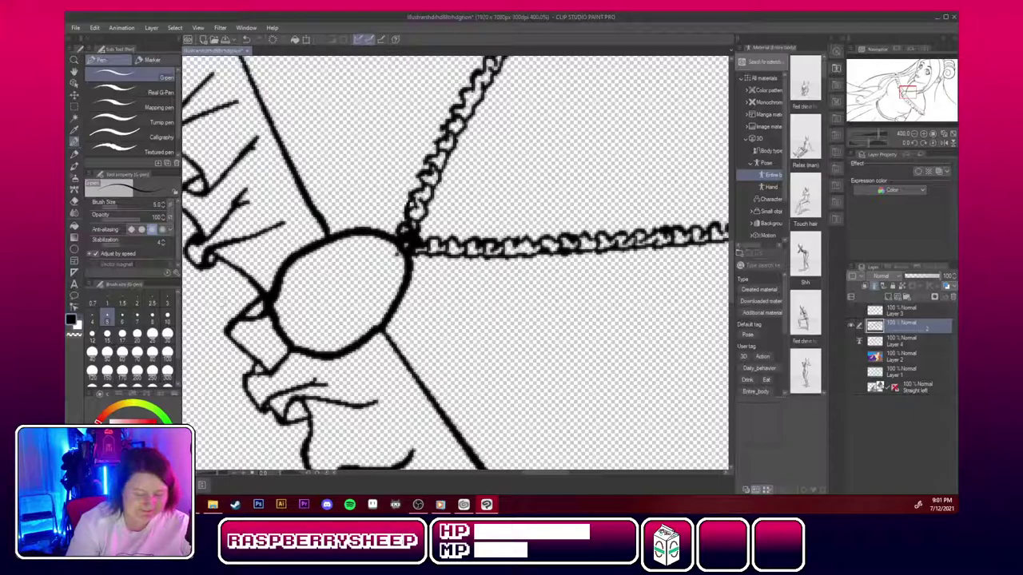
left_click(163, 230)
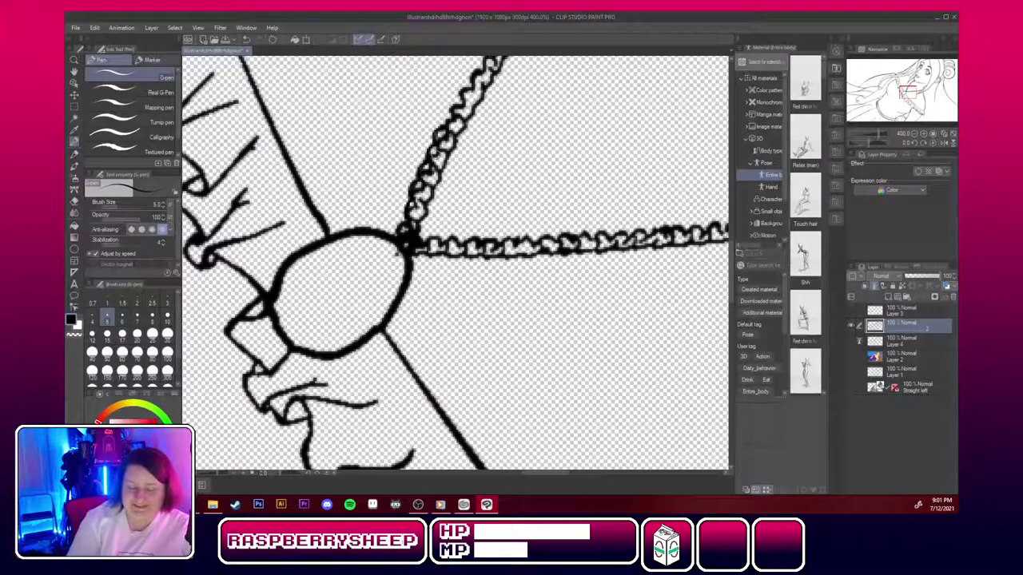
mouse_move(447, 159)
left_mouse_down()
mouse_move(462, 349)
mouse_move(419, 339)
left_mouse_up()
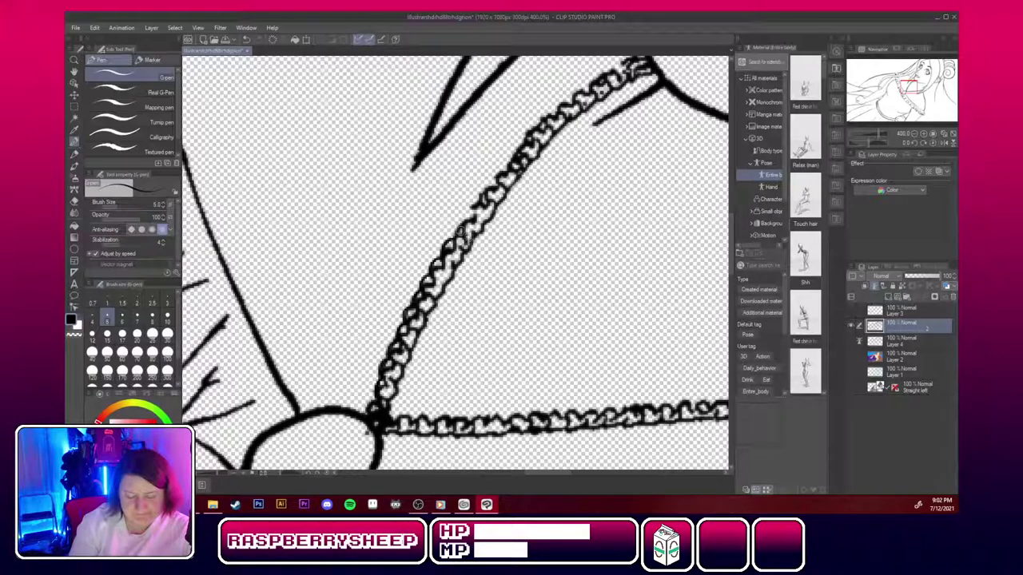
left_click_drag(453, 239, 540, 133)
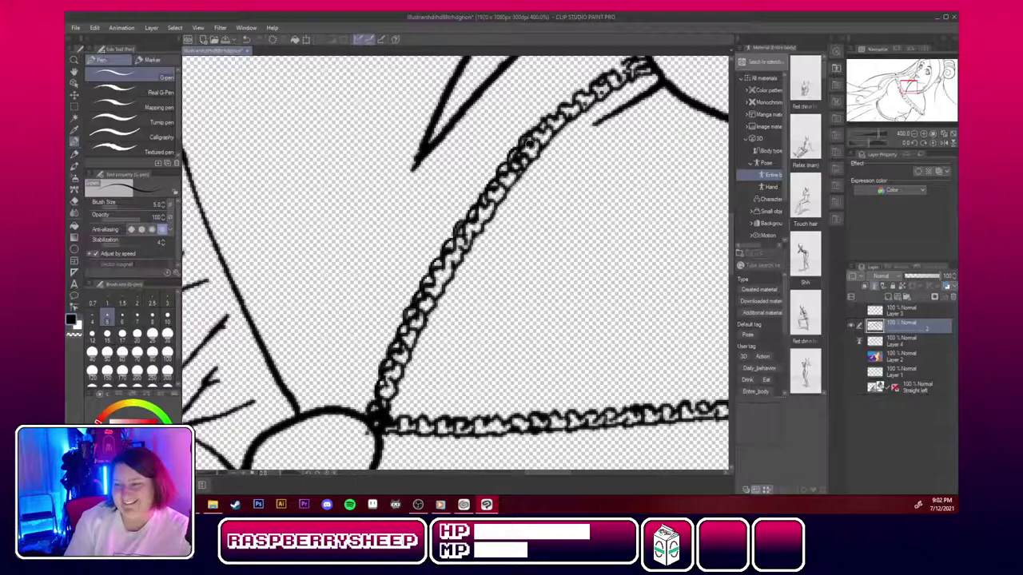
mouse_move(527, 142)
left_mouse_down()
mouse_move(534, 149)
mouse_move(537, 123)
mouse_move(560, 110)
mouse_move(556, 122)
mouse_move(598, 77)
mouse_move(496, 238)
mouse_move(511, 214)
mouse_move(541, 208)
mouse_move(526, 219)
left_mouse_up()
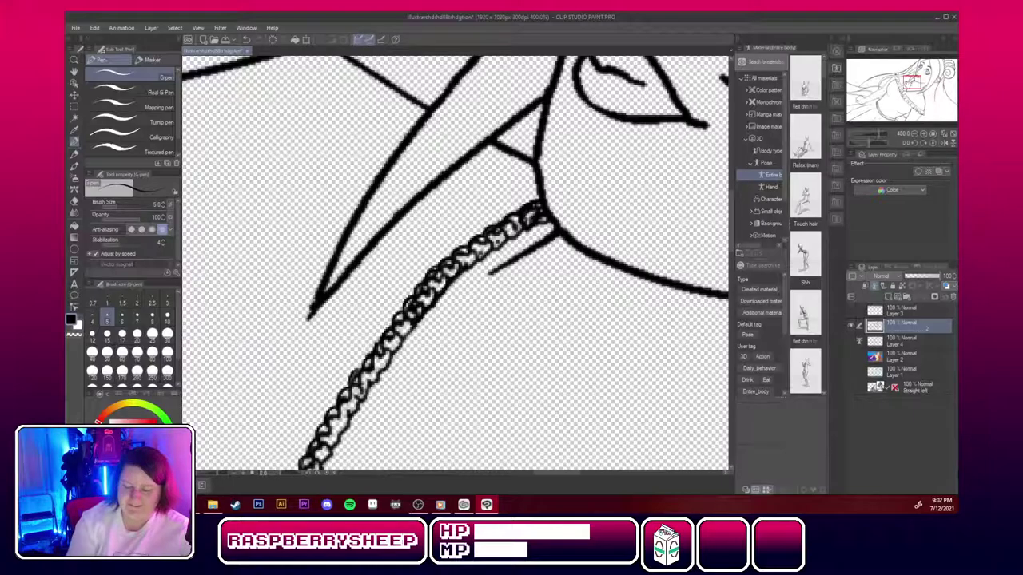
Redraw and darken the links of the necklace's lower strand from near the pendant to past its middle.
left_click_drag(910, 84, 916, 90)
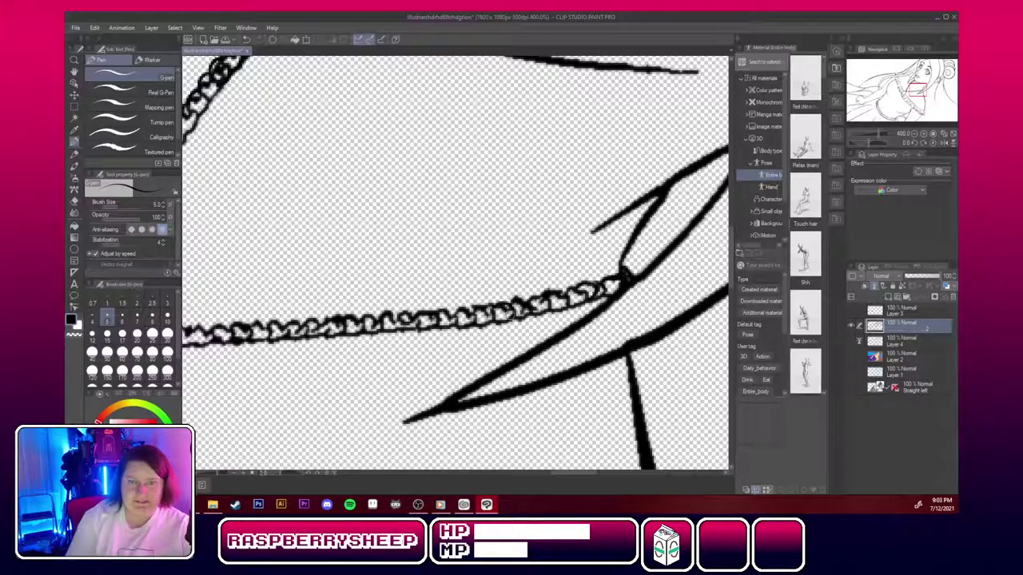
left_click_drag(915, 90, 914, 90)
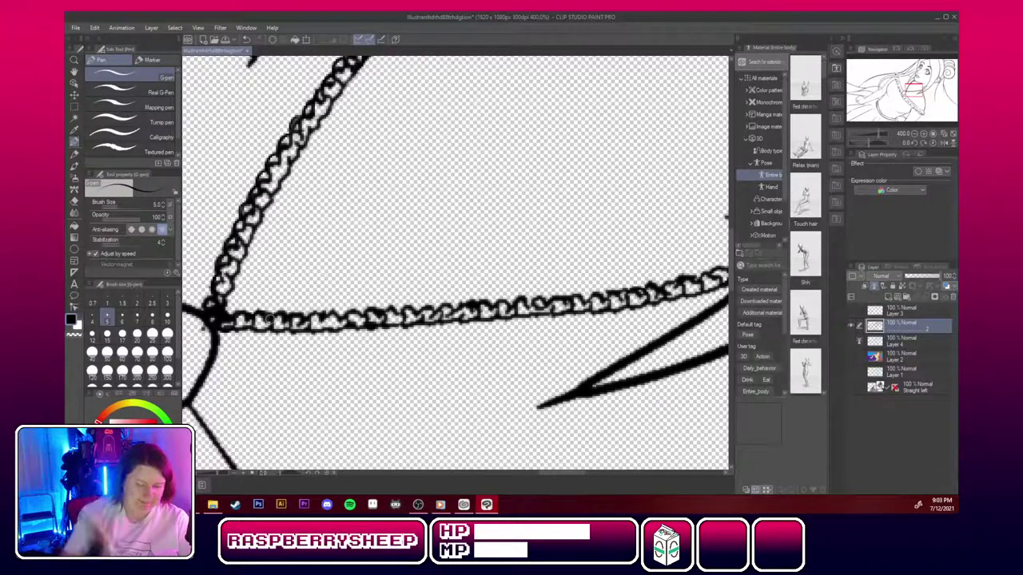
left_click_drag(326, 313, 330, 333)
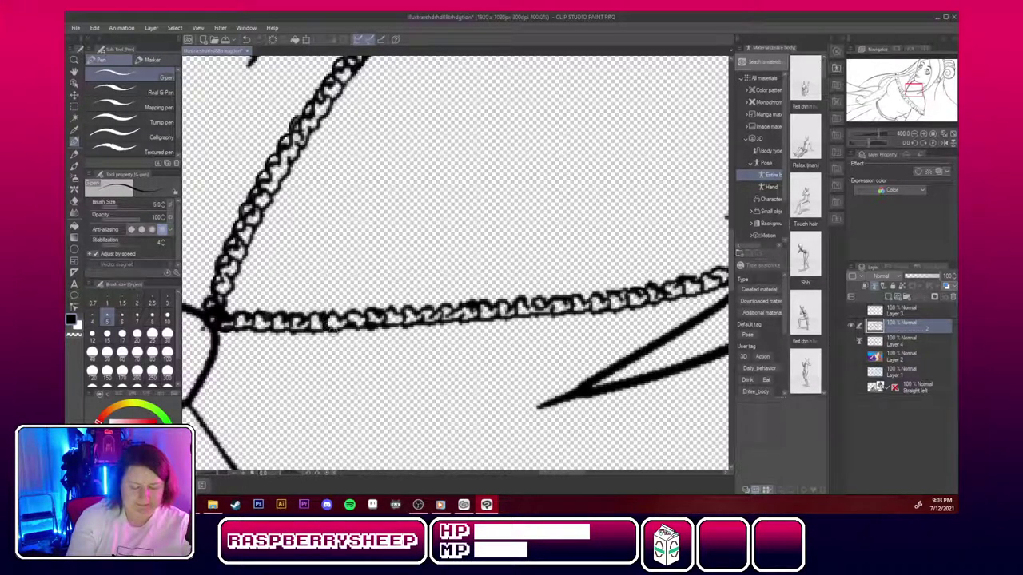
key("bracketleft")
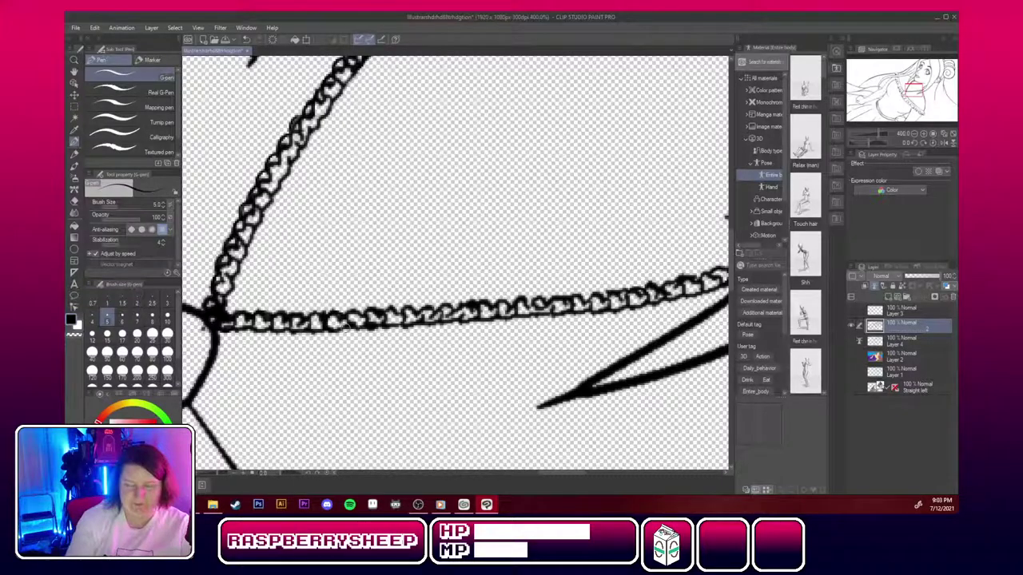
key("bracketright")
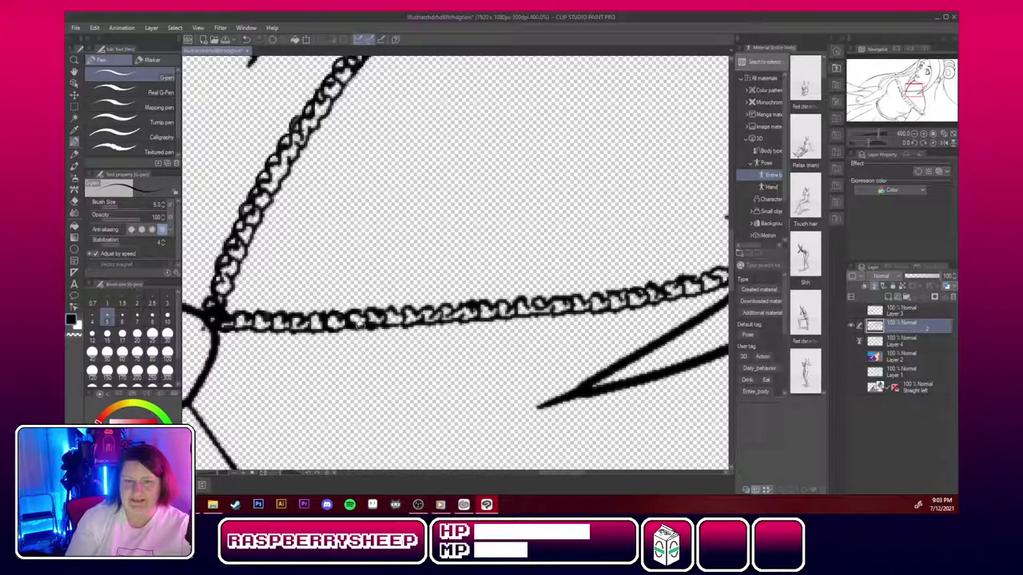
key("bracketleft")
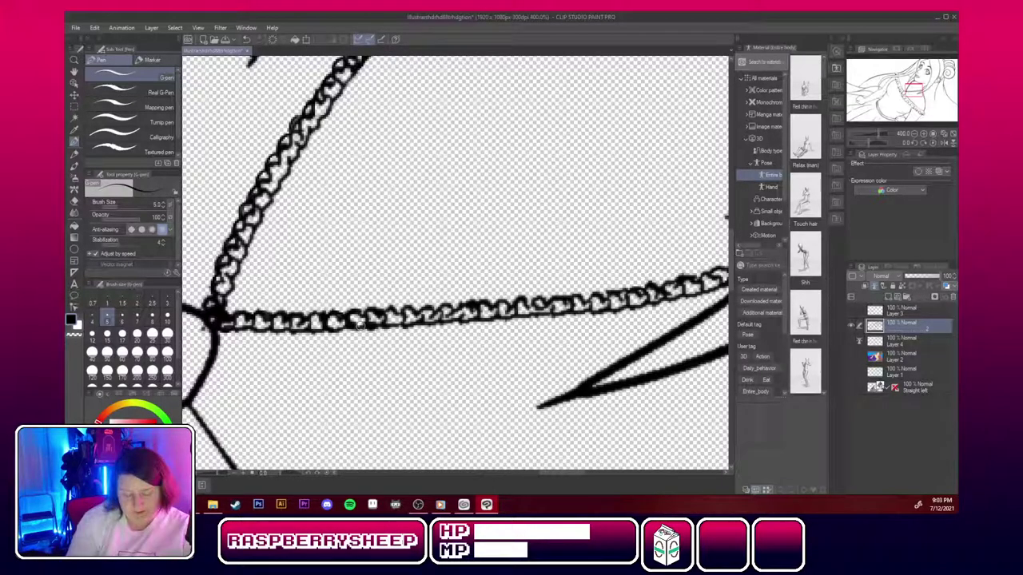
left_click_drag(418, 313, 480, 317)
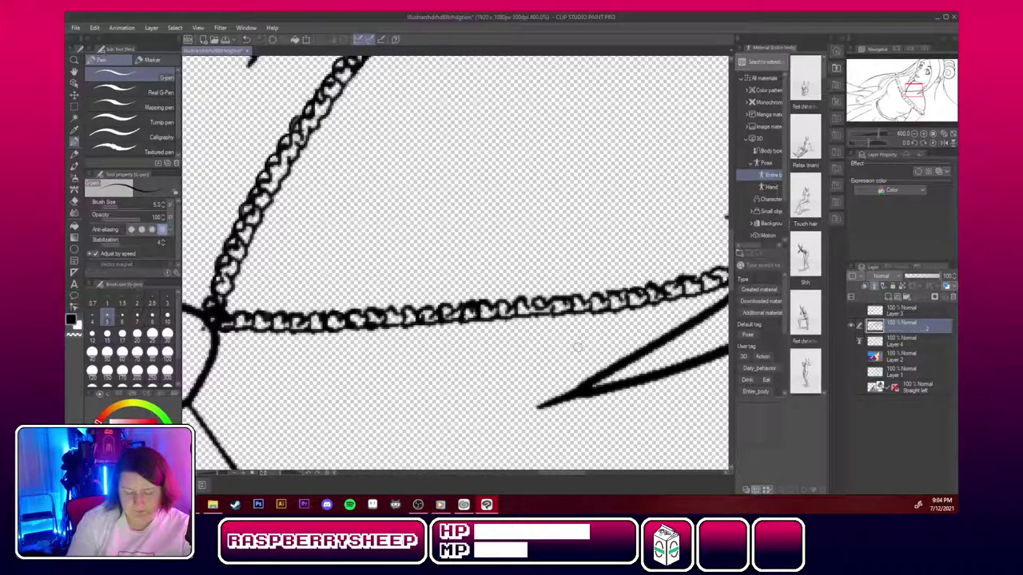
mouse_move(534, 298)
left_mouse_down()
mouse_move(527, 311)
mouse_move(491, 317)
mouse_move(522, 317)
left_mouse_up()
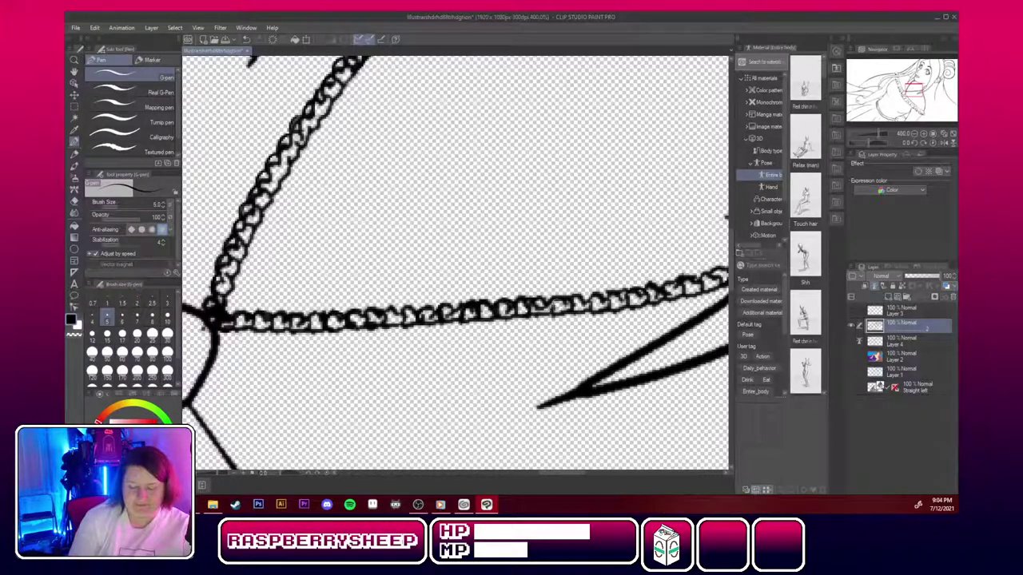
mouse_move(557, 300)
left_mouse_down()
mouse_move(549, 315)
mouse_move(564, 314)
left_mouse_up()
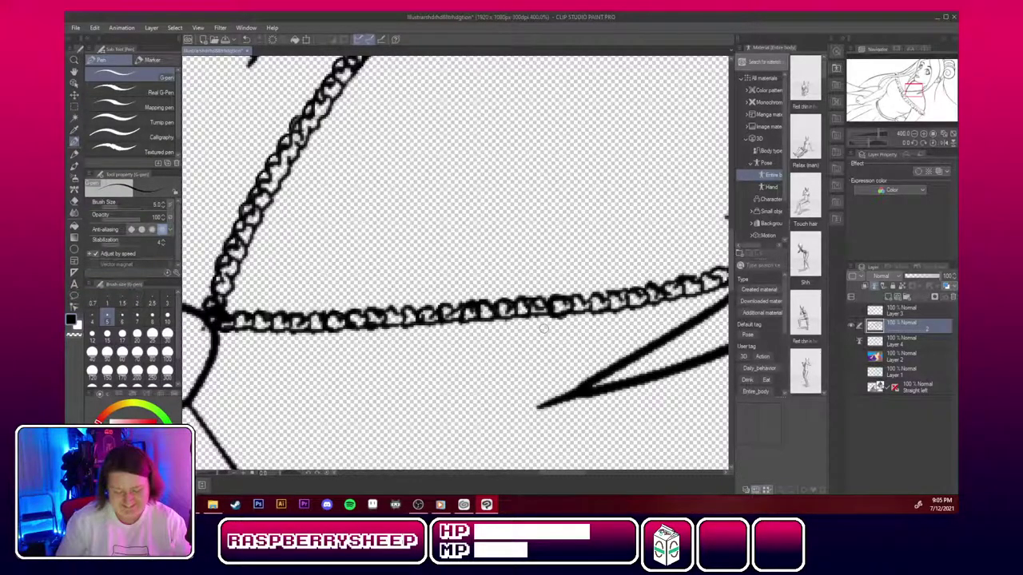
left_click_drag(570, 300, 586, 302)
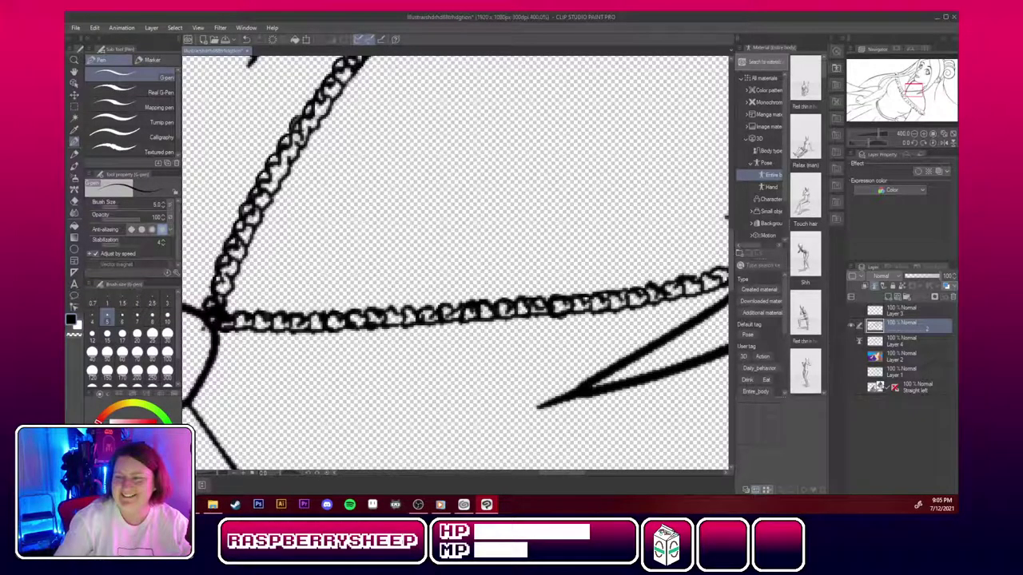
Continue inking rounded links along the lower strand toward the end farthest from the pendant.
key("alt+Tab")
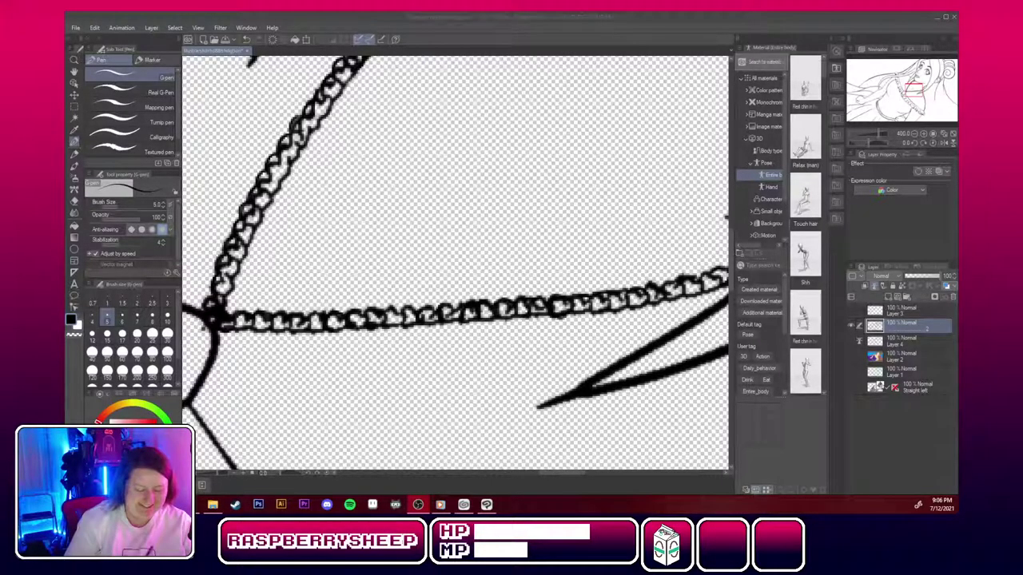
key("alt+Tab")
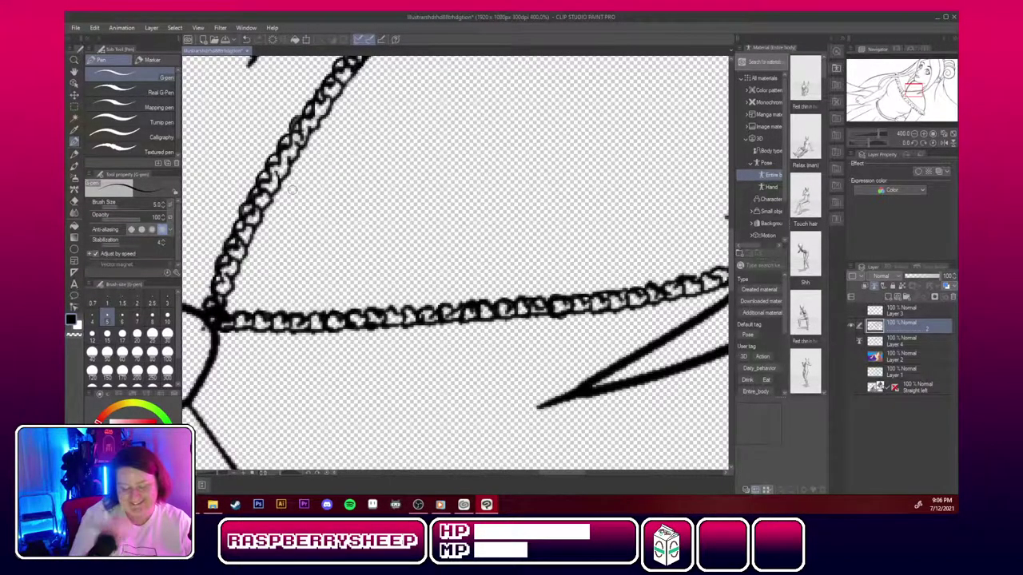
left_click_drag(916, 90, 920, 91)
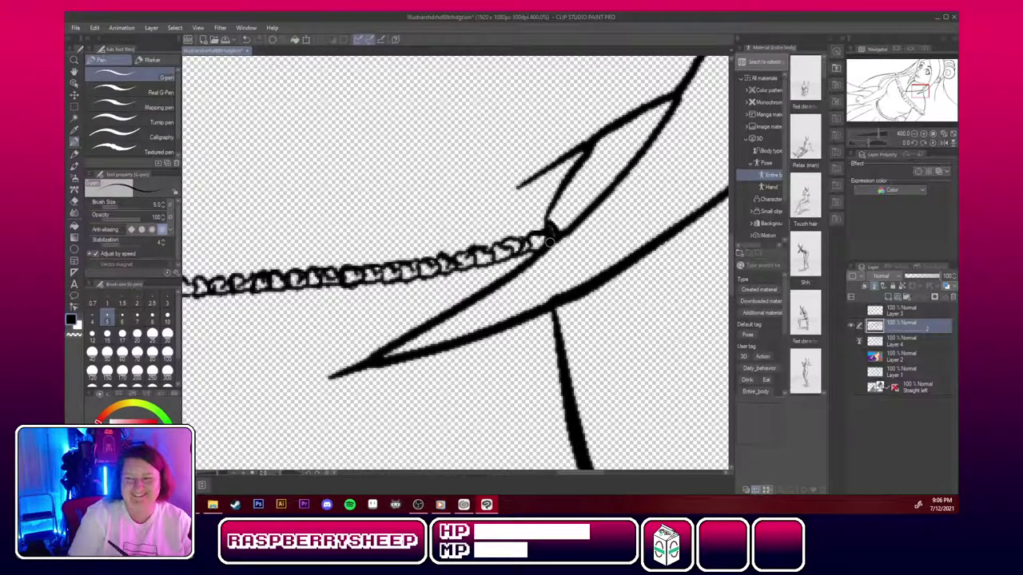
left_click_drag(319, 288, 345, 284)
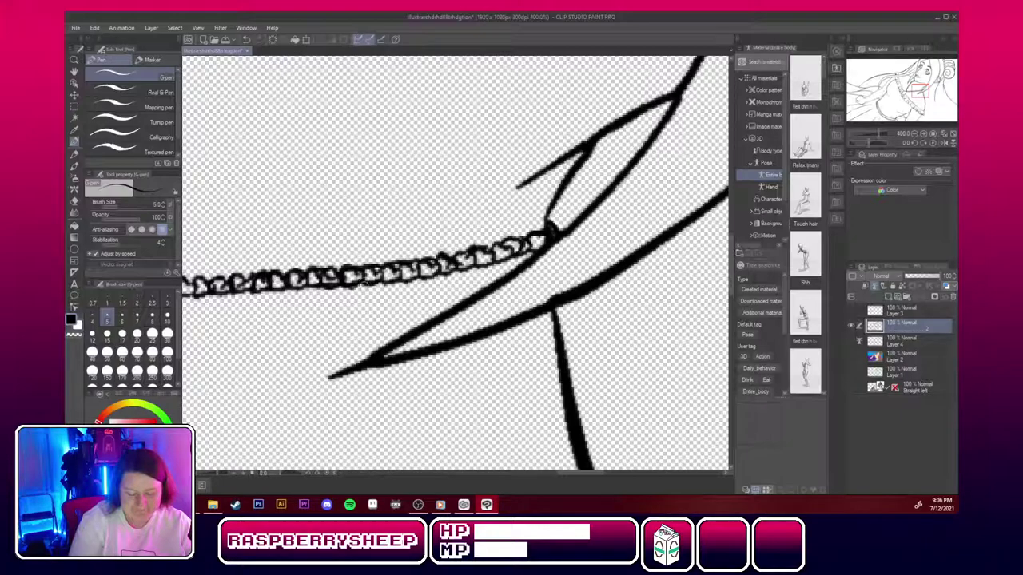
key("bracketleft")
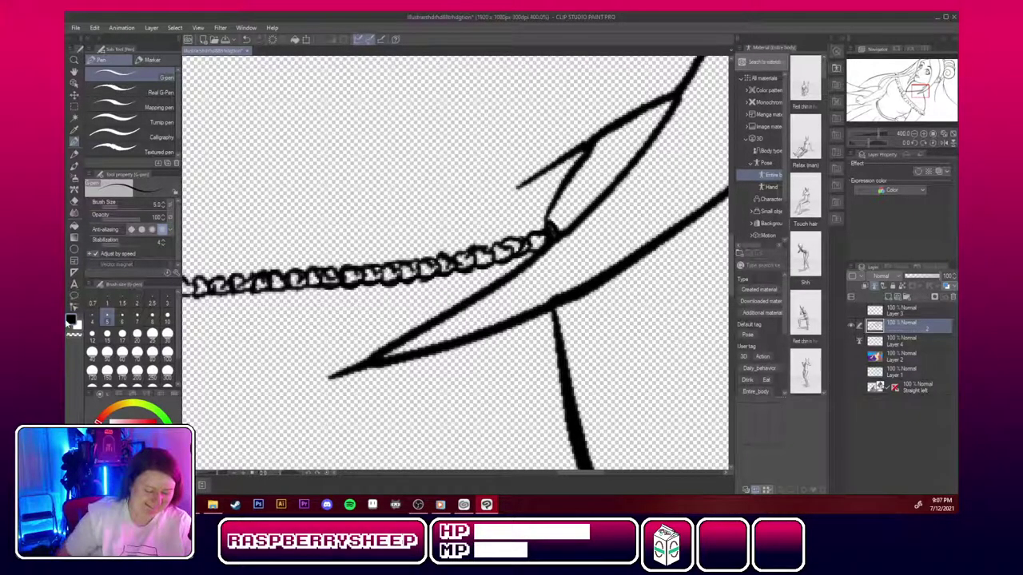
Clear the insides of the lower strand's links with the Hard eraser at size 8.0, leaving open round beads.
left_click(75, 201)
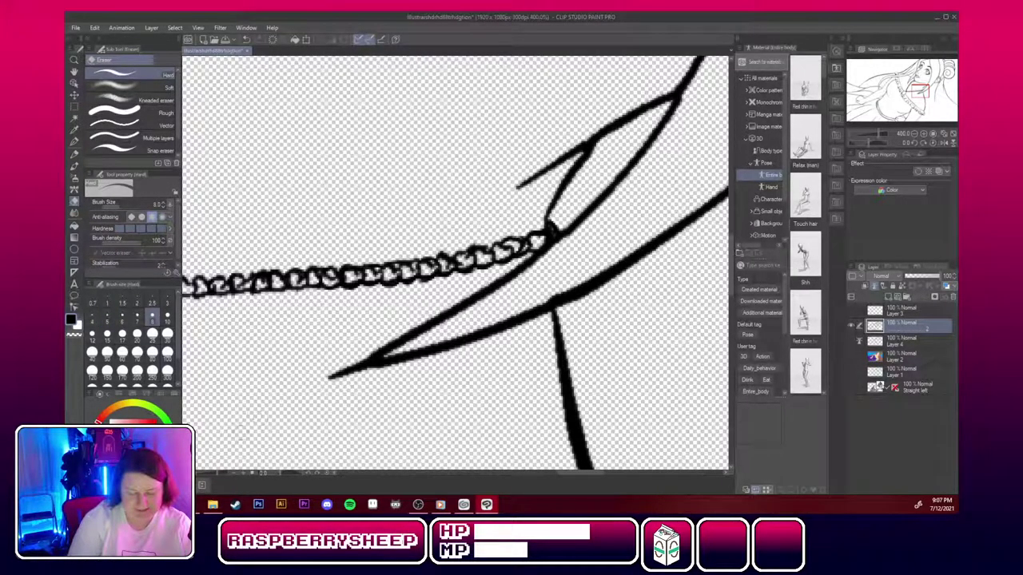
left_click_drag(295, 278, 319, 277)
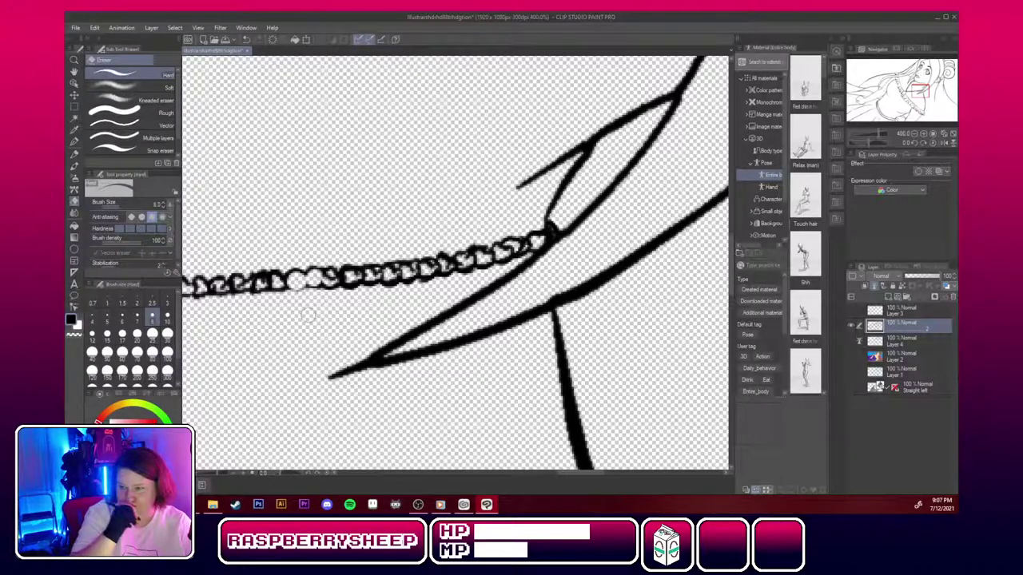
left_click_drag(330, 273, 385, 275)
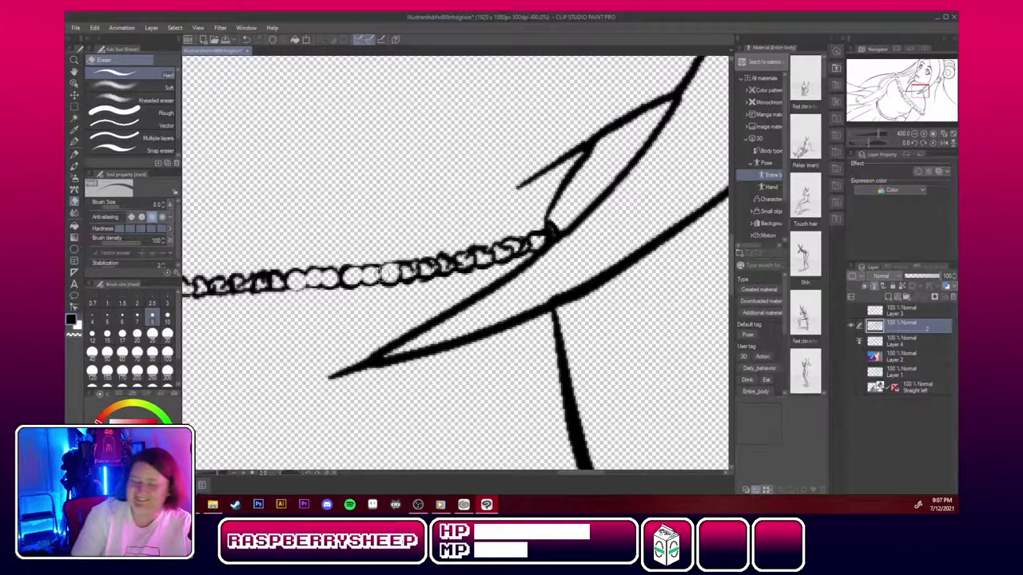
left_click_drag(415, 272, 426, 269)
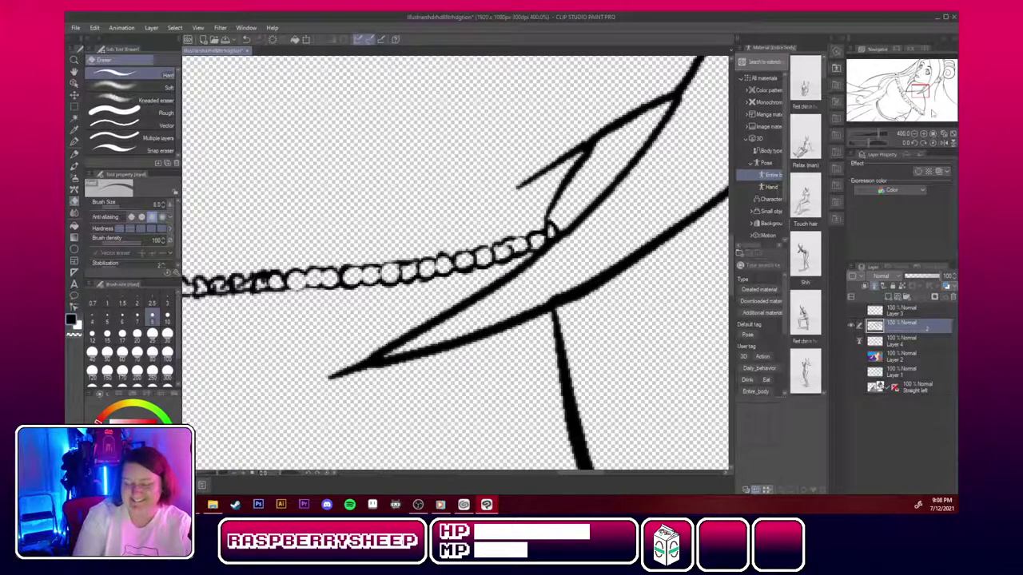
left_click_drag(920, 91, 911, 92)
left_click_drag(595, 265, 595, 250)
mouse_move(308, 269)
left_mouse_down()
mouse_move(315, 264)
mouse_move(305, 255)
left_mouse_up()
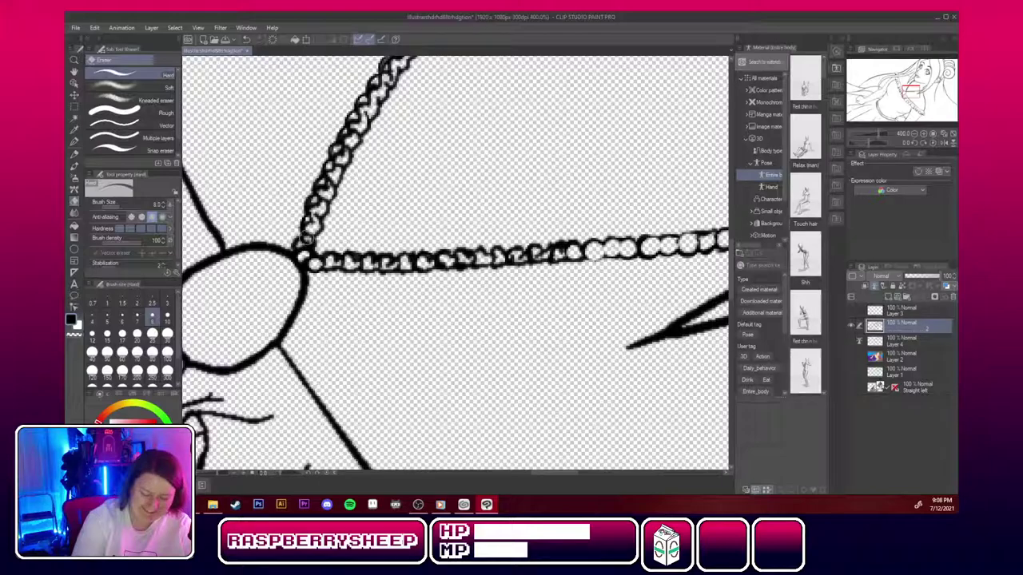
Erase the insides of the upper strand's links from the pendant to near its upper end, undoing one stray stroke.
mouse_move(313, 232)
left_mouse_down()
mouse_move(375, 83)
mouse_move(367, 104)
mouse_move(385, 76)
left_mouse_up()
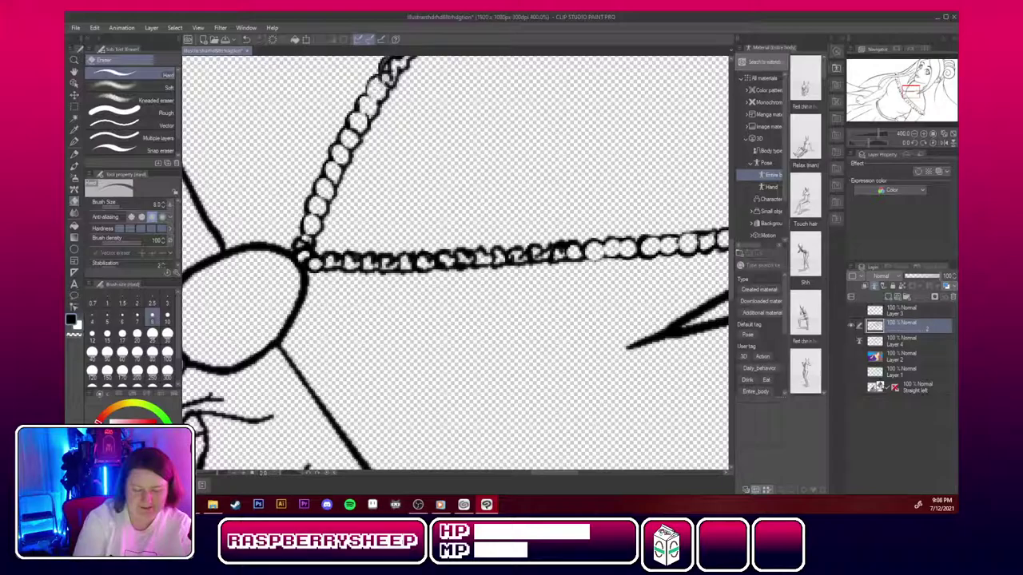
key("ctrl+z")
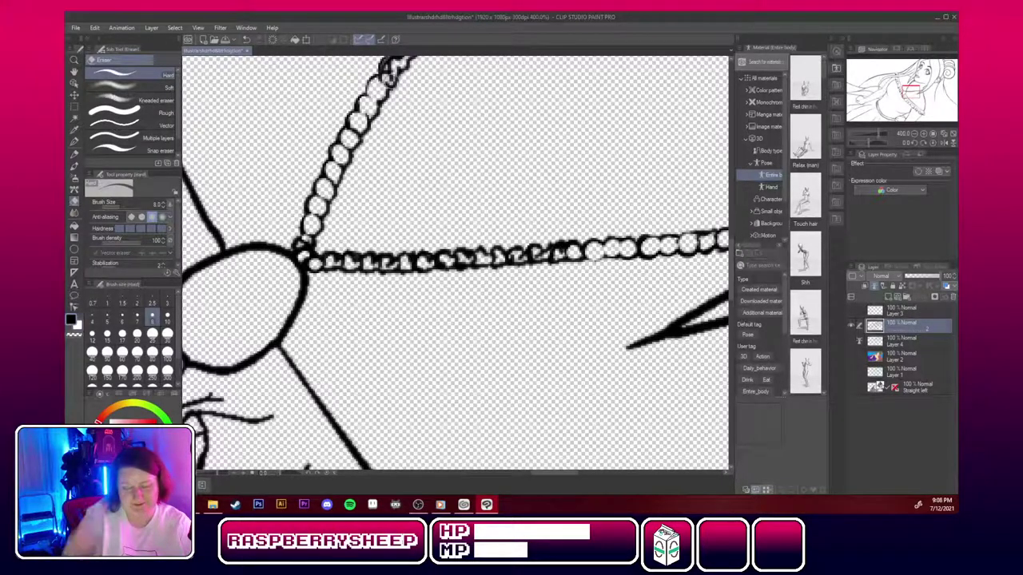
mouse_move(390, 104)
left_mouse_down()
mouse_move(334, 281)
mouse_move(326, 233)
mouse_move(332, 242)
mouse_move(339, 212)
mouse_move(342, 225)
mouse_move(424, 110)
left_mouse_up()
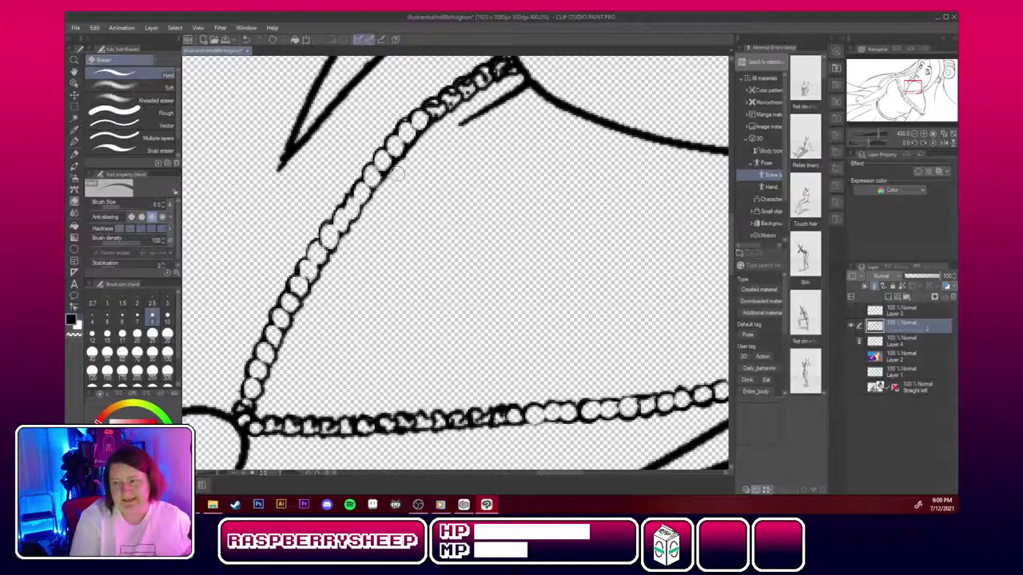
left_click_drag(430, 107, 433, 112)
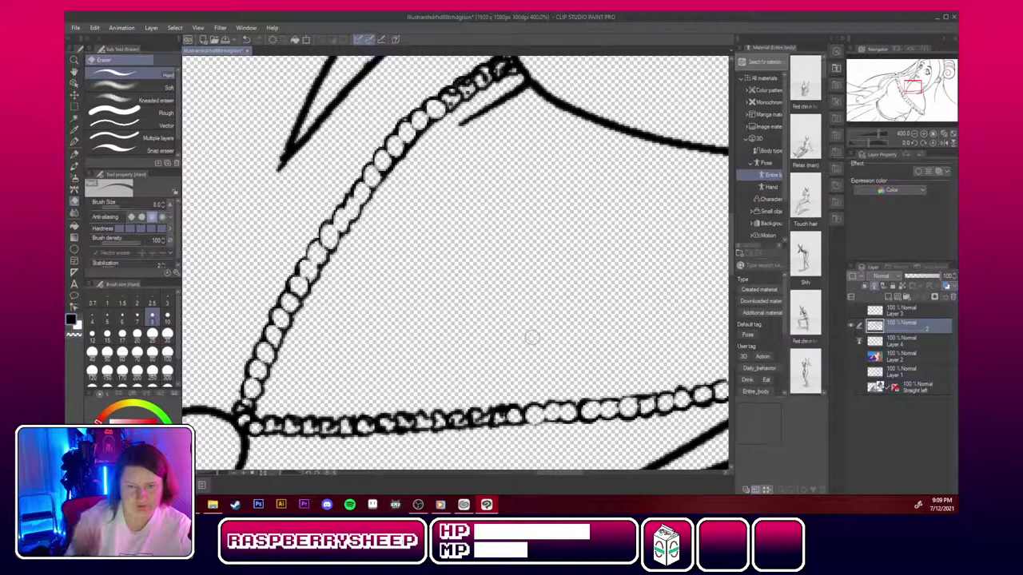
mouse_move(444, 98)
left_mouse_down()
mouse_move(454, 102)
mouse_move(488, 78)
left_mouse_up()
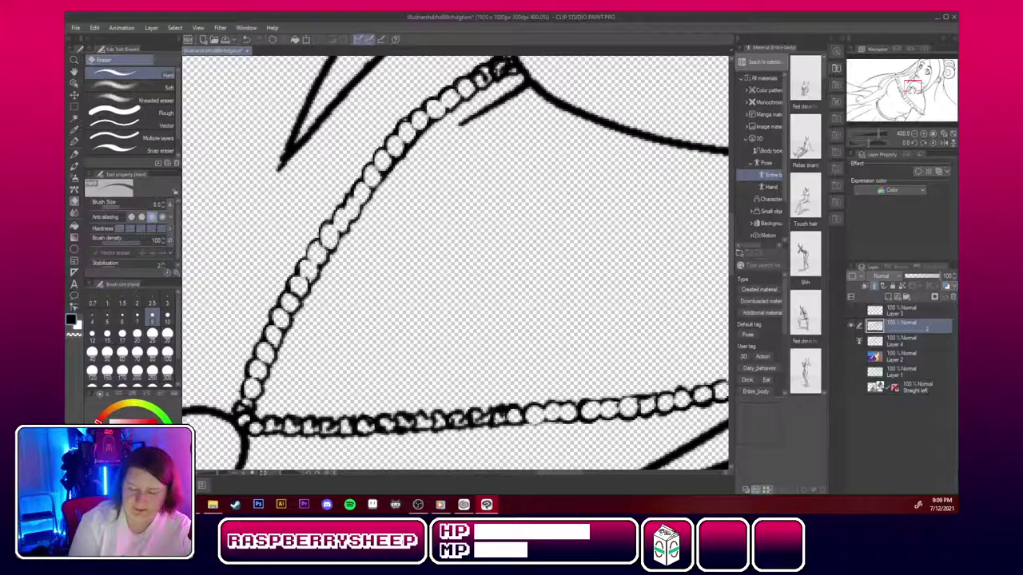
Erase the insides of the upper strand's last links and of the lower strand's links nearest the pendant.
left_click_drag(912, 90, 915, 85)
mouse_move(435, 146)
left_mouse_down()
mouse_move(480, 110)
mouse_move(500, 108)
left_mouse_up()
mouse_move(912, 87)
left_mouse_down()
mouse_move(923, 91)
mouse_move(911, 92)
left_mouse_up()
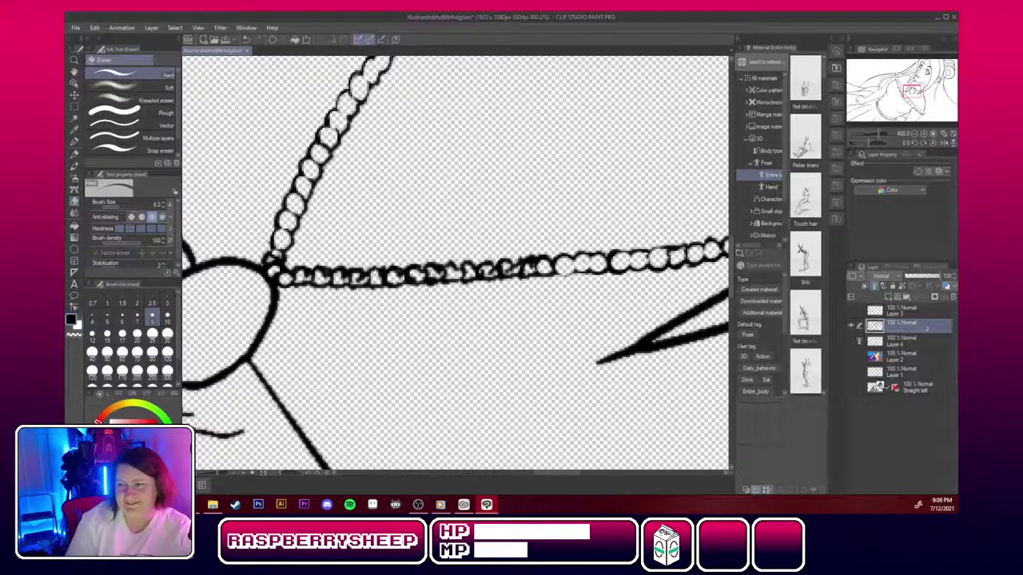
mouse_move(528, 264)
left_mouse_down()
mouse_move(530, 273)
mouse_move(512, 266)
mouse_move(342, 281)
mouse_move(286, 280)
mouse_move(283, 270)
left_mouse_up()
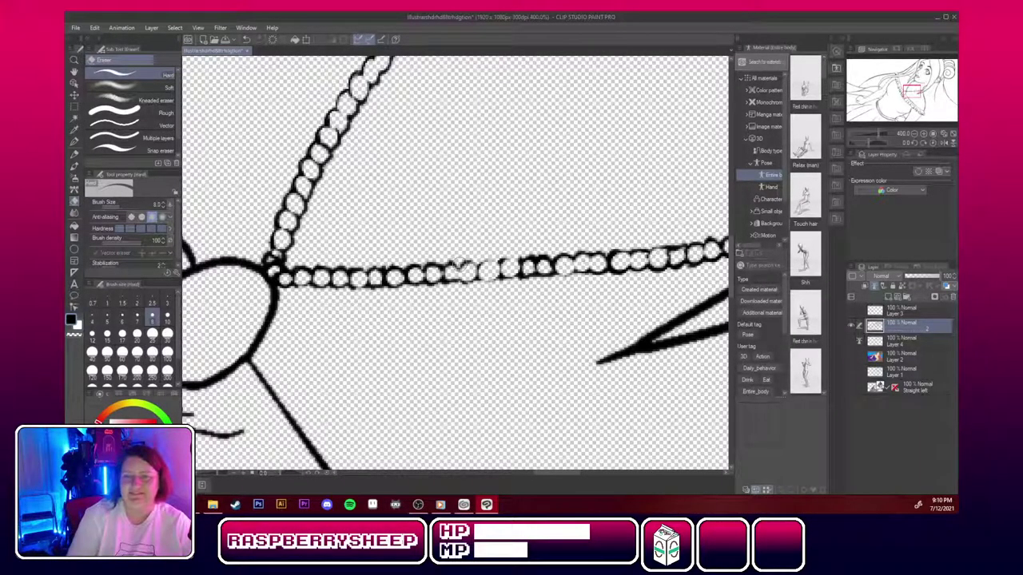
Redraw the broken bead outlines in the pendant half of the lower strand with the G-pen.
left_click(74, 143)
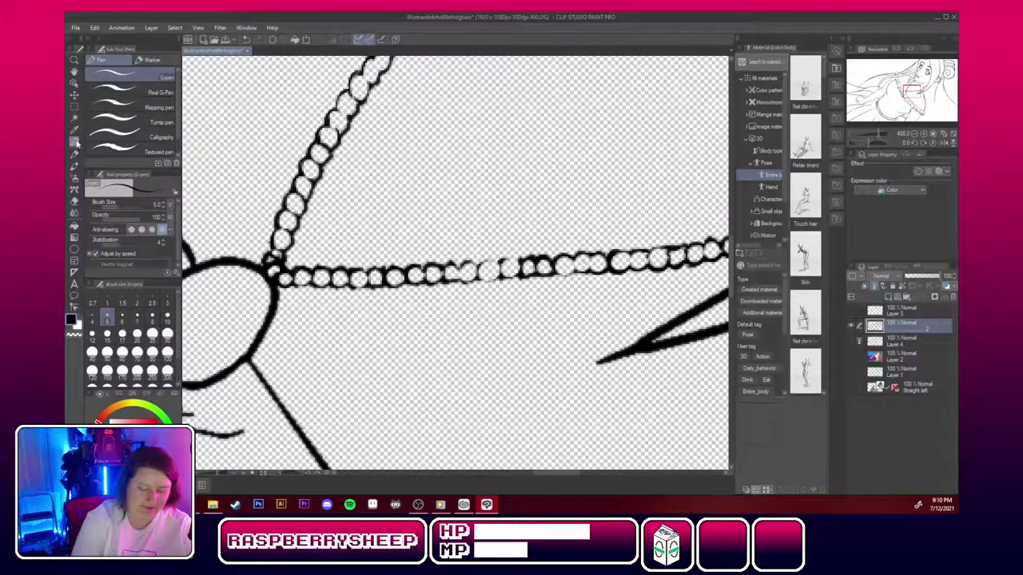
left_click_drag(277, 280, 308, 289)
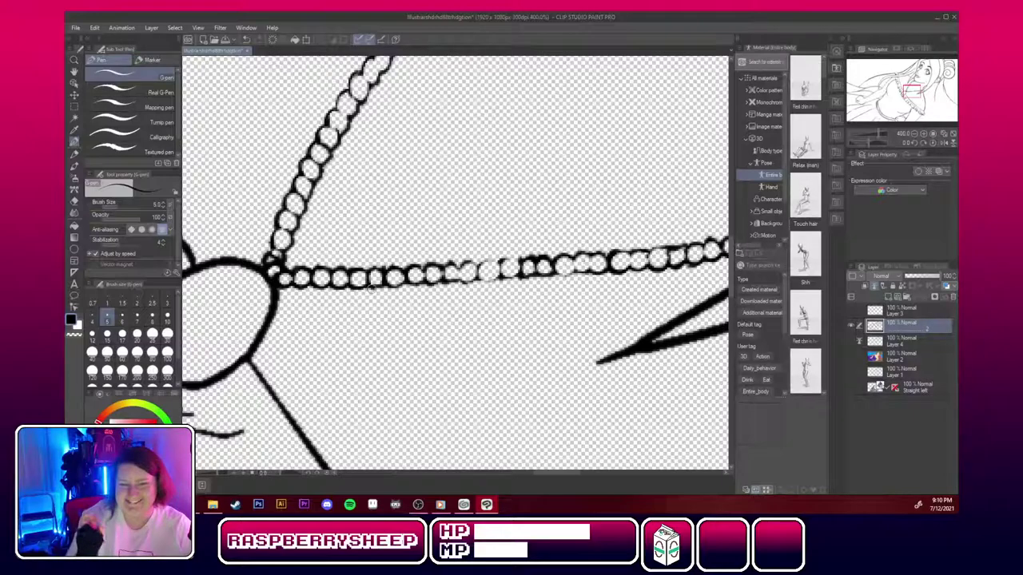
left_click_drag(533, 333, 521, 351)
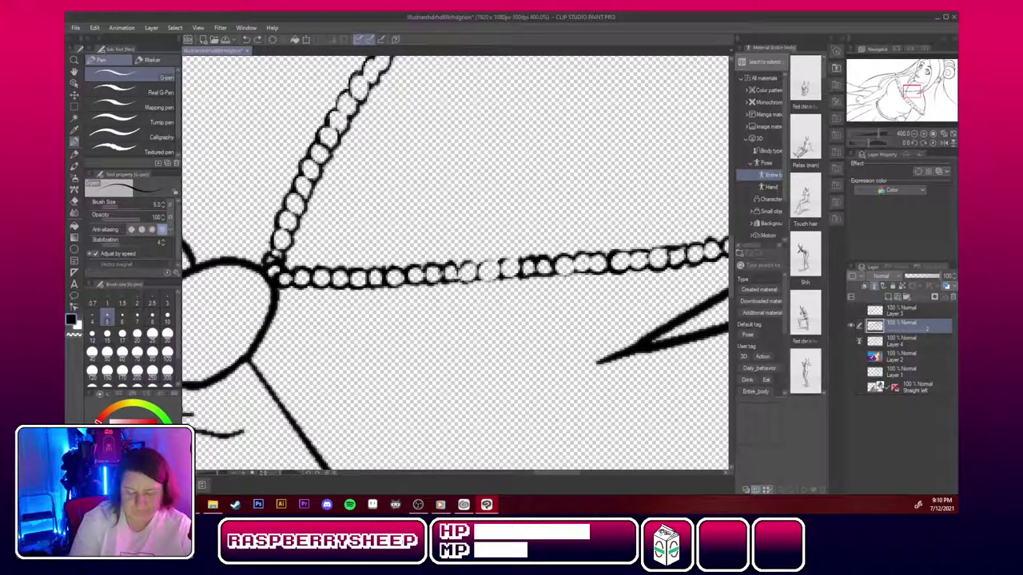
mouse_move(445, 266)
left_mouse_down()
mouse_move(456, 281)
mouse_move(505, 267)
mouse_move(491, 262)
mouse_move(509, 271)
mouse_move(518, 256)
mouse_move(528, 271)
mouse_move(511, 262)
mouse_move(572, 269)
mouse_move(601, 251)
left_mouse_up()
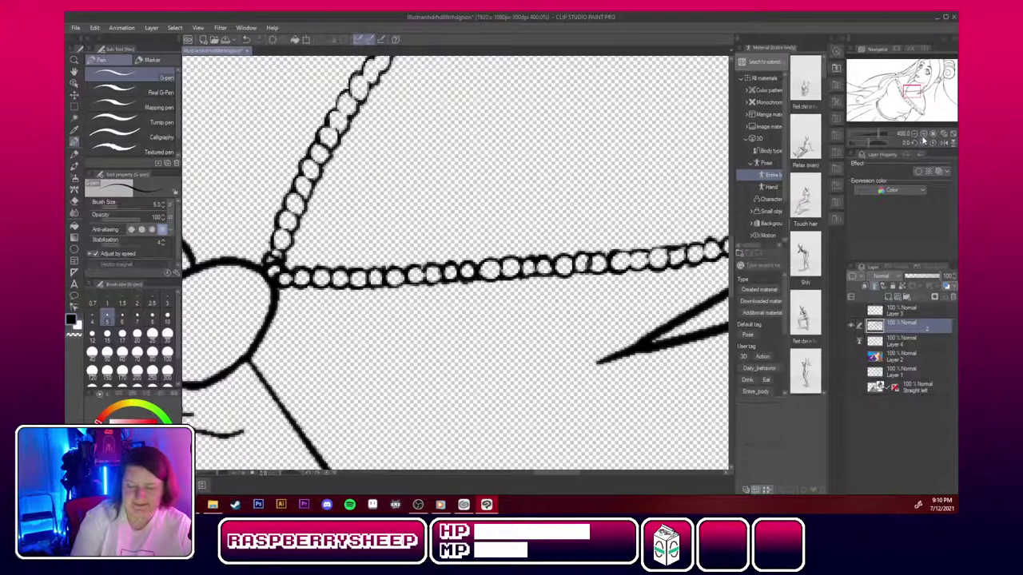
Examine the beads of both necklace strands at close and wider zoom levels.
left_click(926, 134)
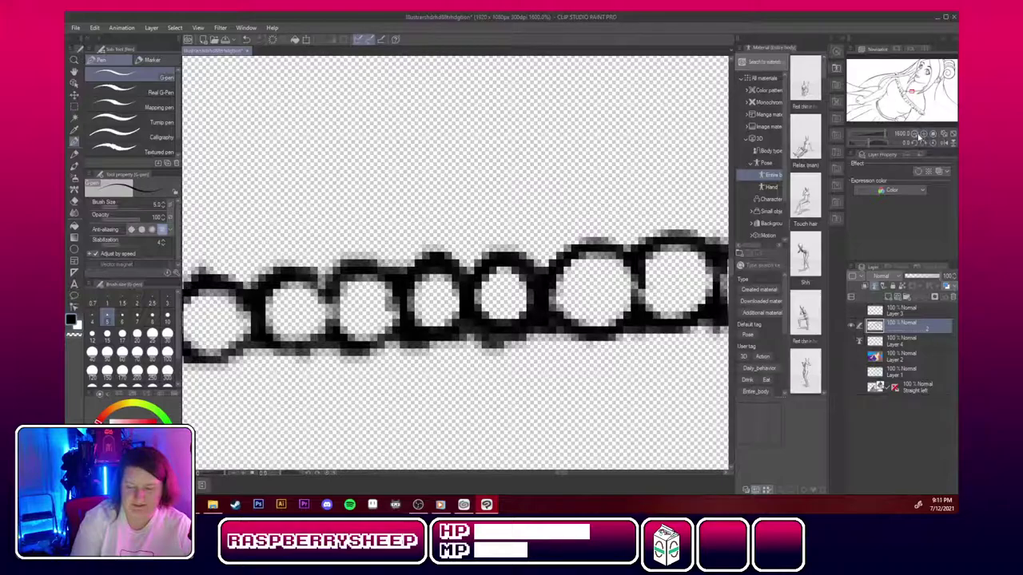
left_click(917, 135)
left_click(917, 135)
left_click(916, 135)
left_click(916, 135)
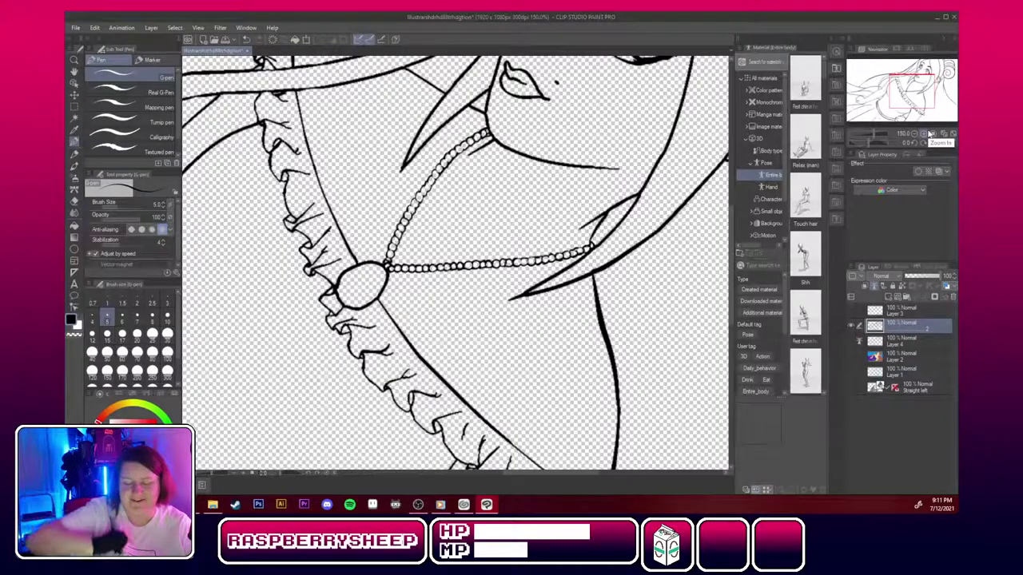
left_click_drag(911, 91, 911, 86)
left_click(926, 138)
left_click(926, 137)
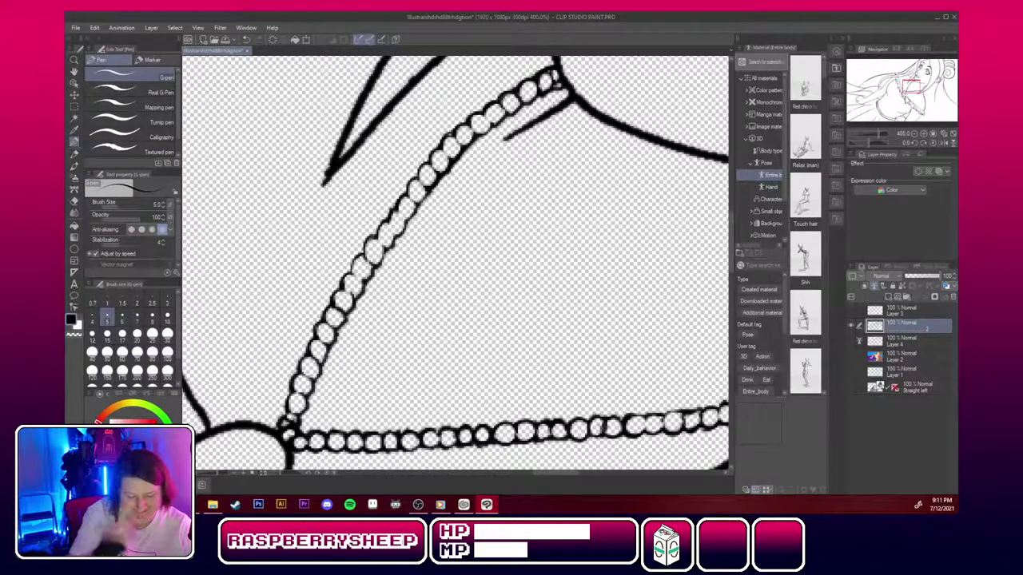
left_click(915, 136)
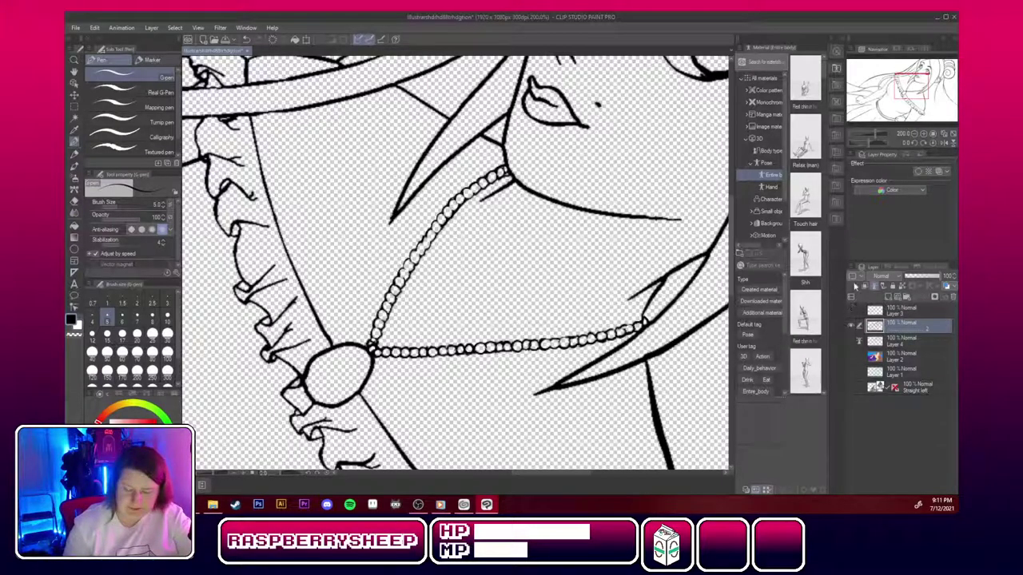
Add a new layer and draw both necklace strands over the beads with the Thin chain decoration brush, undoing one stray stroke.
left_click(900, 298)
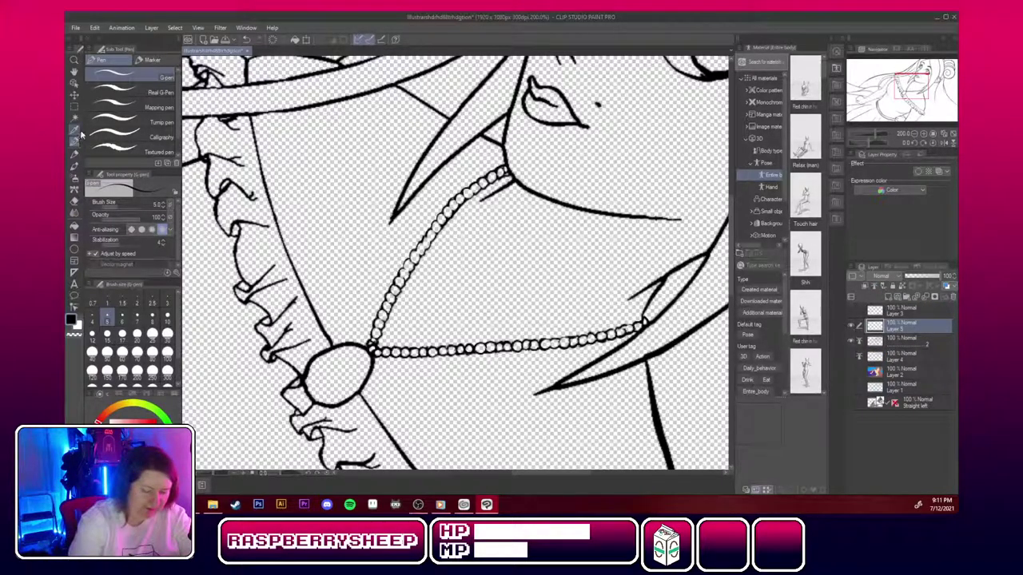
left_click(74, 202)
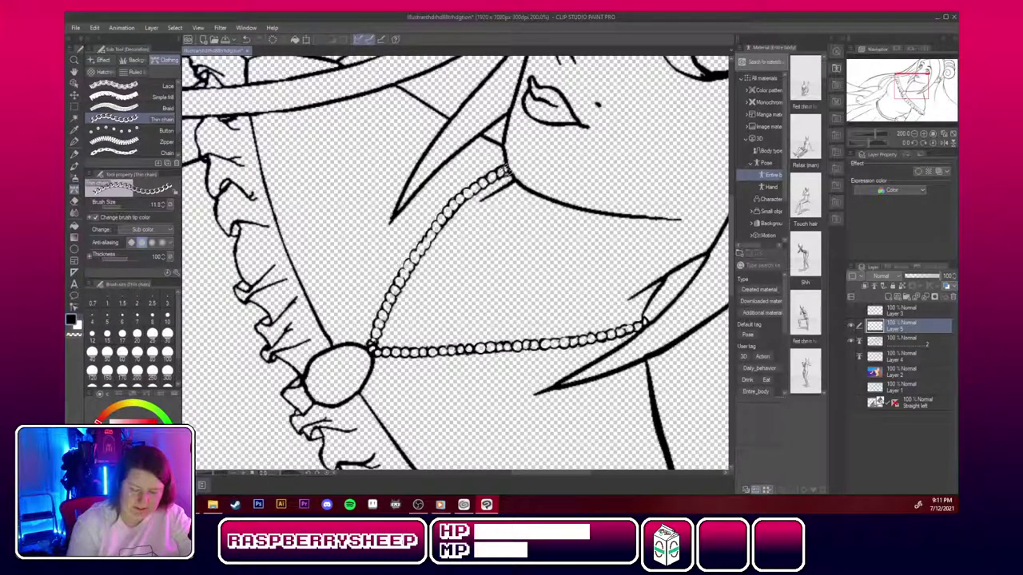
mouse_move(508, 170)
left_mouse_down()
mouse_move(444, 218)
mouse_move(401, 276)
mouse_move(371, 351)
left_mouse_up()
key("ctrl+z")
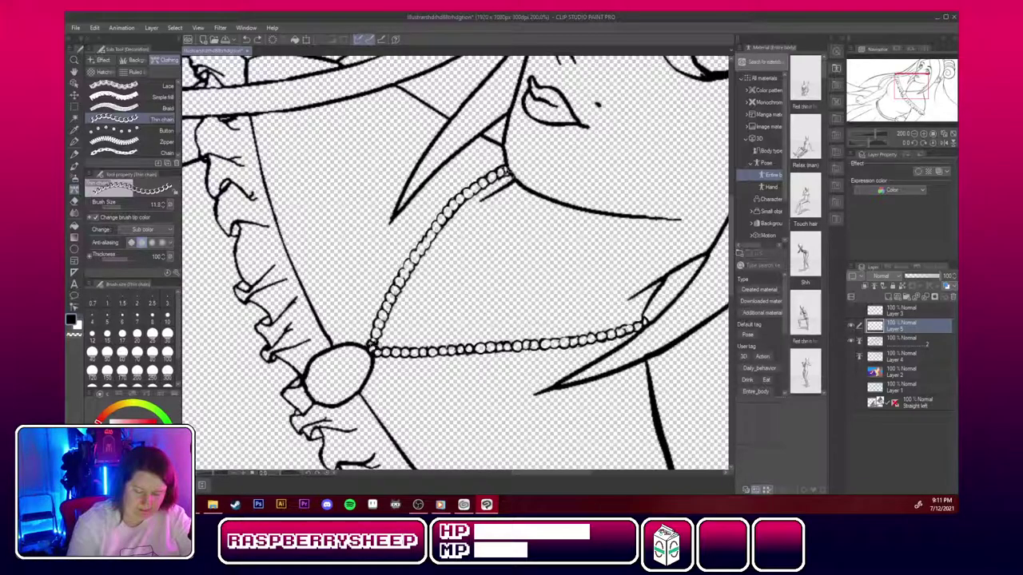
mouse_move(507, 169)
left_mouse_down()
mouse_move(415, 238)
mouse_move(370, 345)
mouse_move(520, 345)
mouse_move(646, 323)
left_mouse_up()
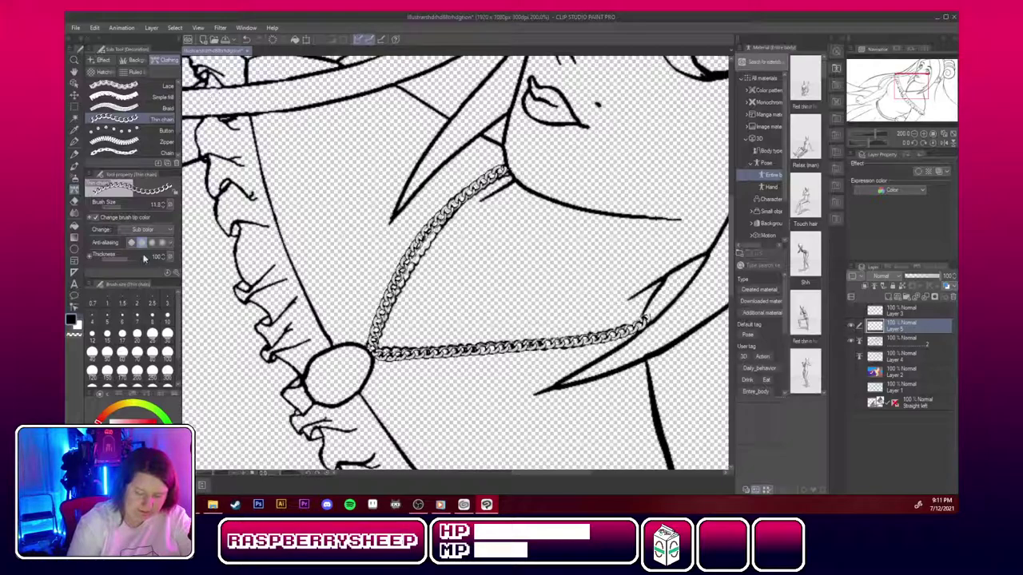
Try converting the new chain layer from raster to a vector layer.
left_click(198, 28)
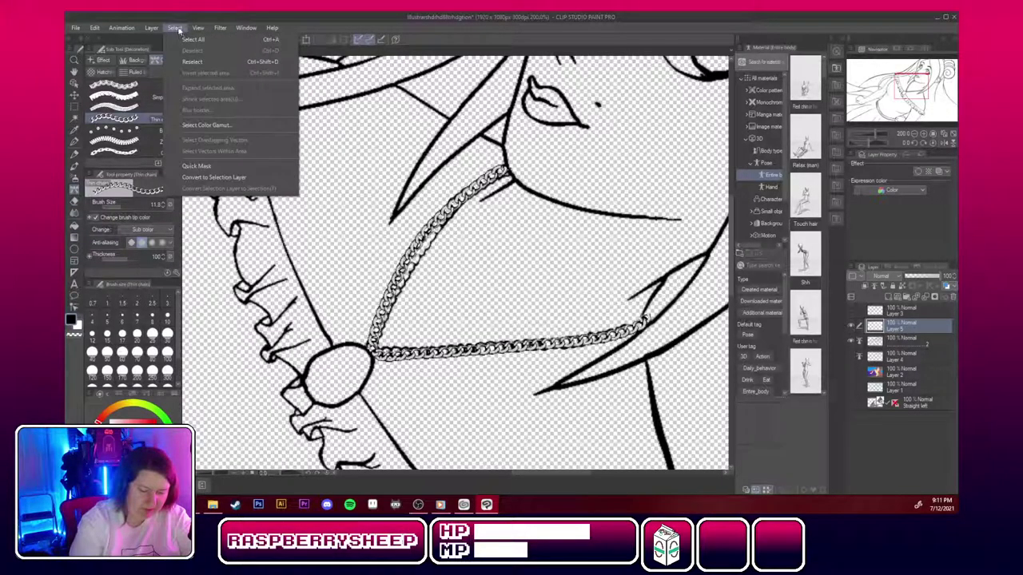
mouse_move(254, 83)
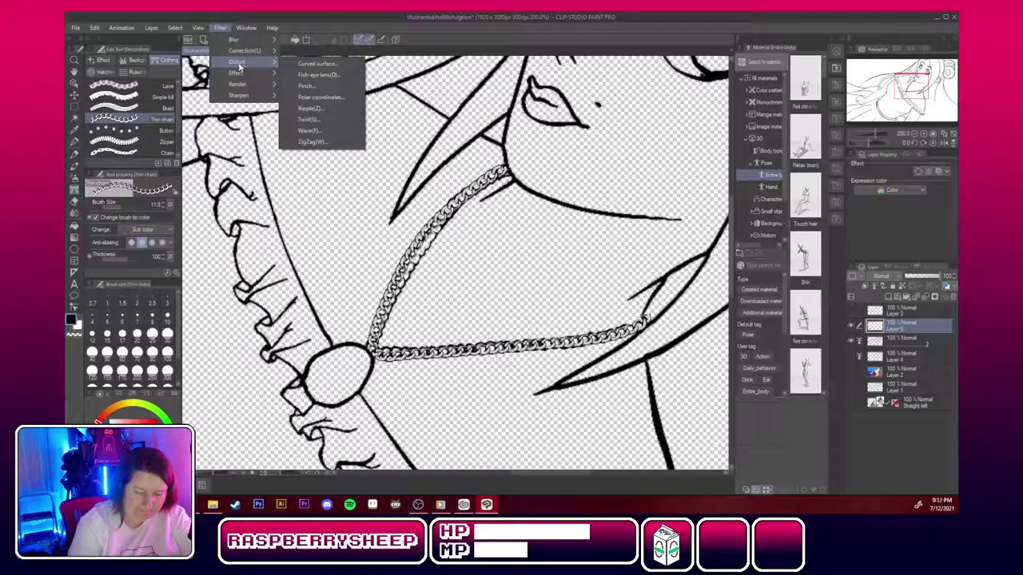
mouse_move(248, 55)
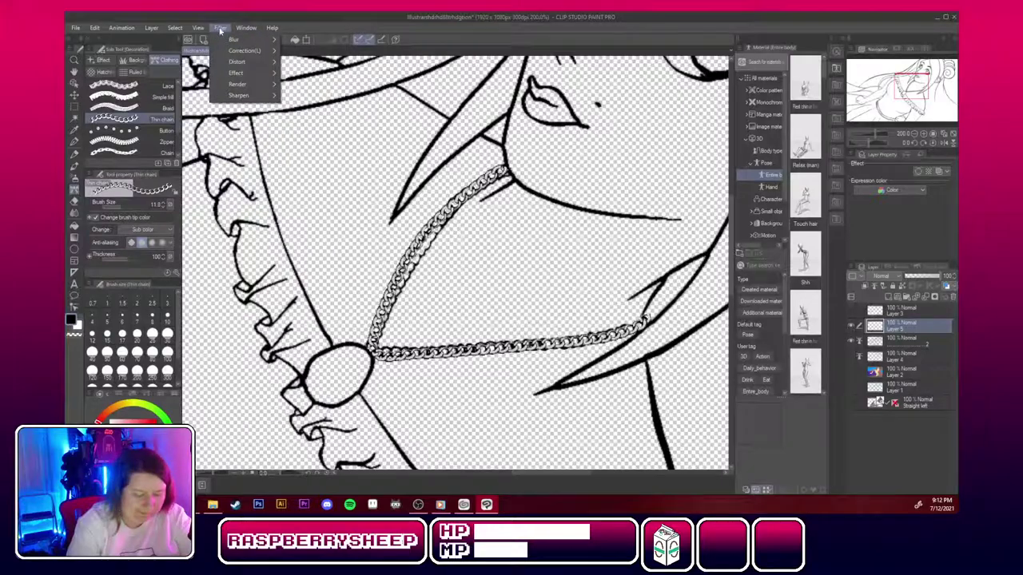
mouse_move(149, 28)
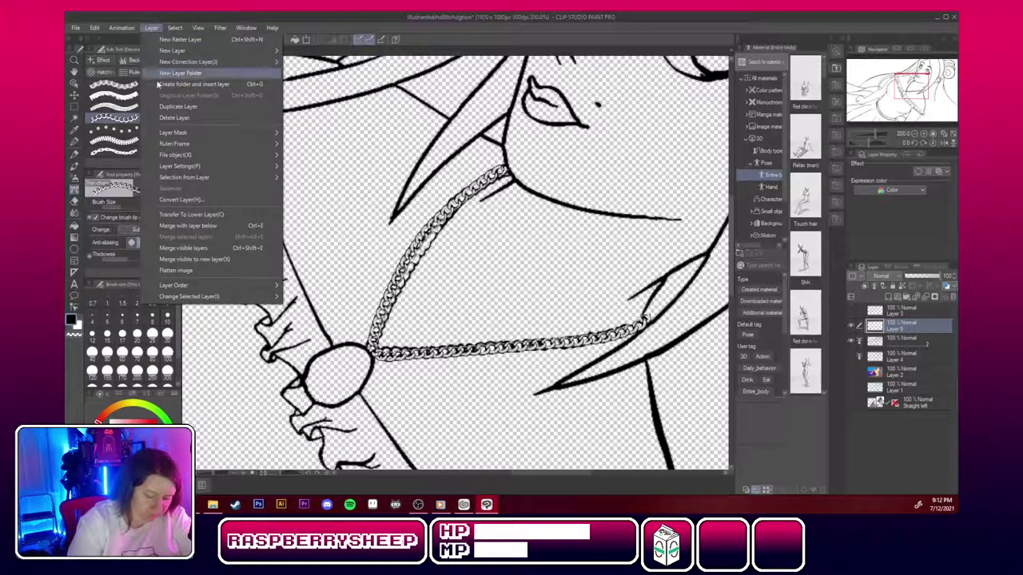
left_click(181, 199)
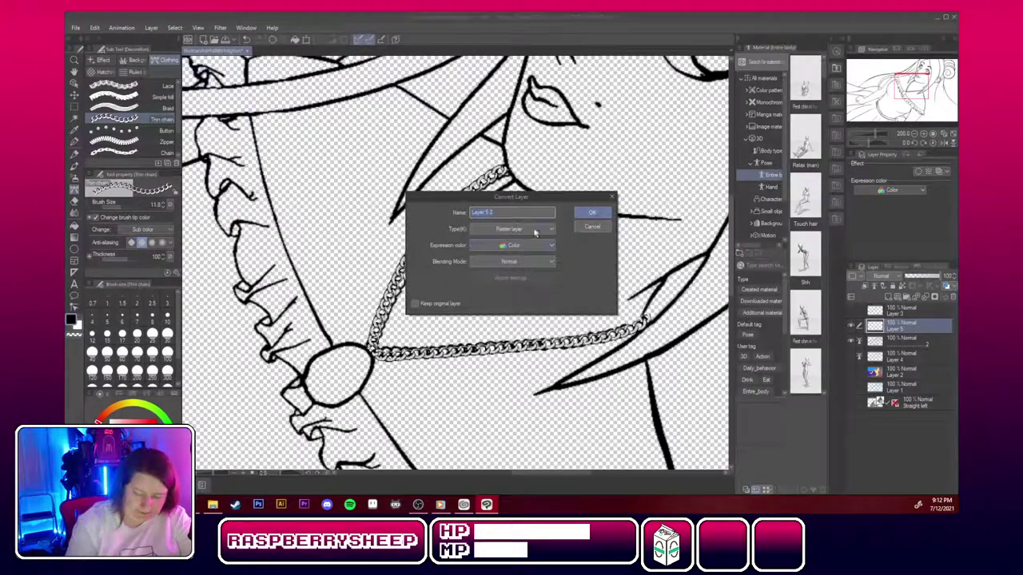
left_click(537, 229)
left_click(534, 242)
key("Return")
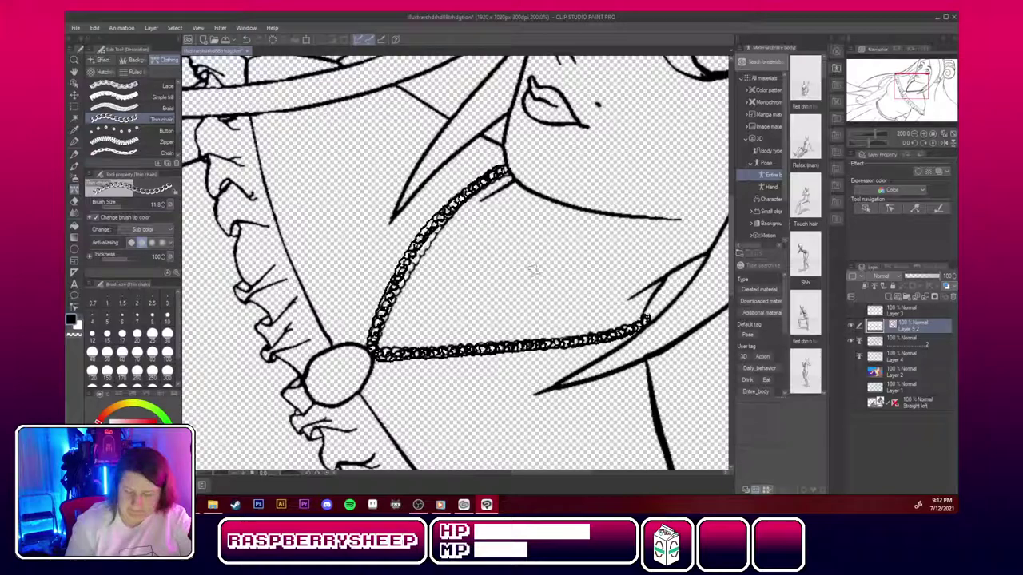
Erase some old beads beneath the upper chain on the line-art layer, and undo both that and the chain layer's conversion.
left_click(916, 345)
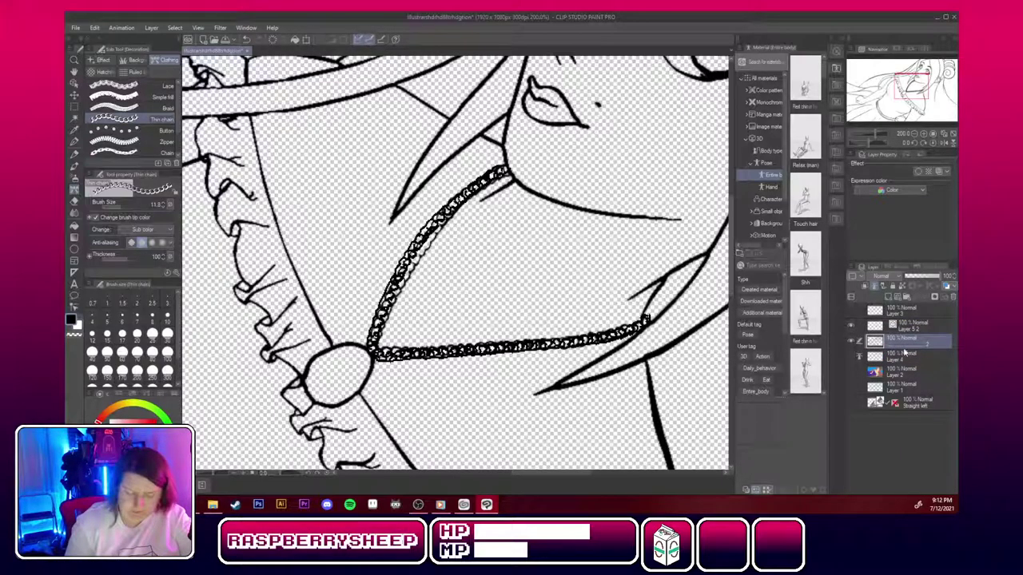
left_click(75, 200)
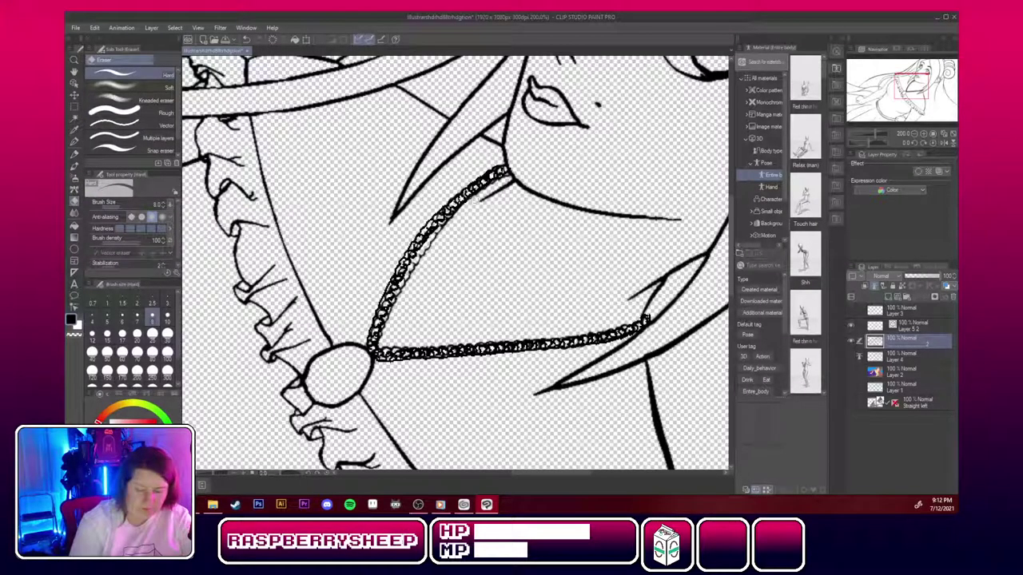
mouse_move(461, 196)
left_mouse_down()
mouse_move(437, 213)
mouse_move(424, 255)
mouse_move(427, 237)
mouse_move(471, 194)
mouse_move(430, 248)
left_mouse_up()
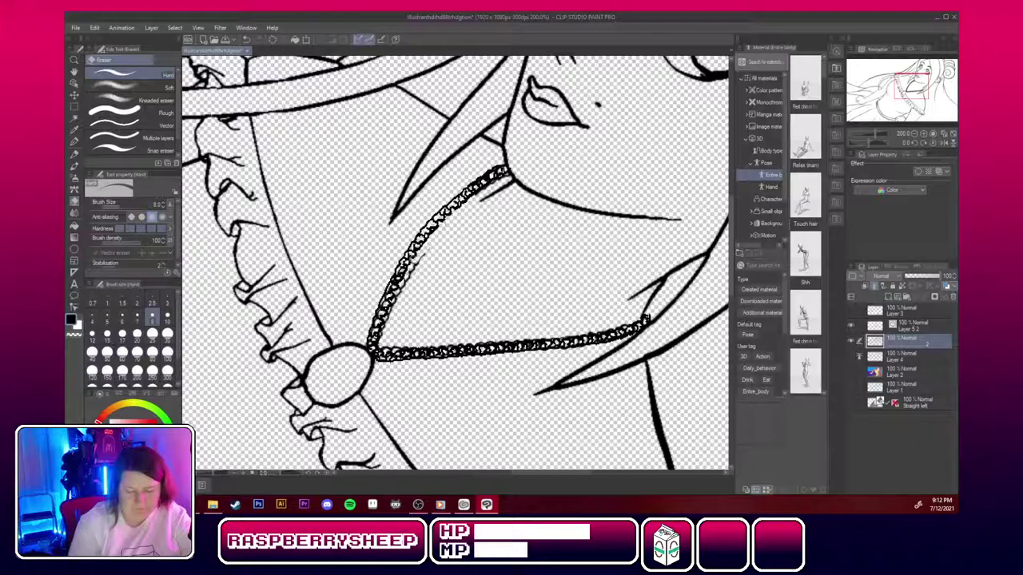
key("ctrl+z")
key("ctrl+z")
key("ctrl+z")
key("ctrl+z")
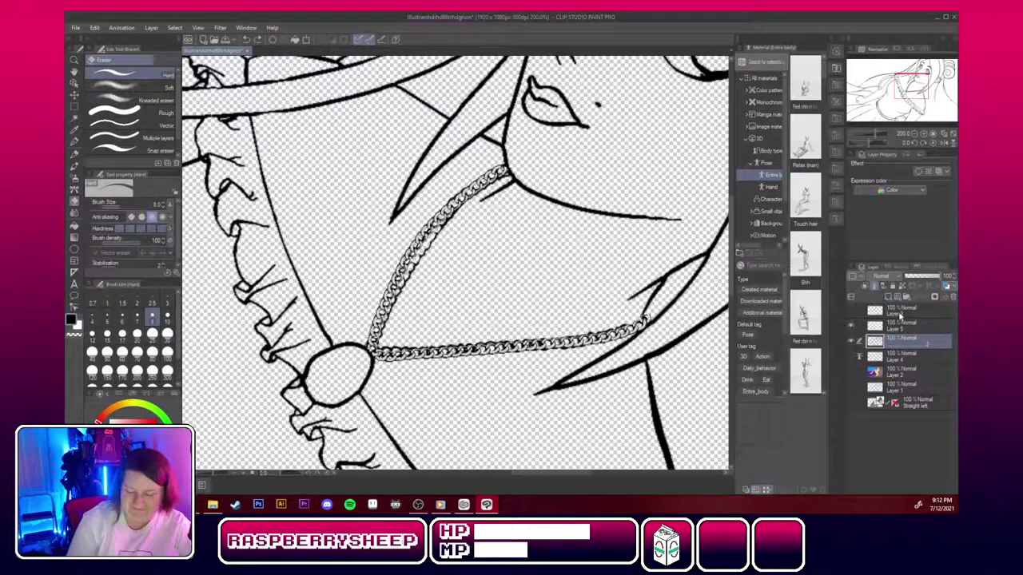
Erase the old hand-drawn beads beneath the chain along both strands on the line-art layer with the Hard eraser.
mouse_move(407, 283)
left_mouse_down()
mouse_move(477, 196)
mouse_move(465, 191)
mouse_move(417, 237)
left_mouse_up()
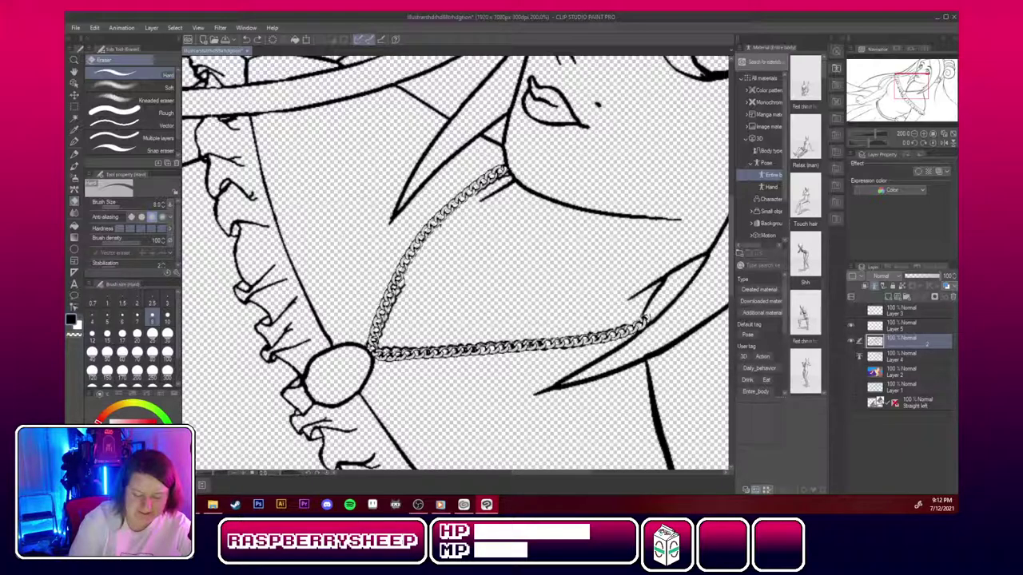
mouse_move(491, 183)
left_mouse_down()
mouse_move(505, 171)
mouse_move(481, 192)
left_mouse_up()
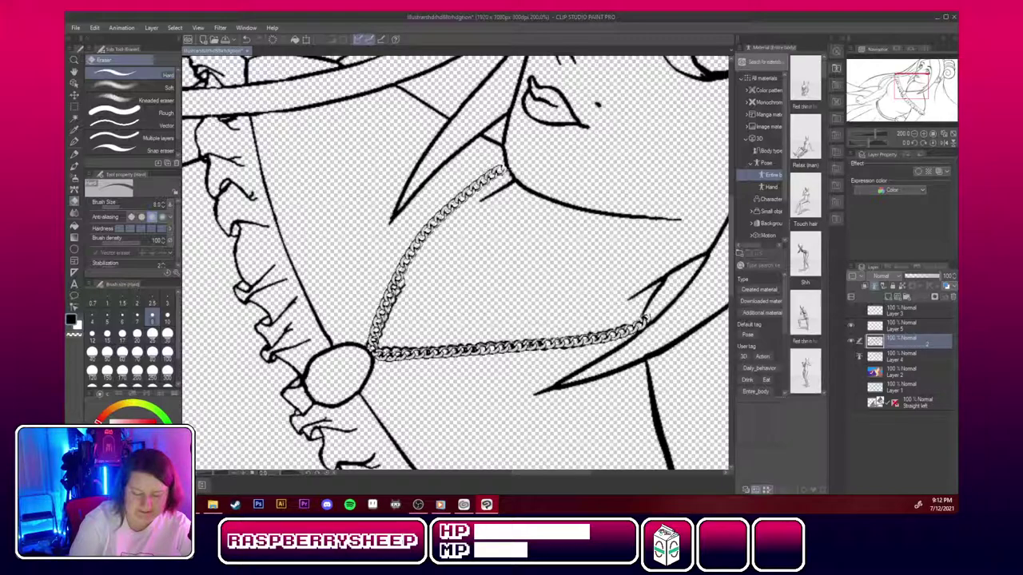
left_click_drag(518, 168, 503, 168)
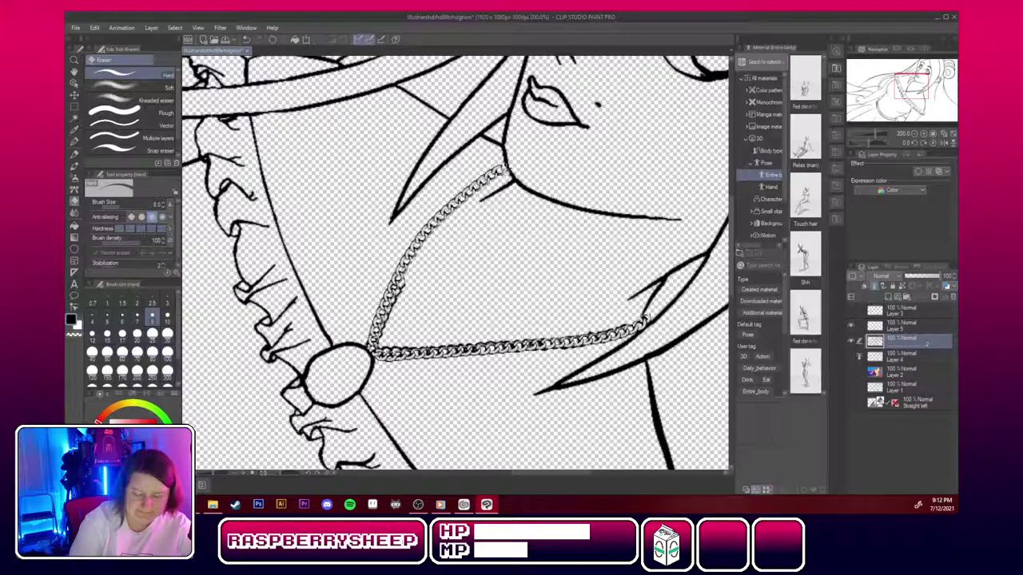
mouse_move(381, 328)
left_mouse_down()
mouse_move(374, 348)
mouse_move(402, 281)
left_mouse_up()
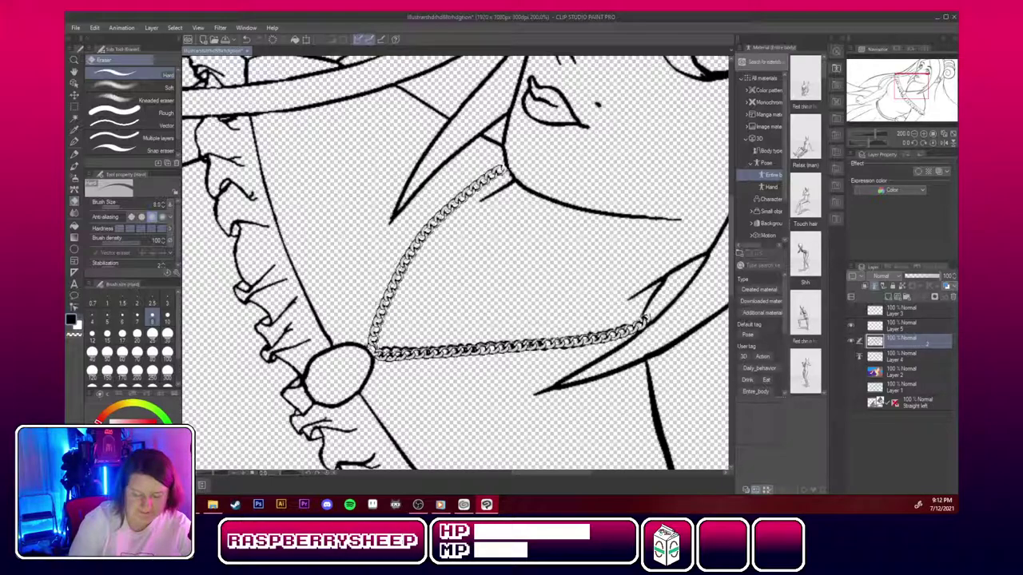
mouse_move(379, 349)
left_mouse_down()
mouse_move(513, 347)
mouse_move(458, 348)
left_mouse_up()
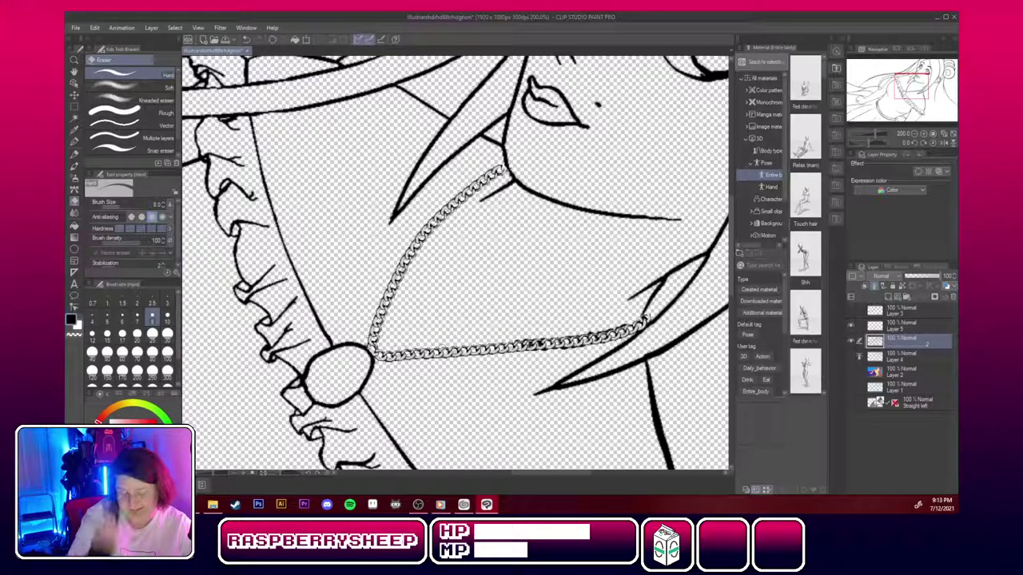
mouse_move(629, 326)
left_mouse_down()
mouse_move(611, 338)
mouse_move(533, 343)
mouse_move(593, 333)
left_mouse_up()
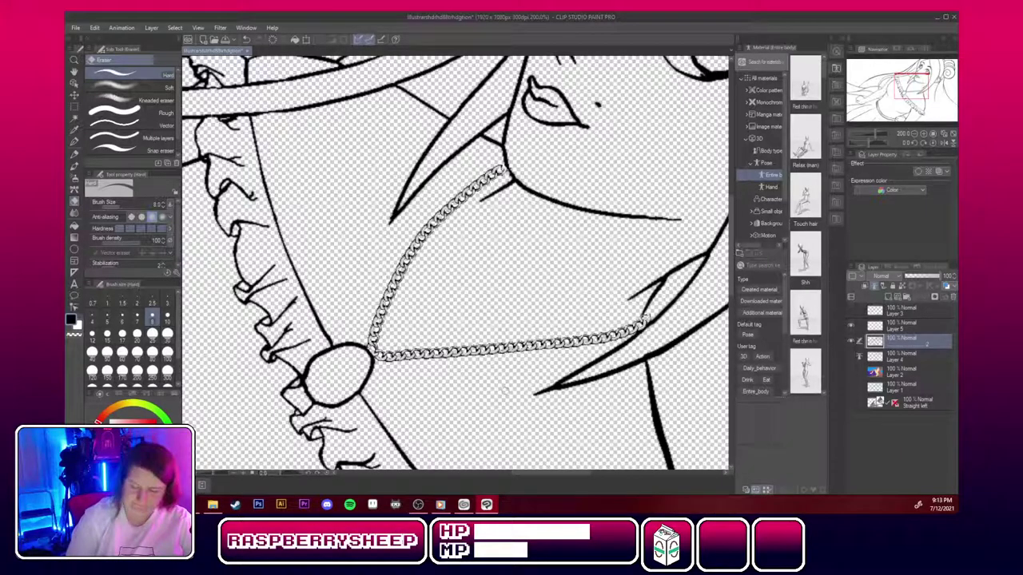
Move the line-art layer above the chain layer and select the G-pen for inking at the upper strand's end.
left_click(902, 311)
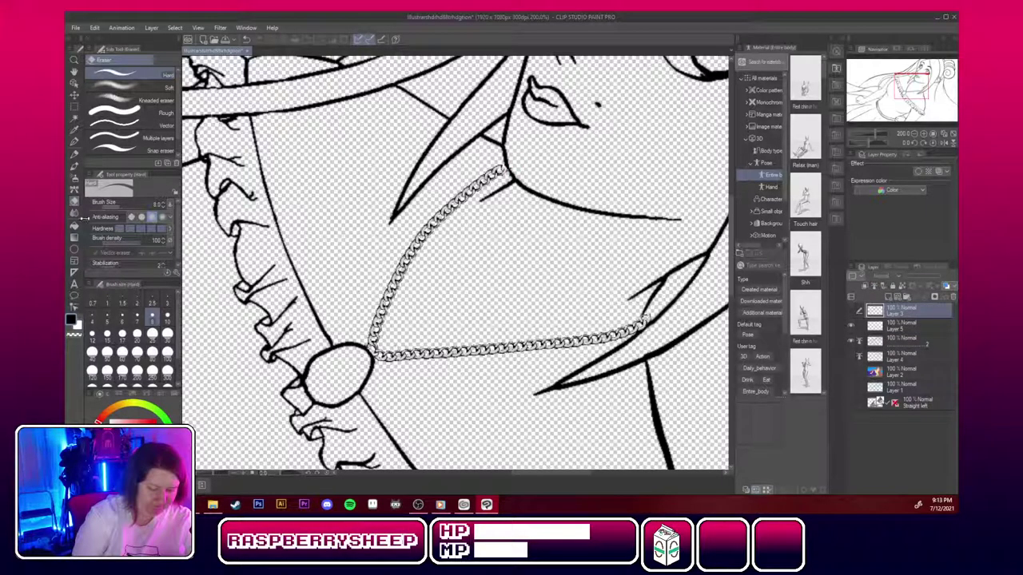
left_click(908, 328)
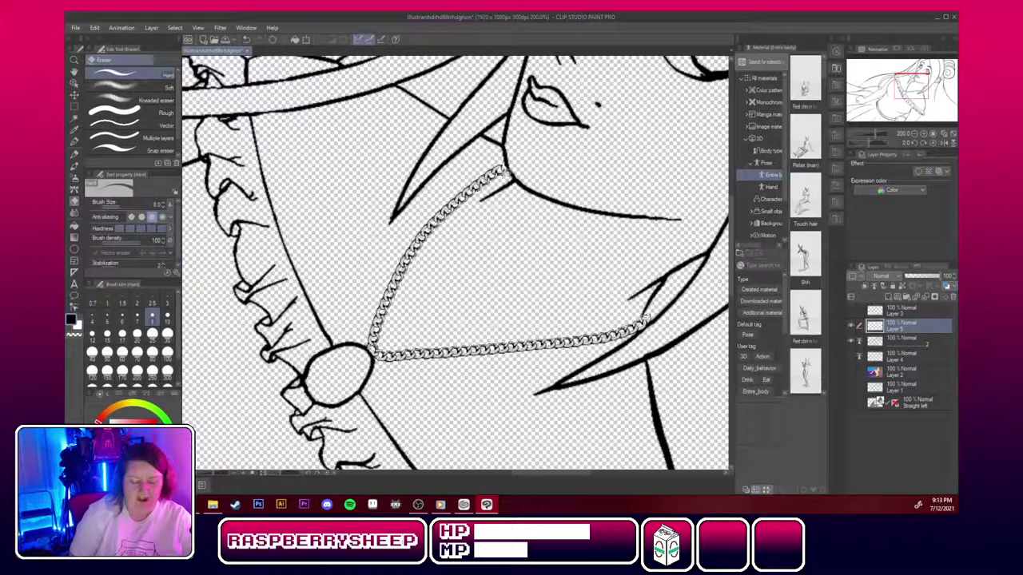
left_click(924, 134)
left_click(924, 135)
left_click(924, 134)
left_click_drag(911, 94, 914, 82)
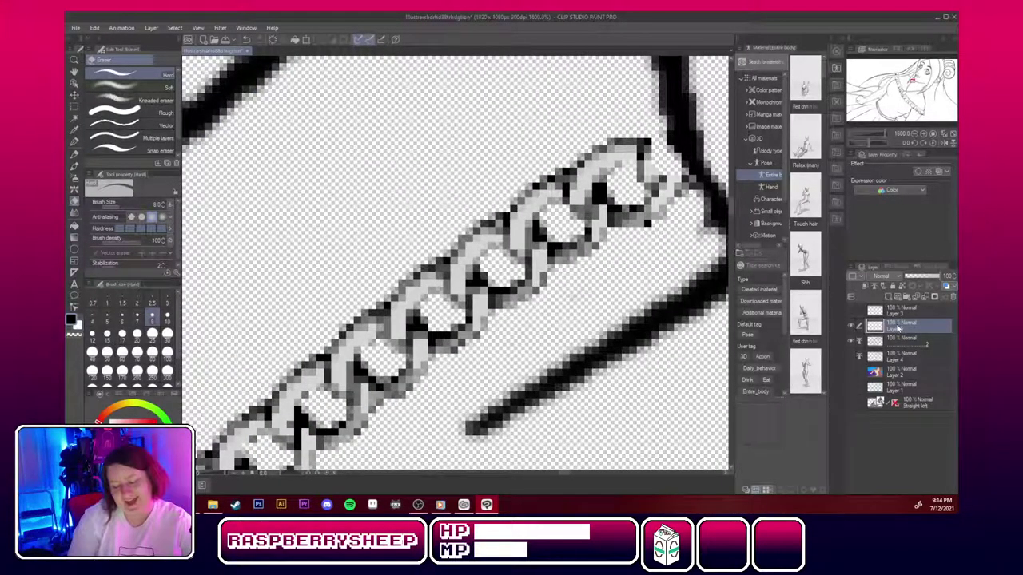
left_click_drag(898, 342, 904, 322)
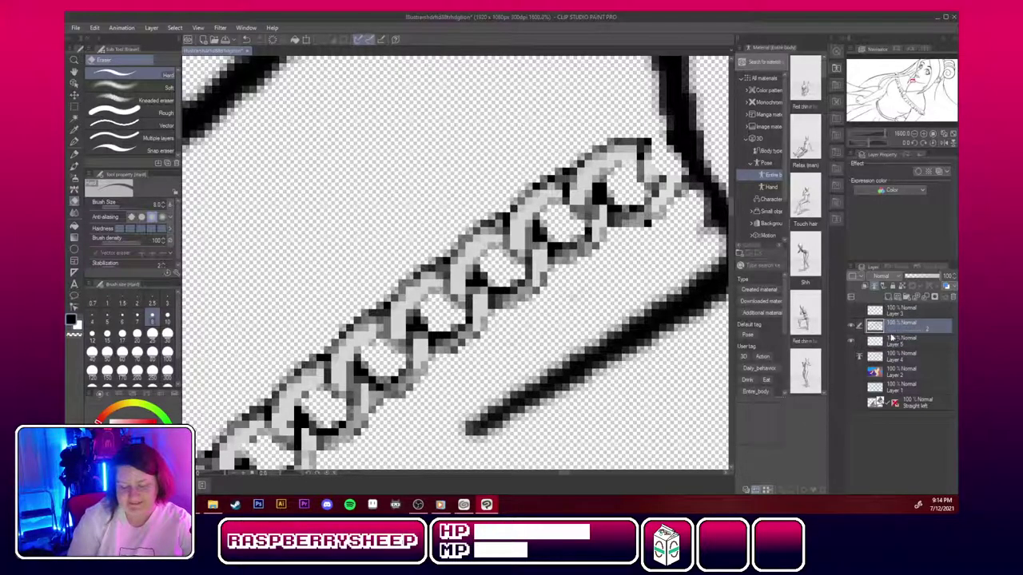
left_click(75, 141)
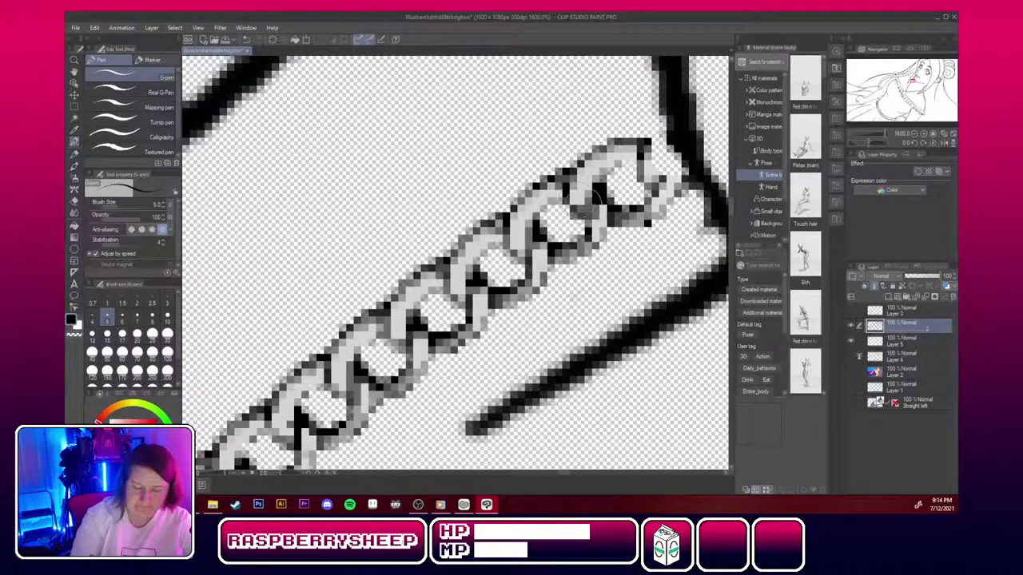
Ink the outline of the end chain link where the upper strand meets the line art, reducing the G-pen size to 3.
mouse_move(580, 196)
left_mouse_down()
mouse_move(593, 148)
mouse_move(585, 164)
mouse_move(629, 139)
mouse_move(611, 142)
mouse_move(669, 122)
left_mouse_up()
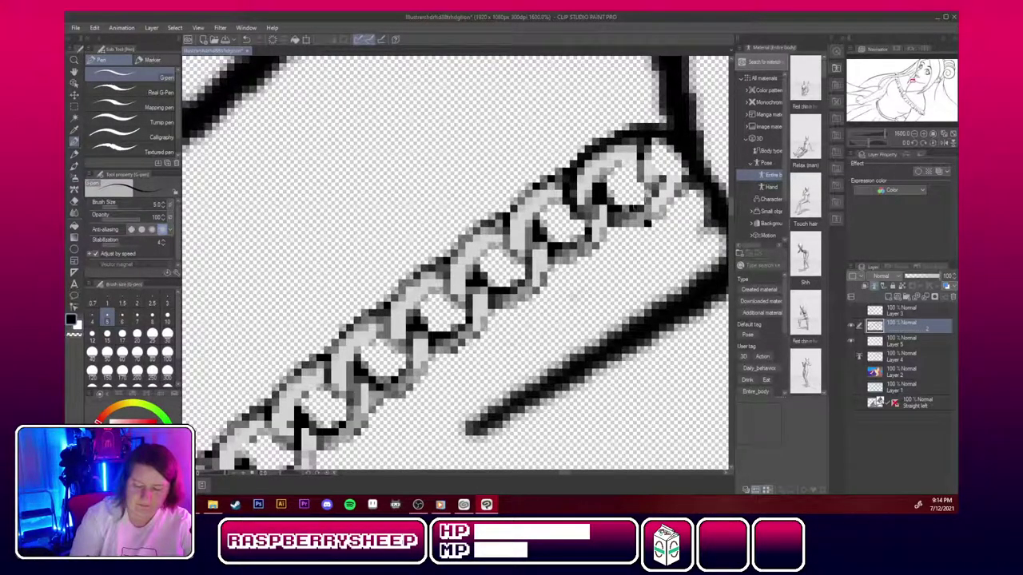
mouse_move(596, 206)
left_mouse_down()
mouse_move(630, 160)
mouse_move(669, 143)
mouse_move(654, 144)
mouse_move(648, 191)
left_mouse_up()
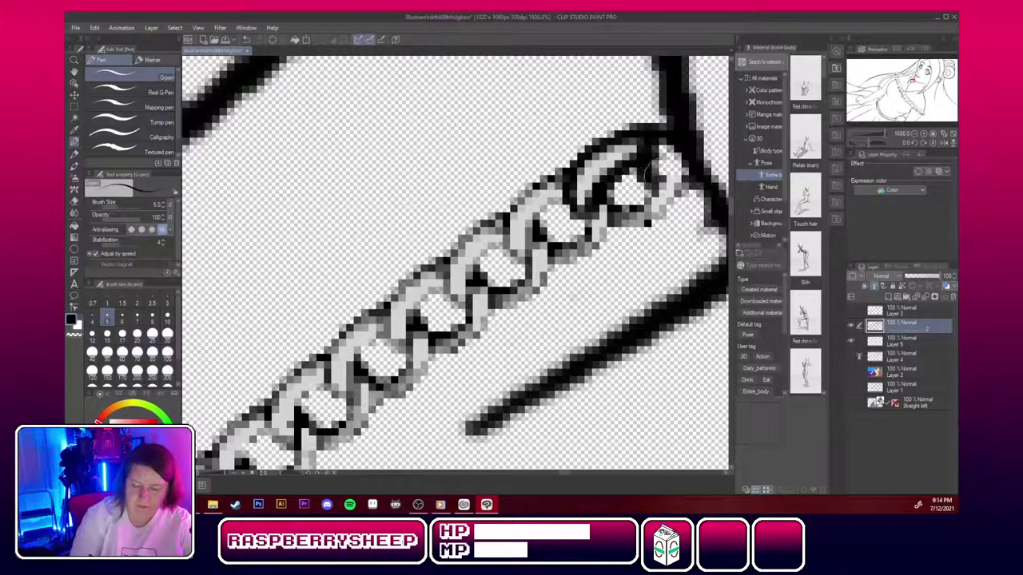
left_click(167, 302)
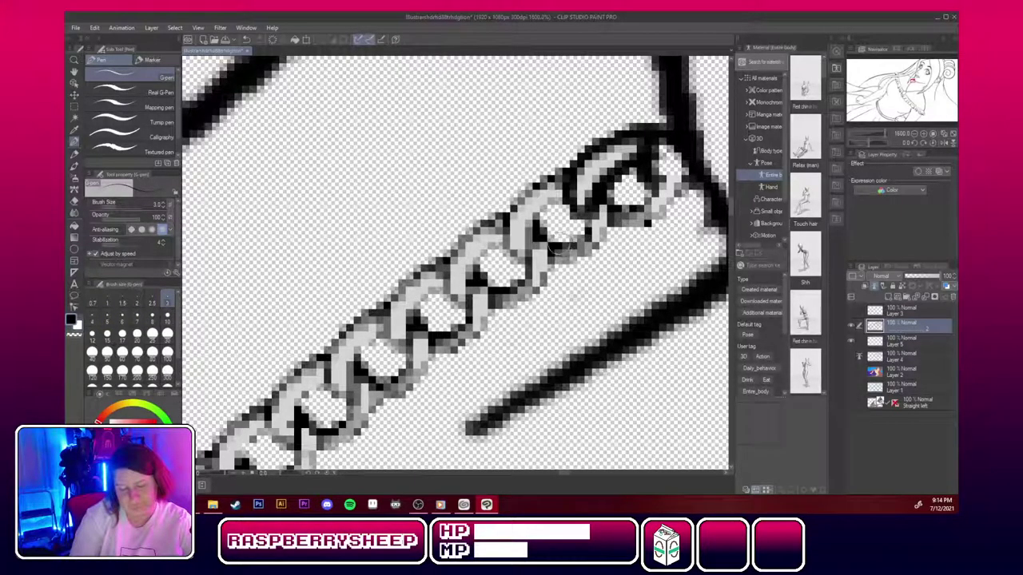
mouse_move(555, 244)
left_mouse_down()
mouse_move(591, 210)
mouse_move(570, 236)
mouse_move(580, 254)
mouse_move(563, 266)
left_mouse_up()
mouse_move(613, 216)
left_mouse_down()
mouse_move(575, 261)
mouse_move(687, 184)
mouse_move(639, 228)
mouse_move(629, 216)
mouse_move(643, 188)
mouse_move(632, 204)
left_mouse_up()
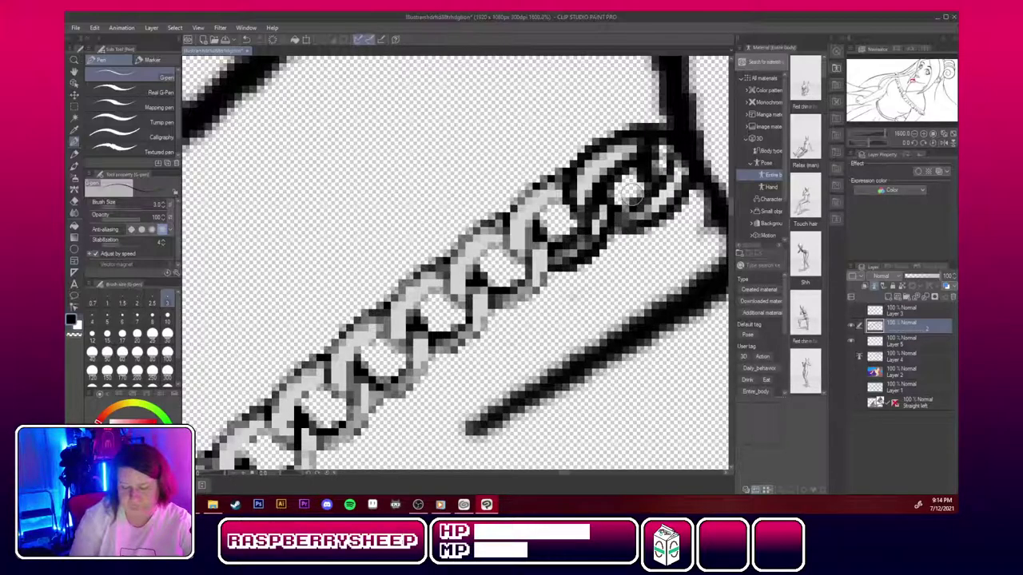
Lower the opacity of the chain layer, Layer 5, to roughly half and reselect the line-art layer above it.
left_click(923, 342)
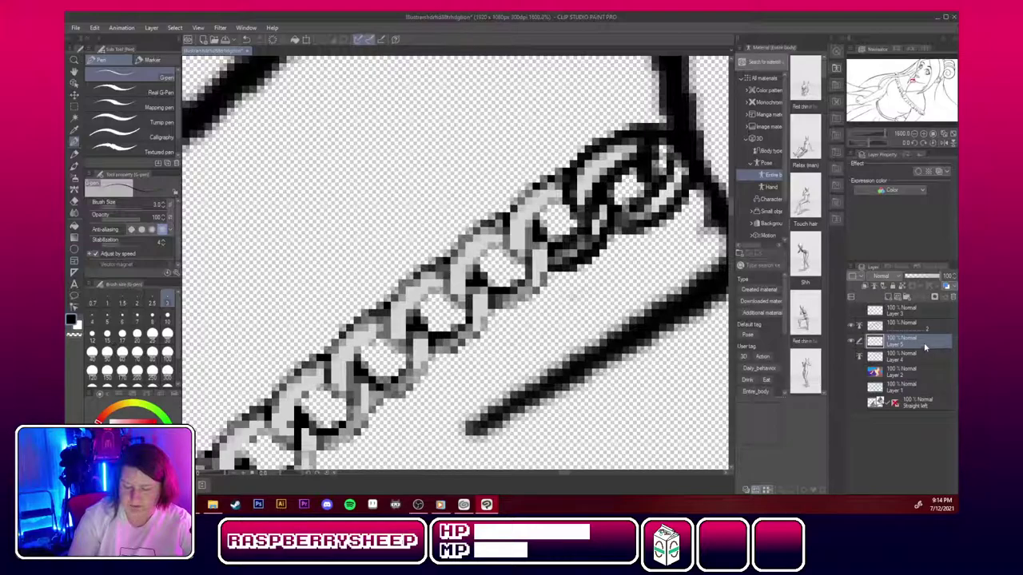
left_click(925, 278)
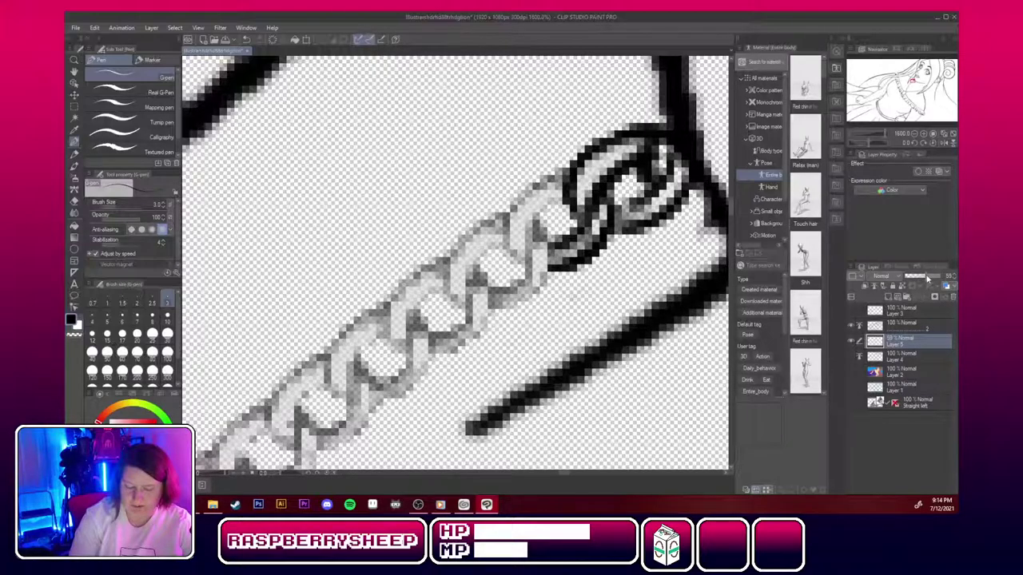
left_click(913, 324)
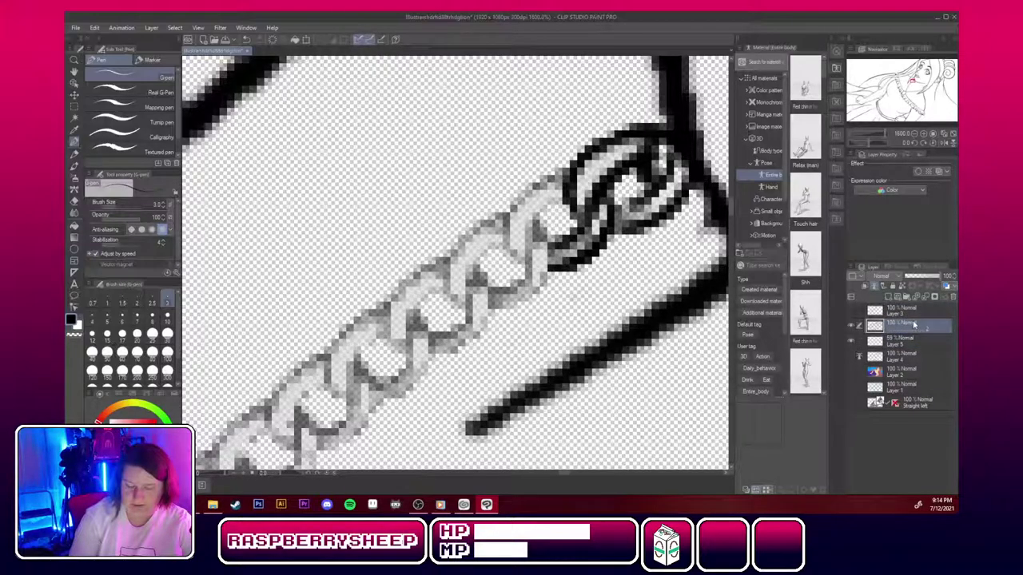
Trace the second through fourth links of the faded chain on the line-art layer and touch up the end link's lower edge.
mouse_move(531, 242)
left_mouse_down()
mouse_move(541, 213)
mouse_move(574, 192)
left_mouse_up()
mouse_move(572, 170)
left_mouse_down()
mouse_move(508, 255)
mouse_move(510, 264)
mouse_move(572, 186)
mouse_move(565, 180)
mouse_move(532, 233)
mouse_move(546, 231)
mouse_move(510, 280)
mouse_move(538, 232)
mouse_move(554, 240)
mouse_move(526, 264)
mouse_move(542, 276)
mouse_move(494, 316)
mouse_move(490, 239)
mouse_move(466, 280)
mouse_move(466, 308)
mouse_move(454, 232)
mouse_move(442, 276)
mouse_move(504, 227)
mouse_move(466, 308)
mouse_move(447, 326)
mouse_move(464, 289)
mouse_move(450, 328)
mouse_move(434, 334)
mouse_move(478, 280)
mouse_move(466, 343)
mouse_move(453, 332)
mouse_move(464, 334)
mouse_move(478, 276)
mouse_move(434, 339)
mouse_move(390, 314)
mouse_move(442, 264)
mouse_move(382, 324)
mouse_move(416, 352)
mouse_move(414, 316)
mouse_move(396, 354)
left_mouse_up()
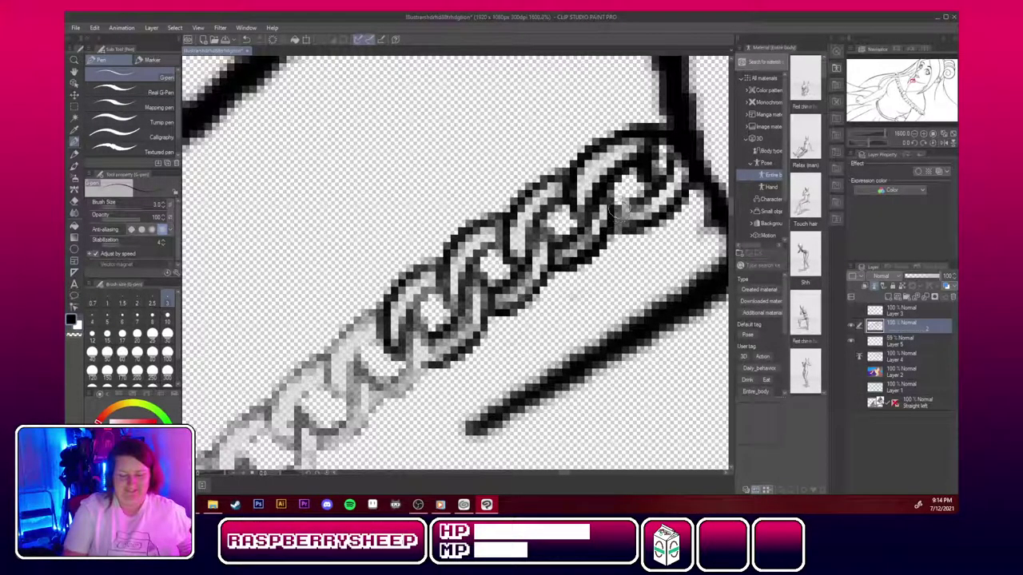
left_click_drag(654, 224, 646, 225)
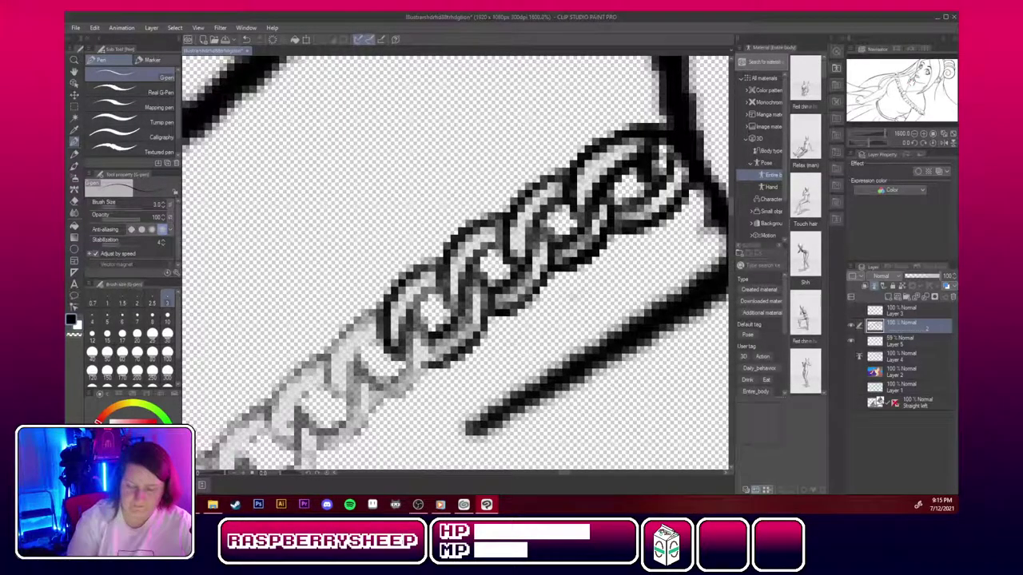
Finish the fourth link's inner opening and ink the upper loop of the fifth link down the strand.
left_click_drag(912, 80, 912, 82)
mouse_move(496, 196)
left_mouse_down()
mouse_move(518, 190)
mouse_move(527, 164)
mouse_move(529, 200)
left_mouse_up()
mouse_move(558, 156)
left_mouse_down()
mouse_move(511, 224)
mouse_move(490, 233)
left_mouse_up()
mouse_move(503, 149)
left_mouse_down()
mouse_move(484, 164)
mouse_move(467, 197)
left_mouse_up()
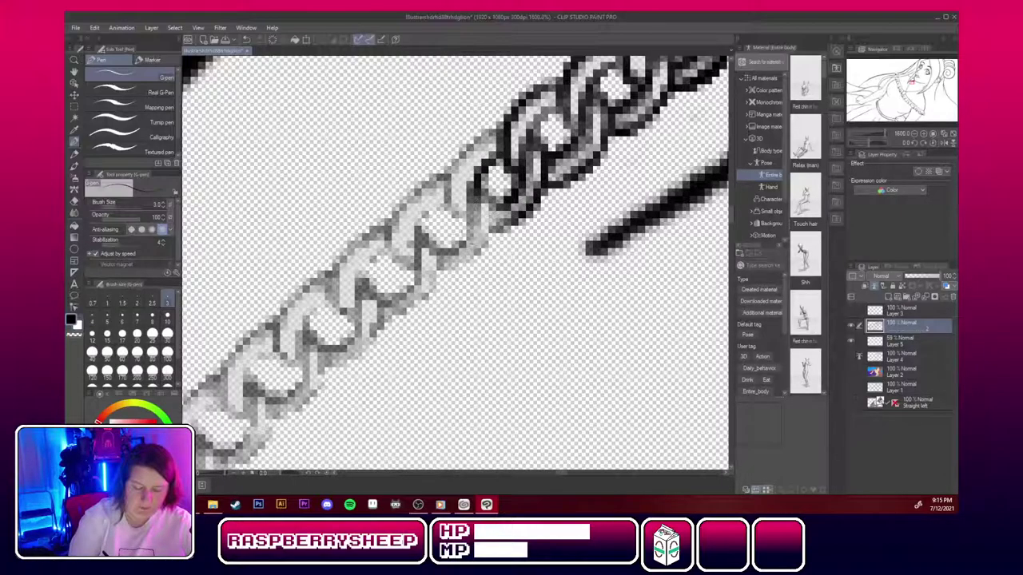
left_click_drag(459, 239, 433, 254)
mouse_move(489, 189)
left_mouse_down()
mouse_move(441, 255)
mouse_move(464, 232)
left_mouse_up()
left_click_drag(478, 168, 441, 236)
mouse_move(494, 129)
left_mouse_down()
mouse_move(442, 216)
mouse_move(460, 155)
mouse_move(455, 173)
left_mouse_up()
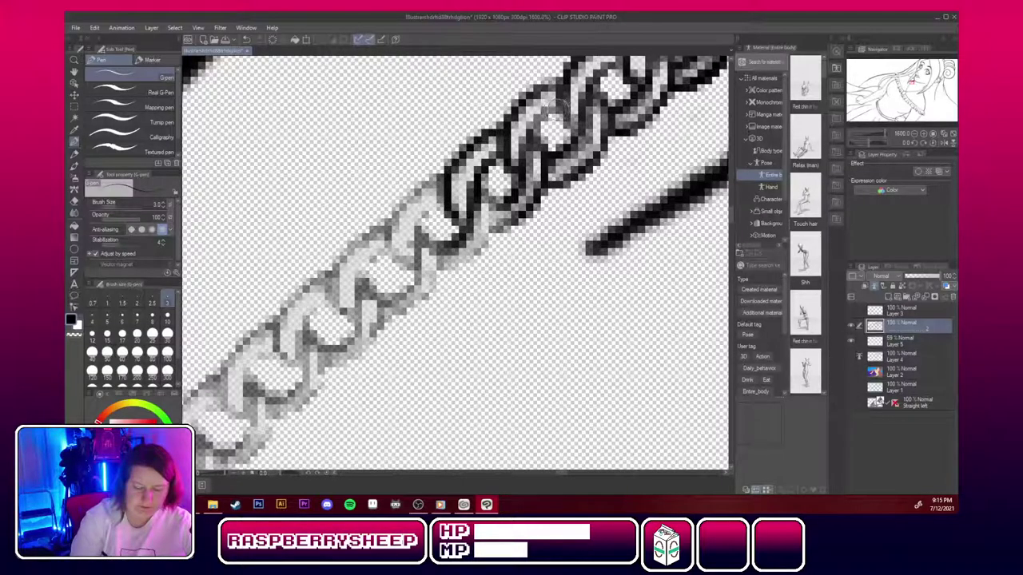
Darken the fourth link's opening and ink the lower edge of the fifth link.
left_click_drag(555, 109, 529, 140)
mouse_move(504, 191)
left_mouse_down()
mouse_move(479, 209)
mouse_move(478, 254)
left_mouse_up()
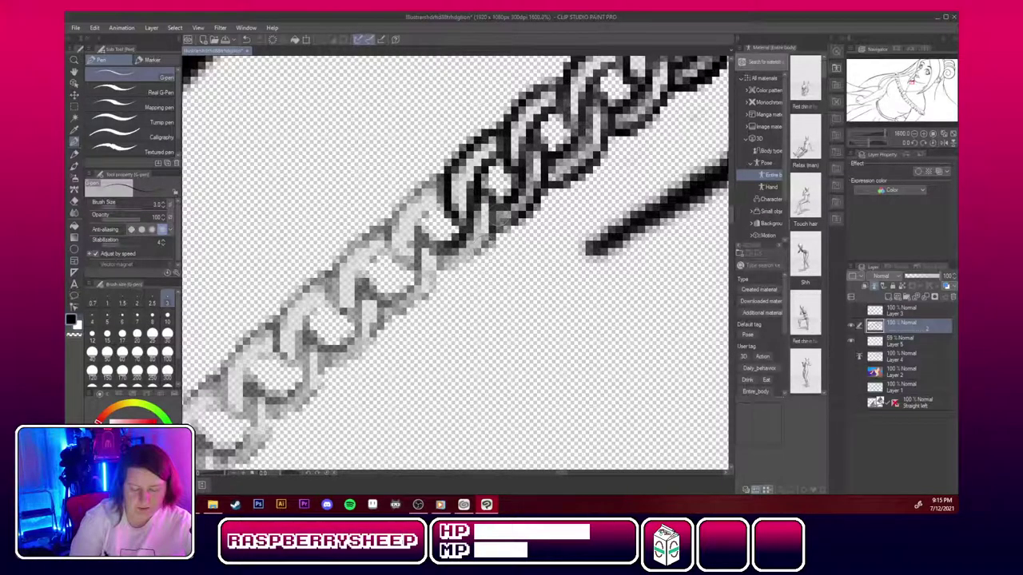
left_click_drag(508, 221, 463, 271)
left_click_drag(488, 237, 427, 281)
left_click_drag(499, 216, 424, 268)
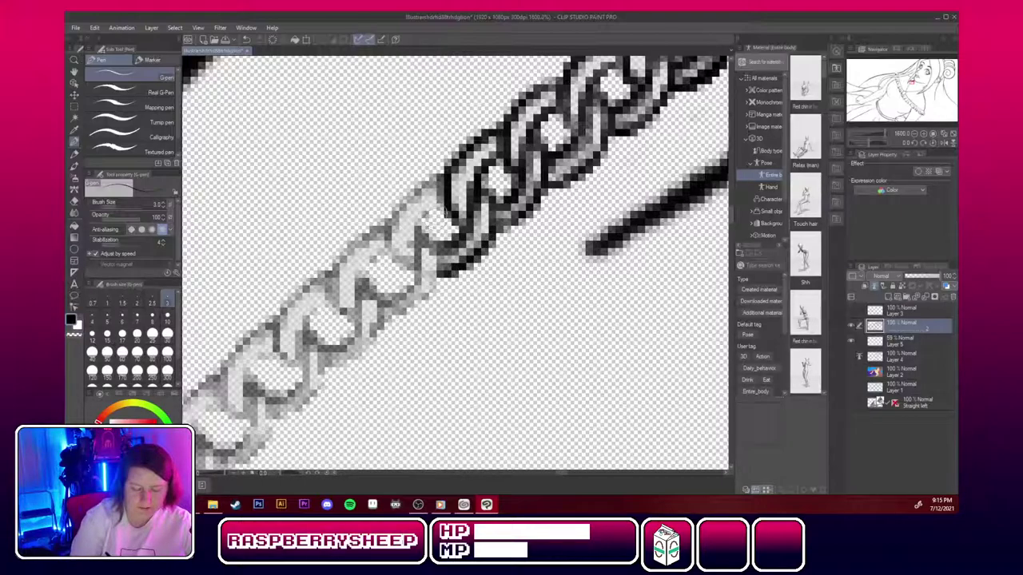
Ink the outer and inner contours of the sixth link's upper loop.
mouse_move(440, 195)
left_mouse_down()
mouse_move(408, 252)
mouse_move(451, 210)
mouse_move(389, 225)
left_mouse_up()
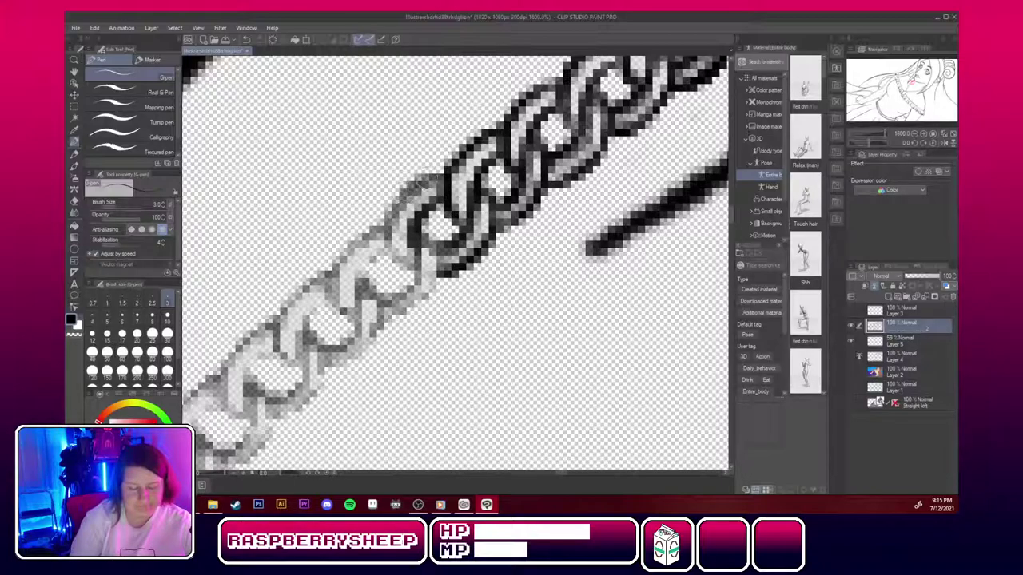
left_click_drag(446, 176, 388, 238)
left_click_drag(416, 189, 384, 235)
mouse_move(410, 209)
left_mouse_down()
mouse_move(385, 275)
mouse_move(400, 281)
mouse_move(386, 272)
left_mouse_up()
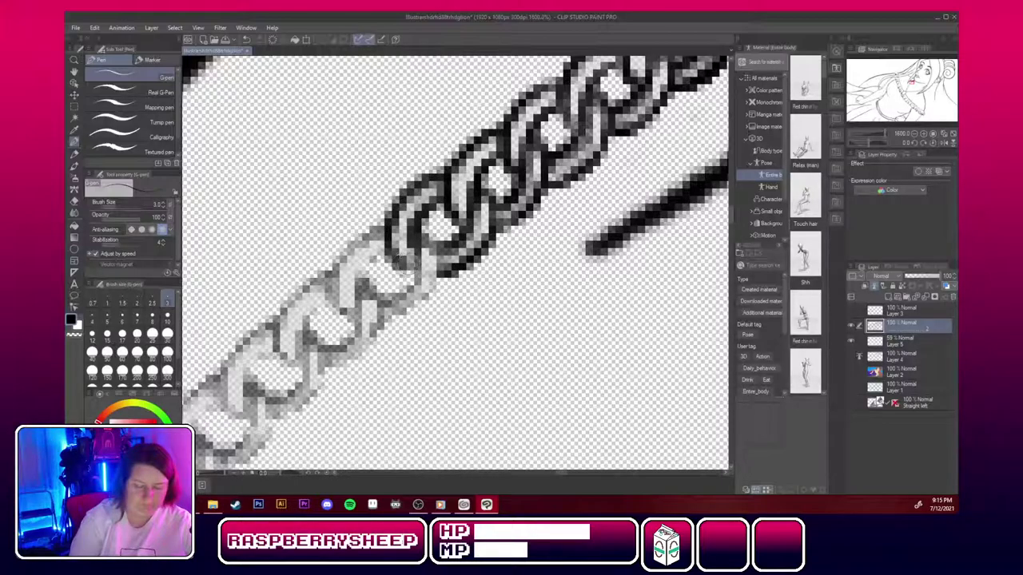
Ink the opening and lower edge of the sixth link where it passes into the seventh.
left_click_drag(404, 192, 374, 314)
mouse_move(422, 240)
left_mouse_down()
mouse_move(387, 310)
mouse_move(377, 303)
left_mouse_up()
left_click_drag(406, 262, 392, 284)
mouse_move(442, 229)
left_mouse_down()
mouse_move(420, 257)
mouse_move(414, 304)
mouse_move(391, 323)
left_mouse_up()
left_click_drag(437, 283, 379, 331)
left_click_drag(444, 263, 387, 313)
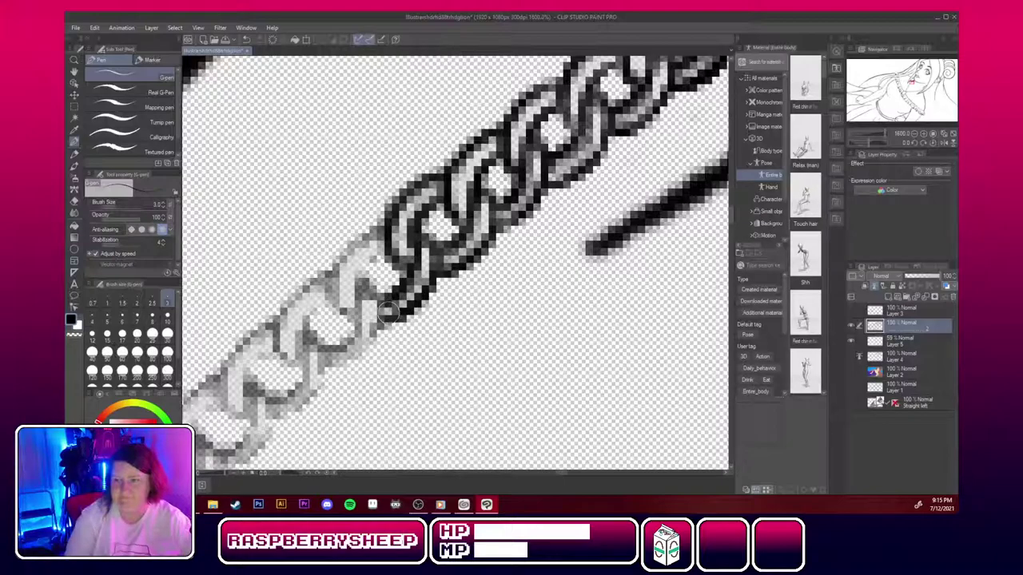
Trace the whole seventh link, covering its upper loop, inner contour and lower edge.
left_click_drag(387, 312, 382, 320)
mouse_move(352, 307)
left_mouse_down()
mouse_move(388, 259)
mouse_move(349, 312)
mouse_move(329, 279)
mouse_move(364, 237)
mouse_move(385, 232)
left_mouse_up()
left_click_drag(357, 294, 342, 334)
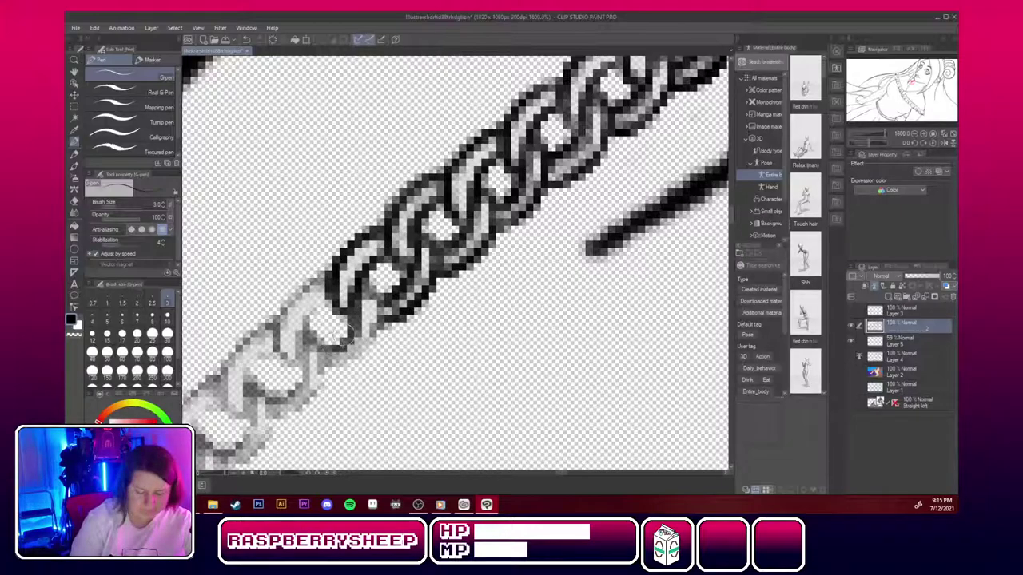
mouse_move(360, 286)
left_mouse_down()
mouse_move(383, 325)
mouse_move(383, 307)
mouse_move(351, 363)
mouse_move(390, 300)
left_mouse_up()
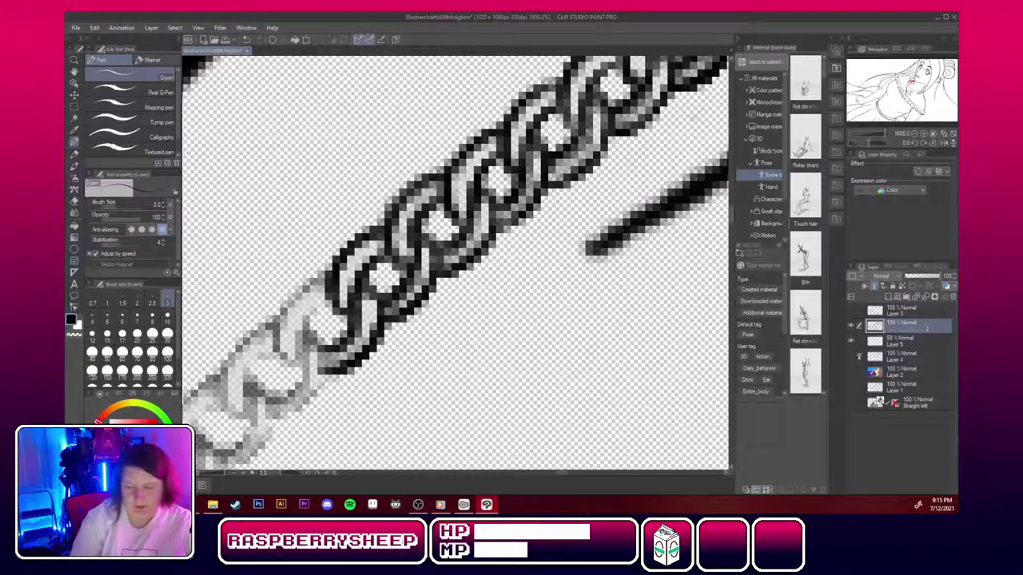
Outline the eighth link and the inner and lower contours of the ninth link farther down the strand.
left_click_drag(909, 90, 911, 83)
mouse_move(513, 112)
left_mouse_down()
mouse_move(466, 214)
mouse_move(511, 120)
mouse_move(481, 188)
left_mouse_up()
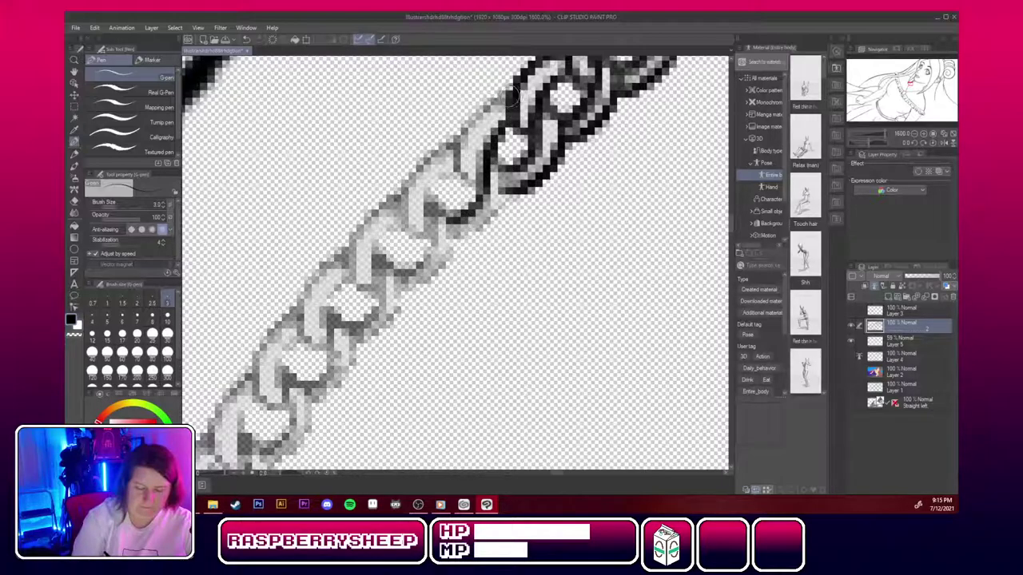
left_click_drag(511, 94, 465, 170)
mouse_move(489, 118)
left_mouse_down()
mouse_move(477, 188)
mouse_move(427, 215)
mouse_move(430, 246)
mouse_move(503, 195)
left_mouse_up()
mouse_move(503, 158)
left_mouse_down()
mouse_move(485, 221)
mouse_move(404, 273)
left_mouse_up()
left_click_drag(453, 190, 426, 278)
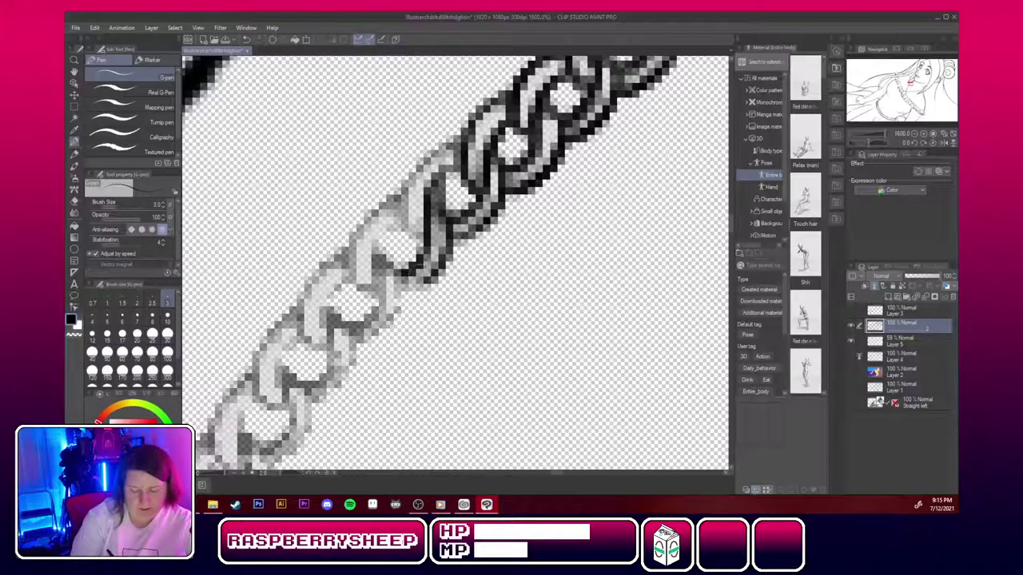
mouse_move(448, 209)
left_mouse_down()
mouse_move(429, 277)
mouse_move(395, 305)
left_mouse_up()
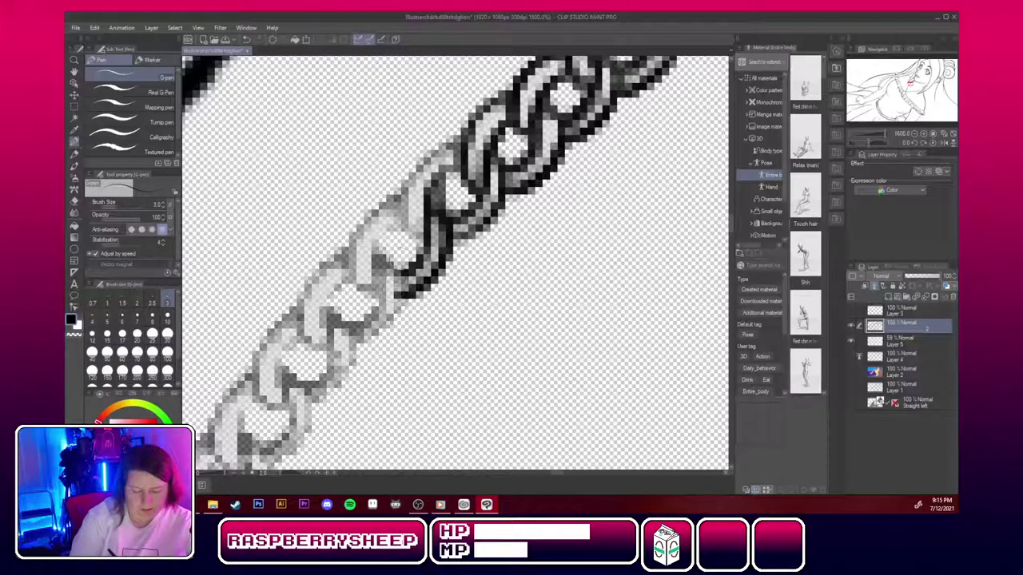
Ink the upper loops of the ninth and tenth links.
left_click_drag(424, 190, 400, 251)
mouse_move(428, 165)
left_mouse_down()
mouse_move(396, 240)
mouse_move(441, 145)
mouse_move(413, 184)
left_mouse_up()
left_click_drag(397, 223, 369, 297)
left_click_drag(408, 200, 346, 252)
left_click_drag(365, 209, 361, 305)
left_click_drag(352, 266, 343, 281)
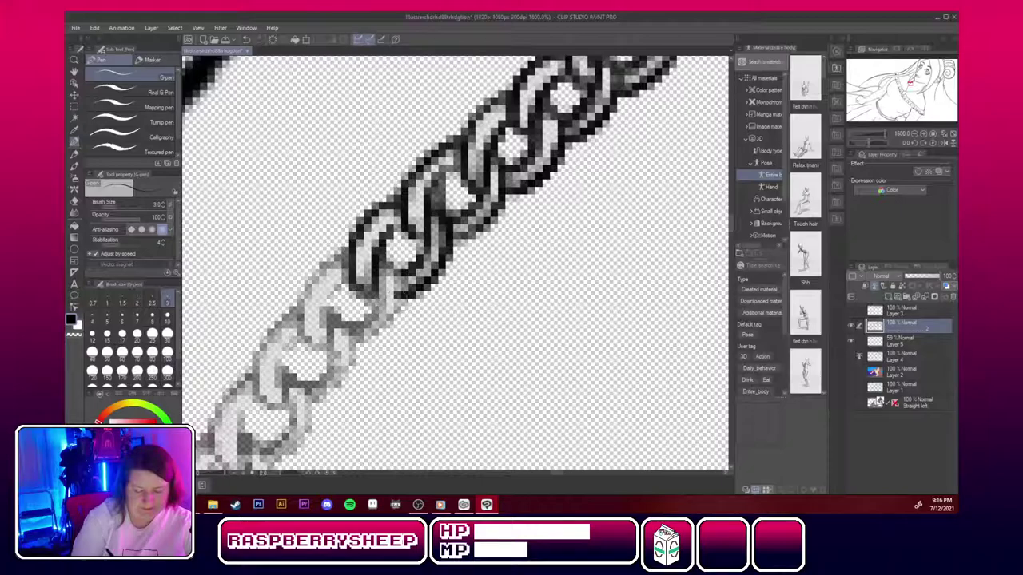
Ink the tenth link's lower edge and trace the full outline of the eleventh link.
mouse_move(392, 260)
left_mouse_down()
mouse_move(395, 292)
mouse_move(374, 331)
left_mouse_up()
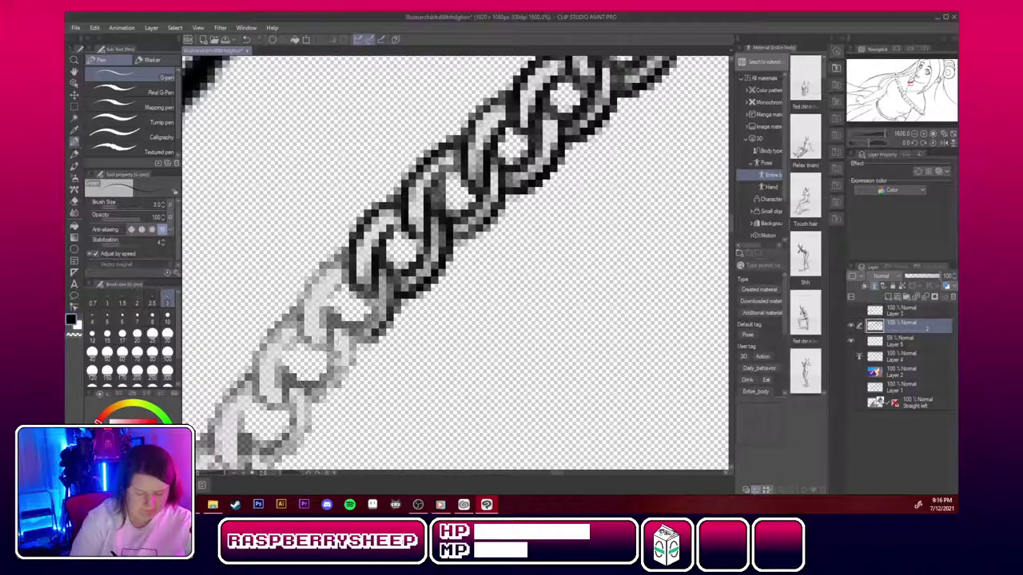
mouse_move(372, 290)
left_mouse_down()
mouse_move(351, 329)
mouse_move(366, 315)
left_mouse_up()
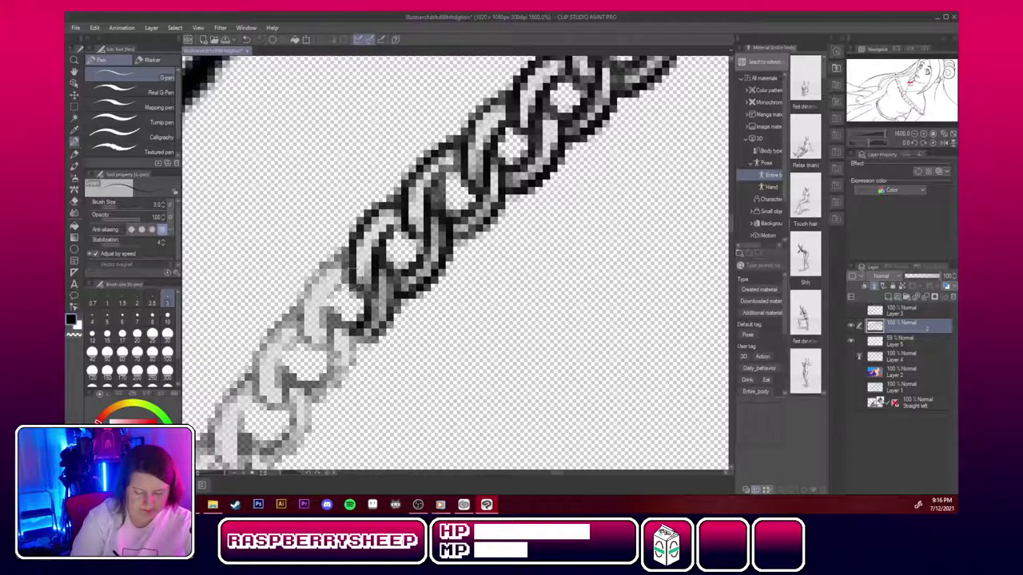
mouse_move(351, 272)
left_mouse_down()
mouse_move(314, 336)
mouse_move(315, 369)
mouse_move(297, 393)
left_mouse_up()
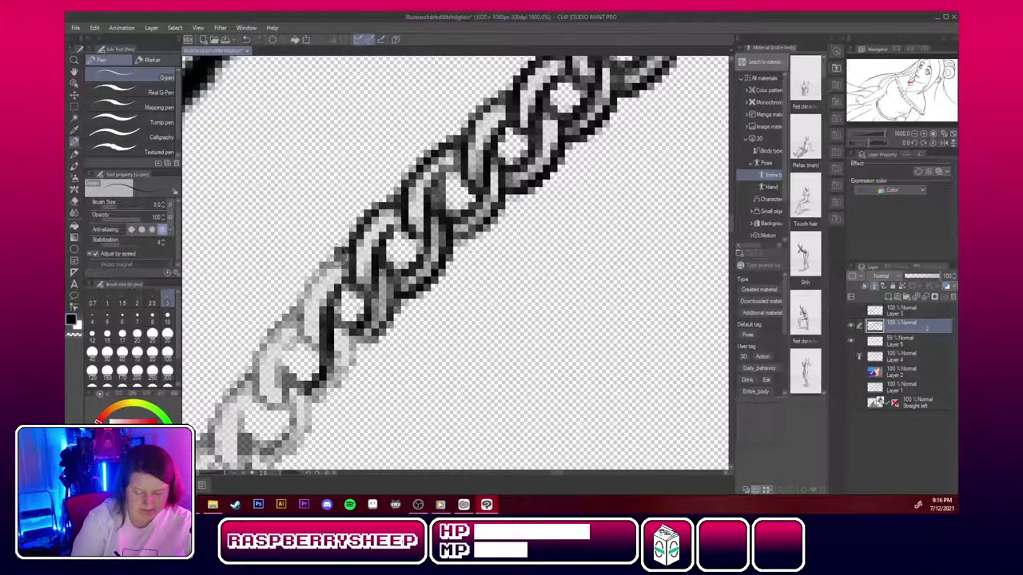
mouse_move(340, 255)
left_mouse_down()
mouse_move(299, 331)
mouse_move(301, 363)
left_mouse_up()
mouse_move(362, 309)
left_mouse_down()
mouse_move(335, 345)
mouse_move(314, 419)
left_mouse_up()
Ink the outer and inner contours of the twelfth link's upper loop.
left_click_drag(907, 92, 909, 84)
left_click_drag(511, 319, 451, 196)
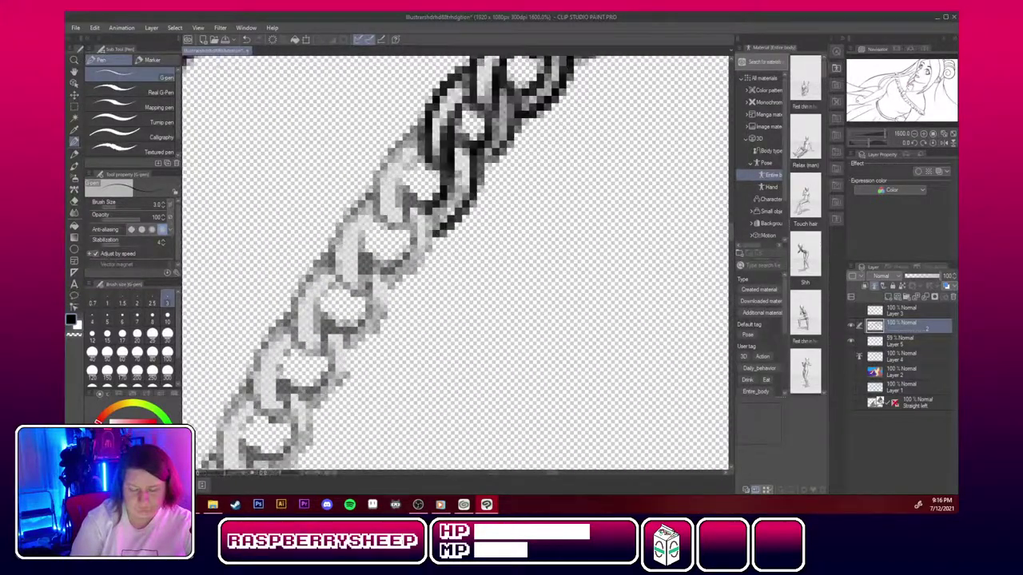
mouse_move(425, 136)
left_mouse_down()
mouse_move(382, 183)
mouse_move(371, 213)
left_mouse_up()
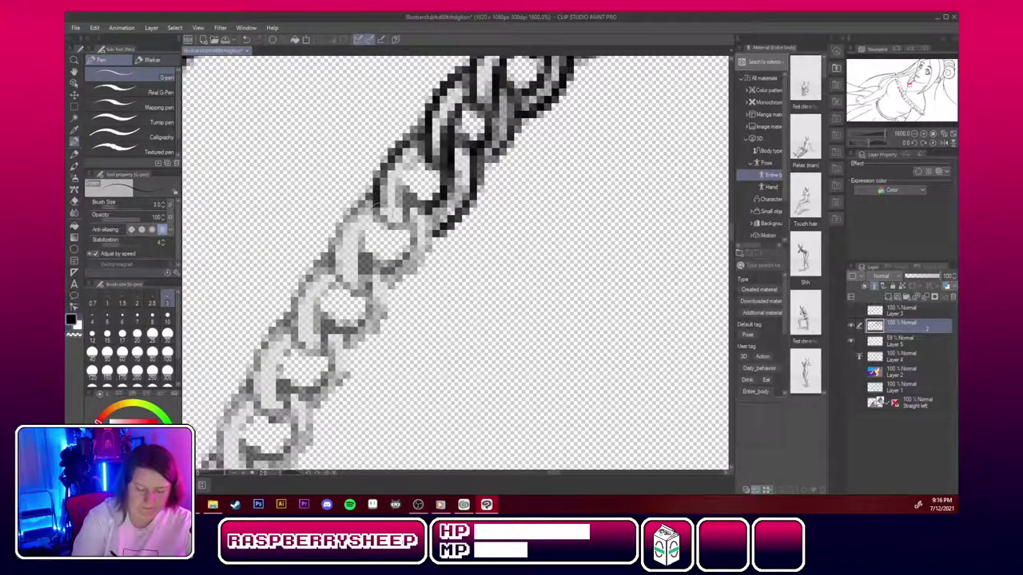
left_click_drag(400, 167, 374, 236)
left_click_drag(433, 144, 394, 224)
left_click_drag(419, 169, 398, 237)
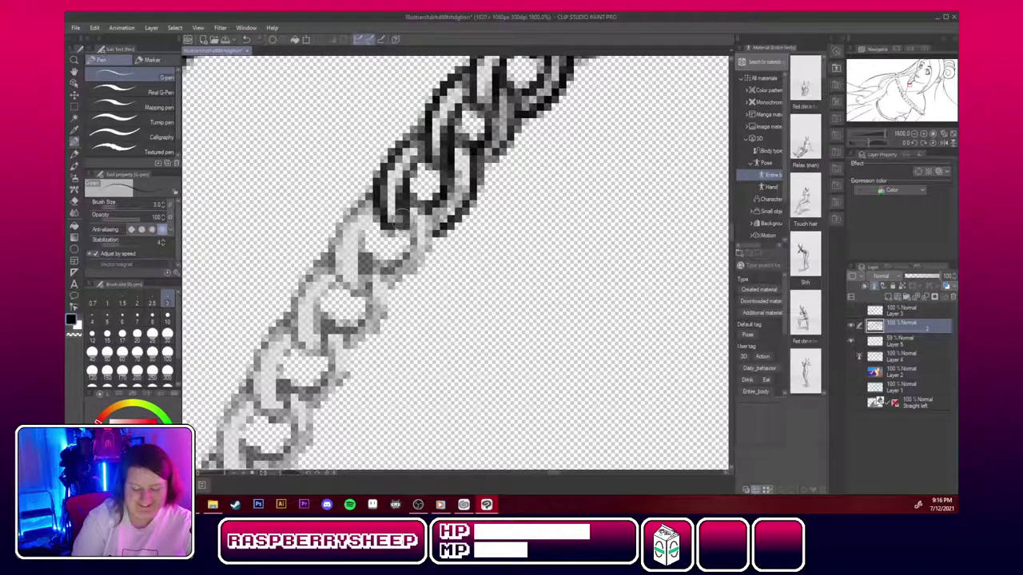
Ink the twelfth link's lower edge along with the inner and lower contours of the thirteenth link.
mouse_move(408, 224)
left_mouse_down()
mouse_move(381, 270)
mouse_move(392, 262)
left_mouse_up()
mouse_move(416, 190)
left_mouse_down()
mouse_move(419, 257)
mouse_move(382, 297)
left_mouse_up()
left_click_drag(438, 229, 393, 304)
mouse_move(432, 125)
left_mouse_down()
mouse_move(397, 152)
mouse_move(414, 140)
mouse_move(390, 260)
mouse_move(380, 211)
mouse_move(363, 265)
mouse_move(366, 299)
mouse_move(341, 327)
mouse_move(369, 280)
left_mouse_up()
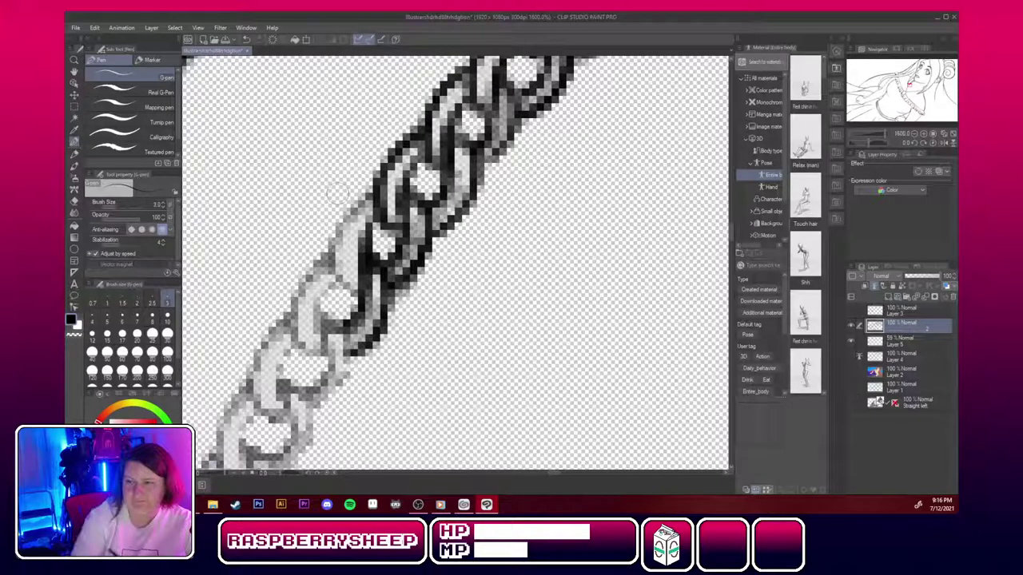
Close the thirteenth link's outer outline and ink the upper loop of the fourteenth link.
mouse_move(377, 199)
left_mouse_down()
mouse_move(342, 240)
mouse_move(336, 280)
left_mouse_up()
mouse_move(356, 232)
left_mouse_down()
mouse_move(357, 297)
mouse_move(343, 233)
mouse_move(336, 244)
mouse_move(374, 194)
left_mouse_up()
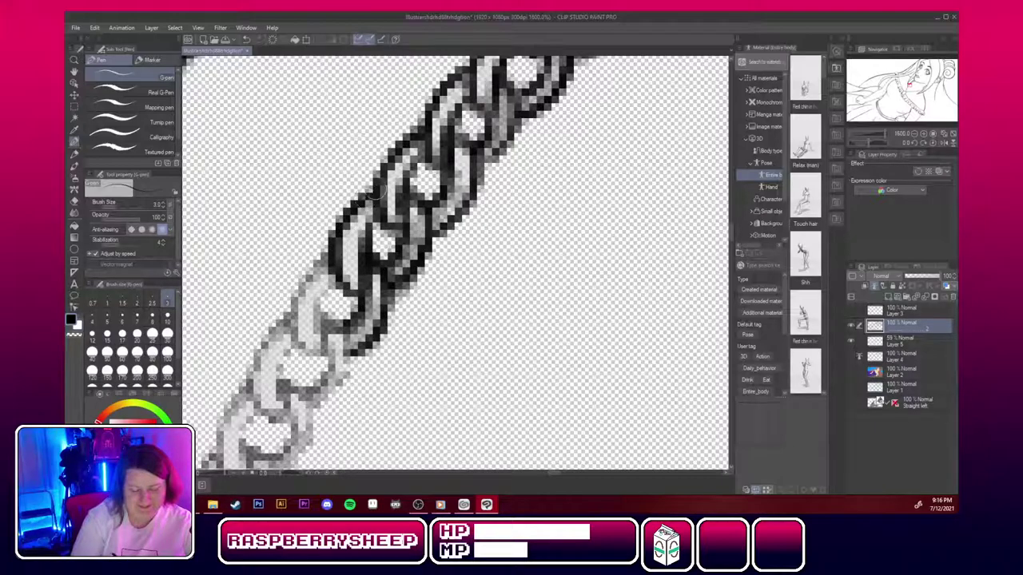
left_click_drag(339, 282, 318, 349)
mouse_move(335, 304)
left_mouse_down()
mouse_move(324, 368)
mouse_move(324, 318)
mouse_move(340, 275)
mouse_move(325, 271)
mouse_move(329, 255)
mouse_move(313, 372)
left_mouse_up()
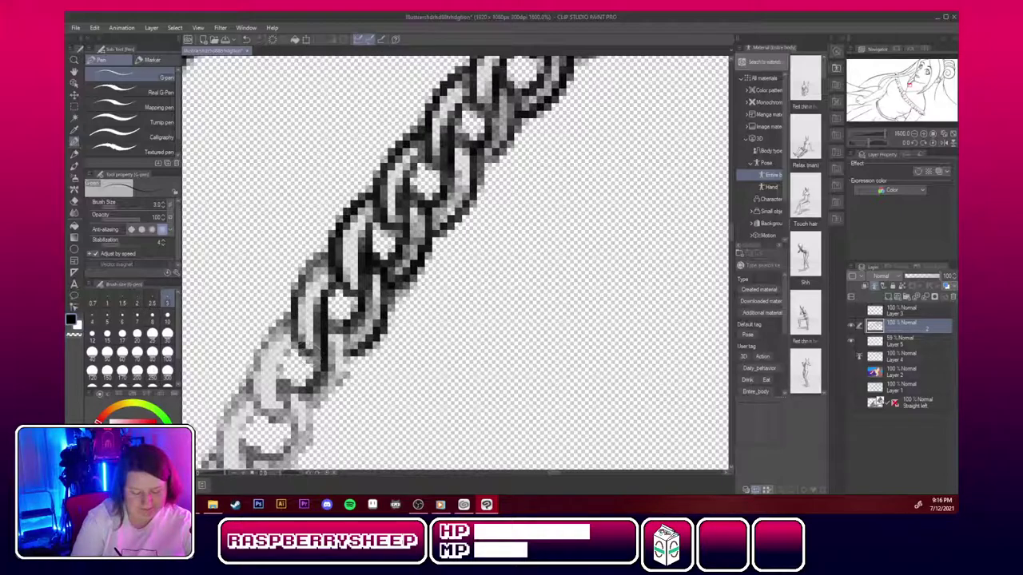
left_click_drag(288, 335, 331, 255)
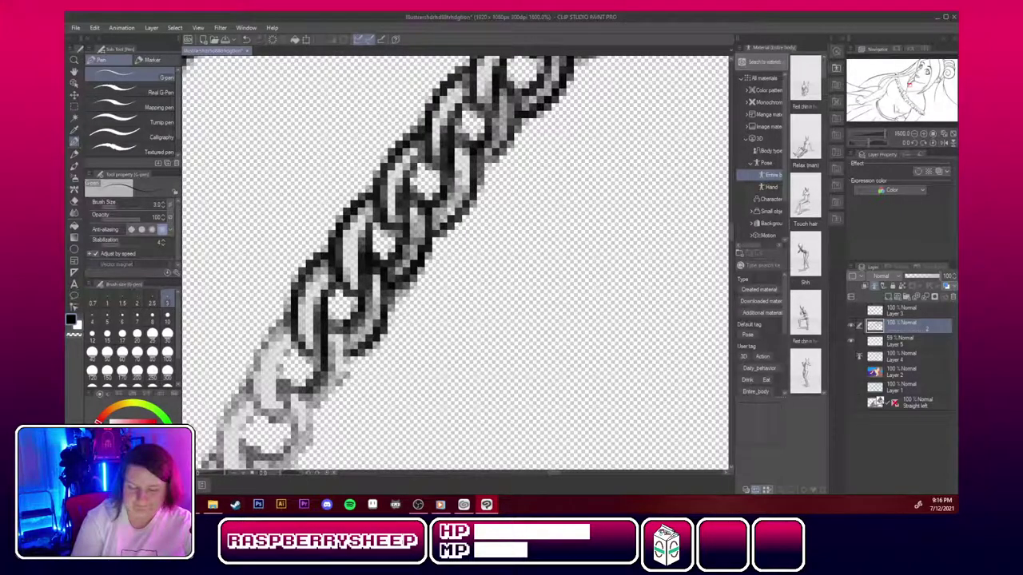
Ink the fifteenth link's lower right side and the outer and inner contours of its left loop.
scroll(724, 243, "down", 3)
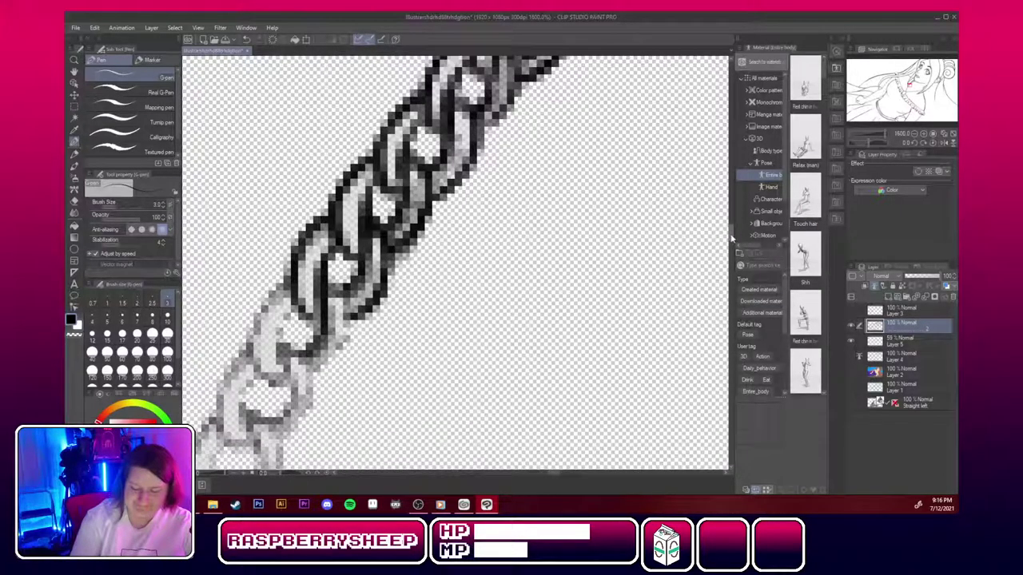
scroll(547, 474, "left", 3)
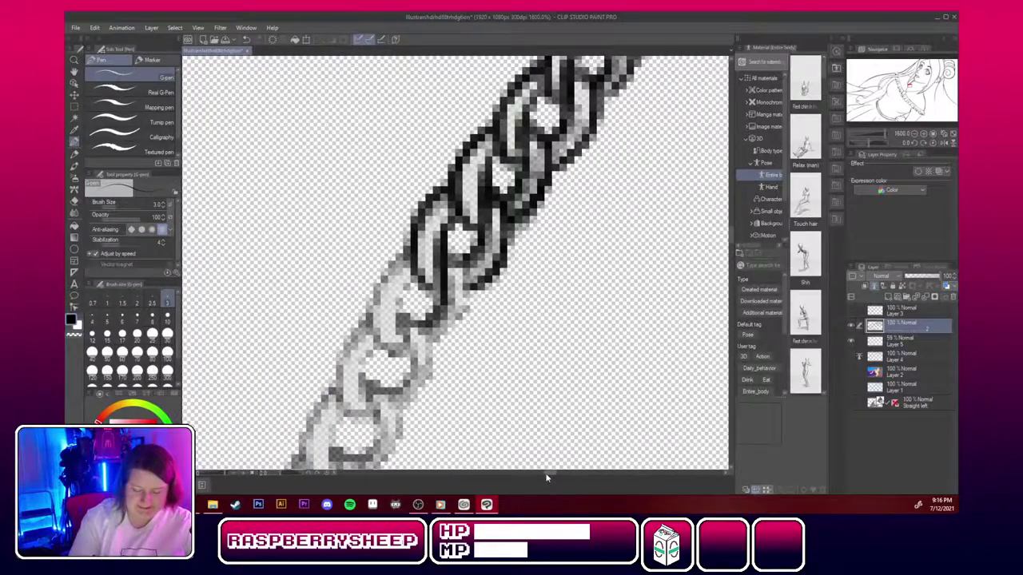
mouse_move(448, 240)
left_mouse_down()
mouse_move(459, 265)
mouse_move(451, 257)
mouse_move(462, 305)
mouse_move(435, 343)
mouse_move(439, 274)
mouse_move(427, 320)
mouse_move(432, 310)
mouse_move(413, 291)
mouse_move(393, 335)
mouse_move(401, 304)
mouse_move(404, 356)
mouse_move(400, 331)
mouse_move(406, 343)
mouse_move(390, 393)
left_mouse_up()
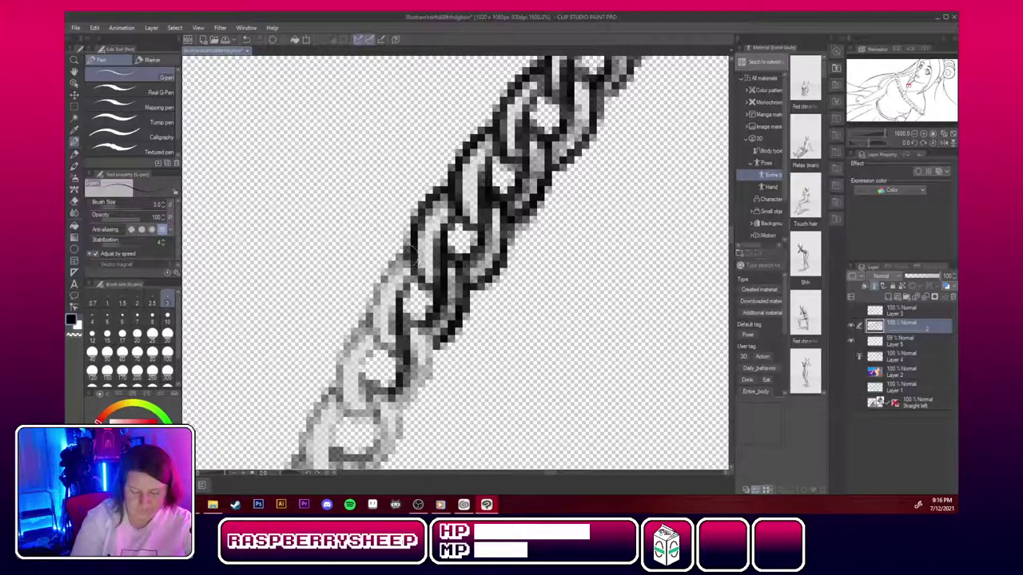
mouse_move(410, 254)
left_mouse_down()
mouse_move(370, 320)
mouse_move(400, 368)
mouse_move(409, 253)
left_mouse_up()
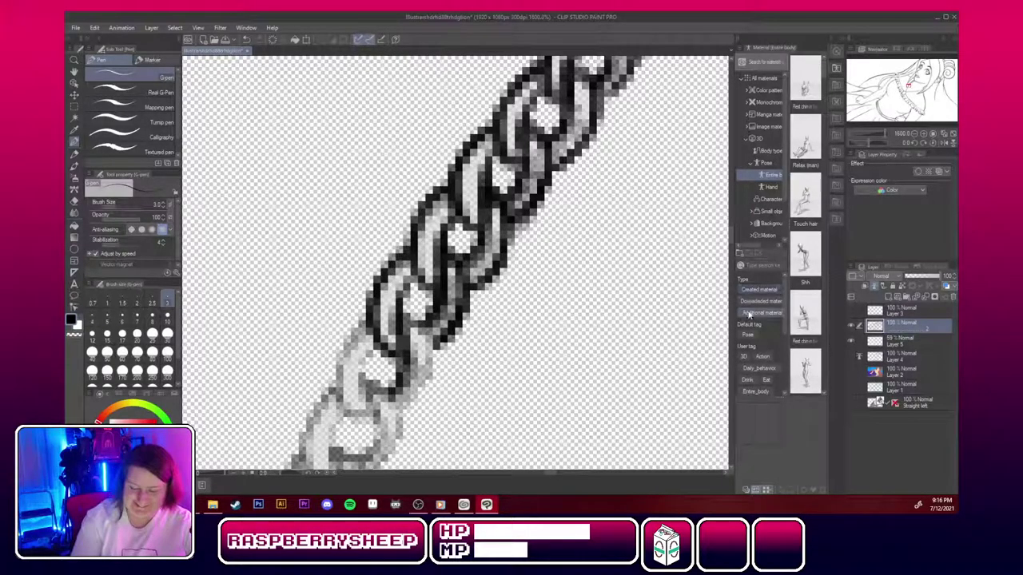
Ink the outer and inner contours of the sixteenth link's right side and trace its left loop.
left_click_drag(732, 232, 732, 239)
scroll(732, 242, "down", 1)
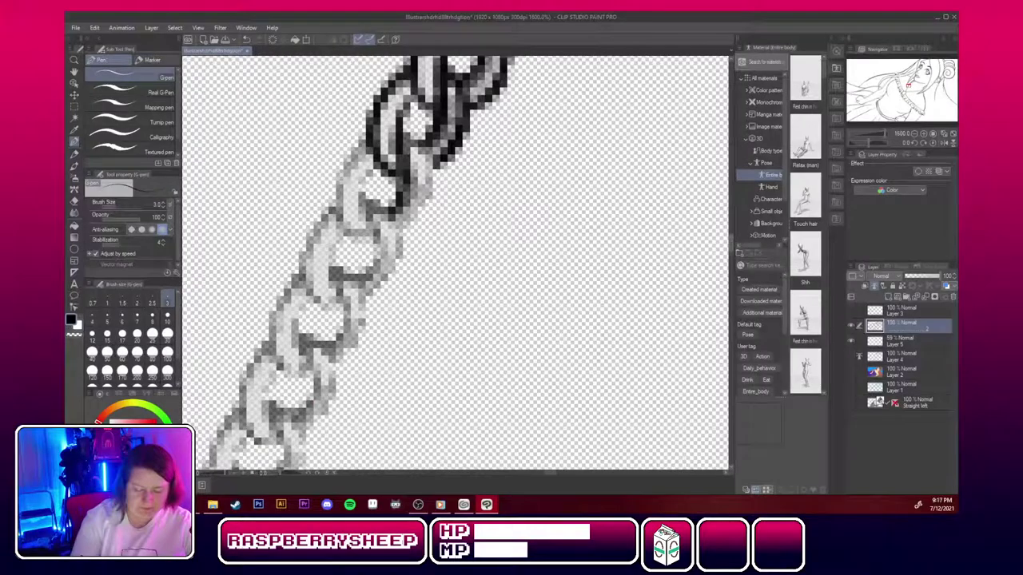
left_click_drag(549, 473, 547, 475)
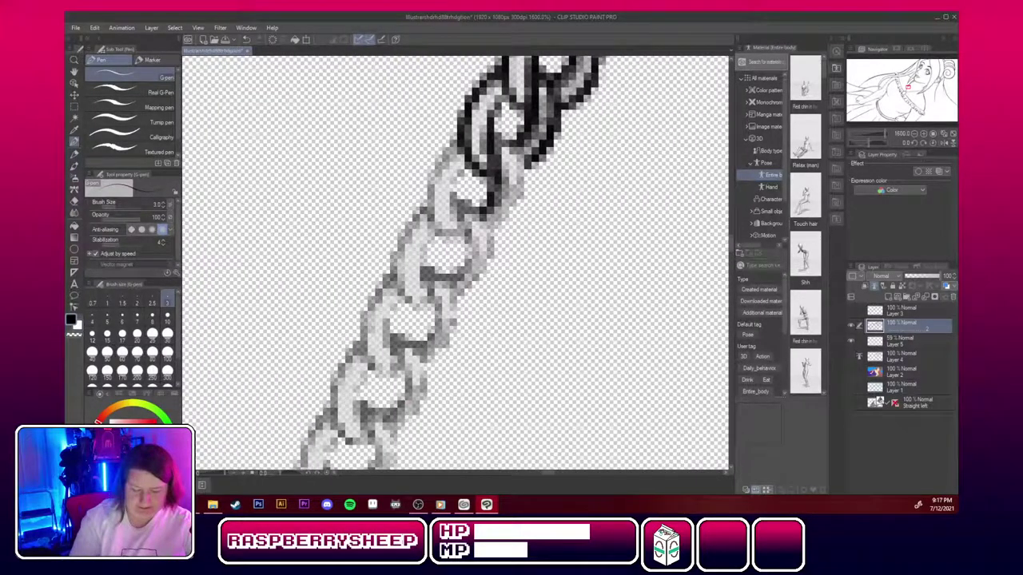
mouse_move(484, 231)
left_mouse_down()
mouse_move(510, 212)
mouse_move(525, 158)
mouse_move(513, 209)
left_mouse_up()
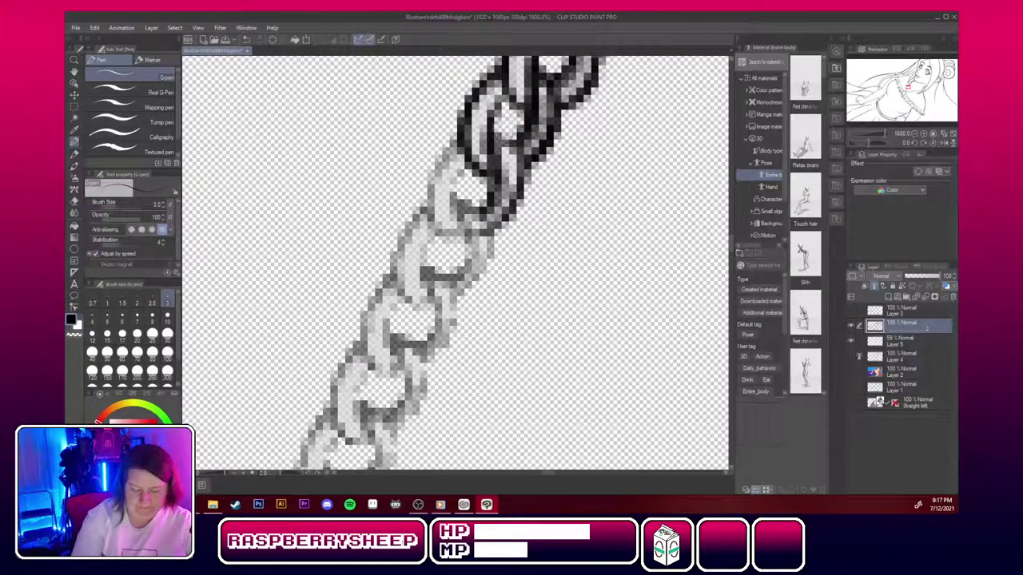
left_click_drag(506, 133, 518, 187)
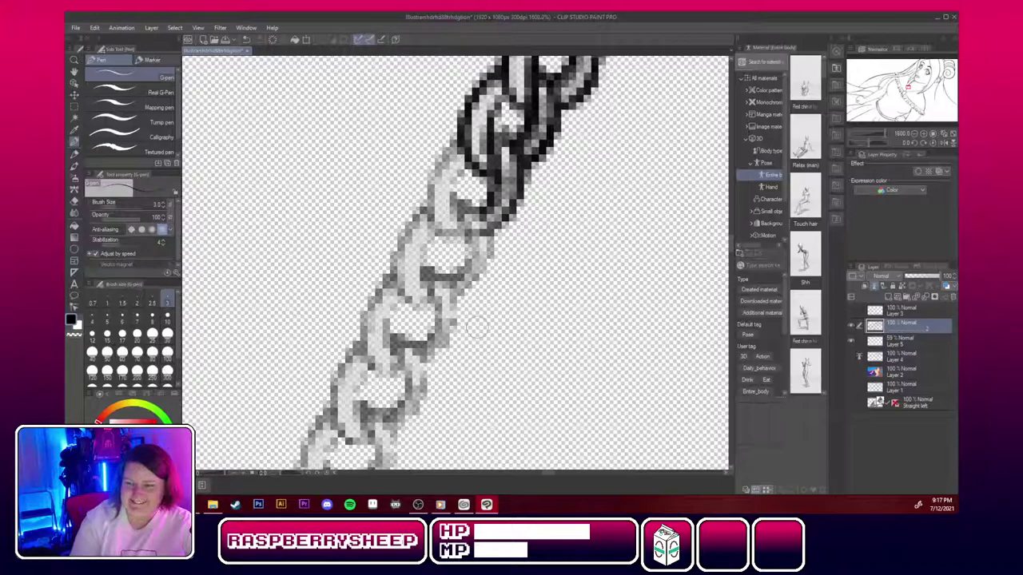
mouse_move(458, 144)
left_mouse_down()
mouse_move(439, 188)
mouse_move(458, 147)
mouse_move(431, 174)
mouse_move(427, 210)
mouse_move(458, 217)
mouse_move(439, 233)
left_mouse_up()
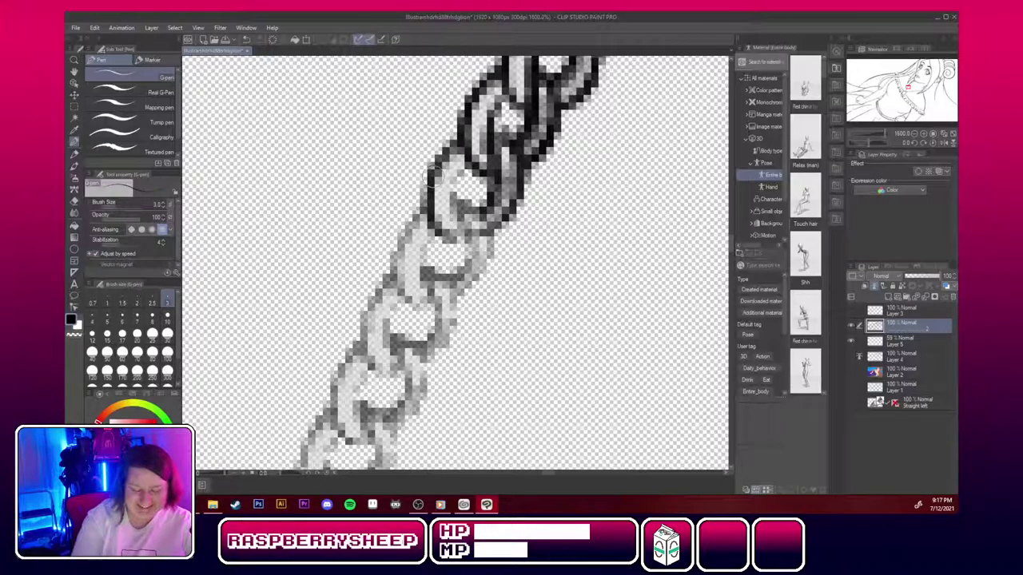
mouse_move(431, 179)
left_mouse_down()
mouse_move(449, 144)
mouse_move(443, 163)
mouse_move(464, 138)
mouse_move(458, 212)
left_mouse_up()
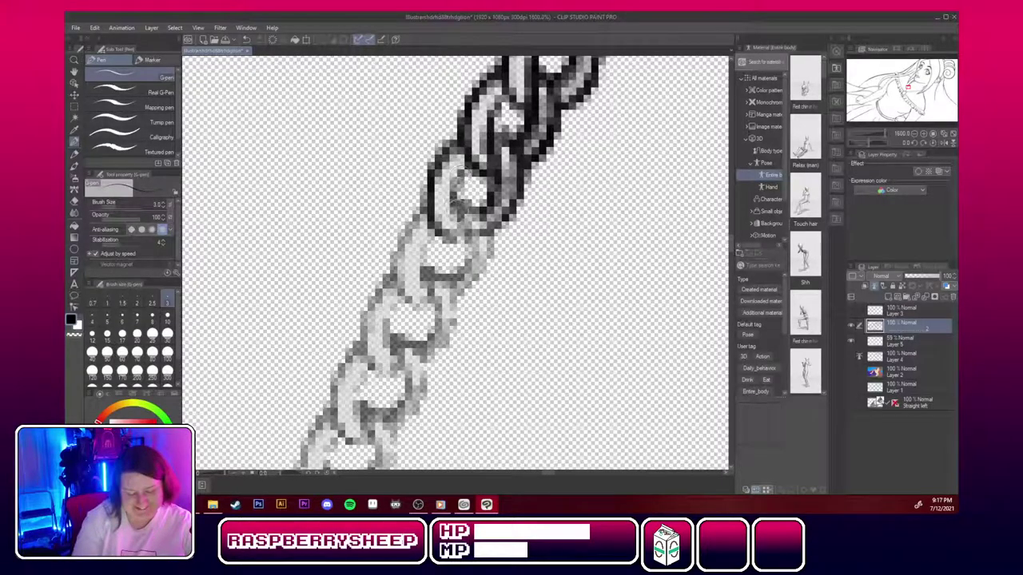
Trace the full outline of the seventeenth link and ink the outer right edge of the eighteenth link.
left_click_drag(465, 174, 449, 280)
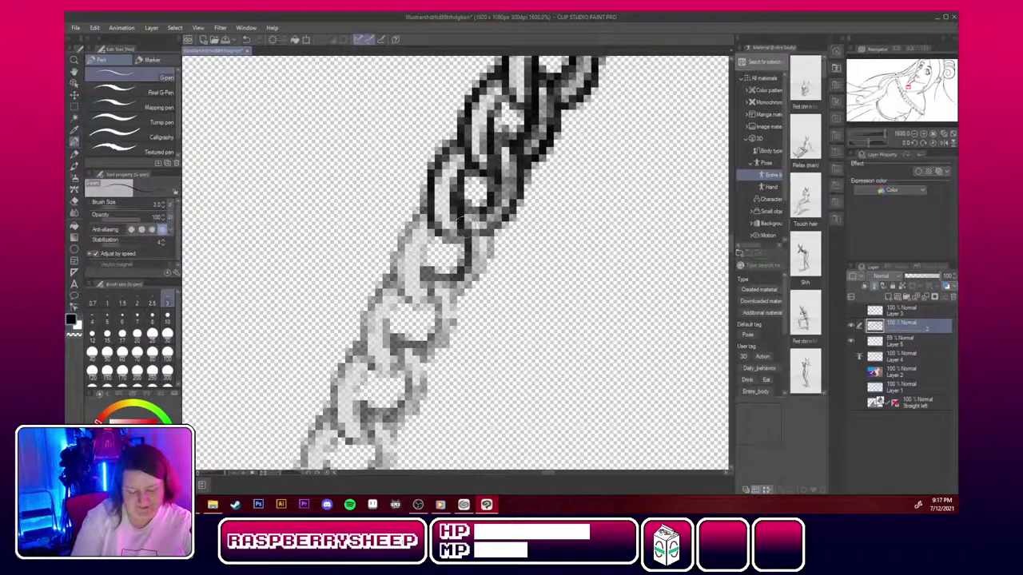
left_click_drag(474, 225, 460, 274)
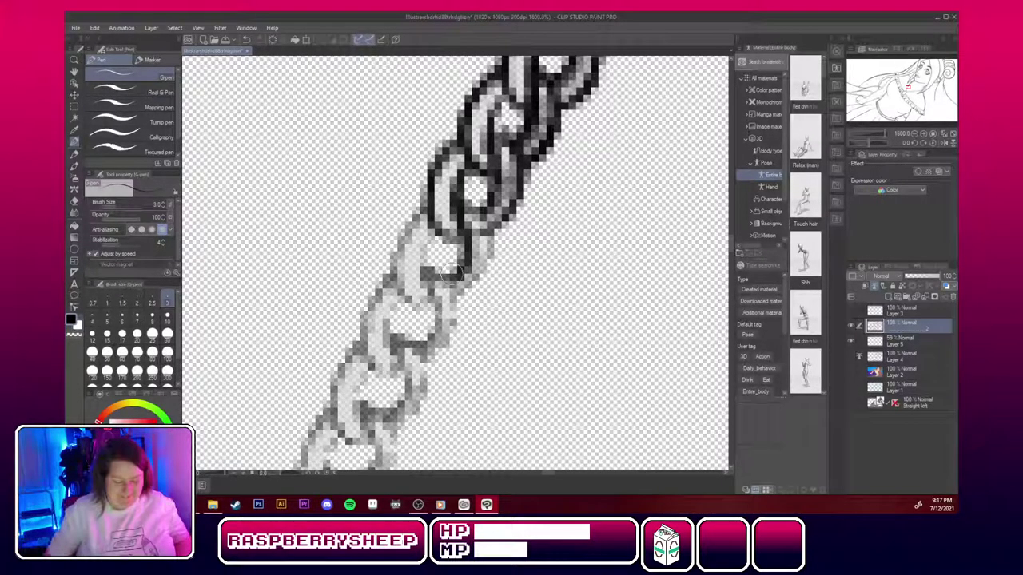
mouse_move(460, 286)
left_mouse_down()
mouse_move(482, 280)
mouse_move(485, 228)
mouse_move(485, 278)
mouse_move(487, 264)
left_mouse_up()
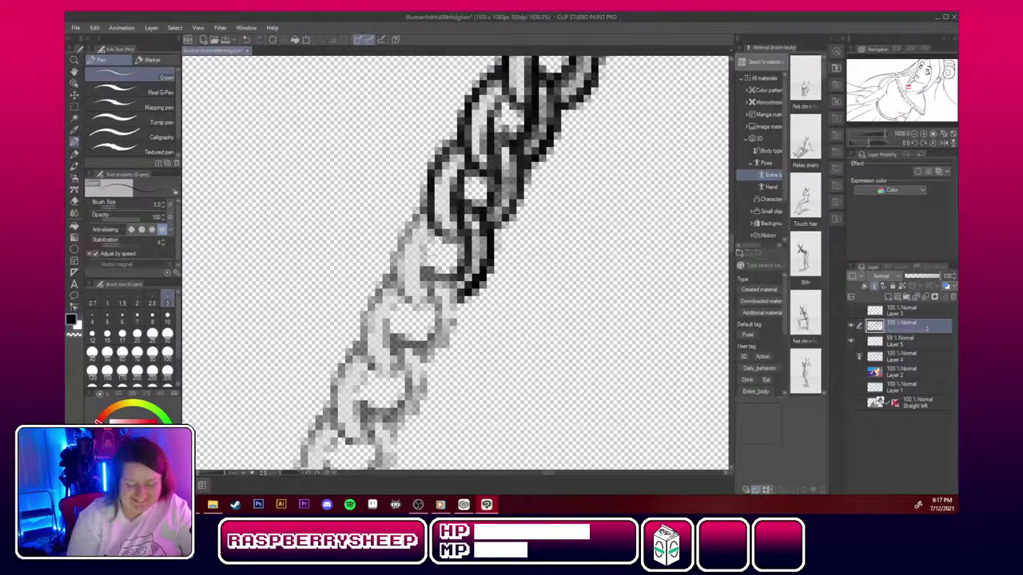
mouse_move(436, 228)
left_mouse_down()
mouse_move(417, 260)
mouse_move(425, 301)
left_mouse_up()
left_click_drag(419, 257, 425, 306)
mouse_move(434, 233)
left_mouse_down()
mouse_move(418, 257)
mouse_move(458, 276)
mouse_move(432, 358)
left_mouse_up()
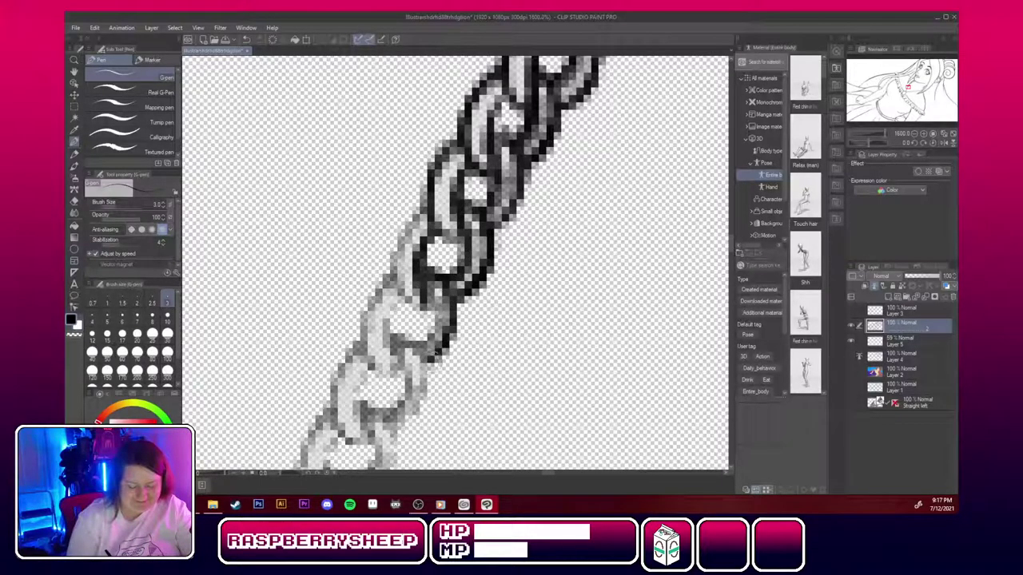
mouse_move(422, 205)
left_mouse_down()
mouse_move(385, 288)
mouse_move(387, 308)
mouse_move(431, 316)
left_mouse_up()
mouse_move(390, 273)
left_mouse_down()
mouse_move(428, 316)
mouse_move(395, 321)
mouse_move(386, 363)
left_mouse_up()
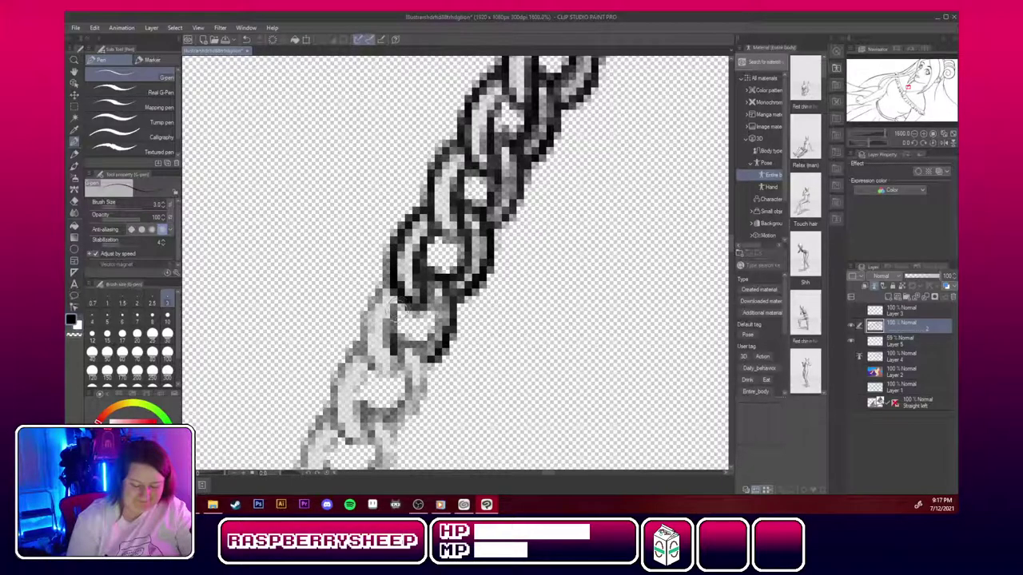
Ink the eighteenth link's left loop and both contours of the nineteenth link's right side.
left_click_drag(406, 301, 393, 370)
mouse_move(392, 280)
left_mouse_down()
mouse_move(362, 376)
mouse_move(404, 384)
left_mouse_up()
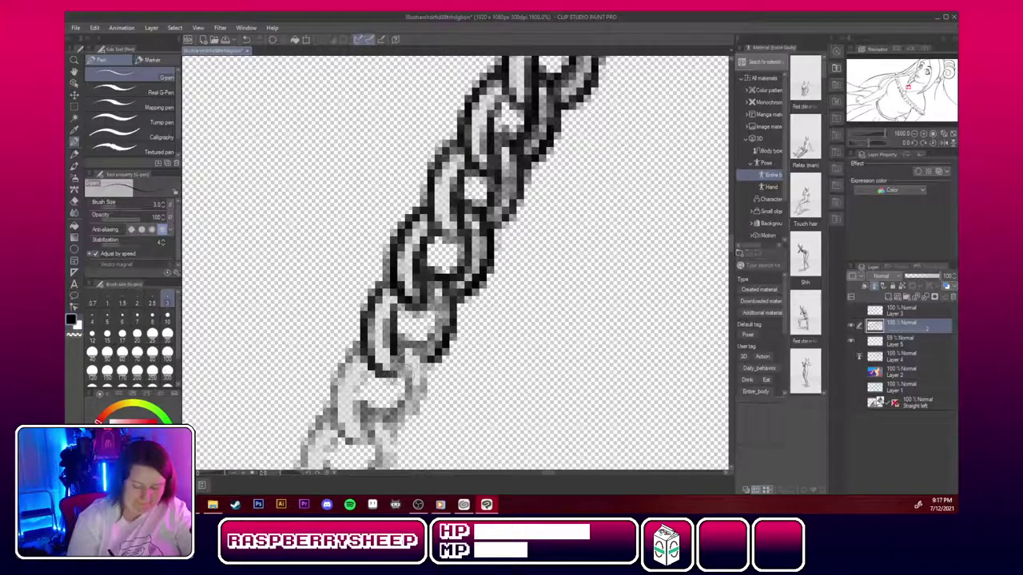
left_click_drag(404, 328, 428, 420)
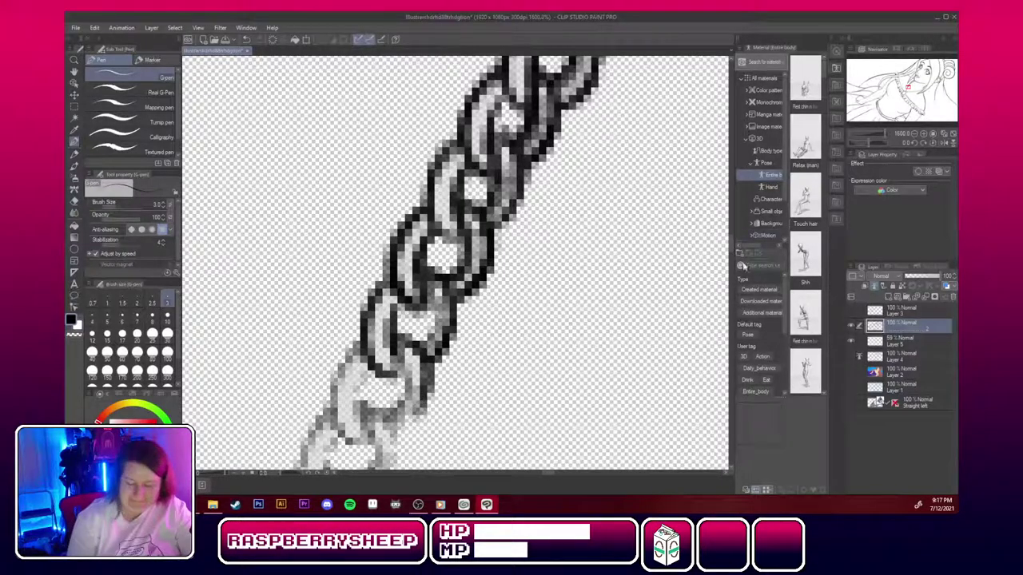
left_click_drag(731, 243, 732, 253)
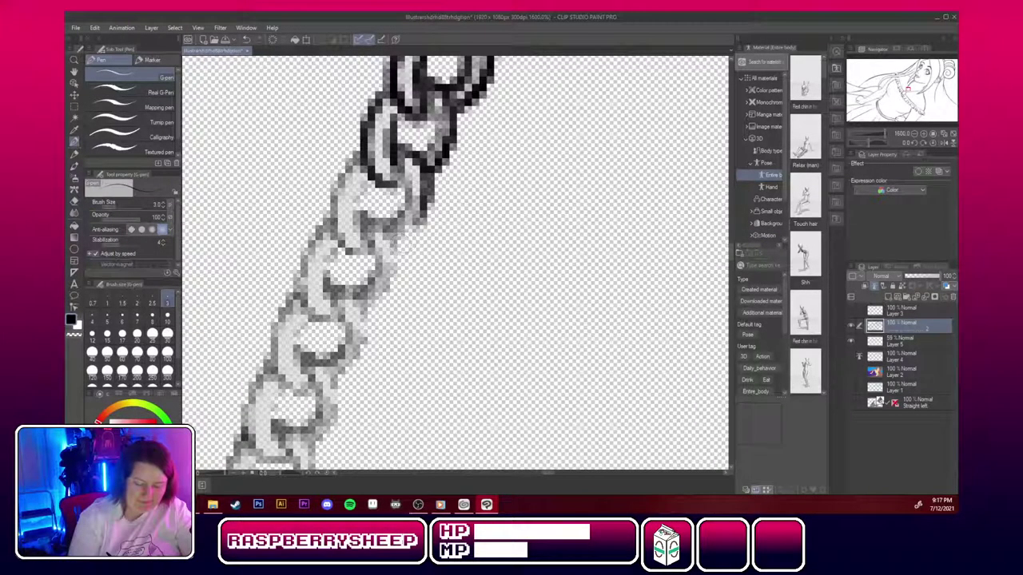
left_click_drag(428, 213, 406, 241)
left_click_drag(435, 160, 409, 237)
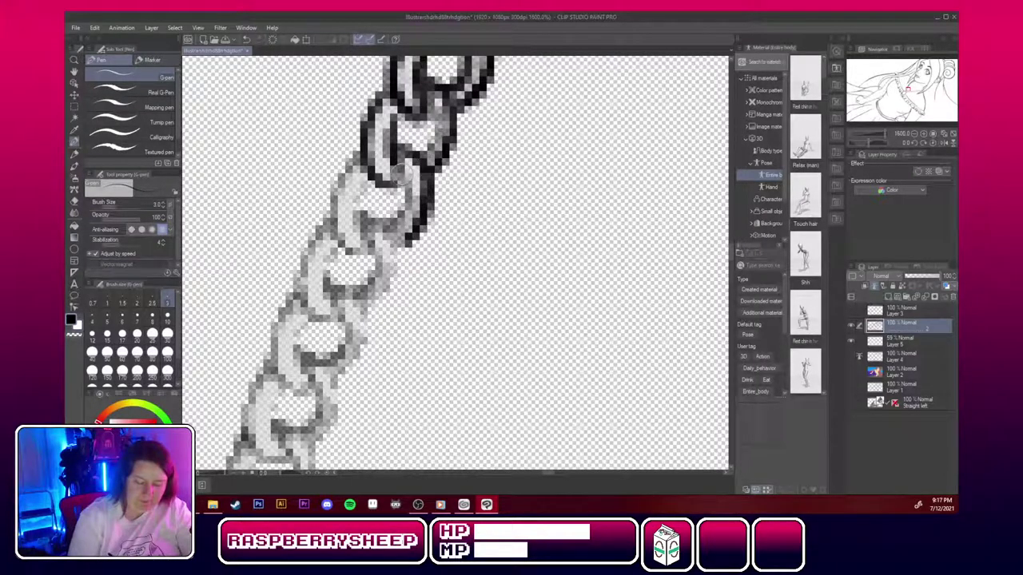
left_click_drag(404, 171, 406, 228)
left_click_drag(398, 154, 394, 233)
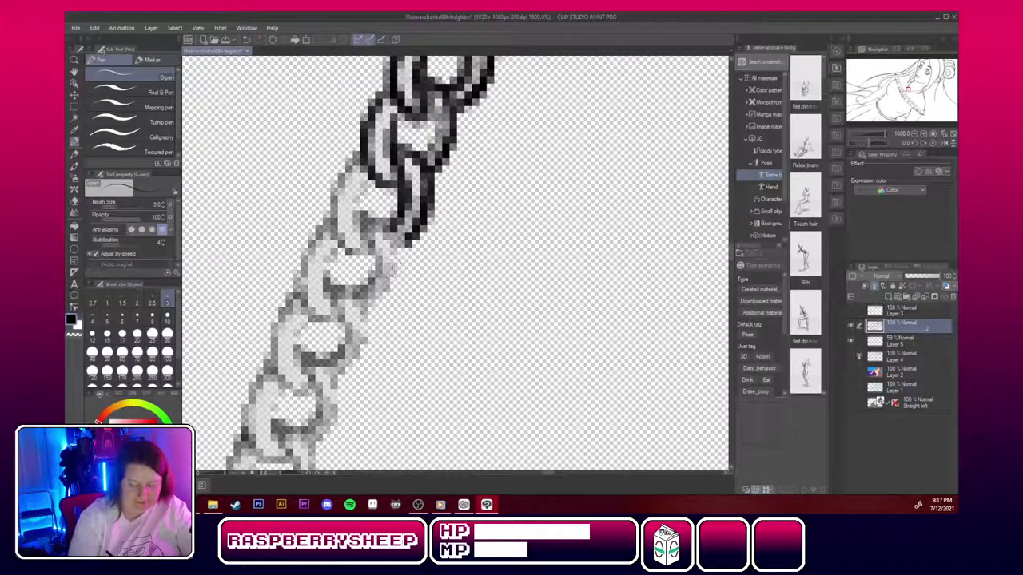
Close the nineteenth link's left loop and ink the right side of the twentieth link.
mouse_move(366, 179)
left_mouse_down()
mouse_move(354, 233)
mouse_move(363, 232)
left_mouse_up()
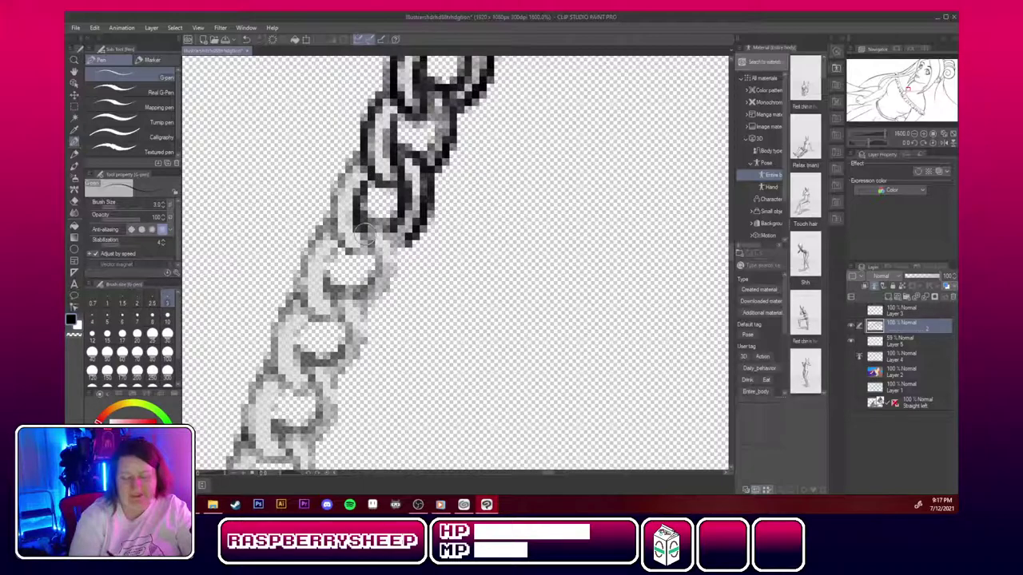
mouse_move(342, 198)
left_mouse_down()
mouse_move(354, 160)
mouse_move(335, 232)
mouse_move(343, 261)
mouse_move(376, 264)
left_mouse_up()
left_click_drag(336, 216, 380, 253)
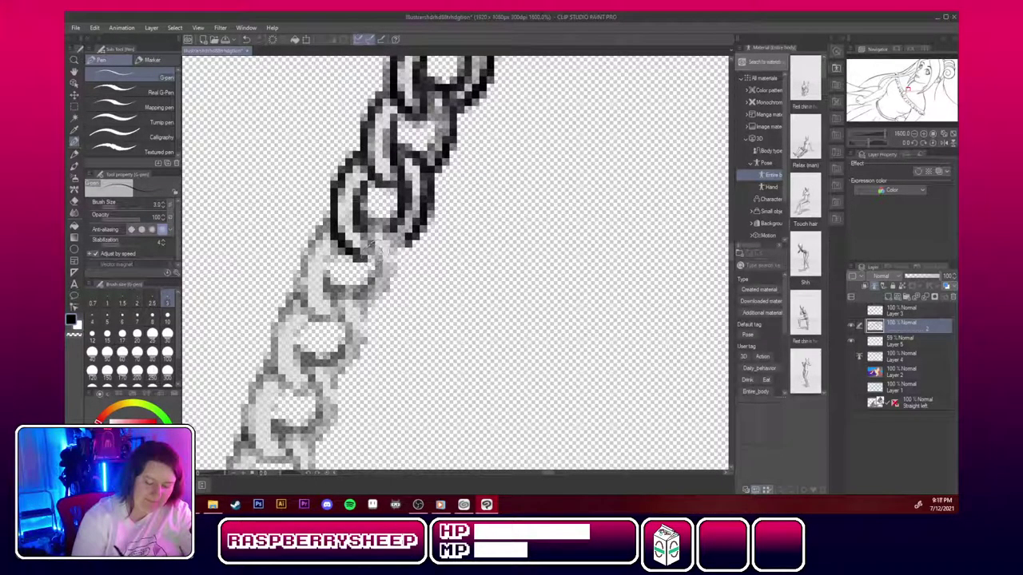
mouse_move(362, 289)
left_mouse_down()
mouse_move(375, 253)
mouse_move(365, 225)
mouse_move(393, 240)
mouse_move(394, 288)
left_mouse_up()
left_click_drag(401, 237, 376, 318)
mouse_move(405, 255)
left_mouse_down()
mouse_move(377, 327)
mouse_move(358, 306)
mouse_move(365, 350)
left_mouse_up()
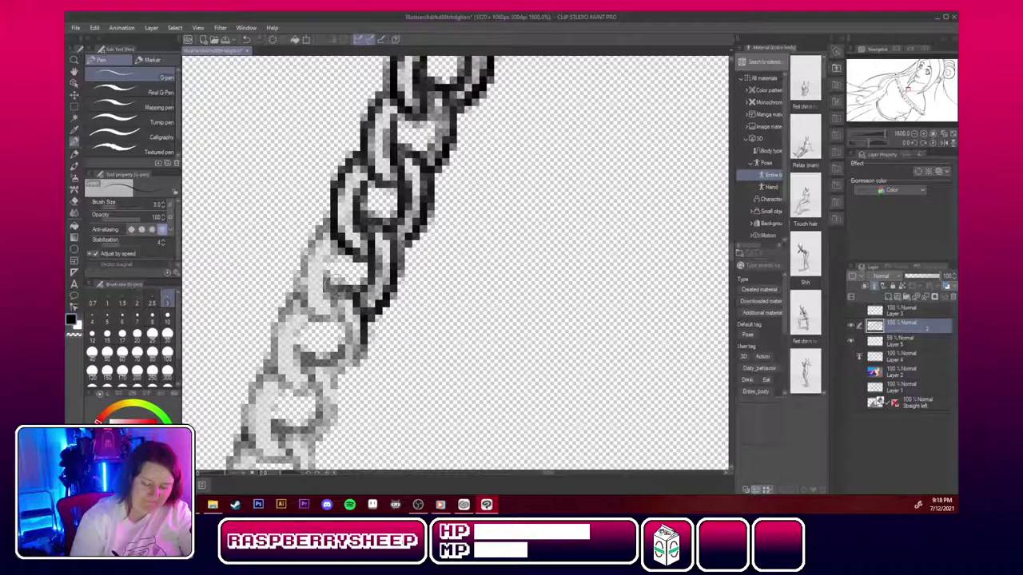
Ink the twentieth link's left loop and the inner and outer contours of the twenty-first link's right side.
left_click_drag(347, 268, 322, 322)
left_click_drag(351, 244, 323, 296)
mouse_move(341, 221)
left_mouse_down()
mouse_move(307, 254)
mouse_move(300, 289)
mouse_move(323, 327)
mouse_move(344, 328)
mouse_move(325, 361)
left_mouse_up()
mouse_move(344, 321)
left_mouse_down()
mouse_move(322, 361)
mouse_move(334, 390)
mouse_move(348, 374)
left_mouse_up()
left_click_drag(361, 358, 331, 388)
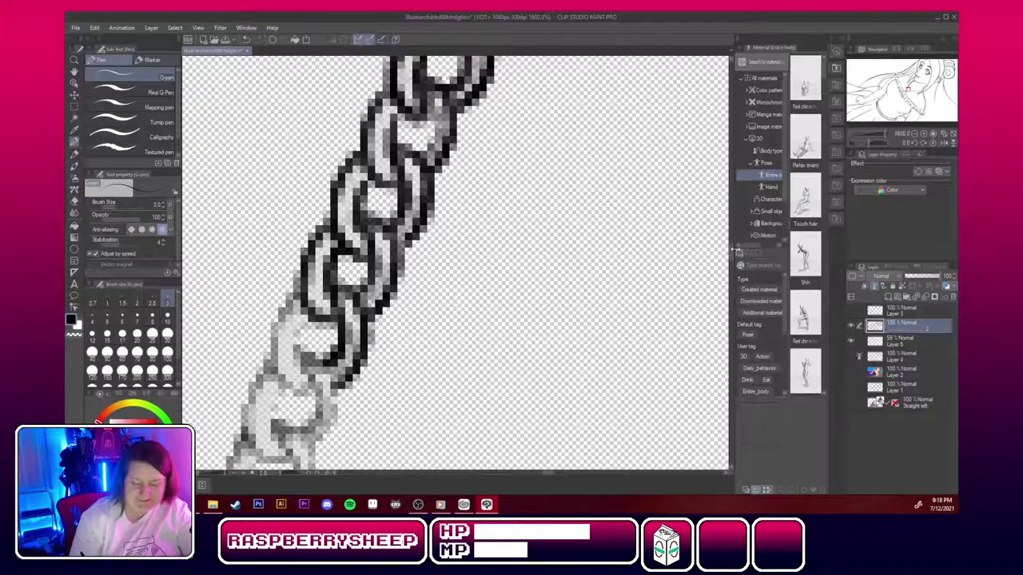
Ink the twenty-first link's left loop along with the inner and outer right edges of the twenty-second link.
left_click_drag(732, 256, 732, 261)
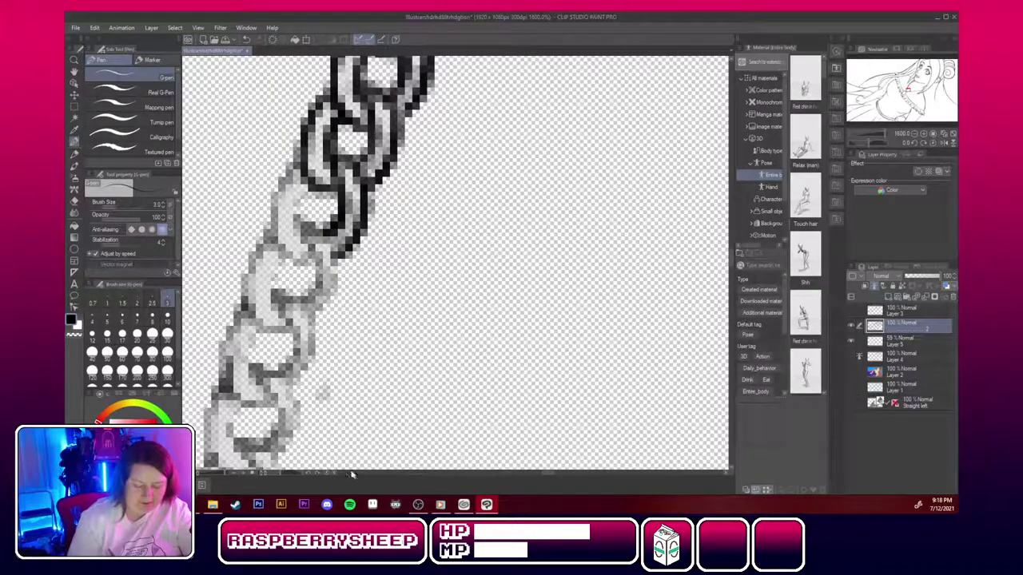
scroll(547, 477, "left", 3)
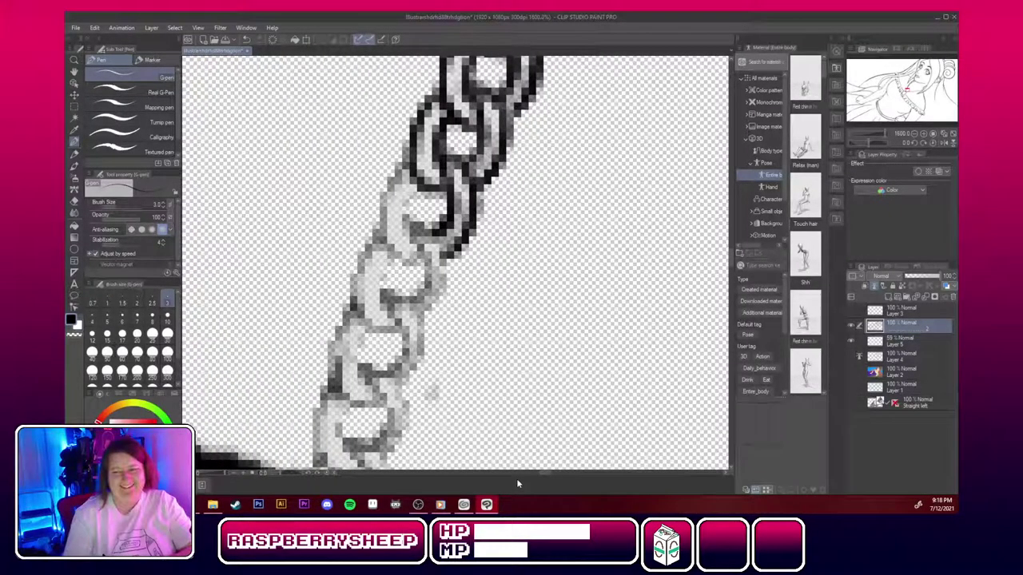
mouse_move(413, 168)
left_mouse_down()
mouse_move(386, 194)
mouse_move(393, 256)
left_mouse_up()
mouse_move(423, 190)
left_mouse_down()
mouse_move(406, 224)
mouse_move(421, 238)
mouse_move(409, 264)
mouse_move(426, 273)
mouse_move(417, 300)
left_mouse_up()
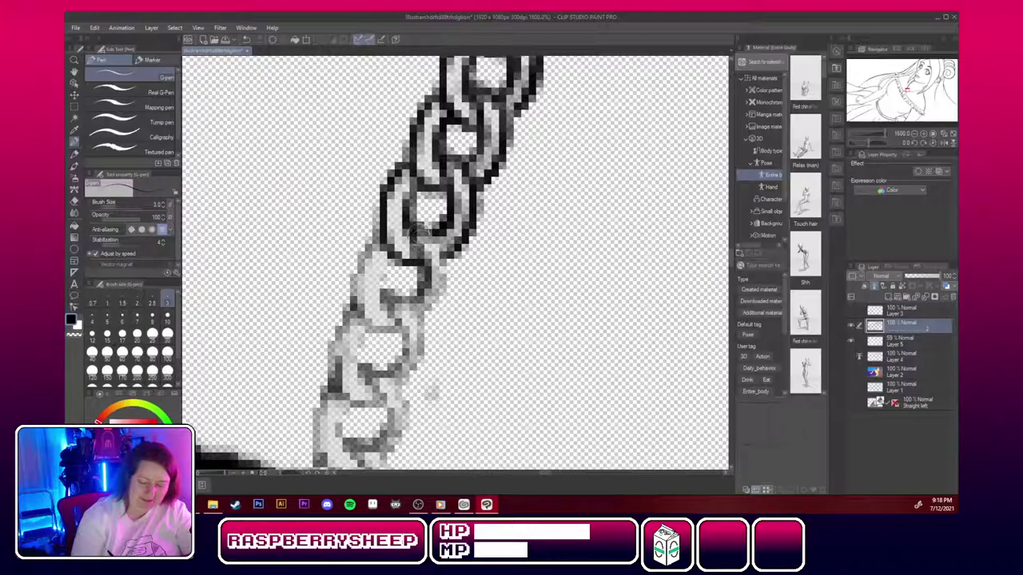
left_click_drag(441, 246, 438, 310)
left_click_drag(449, 264, 427, 320)
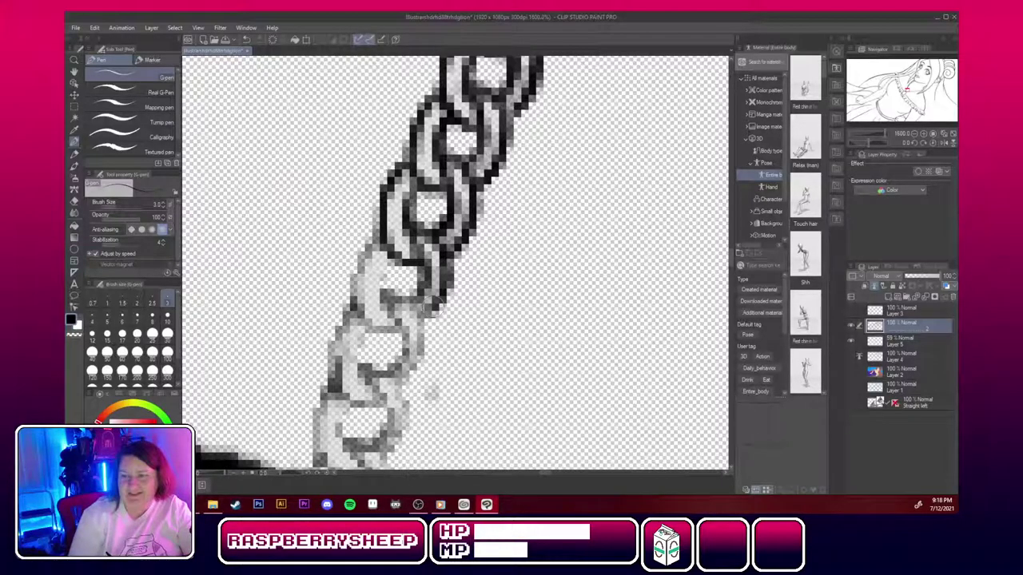
Close the twenty-second link's left loop and trace the right side of the twenty-third link.
mouse_move(399, 256)
left_mouse_down()
mouse_move(374, 297)
mouse_move(387, 305)
mouse_move(395, 263)
mouse_move(350, 292)
left_mouse_up()
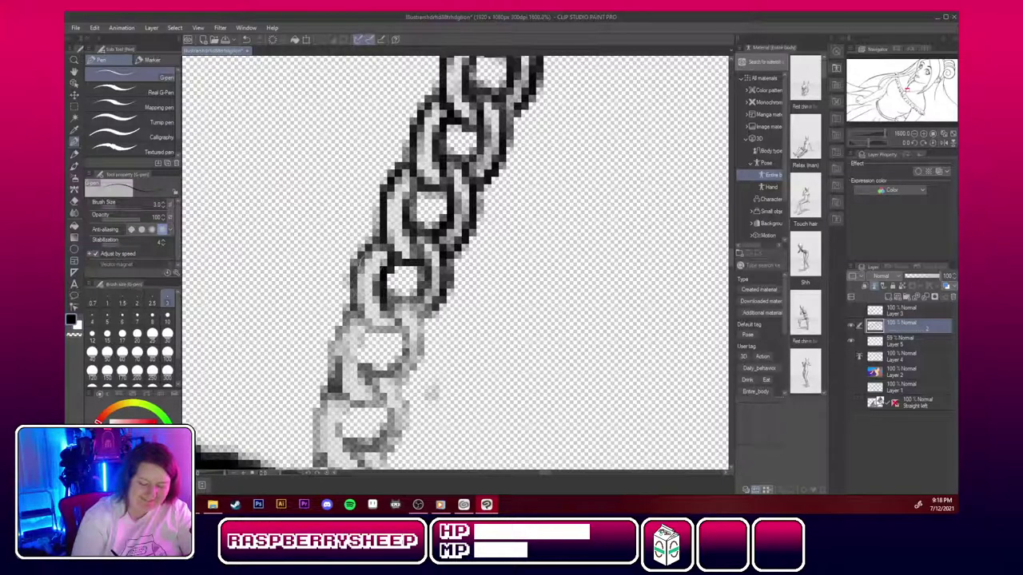
mouse_move(372, 246)
left_mouse_down()
mouse_move(352, 323)
mouse_move(393, 341)
left_mouse_up()
left_click_drag(356, 312, 408, 344)
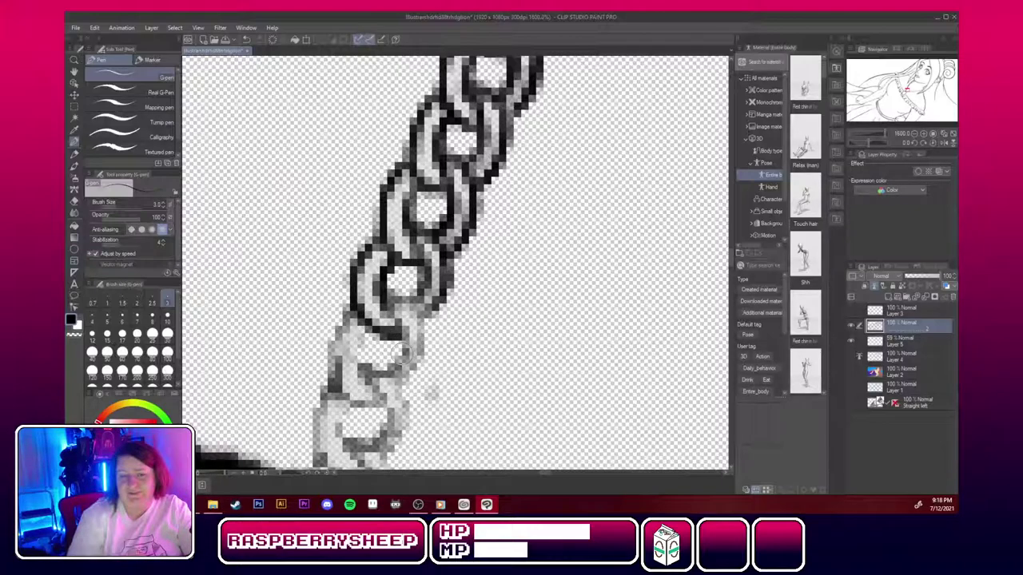
left_click_drag(398, 309, 390, 369)
mouse_move(387, 289)
left_mouse_down()
mouse_move(428, 325)
mouse_move(438, 352)
left_mouse_up()
mouse_move(412, 313)
left_mouse_down()
mouse_move(431, 381)
mouse_move(396, 398)
left_mouse_up()
mouse_move(431, 351)
left_mouse_down()
mouse_move(401, 391)
mouse_move(395, 380)
left_mouse_up()
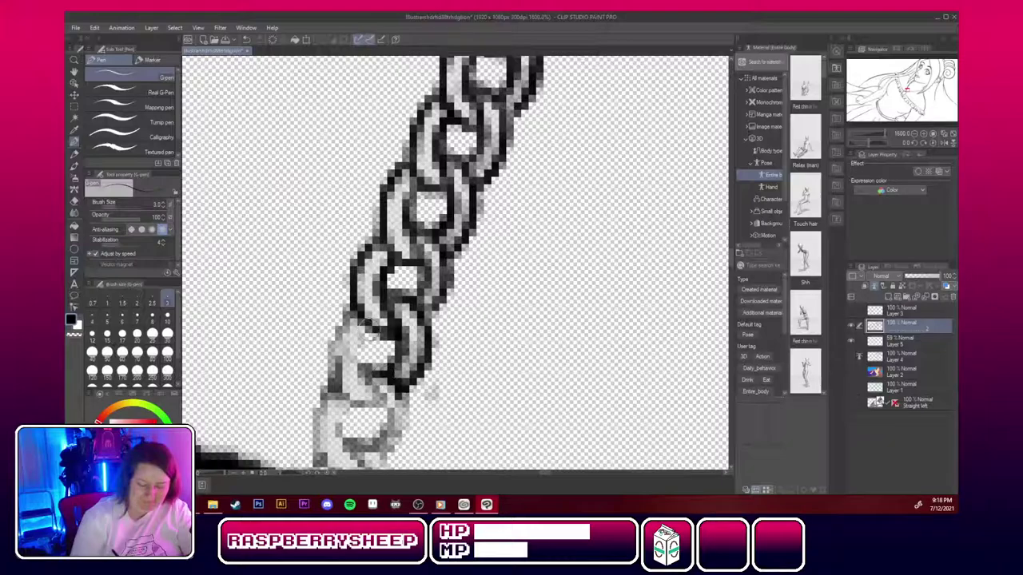
Ink the twenty-third link's left loop and the twenty-fourth link's right side, just above the chain's corner.
mouse_move(376, 320)
left_mouse_down()
mouse_move(361, 380)
mouse_move(376, 382)
left_mouse_up()
mouse_move(358, 301)
left_mouse_down()
mouse_move(324, 408)
mouse_move(385, 411)
left_mouse_up()
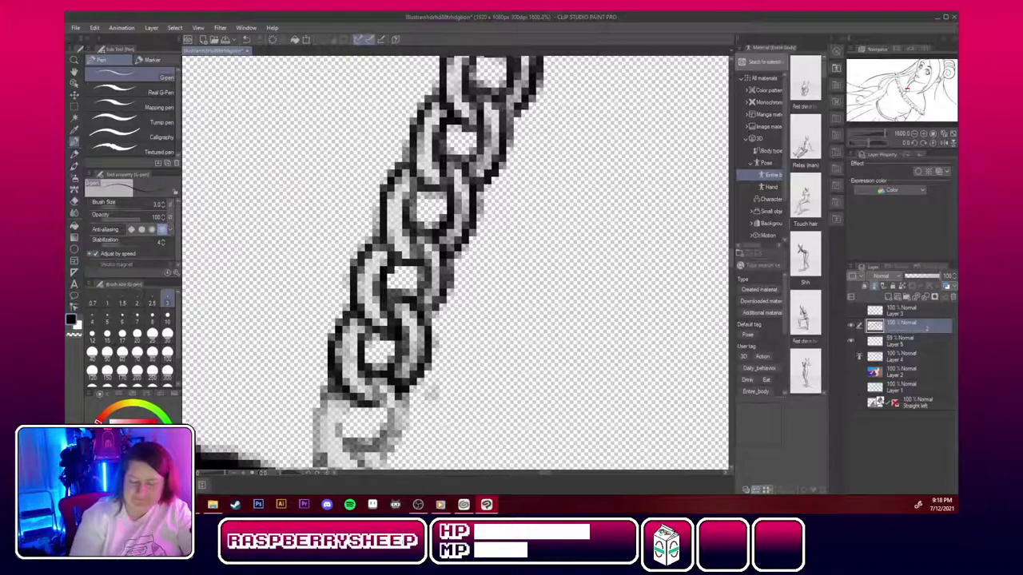
scroll(731, 264, "down", 5)
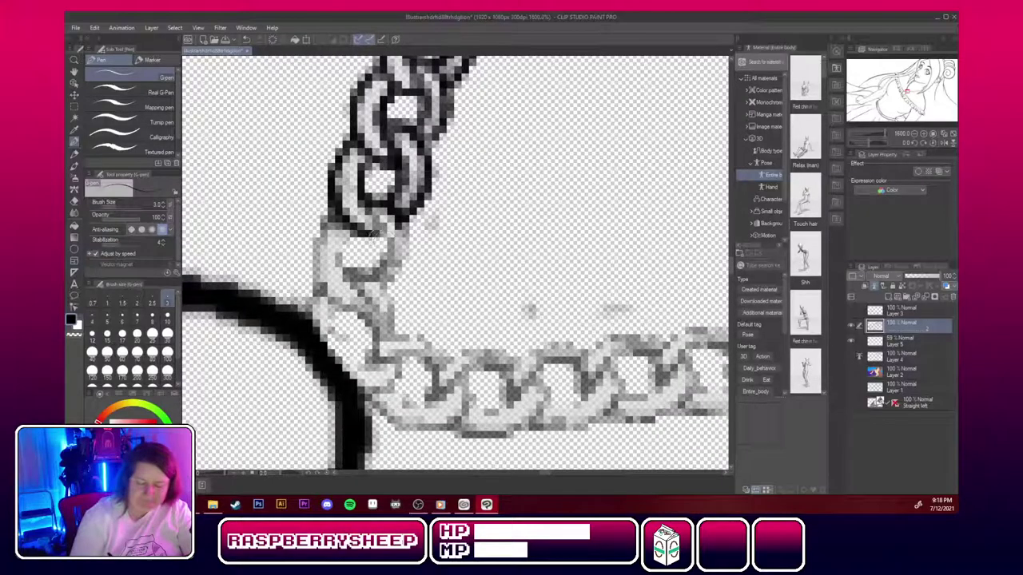
left_click_drag(376, 224, 389, 257)
left_click_drag(366, 204, 387, 283)
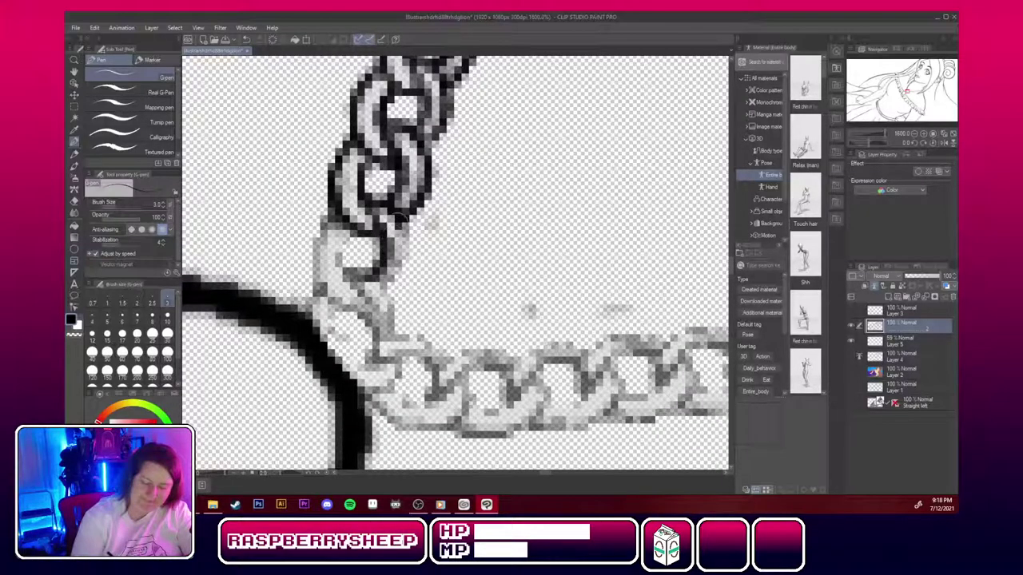
left_click_drag(398, 217, 393, 278)
Ink the twenty-fourth link's left loop and the last links of the descending strand, down to the thick body outline.
mouse_move(360, 234)
left_mouse_down()
mouse_move(376, 272)
mouse_move(344, 260)
mouse_move(375, 316)
mouse_move(336, 220)
mouse_move(320, 292)
mouse_move(324, 256)
mouse_move(376, 327)
mouse_move(332, 300)
mouse_move(374, 318)
left_mouse_up()
mouse_move(352, 280)
left_mouse_down()
mouse_move(397, 306)
mouse_move(400, 322)
left_mouse_up()
left_click_drag(376, 281, 402, 352)
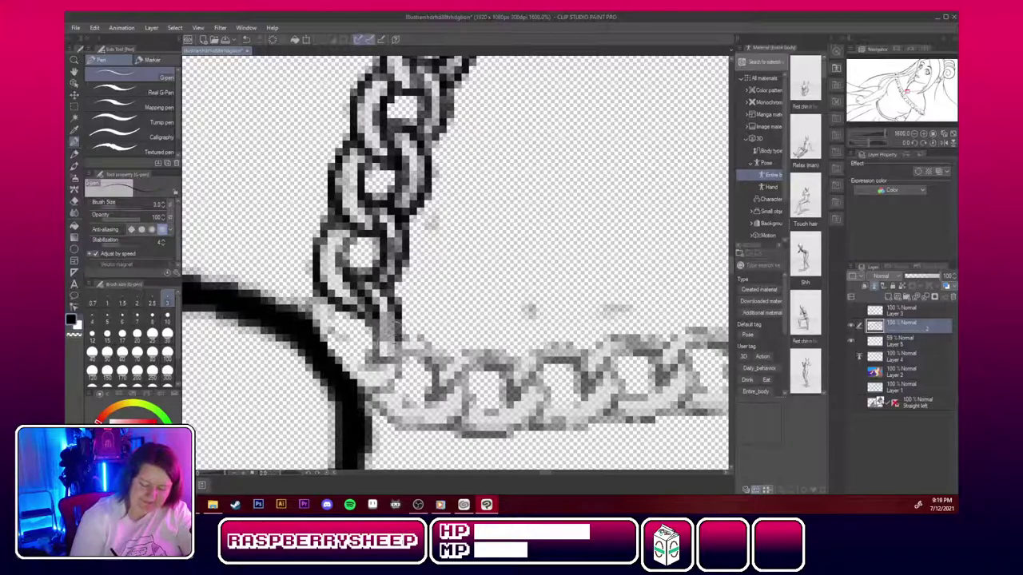
mouse_move(399, 314)
left_mouse_down()
mouse_move(334, 352)
mouse_move(364, 326)
mouse_move(325, 352)
mouse_move(392, 323)
mouse_move(352, 390)
left_mouse_up()
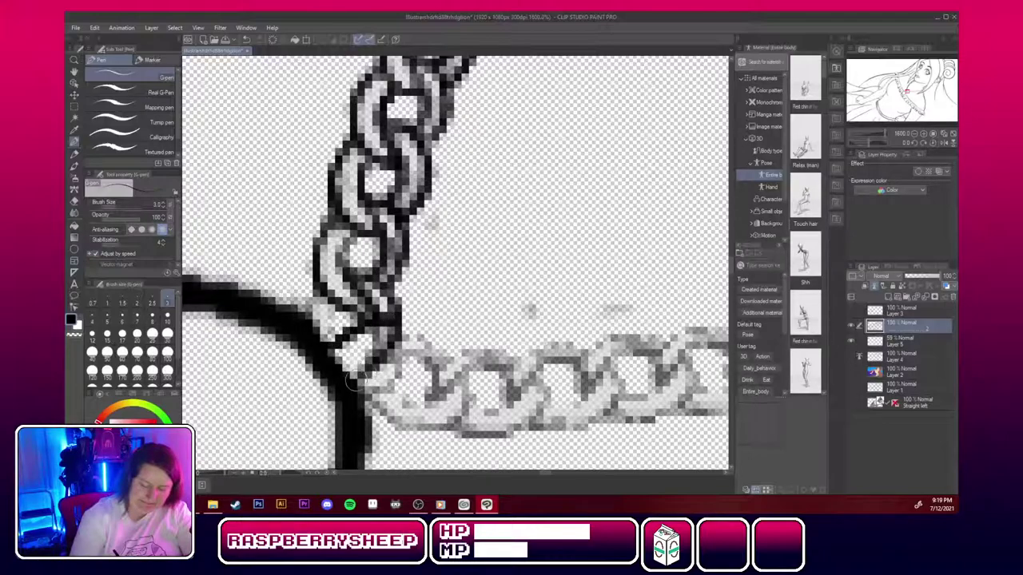
mouse_move(387, 348)
left_mouse_down()
mouse_move(364, 372)
mouse_move(397, 322)
left_mouse_up()
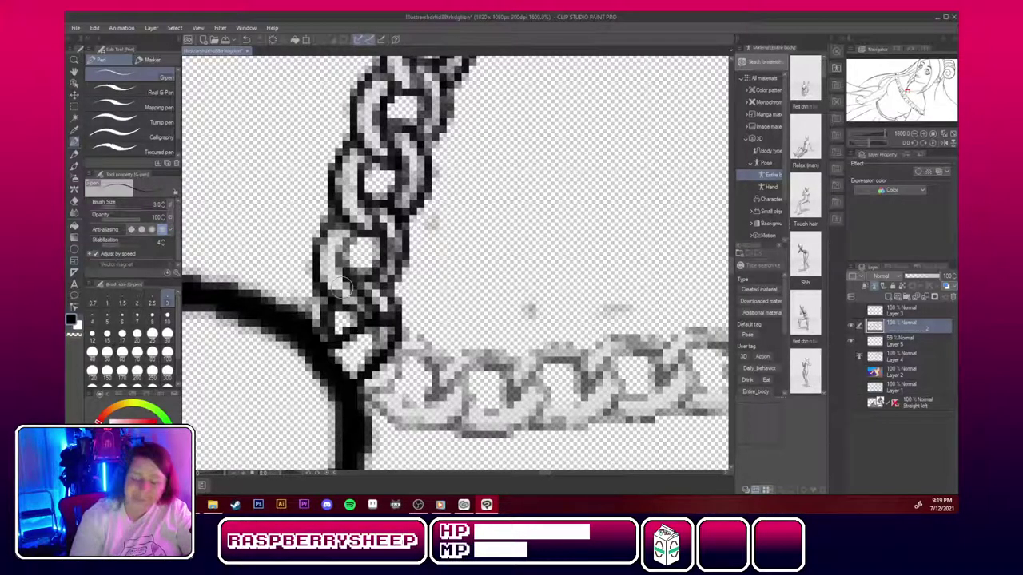
Ink the horizontal strand's first link at the chain's corner, plus the inner arch of the second link.
left_click_drag(398, 333, 458, 375)
left_click_drag(400, 351, 437, 387)
mouse_move(391, 358)
left_mouse_down()
mouse_move(410, 399)
mouse_move(400, 387)
left_mouse_up()
mouse_move(397, 326)
left_mouse_down()
mouse_move(398, 380)
mouse_move(392, 325)
mouse_move(368, 373)
mouse_move(392, 422)
mouse_move(458, 420)
mouse_move(484, 369)
left_mouse_up()
mouse_move(436, 394)
left_mouse_down()
mouse_move(512, 366)
mouse_move(512, 392)
left_mouse_up()
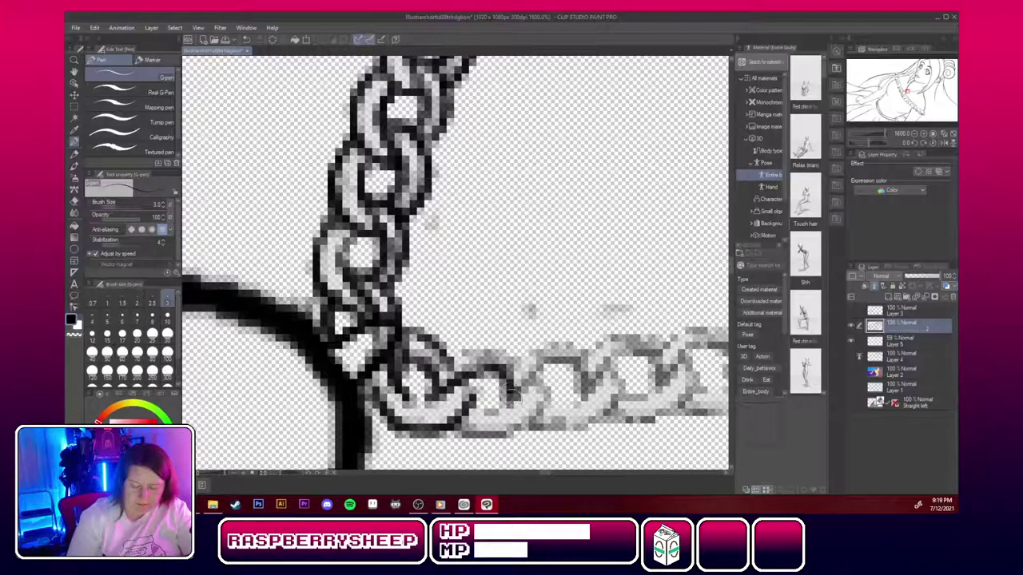
Ink the horizontal strand's second link with its upper arch and lower loop, and trace the third link's inner arch.
mouse_move(449, 368)
left_mouse_down()
mouse_move(515, 354)
mouse_move(523, 367)
left_mouse_up()
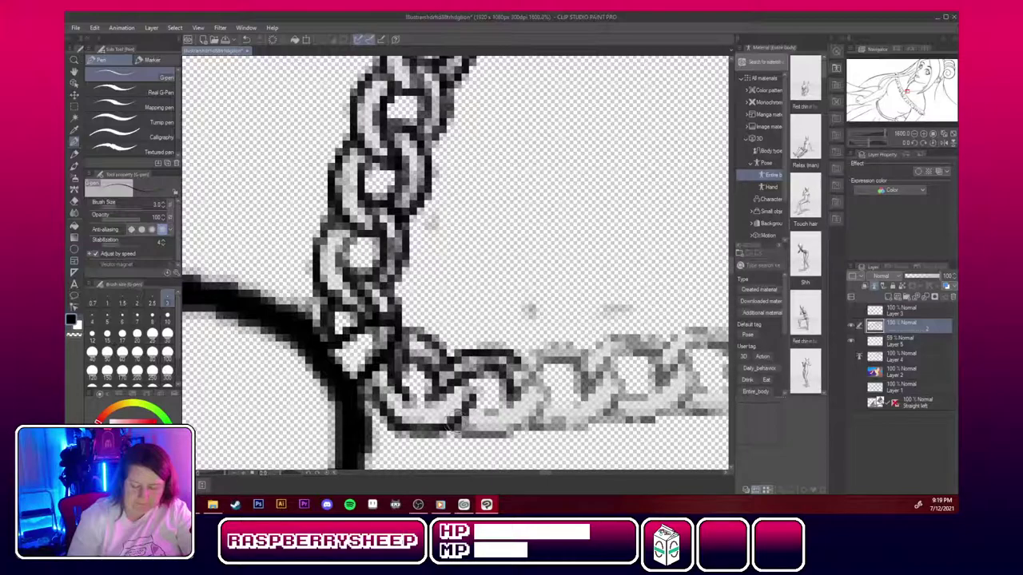
mouse_move(459, 431)
left_mouse_down()
mouse_move(487, 438)
mouse_move(543, 412)
mouse_move(569, 355)
left_mouse_up()
mouse_move(537, 390)
left_mouse_down()
mouse_move(584, 383)
mouse_move(576, 367)
mouse_move(584, 383)
mouse_move(544, 383)
mouse_move(493, 411)
mouse_move(477, 390)
mouse_move(492, 419)
mouse_move(484, 403)
mouse_move(517, 363)
mouse_move(521, 391)
mouse_move(515, 377)
mouse_move(520, 390)
mouse_move(562, 375)
left_mouse_up()
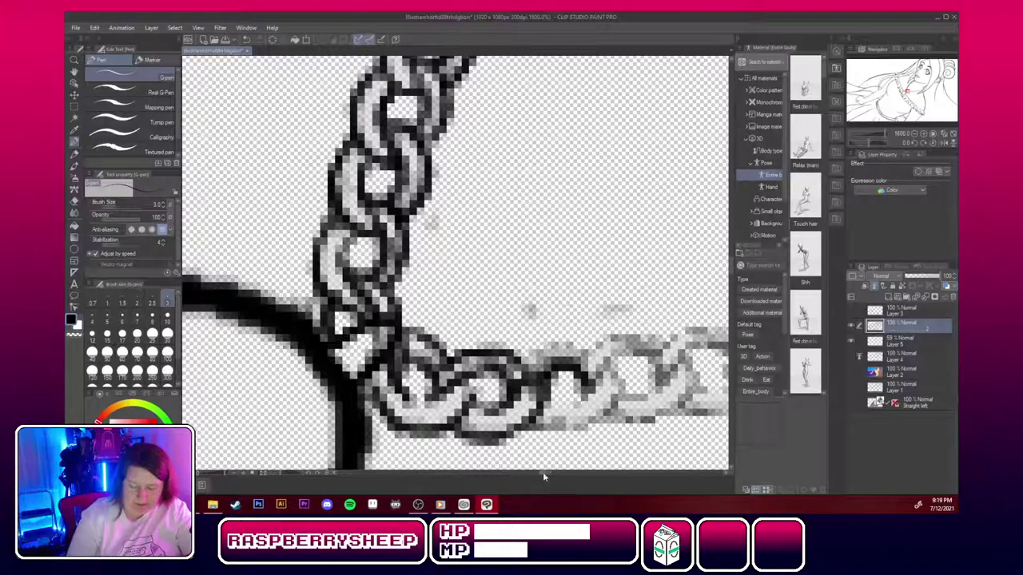
Complete the horizontal strand's third link and ink the fourth and fifth links with their upper arches and lower loops.
left_click_drag(543, 472, 549, 473)
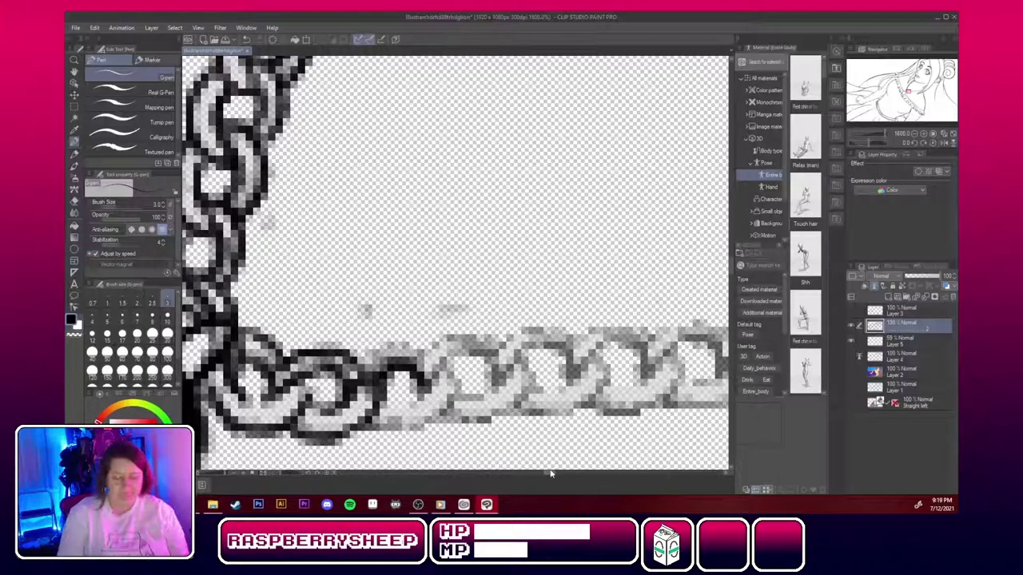
mouse_move(364, 424)
left_mouse_down()
mouse_move(420, 431)
mouse_move(439, 416)
mouse_move(460, 369)
mouse_move(448, 404)
mouse_move(435, 371)
mouse_move(365, 372)
mouse_move(396, 334)
mouse_move(431, 344)
mouse_move(340, 396)
mouse_move(350, 387)
left_mouse_up()
mouse_move(417, 357)
left_mouse_down()
mouse_move(481, 337)
mouse_move(459, 333)
mouse_move(477, 351)
mouse_move(433, 375)
mouse_move(497, 362)
left_mouse_up()
mouse_move(457, 390)
left_mouse_down()
mouse_move(489, 390)
mouse_move(523, 358)
mouse_move(563, 348)
mouse_move(575, 379)
mouse_move(480, 392)
mouse_move(511, 336)
mouse_move(531, 324)
left_mouse_up()
mouse_move(495, 353)
left_mouse_down()
mouse_move(559, 324)
mouse_move(585, 353)
mouse_move(579, 388)
mouse_move(622, 342)
left_mouse_up()
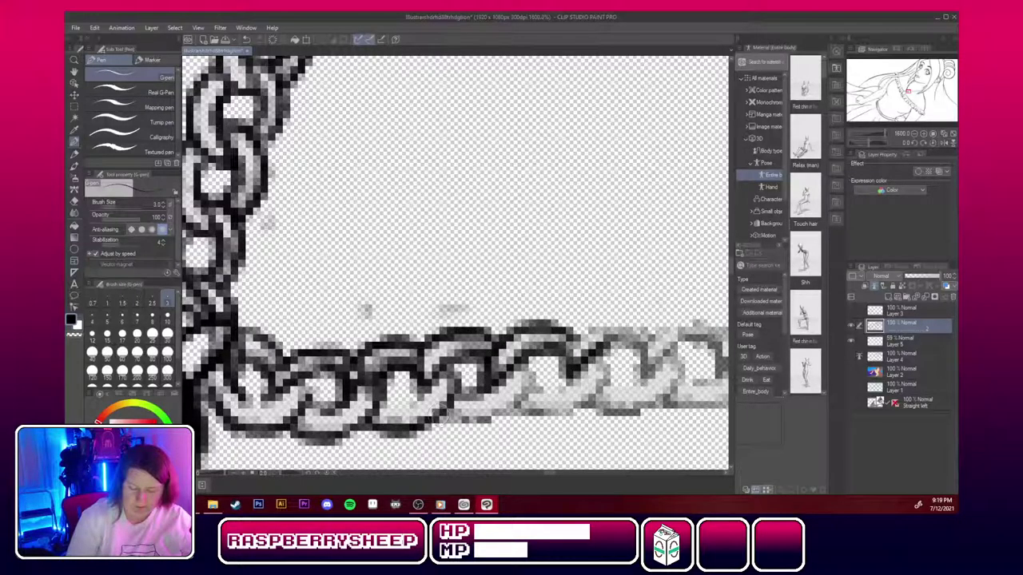
mouse_move(445, 414)
left_mouse_down()
mouse_move(502, 417)
mouse_move(529, 364)
mouse_move(501, 409)
mouse_move(573, 400)
mouse_move(557, 376)
mouse_move(605, 376)
mouse_move(561, 416)
mouse_move(509, 413)
mouse_move(573, 368)
mouse_move(585, 388)
mouse_move(550, 412)
mouse_move(529, 388)
mouse_move(577, 370)
left_mouse_up()
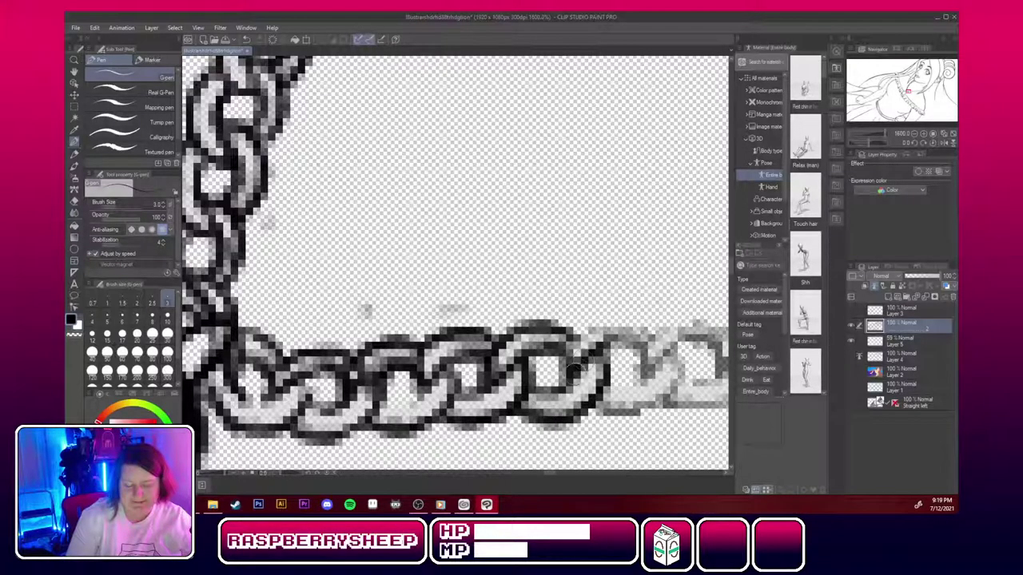
Ink the horizontal strand's sixth link, joining it to the fifth, and trace the seventh link's inner arch.
left_click_drag(546, 473, 550, 473)
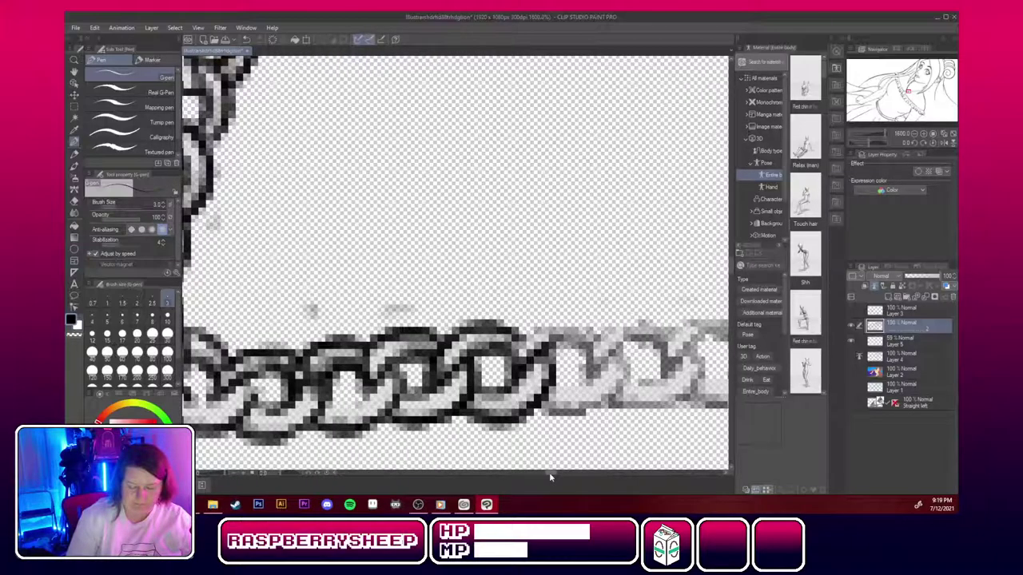
mouse_move(518, 353)
left_mouse_down()
mouse_move(563, 324)
mouse_move(603, 339)
mouse_move(582, 325)
mouse_move(591, 343)
mouse_move(554, 350)
mouse_move(584, 359)
mouse_move(578, 351)
mouse_move(572, 387)
mouse_move(547, 353)
mouse_move(556, 395)
left_mouse_up()
left_click_drag(549, 474, 553, 474)
mouse_move(359, 395)
left_mouse_down()
mouse_move(396, 411)
mouse_move(426, 399)
mouse_move(468, 343)
mouse_move(446, 360)
mouse_move(491, 369)
left_mouse_up()
mouse_move(376, 383)
left_mouse_down()
mouse_move(407, 398)
mouse_move(459, 342)
left_mouse_up()
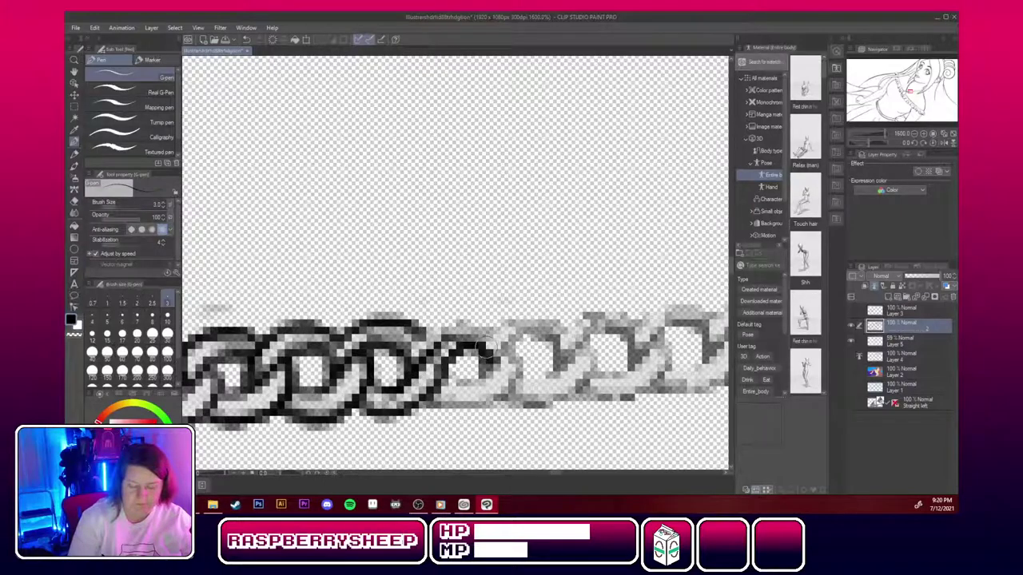
Complete the horizontal strand's seventh link by inking its upper arch, inner opening and lower loop.
mouse_move(400, 381)
left_mouse_down()
mouse_move(462, 350)
mouse_move(420, 367)
mouse_move(418, 356)
mouse_move(492, 326)
mouse_move(433, 336)
mouse_move(470, 326)
mouse_move(418, 352)
left_mouse_up()
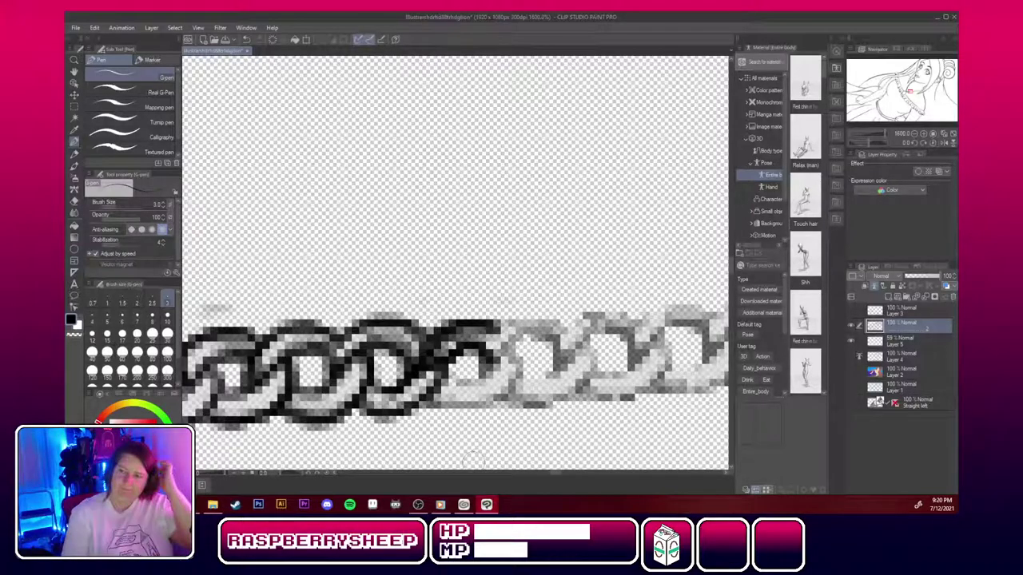
mouse_move(438, 388)
left_mouse_down()
mouse_move(521, 357)
mouse_move(500, 404)
left_mouse_up()
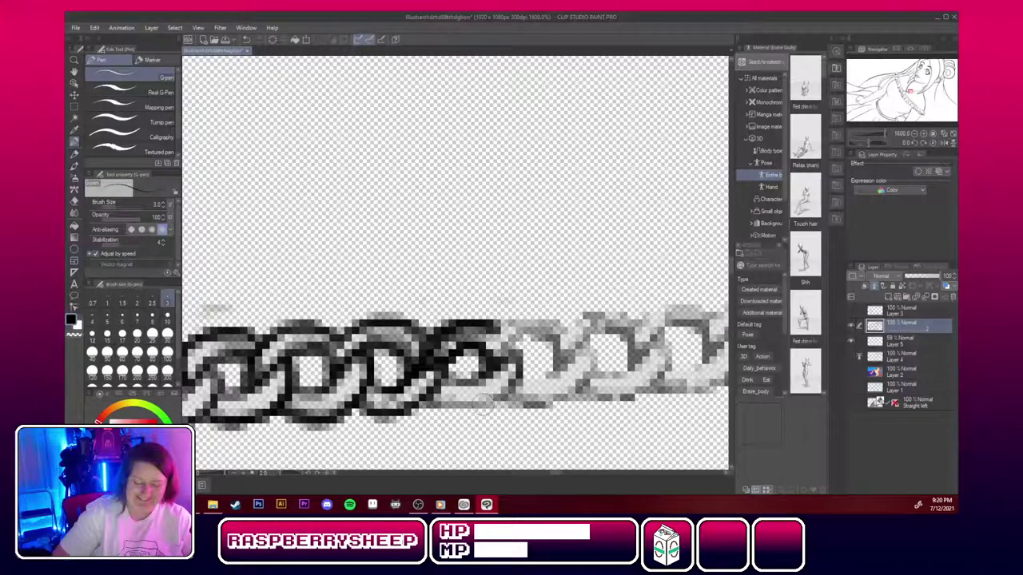
mouse_move(432, 391)
left_mouse_down()
mouse_move(475, 407)
mouse_move(508, 390)
mouse_move(460, 407)
left_mouse_up()
Ink the inner and outer contours of the horizontal strand's eighth and ninth links.
mouse_move(504, 366)
left_mouse_down()
mouse_move(521, 339)
mouse_move(555, 342)
left_mouse_up()
mouse_move(492, 339)
left_mouse_down()
mouse_move(520, 319)
mouse_move(504, 343)
mouse_move(555, 326)
mouse_move(480, 336)
left_mouse_up()
mouse_move(543, 350)
left_mouse_down()
mouse_move(607, 331)
mouse_move(515, 392)
mouse_move(563, 362)
left_mouse_up()
mouse_move(491, 404)
left_mouse_down()
mouse_move(559, 400)
mouse_move(596, 351)
mouse_move(577, 353)
left_mouse_up()
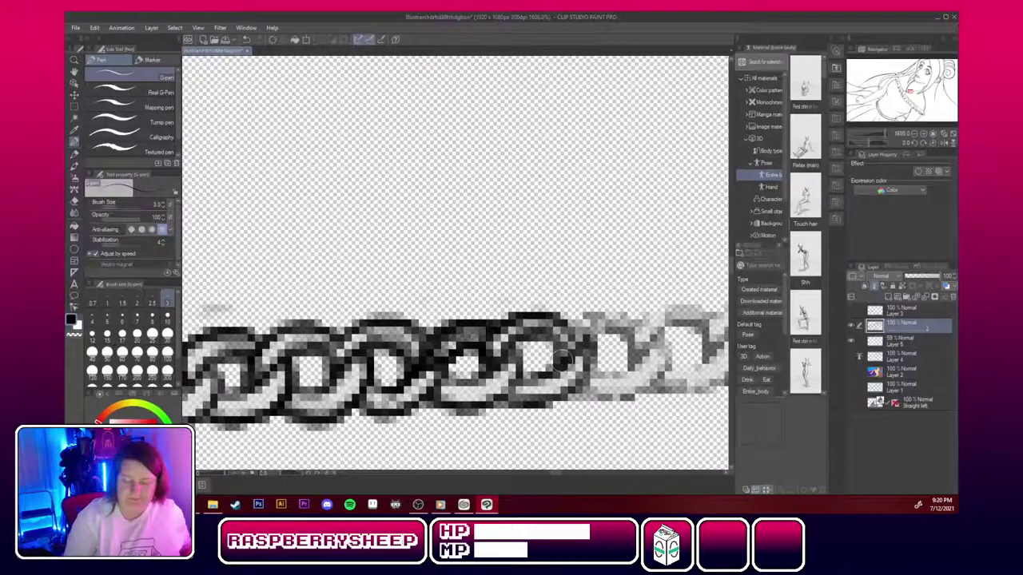
mouse_move(561, 362)
left_mouse_down()
mouse_move(568, 335)
mouse_move(638, 329)
mouse_move(628, 313)
mouse_move(654, 332)
mouse_move(594, 353)
mouse_move(637, 348)
mouse_move(603, 323)
mouse_move(653, 335)
mouse_move(639, 356)
mouse_move(660, 337)
left_mouse_up()
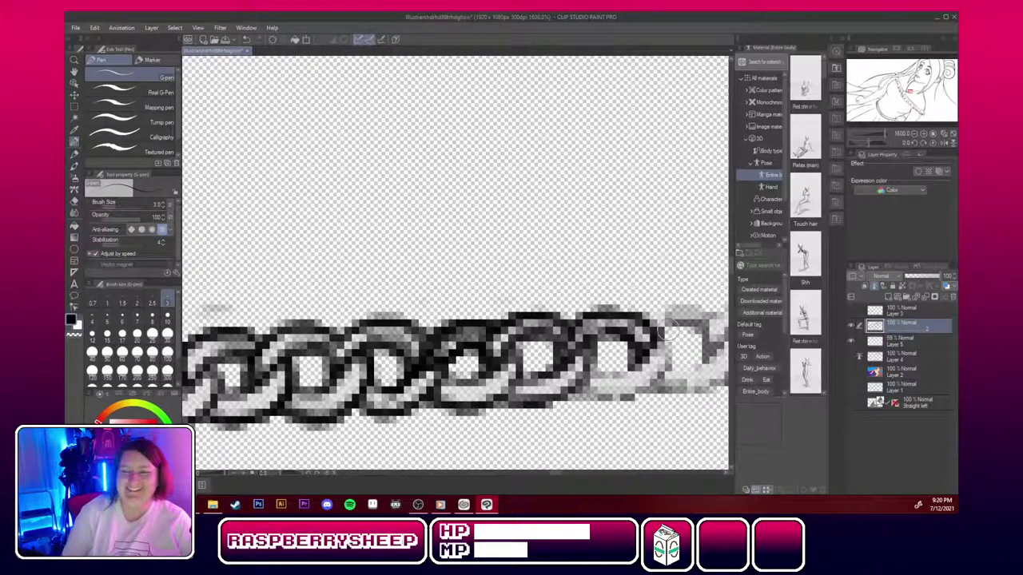
mouse_move(582, 375)
left_mouse_down()
mouse_move(605, 387)
mouse_move(599, 395)
mouse_move(635, 399)
mouse_move(663, 337)
mouse_move(643, 356)
mouse_move(650, 377)
mouse_move(594, 363)
mouse_move(631, 362)
mouse_move(589, 358)
mouse_move(641, 356)
left_mouse_up()
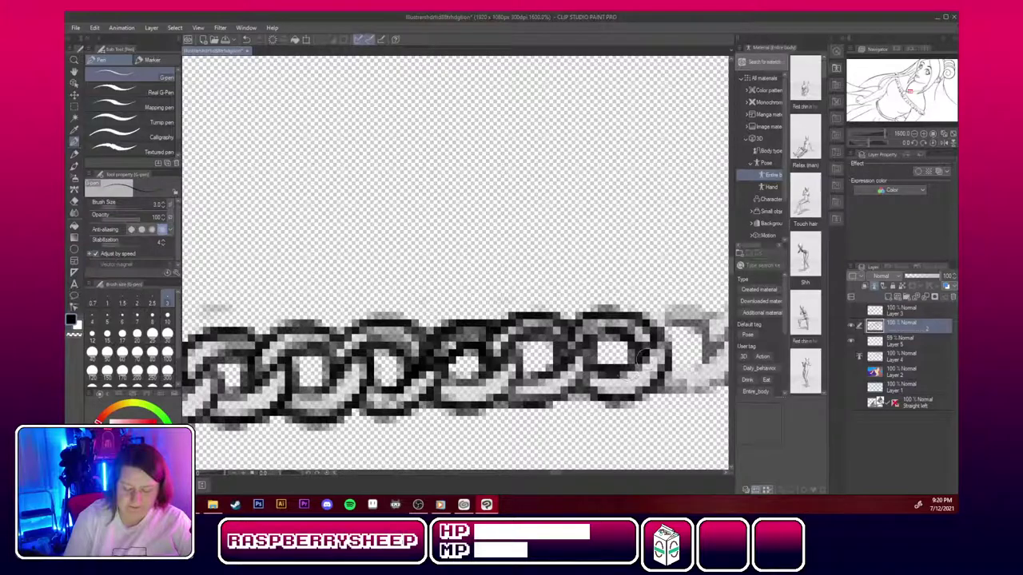
Ink the horizontal strand's tenth link's upper arch and inner opening, along with the eleventh link's inner arch.
left_click(550, 472)
left_click(552, 472)
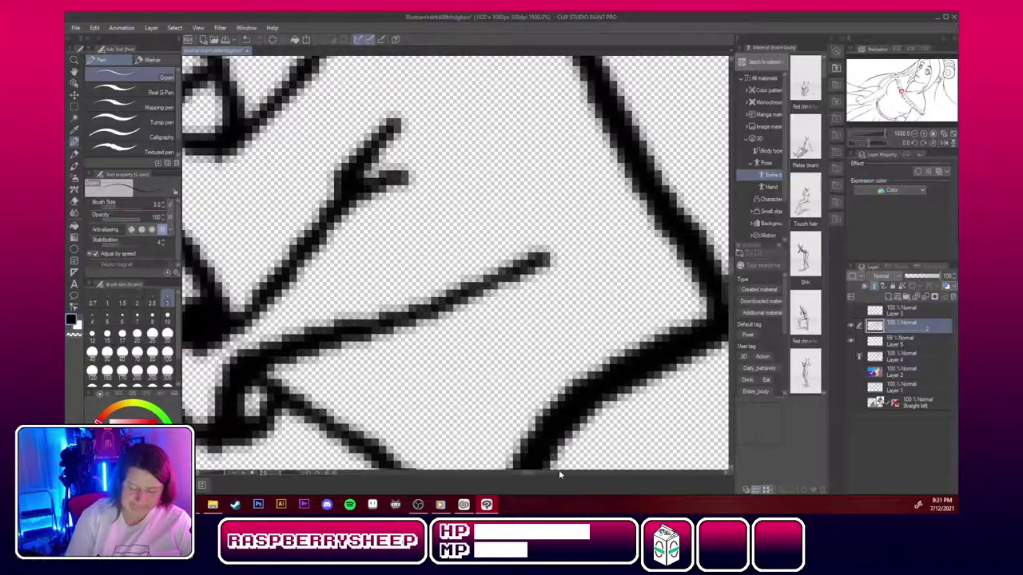
left_click(560, 472)
left_click(567, 472)
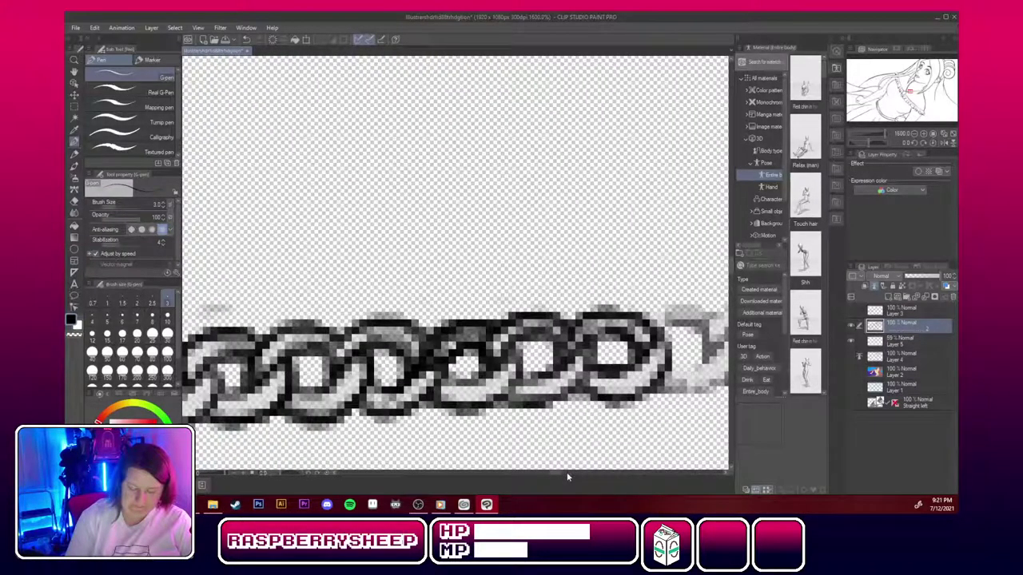
scroll(562, 476, "right", 6)
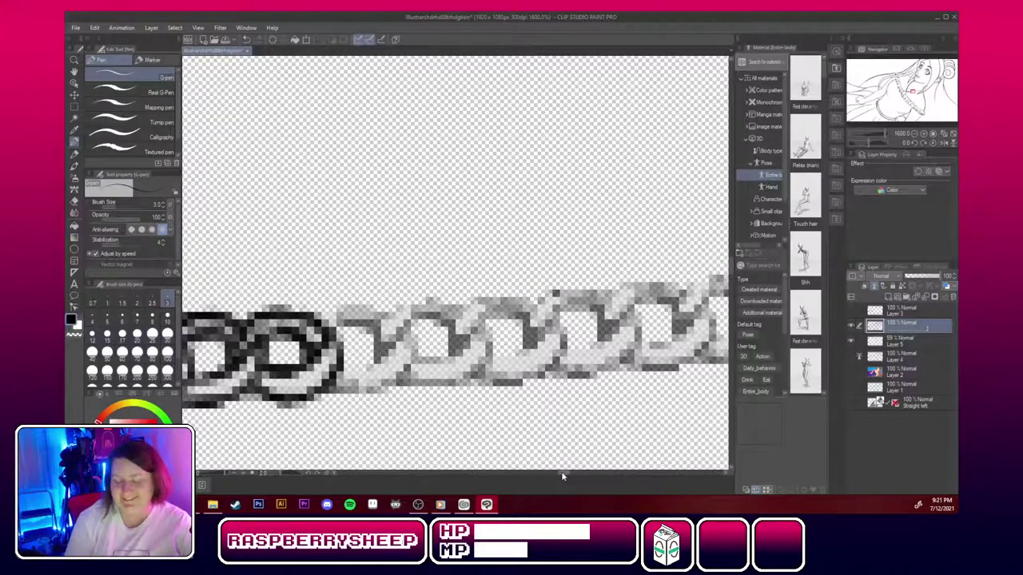
mouse_move(346, 329)
left_mouse_down()
mouse_move(377, 326)
mouse_move(377, 309)
mouse_move(321, 345)
mouse_move(362, 306)
left_mouse_up()
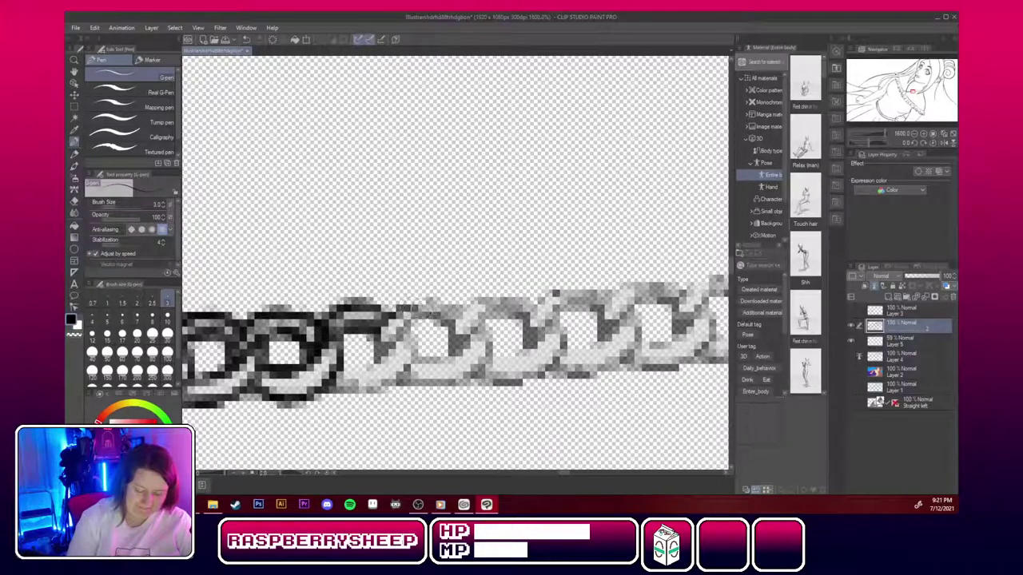
mouse_move(344, 367)
left_mouse_down()
mouse_move(420, 323)
mouse_move(456, 320)
mouse_move(470, 345)
left_mouse_up()
left_click_drag(415, 323, 385, 339)
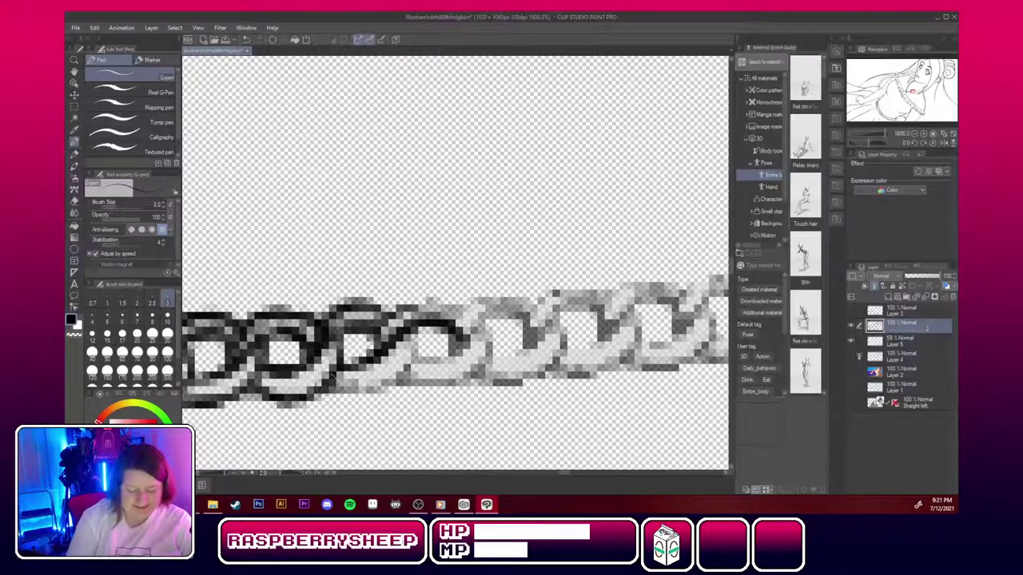
Close the tenth link's lower loop and complete the eleventh link's outer contour and inner opening.
mouse_move(332, 387)
left_mouse_down()
mouse_move(386, 385)
mouse_move(409, 367)
mouse_move(432, 296)
mouse_move(467, 300)
mouse_move(487, 331)
mouse_move(472, 332)
left_mouse_up()
mouse_move(419, 354)
left_mouse_down()
mouse_move(443, 361)
mouse_move(467, 342)
left_mouse_up()
mouse_move(406, 380)
left_mouse_down()
mouse_move(435, 390)
mouse_move(489, 359)
mouse_move(504, 313)
left_mouse_up()
left_click_drag(464, 353, 485, 330)
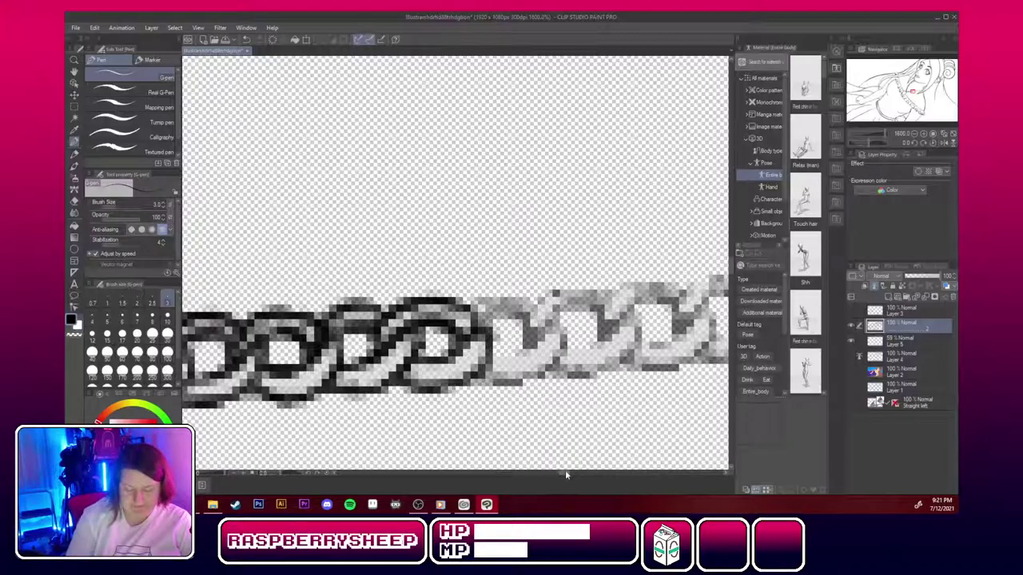
Ink the horizontal strand's twelfth link with its upper arch, inner opening and lower loop.
left_click_drag(565, 473, 572, 476)
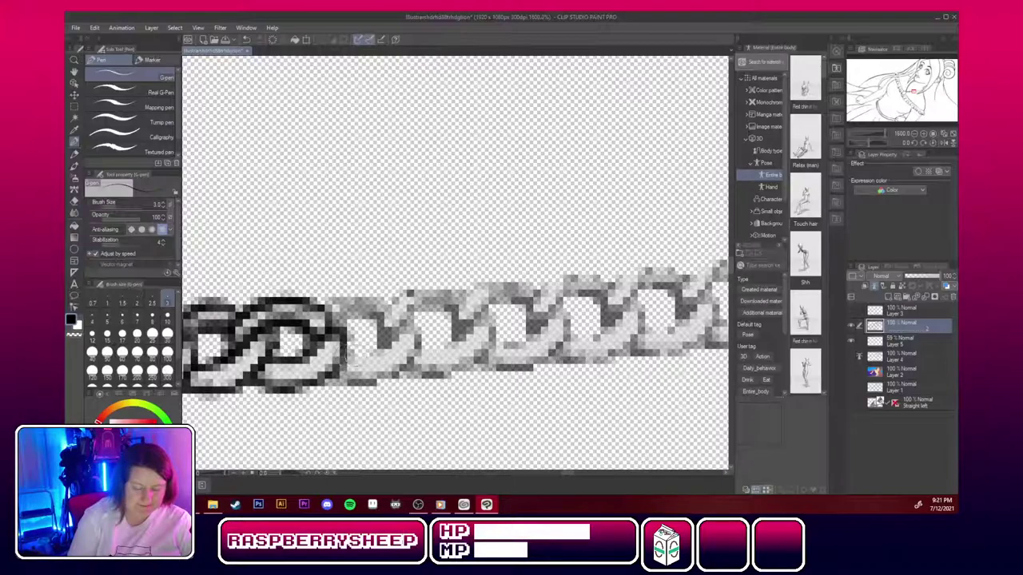
mouse_move(346, 358)
left_mouse_down()
mouse_move(398, 336)
mouse_move(404, 346)
mouse_move(412, 328)
mouse_move(425, 334)
mouse_move(328, 383)
mouse_move(374, 384)
mouse_move(385, 368)
mouse_move(411, 375)
mouse_move(424, 348)
mouse_move(375, 364)
left_mouse_up()
mouse_move(323, 316)
left_mouse_down()
mouse_move(376, 292)
mouse_move(395, 307)
left_mouse_up()
mouse_move(335, 330)
left_mouse_down()
mouse_move(377, 310)
mouse_move(390, 319)
left_mouse_up()
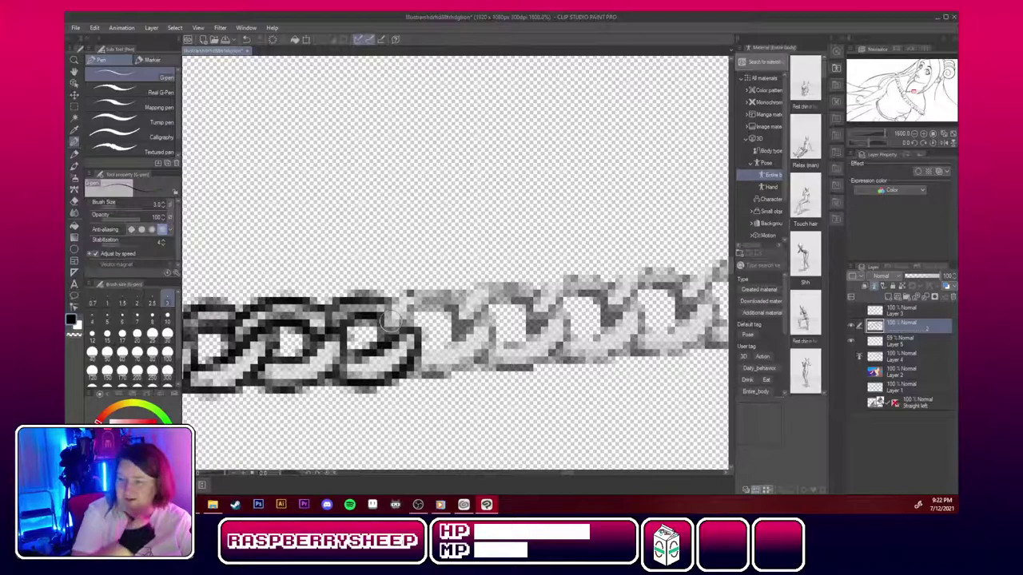
Ink the horizontal strand's thirteenth link, reinforce its top edge, and trace the fourteenth link's upper arch.
mouse_move(382, 341)
left_mouse_down()
mouse_move(401, 302)
mouse_move(431, 292)
mouse_move(478, 294)
mouse_move(412, 340)
mouse_move(462, 321)
left_mouse_up()
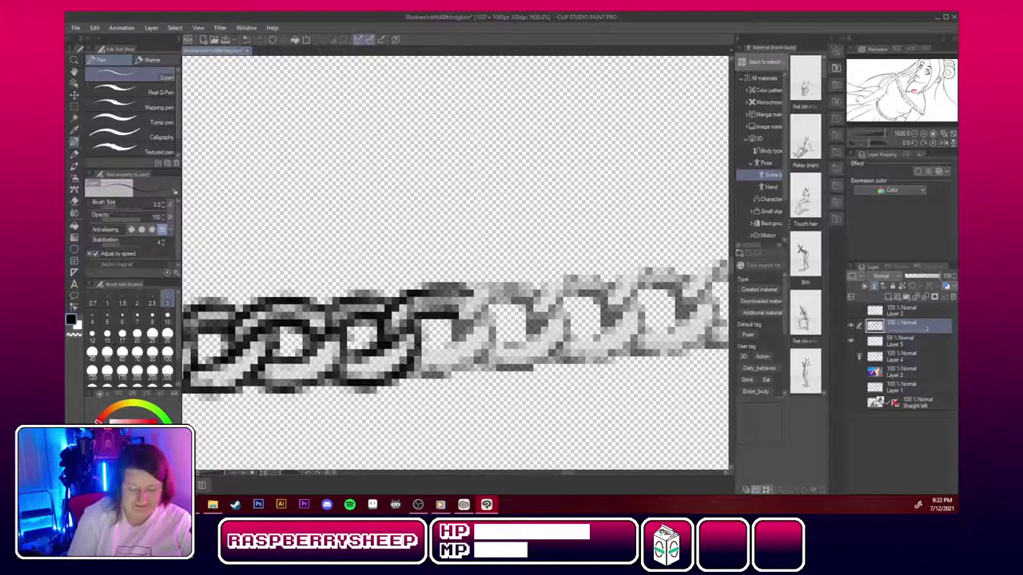
mouse_move(447, 344)
left_mouse_down()
mouse_move(493, 307)
mouse_move(532, 323)
mouse_move(523, 310)
mouse_move(536, 327)
mouse_move(513, 306)
mouse_move(429, 378)
mouse_move(401, 375)
mouse_move(468, 357)
mouse_move(495, 316)
mouse_move(446, 375)
mouse_move(492, 327)
mouse_move(461, 329)
mouse_move(460, 309)
mouse_move(544, 316)
left_mouse_up()
left_click_drag(503, 283, 546, 303)
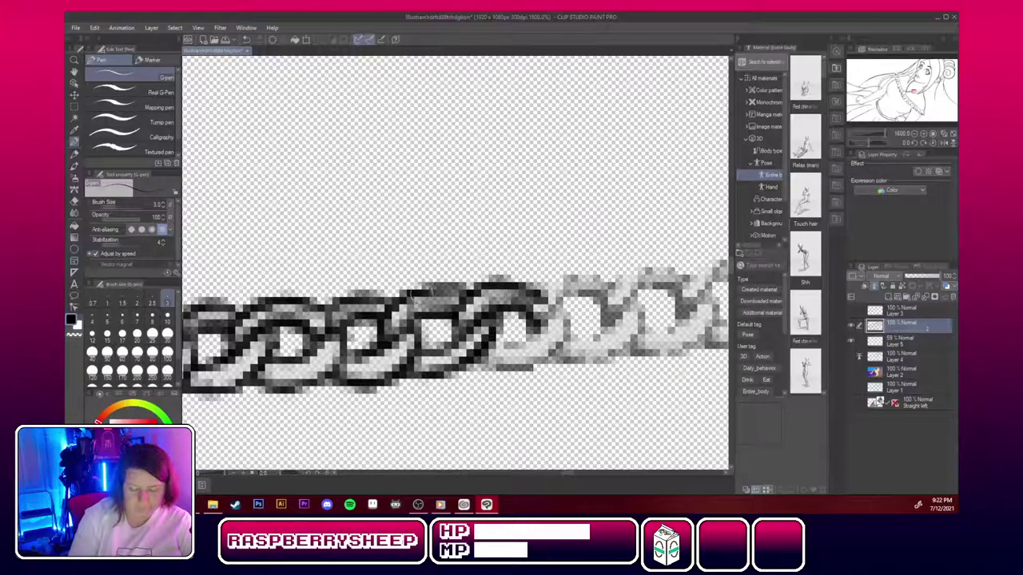
left_click_drag(427, 289, 465, 287)
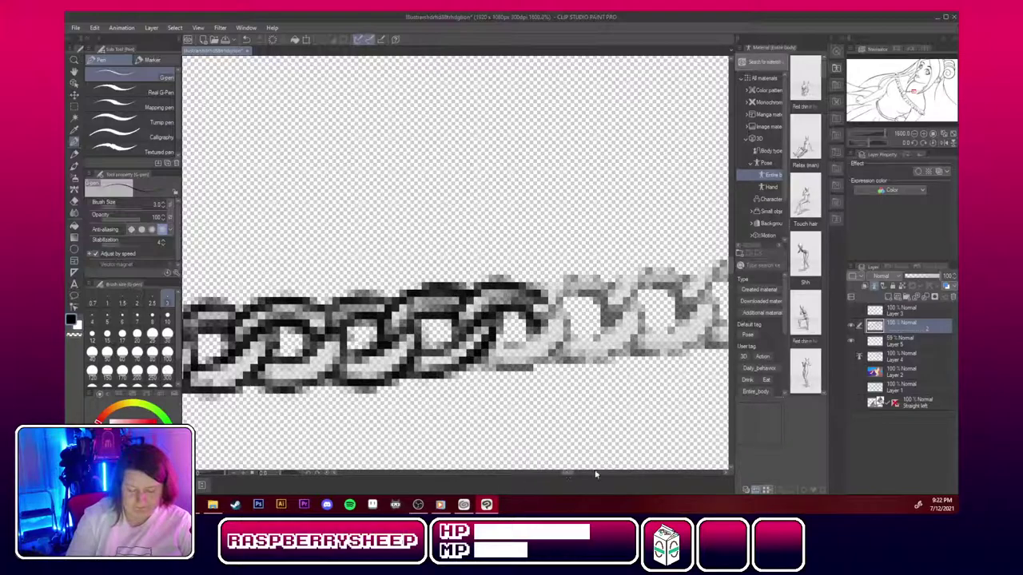
Close the fourteenth link's lower loop and ink the whole fifteenth link of the horizontal strand.
left_click_drag(570, 477, 576, 477)
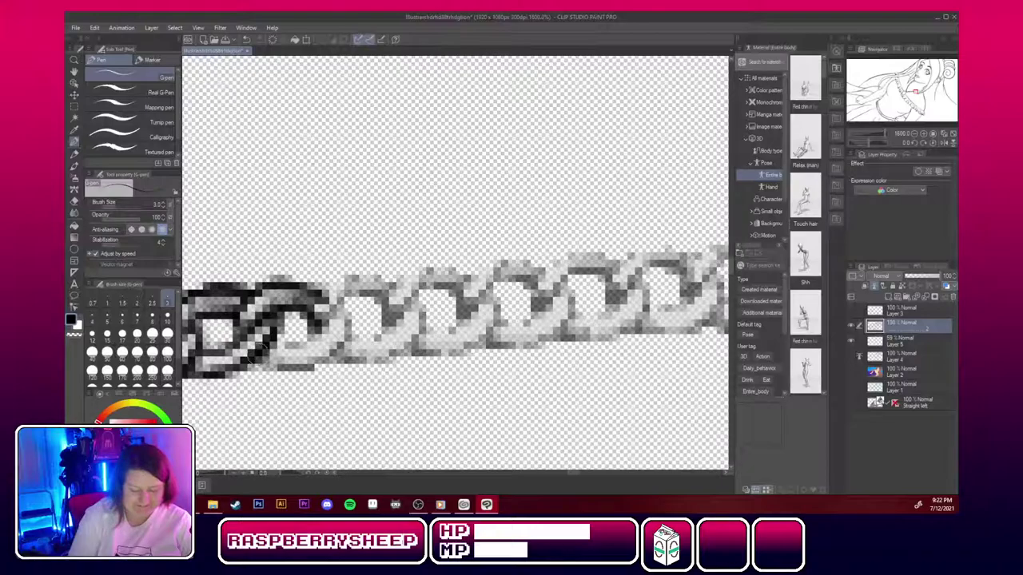
mouse_move(263, 354)
left_mouse_down()
mouse_move(298, 370)
mouse_move(341, 349)
mouse_move(347, 316)
mouse_move(328, 353)
mouse_move(346, 314)
left_mouse_up()
mouse_move(279, 326)
left_mouse_down()
mouse_move(315, 331)
mouse_move(345, 301)
left_mouse_up()
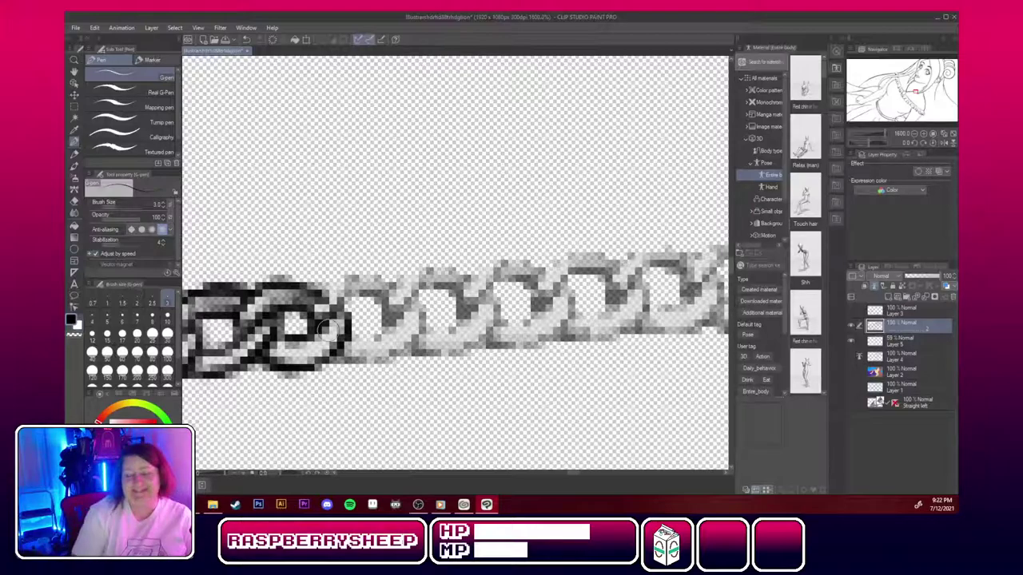
mouse_move(315, 324)
left_mouse_down()
mouse_move(330, 288)
mouse_move(373, 281)
mouse_move(404, 289)
mouse_move(399, 302)
mouse_move(392, 286)
left_mouse_up()
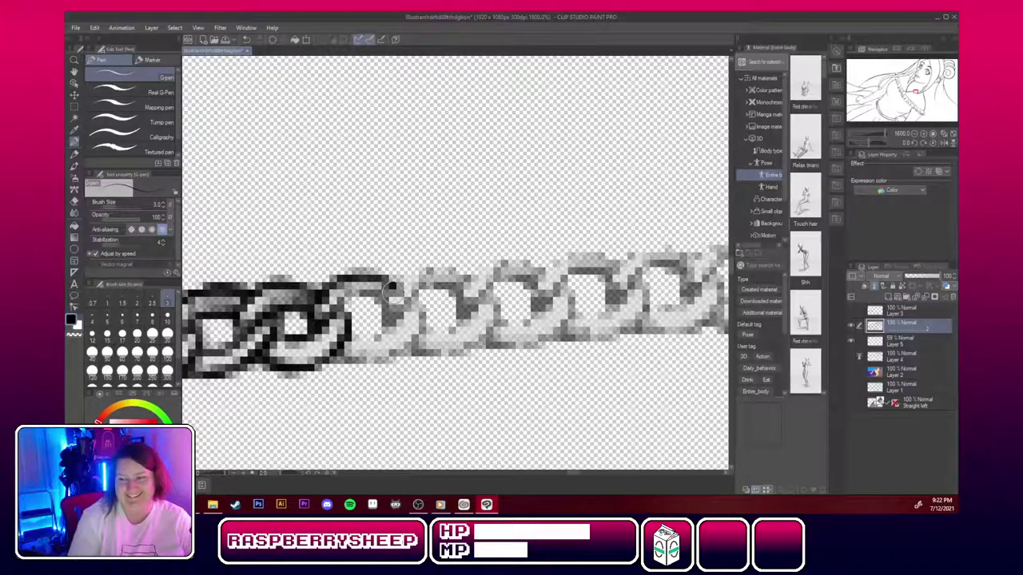
mouse_move(336, 312)
left_mouse_down()
mouse_move(362, 293)
mouse_move(338, 309)
mouse_move(374, 300)
mouse_move(362, 298)
mouse_move(392, 314)
mouse_move(383, 307)
mouse_move(368, 344)
mouse_move(400, 308)
mouse_move(348, 355)
mouse_move(376, 363)
mouse_move(363, 352)
mouse_move(391, 352)
mouse_move(422, 308)
left_mouse_up()
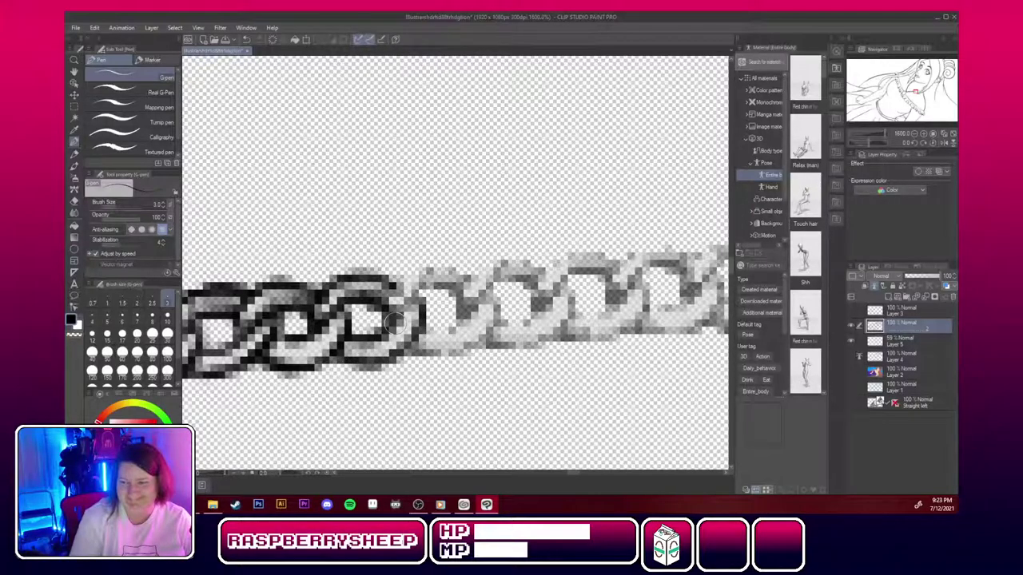
Ink the horizontal strand's sixteenth and seventeenth links, including their inner openings and lower loops.
mouse_move(388, 328)
left_mouse_down()
mouse_move(427, 294)
mouse_move(419, 307)
mouse_move(459, 296)
mouse_move(423, 307)
mouse_move(463, 304)
mouse_move(395, 315)
mouse_move(387, 288)
mouse_move(387, 303)
mouse_move(406, 271)
mouse_move(395, 288)
mouse_move(435, 270)
mouse_move(490, 284)
left_mouse_up()
left_click_drag(423, 330, 478, 305)
mouse_move(396, 355)
left_mouse_down()
mouse_move(477, 345)
mouse_move(505, 279)
left_mouse_up()
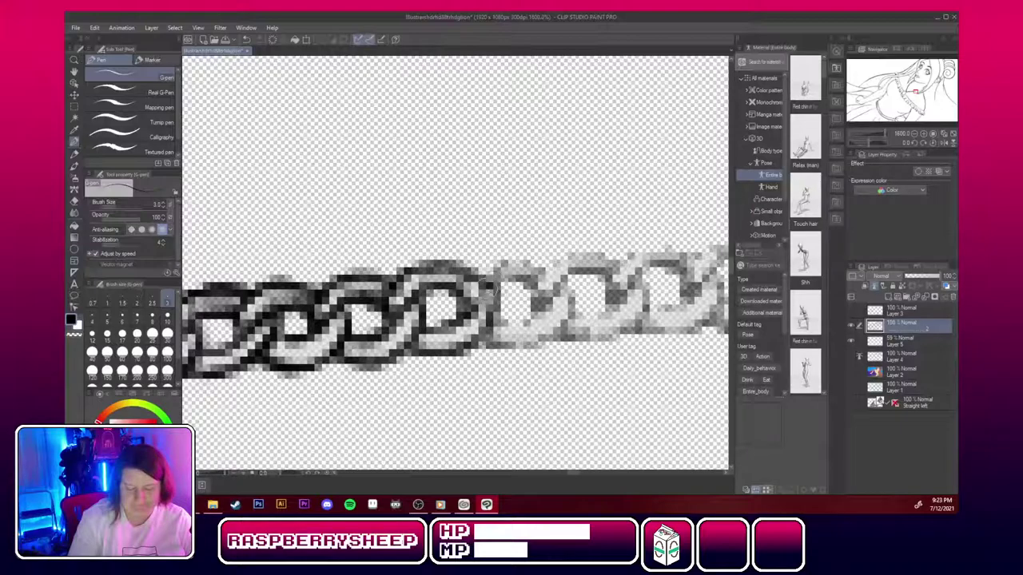
mouse_move(468, 316)
left_mouse_down()
mouse_move(496, 285)
mouse_move(536, 280)
mouse_move(544, 313)
mouse_move(540, 255)
mouse_move(540, 288)
mouse_move(569, 265)
left_mouse_up()
left_click_drag(489, 332, 566, 288)
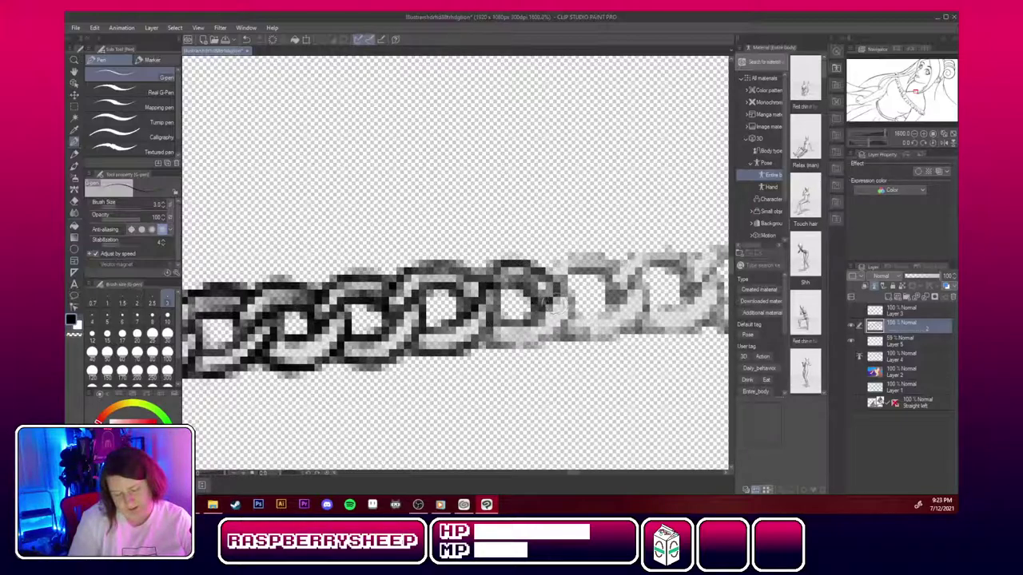
left_click_drag(554, 327, 582, 291)
mouse_move(542, 340)
left_mouse_down()
mouse_move(501, 361)
mouse_move(500, 349)
mouse_move(531, 344)
left_mouse_up()
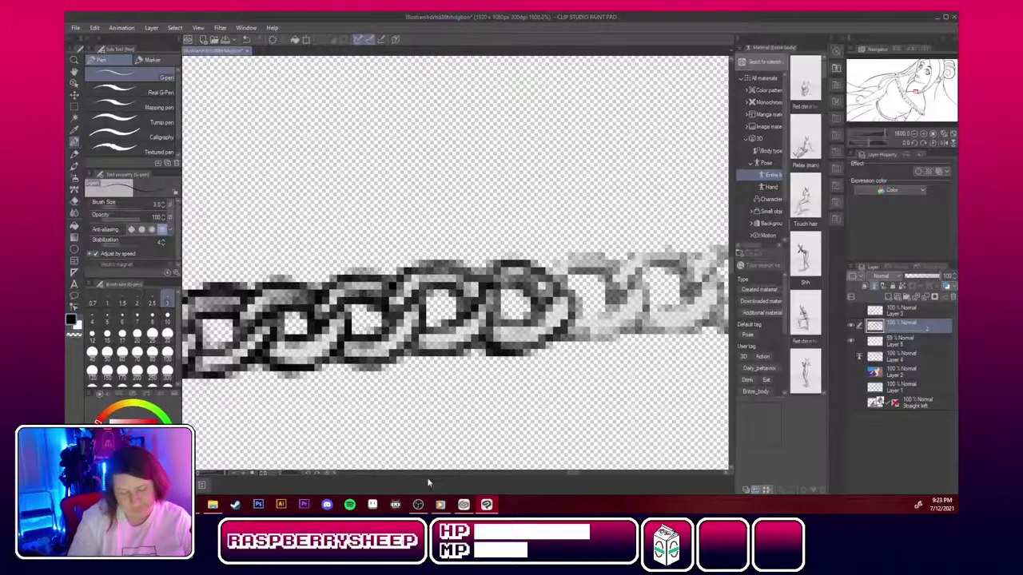
At 400% zoom, ink the horizontal strand's end links where the chain meets the thick diagonal outline.
left_click(914, 134)
left_click(914, 134)
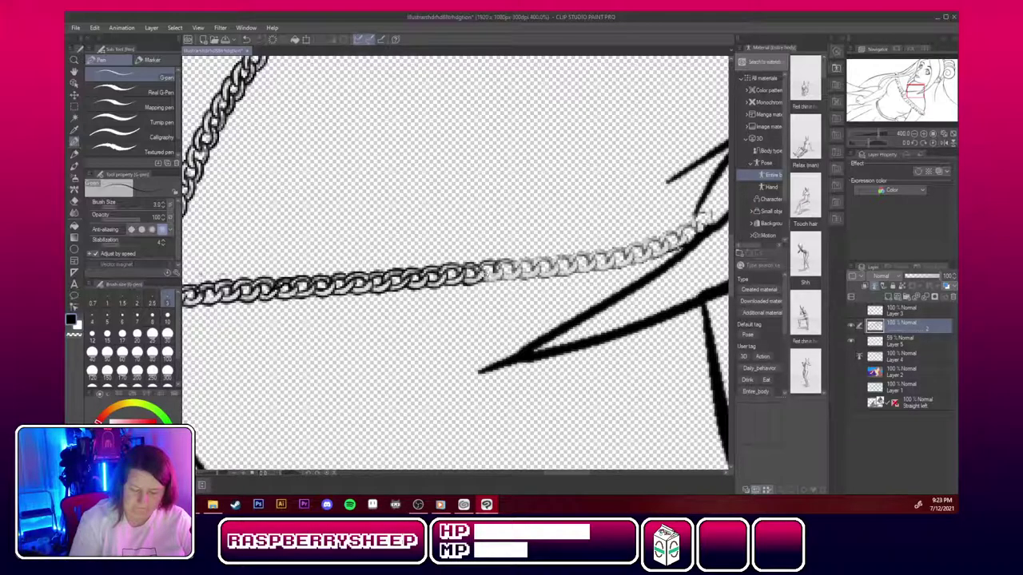
mouse_move(489, 269)
left_mouse_down()
mouse_move(505, 275)
mouse_move(489, 283)
left_mouse_up()
left_click_drag(576, 473, 585, 476)
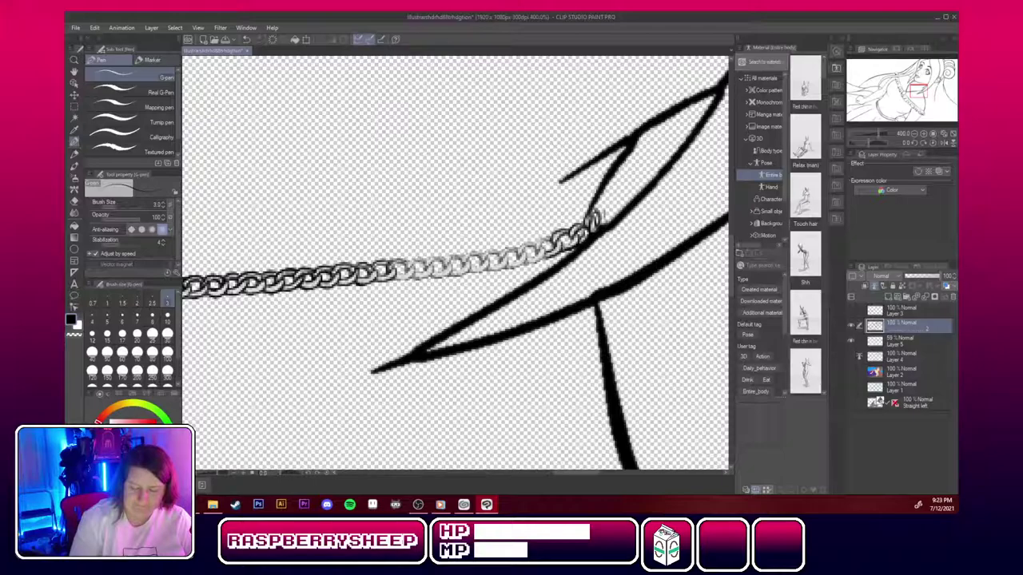
mouse_move(554, 235)
left_mouse_down()
mouse_move(535, 245)
mouse_move(545, 245)
left_mouse_up()
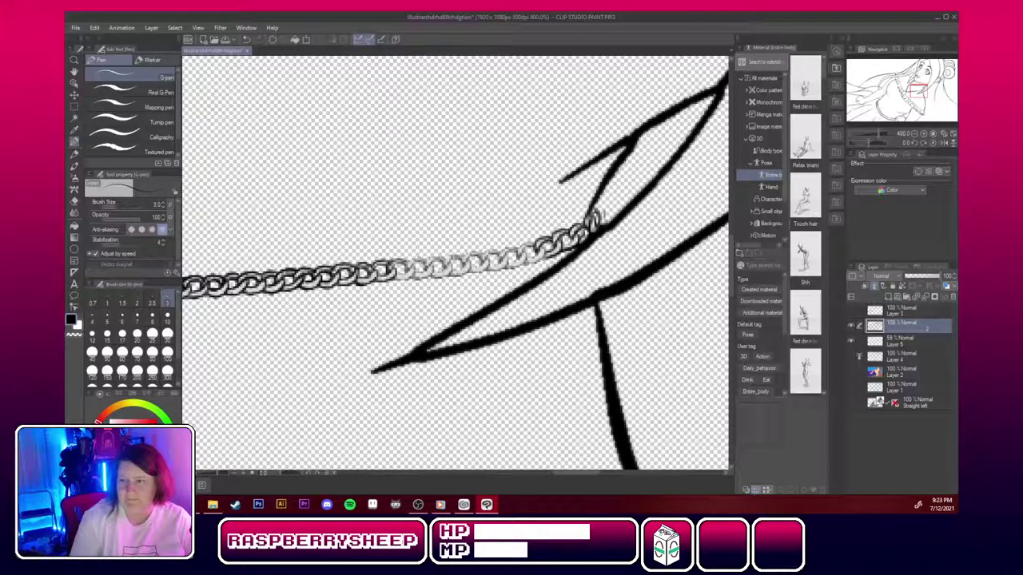
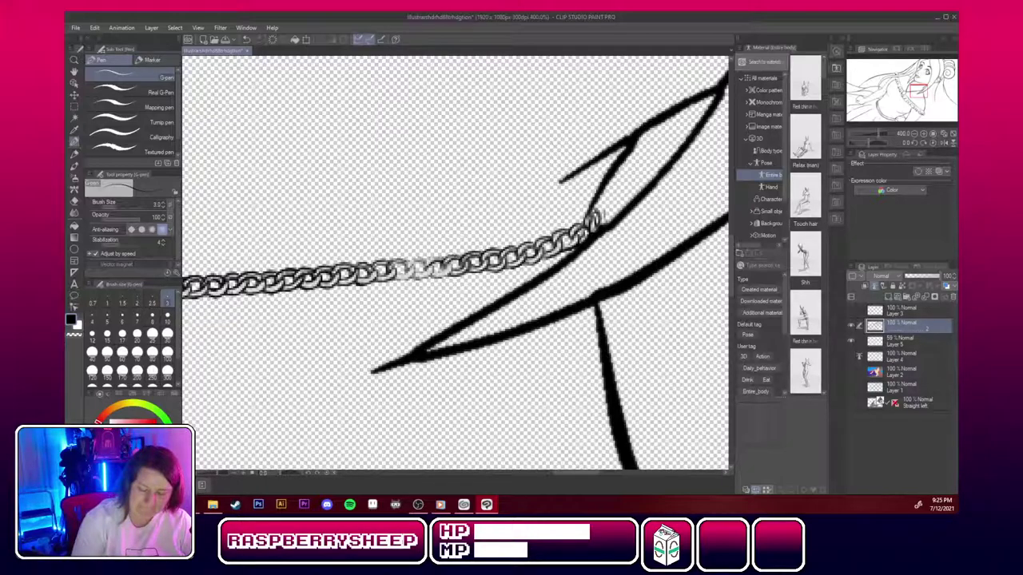
Ink the faded links in the middle of the lower necklace chain with the G-pen.
mouse_move(432, 266)
left_mouse_down()
mouse_move(449, 263)
mouse_move(434, 279)
mouse_move(446, 278)
left_mouse_up()
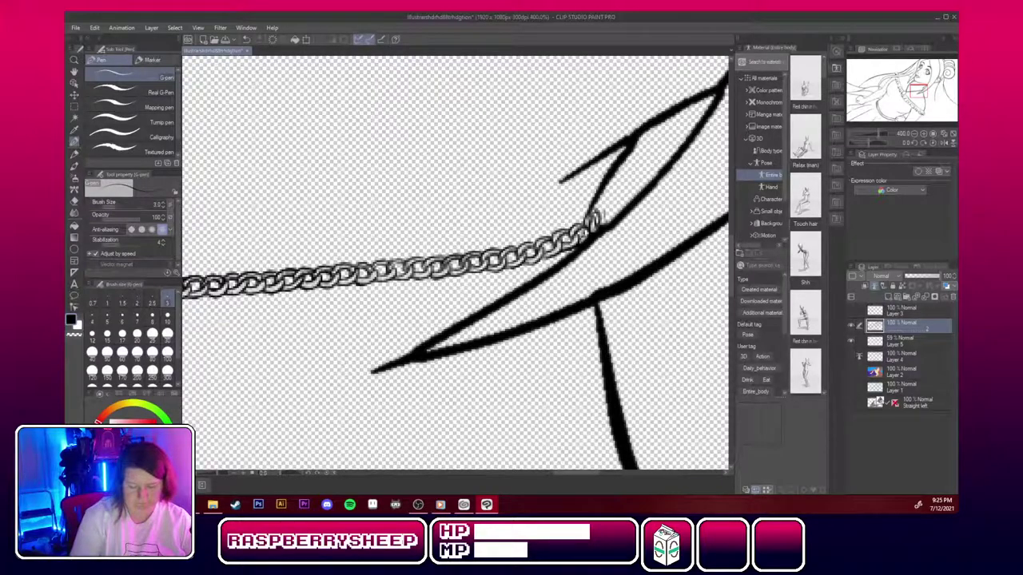
Show the flat colours on Layer 2 and make that layer active.
left_click(933, 135)
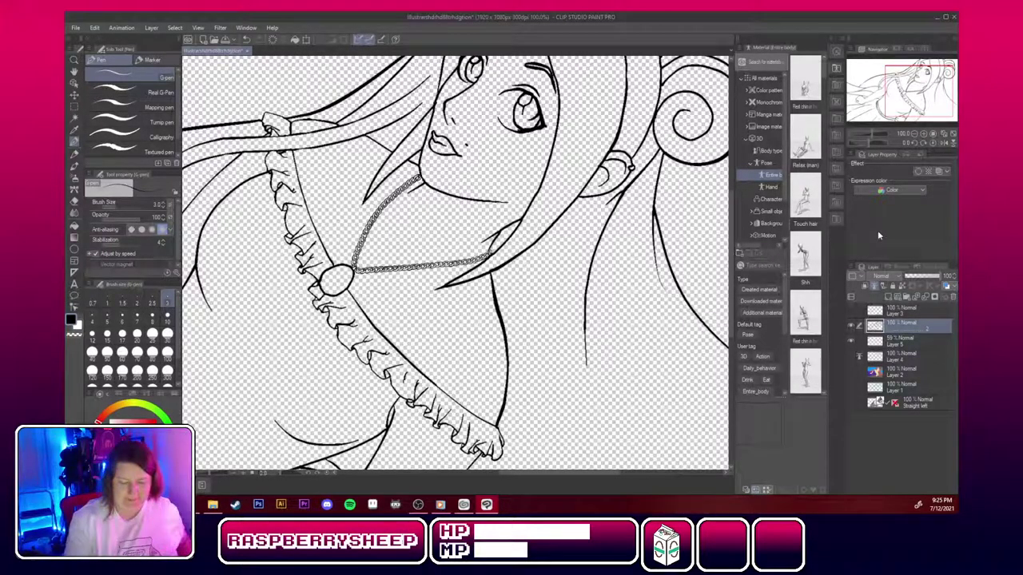
left_click(914, 137)
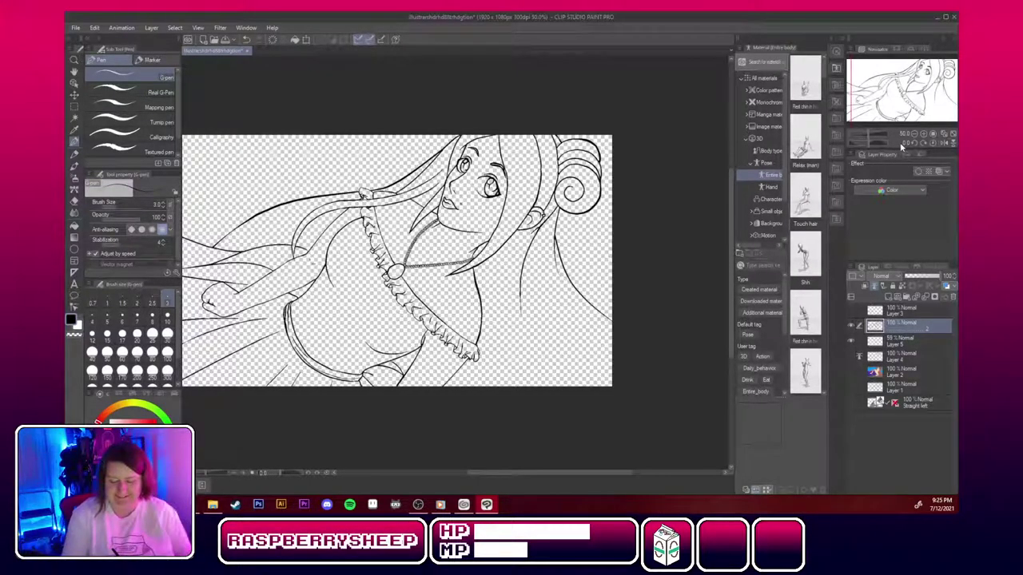
left_click(852, 373)
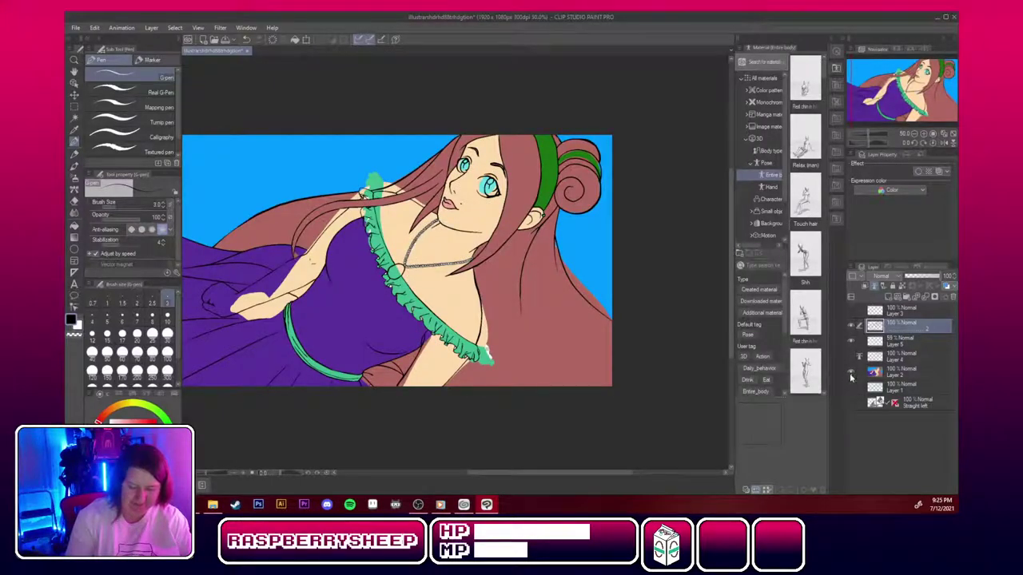
left_click(909, 374)
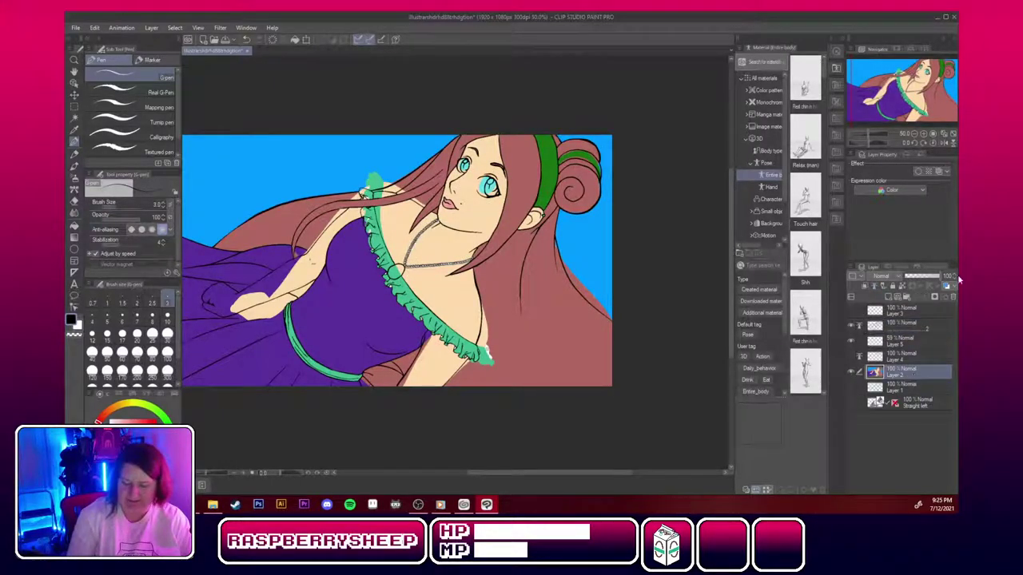
Fill the transparent gaps in the necklace chain's links with the sampled skin colour, using brush size 17.
left_click(925, 136)
left_click(925, 136)
left_click(925, 137)
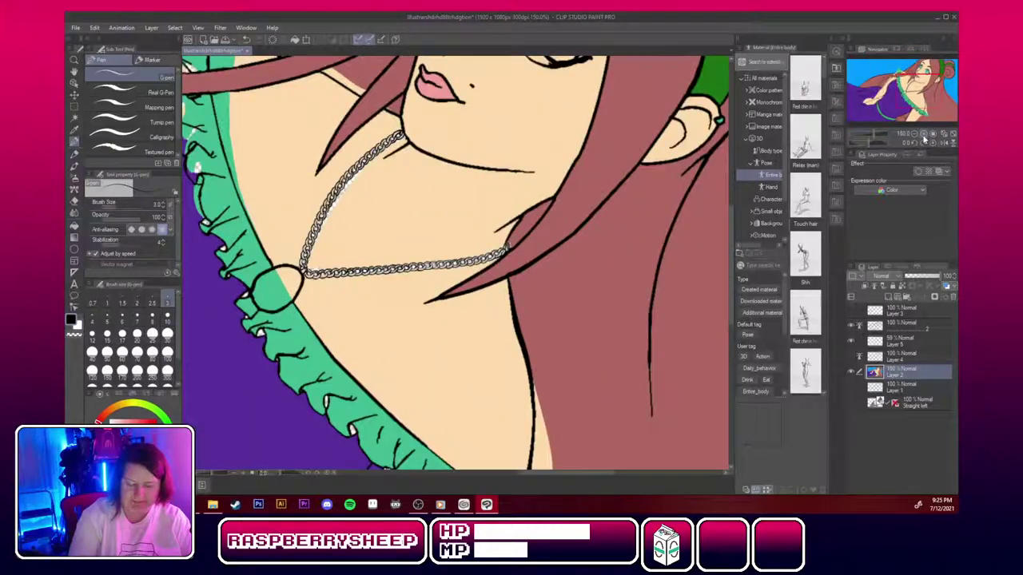
left_click(925, 137)
left_click(924, 136)
left_click(925, 137)
left_click(504, 186, "alt")
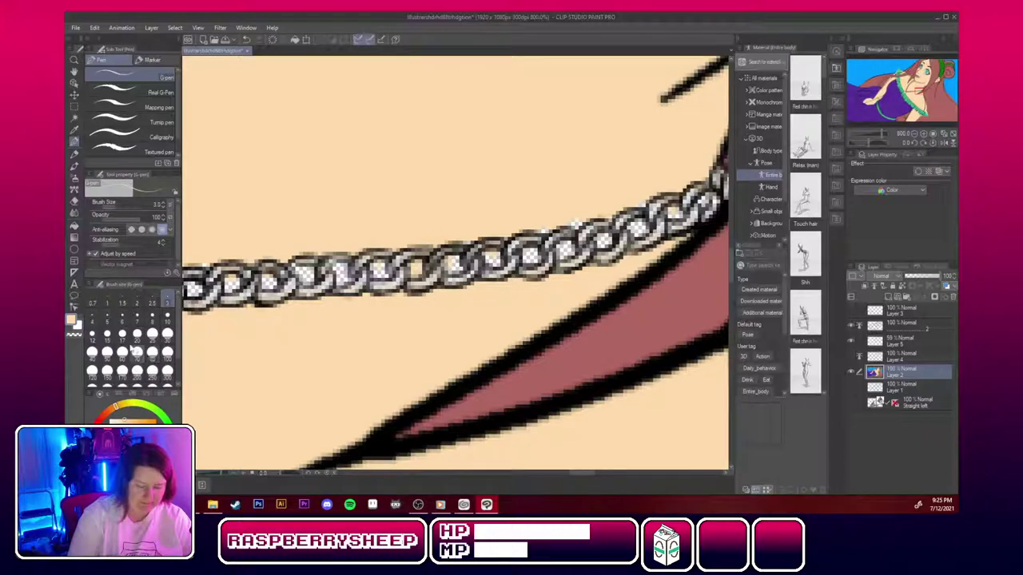
left_click(121, 336)
mouse_move(436, 308)
left_mouse_down()
mouse_move(494, 297)
mouse_move(608, 236)
mouse_move(680, 176)
left_mouse_up()
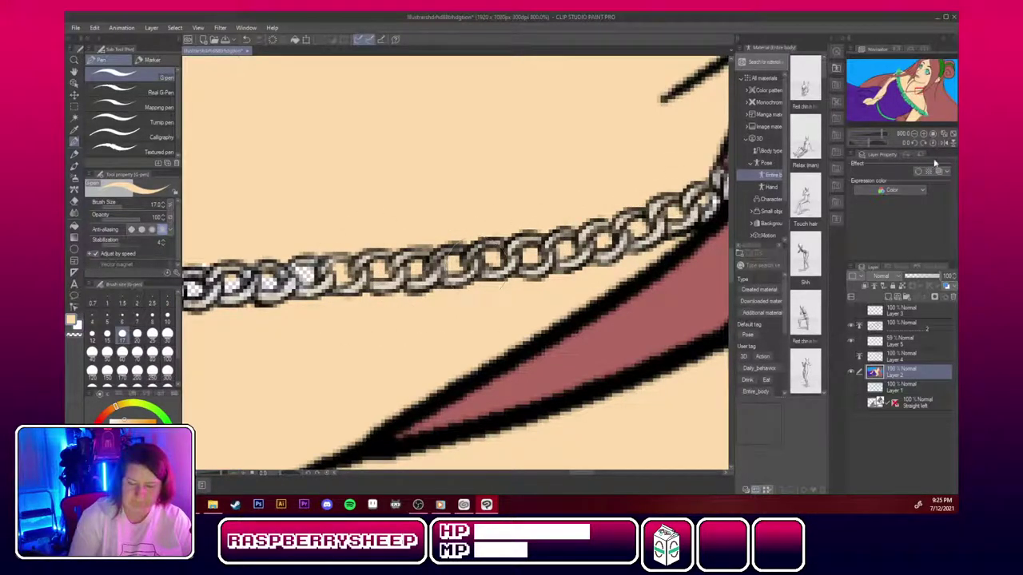
left_click(915, 134)
left_click(915, 134)
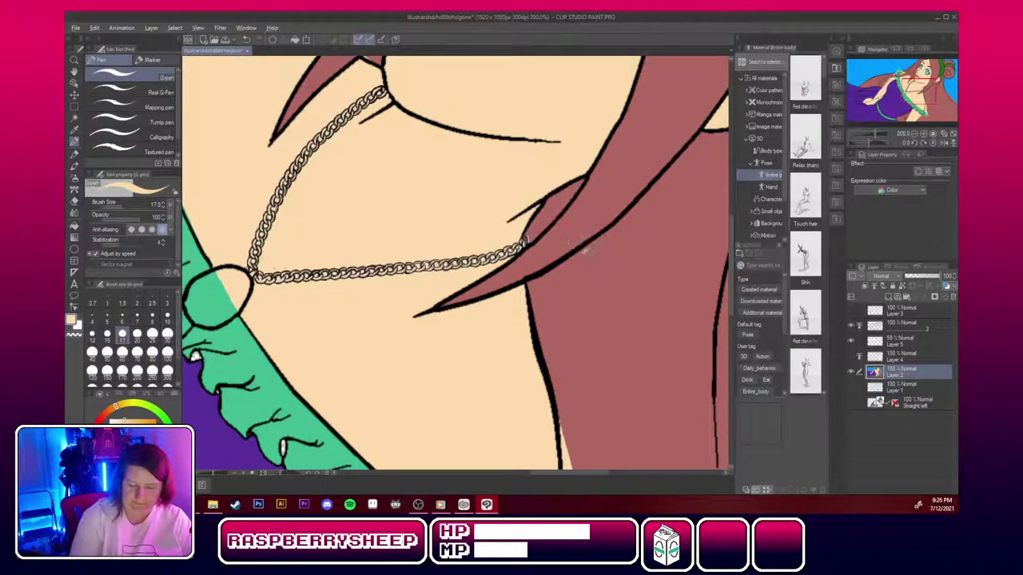
Touch up the hair lock beside the necklace's end with the sampled hair colour, and hide Layer 5.
left_click(583, 249, "alt")
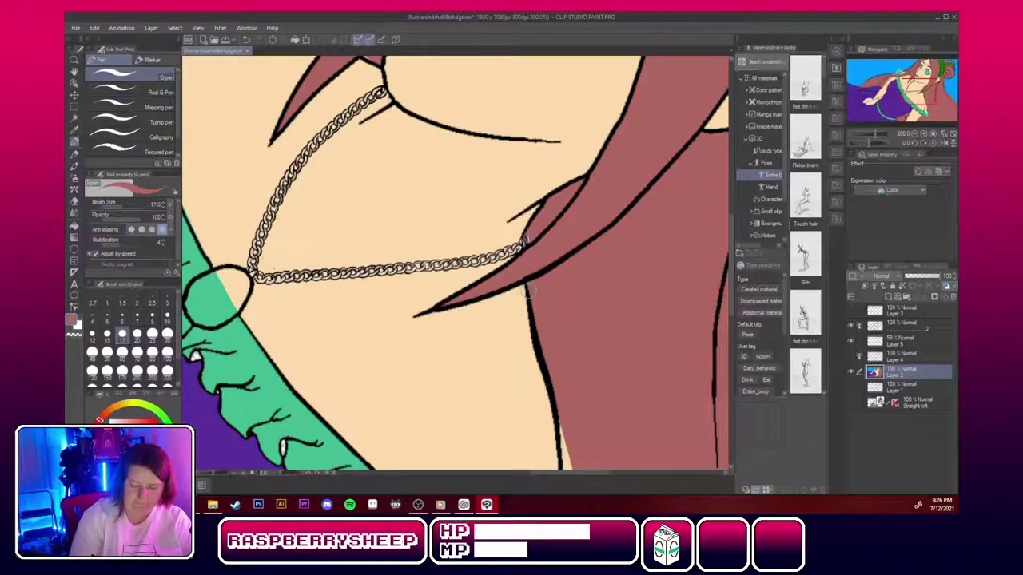
left_click_drag(528, 292, 439, 277)
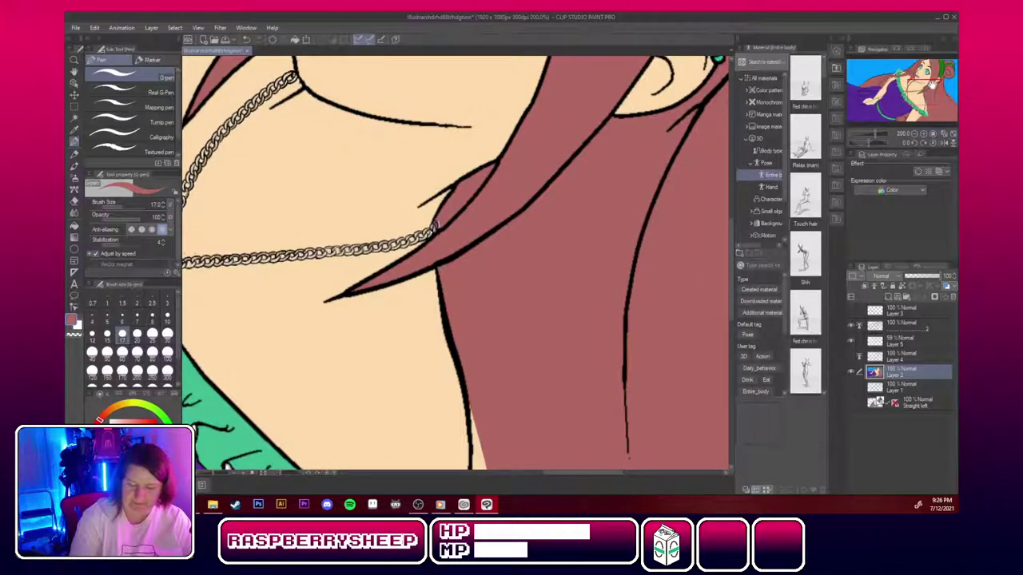
left_click(851, 342)
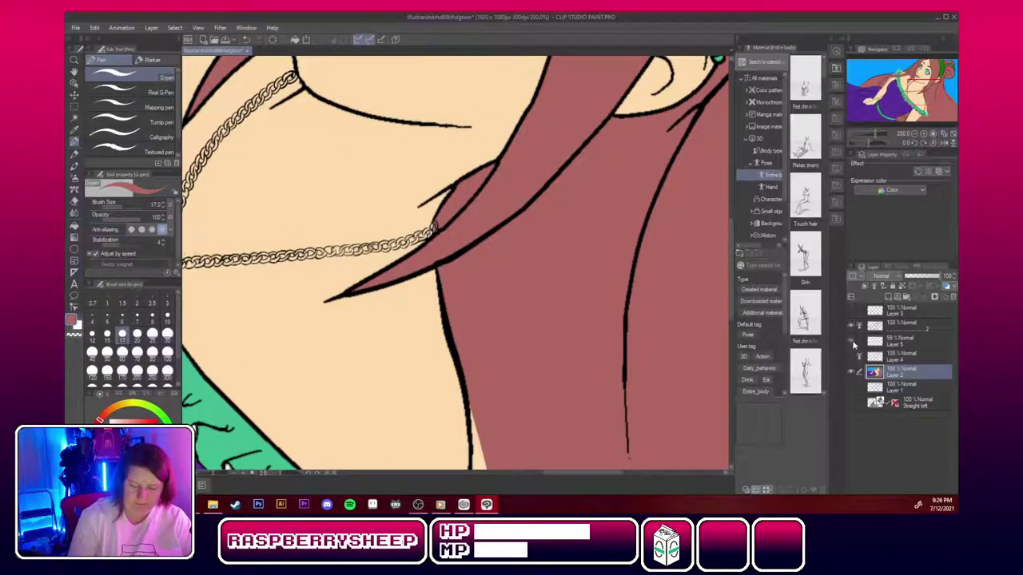
left_click(853, 346)
left_click(853, 345)
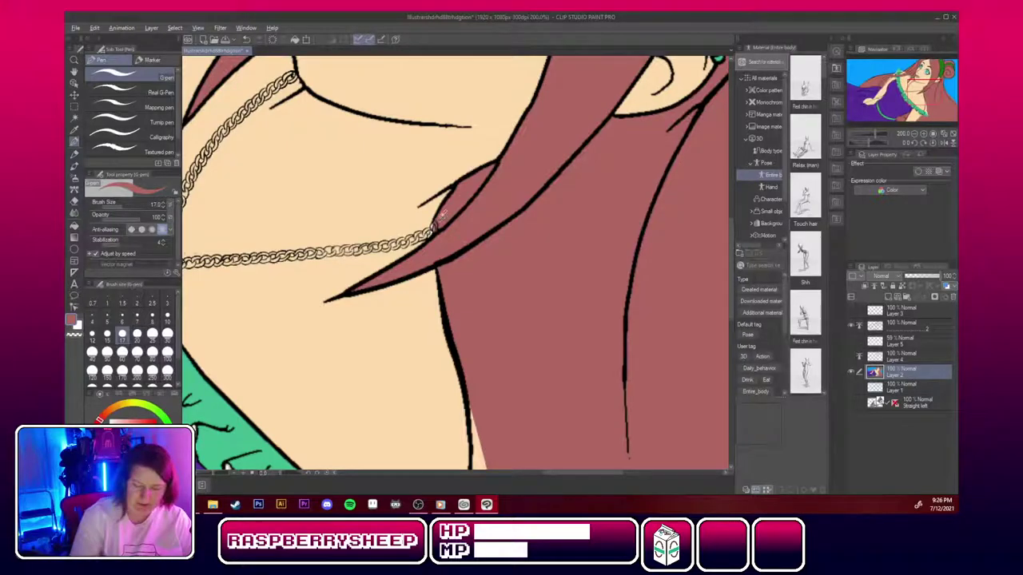
Clean up the skin colour around the chain's end beside the hair lock, and sample the hair colour again.
left_click(415, 280, "alt")
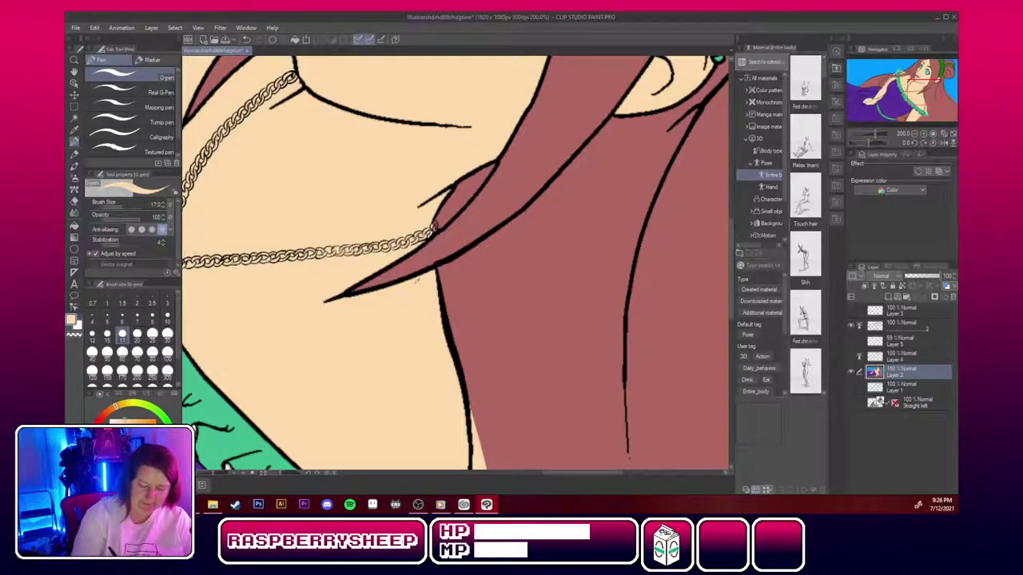
mouse_move(433, 233)
left_mouse_down()
mouse_move(443, 197)
mouse_move(439, 235)
left_mouse_up()
left_click(469, 236, "alt")
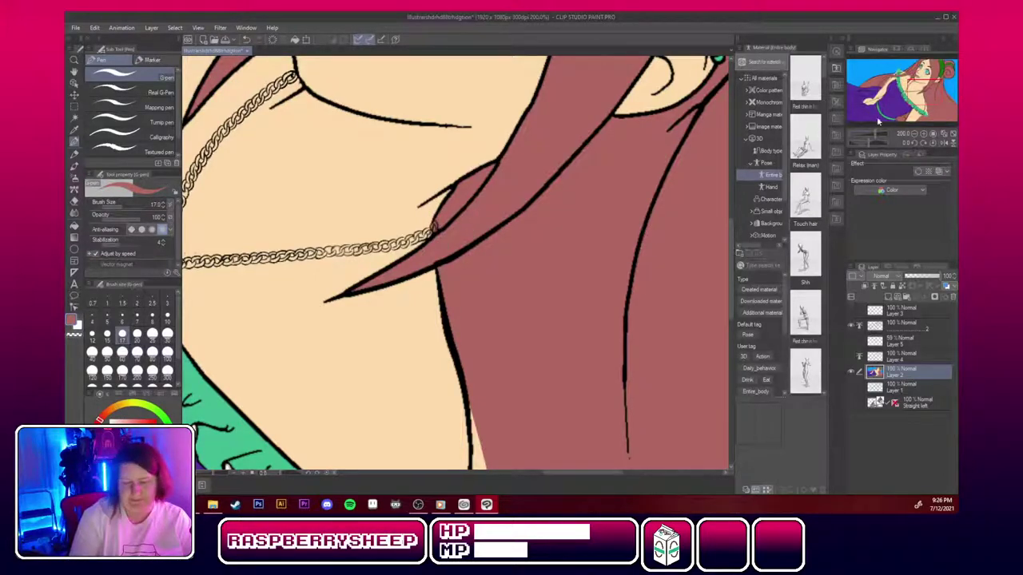
Extend the green band around the hair bun to its outlines, and fill the bun's outer edge with the hair colour.
left_click(916, 95)
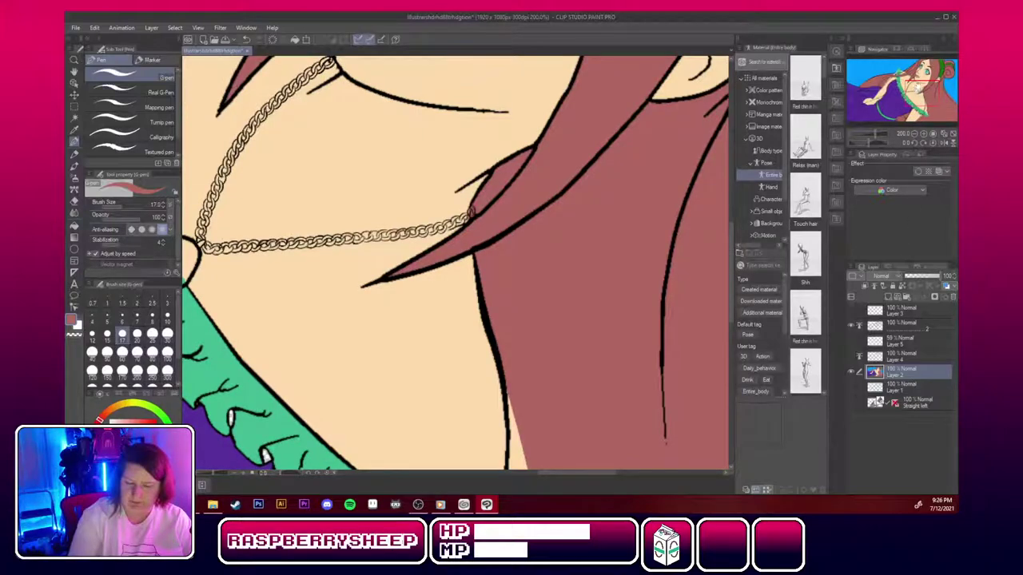
left_click_drag(917, 94, 938, 68)
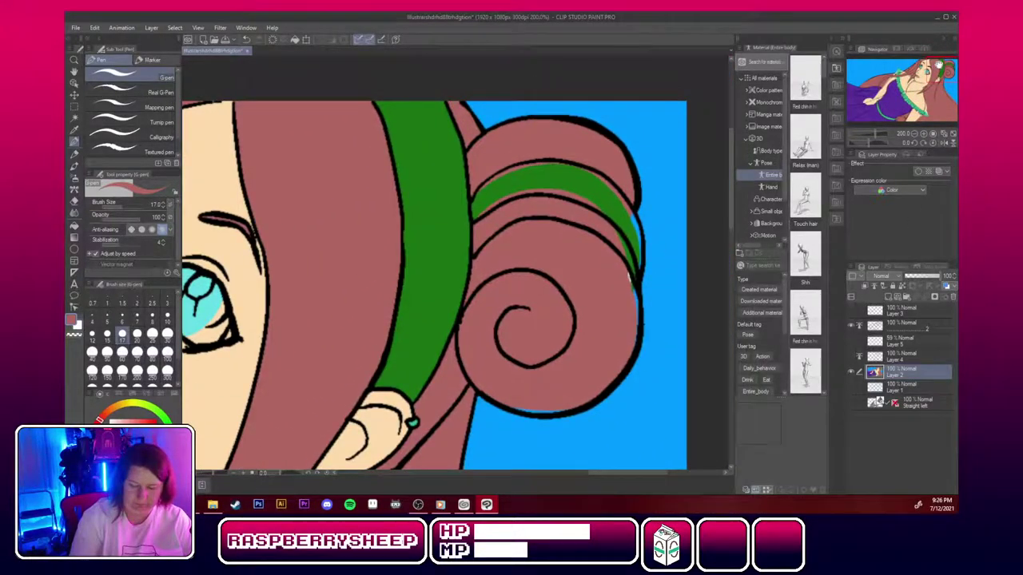
left_click(526, 176, "alt")
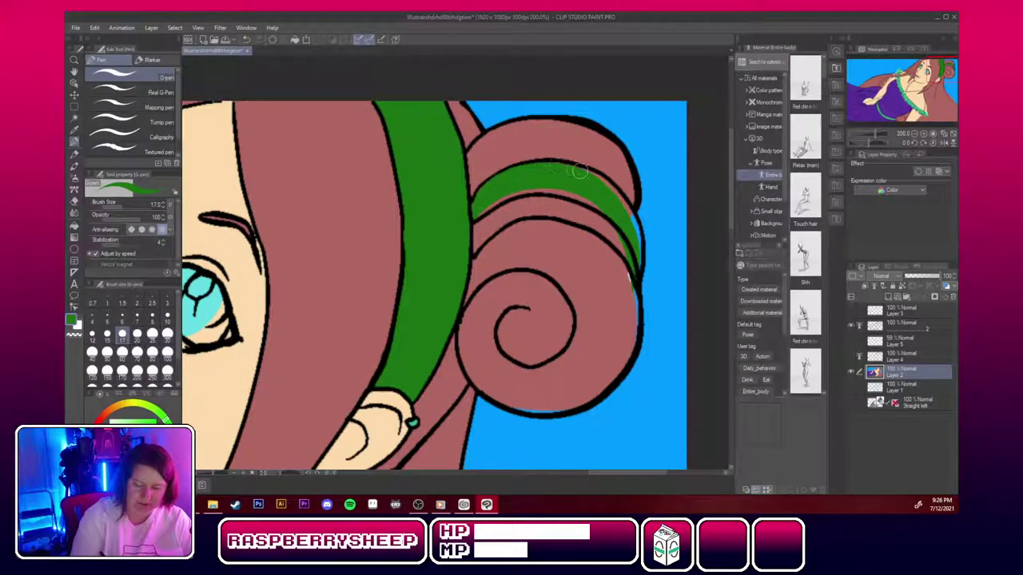
mouse_move(602, 183)
left_mouse_down()
mouse_move(630, 229)
mouse_move(622, 201)
mouse_move(636, 254)
mouse_move(629, 209)
mouse_move(636, 261)
mouse_move(640, 235)
left_mouse_up()
mouse_move(485, 210)
left_mouse_down()
mouse_move(523, 193)
mouse_move(476, 217)
mouse_move(506, 196)
mouse_move(478, 206)
left_mouse_up()
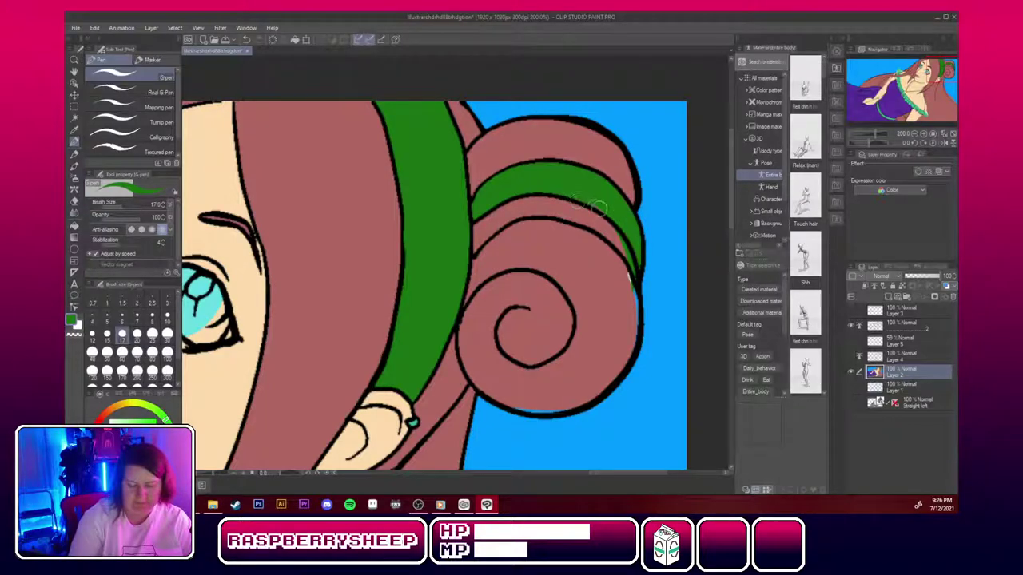
left_click(616, 301, "alt")
left_click_drag(624, 265, 637, 336)
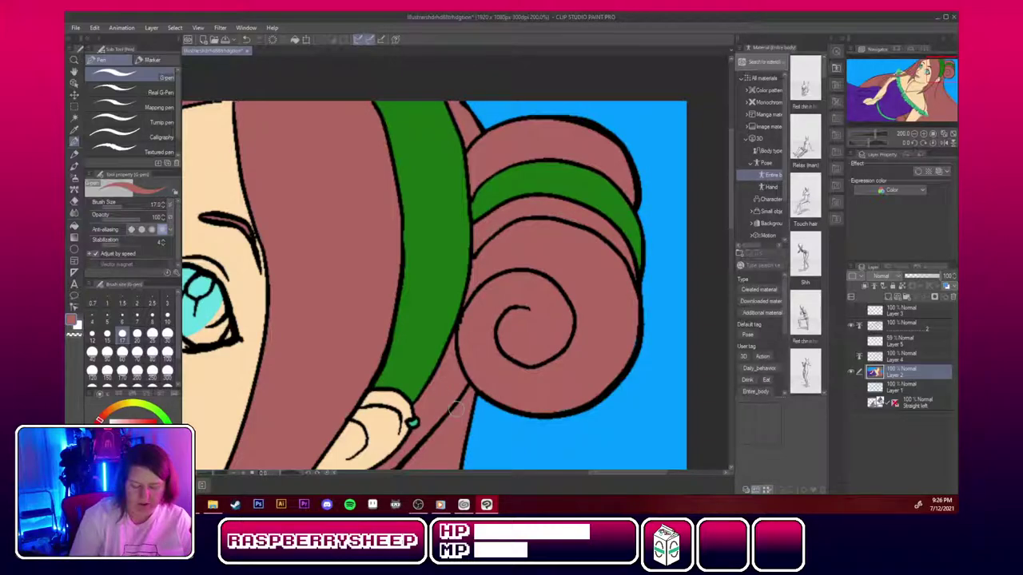
Cover the turquoise spill beside the larger eye's iris with skin colour, and fill the rest of the iris turquoise.
left_click_drag(929, 79, 913, 75)
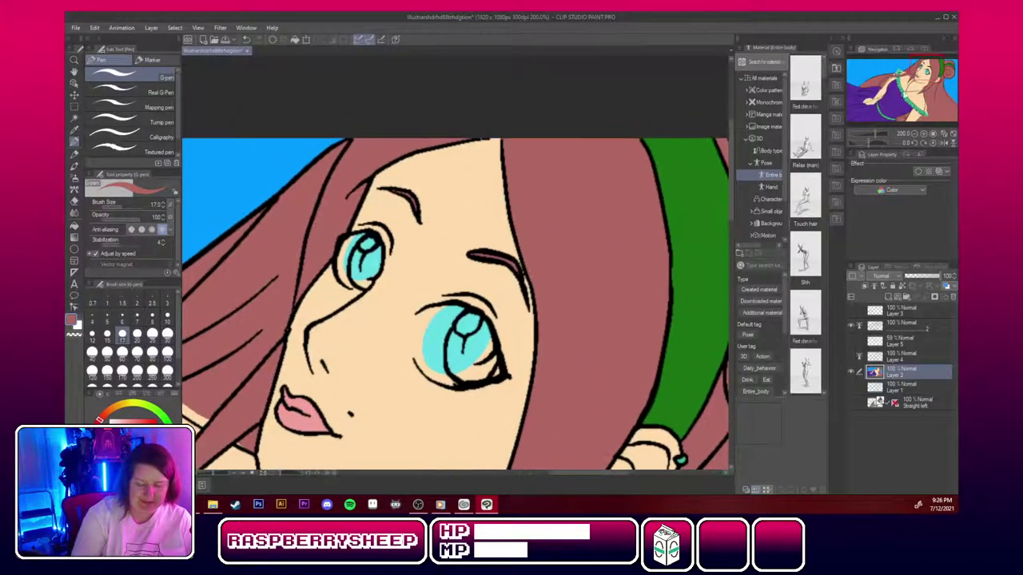
left_click(414, 334, "alt")
mouse_move(422, 357)
left_mouse_down()
mouse_move(446, 312)
mouse_move(433, 349)
mouse_move(435, 320)
mouse_move(458, 310)
mouse_move(434, 343)
mouse_move(456, 303)
mouse_move(432, 365)
mouse_move(426, 344)
mouse_move(442, 370)
mouse_move(440, 337)
mouse_move(491, 369)
left_mouse_up()
left_click(461, 352, "alt")
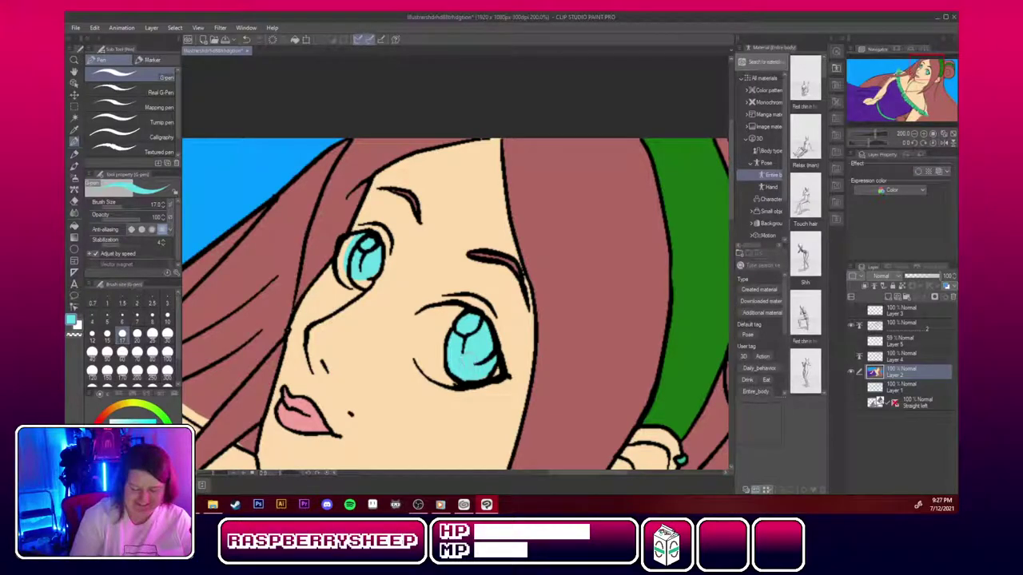
Trim the colour spill around the smaller eye's iris with skin colour, and touch up the larger iris's lower edge in turquoise.
left_click(397, 278, "alt")
left_click_drag(358, 238, 347, 264)
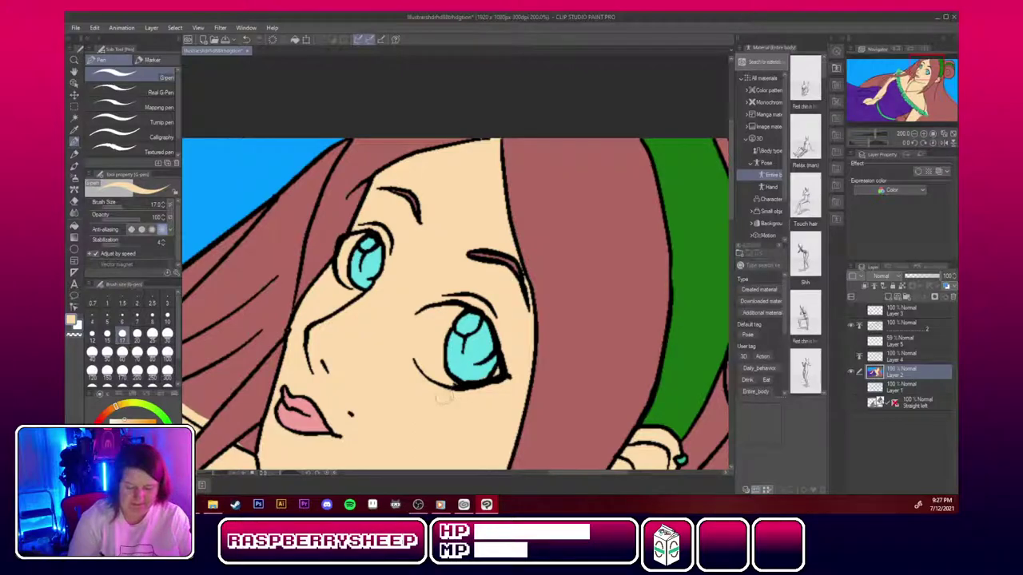
left_click(473, 364, "alt")
left_click_drag(464, 378, 497, 365)
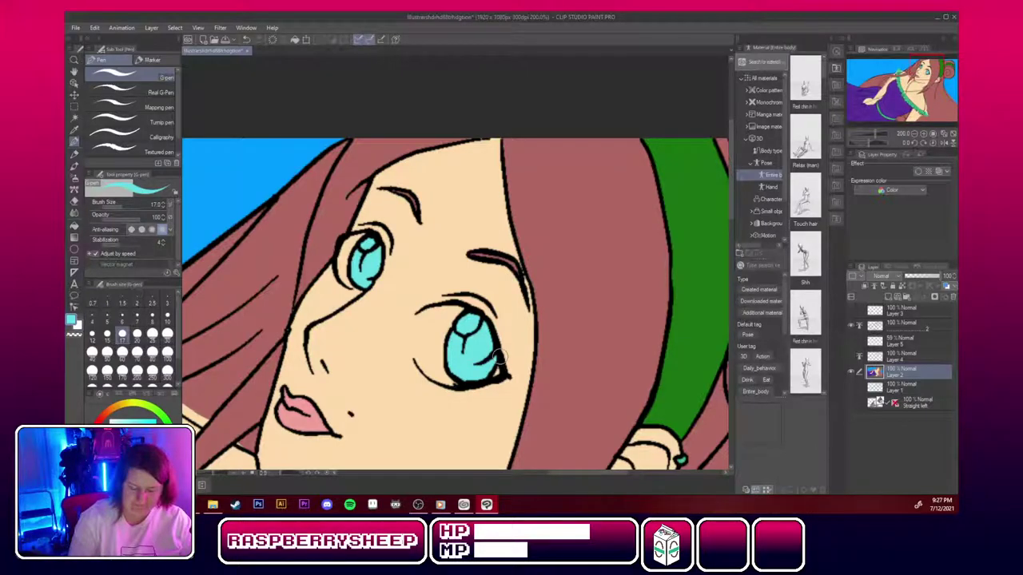
Fill the skin-coloured gaps between the hair strands beside the face and above the shoulder with the hair colour.
left_click_drag(924, 73, 910, 76)
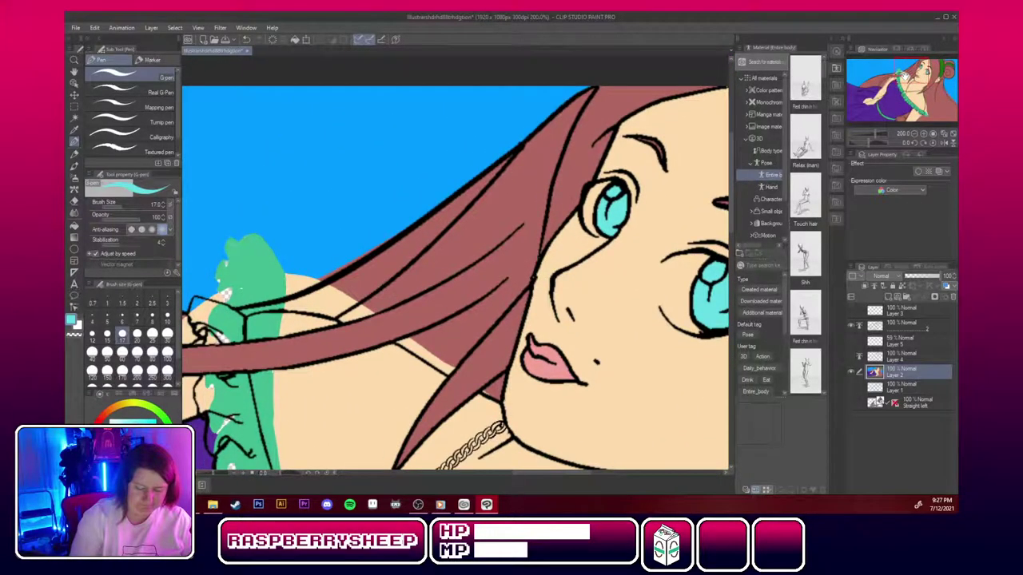
left_click(440, 336, "alt")
left_click_drag(402, 344, 442, 366)
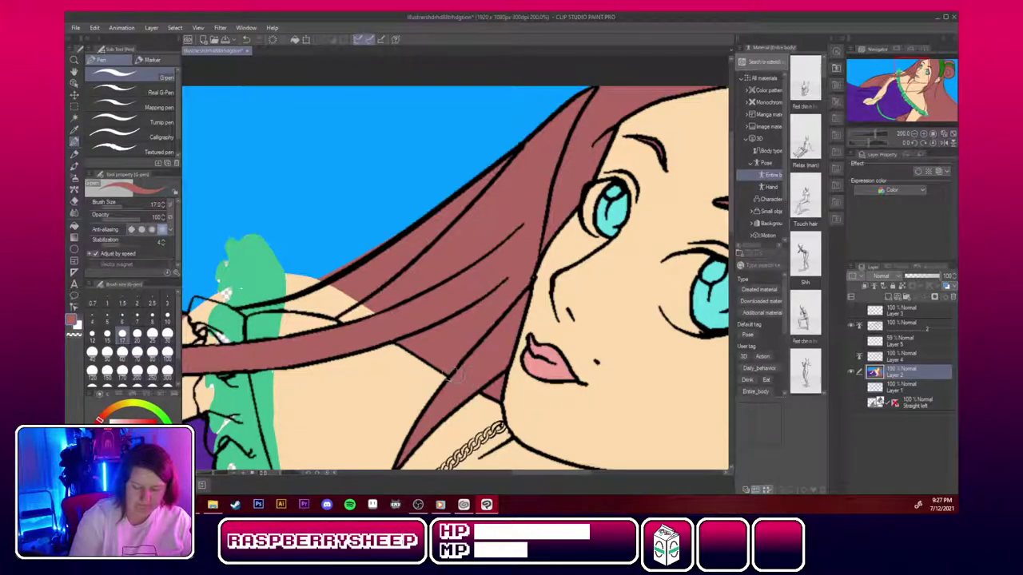
mouse_move(253, 310)
left_mouse_down()
mouse_move(354, 293)
mouse_move(329, 309)
mouse_move(371, 306)
left_mouse_up()
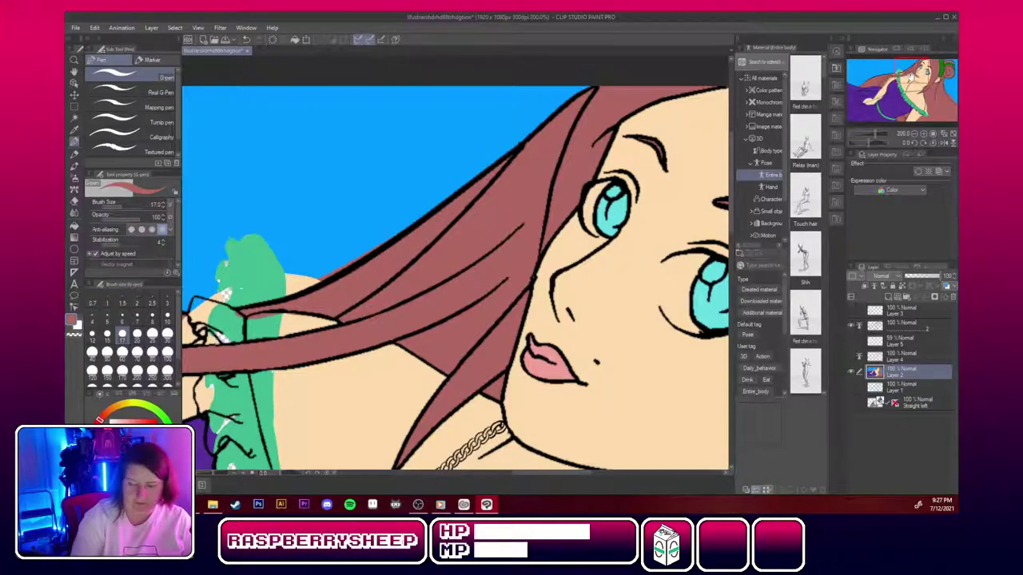
Paint over the green and skin-coloured spill above the shoulder and along the hair outline with the sampled sky blue.
left_click_drag(910, 77, 898, 77)
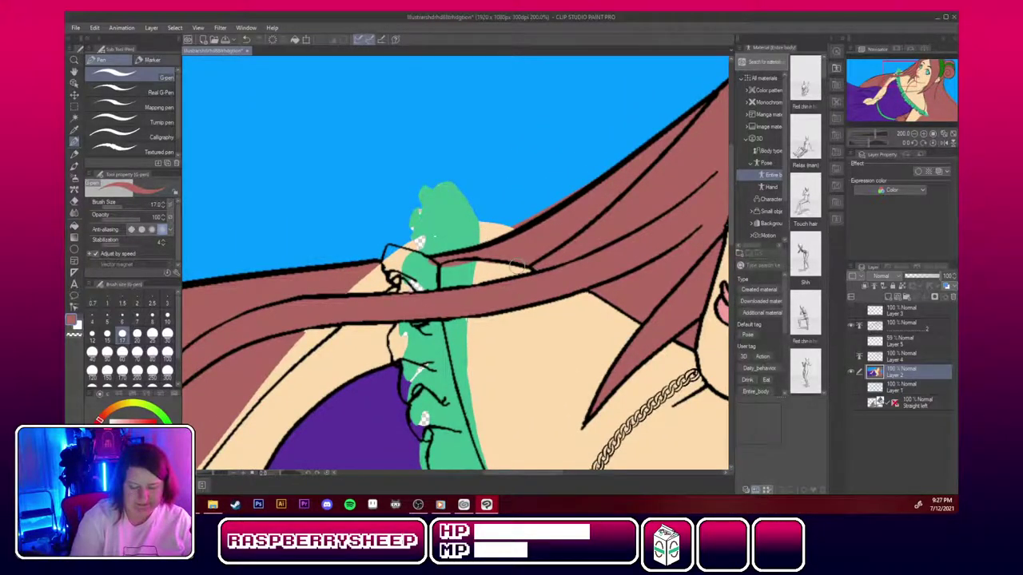
left_click(509, 184, "alt")
mouse_move(407, 243)
left_mouse_down()
mouse_move(432, 249)
mouse_move(524, 217)
mouse_move(464, 246)
left_mouse_up()
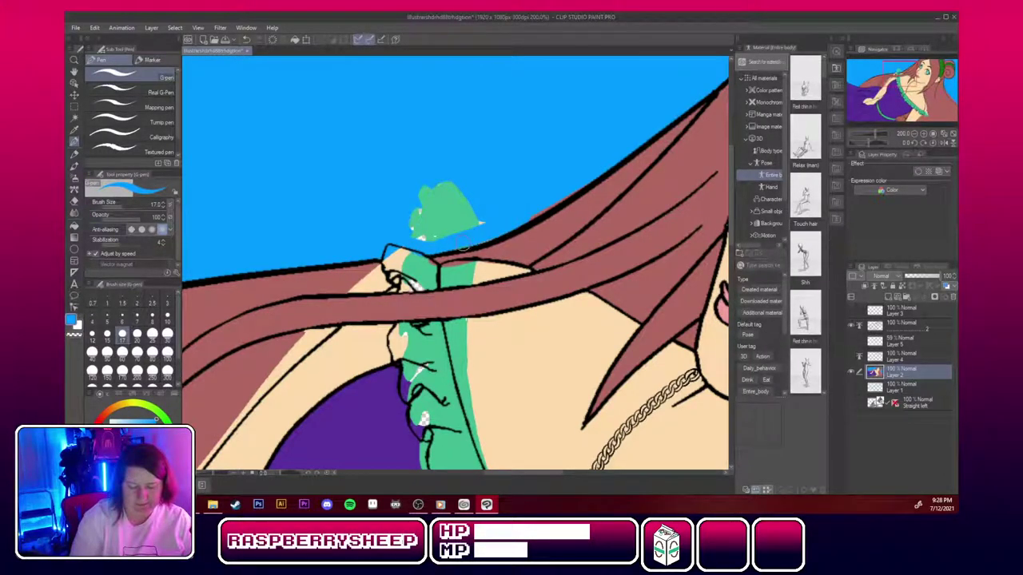
left_click_drag(554, 207, 577, 193)
mouse_move(479, 224)
left_mouse_down()
mouse_move(436, 232)
mouse_move(443, 209)
mouse_move(432, 190)
left_mouse_up()
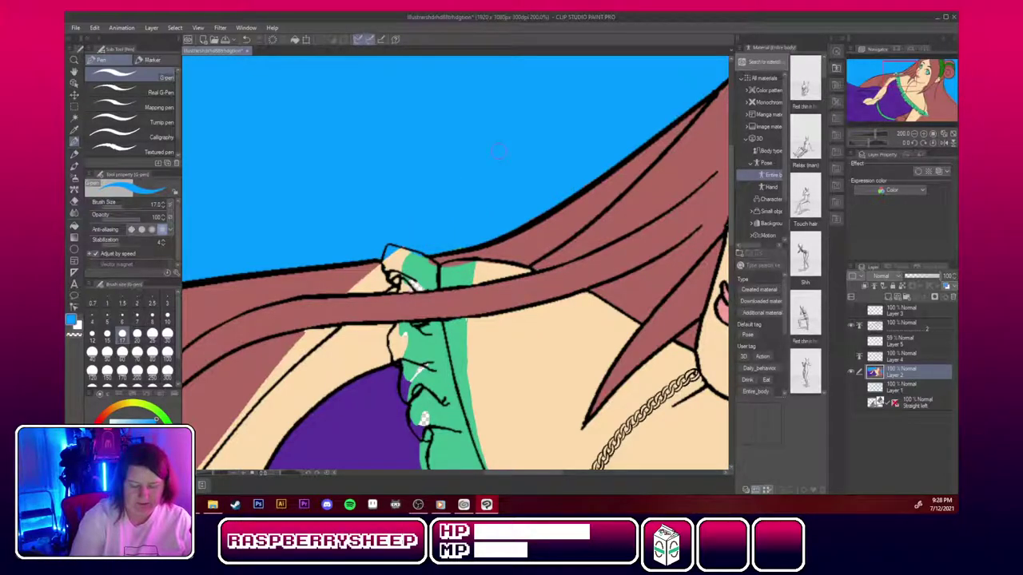
Fill the top of the shoulder ruffle with its green, and trim the spill outside its outline with sky blue.
left_click(461, 269, "alt")
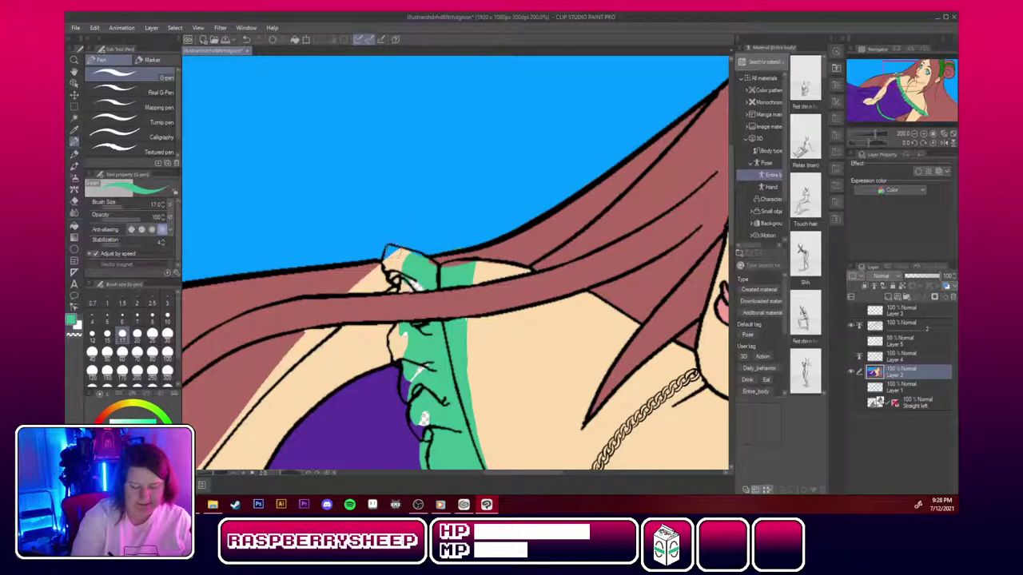
mouse_move(392, 253)
left_mouse_down()
mouse_move(389, 276)
mouse_move(398, 246)
mouse_move(421, 255)
mouse_move(398, 283)
mouse_move(419, 288)
left_mouse_up()
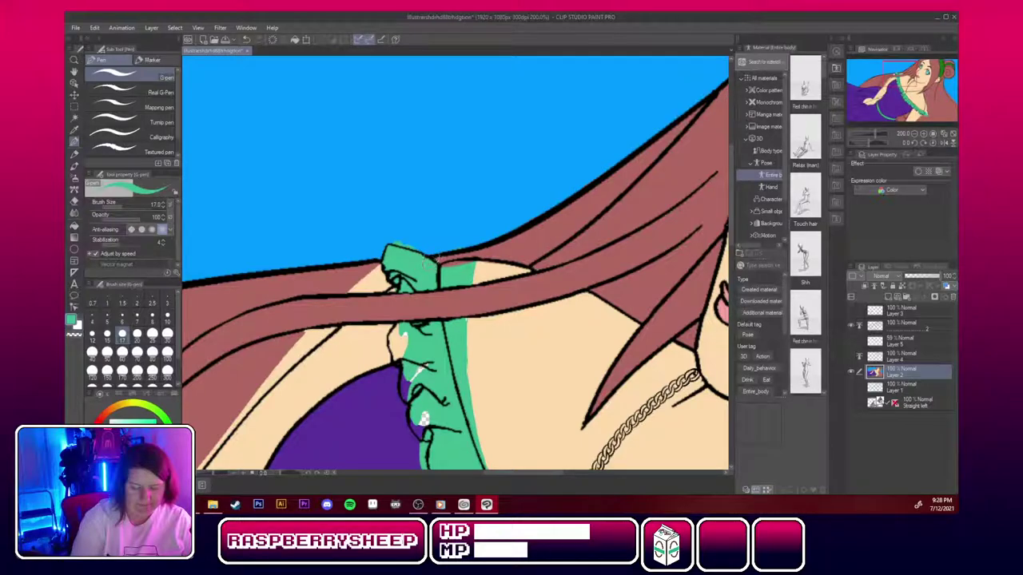
left_click(428, 234, "alt")
left_click_drag(414, 239, 399, 237)
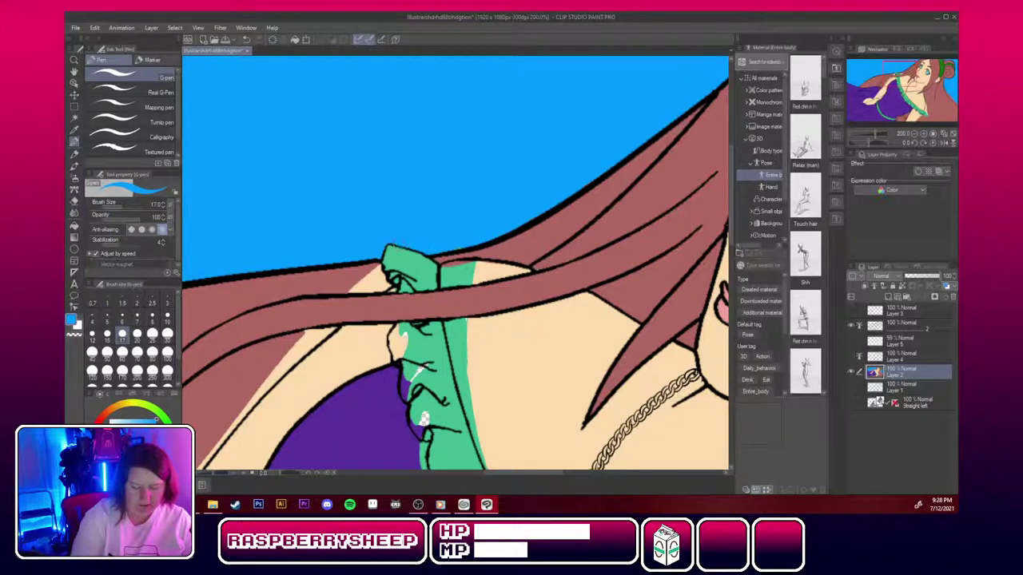
Cover the green spill on the shoulder between the hair strands with the sampled skin colour.
left_click(483, 270, "alt")
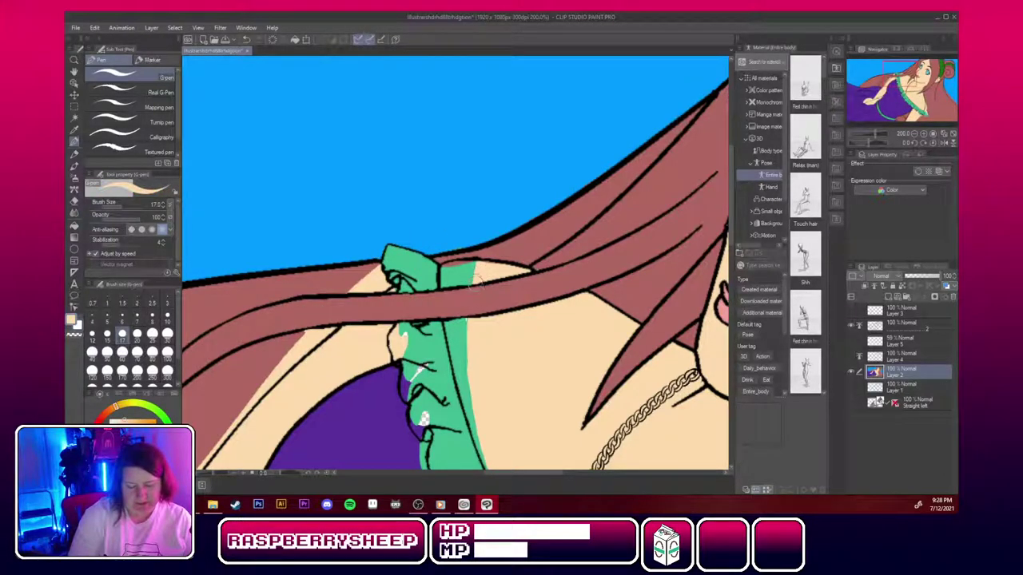
mouse_move(476, 276)
left_mouse_down()
mouse_move(441, 269)
mouse_move(478, 265)
mouse_move(445, 263)
mouse_move(442, 285)
mouse_move(485, 283)
mouse_move(465, 272)
mouse_move(454, 281)
mouse_move(471, 268)
left_mouse_up()
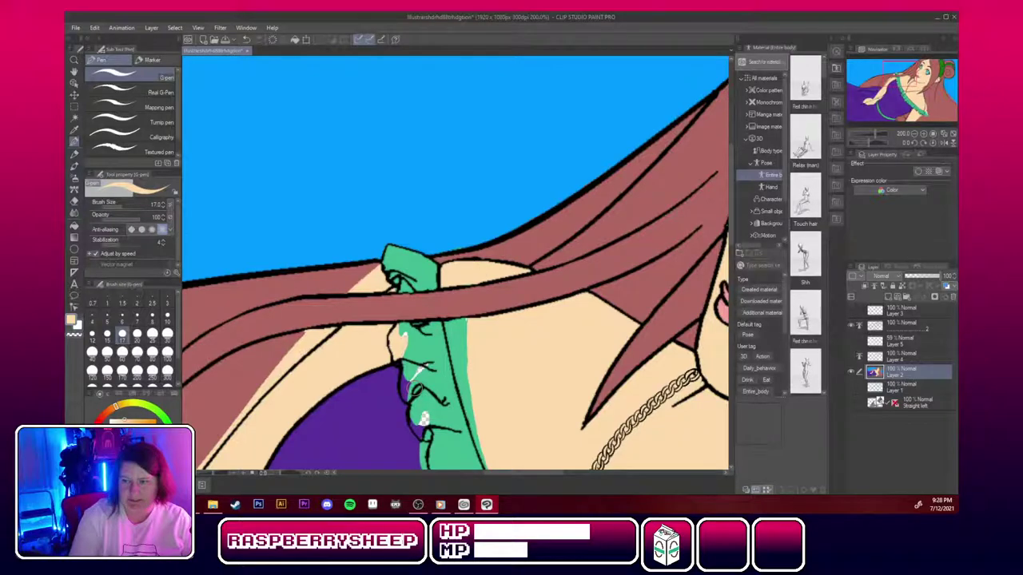
Fill the upper shoulder ruffle's gaps up to its outline with the sampled green, and trim the spill beside it with the dress purple.
left_click(409, 318, "alt")
mouse_move(395, 323)
left_mouse_down()
mouse_move(396, 363)
mouse_move(404, 332)
left_mouse_up()
mouse_move(411, 377)
left_mouse_down()
mouse_move(416, 395)
mouse_move(402, 374)
mouse_move(407, 407)
left_mouse_up()
left_click(382, 412, "alt")
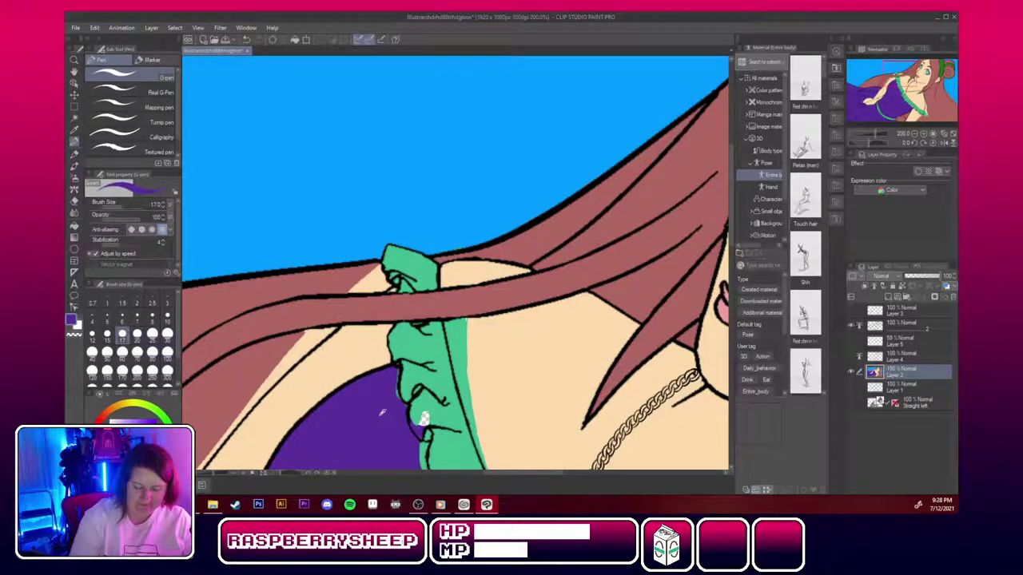
left_click_drag(396, 367, 402, 408)
Fill the remaining transparent gaps in the folds along the neckline ruffle with the sampled green.
left_click(445, 402, "alt")
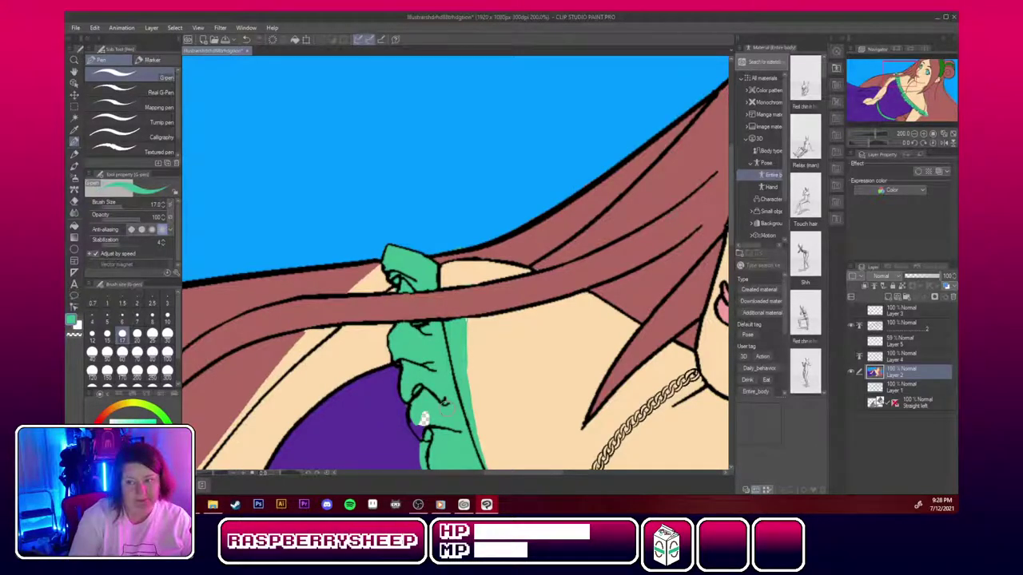
mouse_move(424, 419)
left_mouse_down()
mouse_move(359, 267)
mouse_move(326, 232)
left_mouse_up()
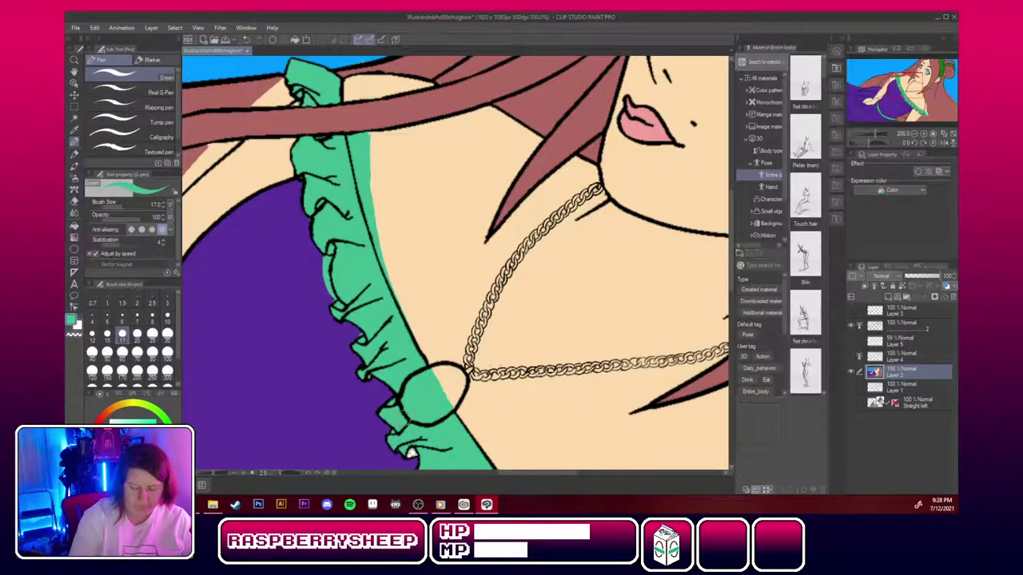
left_click_drag(409, 453, 298, 304)
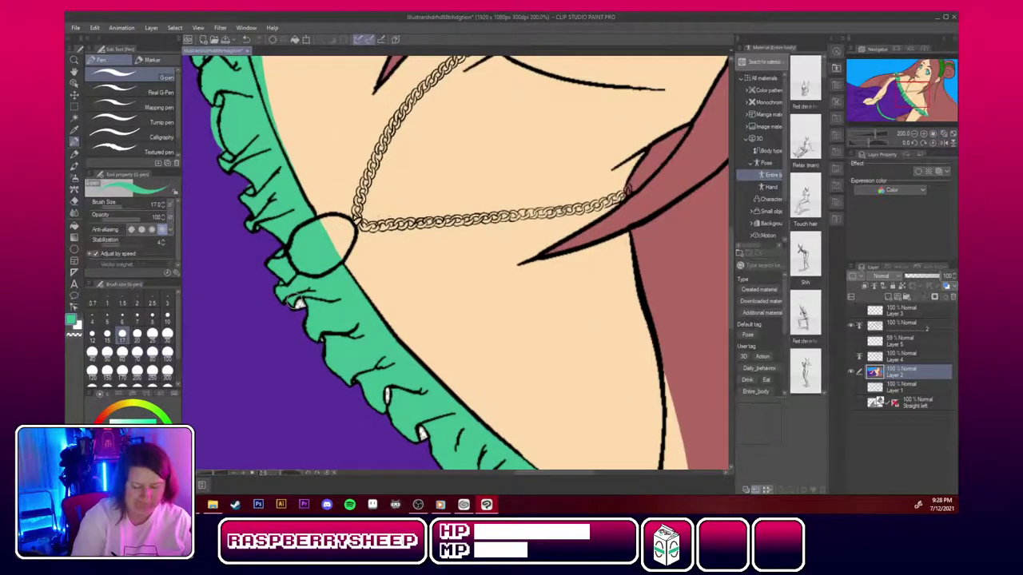
mouse_move(297, 304)
left_mouse_down()
mouse_move(258, 264)
mouse_move(241, 212)
mouse_move(269, 244)
left_mouse_up()
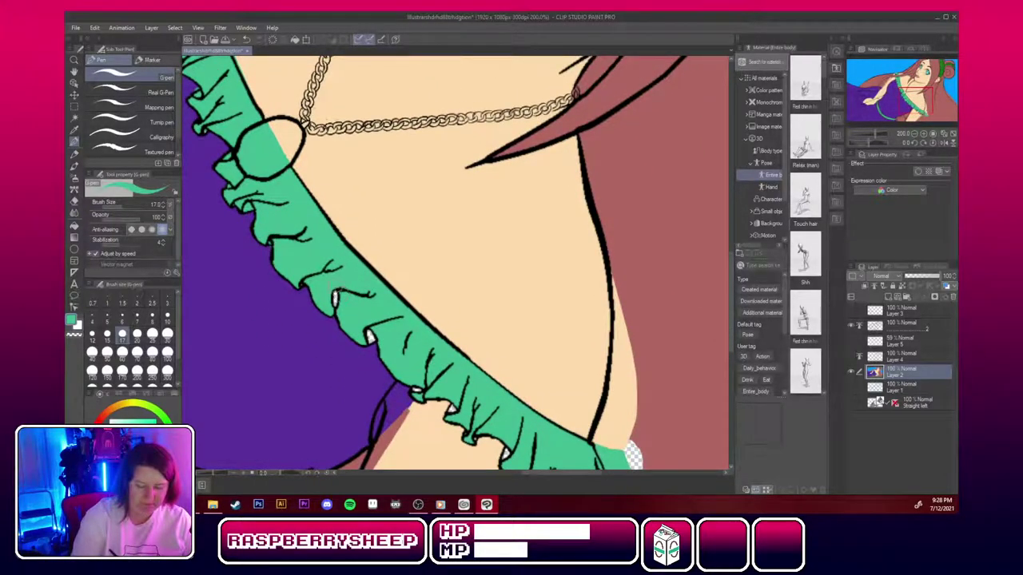
mouse_move(337, 294)
left_mouse_down()
mouse_move(369, 340)
mouse_move(383, 306)
left_mouse_up()
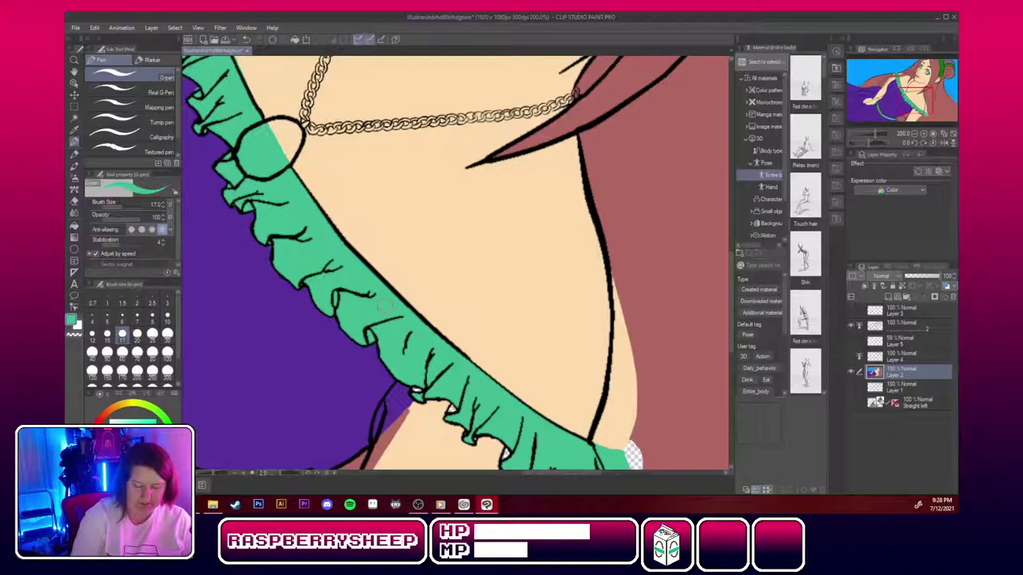
left_click_drag(415, 390, 421, 393)
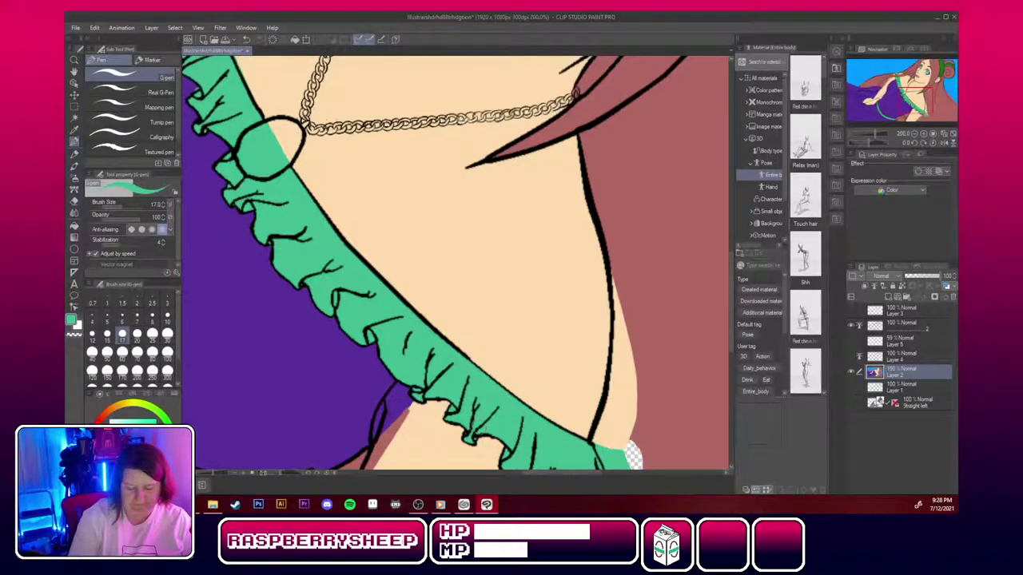
Paint over the skin-coloured spill outside the body outline above the ruffle's lower end with the sampled hair colour.
left_click_drag(929, 95, 934, 100)
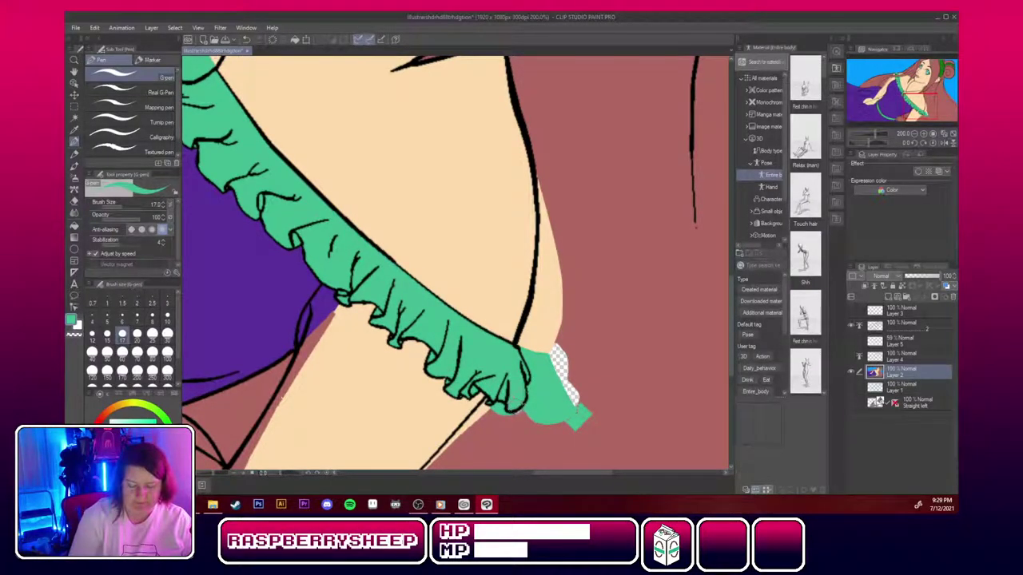
left_click(604, 309, "alt")
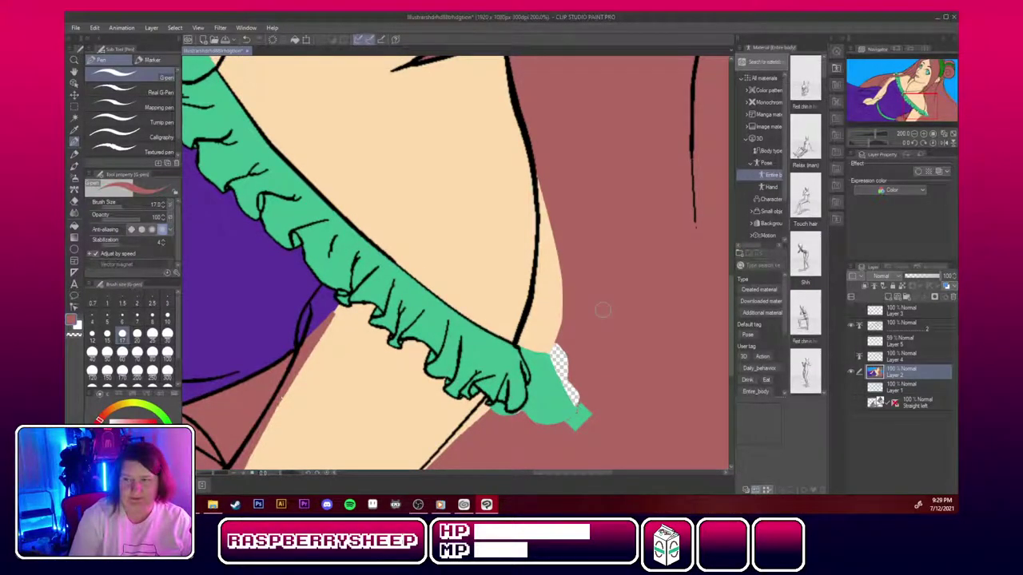
mouse_move(541, 189)
left_mouse_down()
mouse_move(538, 248)
mouse_move(533, 169)
mouse_move(537, 289)
mouse_move(549, 291)
mouse_move(559, 328)
mouse_move(557, 256)
mouse_move(566, 366)
left_mouse_up()
mouse_move(551, 320)
left_mouse_down()
mouse_move(521, 349)
mouse_move(537, 377)
mouse_move(531, 318)
mouse_move(540, 301)
mouse_move(550, 403)
mouse_move(535, 406)
mouse_move(518, 354)
left_mouse_up()
Cover the transparent gap and green spill around the ruffle's lower end, and the skin spill along the arm, with the hair colour.
left_click(517, 368, "alt")
key("x")
mouse_move(557, 415)
left_mouse_down()
mouse_move(564, 391)
mouse_move(587, 416)
mouse_move(611, 411)
mouse_move(657, 367)
left_mouse_up()
mouse_move(558, 331)
left_mouse_down()
mouse_move(523, 360)
mouse_move(545, 339)
left_mouse_up()
left_click_drag(493, 394, 467, 418)
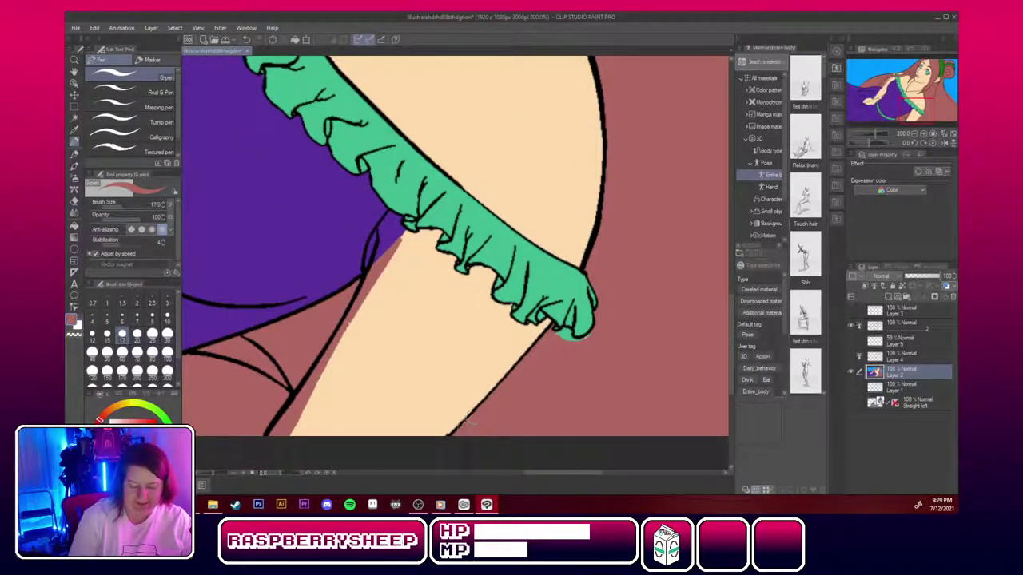
mouse_move(556, 333)
left_mouse_down()
mouse_move(573, 341)
mouse_move(566, 334)
left_mouse_up()
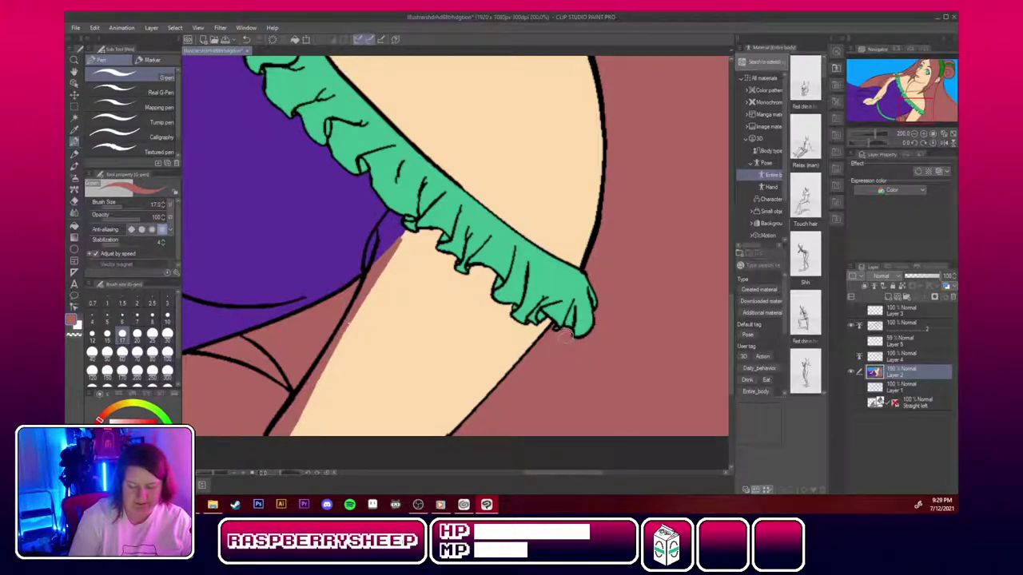
Cover the hair-coloured and purple spill inside the upper arm's outline below the ruffle with the sampled skin colour.
left_click(919, 136)
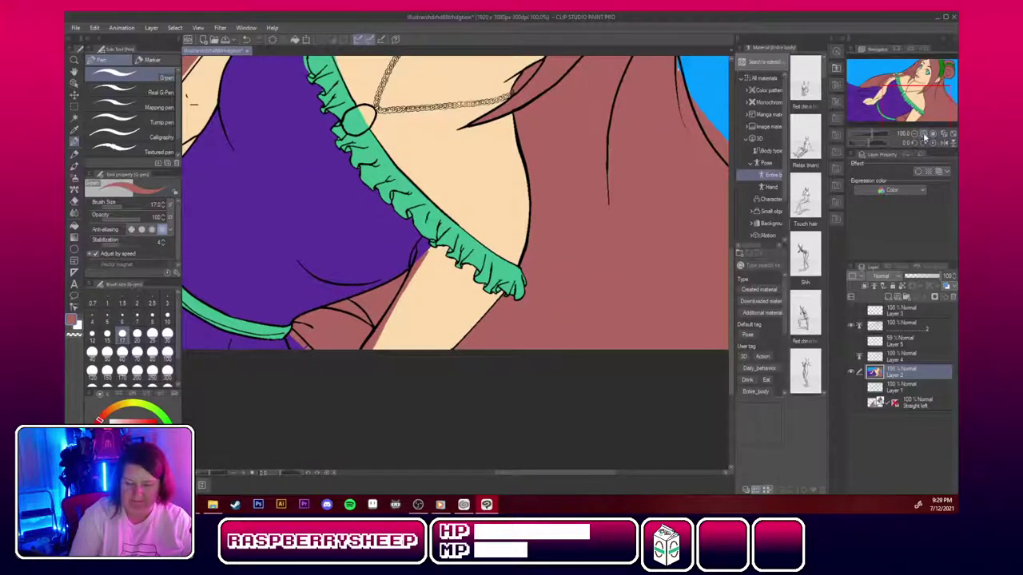
left_click(925, 136)
left_click(924, 136)
left_click(925, 136)
left_click(925, 135)
left_click_drag(916, 96, 911, 116)
left_click(434, 339, "alt")
mouse_move(404, 316)
left_mouse_down()
mouse_move(307, 441)
mouse_move(363, 374)
mouse_move(351, 389)
mouse_move(372, 403)
mouse_move(524, 102)
mouse_move(560, 69)
mouse_move(537, 80)
mouse_move(515, 122)
left_mouse_up()
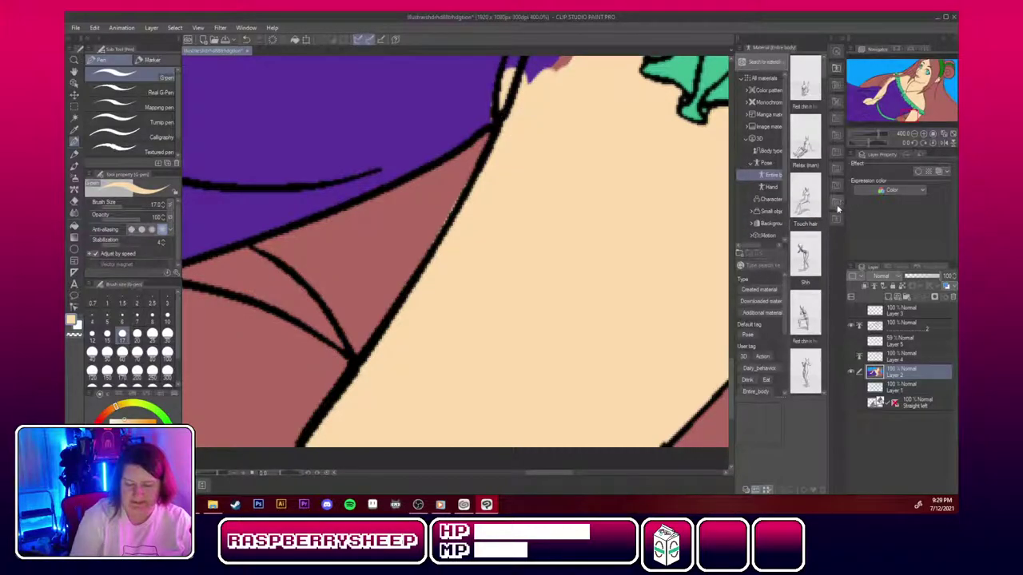
left_click_drag(730, 398, 732, 370)
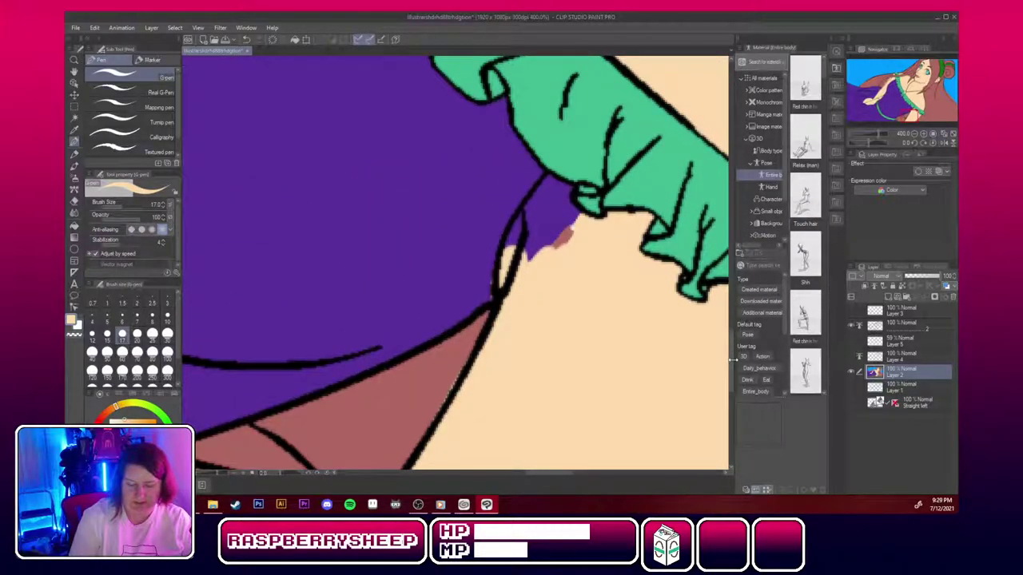
mouse_move(554, 186)
left_mouse_down()
mouse_move(560, 215)
mouse_move(585, 226)
mouse_move(559, 260)
mouse_move(539, 250)
mouse_move(544, 215)
mouse_move(511, 258)
mouse_move(536, 204)
mouse_move(526, 241)
left_mouse_up()
Touch up the dress edge beside the upper arm with sampled purple, and sample the hair colour from the gap beneath it.
left_click(473, 235, "alt")
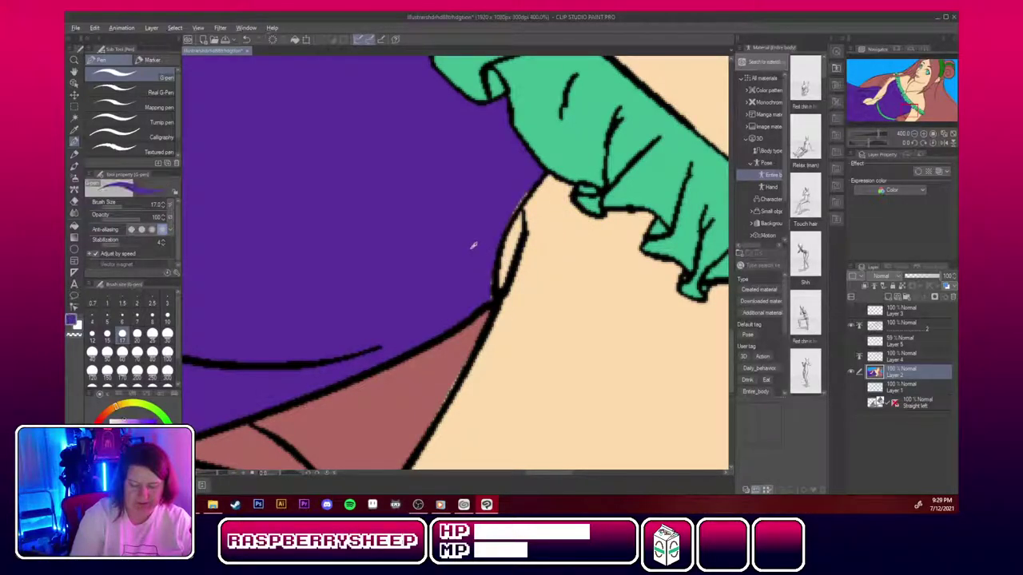
left_click_drag(480, 290, 501, 296)
left_click(423, 388, "alt")
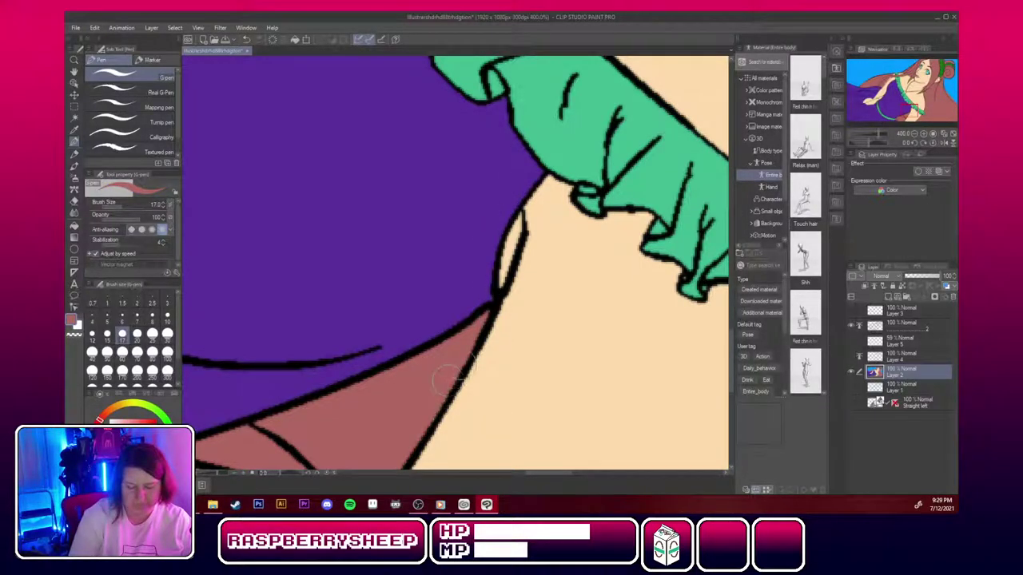
Fill the oval ornament on the neckline ruffle with a magenta pink.
left_click_drag(909, 111, 909, 88)
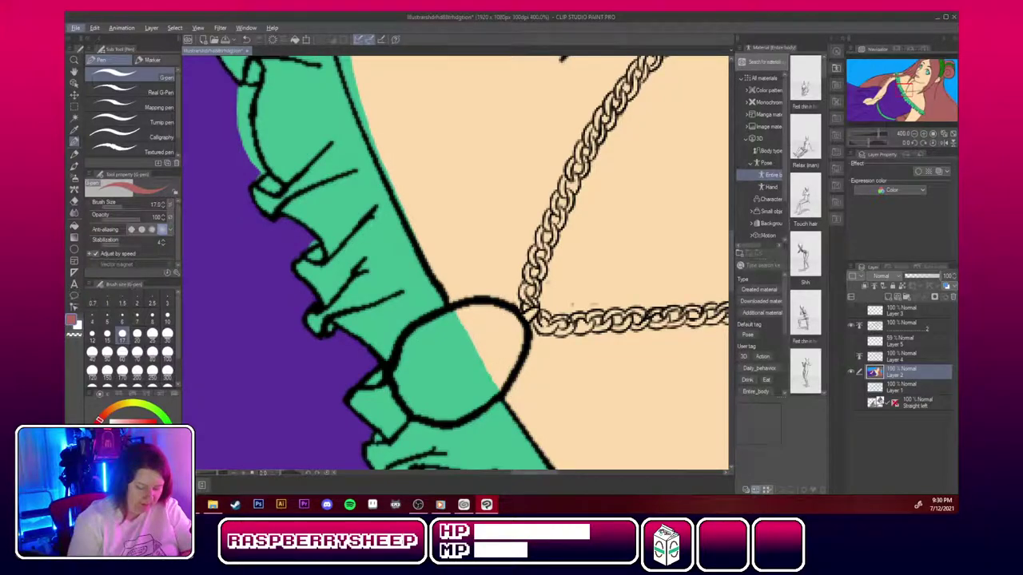
mouse_move(135, 435)
left_mouse_down()
mouse_move(150, 441)
mouse_move(155, 429)
left_mouse_up()
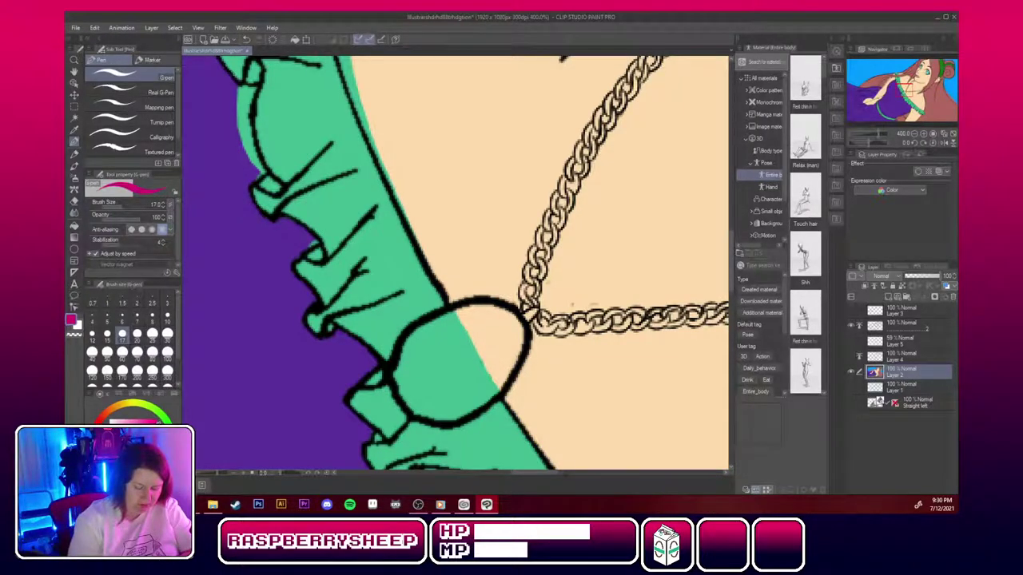
mouse_move(432, 376)
left_mouse_down()
mouse_move(475, 338)
mouse_move(445, 338)
mouse_move(423, 357)
mouse_move(470, 318)
mouse_move(487, 336)
mouse_move(502, 324)
mouse_move(502, 360)
mouse_move(510, 342)
mouse_move(469, 398)
mouse_move(448, 405)
mouse_move(493, 384)
mouse_move(468, 403)
mouse_move(469, 371)
mouse_move(411, 368)
mouse_move(421, 342)
mouse_move(406, 385)
mouse_move(400, 366)
mouse_move(439, 327)
mouse_move(409, 383)
mouse_move(440, 395)
left_mouse_up()
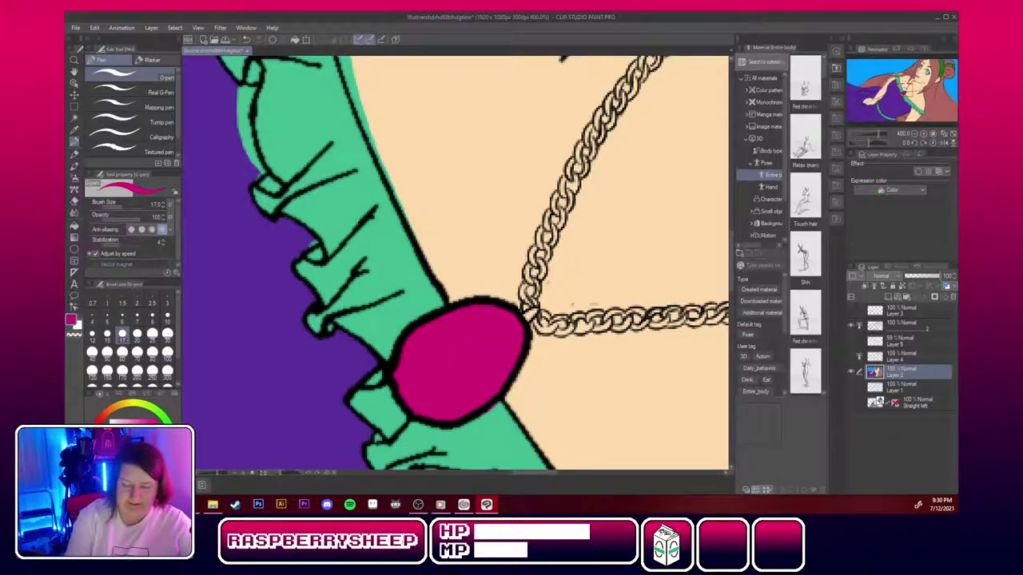
Cover the green spill between the ruffle's inner outline and the chest with the sampled skin colour.
mouse_move(906, 89)
left_mouse_down()
mouse_move(918, 75)
mouse_move(909, 84)
left_mouse_up()
left_click(525, 203, "alt")
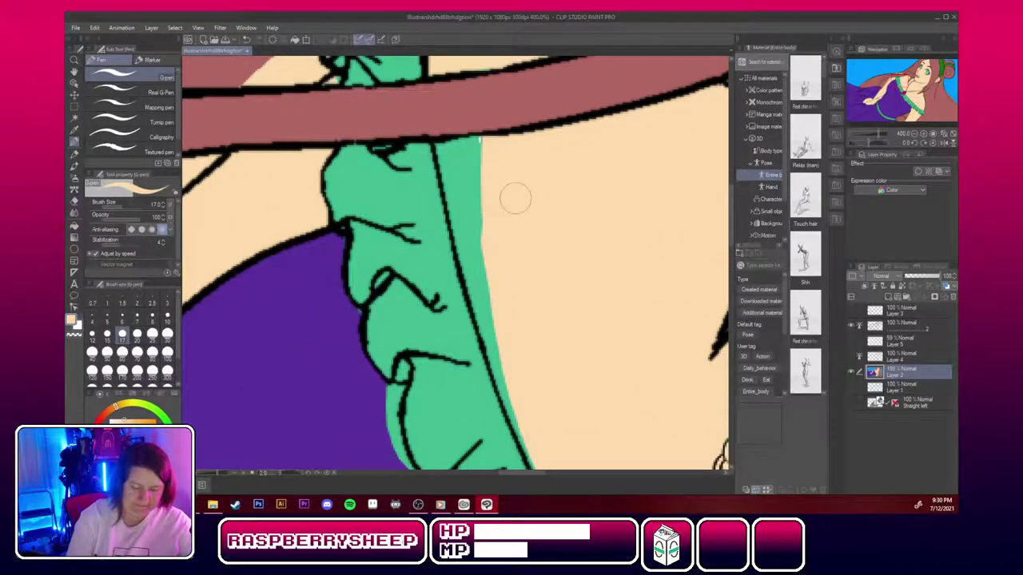
mouse_move(441, 137)
left_mouse_down()
mouse_move(483, 144)
mouse_move(453, 186)
mouse_move(496, 375)
mouse_move(464, 279)
mouse_move(525, 419)
mouse_move(483, 374)
mouse_move(465, 271)
left_mouse_up()
mouse_move(484, 320)
left_mouse_down()
mouse_move(495, 371)
mouse_move(478, 313)
mouse_move(511, 373)
left_mouse_up()
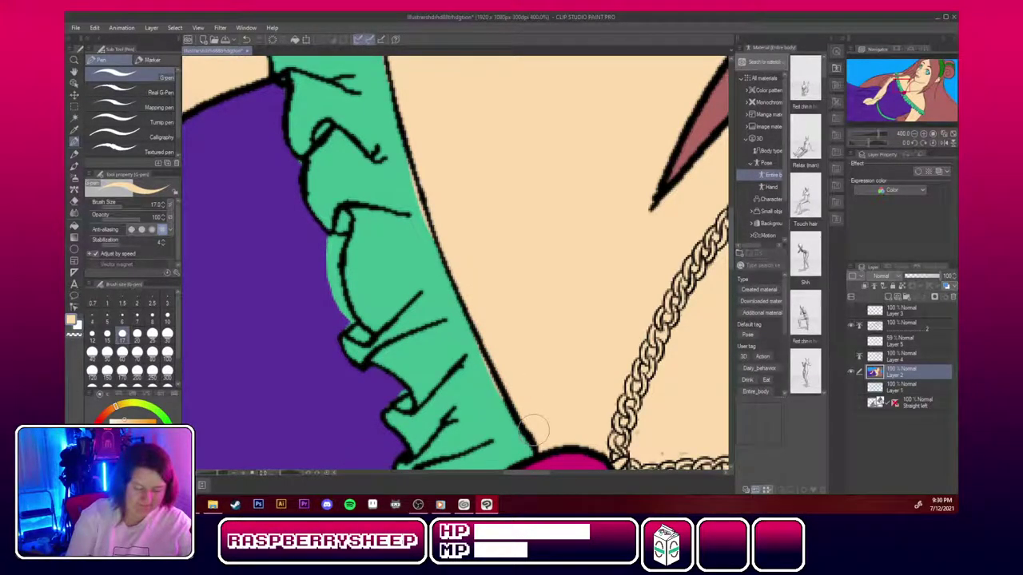
Trim the green spill outside the ruffle's scalloped outer edge with the sampled dress purple.
left_click(398, 265, "alt")
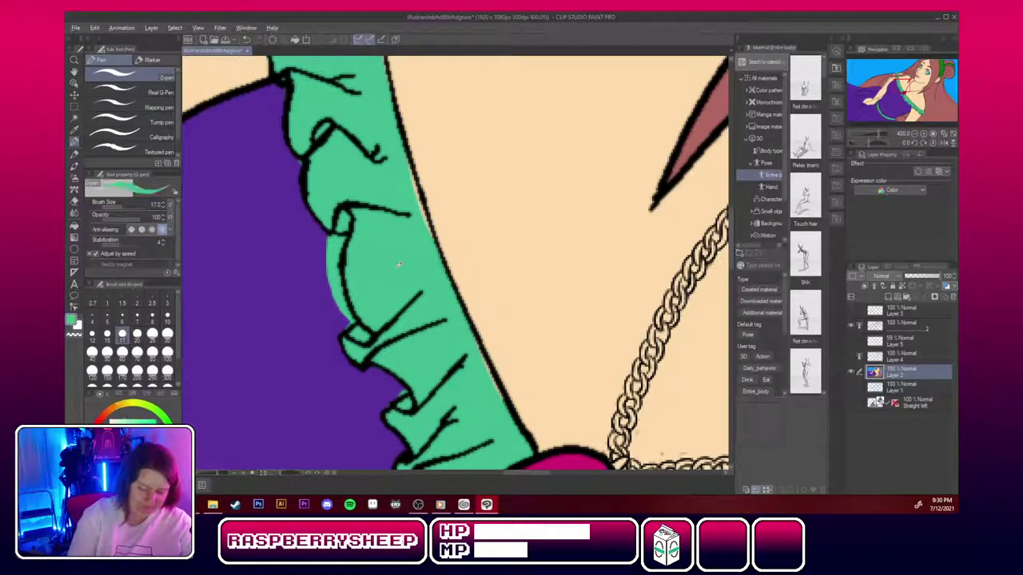
left_click(323, 319, "alt")
mouse_move(331, 243)
left_mouse_down()
mouse_move(327, 270)
mouse_move(332, 242)
mouse_move(343, 243)
mouse_move(342, 320)
mouse_move(331, 297)
mouse_move(332, 219)
left_mouse_up()
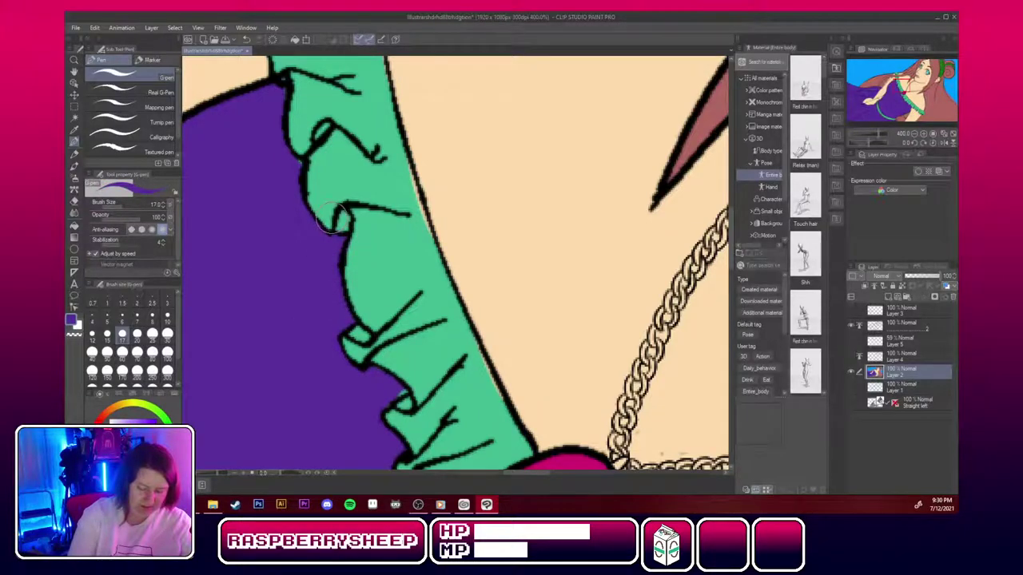
left_click_drag(392, 399, 406, 393)
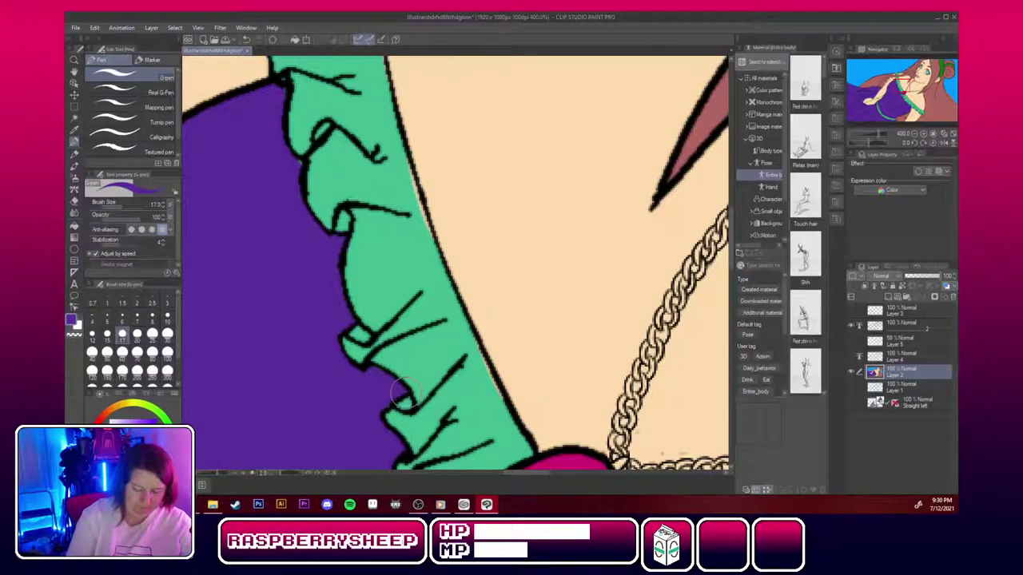
Reduce the brush size to 6 and fill the thin skin-coloured slivers along the ruffle's inner edge with sampled green.
left_click(121, 317)
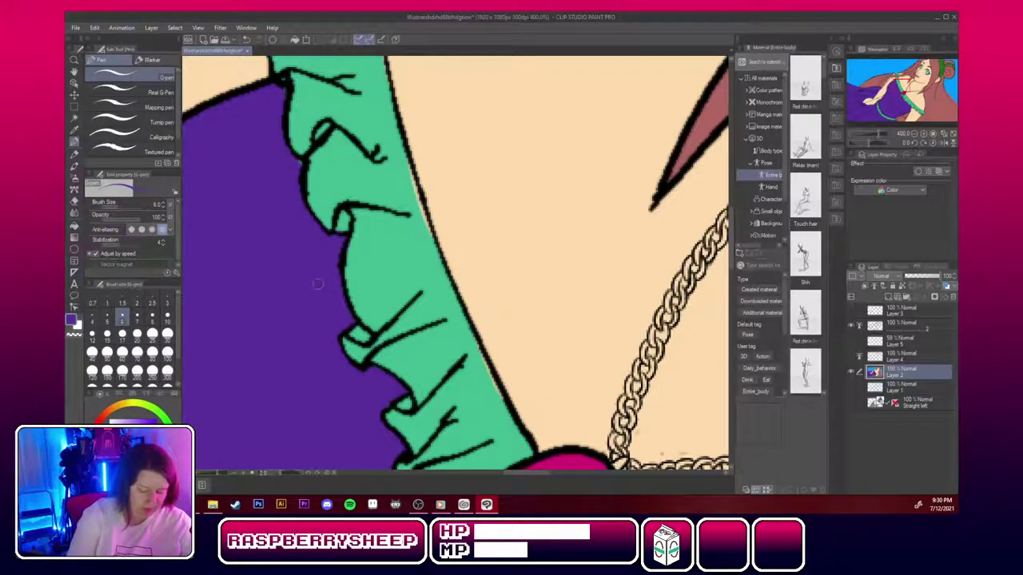
left_click(425, 230, "alt")
left_click_drag(425, 229, 406, 153)
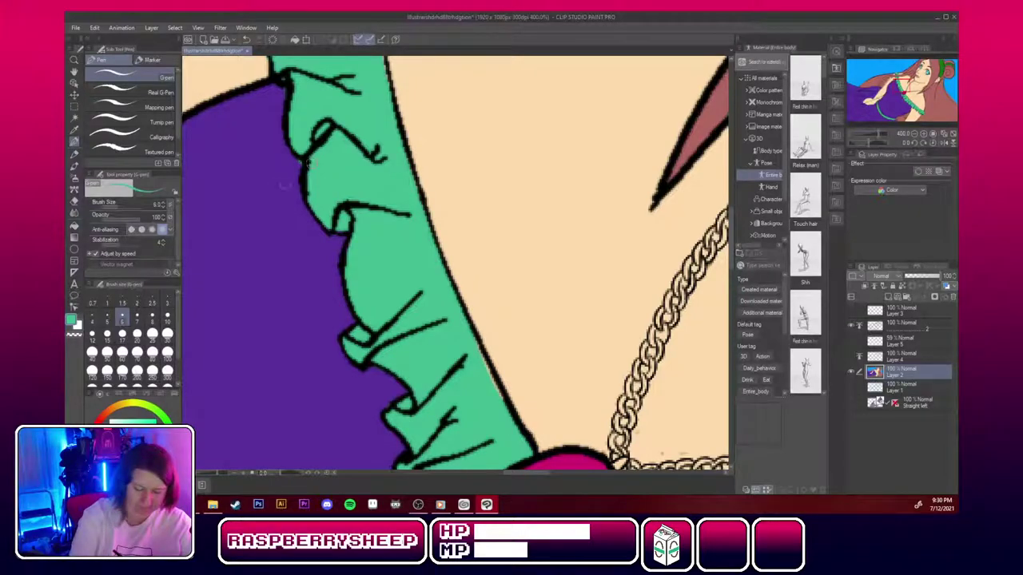
left_click(284, 186, "alt")
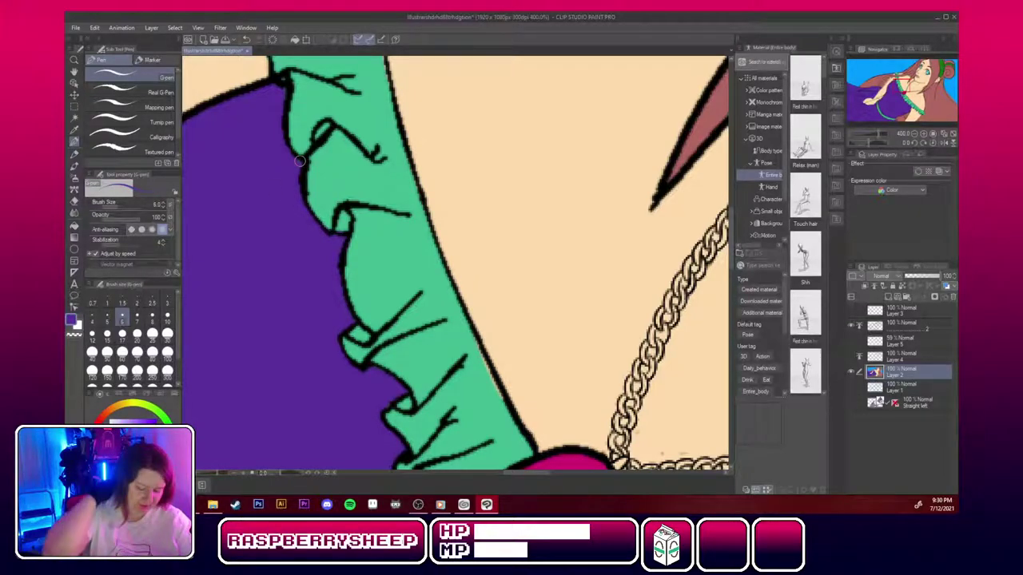
left_click(300, 160, "alt")
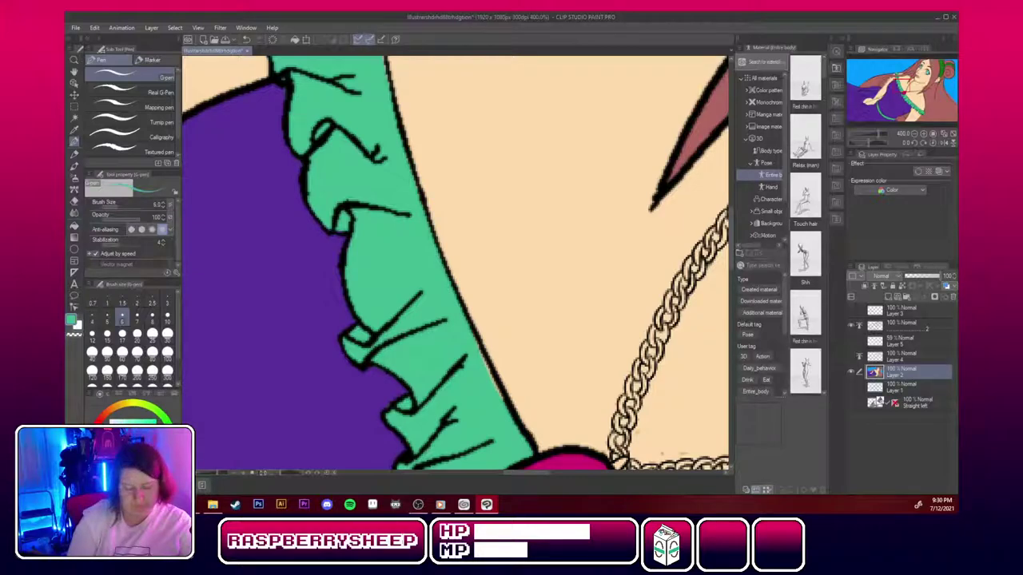
left_click_drag(479, 348, 504, 401)
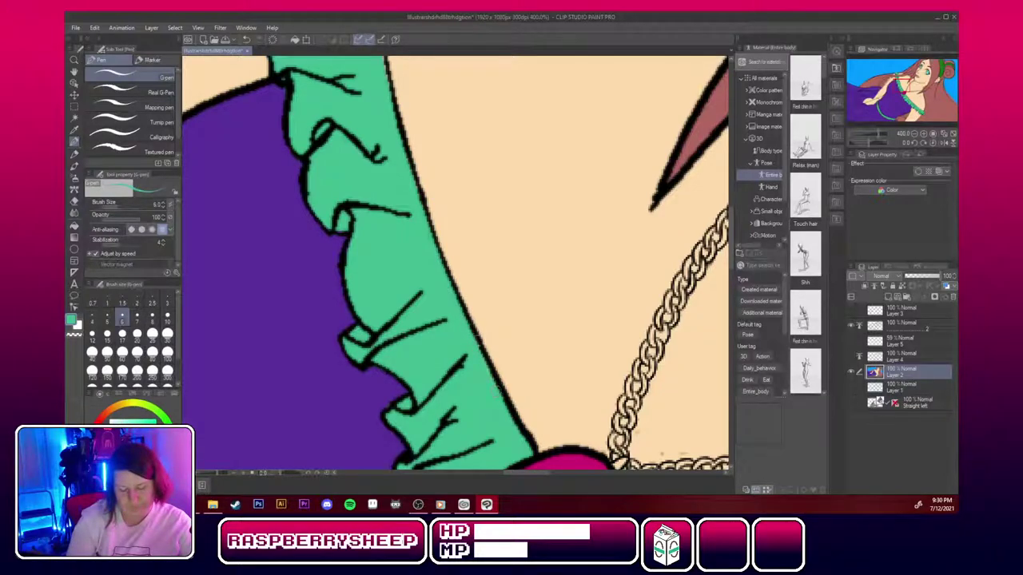
Fill the skin-coloured slivers along the lower edge of the hair strand crossing the shoulder with the sampled hair colour.
left_click_drag(463, 160, 538, 427)
left_click(505, 224, "alt")
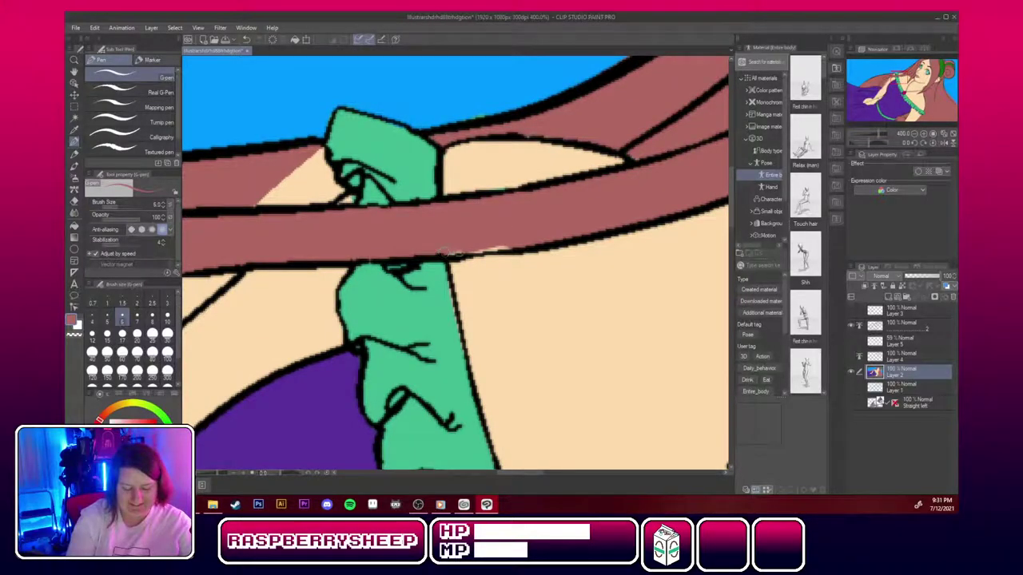
mouse_move(445, 253)
left_mouse_down()
mouse_move(504, 248)
mouse_move(440, 254)
mouse_move(454, 253)
left_mouse_up()
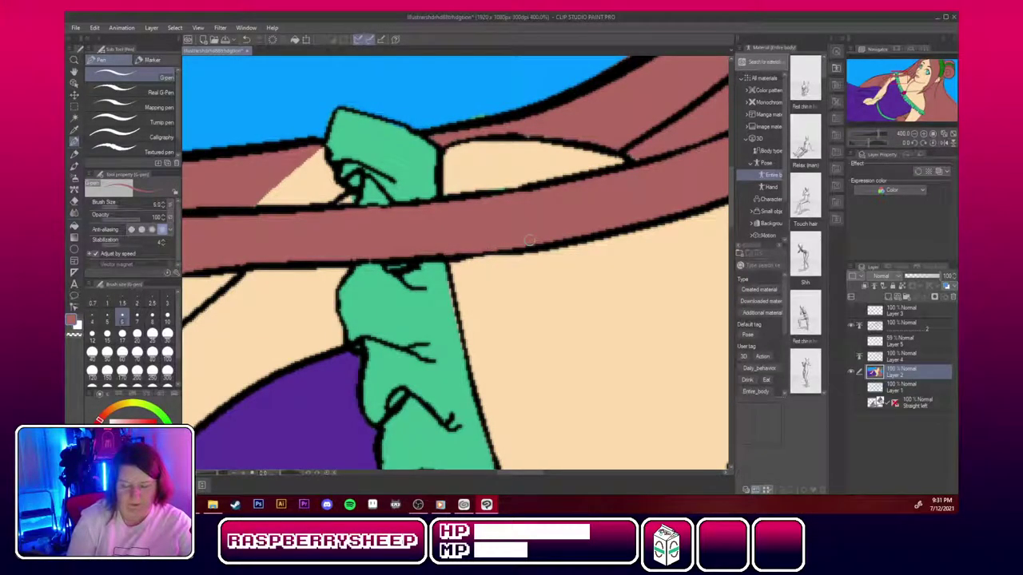
Choose a very light grey and paint the white of the larger eye up to its line art.
scroll(527, 240, "down", 6)
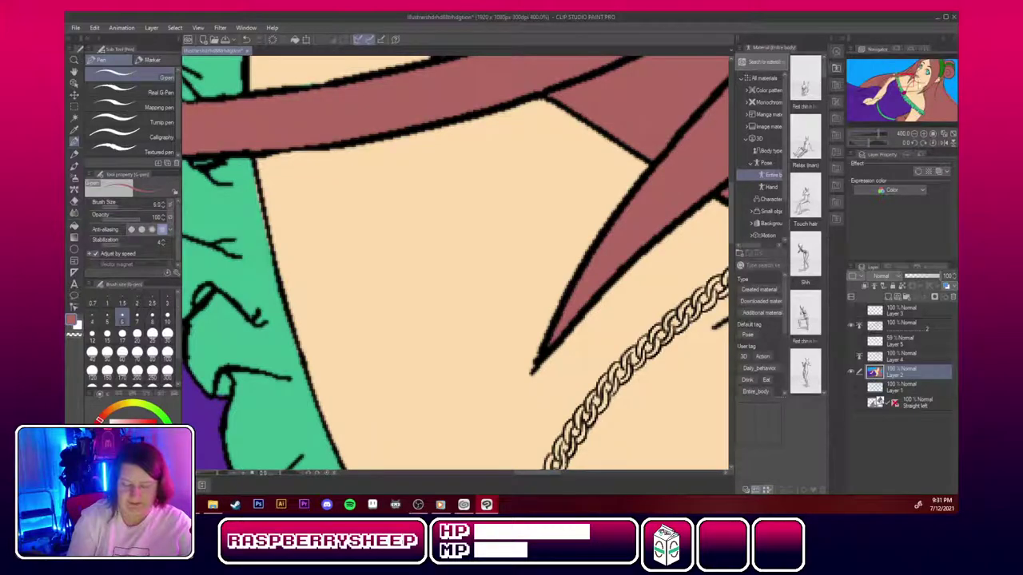
scroll(455, 264, "up", 8)
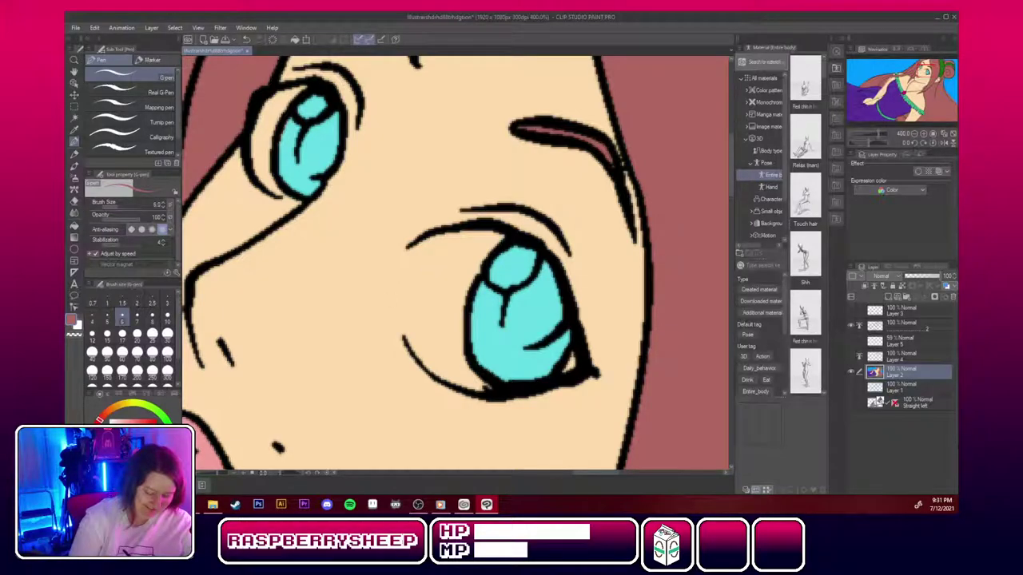
key("x")
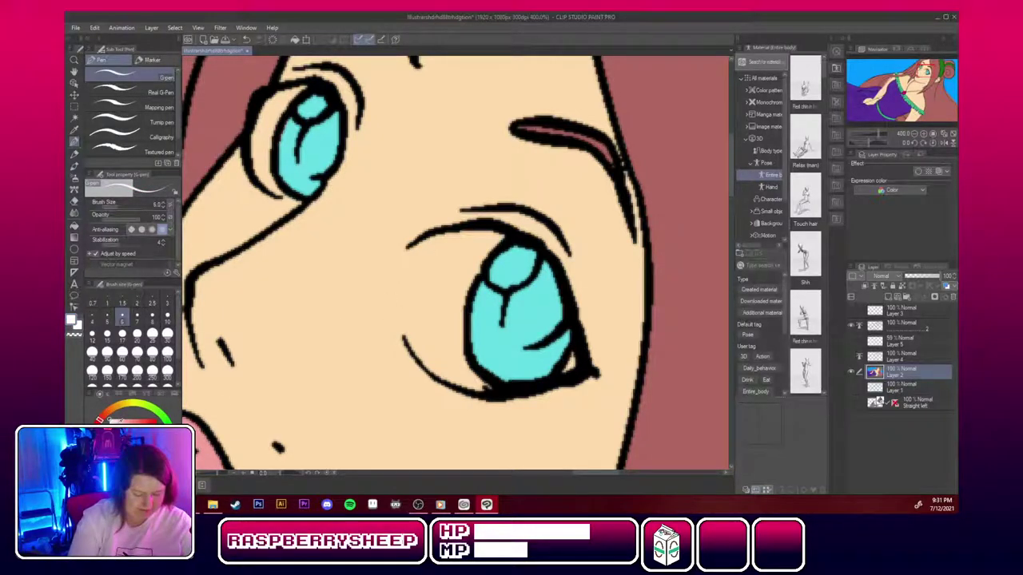
left_click(118, 426)
left_click(118, 429)
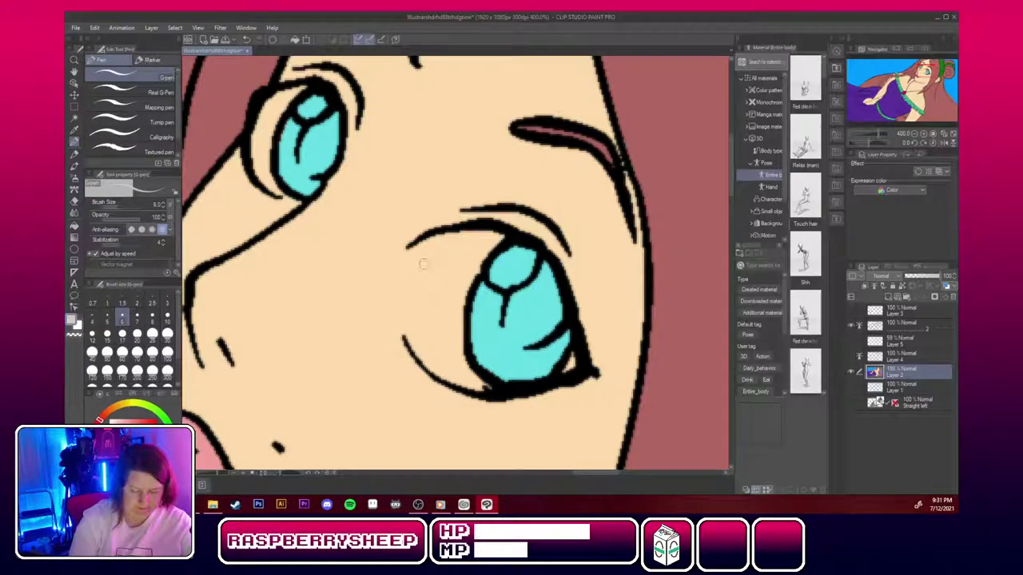
left_click_drag(416, 305, 422, 267)
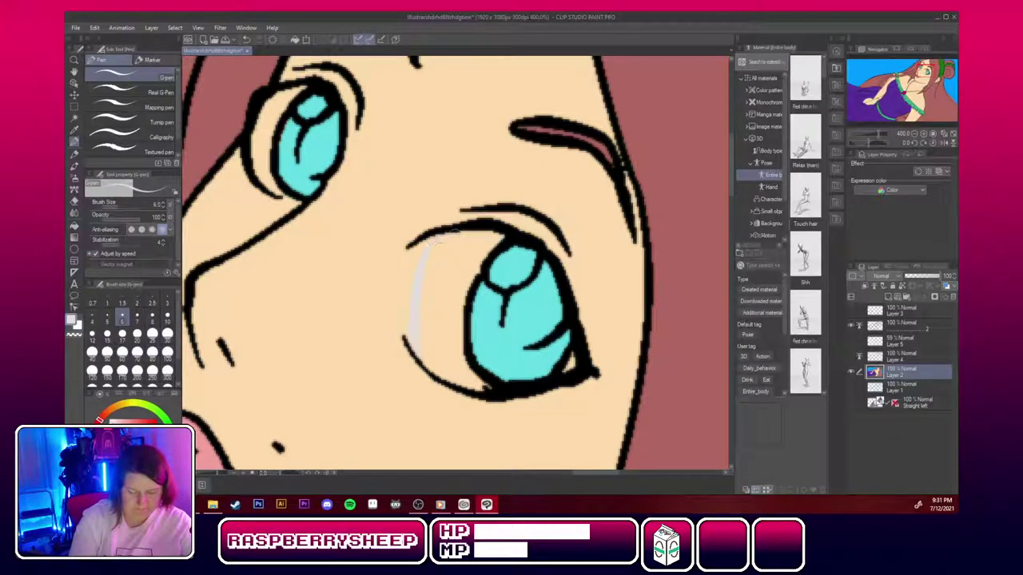
left_click_drag(426, 238, 498, 234)
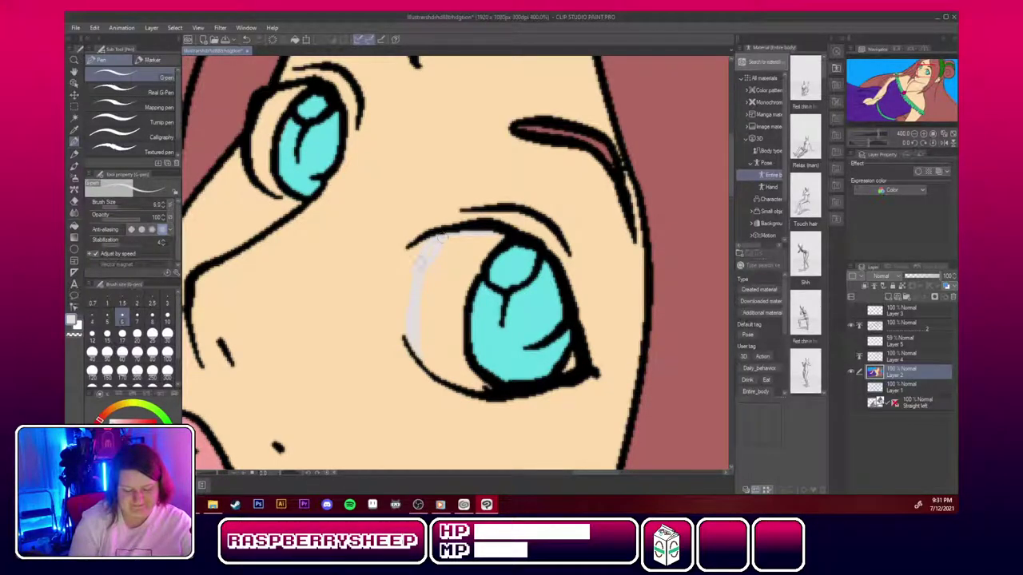
left_click_drag(453, 249, 475, 240)
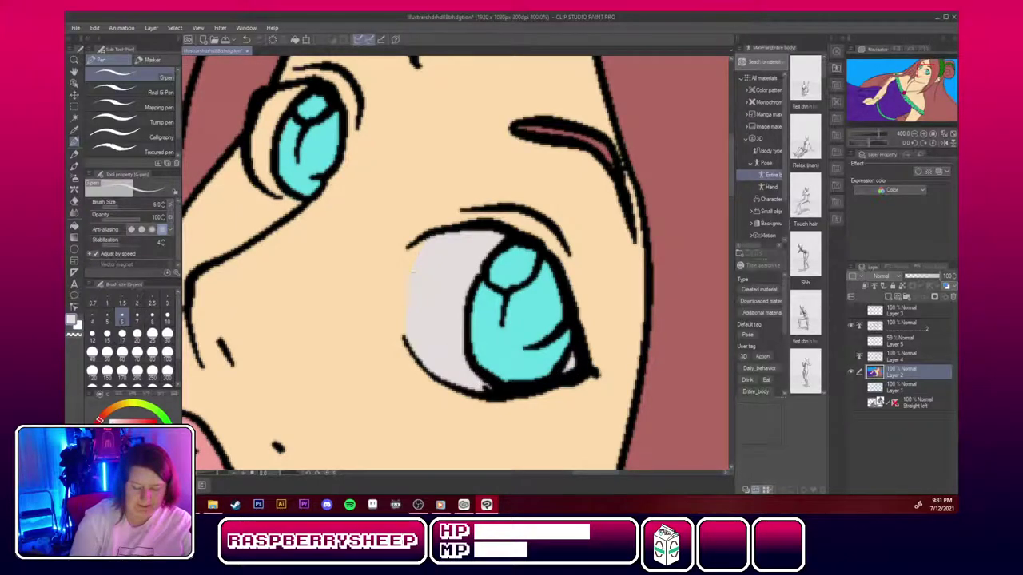
Paint the white of the smaller eye beside the hair with the same light grey.
left_click_drag(927, 71, 923, 67)
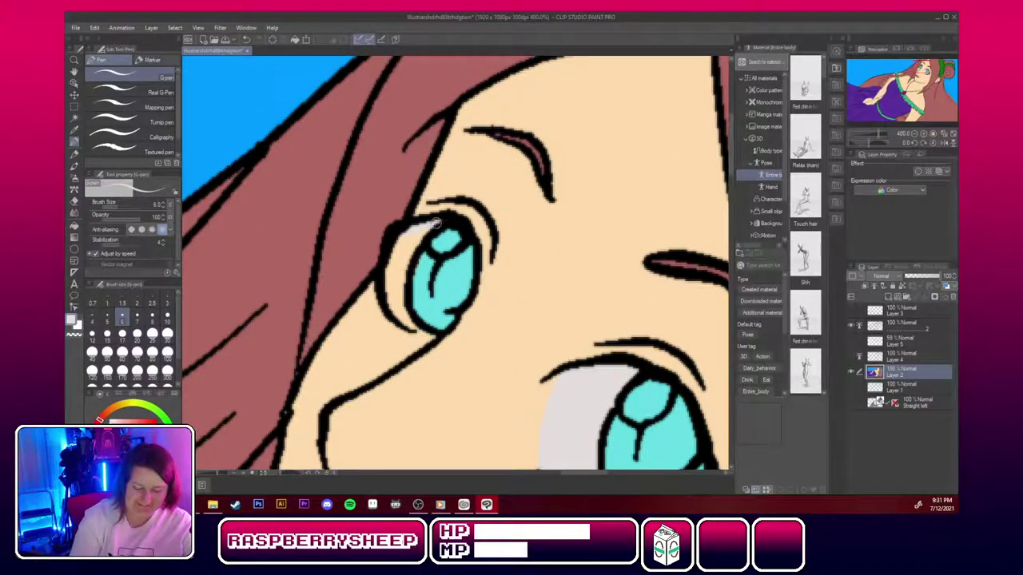
left_click_drag(398, 287, 406, 247)
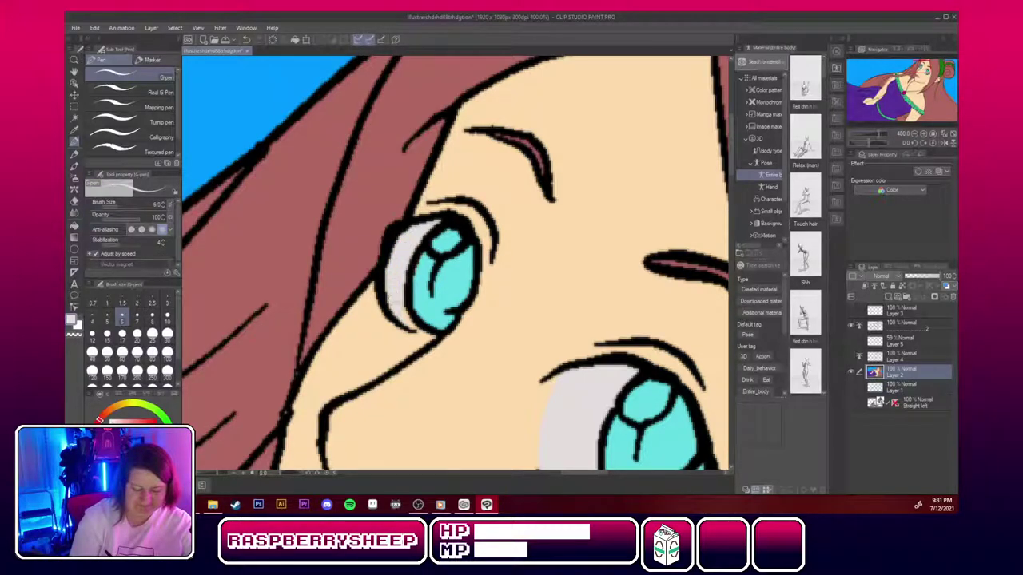
mouse_move(408, 311)
left_mouse_down()
mouse_move(422, 327)
mouse_move(409, 322)
left_mouse_up()
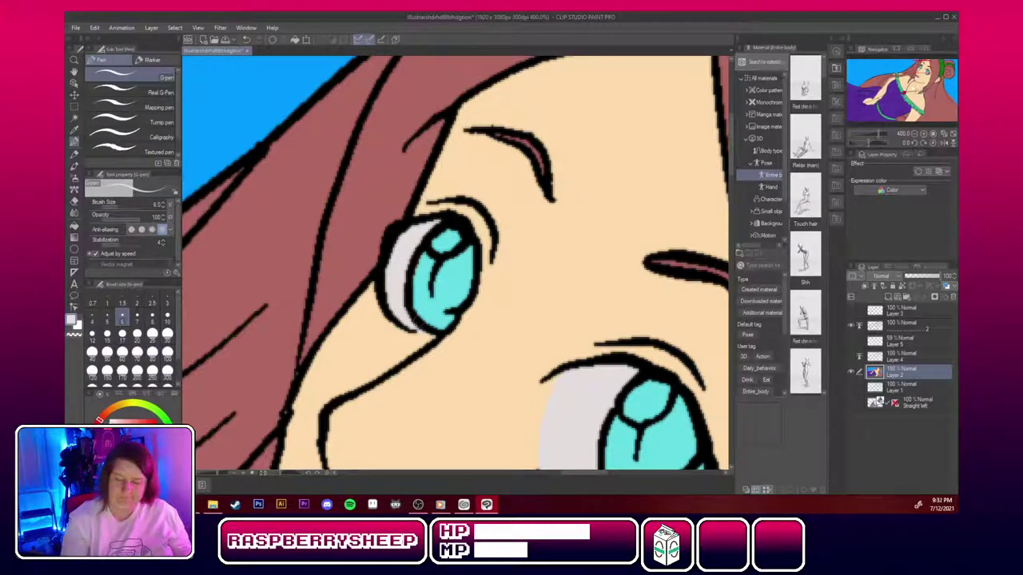
On the line art layer, erase the rough edges of the larger eye's lower lid and outer corner to sharpen the outline.
left_click_drag(922, 74, 926, 72)
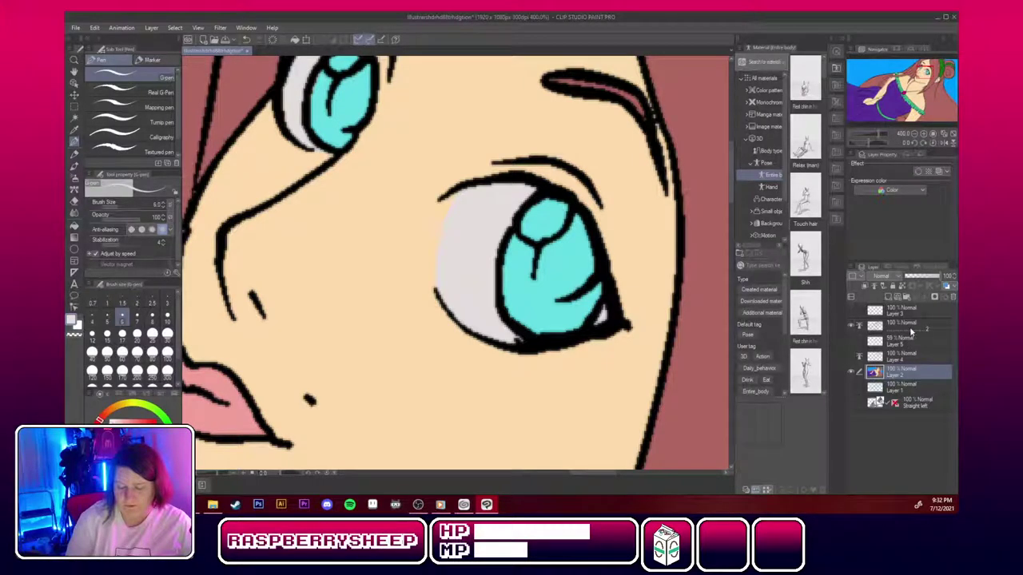
left_click(910, 327)
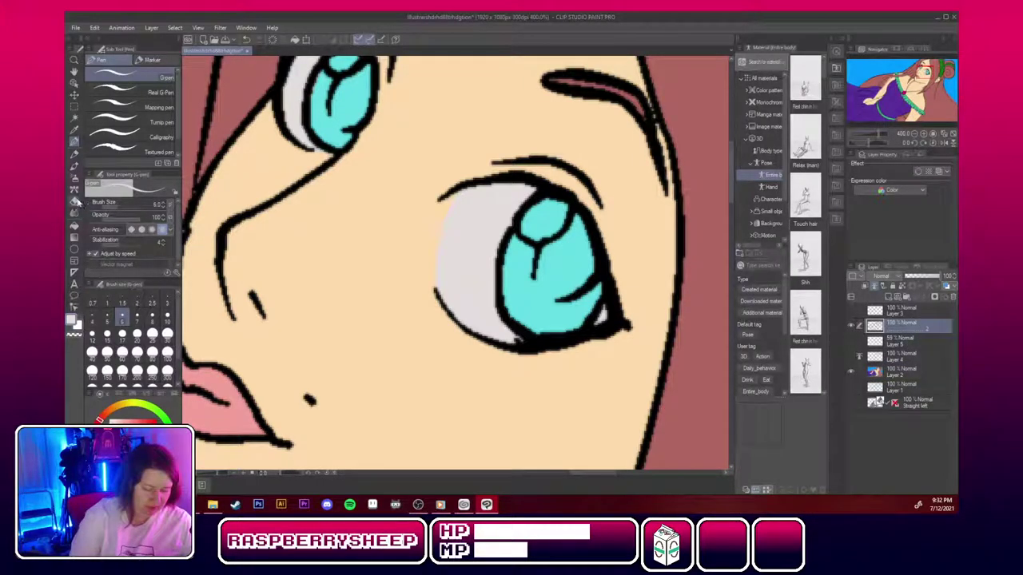
left_click(75, 200)
left_click_drag(514, 338, 577, 349)
left_click_drag(632, 334, 634, 325)
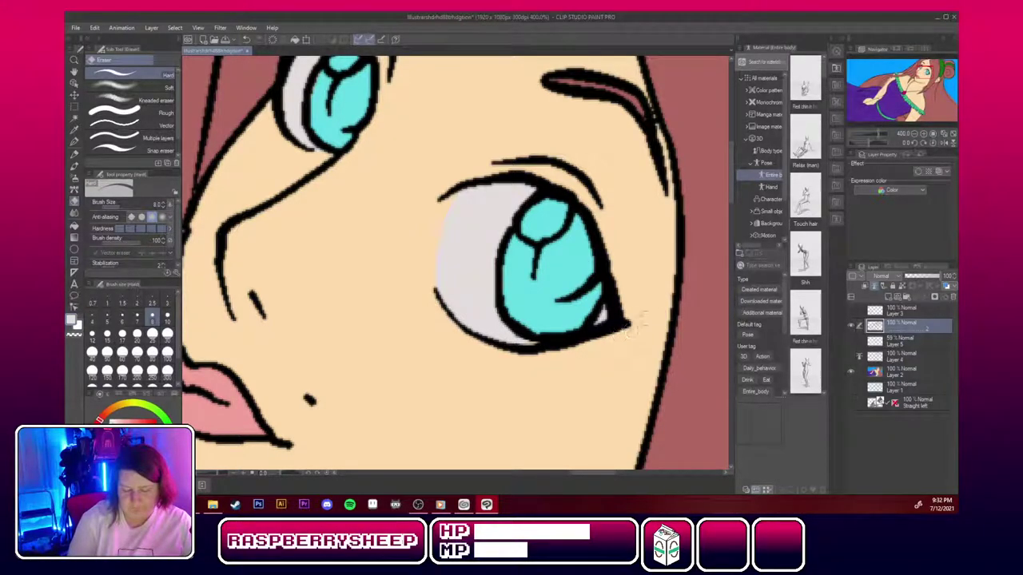
left_click_drag(607, 235, 632, 326)
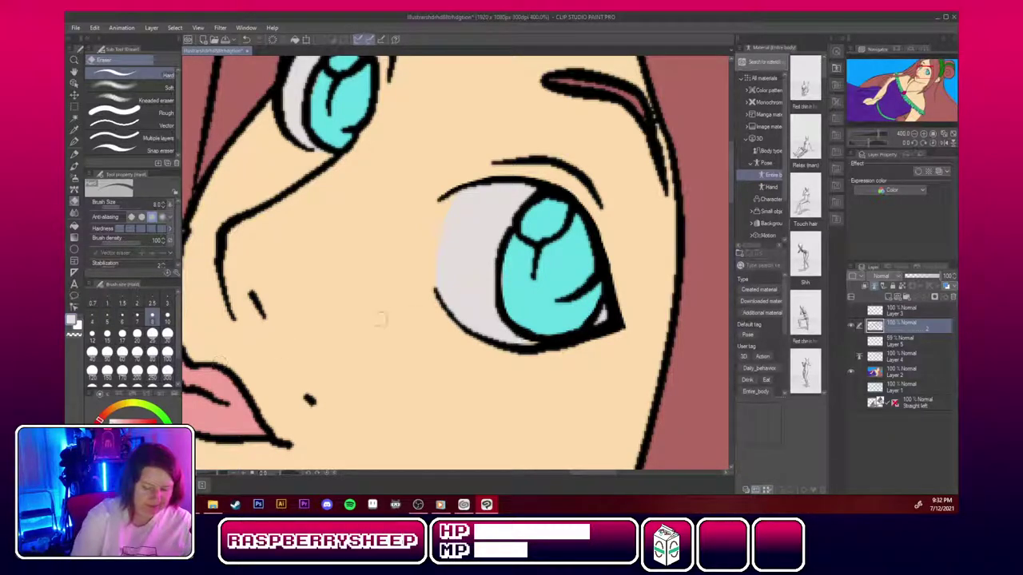
left_click(534, 302, "alt")
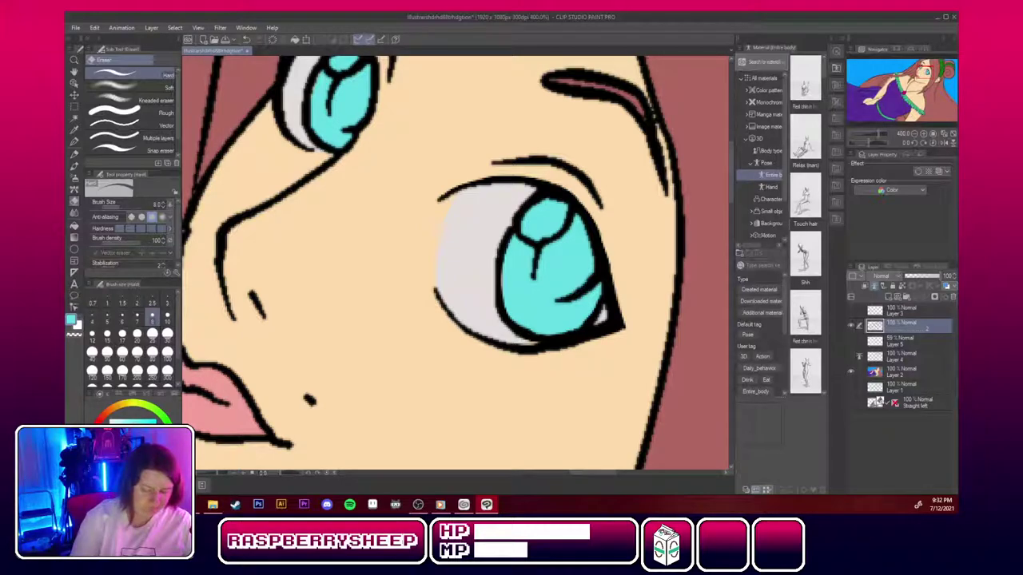
key("p")
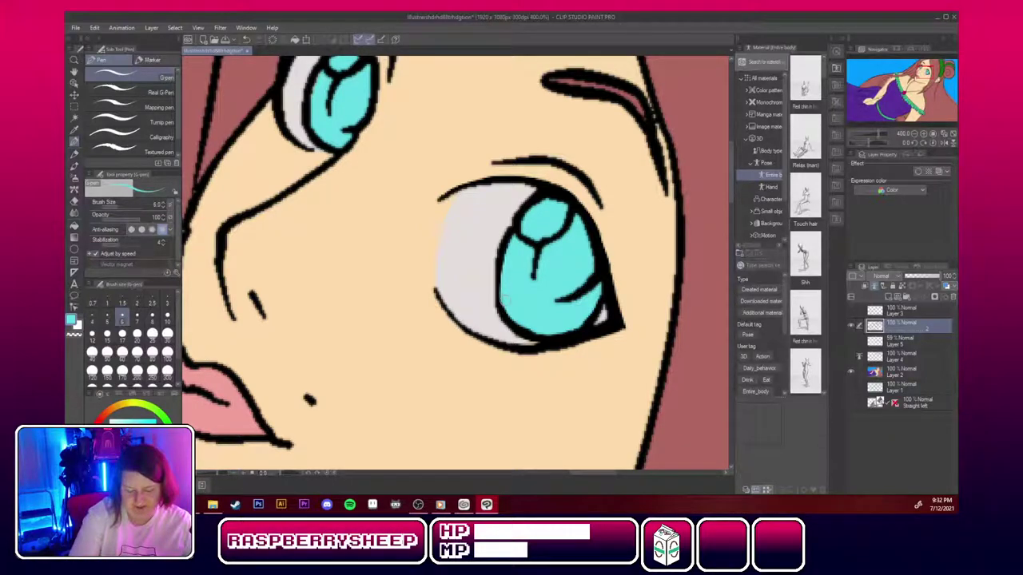
key("ctrl+z")
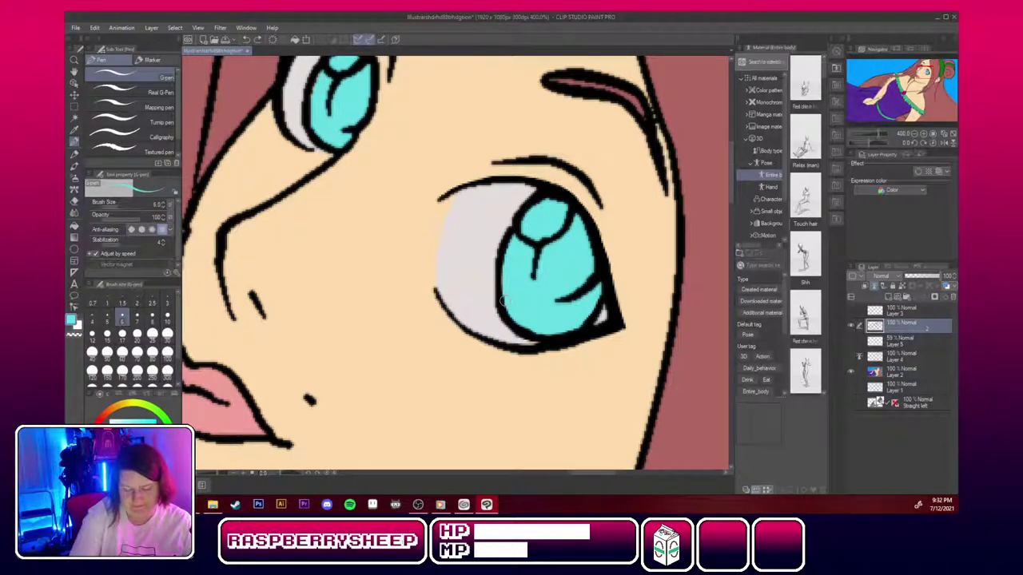
Fill the oval highlights of both irises with white on the colour layer, Layer 2.
left_click(905, 371)
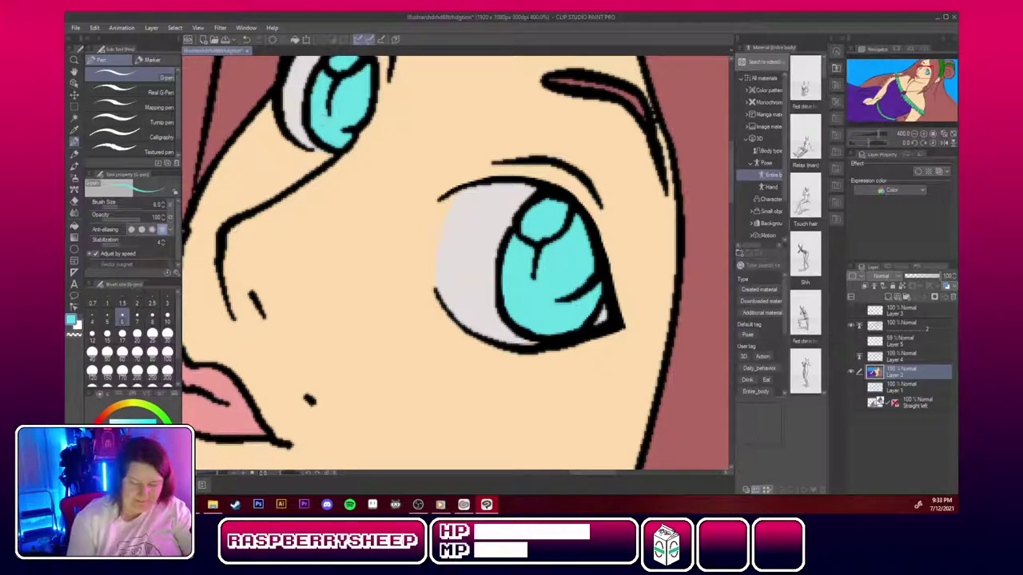
key("x")
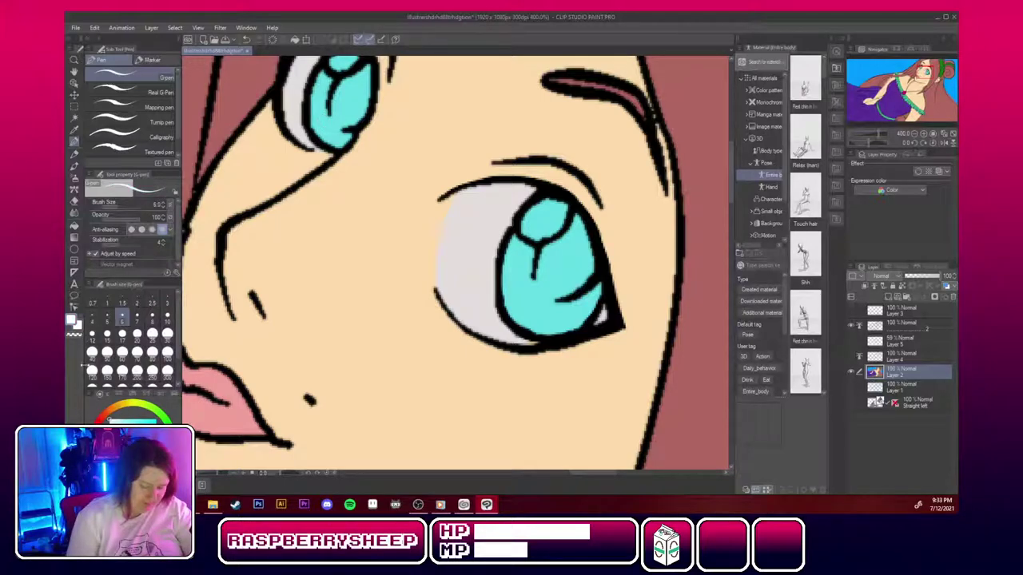
mouse_move(529, 228)
left_mouse_down()
mouse_move(540, 203)
mouse_move(555, 233)
mouse_move(565, 201)
mouse_move(551, 232)
mouse_move(534, 235)
mouse_move(544, 210)
mouse_move(537, 222)
left_mouse_up()
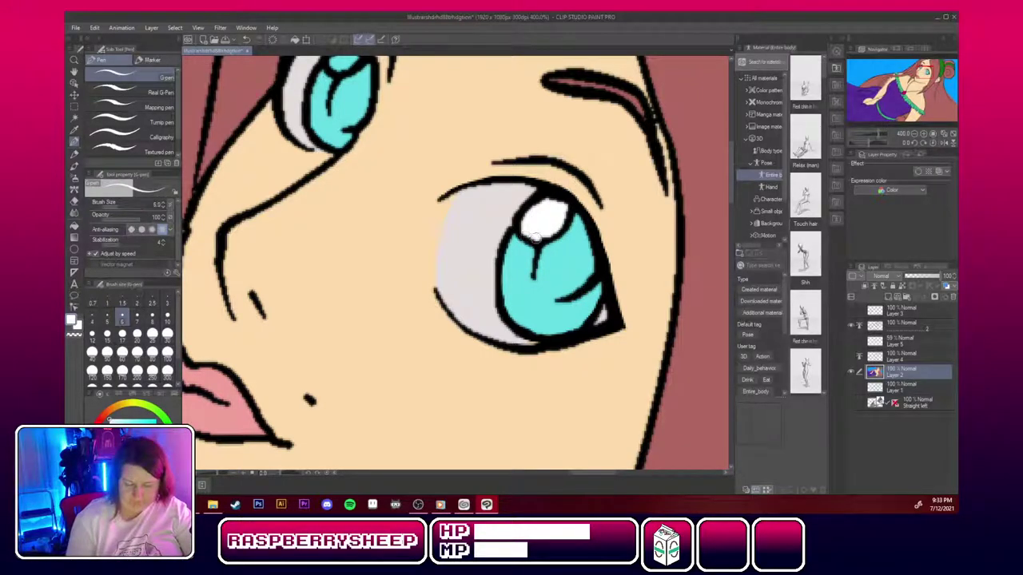
left_click_drag(447, 159, 552, 294)
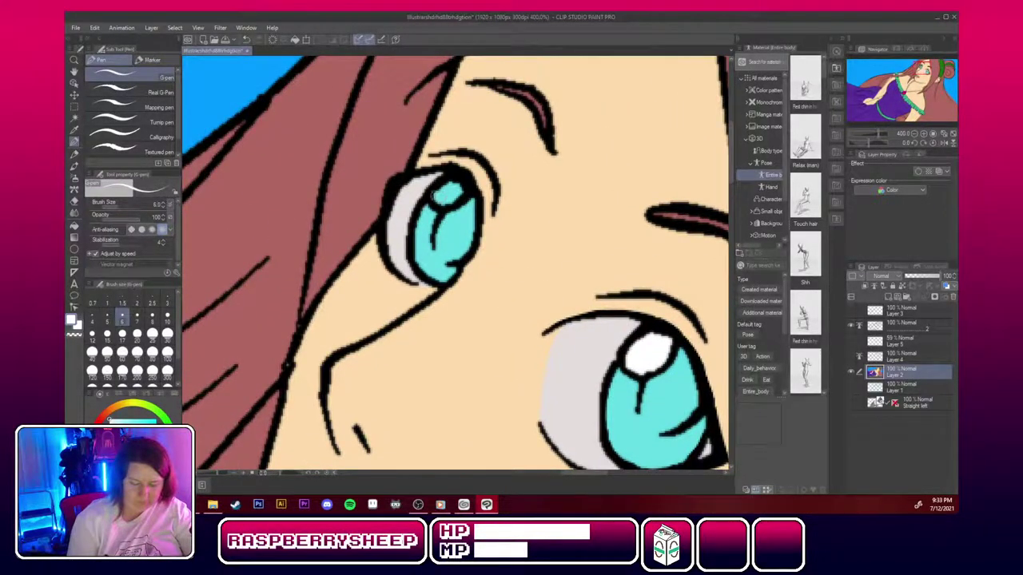
left_click_drag(439, 196, 466, 191)
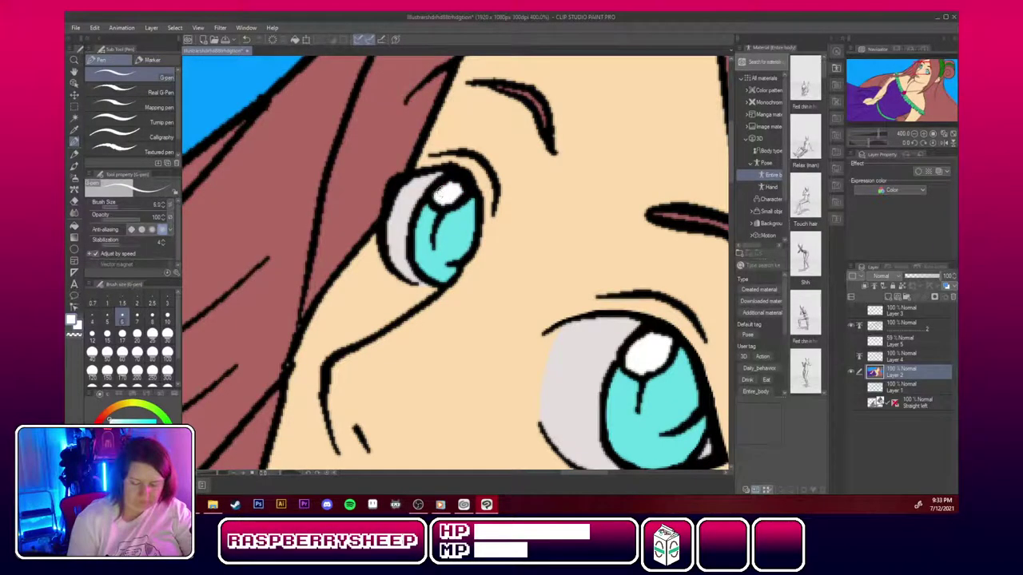
Mix a dark teal and shade the upper outer part of both irises, leaving a rounded cyan shape by the central line.
left_click(627, 403, "alt")
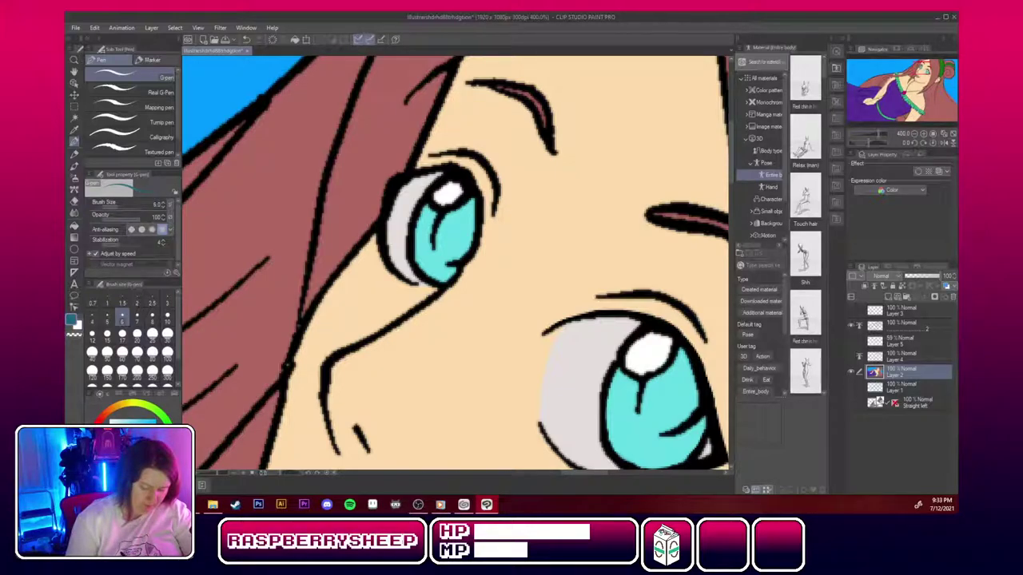
left_click(141, 446)
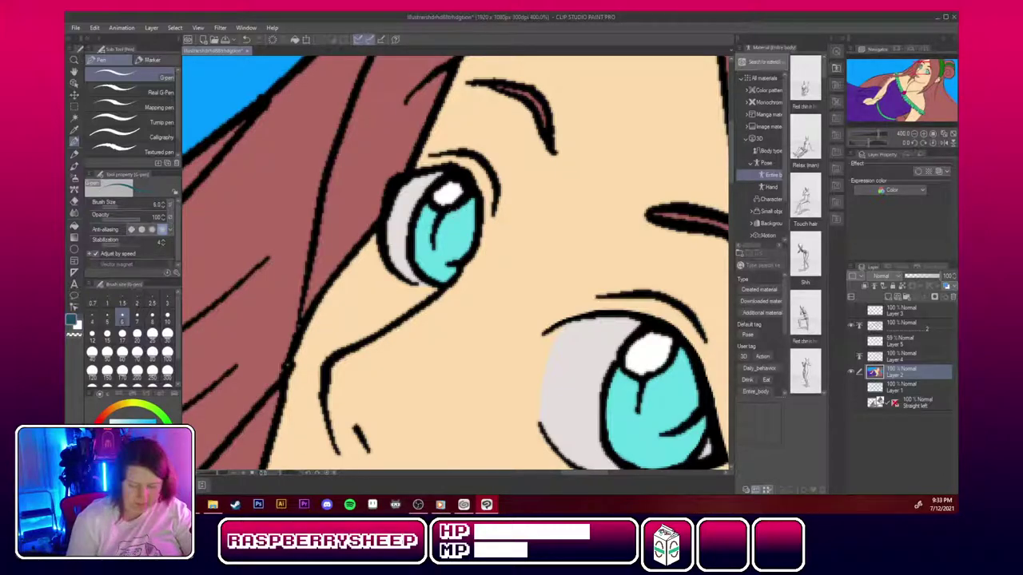
mouse_move(449, 213)
left_mouse_down()
mouse_move(436, 240)
mouse_move(473, 201)
mouse_move(470, 240)
mouse_move(471, 196)
mouse_move(465, 248)
mouse_move(448, 264)
mouse_move(470, 239)
mouse_move(464, 209)
mouse_move(459, 242)
mouse_move(442, 229)
mouse_move(465, 229)
mouse_move(469, 206)
mouse_move(448, 226)
mouse_move(454, 236)
mouse_move(444, 229)
mouse_move(456, 257)
mouse_move(458, 233)
mouse_move(450, 262)
mouse_move(439, 233)
mouse_move(467, 245)
left_mouse_up()
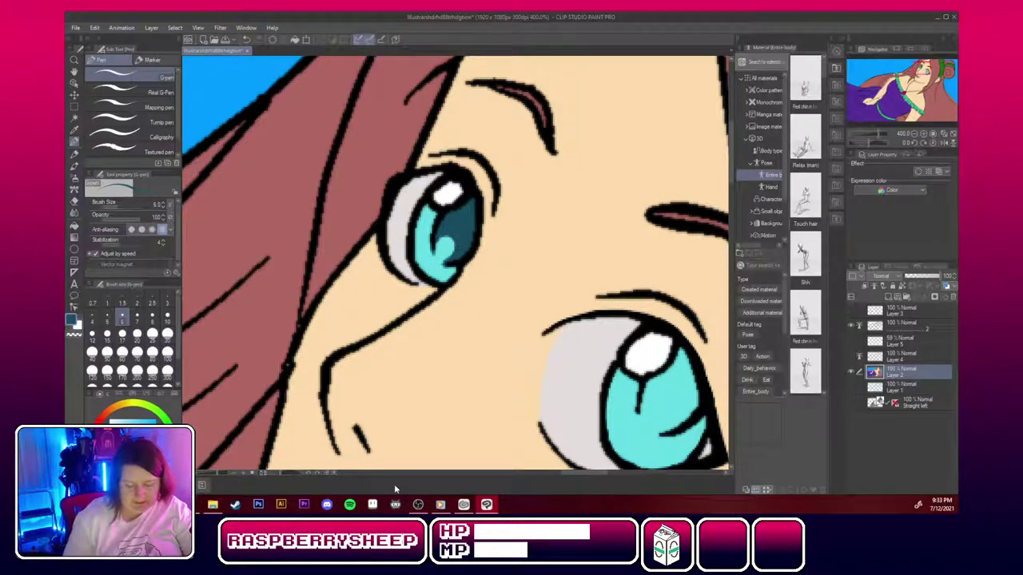
left_click_drag(926, 72, 928, 74)
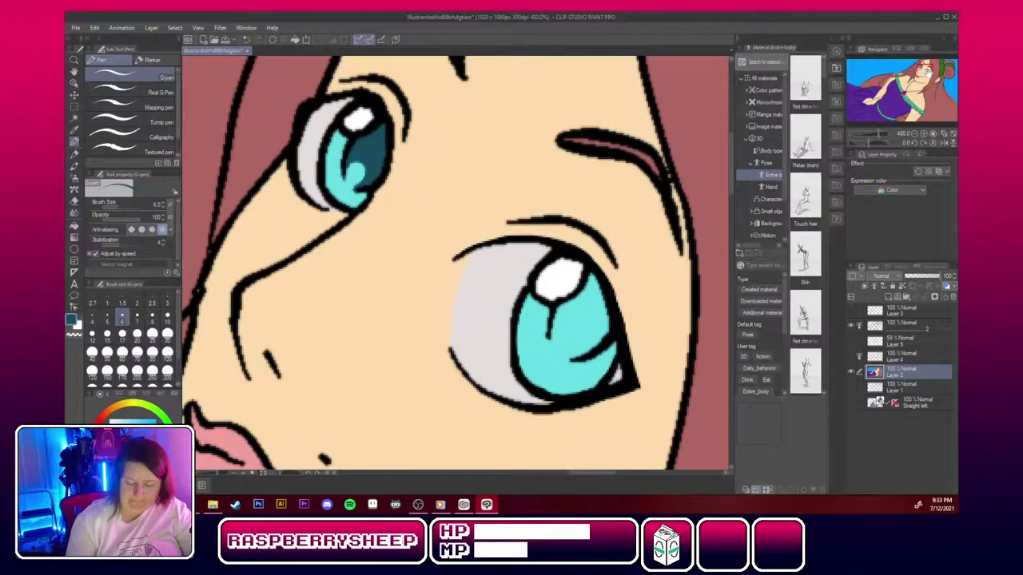
mouse_move(546, 353)
left_mouse_down()
mouse_move(561, 328)
mouse_move(578, 361)
mouse_move(596, 344)
mouse_move(587, 328)
mouse_move(607, 315)
mouse_move(602, 340)
left_mouse_up()
mouse_move(552, 315)
left_mouse_down()
mouse_move(595, 279)
mouse_move(606, 307)
mouse_move(558, 327)
mouse_move(574, 325)
mouse_move(585, 348)
mouse_move(586, 324)
mouse_move(556, 326)
mouse_move(585, 330)
mouse_move(577, 305)
mouse_move(592, 339)
left_mouse_up()
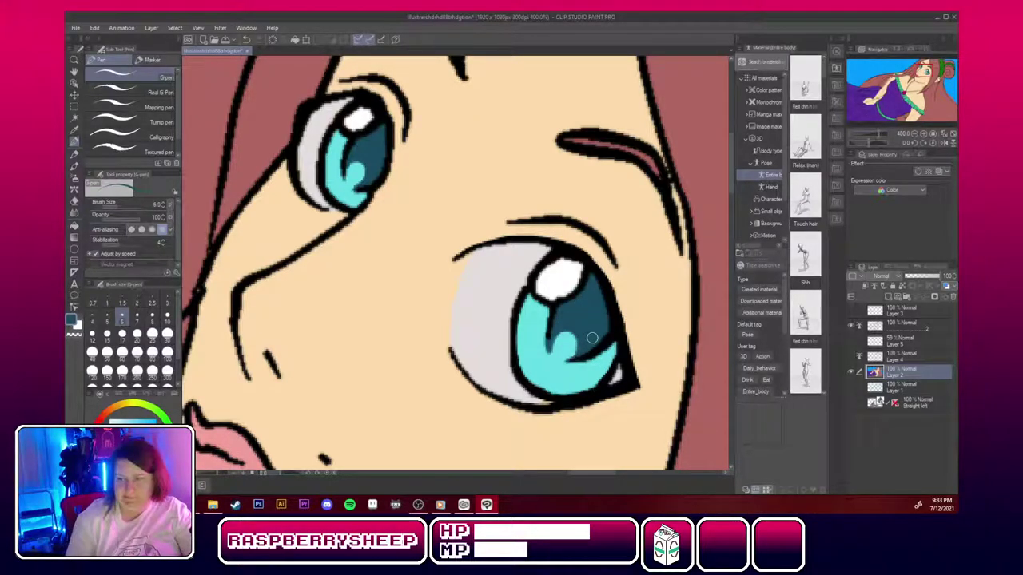
Refine the rounded shapes at the edge of the dark shading in both irises with sampled cyan.
left_click(551, 366, "alt")
mouse_move(549, 344)
left_mouse_down()
mouse_move(567, 334)
mouse_move(580, 358)
left_mouse_up()
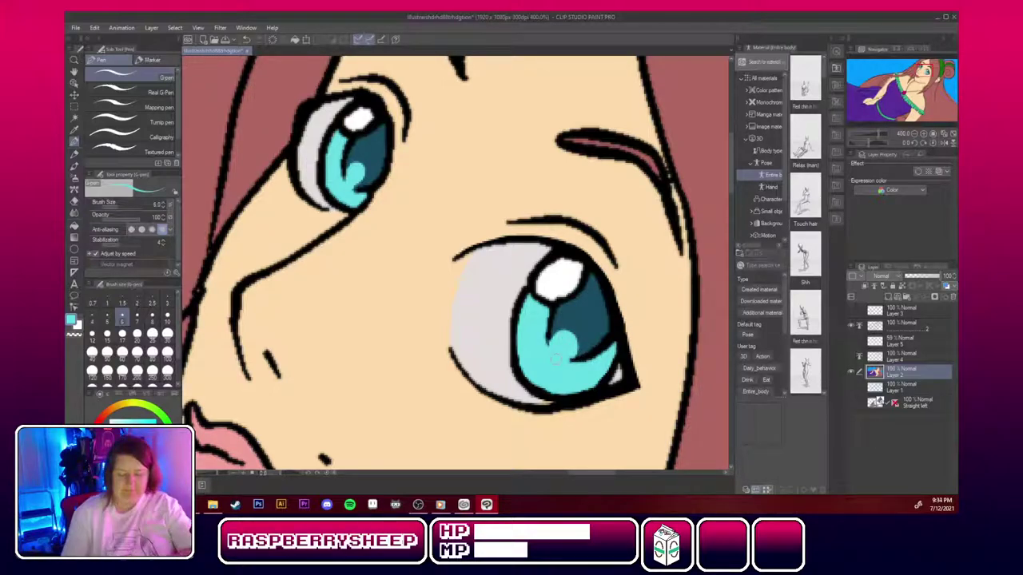
left_click_drag(366, 165, 357, 187)
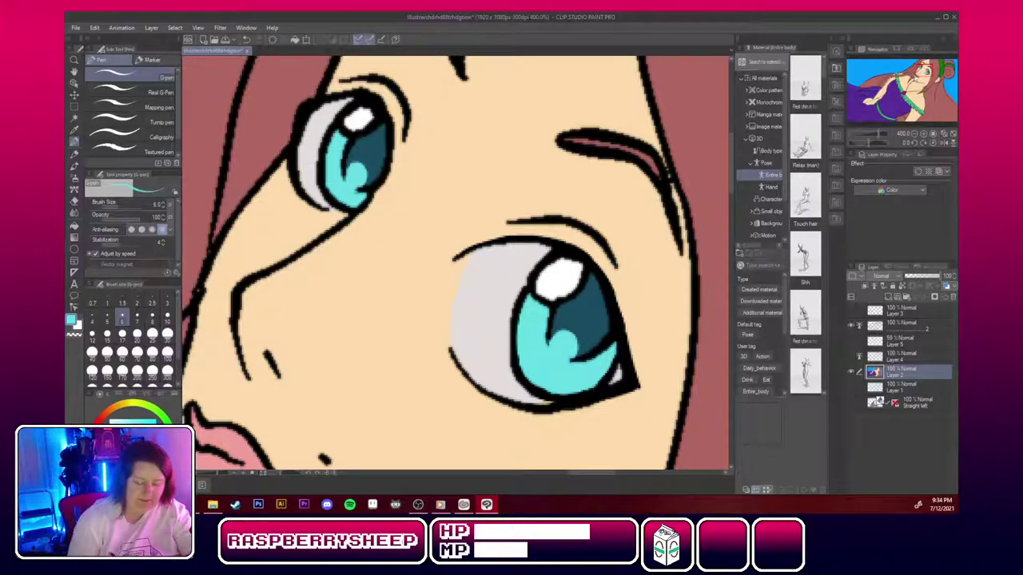
On the line art layer, erase along the lower nose line to shorten it and taper its end.
key("alt")
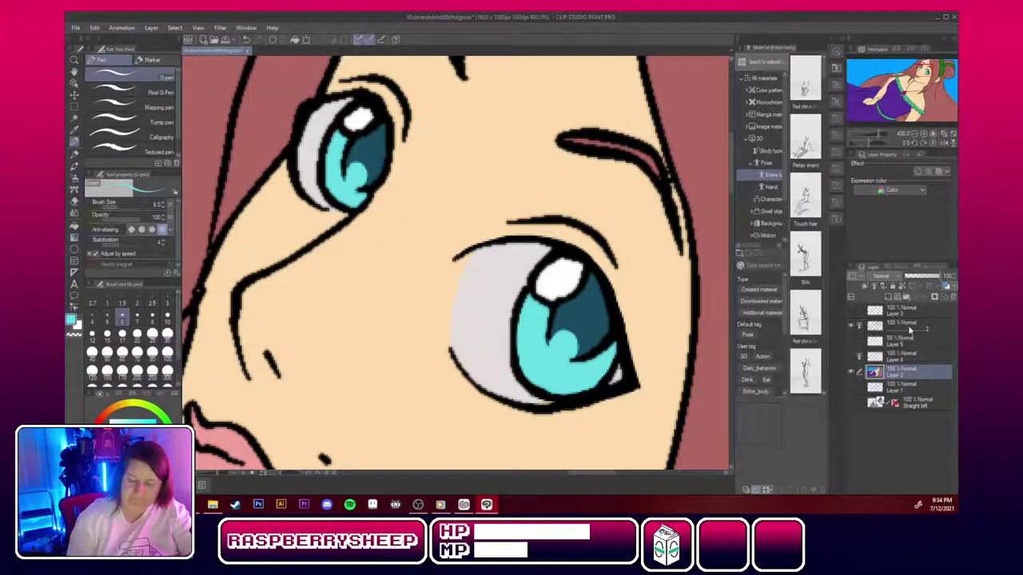
left_click(911, 323)
left_click(75, 202)
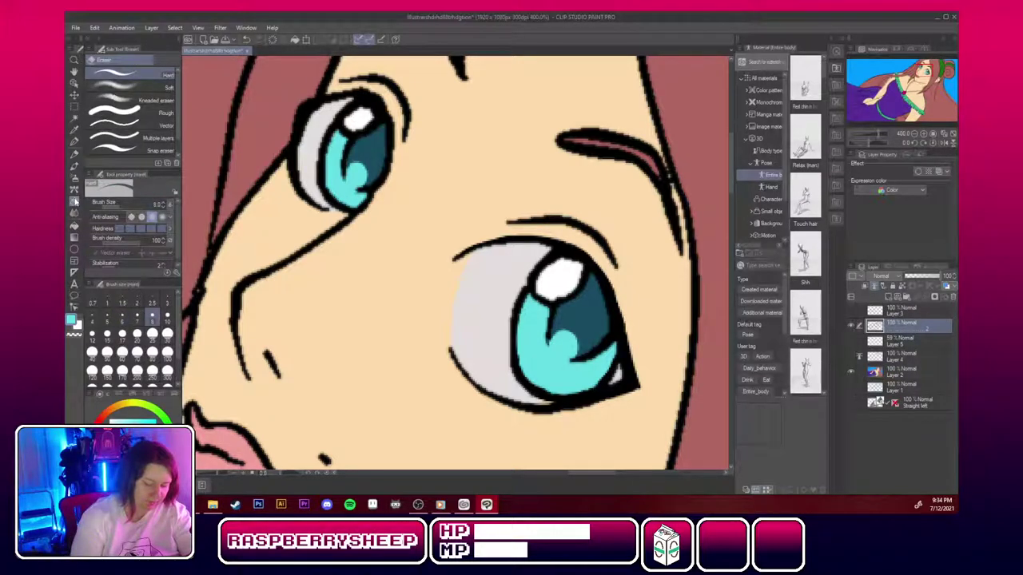
left_click_drag(231, 285, 234, 350)
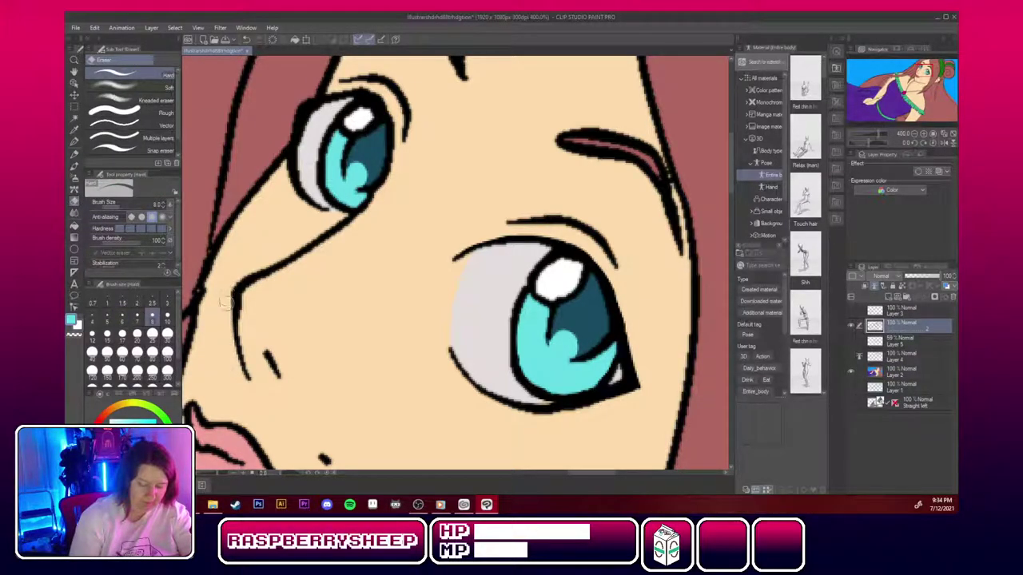
left_click_drag(229, 305, 246, 383)
mouse_move(229, 335)
left_mouse_down()
mouse_move(244, 371)
mouse_move(233, 340)
mouse_move(259, 376)
left_mouse_up()
left_click_drag(246, 312, 250, 372)
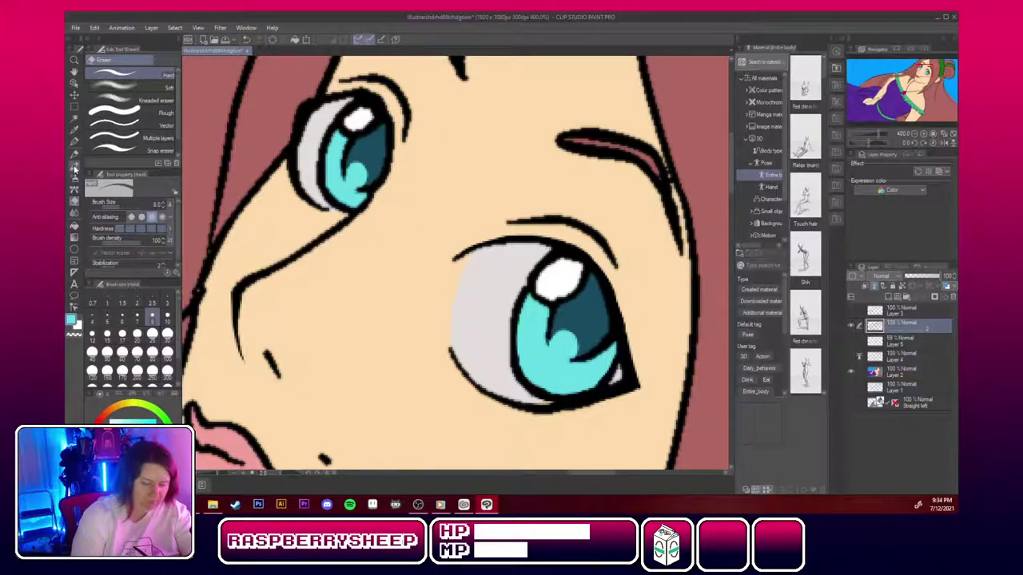
left_click(75, 141)
left_click_drag(384, 175, 378, 189)
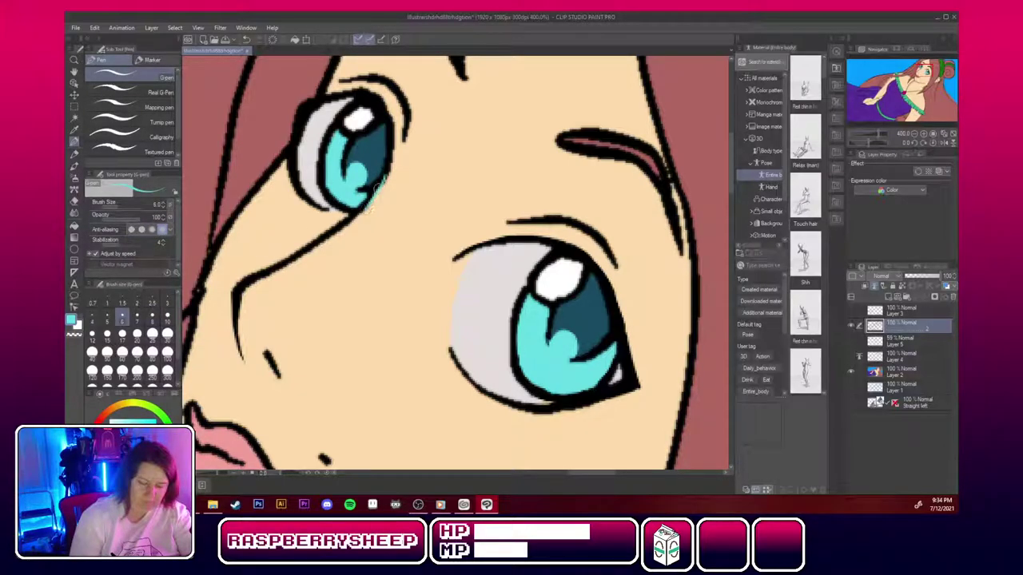
key("ctrl+z")
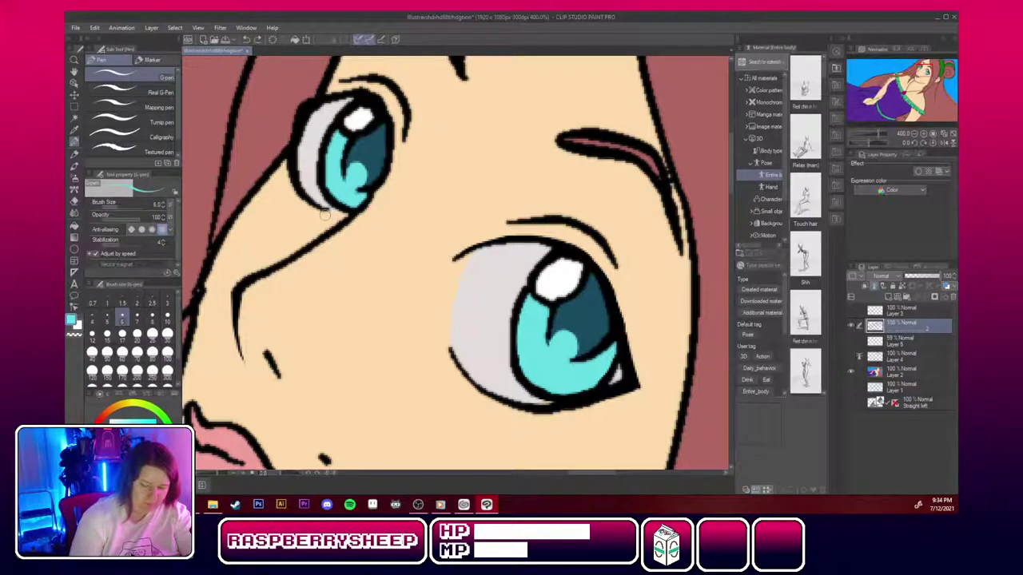
Pick up the black line colour and thicken the far eye's lower outline and the upper bend of the nose line.
left_click(325, 210, "alt")
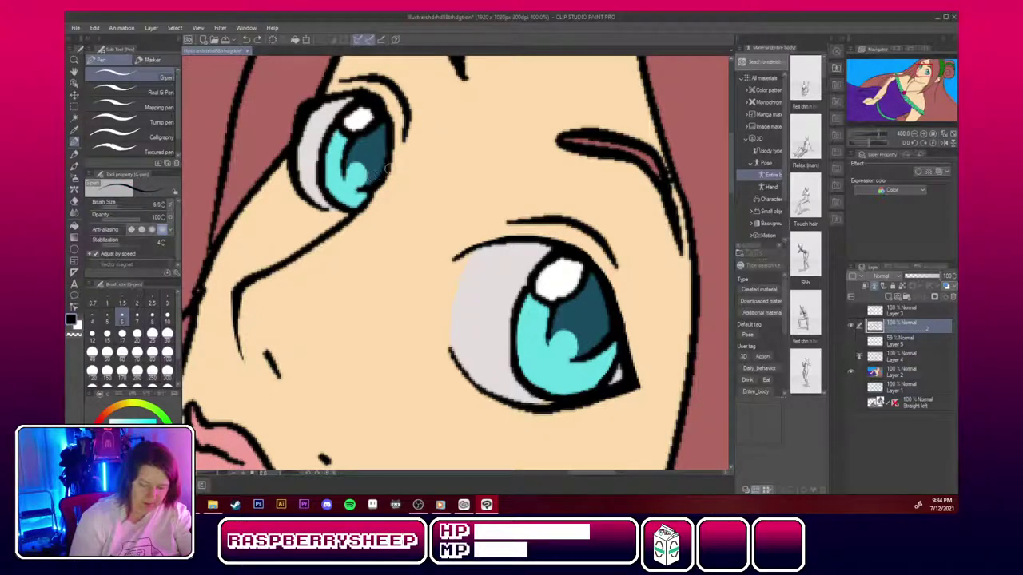
mouse_move(390, 158)
left_mouse_down()
mouse_move(368, 210)
mouse_move(375, 192)
mouse_move(349, 217)
left_mouse_up()
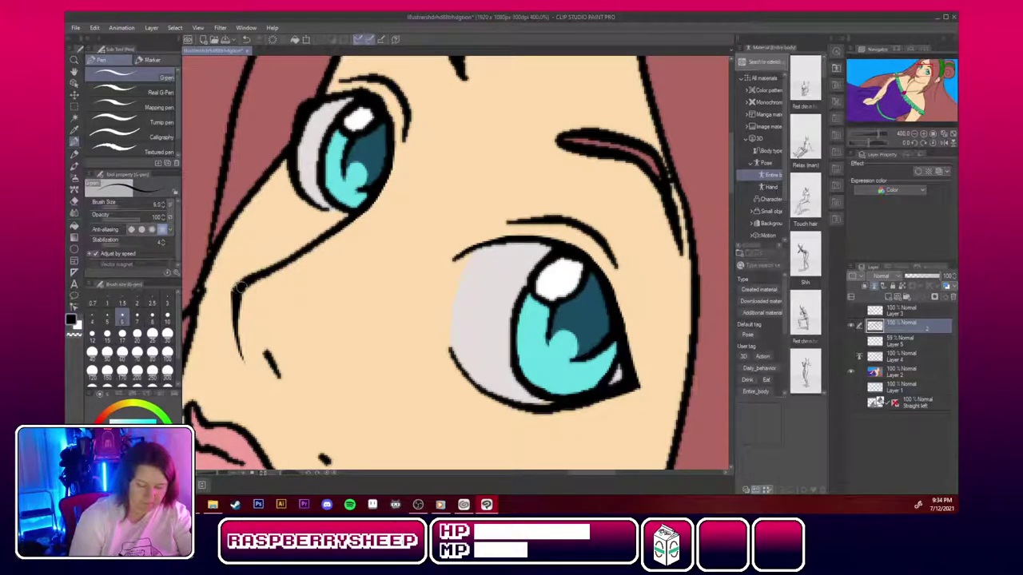
left_click_drag(236, 287, 292, 259)
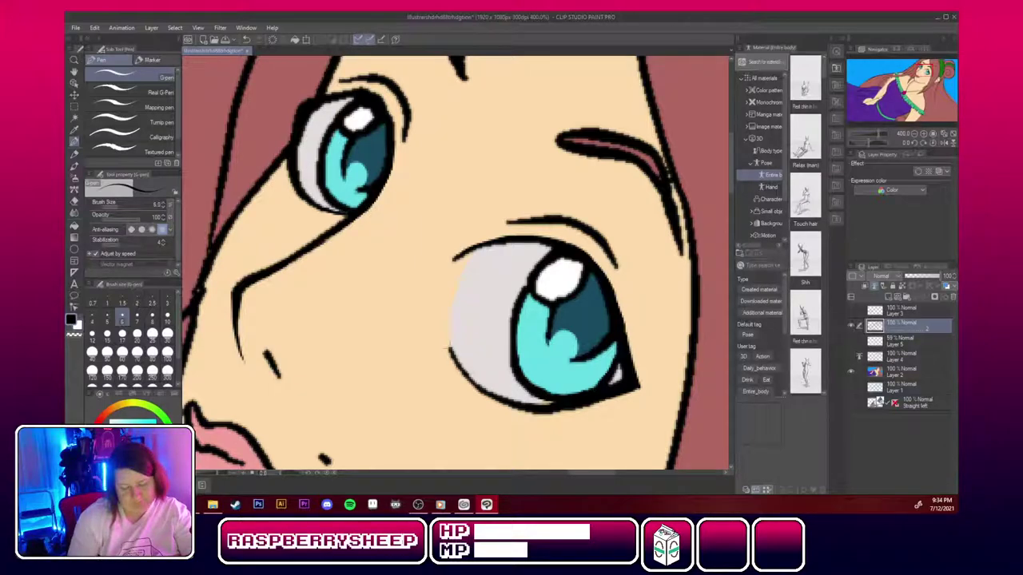
Extend the near eye's upper and lower lid lines at the inner corner and ink the upper inner edge of the eye white.
left_click_drag(441, 327, 453, 360)
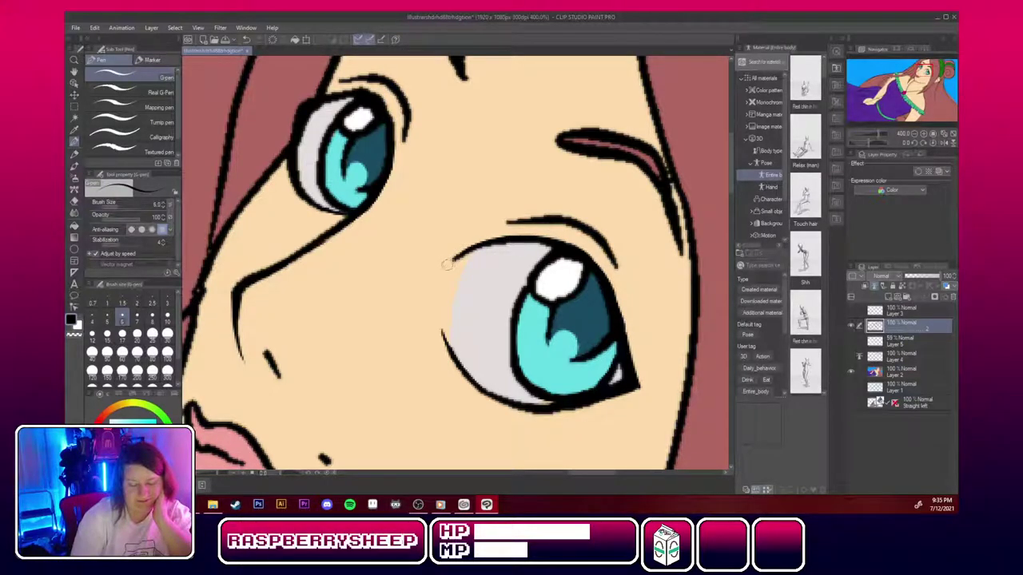
left_click_drag(450, 258, 532, 240)
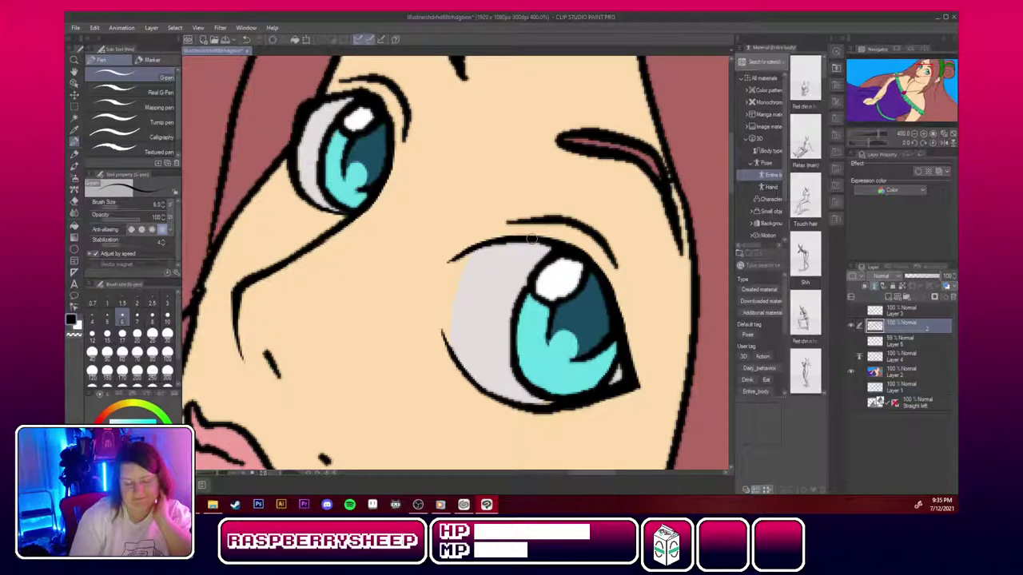
left_click_drag(484, 245, 458, 311)
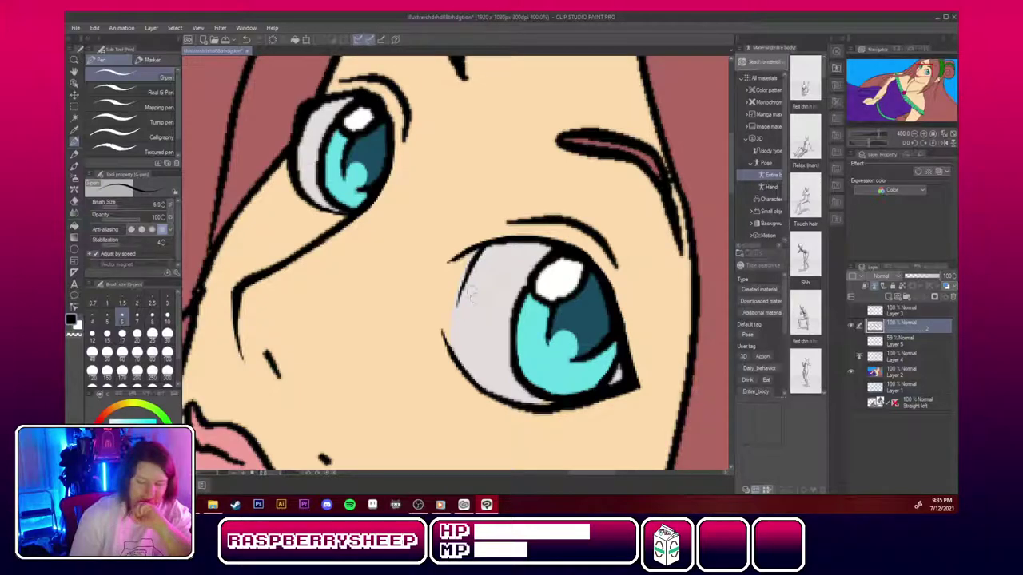
left_click_drag(481, 247, 455, 296)
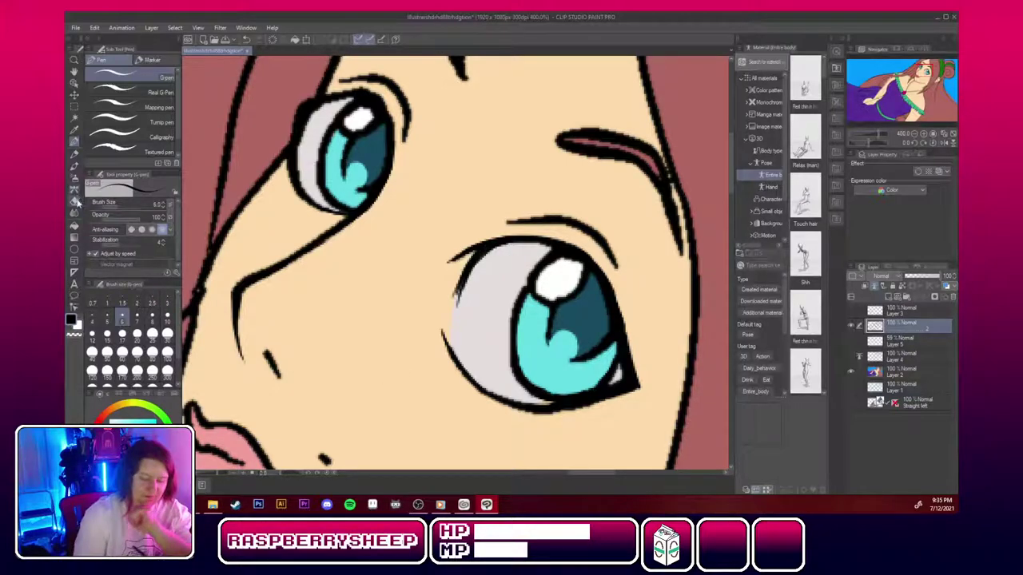
Erase the lower part of the near eye's new inner edge line, leaving a short tapered end.
left_click(75, 203)
left_click_drag(459, 301, 477, 270)
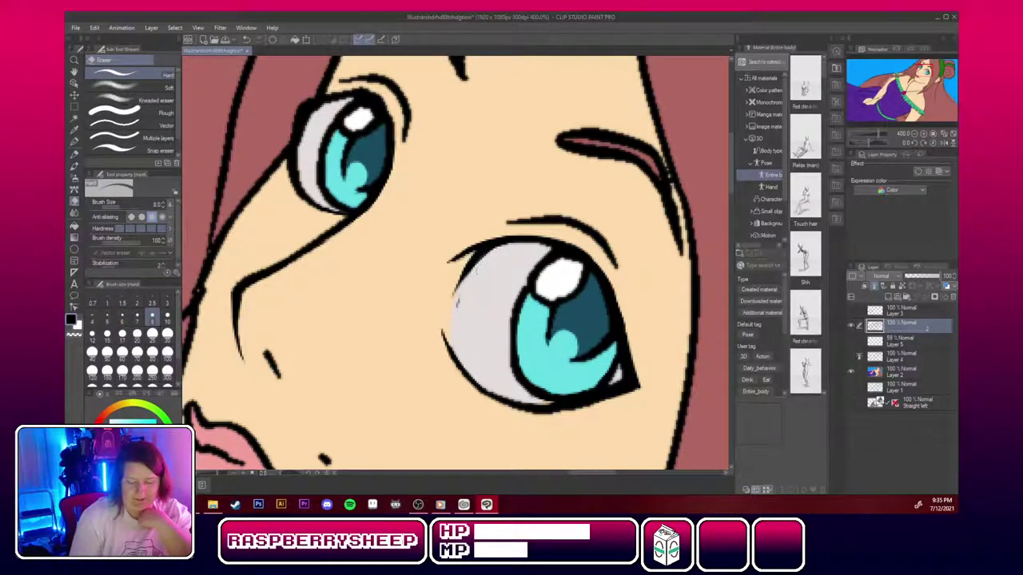
left_click_drag(454, 317, 459, 291)
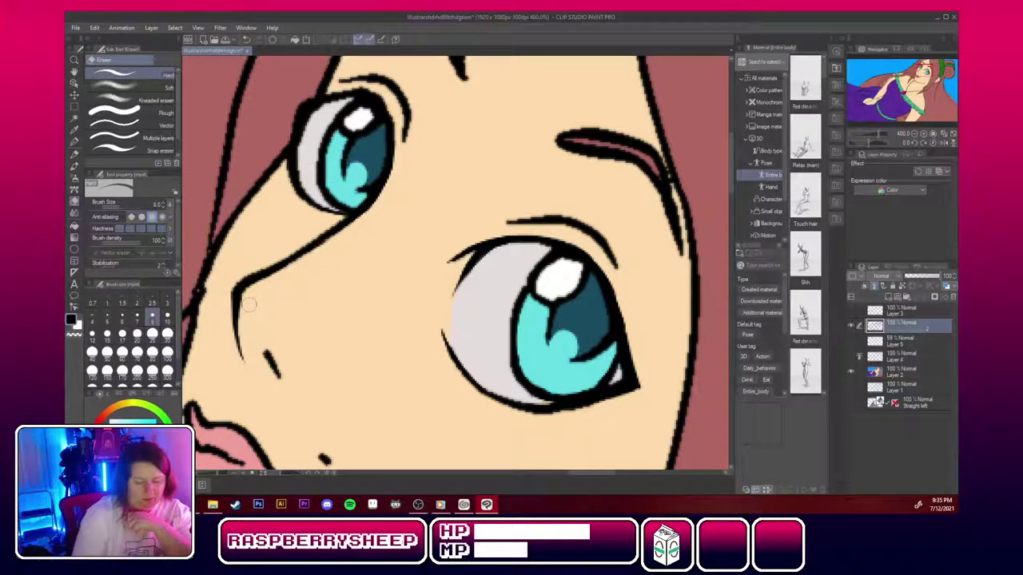
On Layer 2, extend the light grey eye white to the near eye's inner corner with the G-pen.
left_click(75, 142)
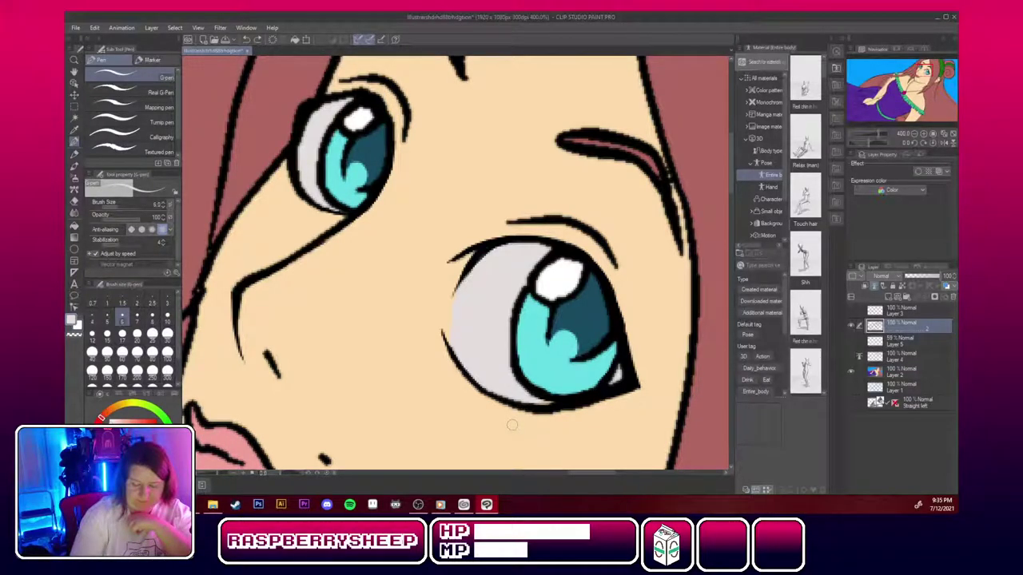
left_click(895, 371)
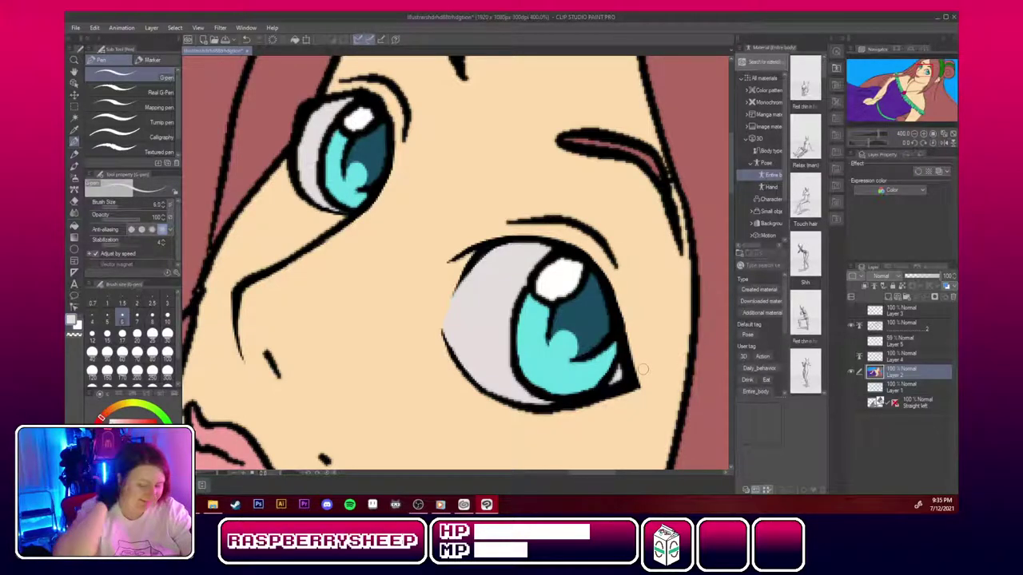
On the line art layer, thicken the far eye's upper lid and the inner side of the near iris outline in black.
left_click(73, 155)
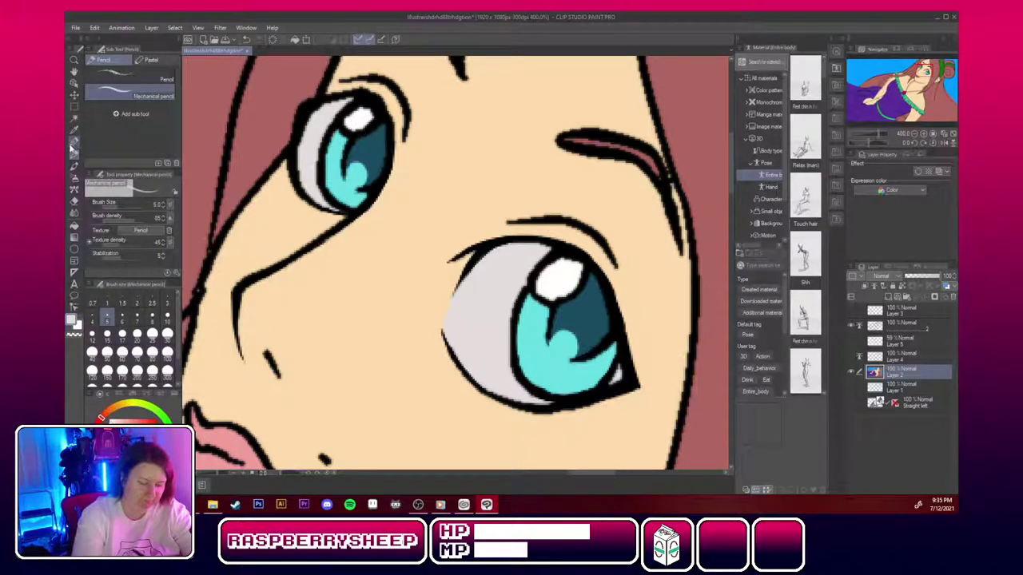
left_click(72, 141)
left_click(916, 311)
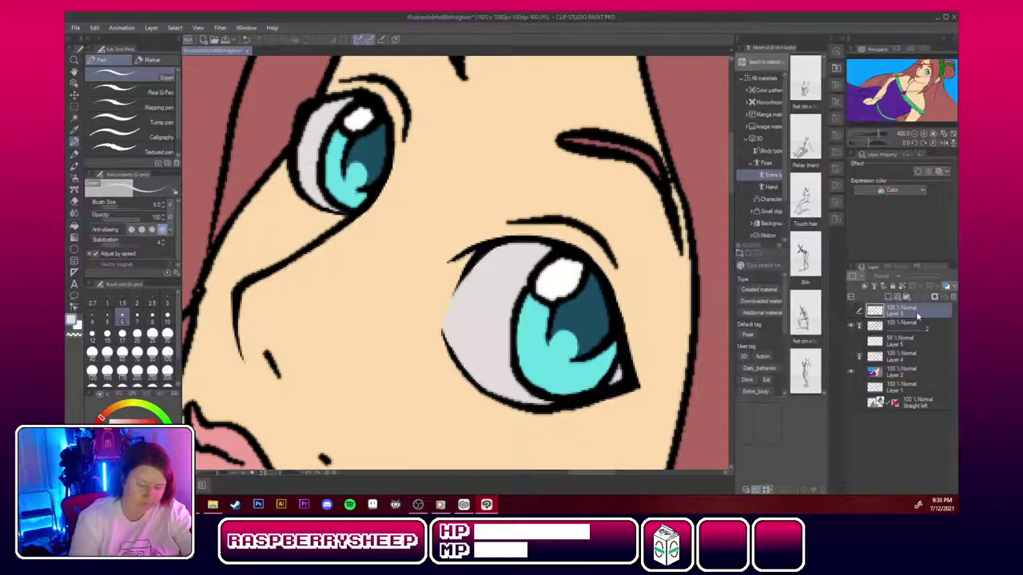
key("x")
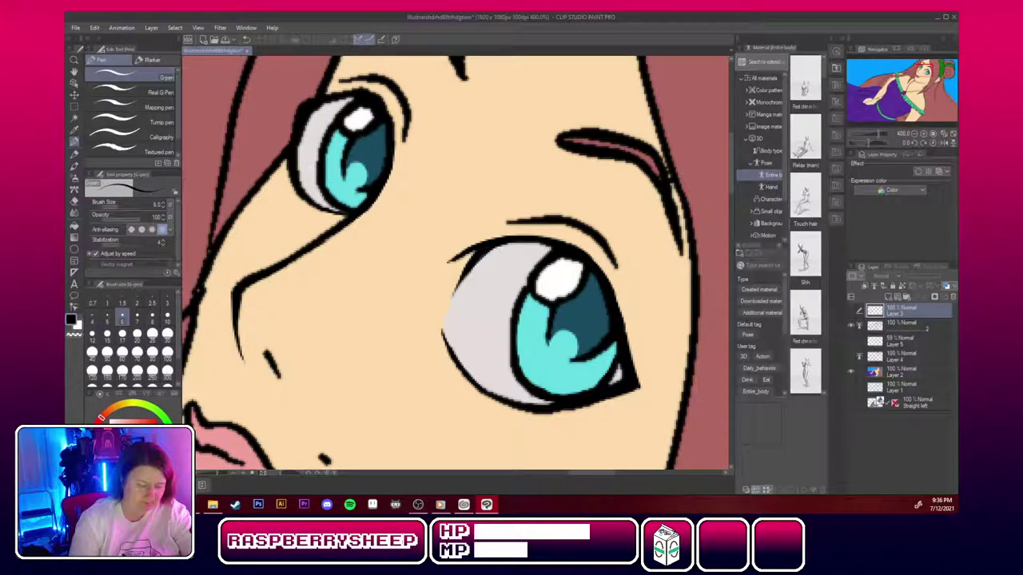
left_click(916, 331)
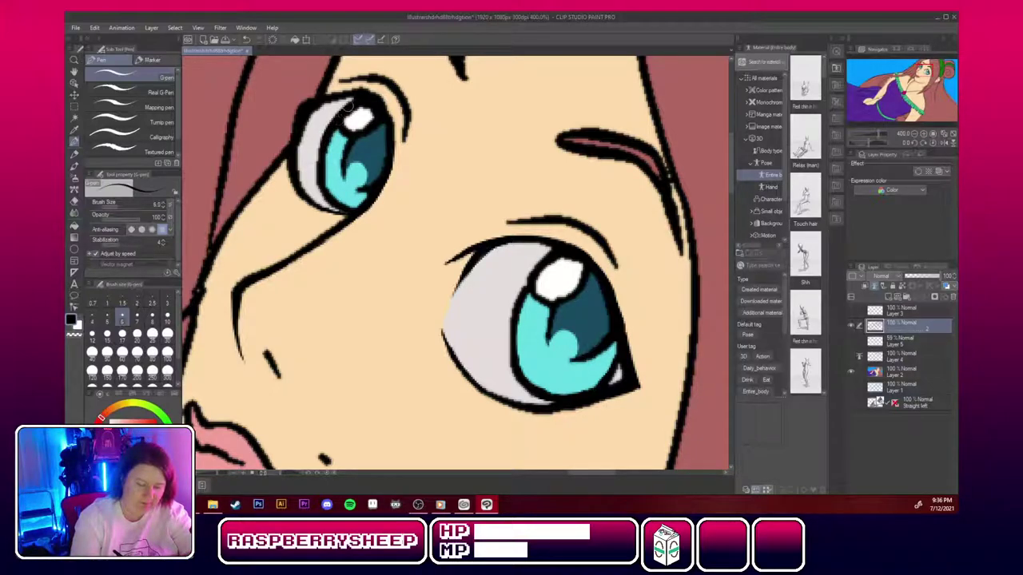
left_click_drag(326, 101, 353, 96)
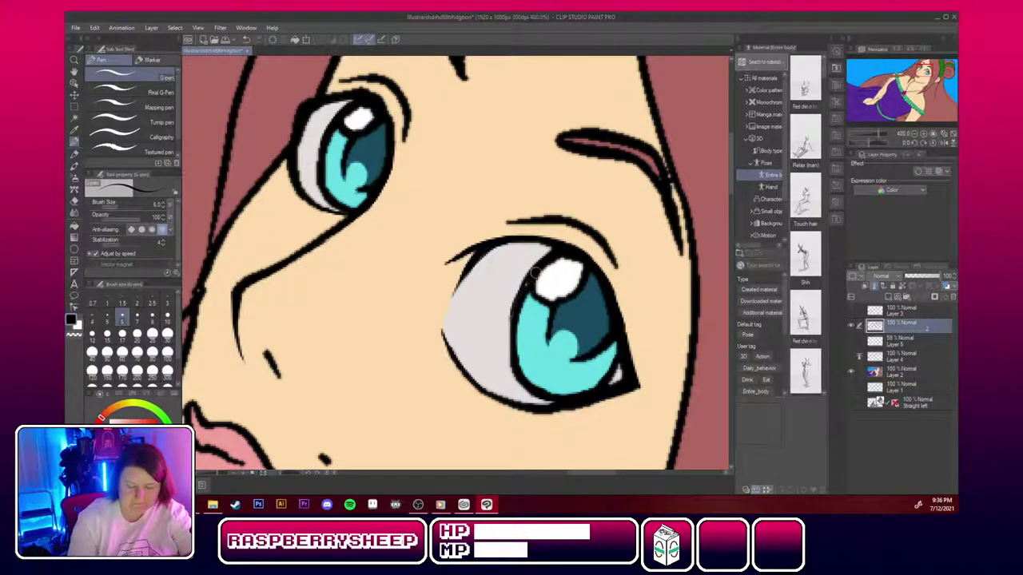
left_click_drag(514, 316, 515, 376)
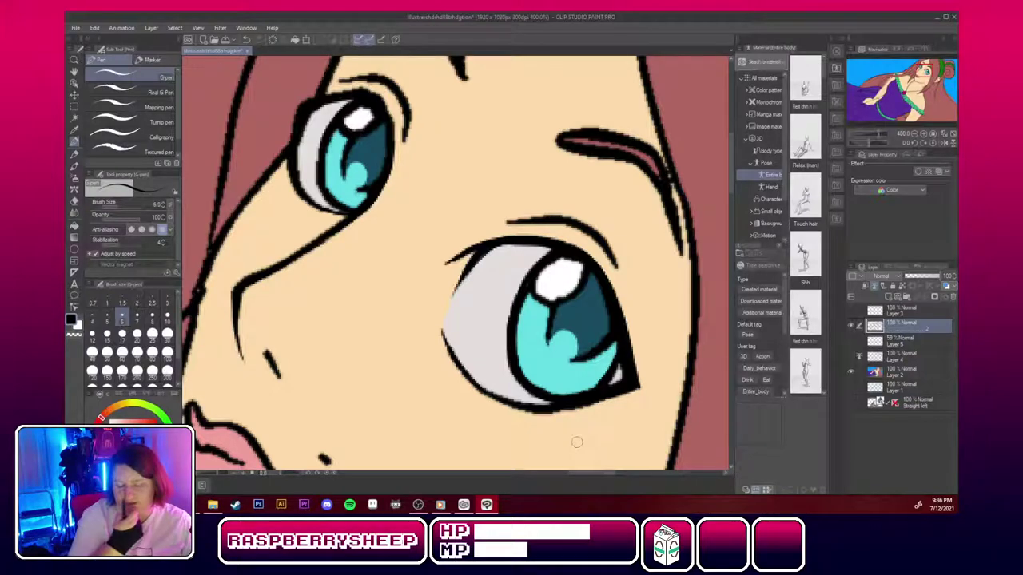
Thicken the black outlines of the near eyebrow's outer tail and the far eyebrow's inner end.
left_click_drag(652, 153, 684, 254)
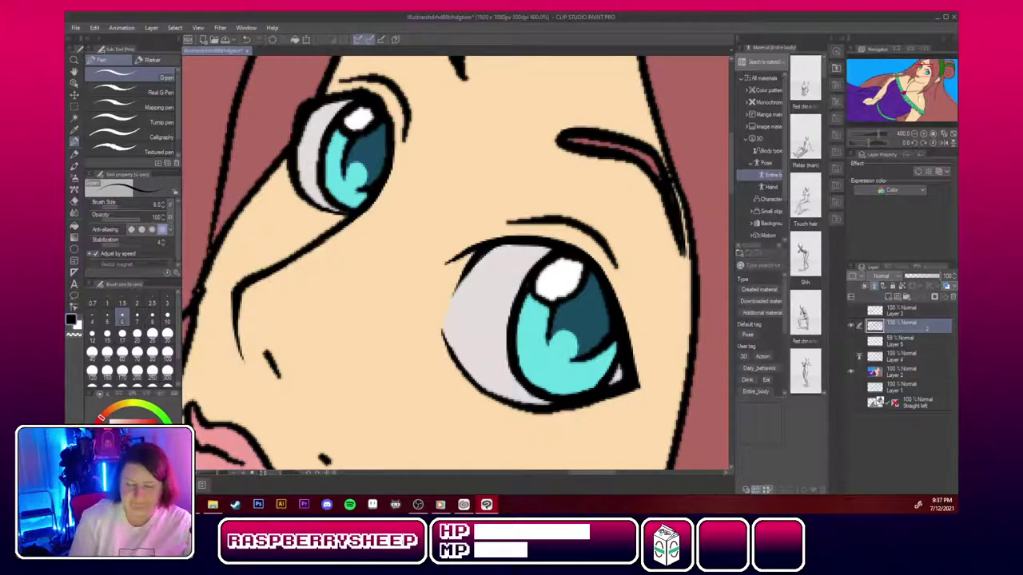
left_click_drag(925, 72, 925, 69)
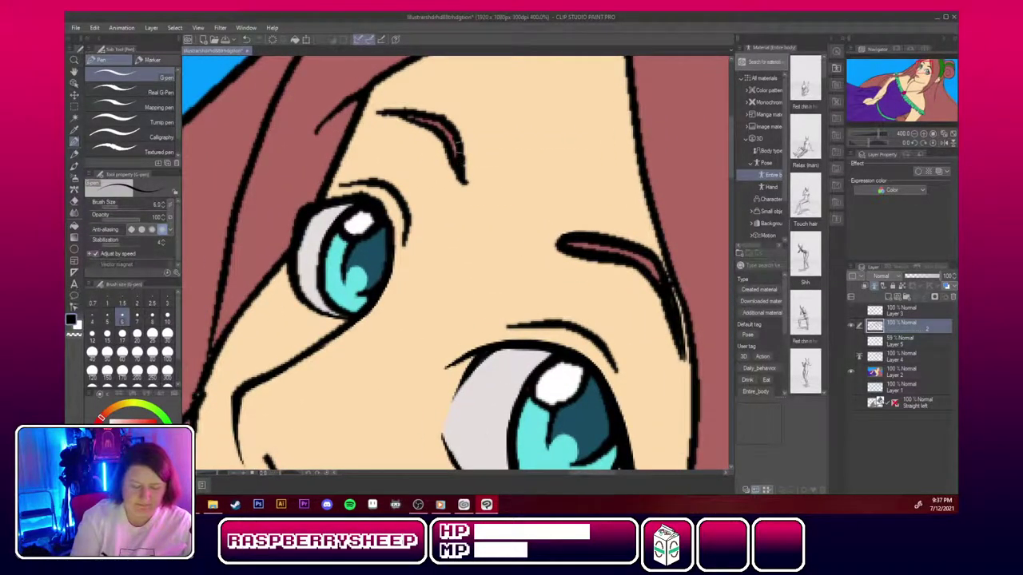
left_click_drag(457, 145, 460, 176)
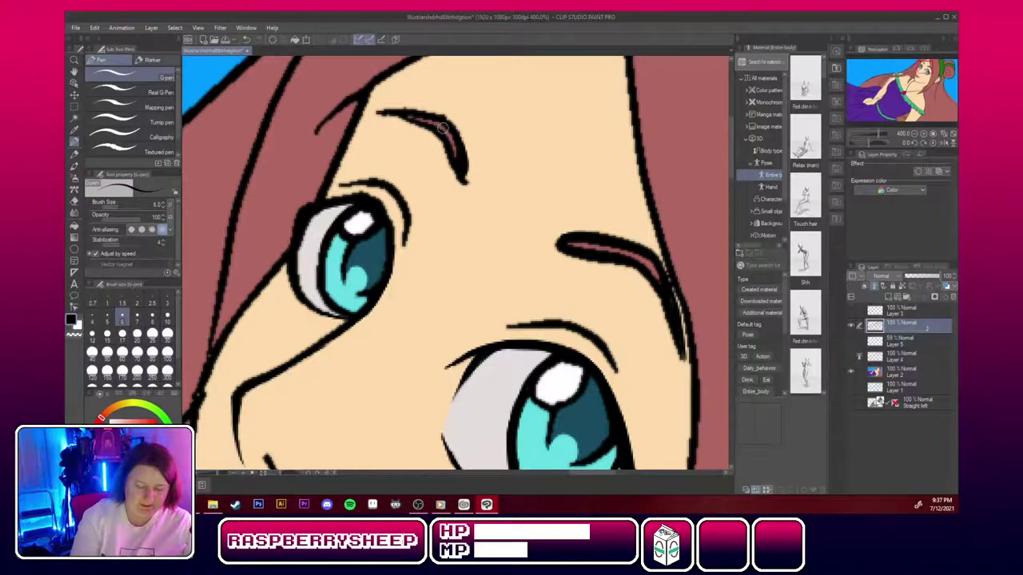
Erase the far eyebrow's pointed inner tip and shorten the stray hair strand beside the forehead to a tapered end.
key("alt")
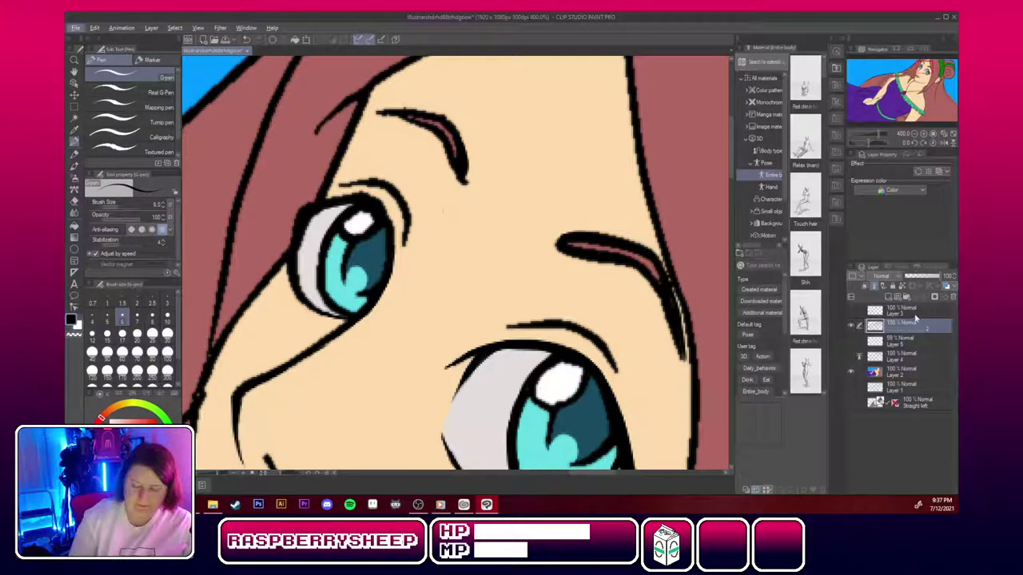
left_click(916, 313)
left_click(906, 326)
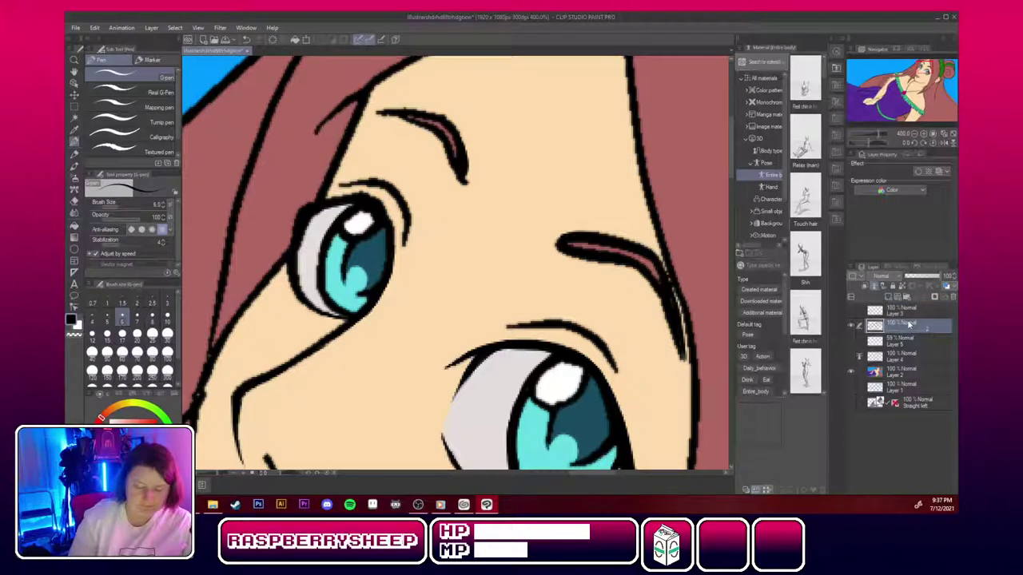
left_click(75, 200)
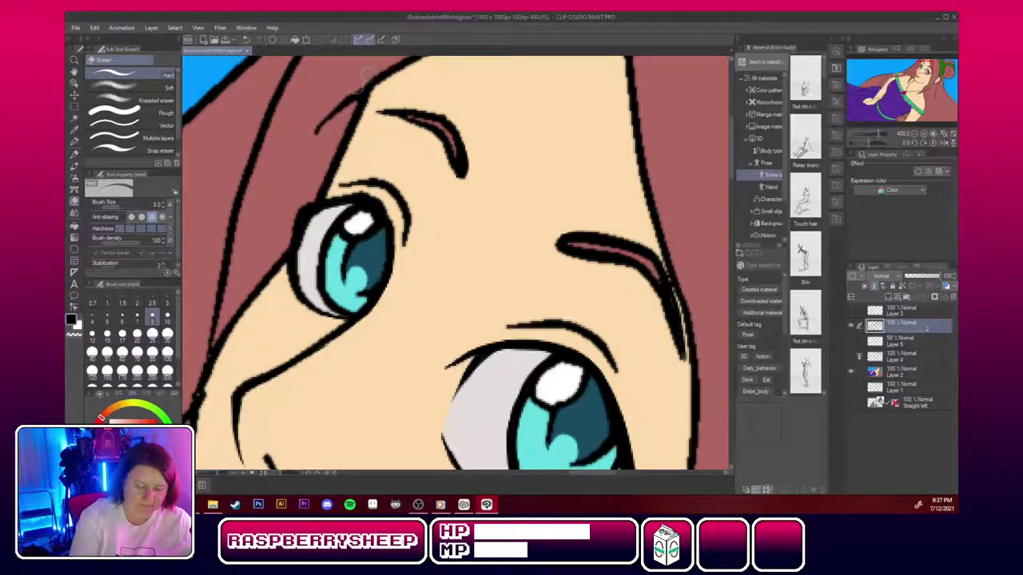
mouse_move(353, 88)
left_mouse_down()
mouse_move(312, 134)
mouse_move(331, 127)
left_mouse_up()
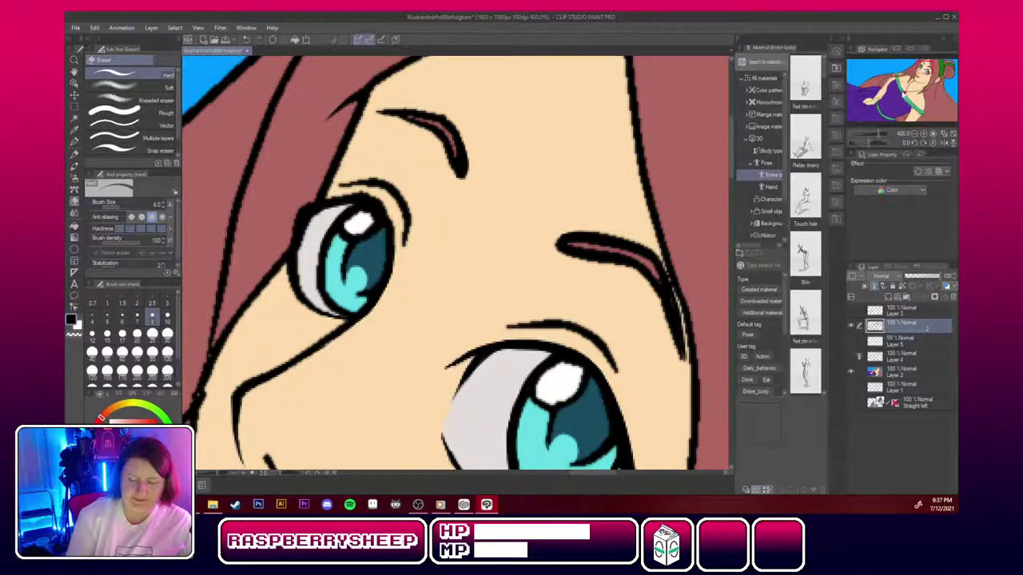
Erase along both sides of the forehead's hairline to thin and smooth the black outline.
left_click_drag(480, 208, 422, 344)
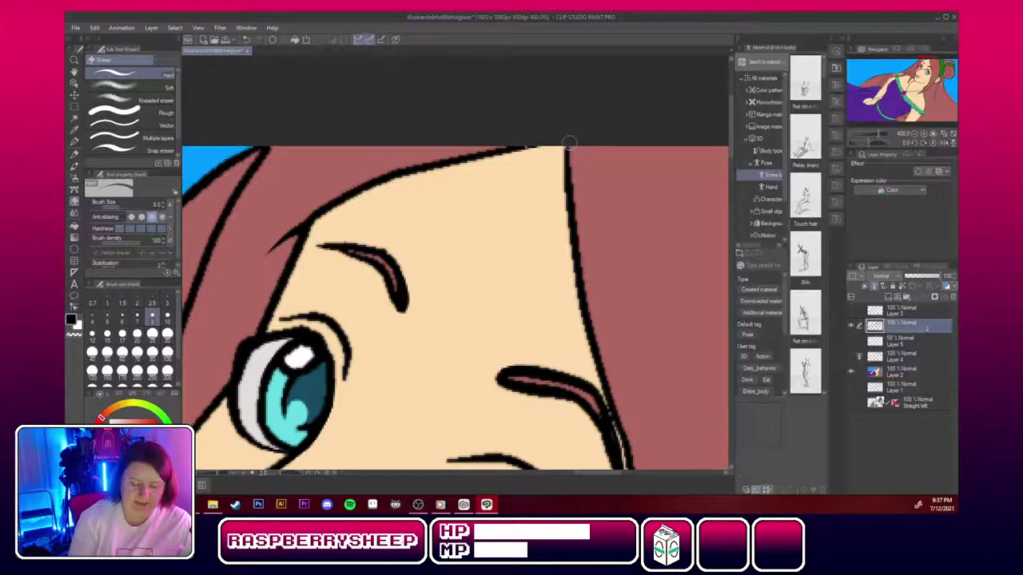
left_click_drag(565, 134, 564, 169)
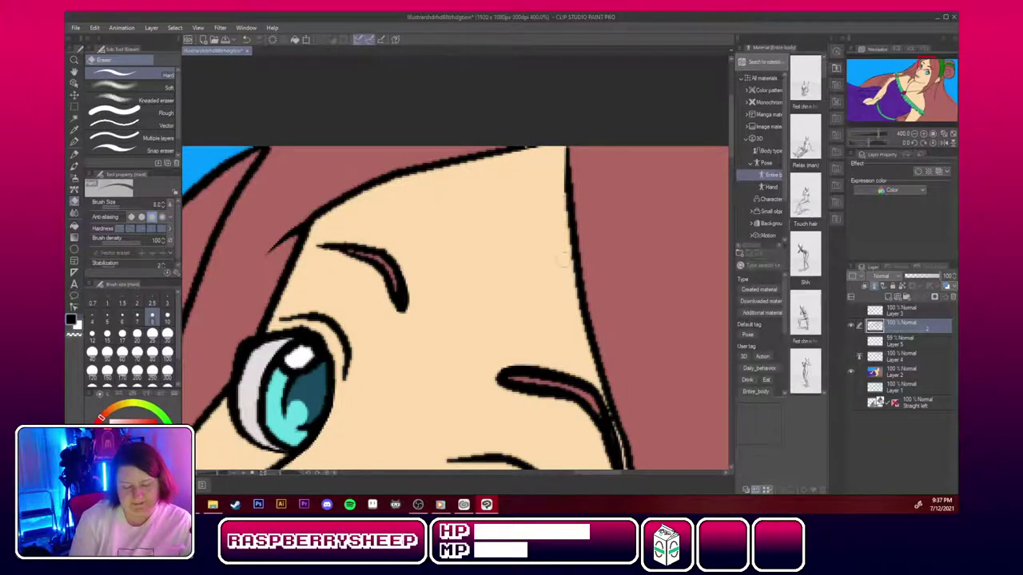
left_click_drag(368, 183, 499, 148)
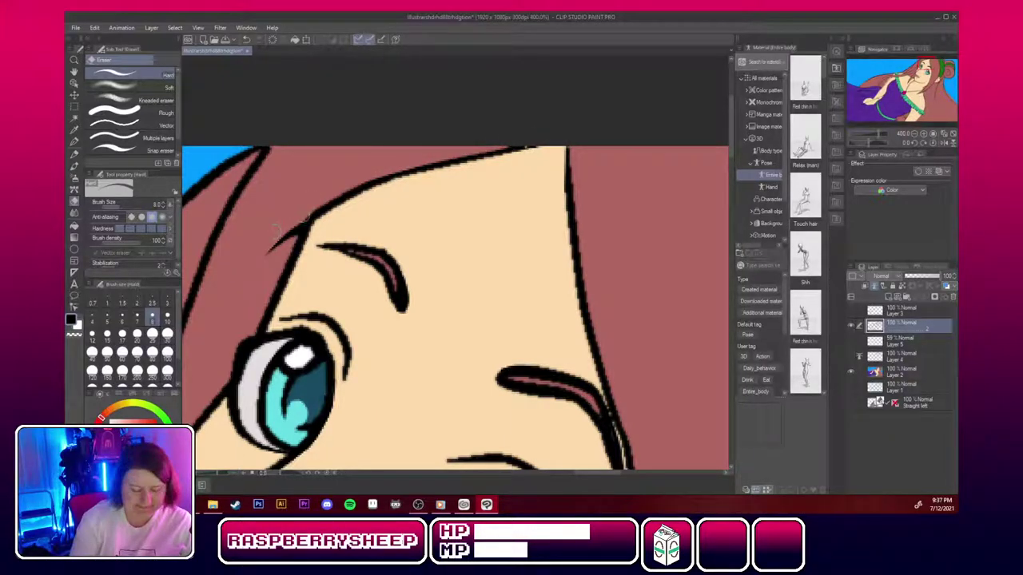
left_click_drag(307, 214, 398, 170)
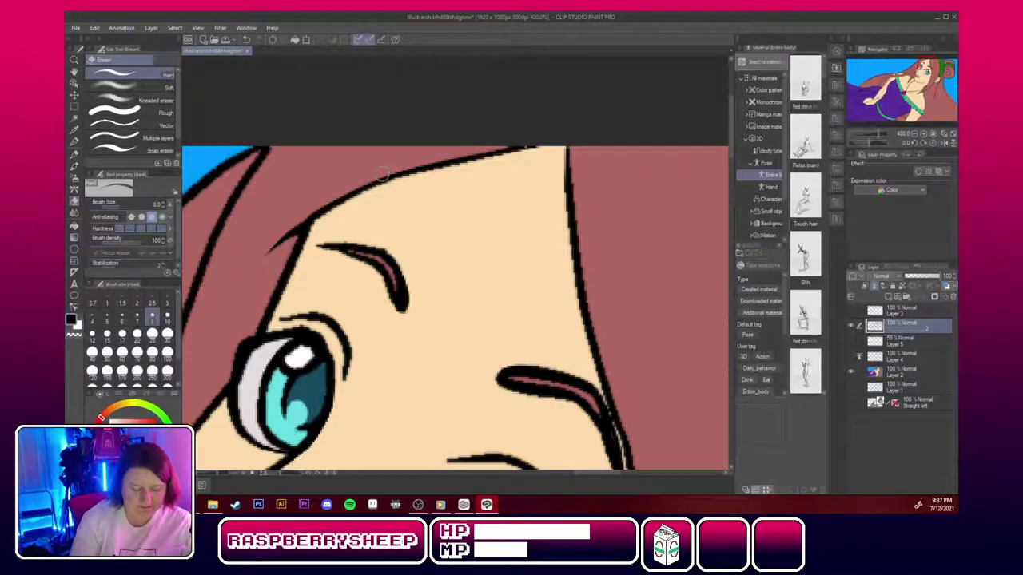
Erase along the outer hair outline against the blue background to smooth it where the strand branches off.
left_click_drag(922, 68, 911, 72)
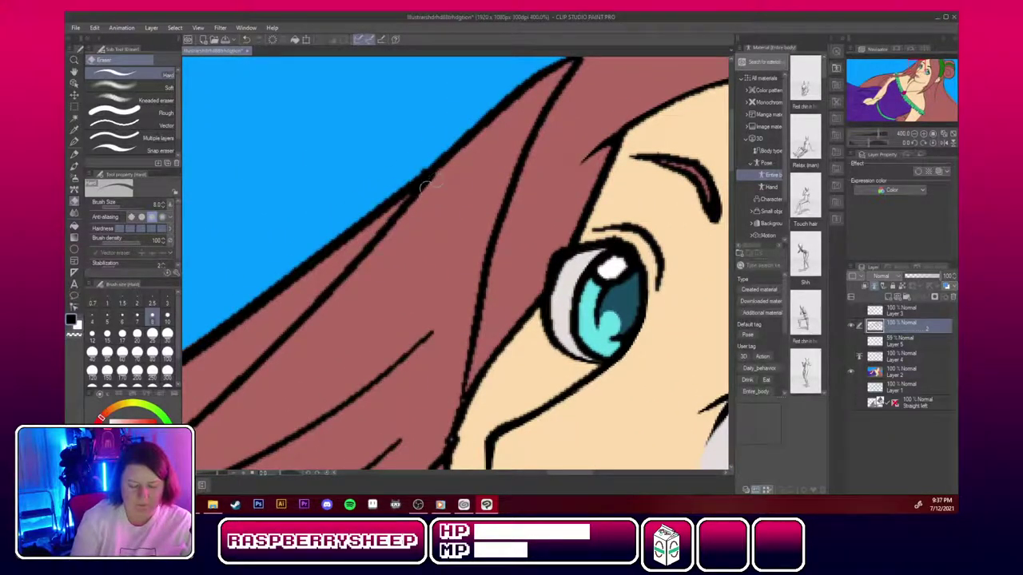
left_click_drag(428, 186, 495, 119)
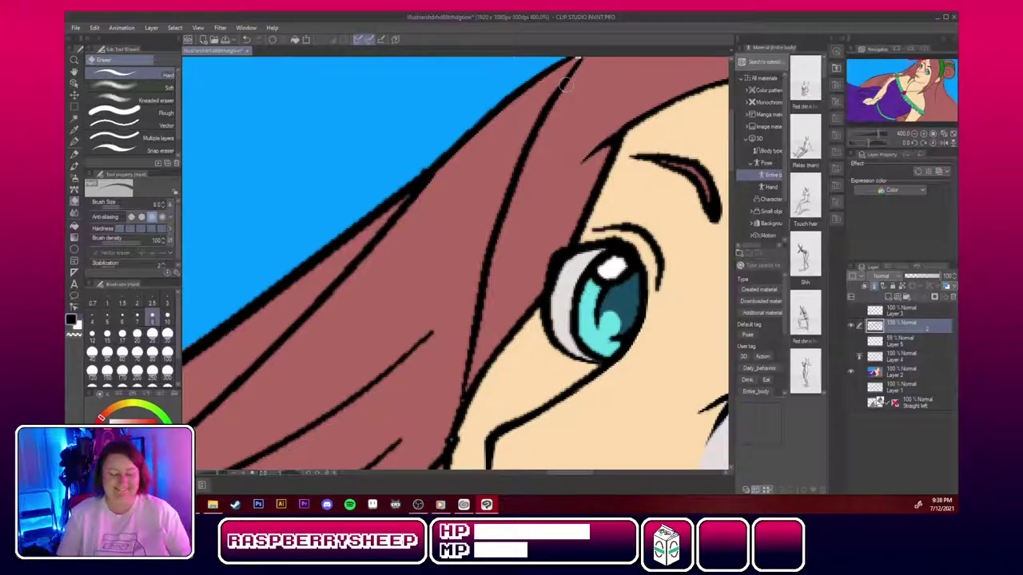
Erase the bump where the hair strands meet the cheek contour and clean the edge of that line.
mouse_move(445, 444)
left_mouse_down()
mouse_move(462, 393)
mouse_move(442, 452)
left_mouse_up()
mouse_move(466, 419)
left_mouse_down()
mouse_move(525, 239)
mouse_move(508, 303)
left_mouse_up()
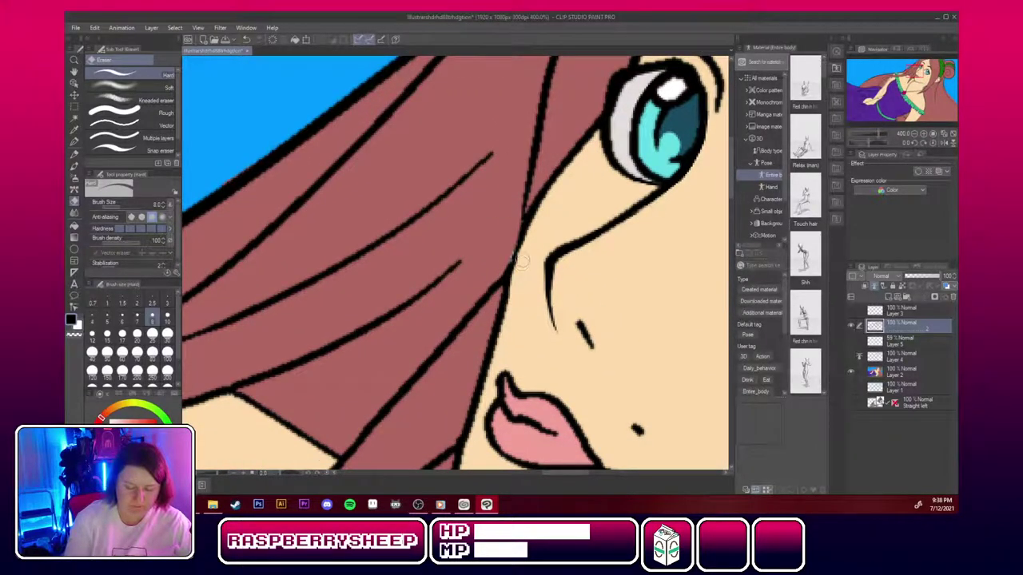
left_click_drag(522, 264, 576, 156)
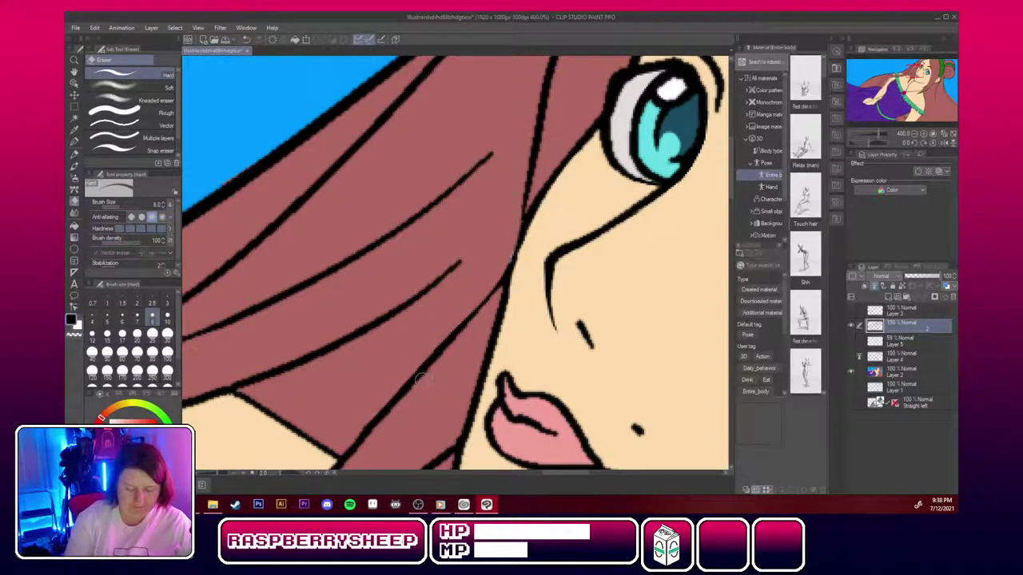
On Layer 2, sample the reddish hair colour and paint over the pale gap beside the cheek contour.
left_click(74, 142)
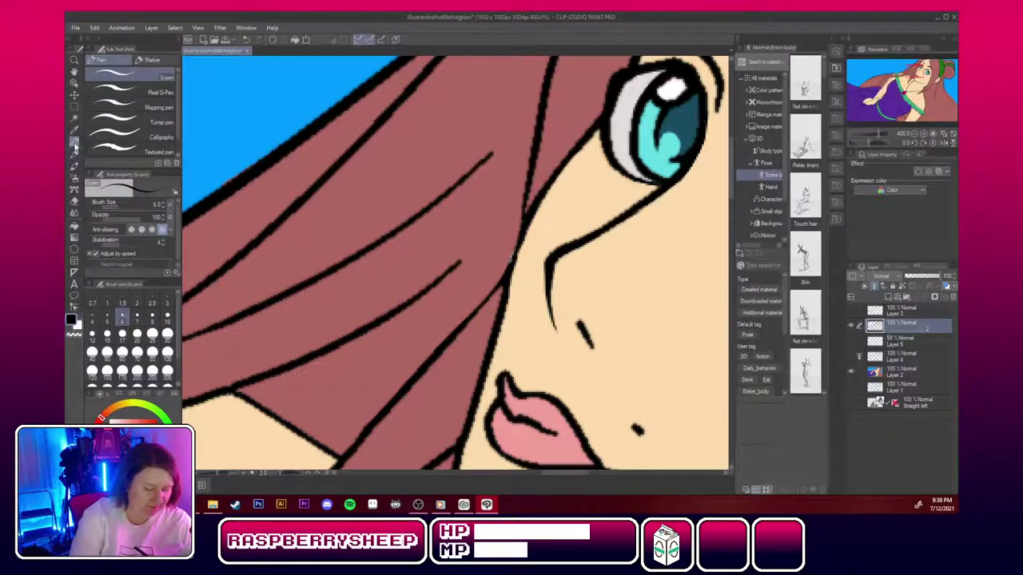
left_click(904, 373)
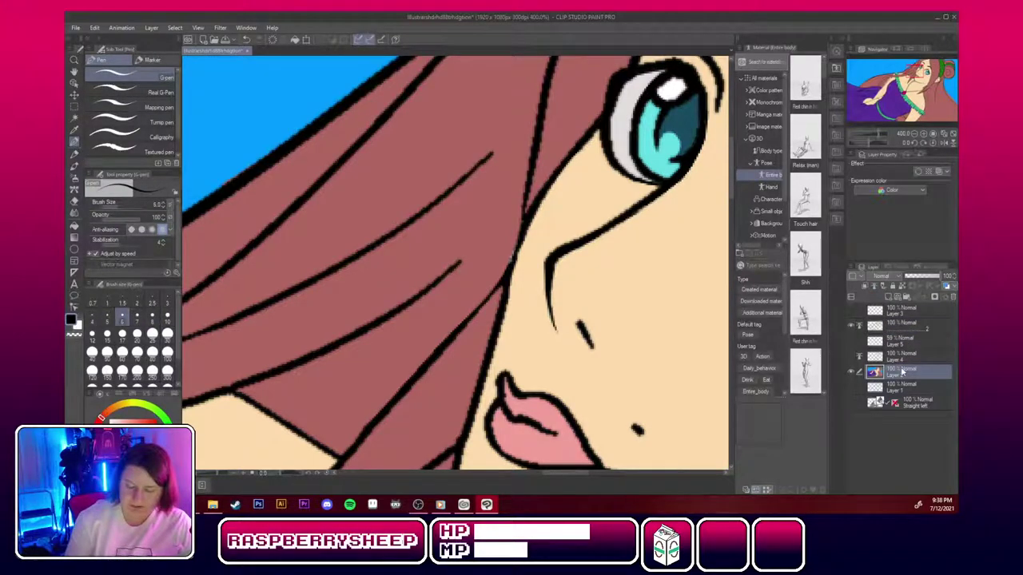
left_click(492, 230, "alt")
left_click_drag(517, 243, 509, 264)
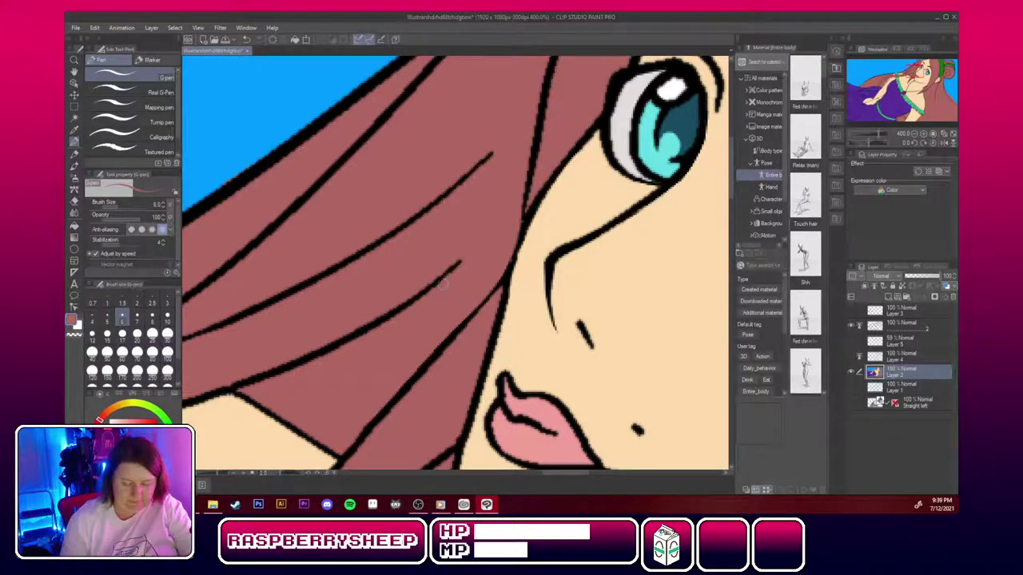
On the line-art layer, erase along the crease above the farther eye to thin it and taper its ends.
left_click_drag(914, 72, 919, 71)
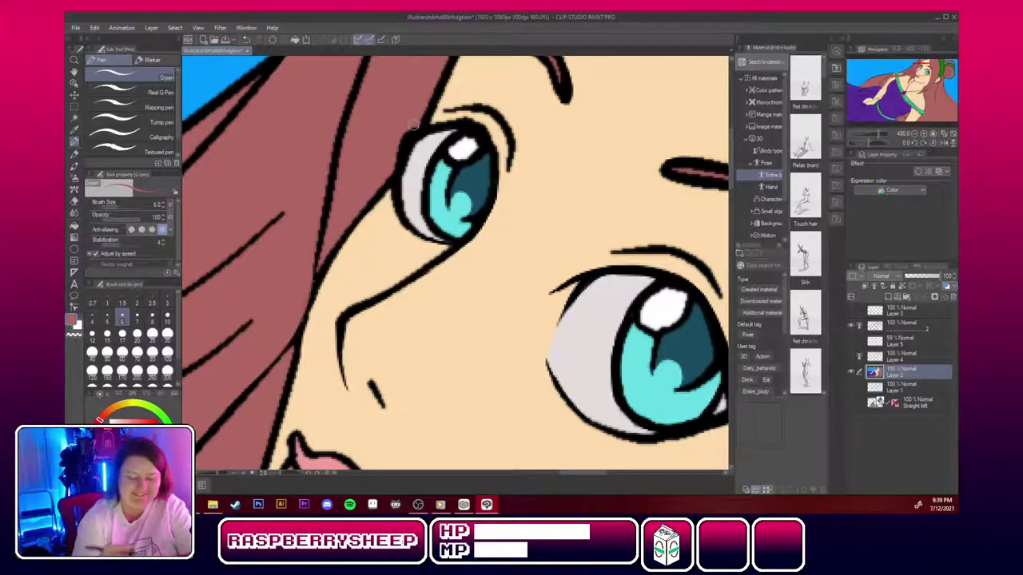
left_click_drag(413, 125, 354, 154)
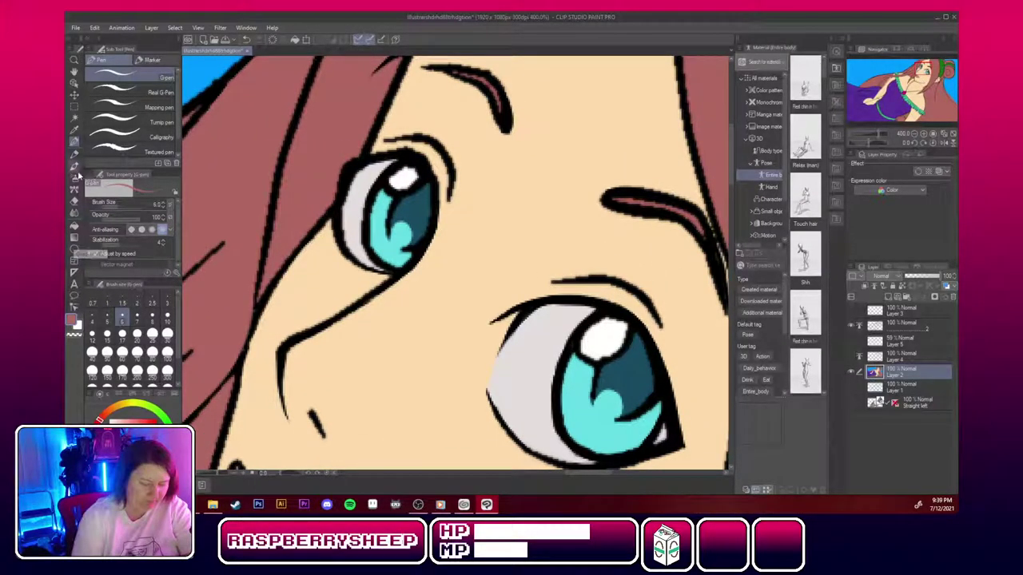
left_click(73, 195)
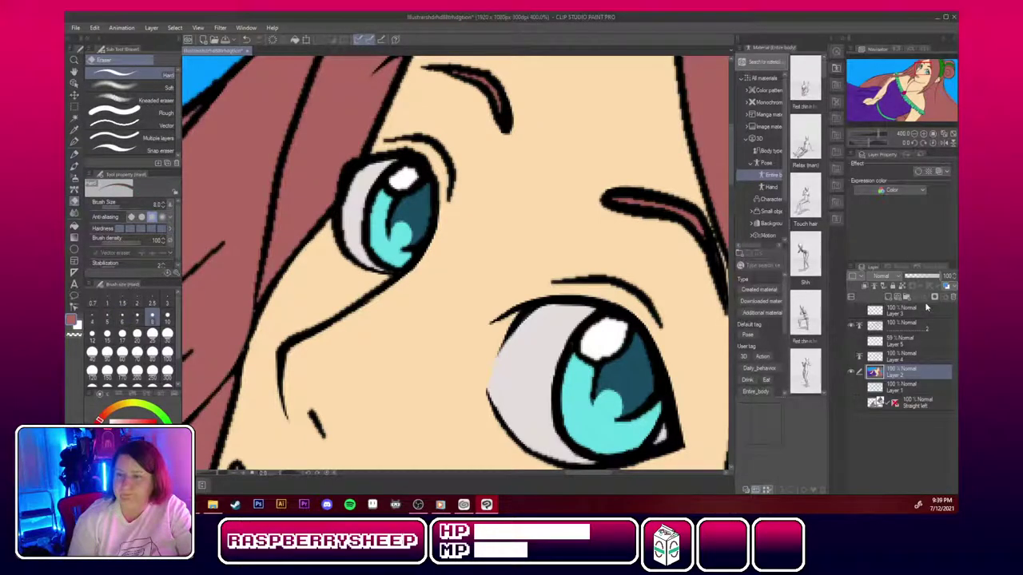
left_click(918, 326)
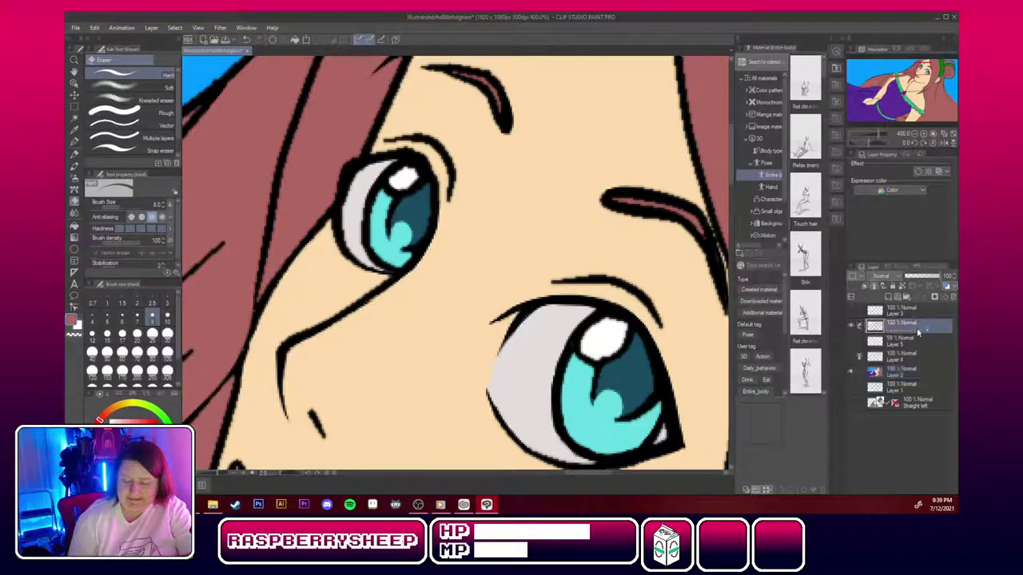
mouse_move(385, 150)
left_mouse_down()
mouse_move(422, 155)
mouse_move(406, 147)
mouse_move(428, 163)
mouse_move(400, 149)
mouse_move(423, 157)
mouse_move(417, 151)
mouse_move(449, 204)
left_mouse_up()
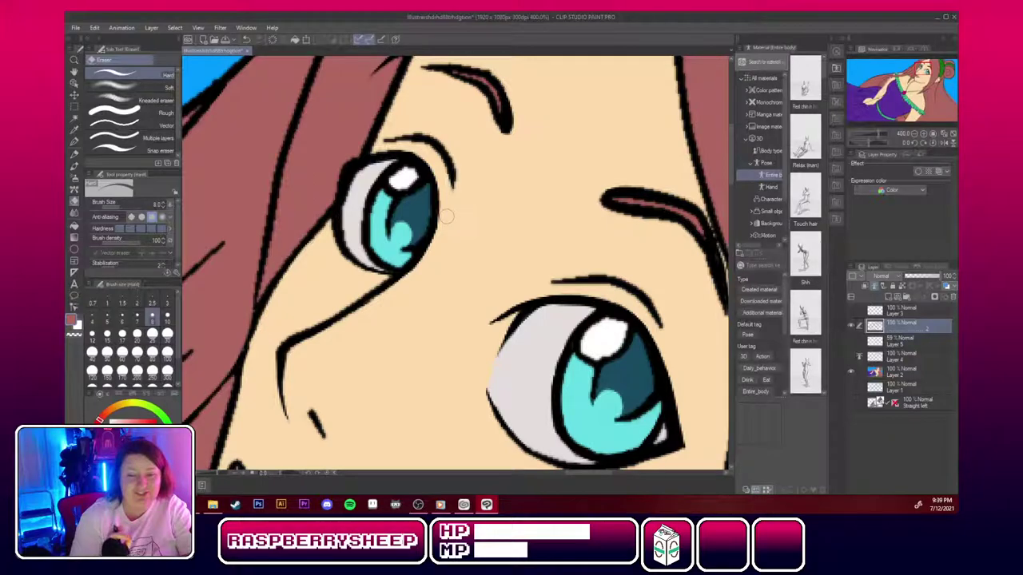
mouse_move(375, 137)
left_mouse_down()
mouse_move(420, 136)
mouse_move(428, 141)
mouse_move(410, 136)
mouse_move(454, 155)
mouse_move(456, 189)
left_mouse_up()
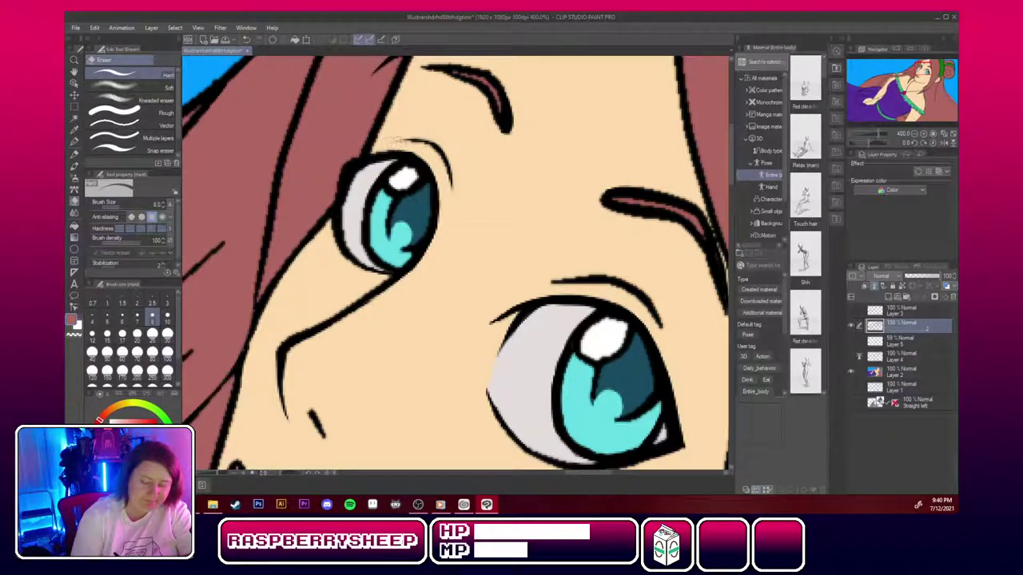
left_click_drag(389, 147, 396, 139)
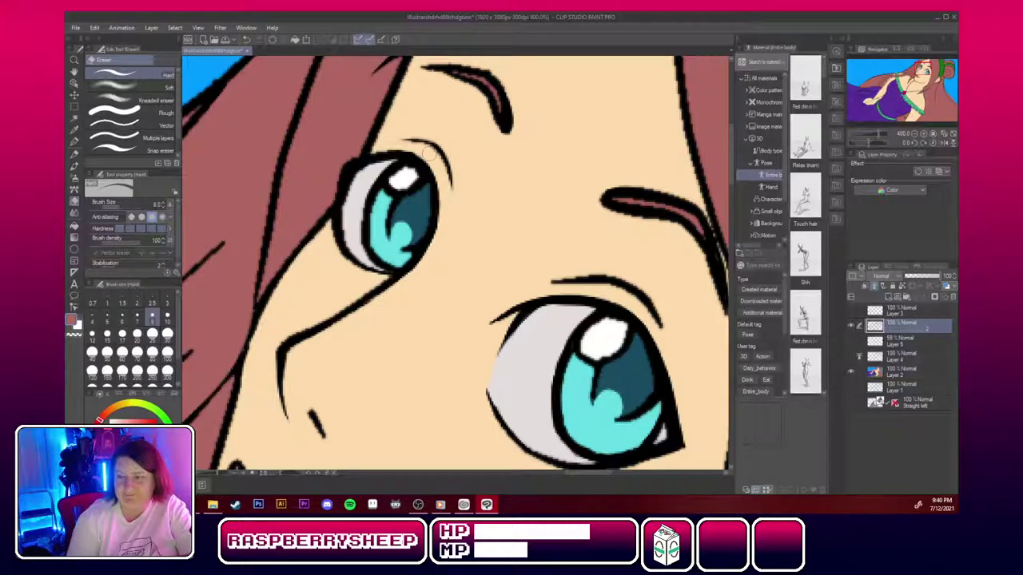
Erase along the crease above the nearer eye to shorten and thin it, and tidy the lower edge of that eye's brow.
mouse_move(543, 280)
left_mouse_down()
mouse_move(616, 284)
mouse_move(582, 291)
mouse_move(603, 282)
left_mouse_up()
left_click_drag(638, 312, 667, 336)
mouse_move(569, 278)
left_mouse_down()
mouse_move(640, 297)
mouse_move(620, 292)
mouse_move(662, 323)
left_mouse_up()
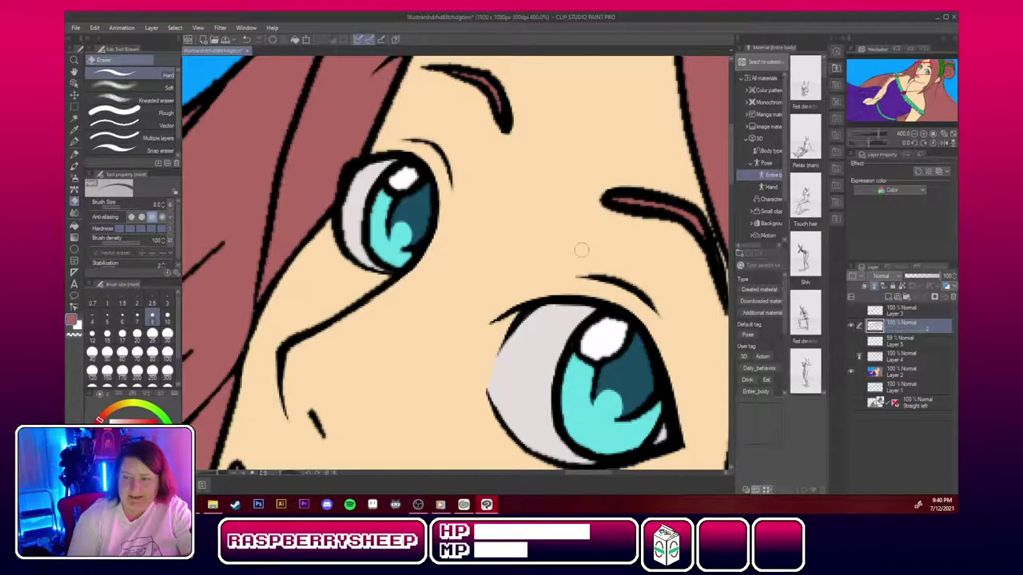
mouse_move(573, 273)
left_mouse_down()
mouse_move(624, 280)
mouse_move(591, 273)
mouse_move(651, 291)
mouse_move(664, 311)
left_mouse_up()
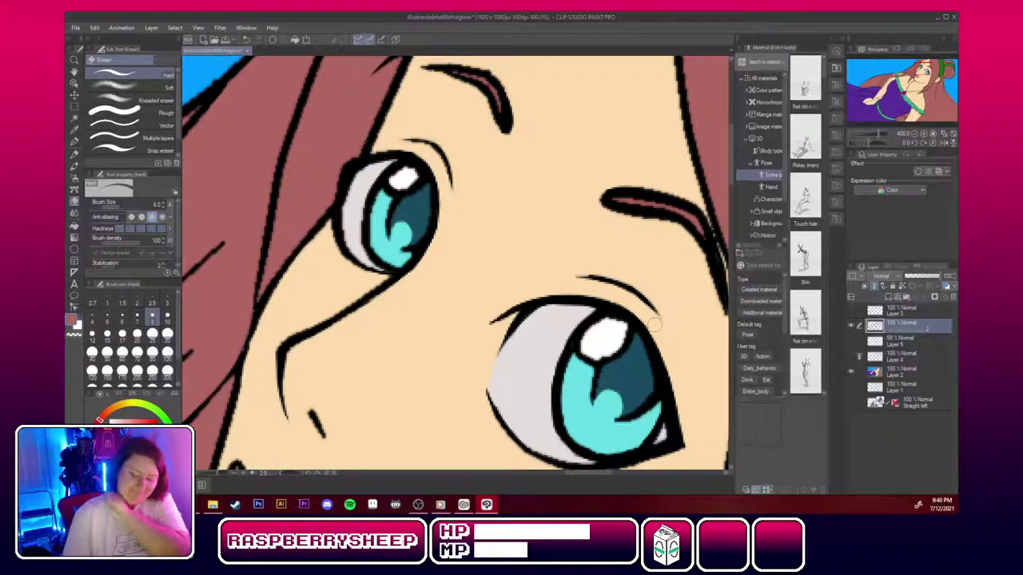
left_click_drag(571, 270, 599, 277)
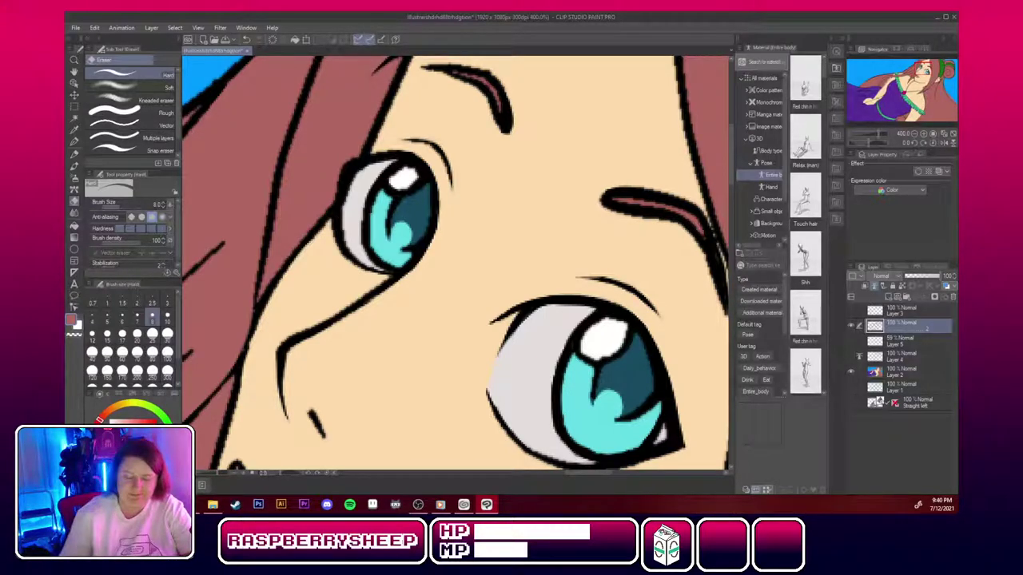
left_click_drag(611, 209, 693, 230)
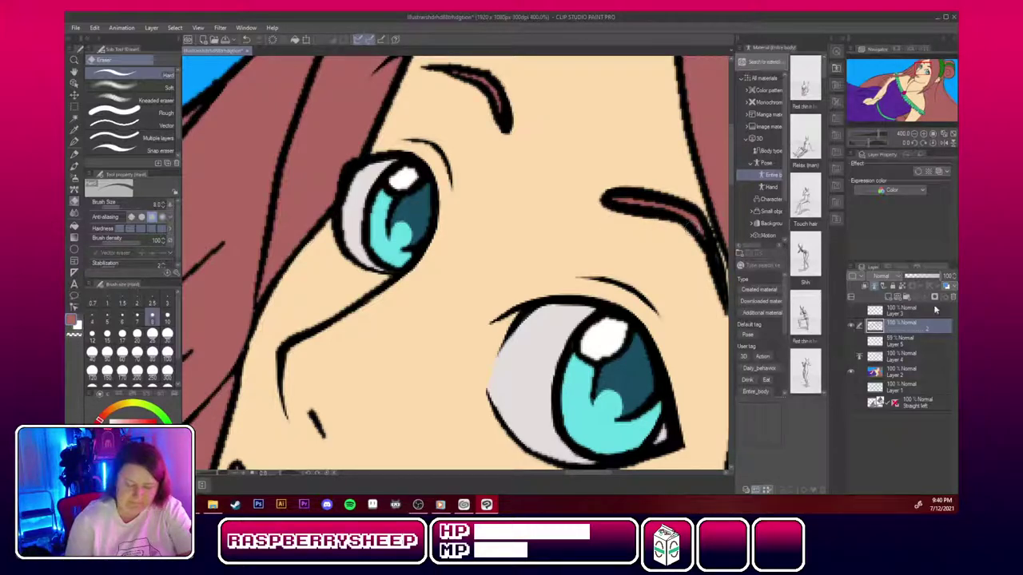
Erase the black outline and the dividing line of the lips from the line-art layer.
left_click_drag(925, 70, 924, 74)
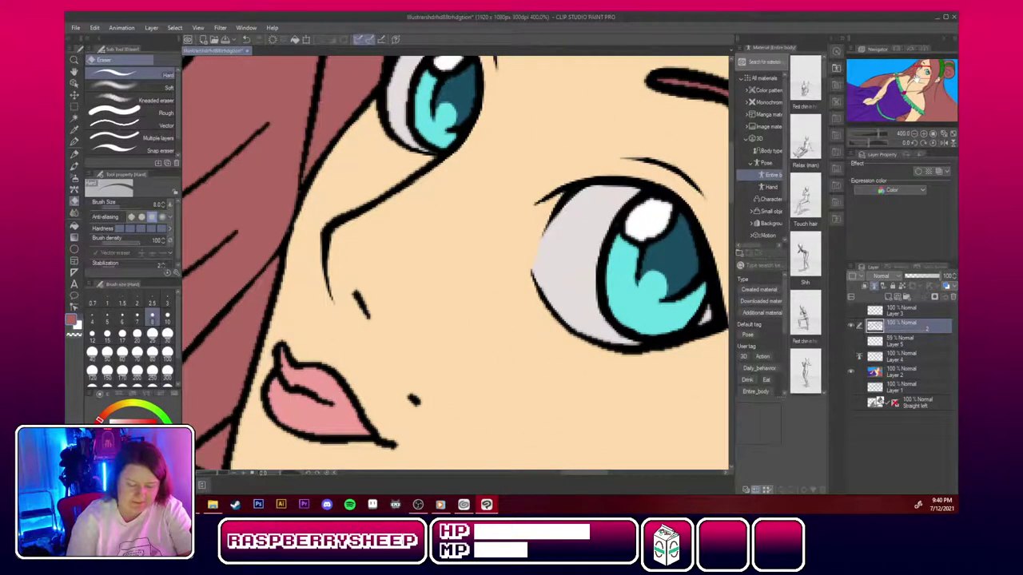
left_click(321, 383, "alt")
mouse_move(280, 352)
left_mouse_down()
mouse_move(284, 374)
mouse_move(291, 364)
mouse_move(295, 376)
left_mouse_up()
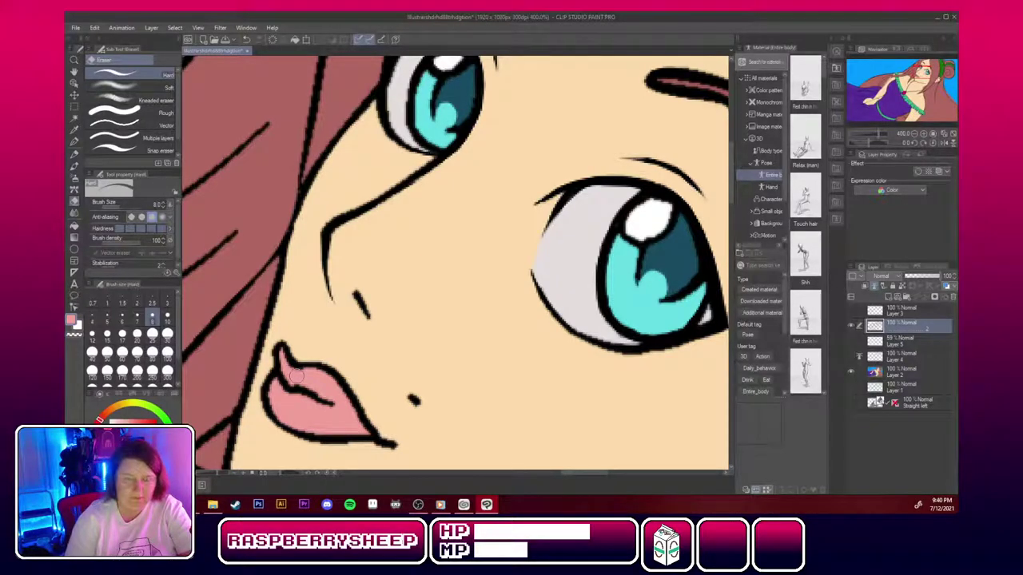
left_click(915, 135)
left_click(915, 135)
left_click(915, 135)
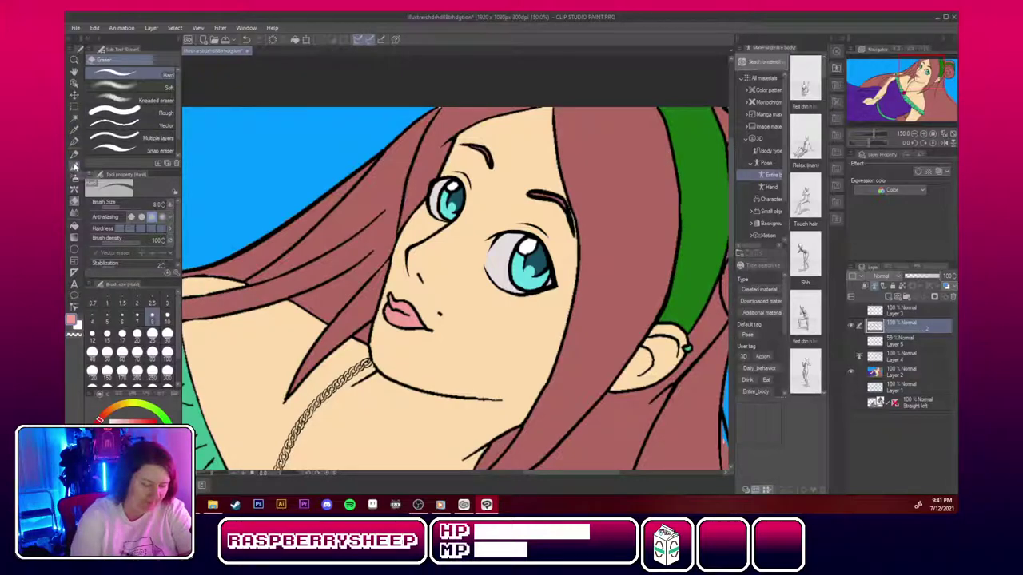
key("x")
mouse_move(390, 294)
left_mouse_down()
mouse_move(413, 325)
mouse_move(408, 304)
mouse_move(409, 315)
mouse_move(432, 328)
left_mouse_up()
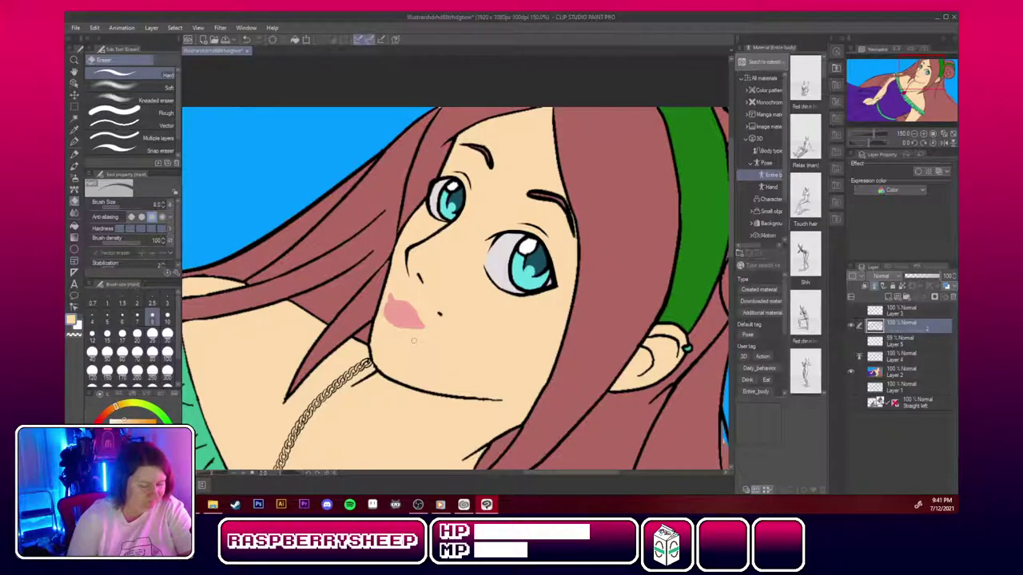
On Layer 2, paint over the pink lips with the skin colour, using the G-pen at size 17.
left_click(903, 370)
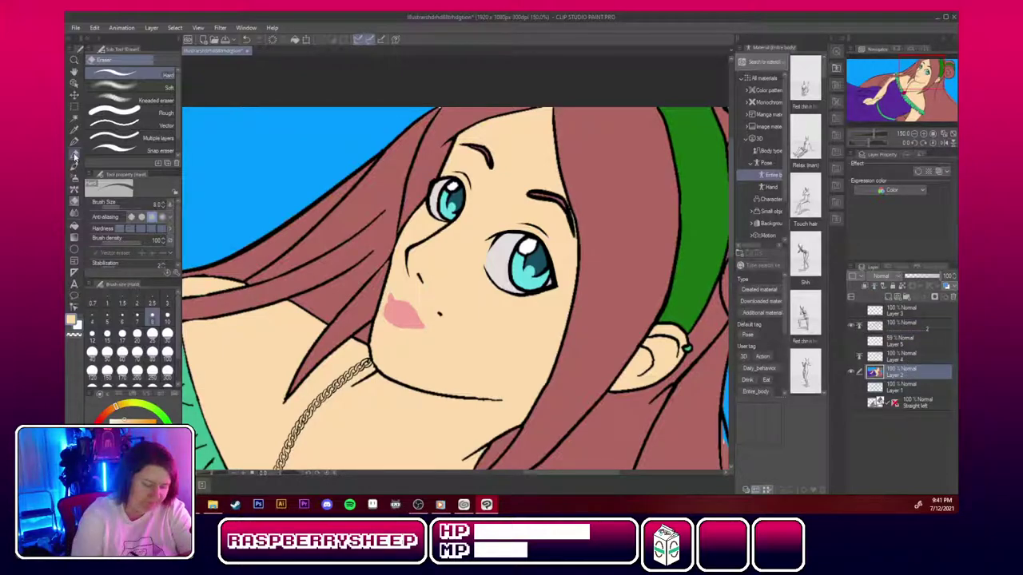
left_click(73, 142)
left_click(74, 142)
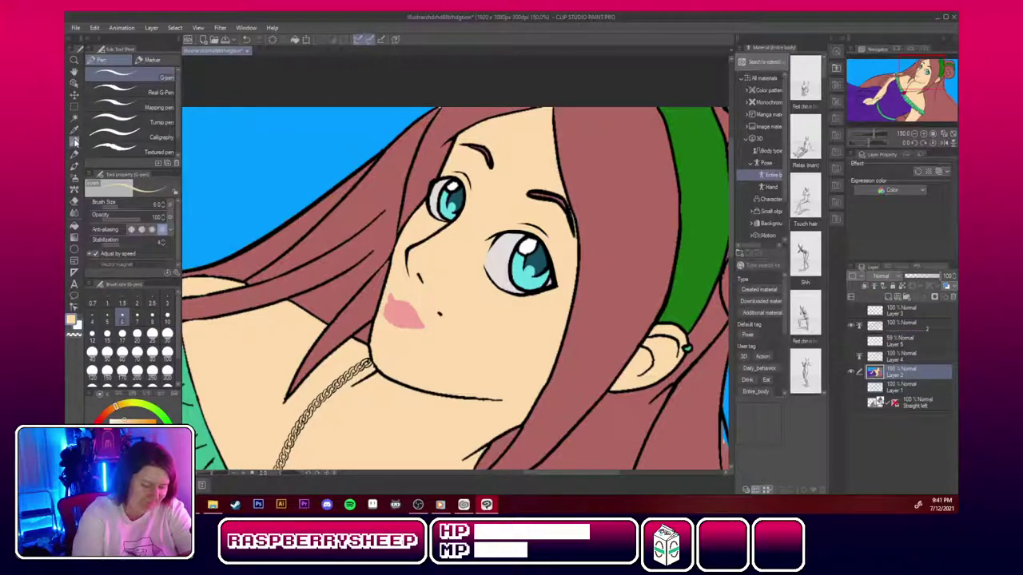
mouse_move(387, 315)
left_mouse_down()
mouse_move(403, 329)
mouse_move(425, 326)
left_mouse_up()
left_click(122, 339)
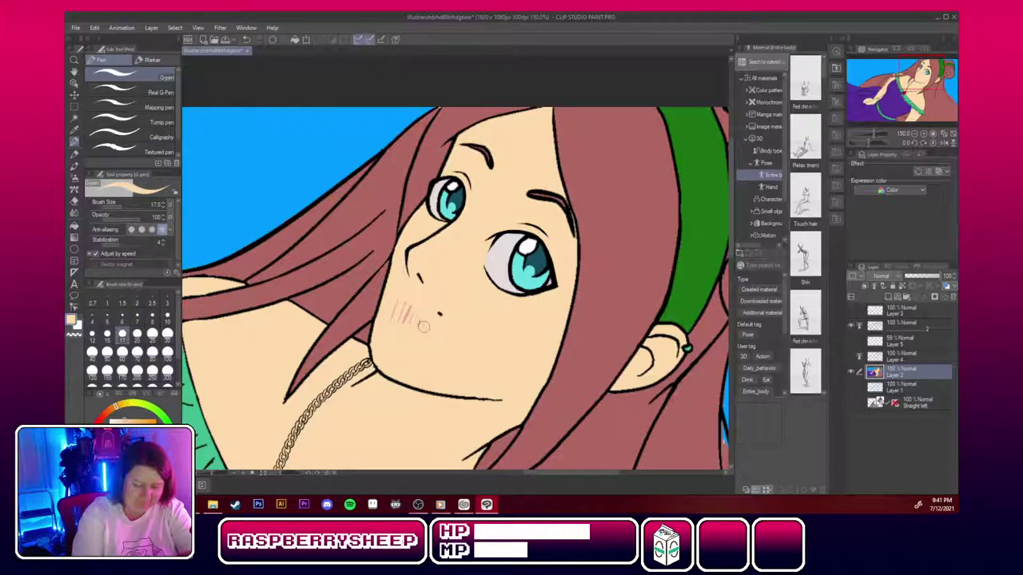
left_click_drag(403, 300, 418, 328)
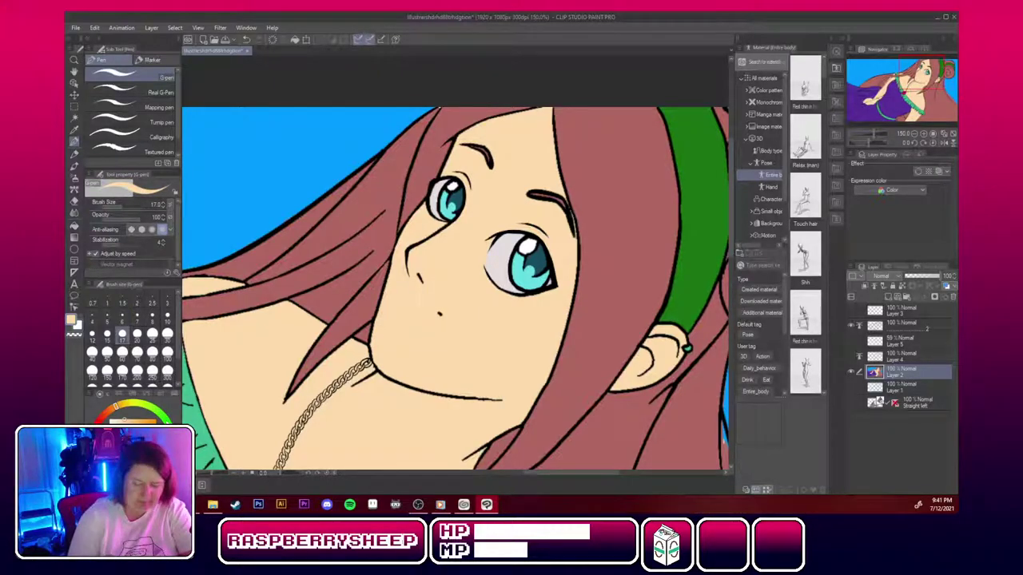
Make the line-art layer active again and set the G-pen to black at size 6.
left_click(913, 326)
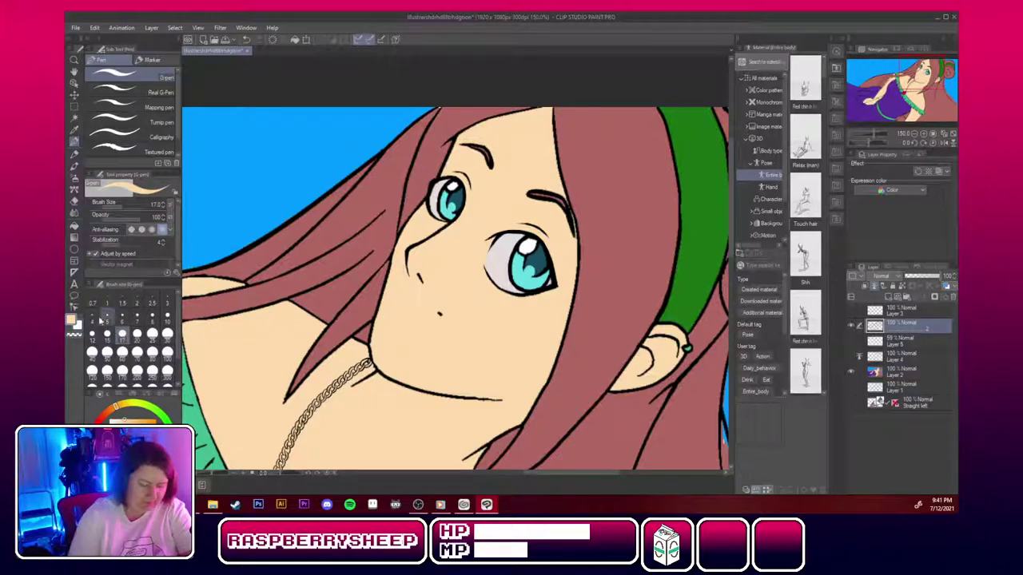
left_click(122, 317)
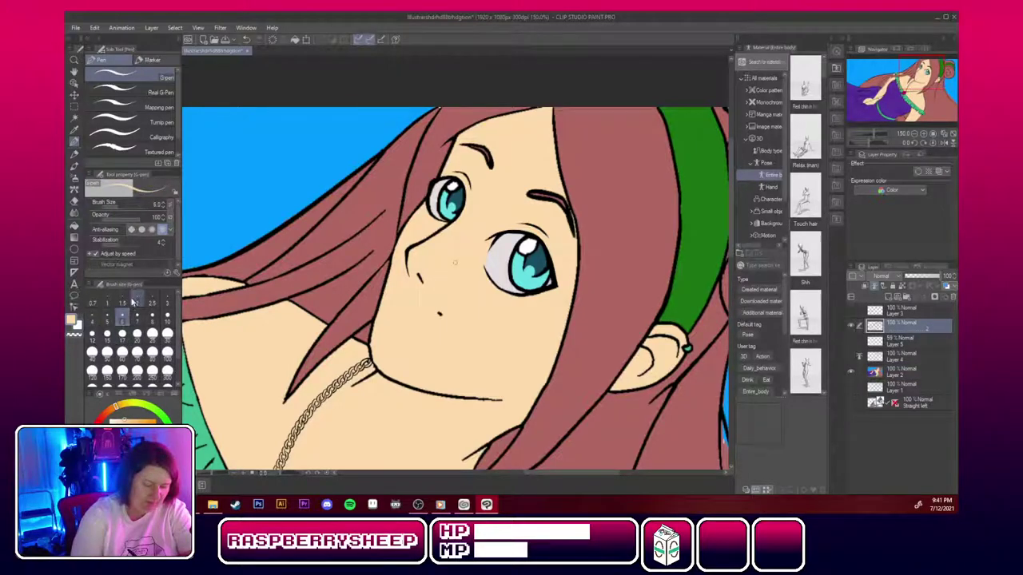
left_click(111, 466)
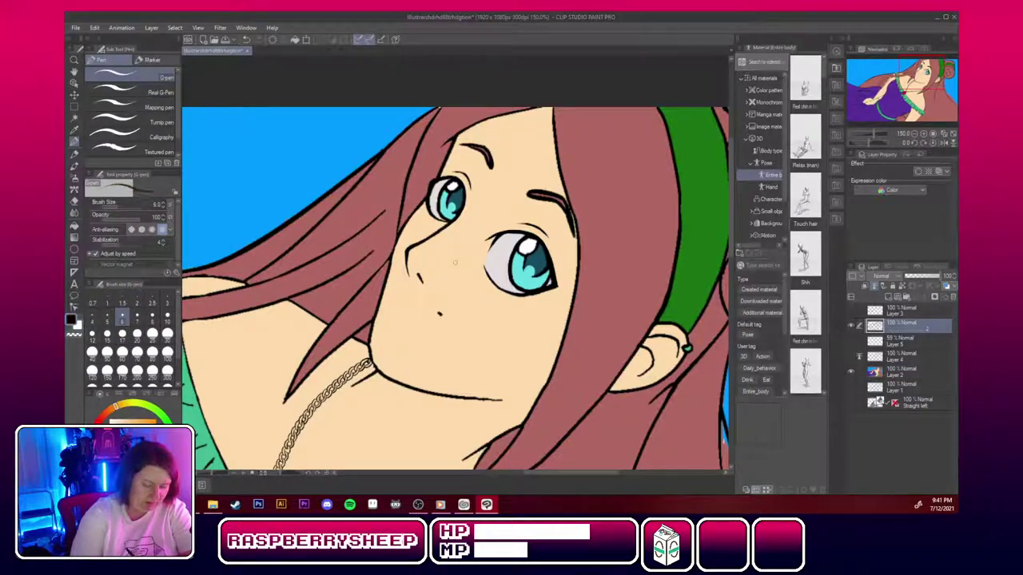
Try out a long smile curve, then a wavy mouth line with lip contours below the nose, and undo all these strokes.
mouse_move(387, 301)
left_mouse_down()
mouse_move(449, 350)
mouse_move(483, 350)
left_mouse_up()
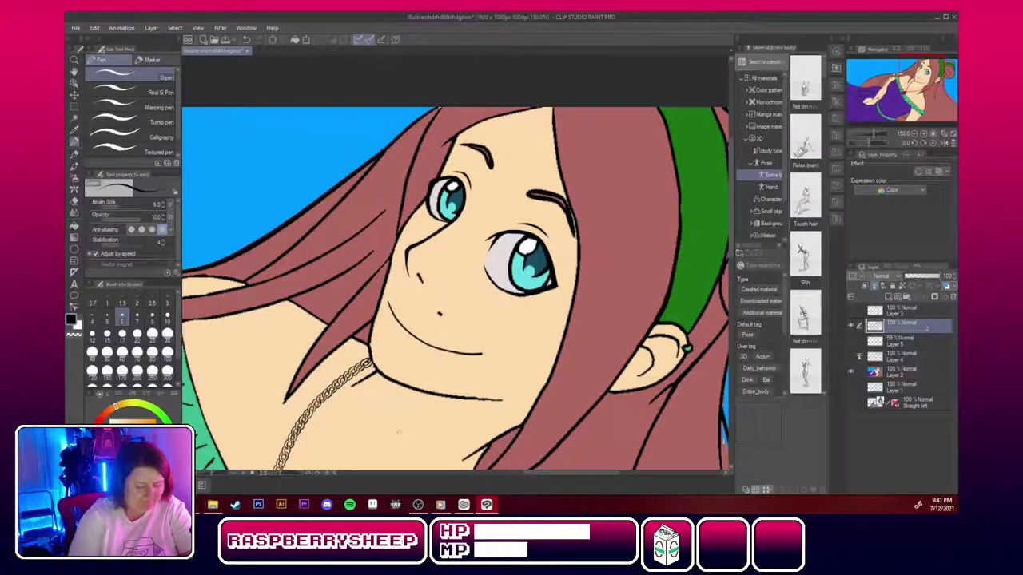
key("ctrl+z")
mouse_move(392, 299)
left_mouse_down()
mouse_move(425, 331)
mouse_move(434, 328)
left_mouse_up()
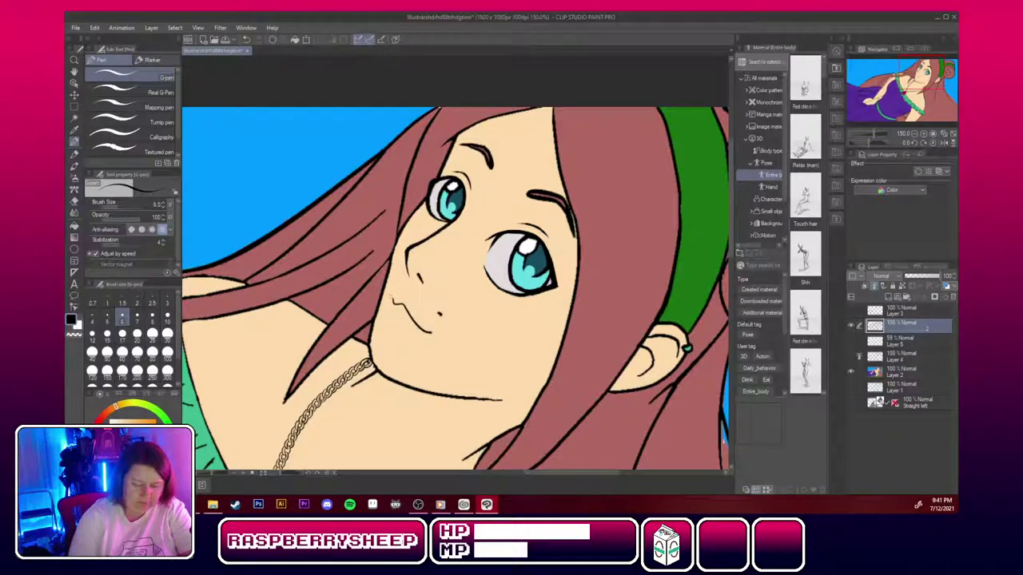
left_click_drag(385, 296, 407, 328)
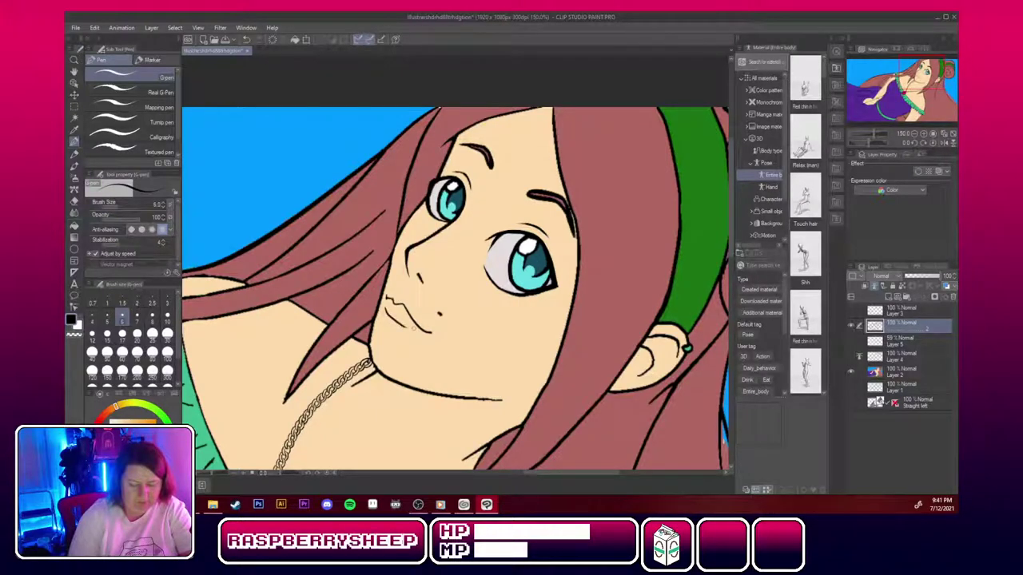
left_click_drag(398, 286, 413, 291)
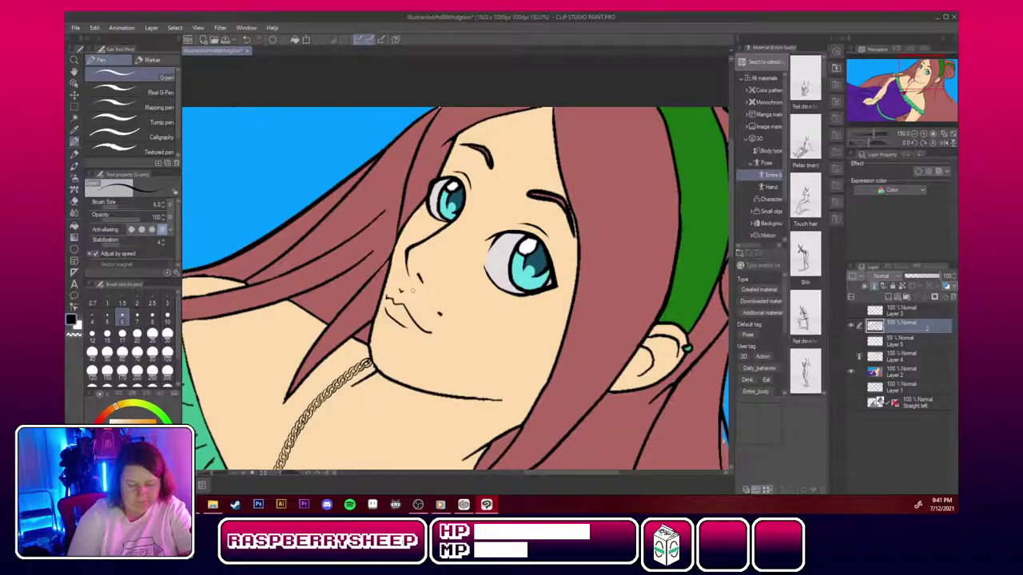
key("ctrl+z")
key("ctrl+z")
key("ctrl+z")
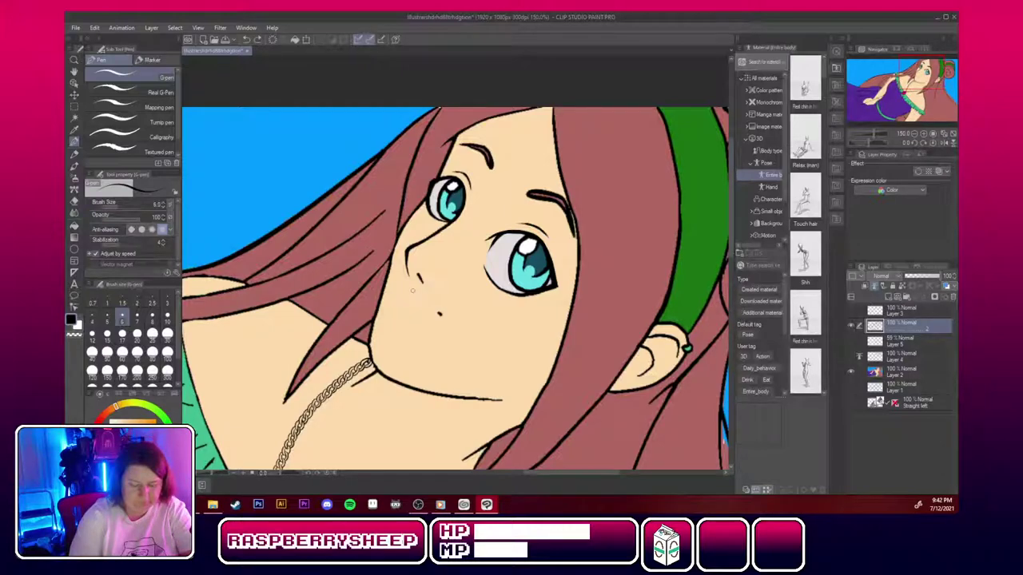
Draw a thin, slightly curved smile line below the nose, running from the face contour towards the mole.
left_click(255, 38)
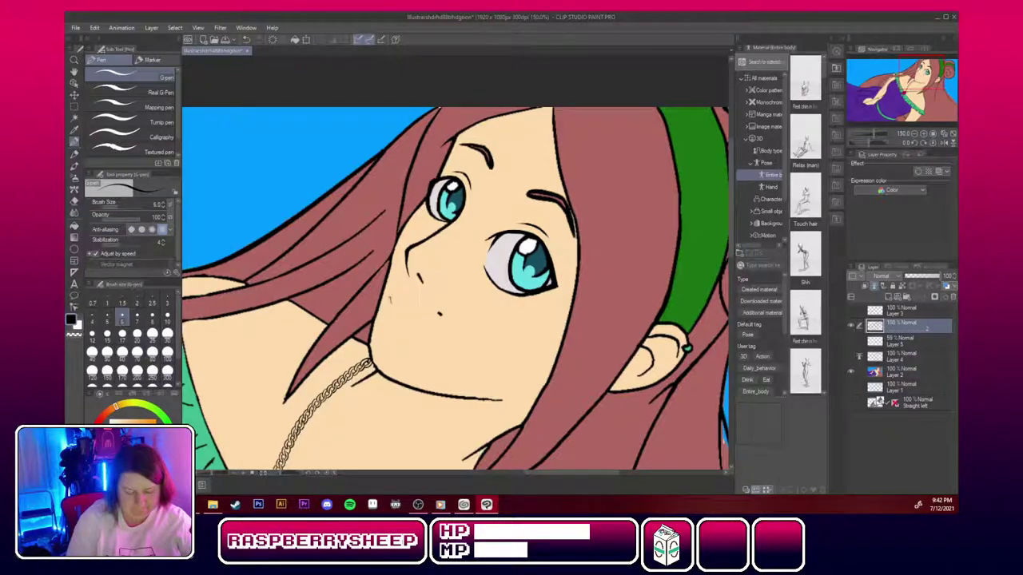
left_click_drag(391, 299, 431, 329)
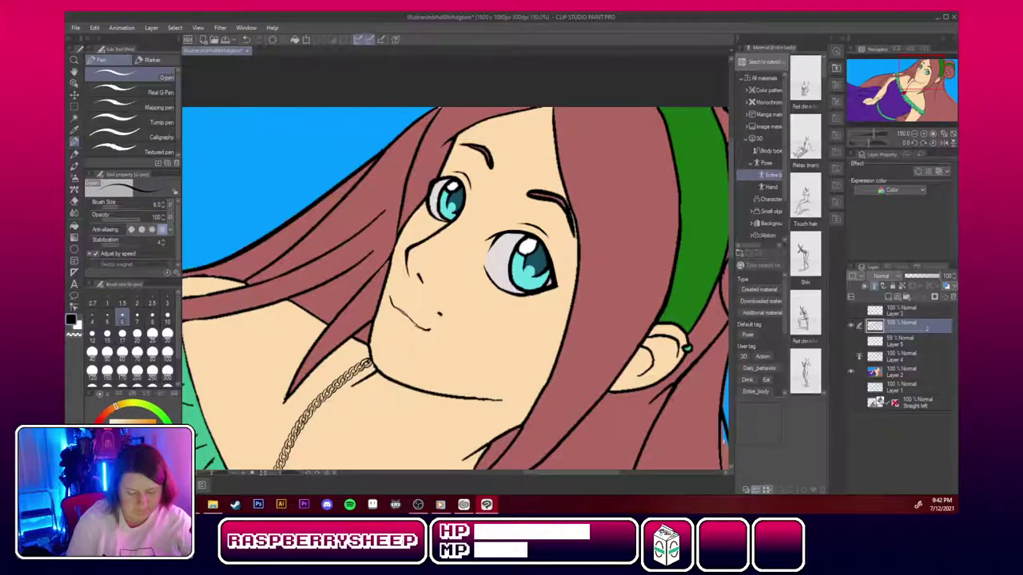
Try to thicken the smile line and add a short lower-lip stroke beneath it, and undo these strokes.
left_click_drag(391, 298, 427, 329)
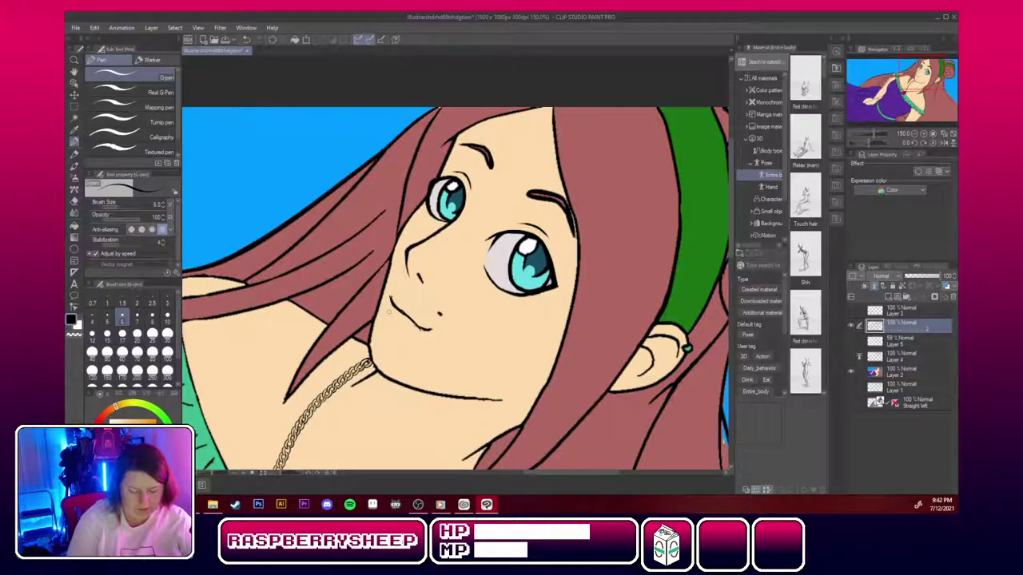
left_click_drag(390, 311, 402, 329)
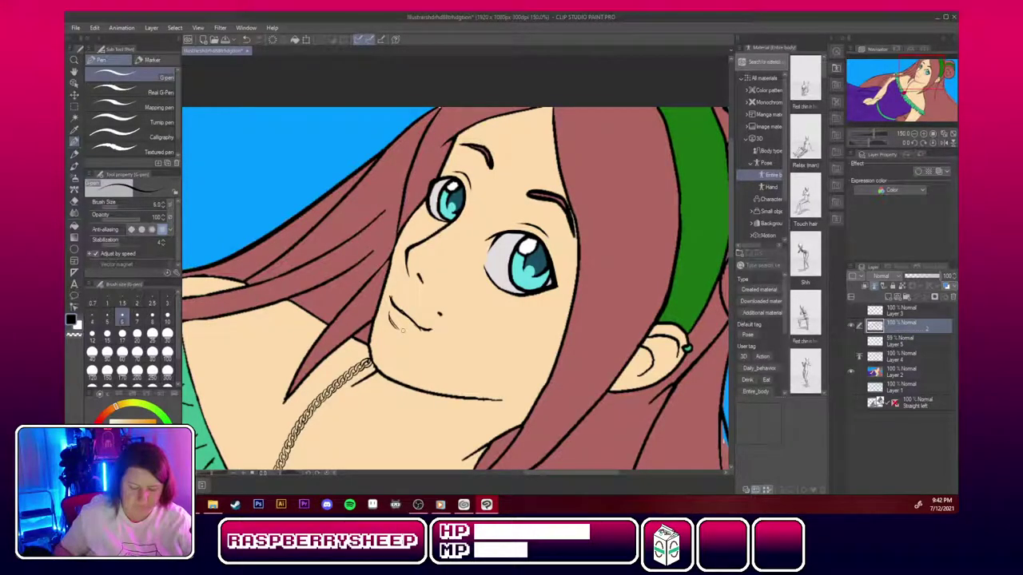
left_click(925, 136)
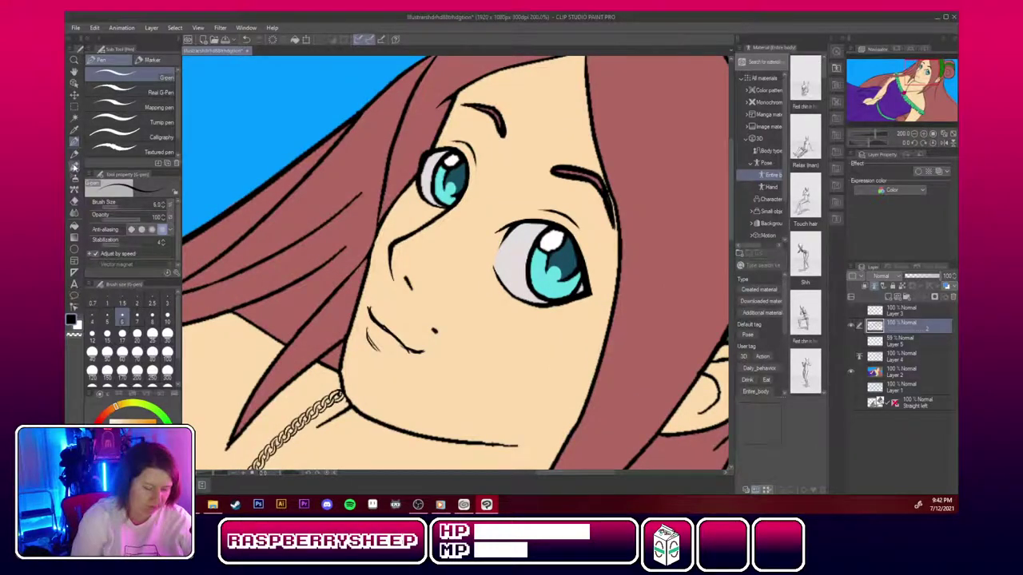
left_click(247, 38)
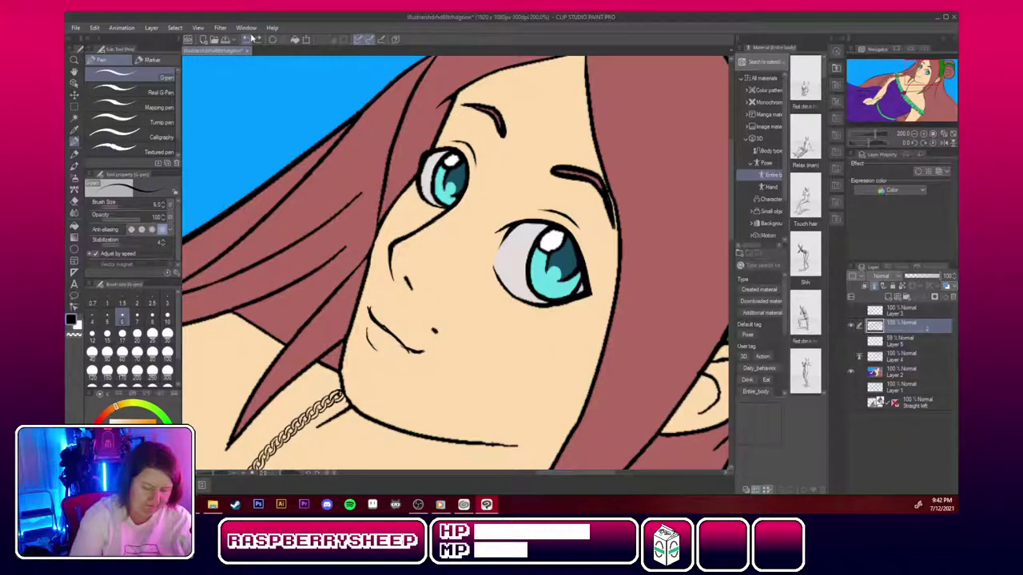
left_click(249, 39)
left_click(252, 38)
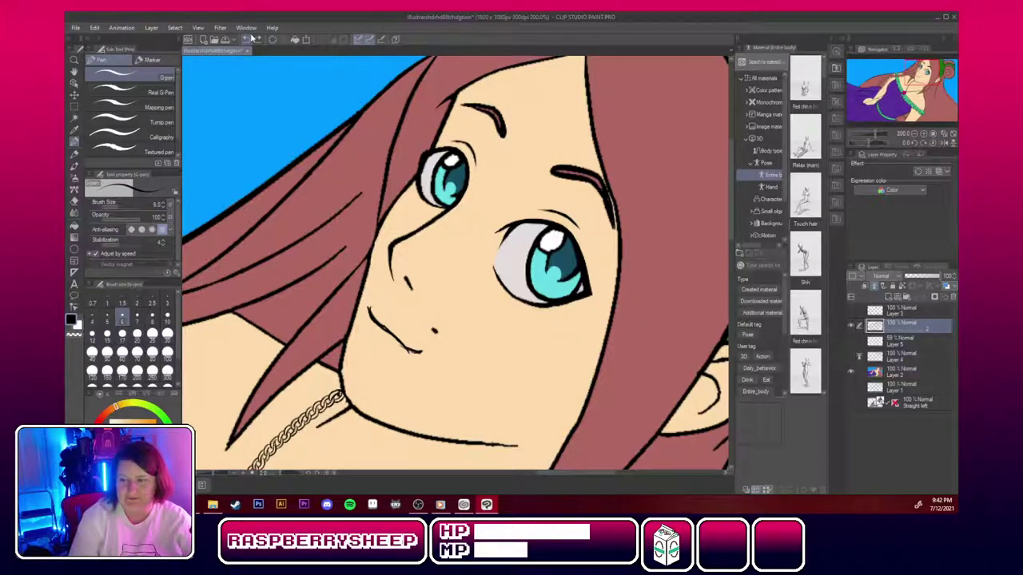
left_click(250, 38)
left_click(250, 38)
left_click(250, 38)
left_click(251, 39)
left_click(251, 38)
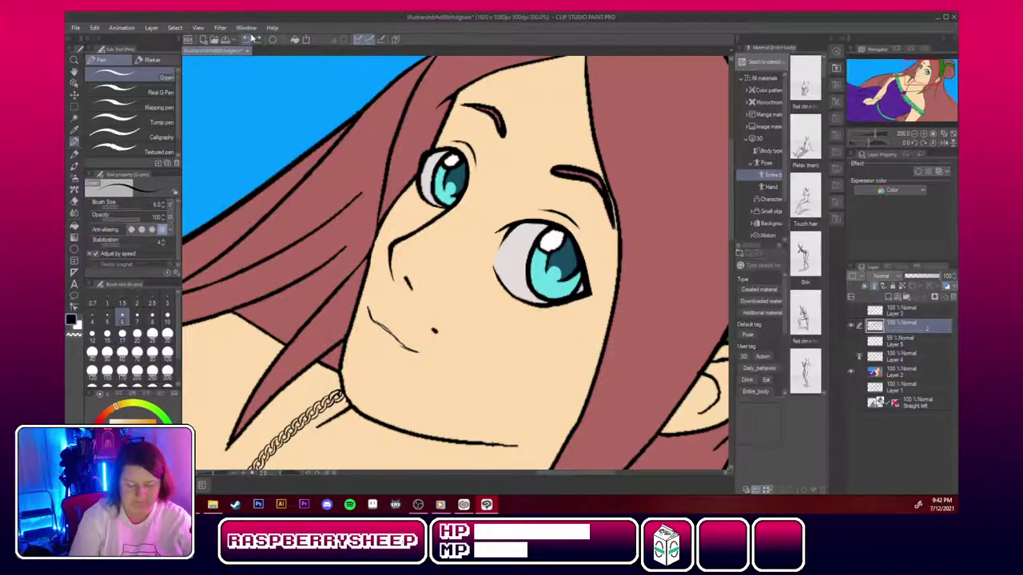
Undo the smile line below the nose, leaving the mouth area empty except for a tiny dot.
left_click(251, 39)
left_click(251, 39)
left_click(251, 39)
left_click(251, 40)
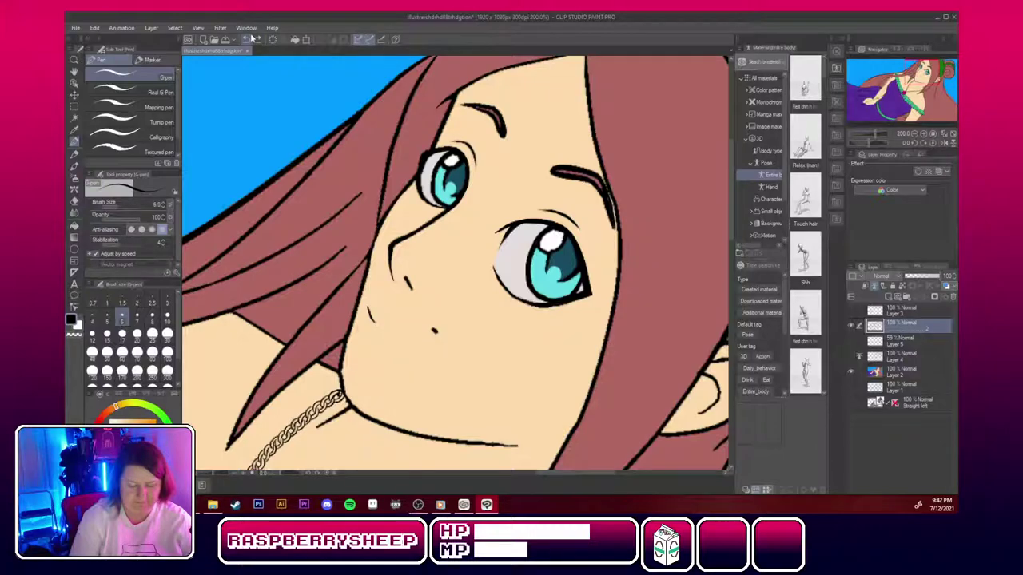
left_click(251, 39)
left_click(251, 40)
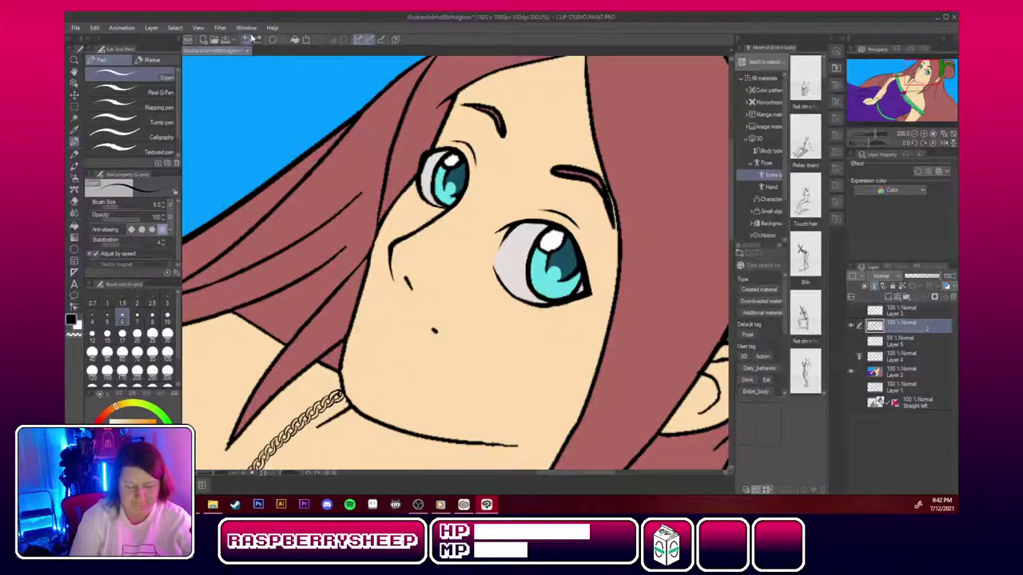
left_click(251, 39)
left_click(251, 39)
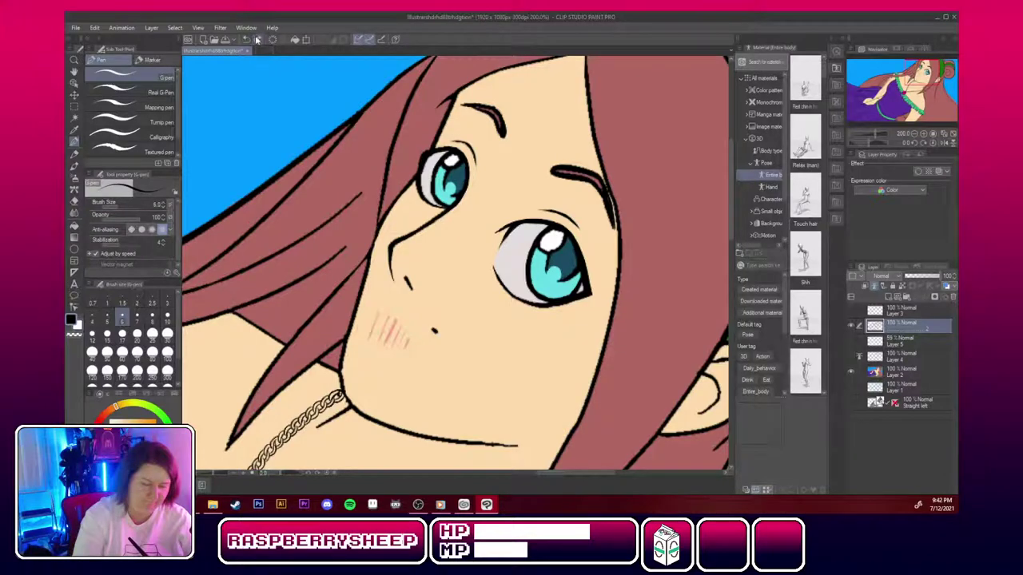
left_click(255, 40)
left_click(256, 39)
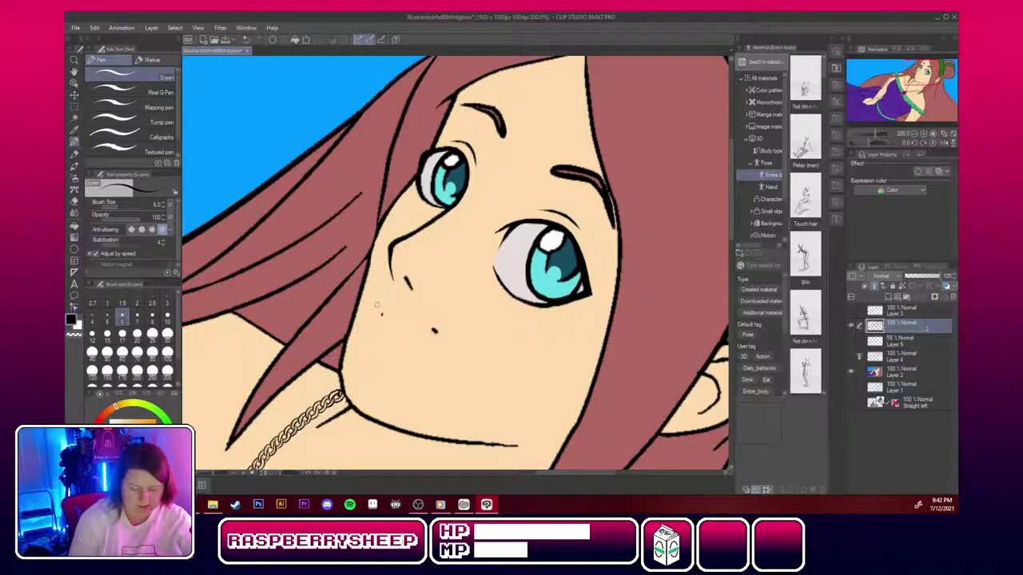
Try out a small curved smile with short corner marks below the nose, and undo these strokes.
left_click_drag(377, 304, 398, 316)
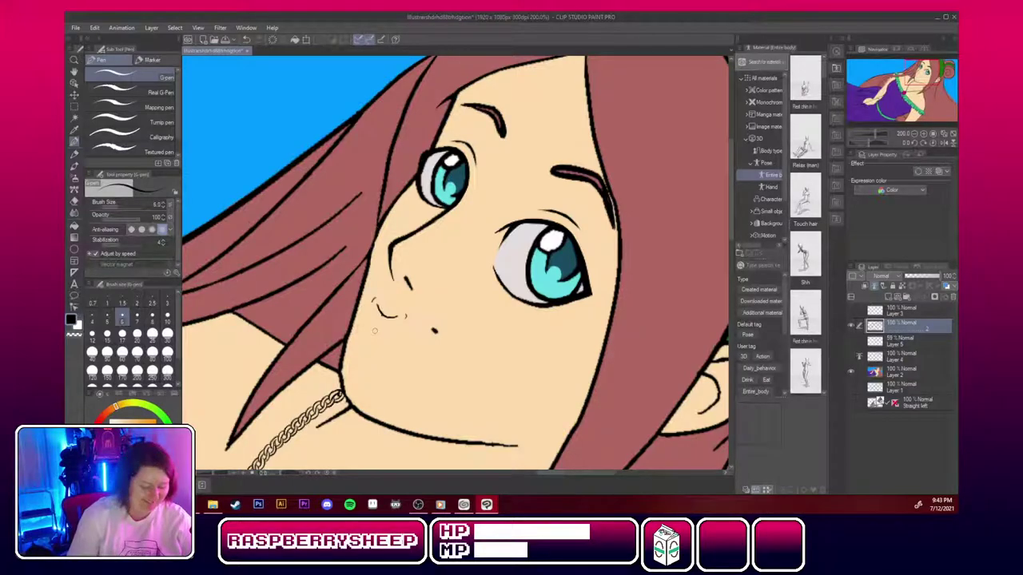
key("ctrl+z")
key("ctrl+z")
key("ctrl+z")
key("ctrl+z")
key("ctrl+z")
key("ctrl+z")
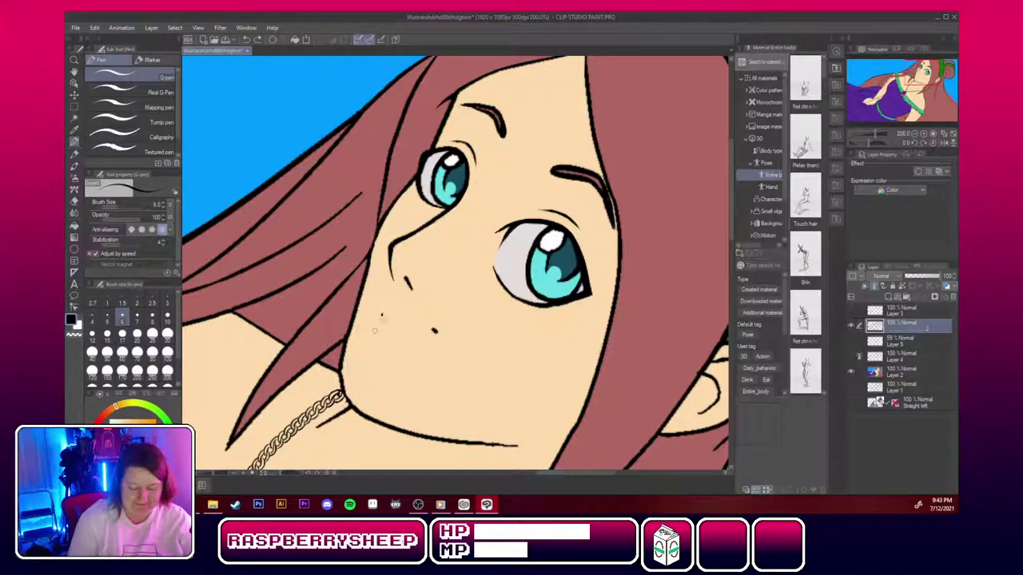
Try out small puckered lips below the nose, and remove them by undoing strokes and erasing the remaining marks.
mouse_move(380, 309)
left_mouse_down()
mouse_move(377, 319)
mouse_move(386, 313)
left_mouse_up()
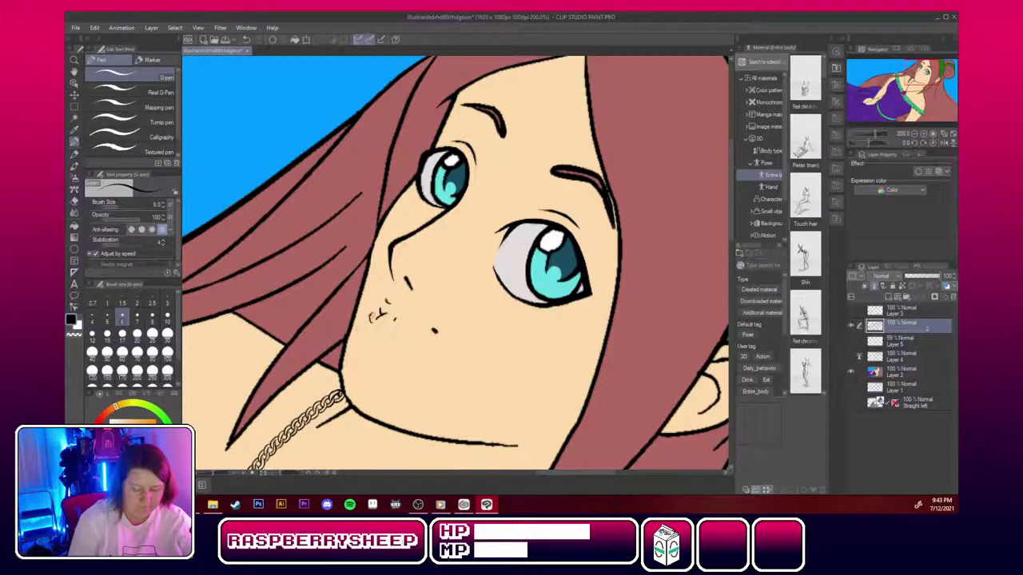
mouse_move(389, 304)
left_mouse_down()
mouse_move(394, 318)
mouse_move(385, 297)
left_mouse_up()
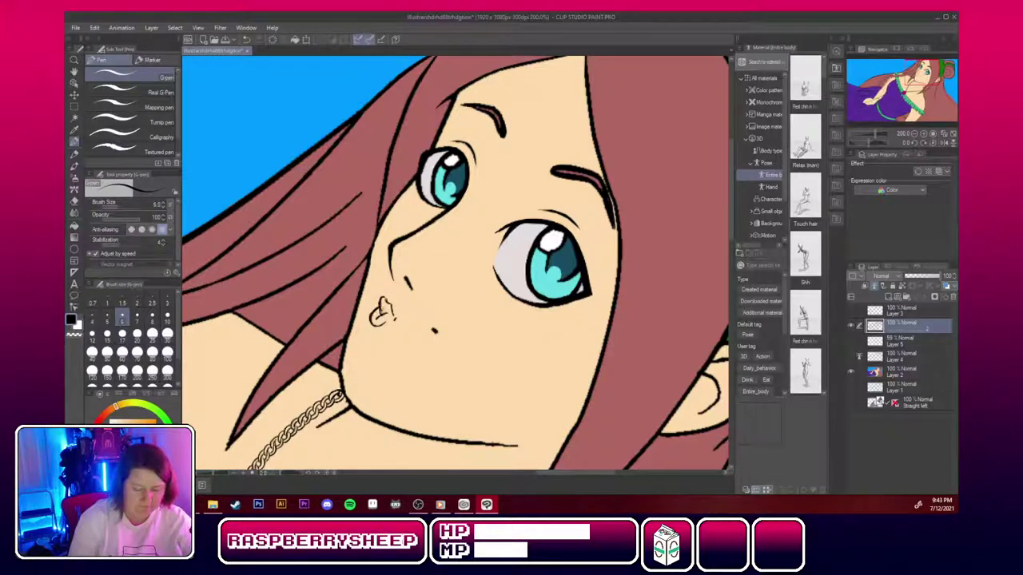
left_click_drag(382, 311, 391, 318)
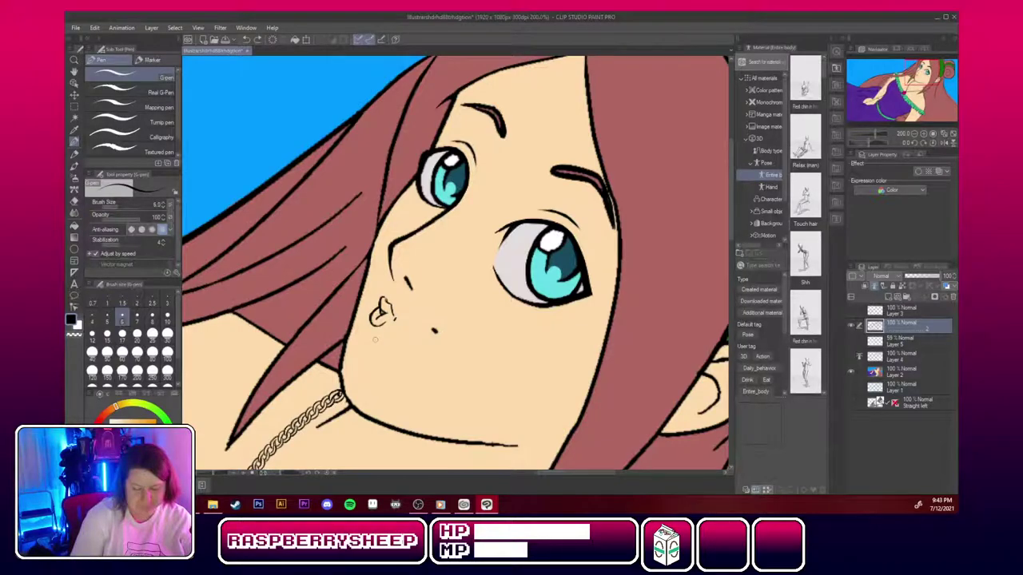
key("ctrl+z")
key("ctrl+z")
key("ctrl+z")
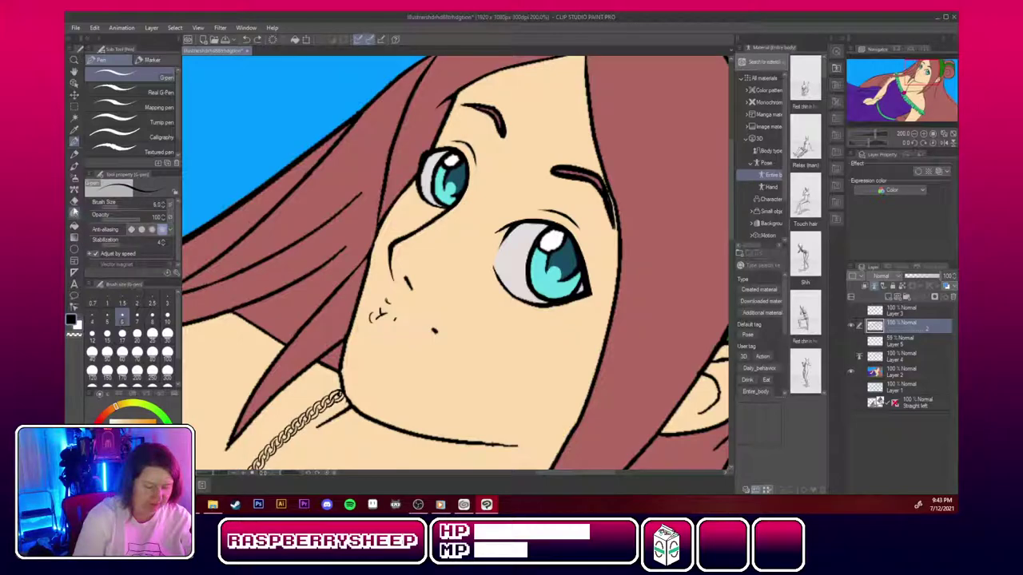
left_click(74, 200)
mouse_move(384, 312)
left_mouse_down()
mouse_move(370, 318)
mouse_move(387, 303)
mouse_move(394, 319)
left_mouse_up()
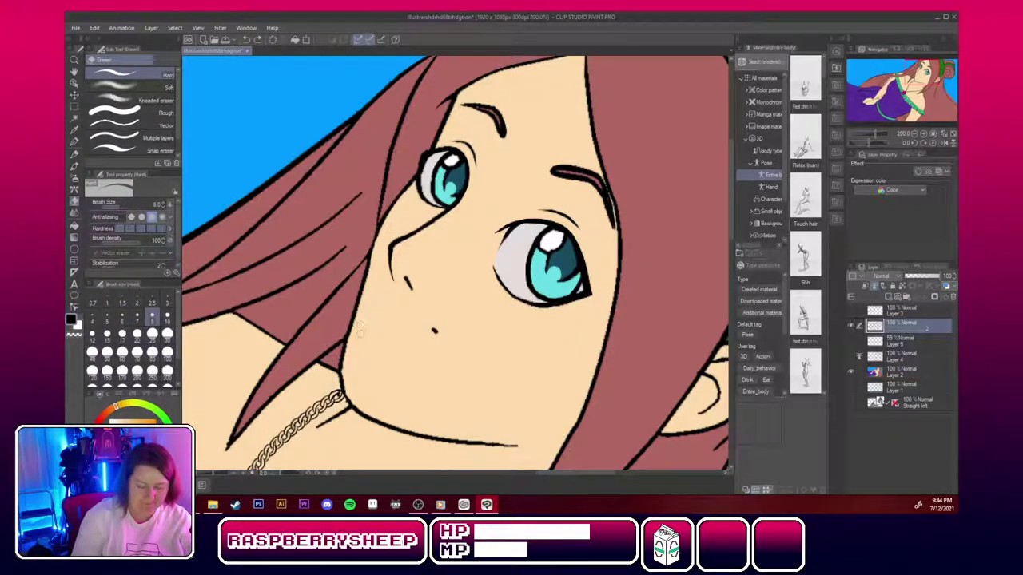
Try out large, full lips with a heart-shaped upper lip using the G-pen, and erase the whole mouth with the hard eraser.
left_click(74, 141)
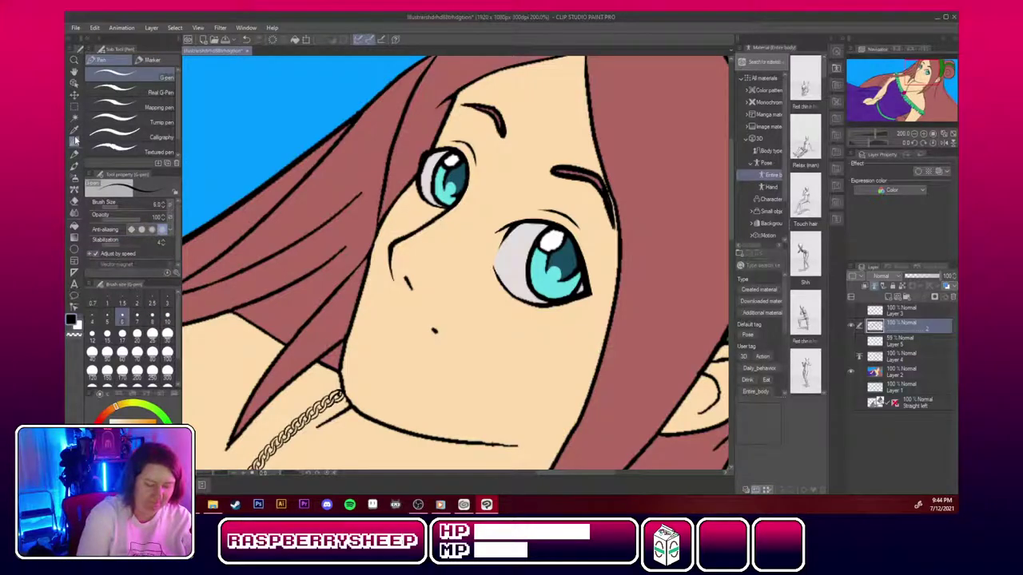
mouse_move(380, 303)
left_mouse_down()
mouse_move(388, 328)
mouse_move(405, 316)
mouse_move(365, 331)
left_mouse_up()
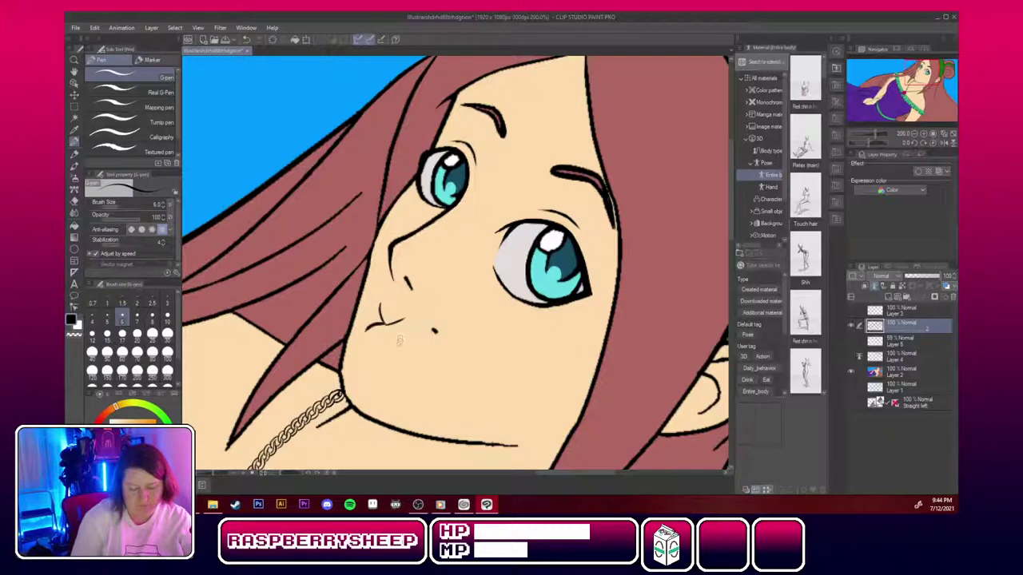
left_click(408, 347)
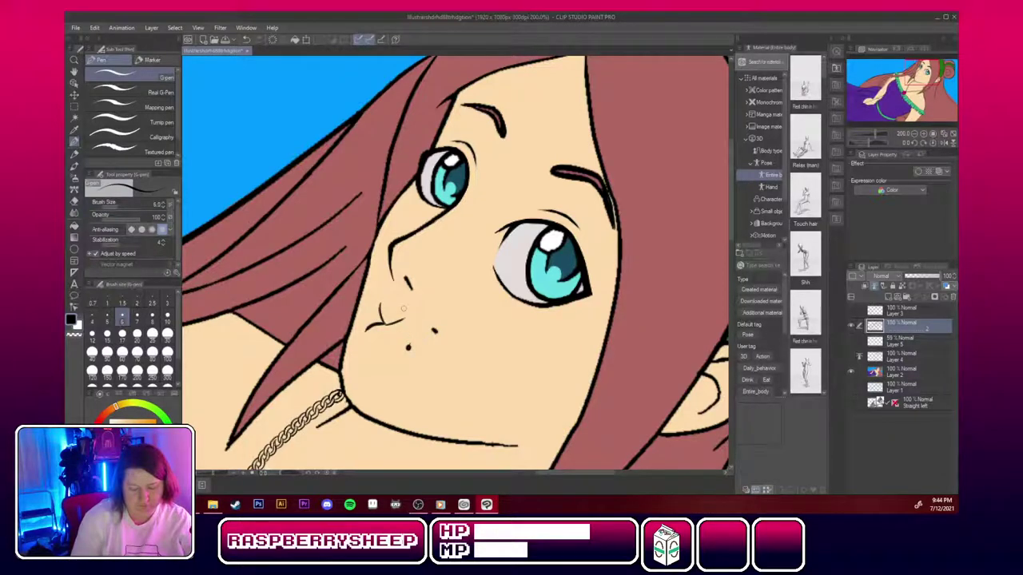
left_click_drag(410, 320, 408, 348)
mouse_move(390, 305)
left_mouse_down()
mouse_move(409, 314)
mouse_move(383, 292)
mouse_move(384, 323)
mouse_move(358, 333)
mouse_move(382, 350)
mouse_move(418, 352)
mouse_move(387, 326)
mouse_move(415, 350)
left_mouse_up()
key("ctrl+z")
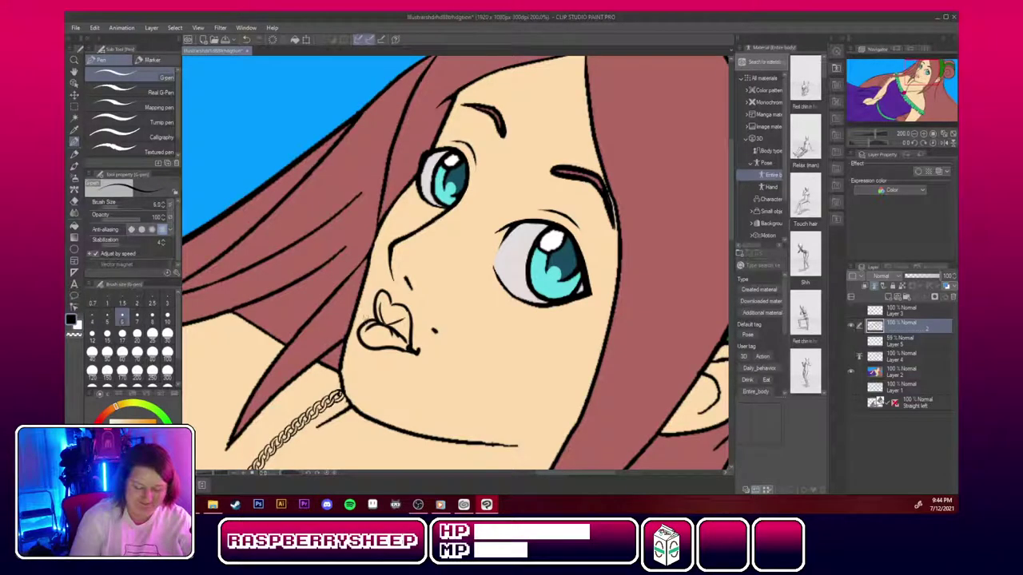
left_click_drag(366, 314, 376, 321)
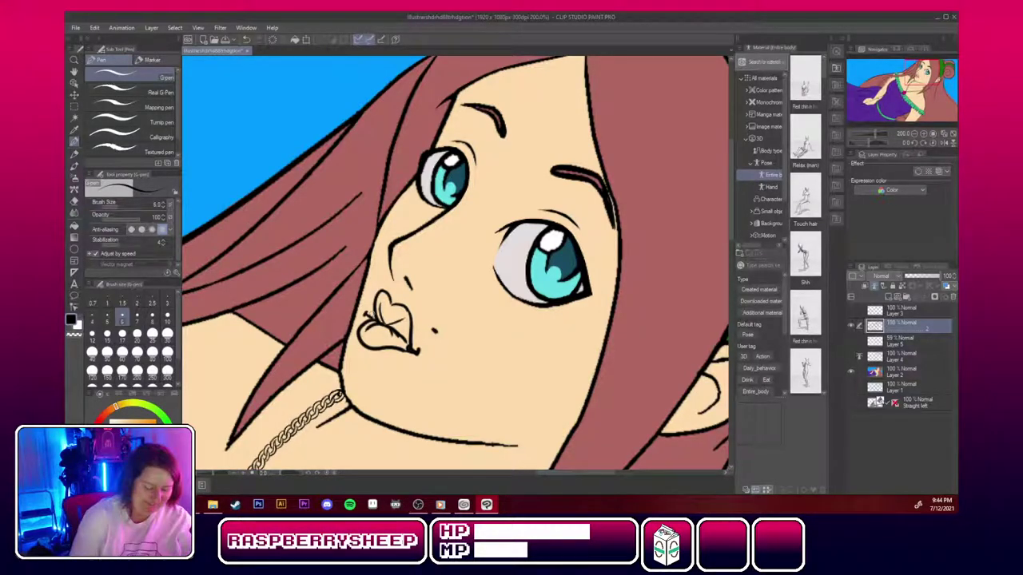
left_click(75, 202)
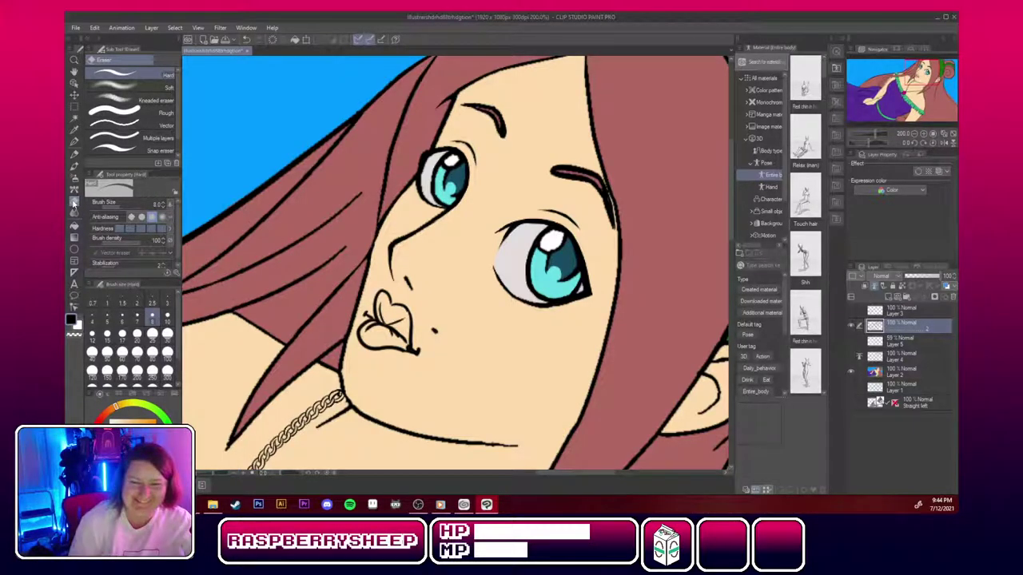
mouse_move(371, 318)
left_mouse_down()
mouse_move(366, 345)
mouse_move(378, 292)
left_mouse_up()
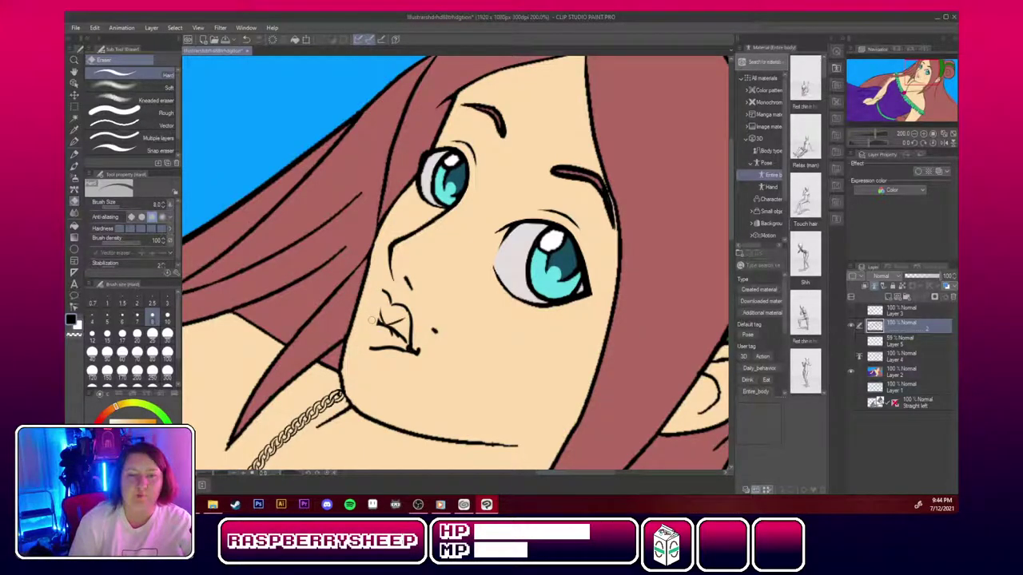
mouse_move(385, 291)
left_mouse_down()
mouse_move(396, 315)
mouse_move(373, 350)
mouse_move(398, 352)
mouse_move(416, 336)
mouse_move(417, 359)
left_mouse_up()
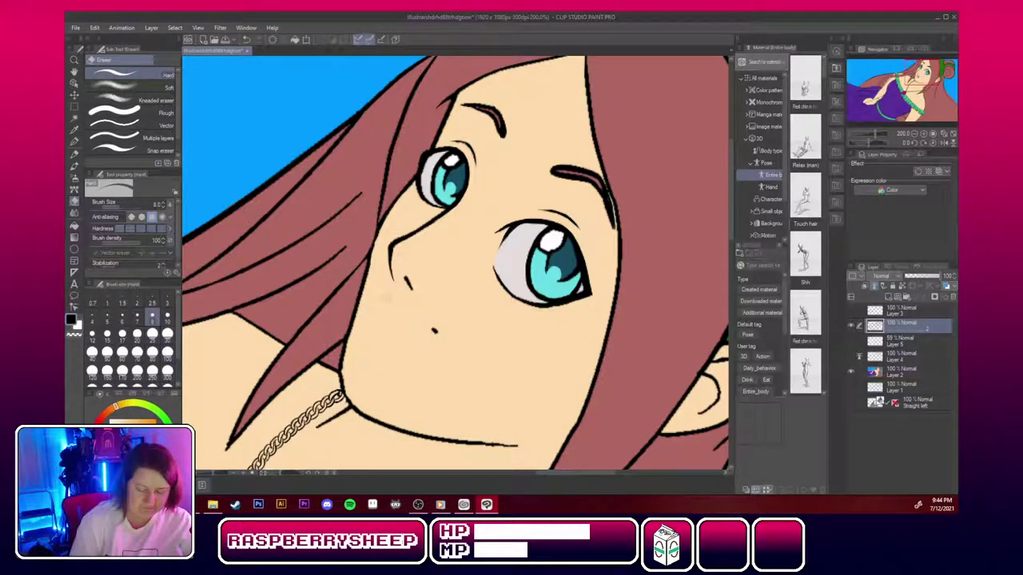
Try out a small oval open mouth with short marks beside it below the nose, and erase it.
key("p")
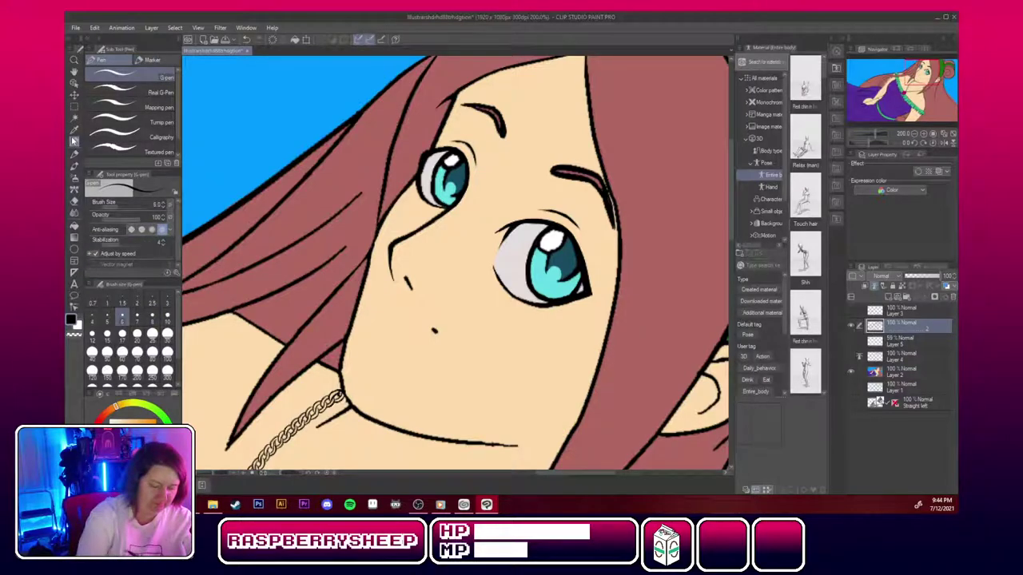
mouse_move(378, 306)
left_mouse_down()
mouse_move(370, 326)
mouse_move(380, 308)
mouse_move(360, 317)
mouse_move(362, 333)
mouse_move(375, 329)
mouse_move(382, 301)
mouse_move(390, 314)
left_mouse_up()
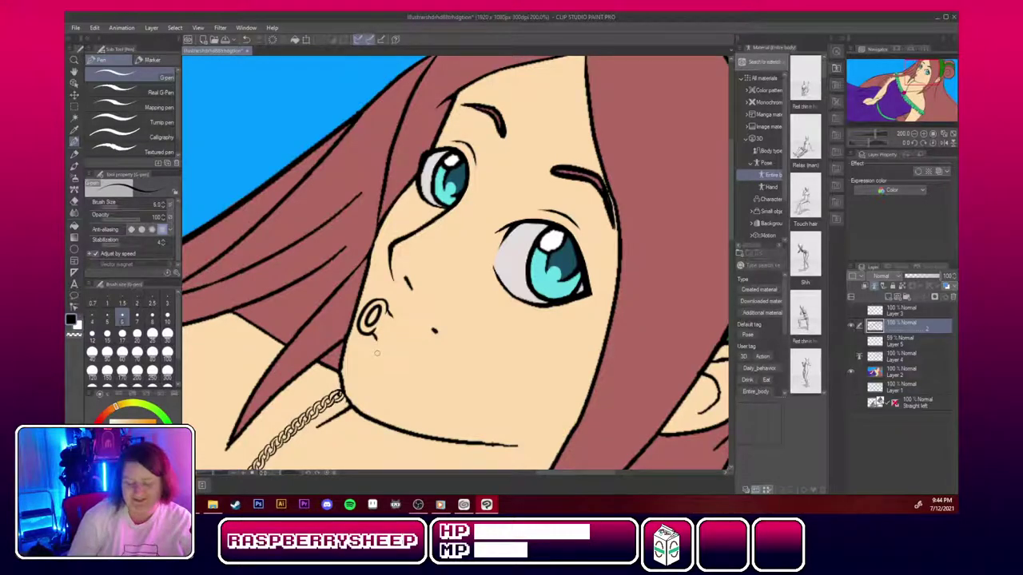
left_click_drag(384, 306, 402, 319)
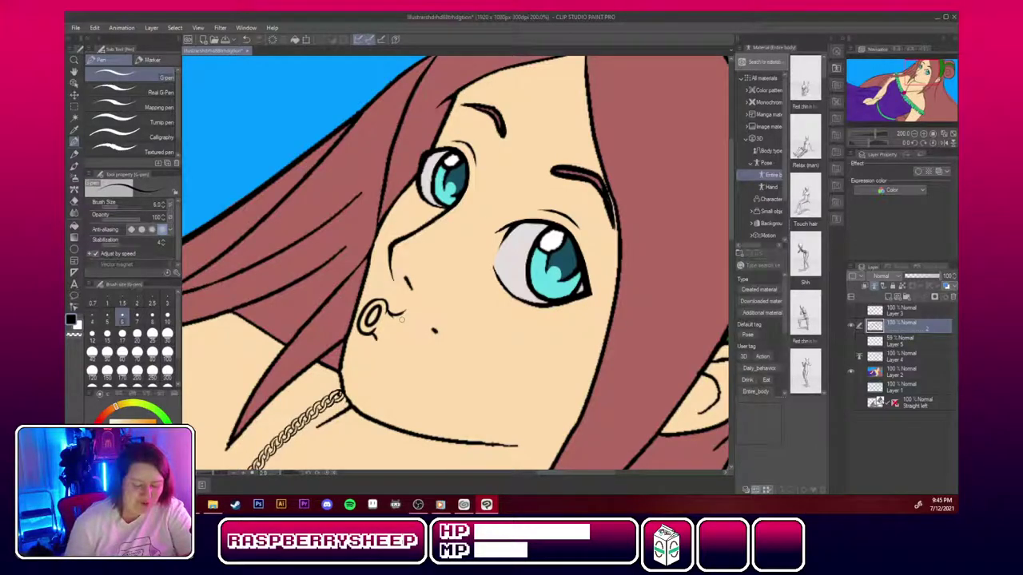
left_click(74, 202)
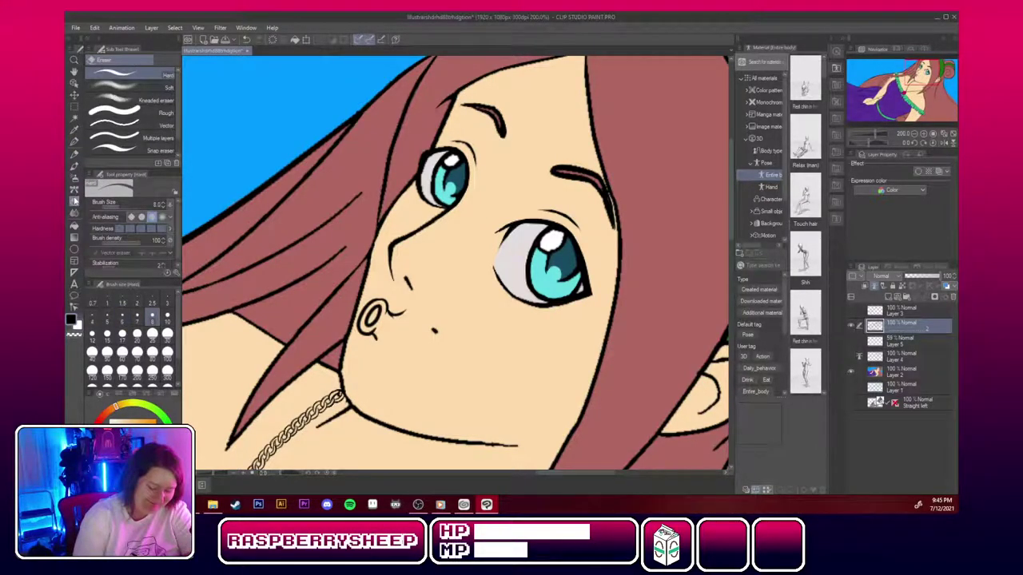
mouse_move(376, 300)
left_mouse_down()
mouse_move(364, 328)
mouse_move(358, 320)
mouse_move(368, 332)
mouse_move(378, 313)
mouse_move(374, 329)
mouse_move(385, 308)
mouse_move(404, 310)
left_mouse_up()
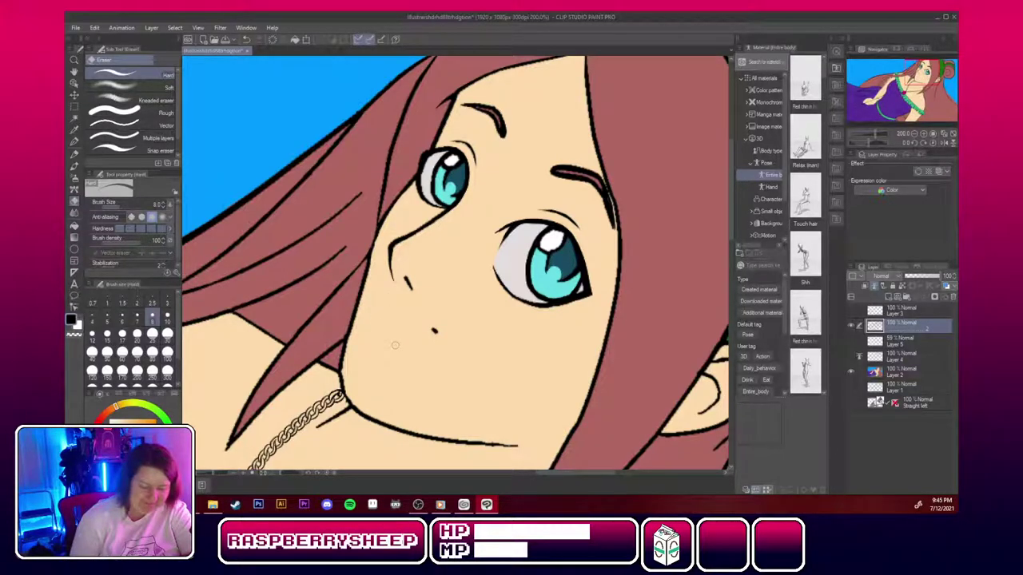
Draw a thin wavy mouth line below the nose with the G-pen and sketch the upper and lower lips around it.
left_click(75, 144)
left_click(74, 141)
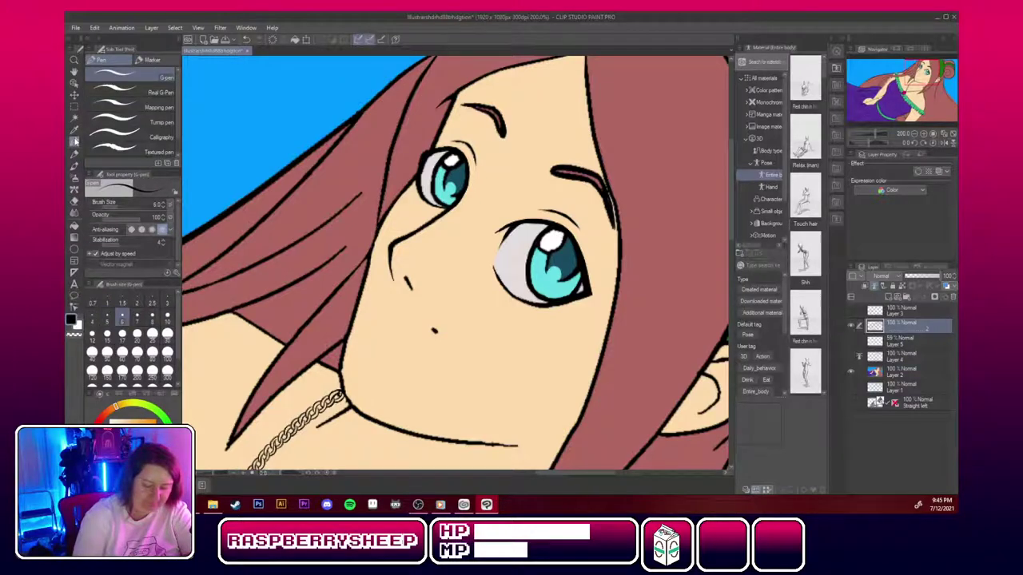
left_click_drag(371, 305, 410, 345)
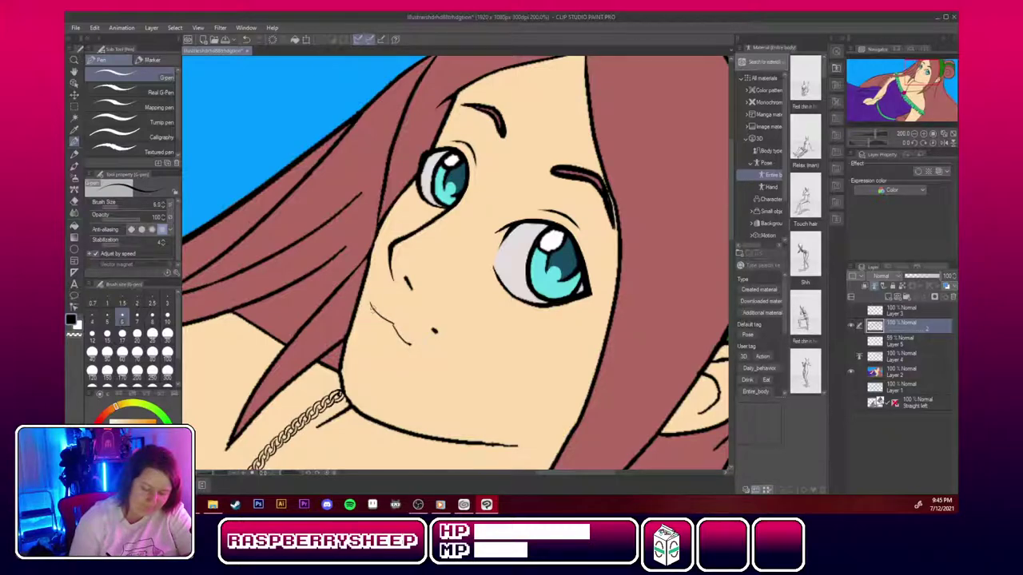
mouse_move(371, 307)
left_mouse_down()
mouse_move(409, 344)
mouse_move(386, 323)
mouse_move(371, 336)
mouse_move(382, 348)
left_mouse_up()
mouse_move(381, 300)
left_mouse_down()
mouse_move(406, 336)
mouse_move(364, 317)
mouse_move(369, 329)
left_mouse_up()
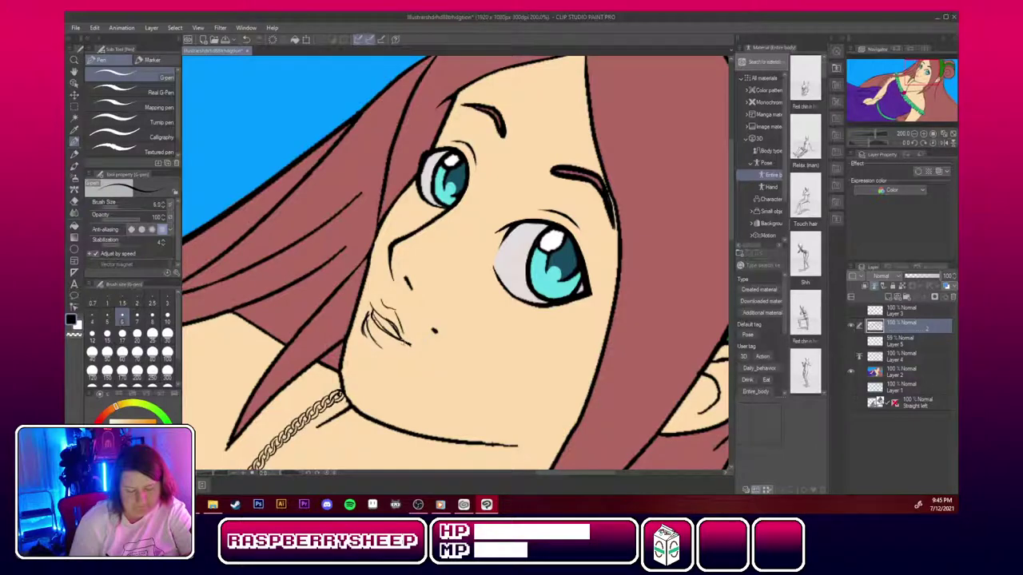
Strengthen the upper and lower lip contours and extend the mouth line into a dark corner below the mole.
left_click_drag(369, 296, 395, 326)
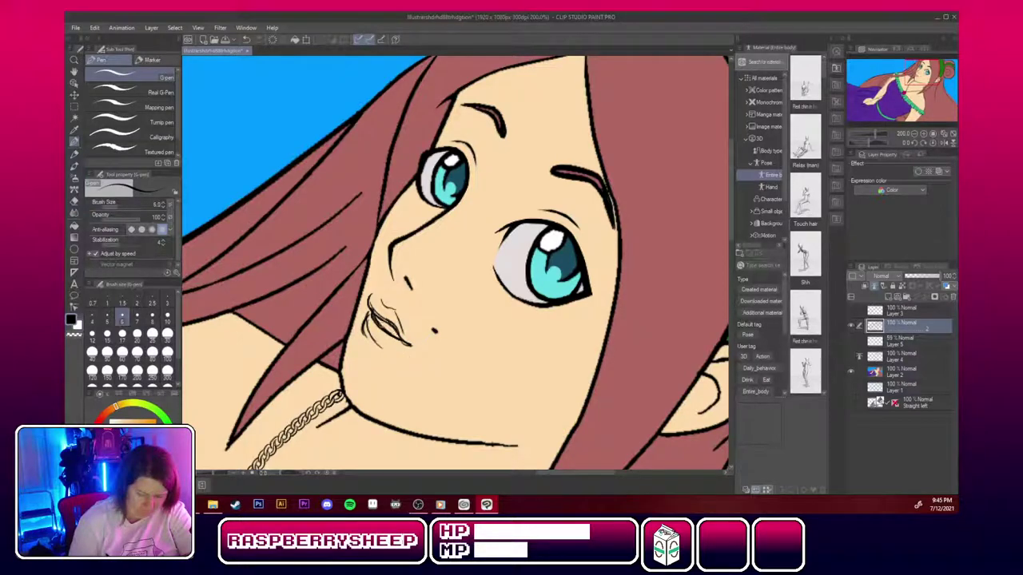
left_click_drag(364, 326, 385, 350)
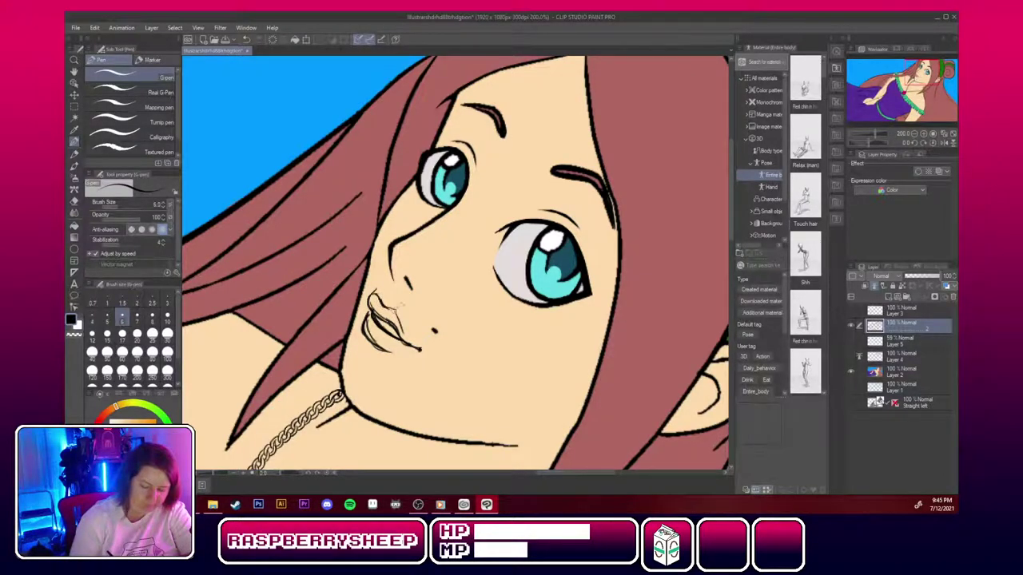
left_click_drag(398, 320, 414, 346)
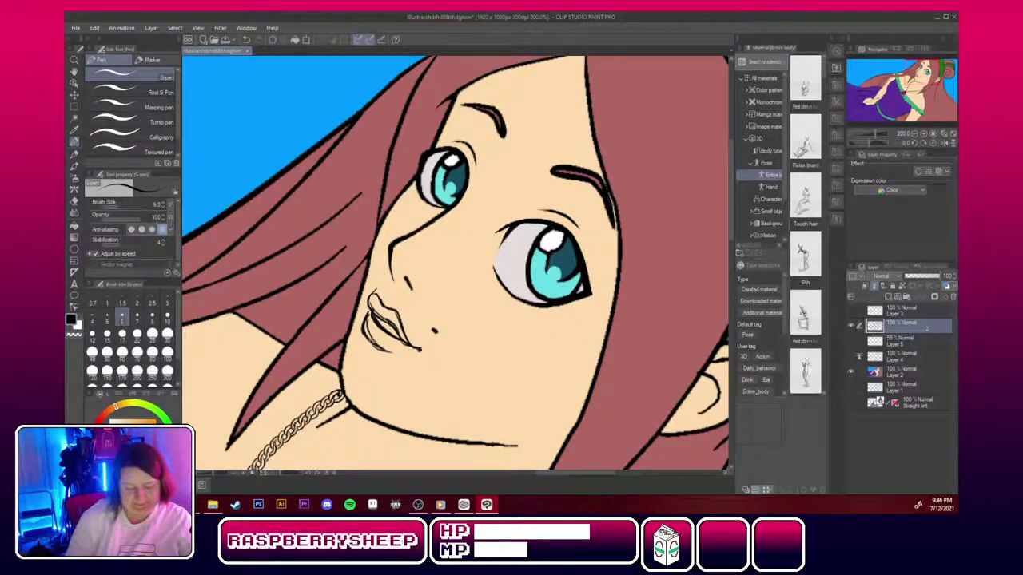
left_click_drag(363, 325, 371, 311)
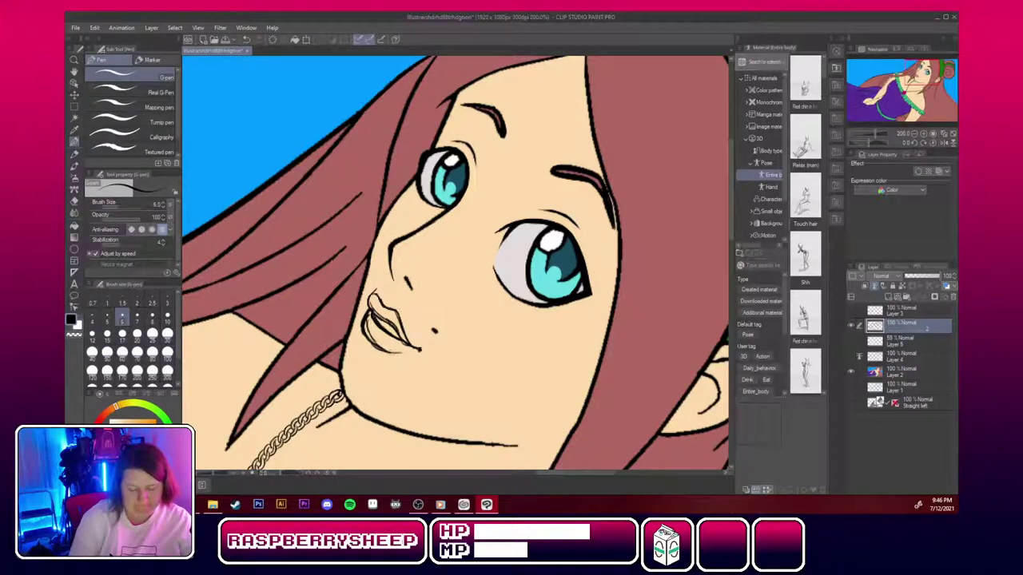
left_click_drag(402, 322, 419, 349)
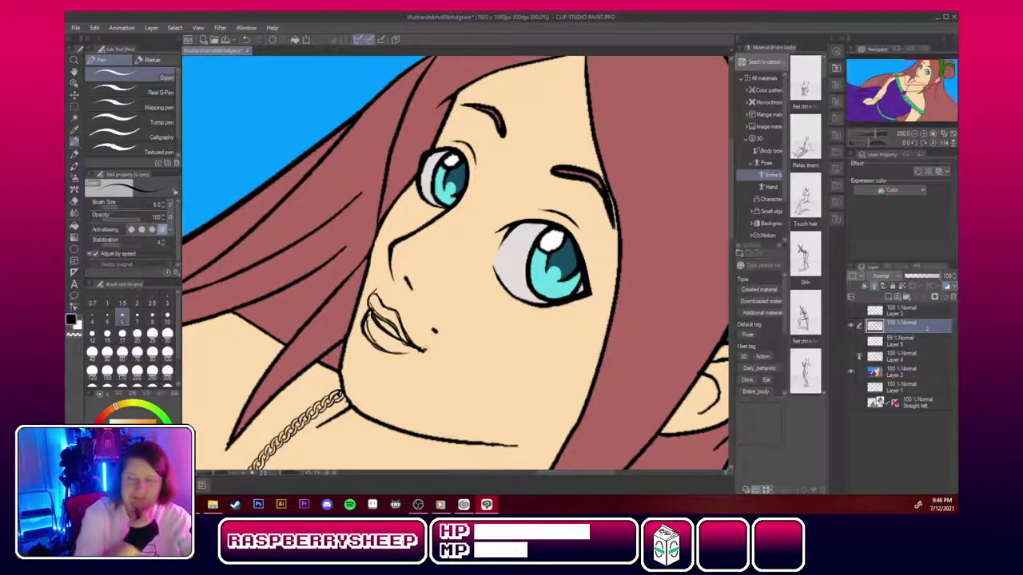
Erase the stray double strokes around the upper lip's outline and inner edge with the hard eraser.
left_click(919, 134)
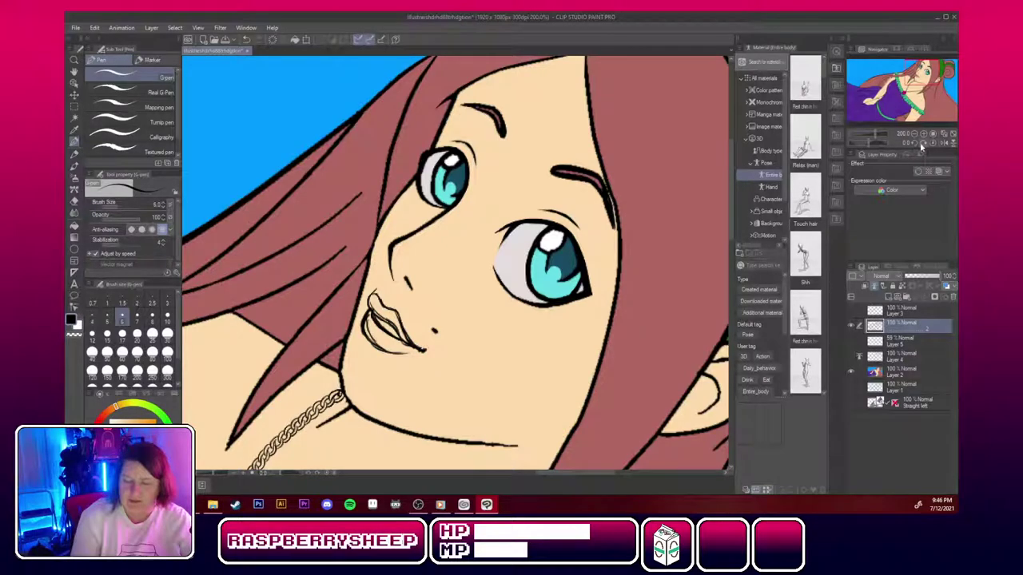
left_click(919, 134)
left_click(919, 134)
left_click_drag(919, 83, 923, 80)
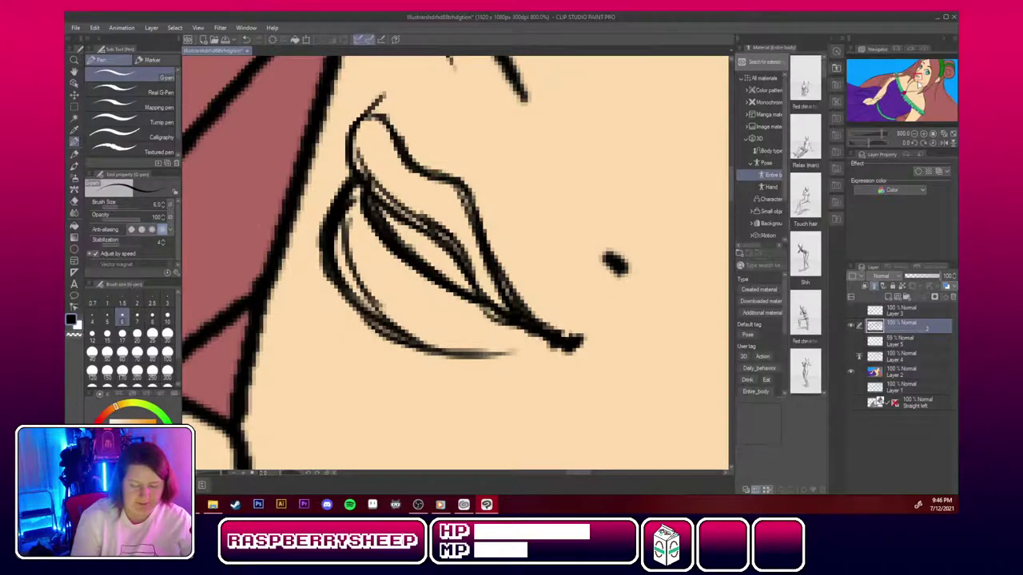
left_click(73, 202)
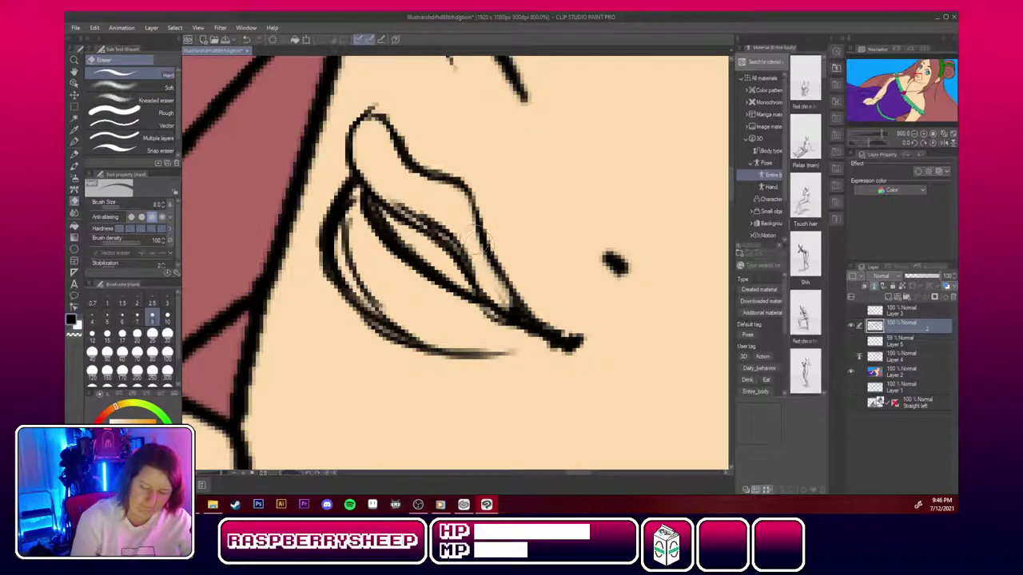
mouse_move(397, 195)
left_mouse_down()
mouse_move(449, 222)
mouse_move(395, 190)
mouse_move(443, 217)
mouse_move(437, 205)
mouse_move(459, 228)
mouse_move(487, 295)
mouse_move(481, 270)
left_mouse_up()
left_click_drag(379, 210, 436, 262)
left_click_drag(387, 224, 451, 280)
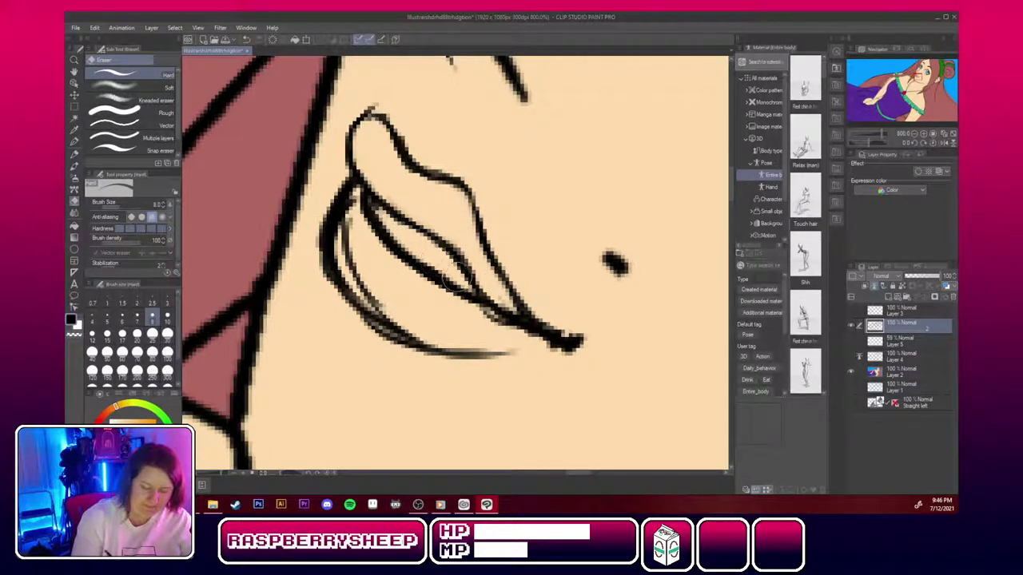
Erase the doubled lines inside the lower lip, slim the mouth corner and trim the faded end of the lower contour.
mouse_move(383, 201)
left_mouse_down()
mouse_move(389, 235)
mouse_move(351, 206)
mouse_move(342, 212)
mouse_move(365, 216)
mouse_move(337, 215)
mouse_move(377, 302)
mouse_move(345, 212)
mouse_move(367, 274)
left_mouse_up()
mouse_move(353, 232)
left_mouse_down()
mouse_move(336, 254)
mouse_move(351, 246)
mouse_move(348, 215)
left_mouse_up()
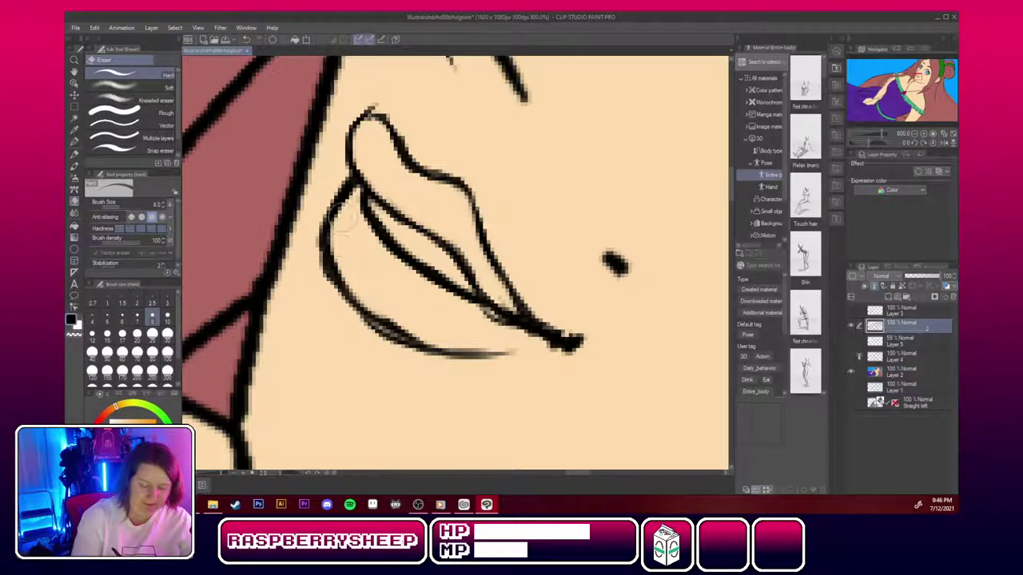
mouse_move(374, 310)
left_mouse_down()
mouse_move(497, 346)
mouse_move(495, 326)
mouse_move(518, 327)
mouse_move(558, 352)
mouse_move(536, 348)
mouse_move(546, 321)
mouse_move(580, 332)
mouse_move(534, 305)
mouse_move(596, 319)
mouse_move(490, 292)
mouse_move(536, 326)
left_mouse_up()
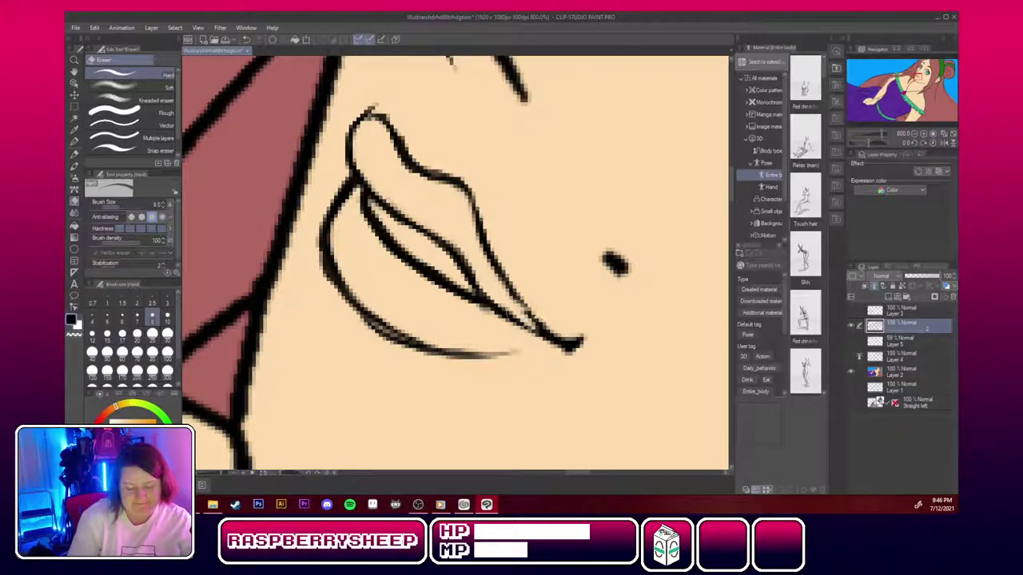
left_click_drag(348, 326, 444, 370)
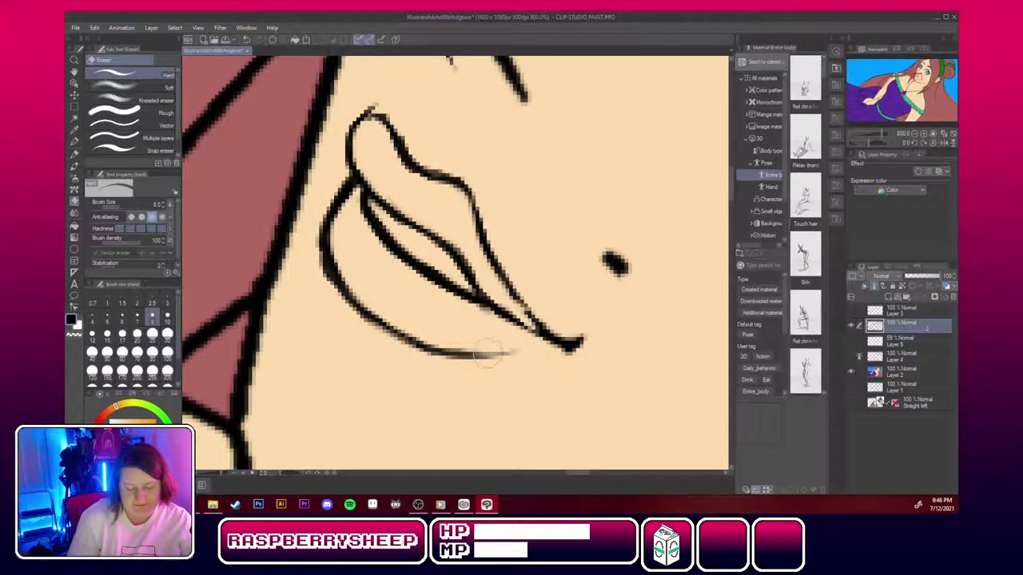
left_click_drag(525, 352, 516, 361)
left_click_drag(471, 315, 494, 343)
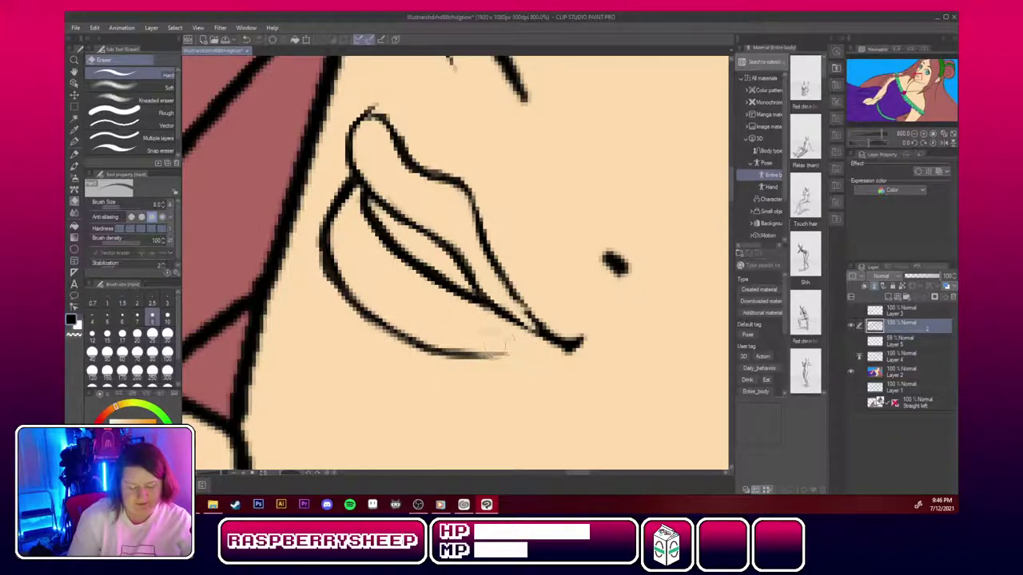
Thin the upper lip's inner edge with the eraser and redraw the lip lines to the mouth corner with the G-pen.
left_click_drag(461, 238, 485, 278)
left_click_drag(470, 211, 488, 266)
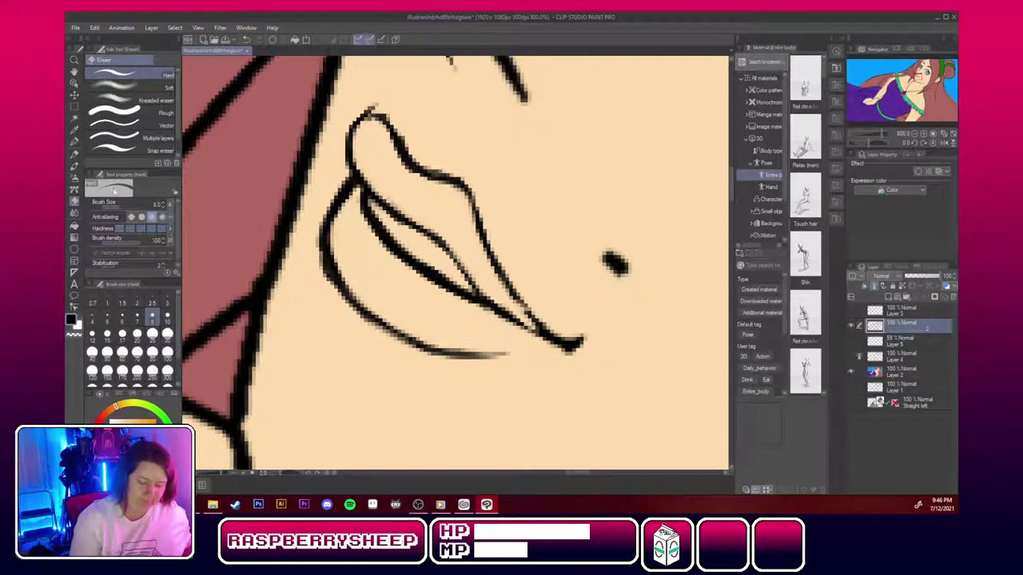
left_click(74, 141)
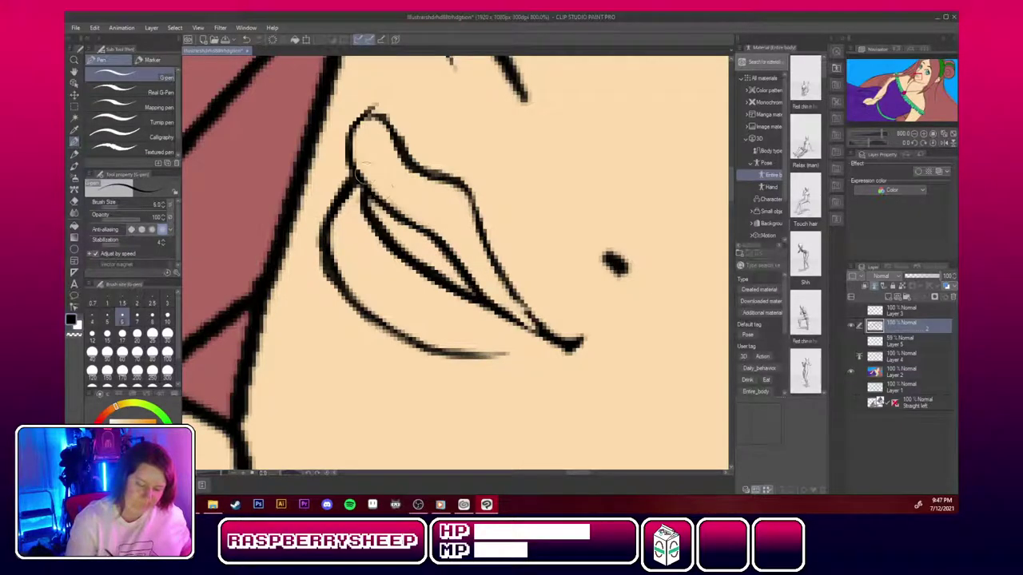
mouse_move(357, 170)
left_mouse_down()
mouse_move(401, 209)
mouse_move(365, 192)
mouse_move(441, 232)
mouse_move(485, 285)
mouse_move(547, 321)
mouse_move(499, 280)
mouse_move(551, 342)
left_mouse_up()
left_click_drag(510, 285, 543, 330)
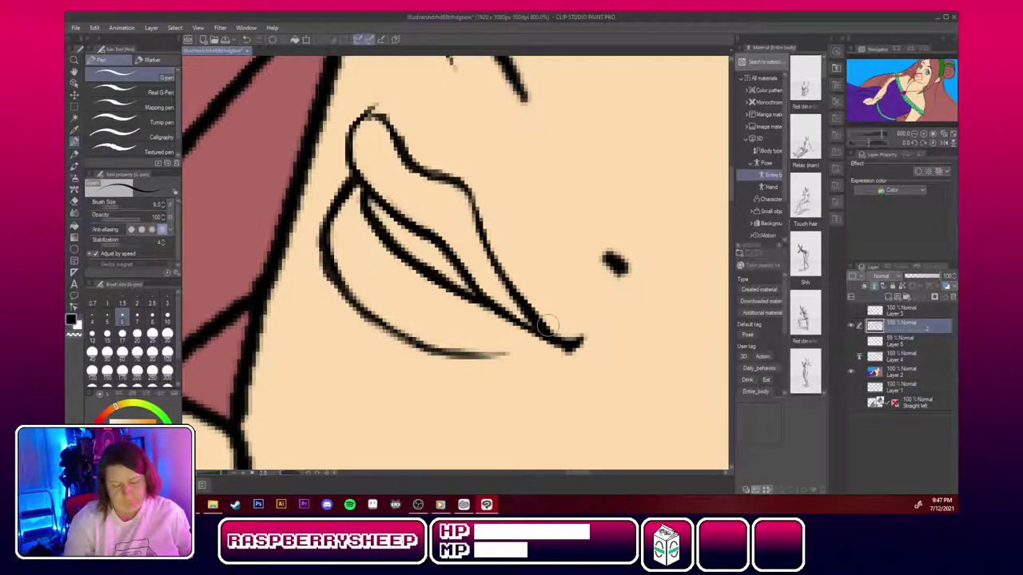
key("e")
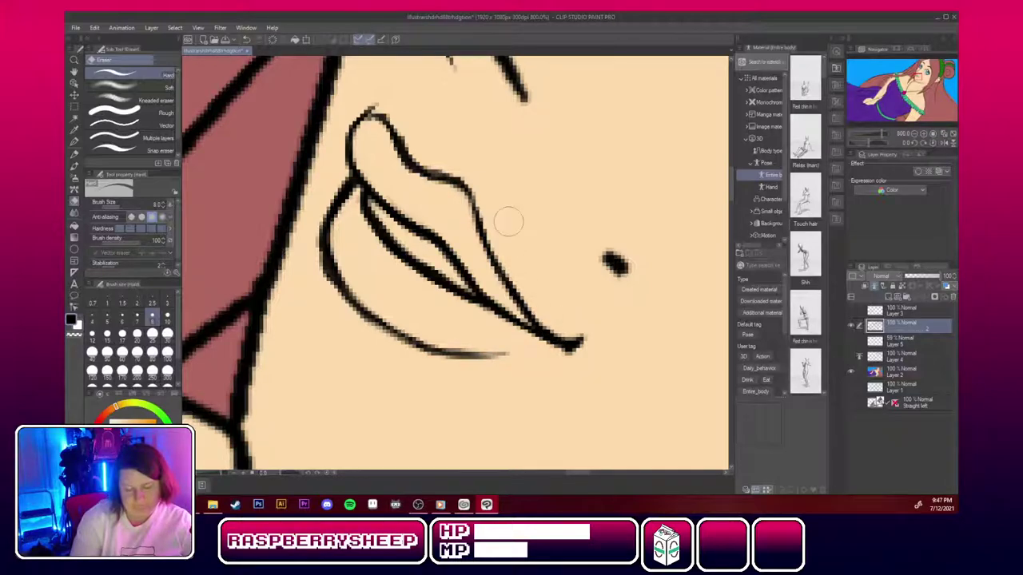
Examine the cleaned-up lip lines close up and against the whole face.
left_click(933, 136)
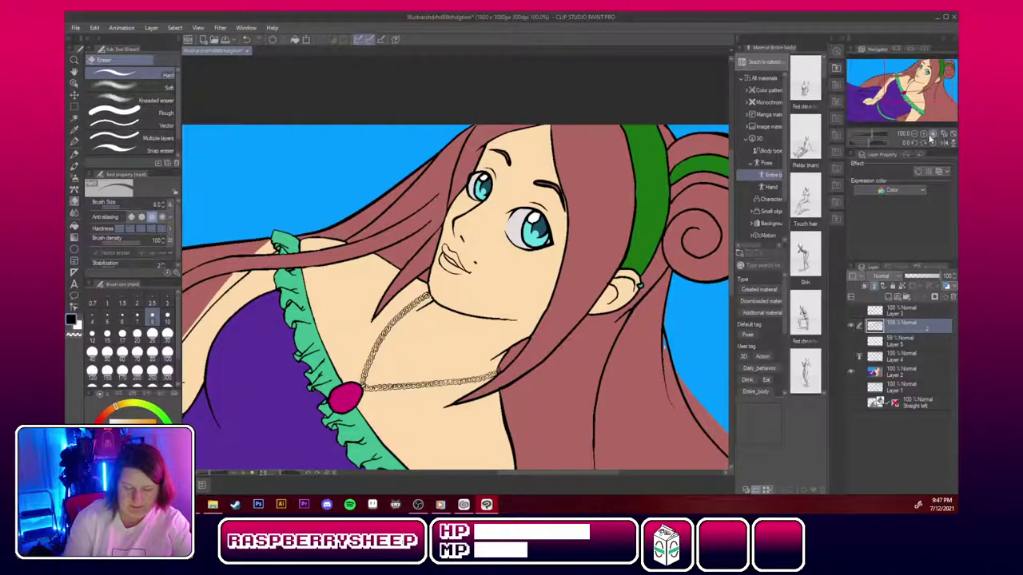
left_click(925, 136)
left_click(925, 135)
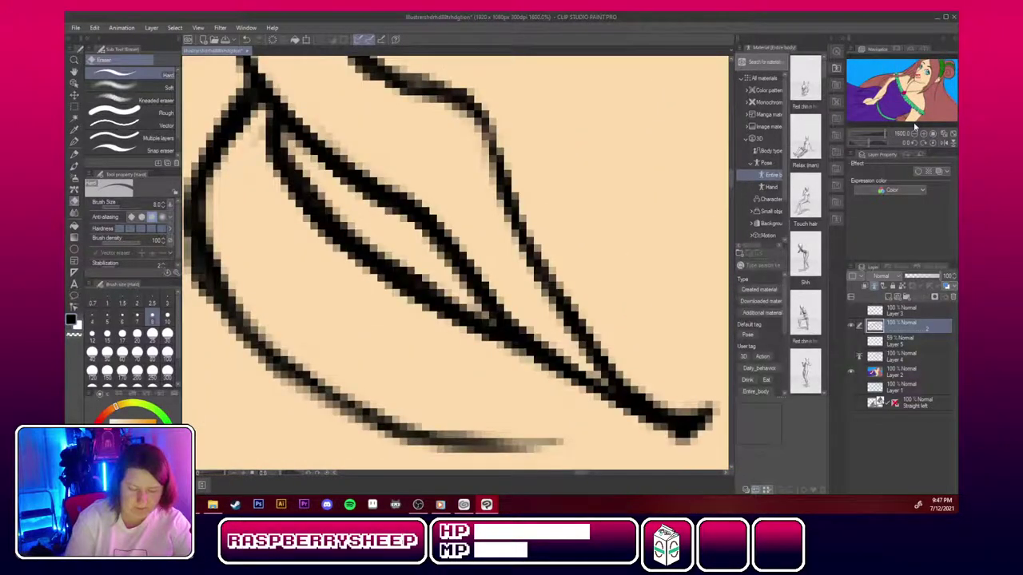
left_click(925, 136)
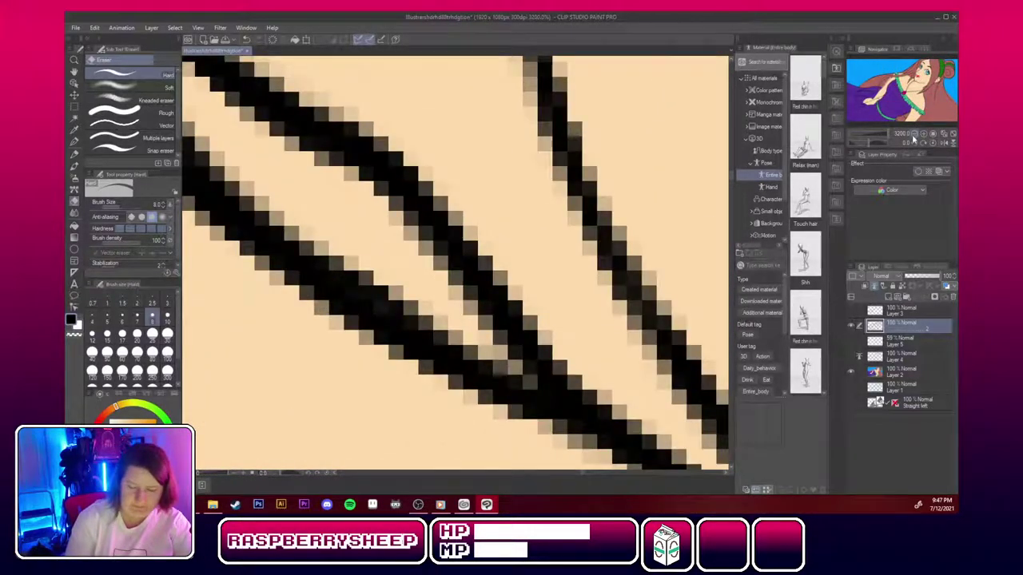
left_click(916, 134)
left_click(916, 135)
left_click(915, 134)
left_click(916, 134)
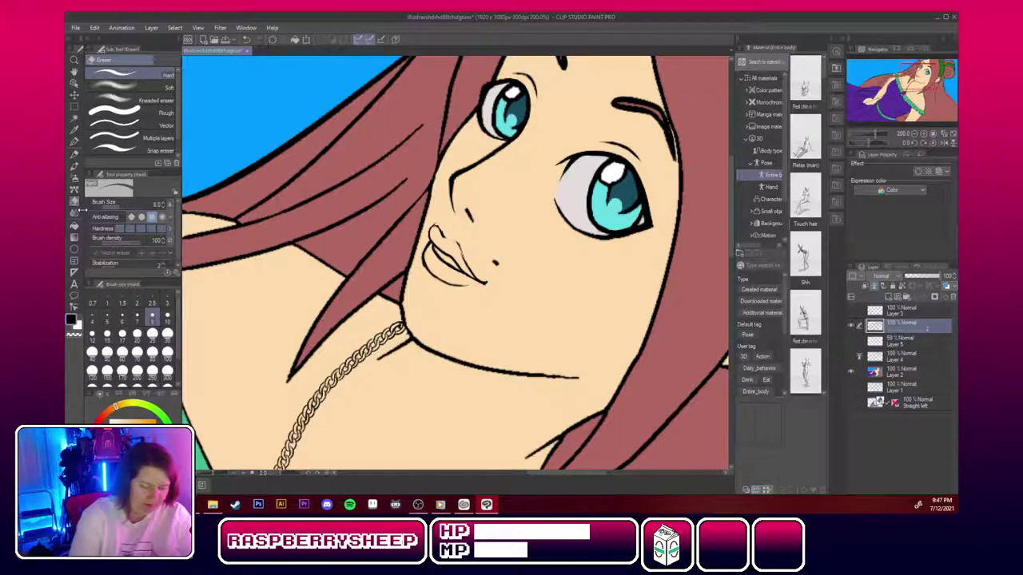
Colour the opening between the lips on Layer 2 with the light grey of the eye whites.
left_click(75, 143)
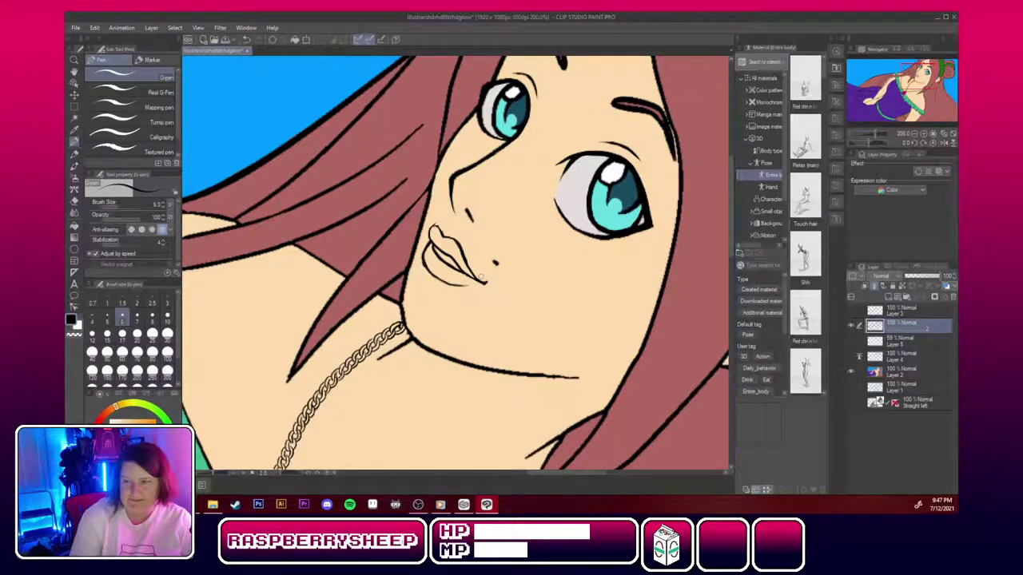
key("e")
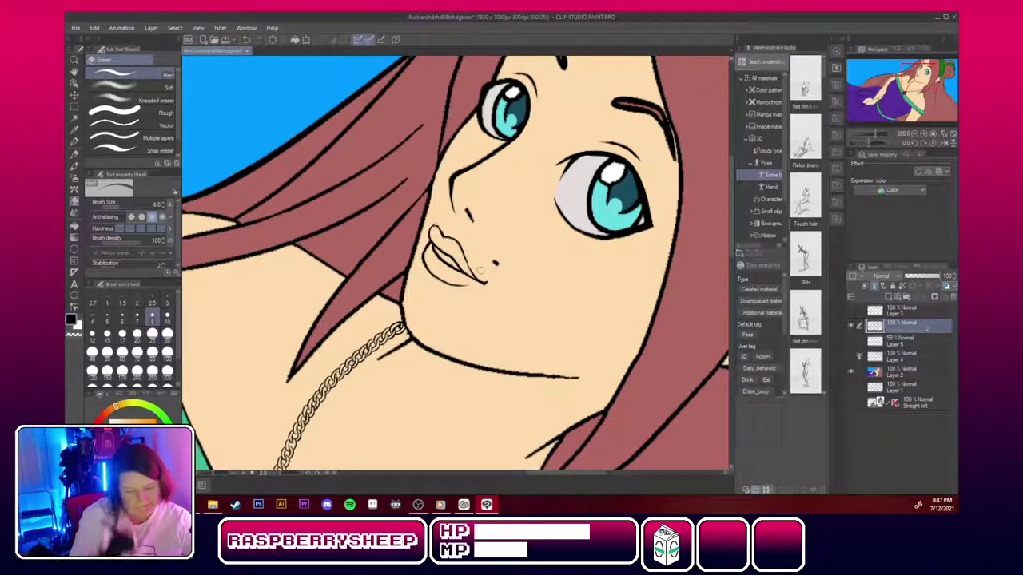
key("x")
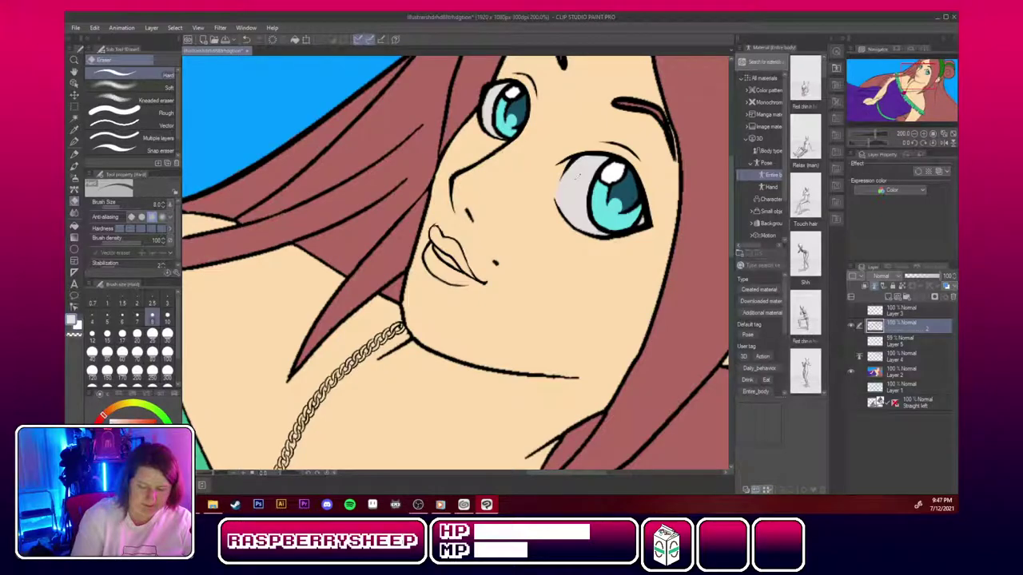
left_click(911, 371)
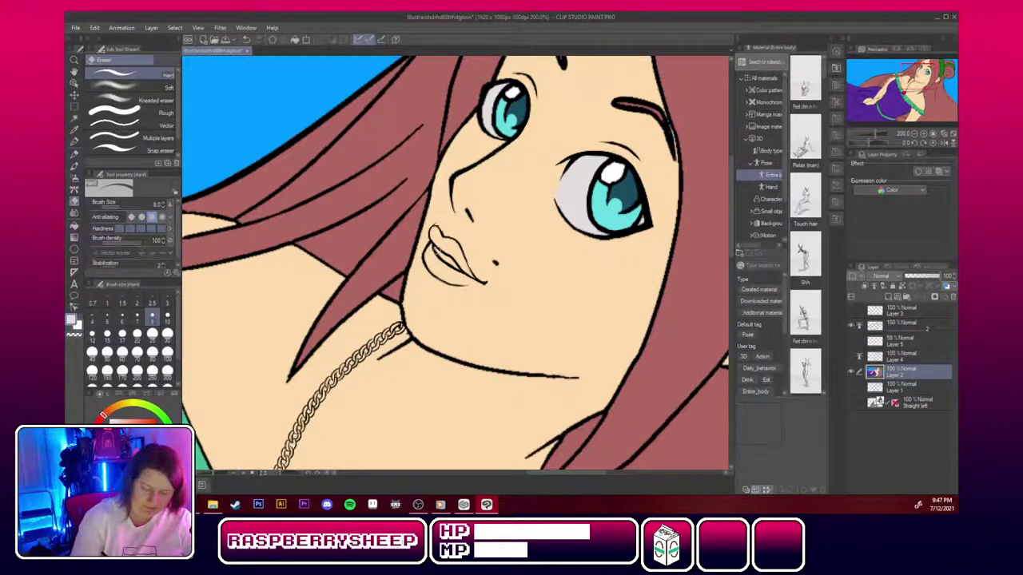
left_click_drag(453, 263, 462, 266)
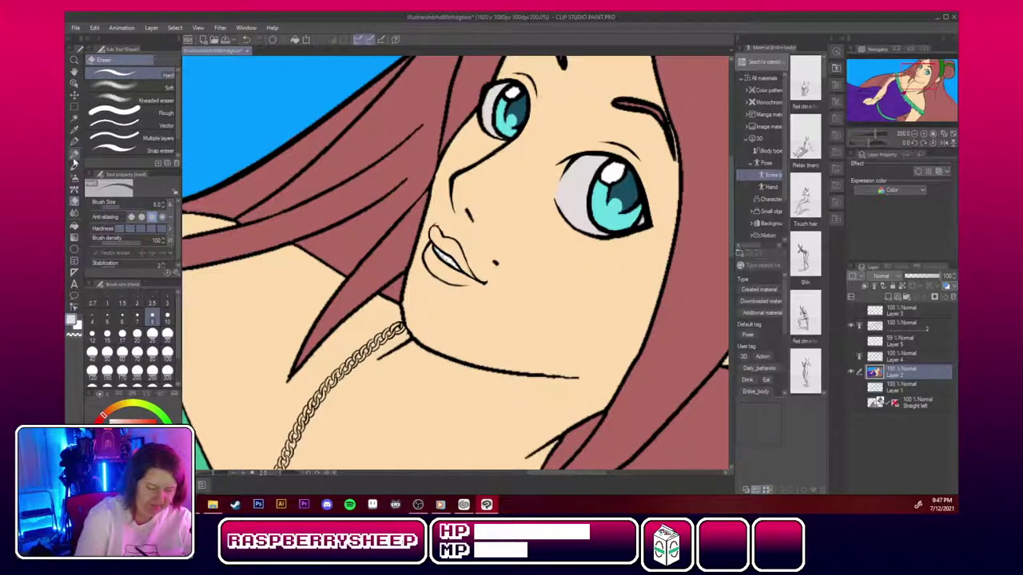
Choose a muted pink and paint the upper lip with the G-pen on Layer 2.
left_click(74, 164)
left_click(74, 141)
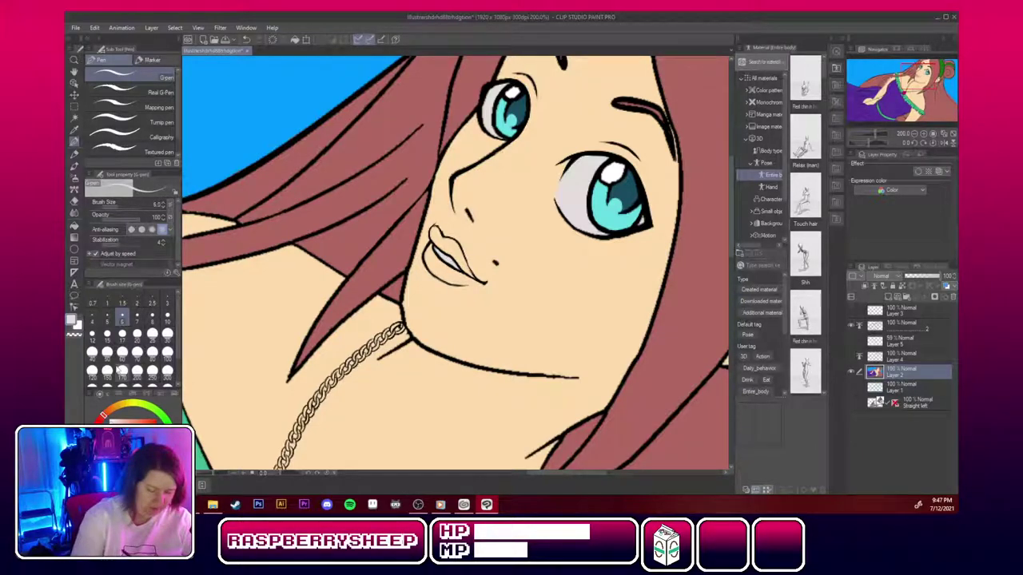
left_click(121, 430)
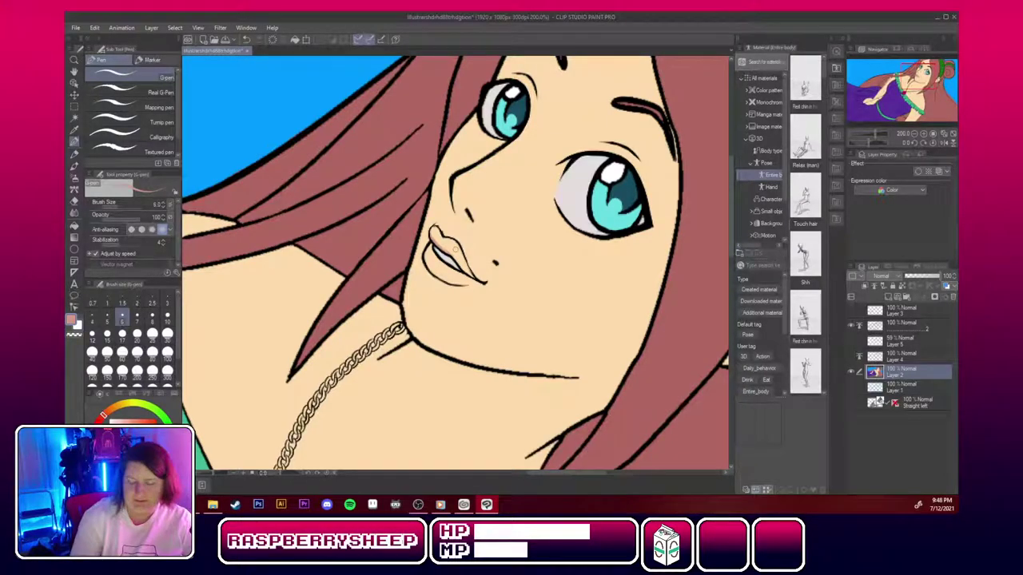
left_click(927, 136)
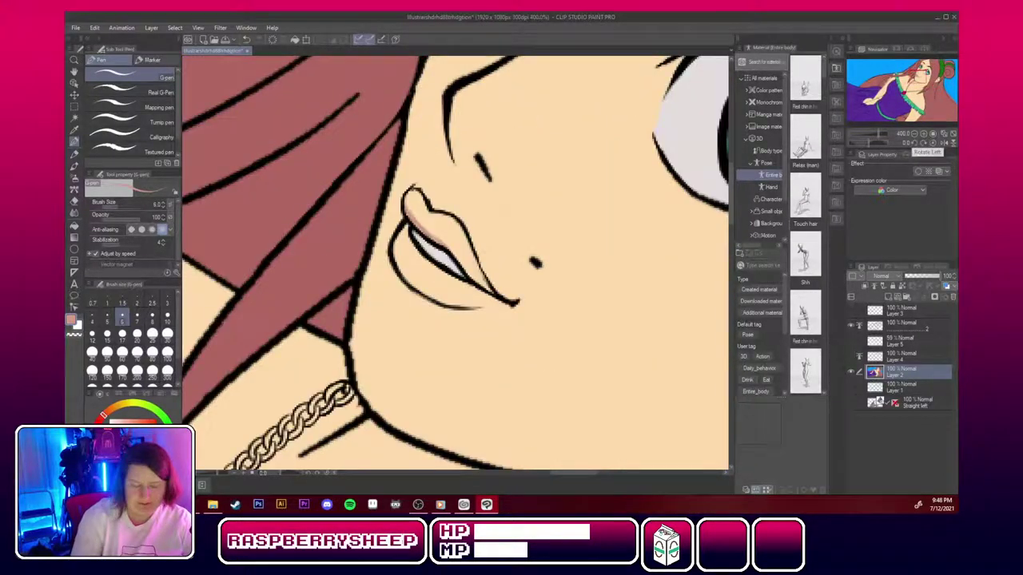
left_click_drag(442, 237, 491, 292)
left_click_drag(468, 251, 488, 287)
left_click_drag(454, 235, 472, 265)
left_click_drag(406, 194, 425, 229)
left_click_drag(406, 193, 469, 255)
Paint the lower lip in the same muted pink up to the mouth corner.
mouse_move(404, 227)
left_mouse_down()
mouse_move(397, 264)
mouse_move(416, 284)
left_mouse_up()
mouse_move(413, 244)
left_mouse_down()
mouse_move(428, 275)
mouse_move(458, 291)
left_mouse_up()
mouse_move(412, 267)
left_mouse_down()
mouse_move(444, 289)
mouse_move(438, 301)
mouse_move(460, 293)
mouse_move(438, 304)
left_mouse_up()
mouse_move(451, 282)
left_mouse_down()
mouse_move(490, 307)
mouse_move(505, 303)
mouse_move(484, 296)
left_mouse_up()
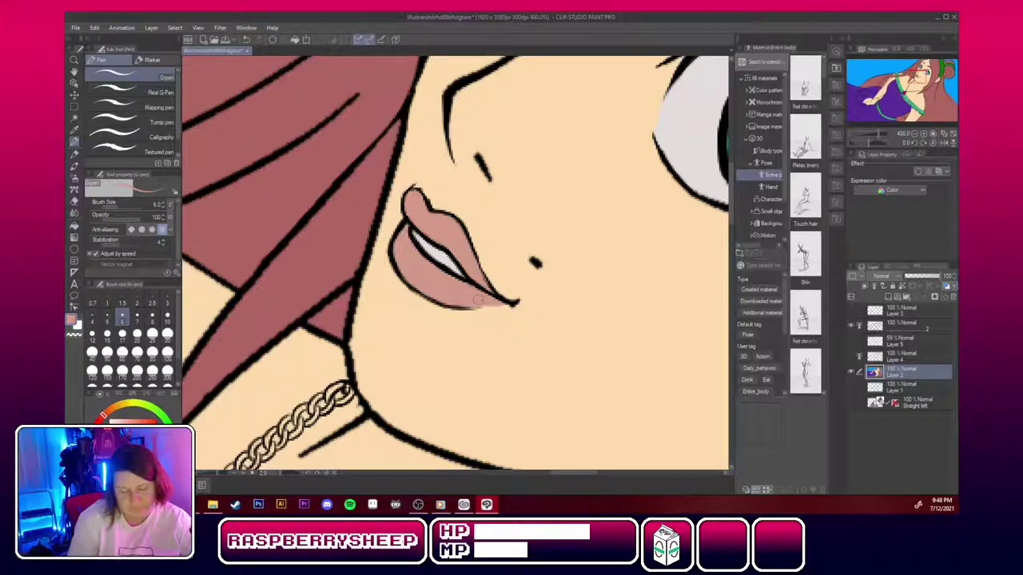
left_click(915, 134)
left_click(915, 135)
left_click(915, 135)
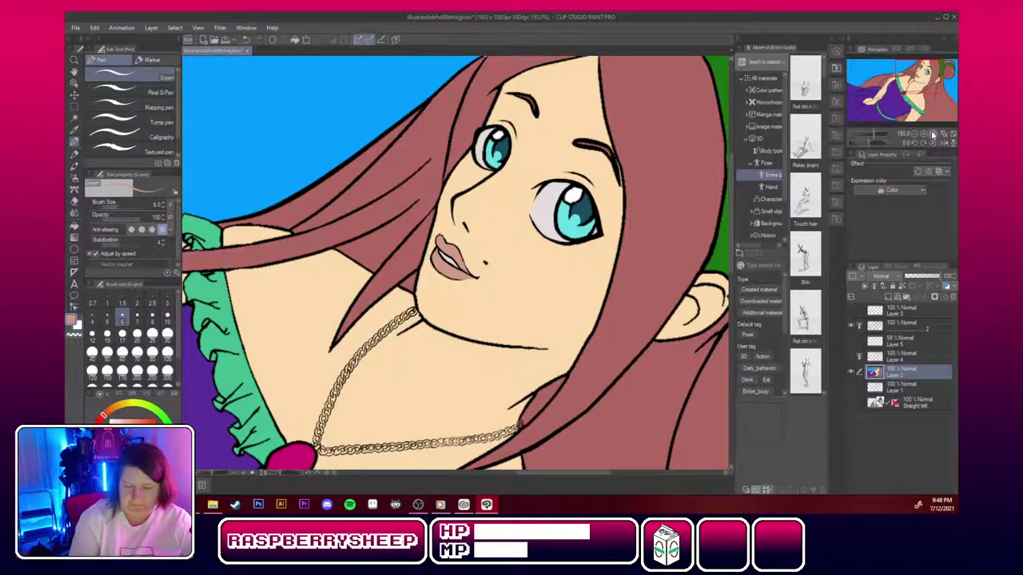
left_click(925, 138)
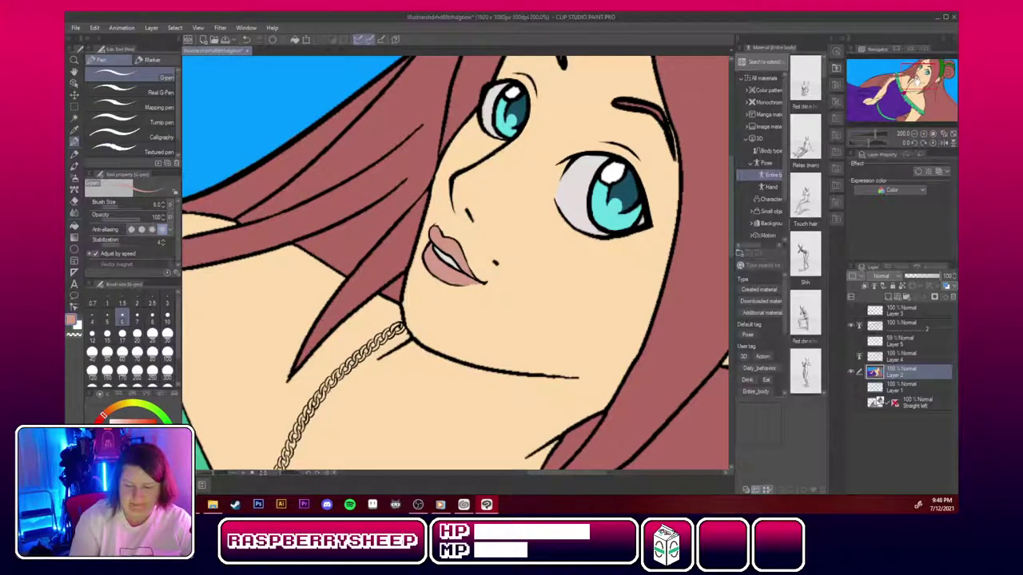
Add a new raster layer at the top of the layer stack for work around the brooch and necklace.
left_click_drag(916, 82, 906, 95)
left_click(925, 136)
left_click(925, 135)
left_click(916, 136)
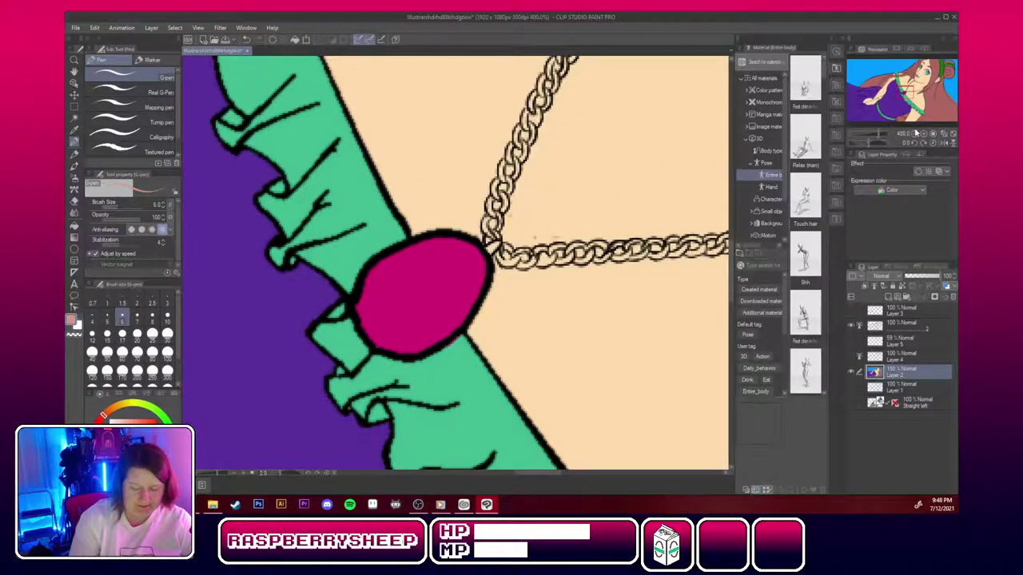
left_click(892, 296)
left_click_drag(919, 312, 924, 316)
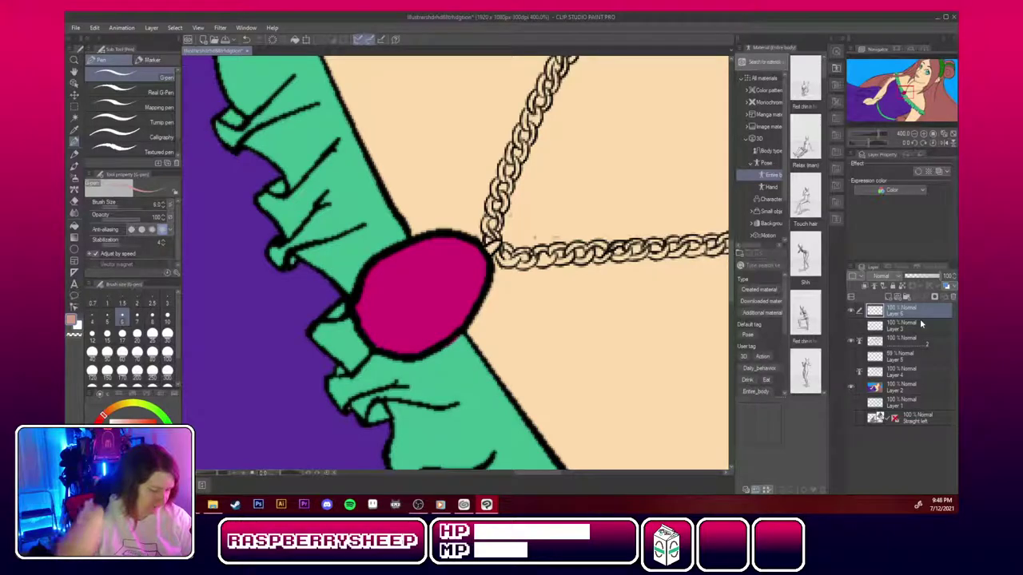
Try the Dry ink and Watery ink brushes around the brooch and neckline, and undo the test strokes.
left_click(75, 155)
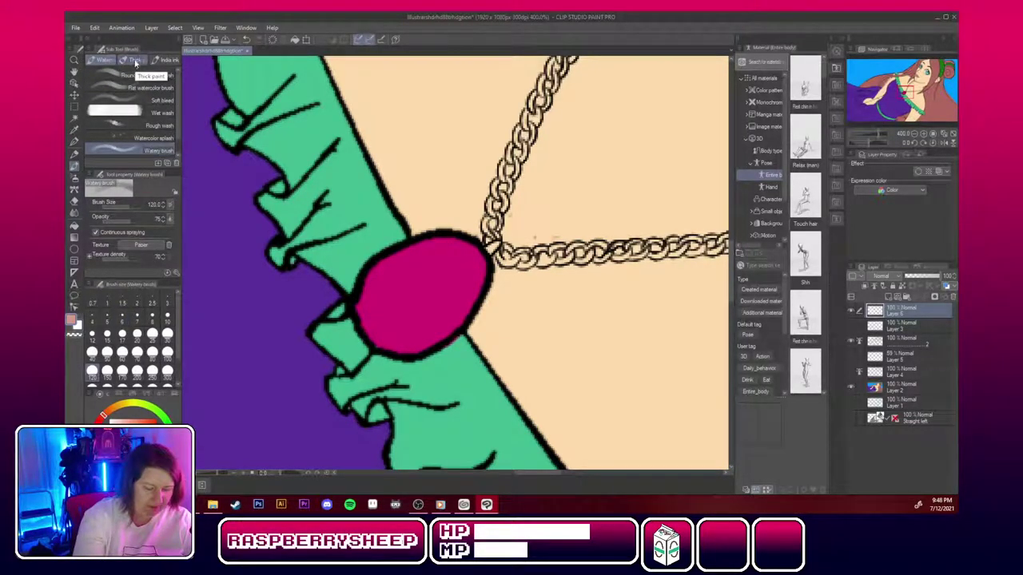
left_click(134, 60)
left_click(168, 60)
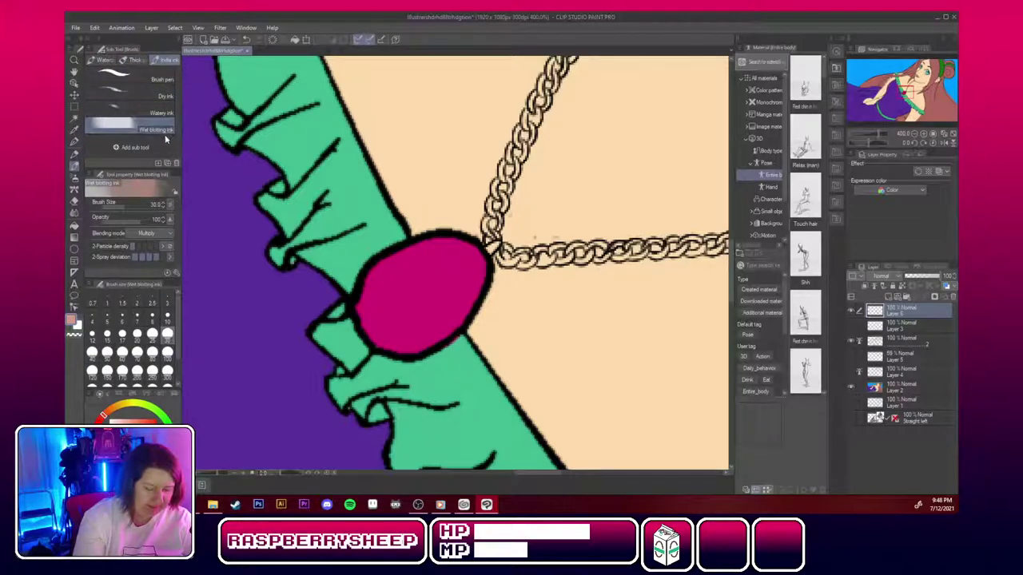
left_click(160, 95)
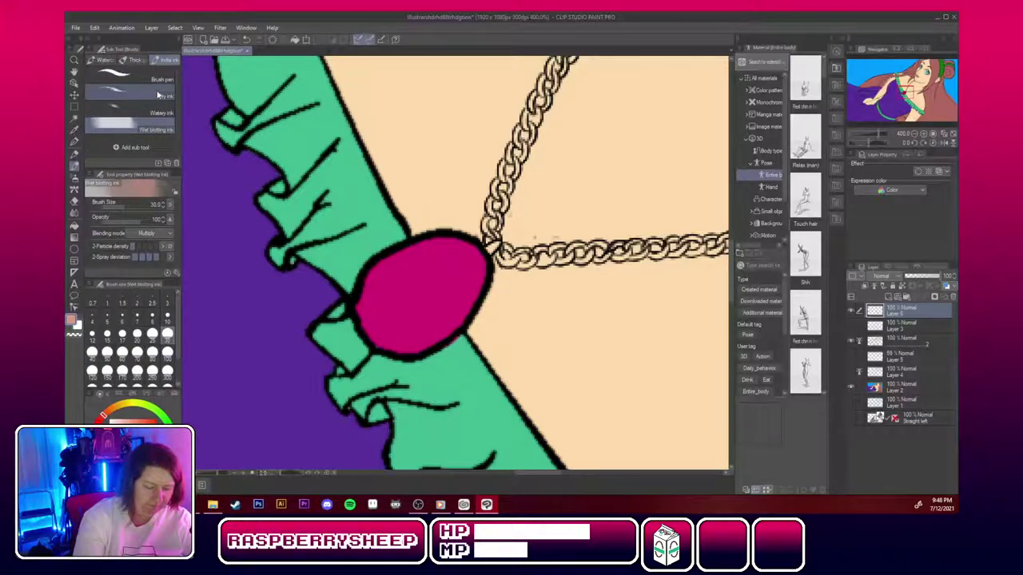
mouse_move(403, 275)
left_mouse_down()
mouse_move(416, 324)
mouse_move(444, 275)
mouse_move(542, 295)
left_mouse_up()
key("ctrl+z")
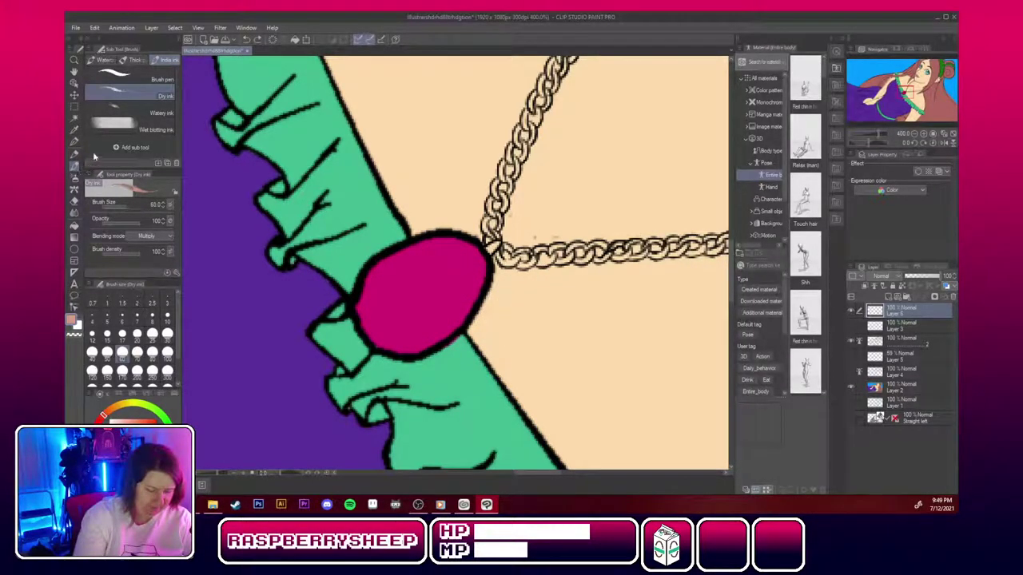
left_click(164, 110)
mouse_move(412, 128)
left_mouse_down()
mouse_move(427, 168)
mouse_move(536, 216)
mouse_move(577, 270)
left_mouse_up()
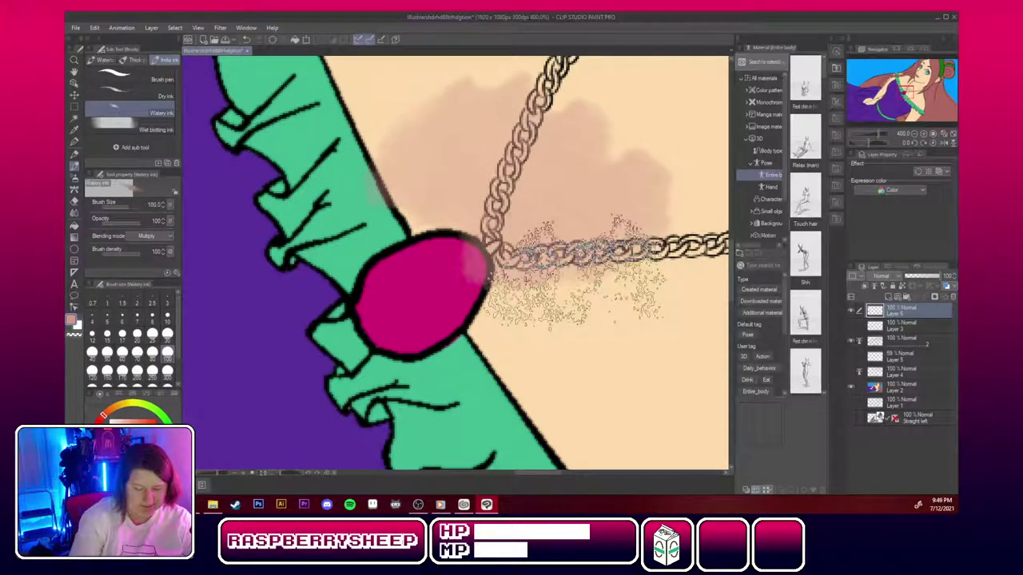
key("ctrl+z")
key("ctrl+z")
Shade the lower part of the brooch in a darker magenta with the Soft bleed watercolor brush at size 20.
left_click(132, 60)
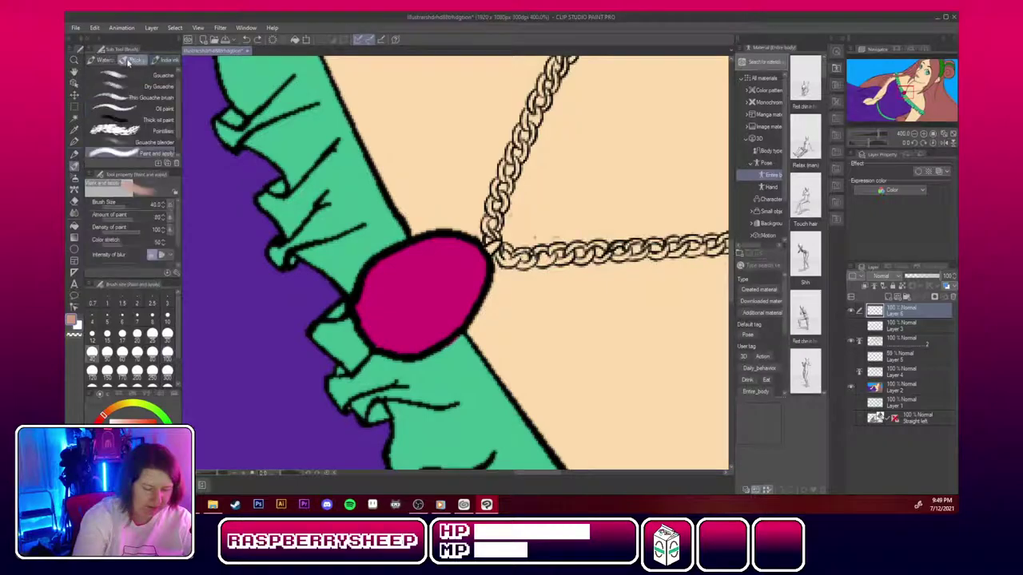
left_click(106, 60)
left_click(145, 103)
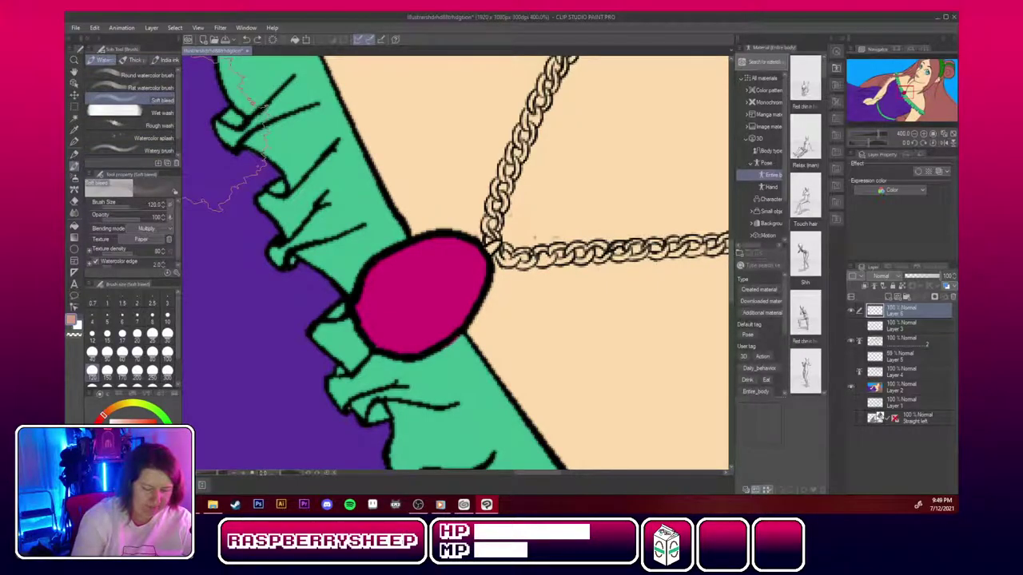
left_click_drag(408, 279, 492, 291)
key("ctrl+z")
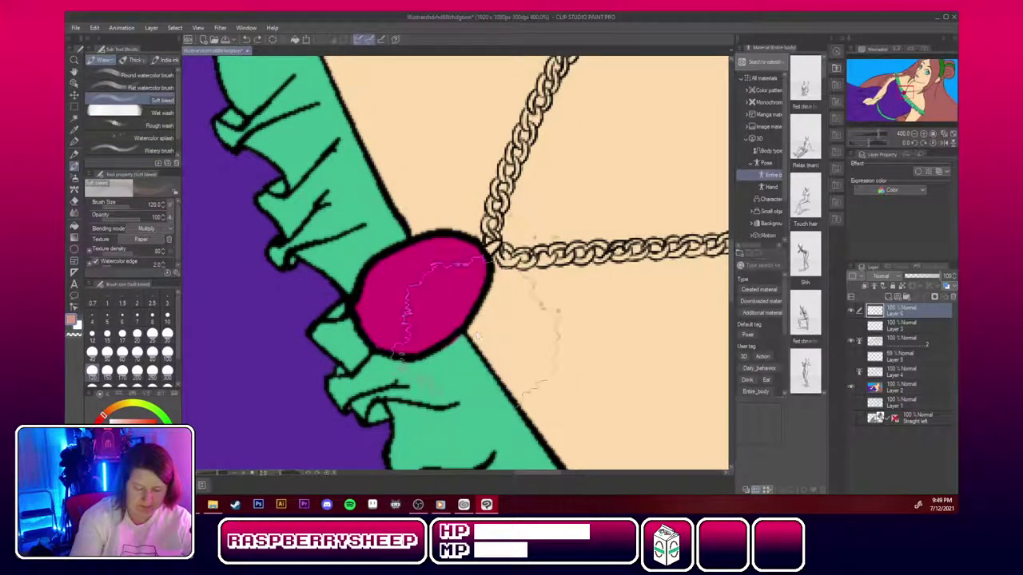
left_click(386, 298, "alt")
key("bracketleft")
key("bracketleft")
key("bracketleft")
key("bracketleft")
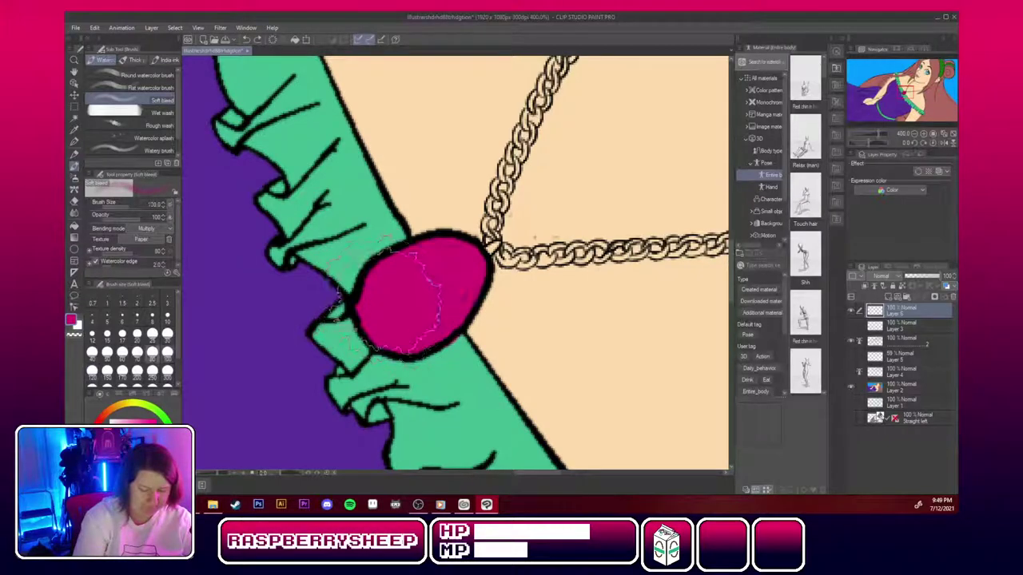
left_click_drag(350, 315, 329, 316, "ctrl+alt")
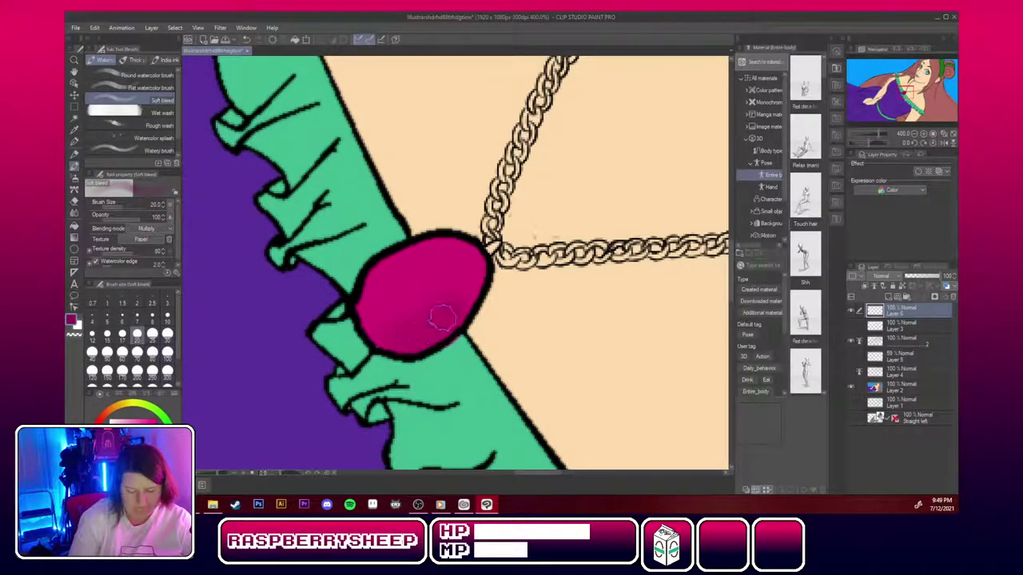
mouse_move(397, 340)
left_mouse_down()
mouse_move(367, 320)
mouse_move(439, 314)
mouse_move(378, 320)
mouse_move(420, 331)
mouse_move(383, 313)
mouse_move(441, 299)
mouse_move(469, 267)
mouse_move(387, 321)
left_mouse_up()
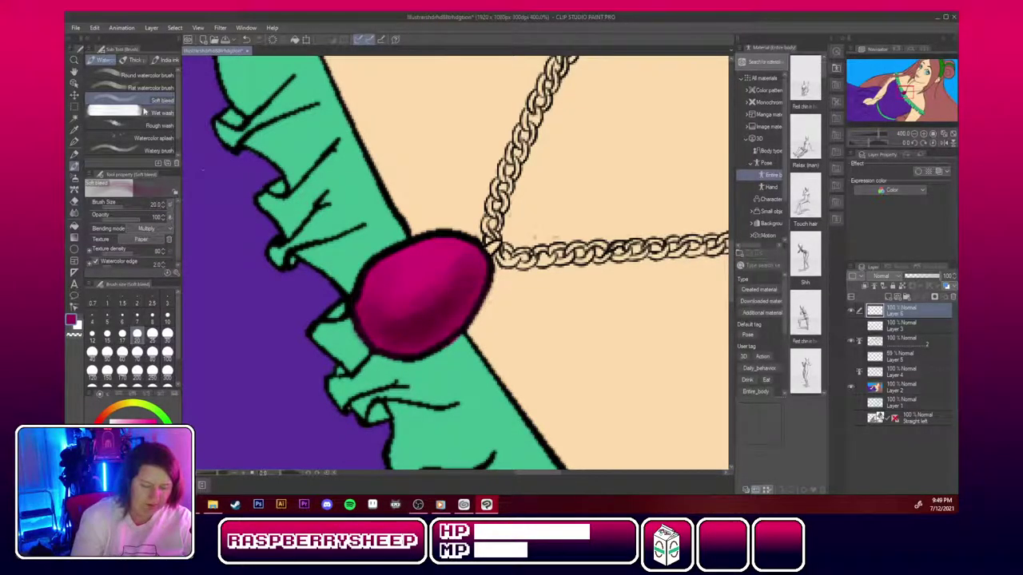
Work over the brooch's shading in dark magenta with the Gouache brush reduced to size 17.
left_click(134, 60)
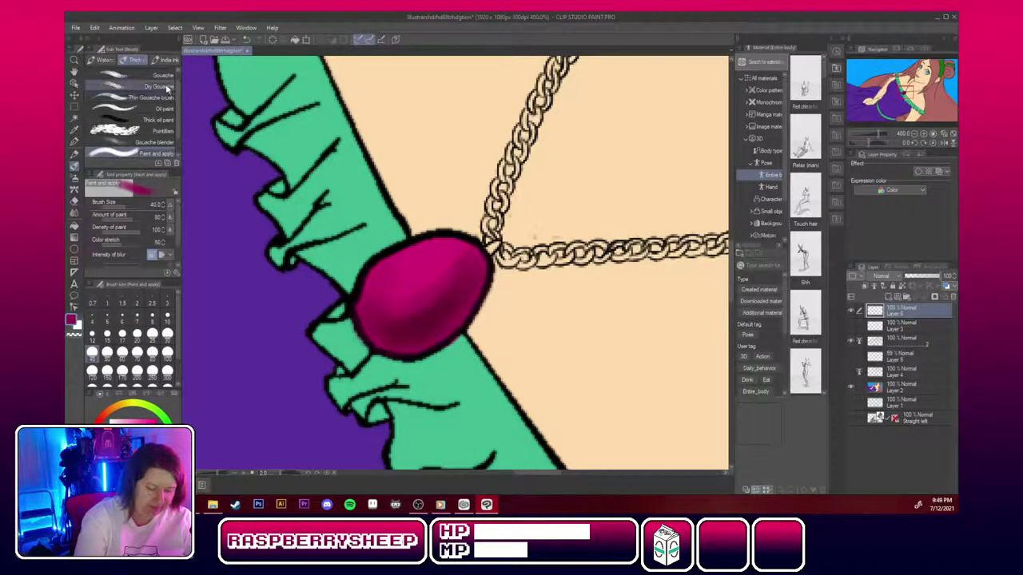
left_click_drag(423, 296, 376, 320)
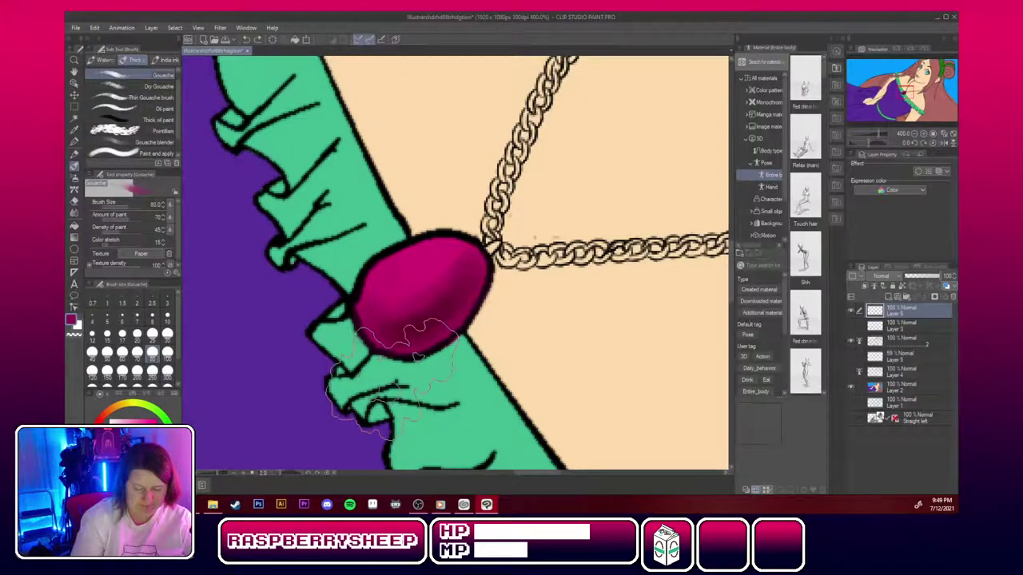
key("[")
key("[")
key("[")
key("[")
key("[")
key("[")
key("[")
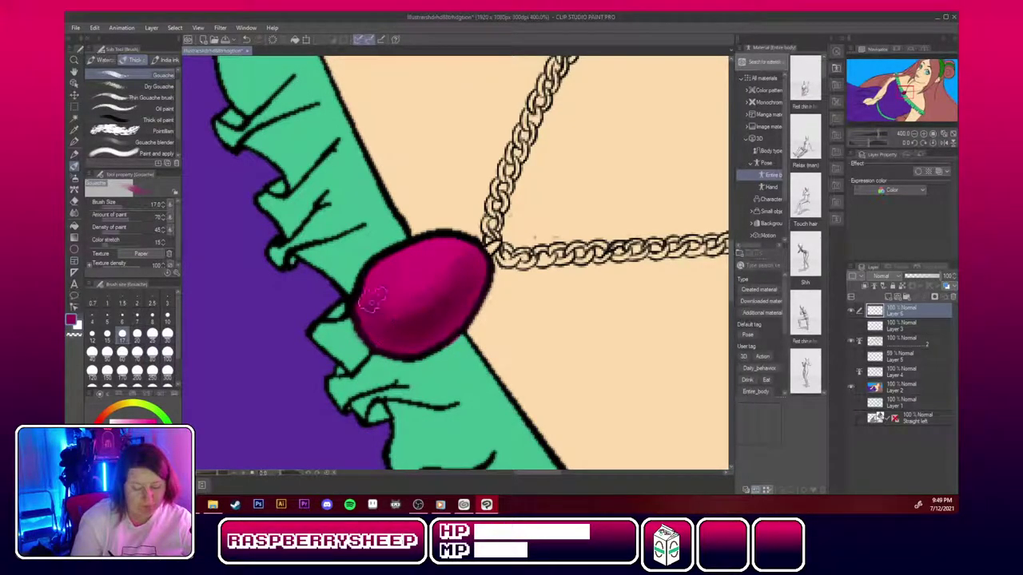
key("bracketleft")
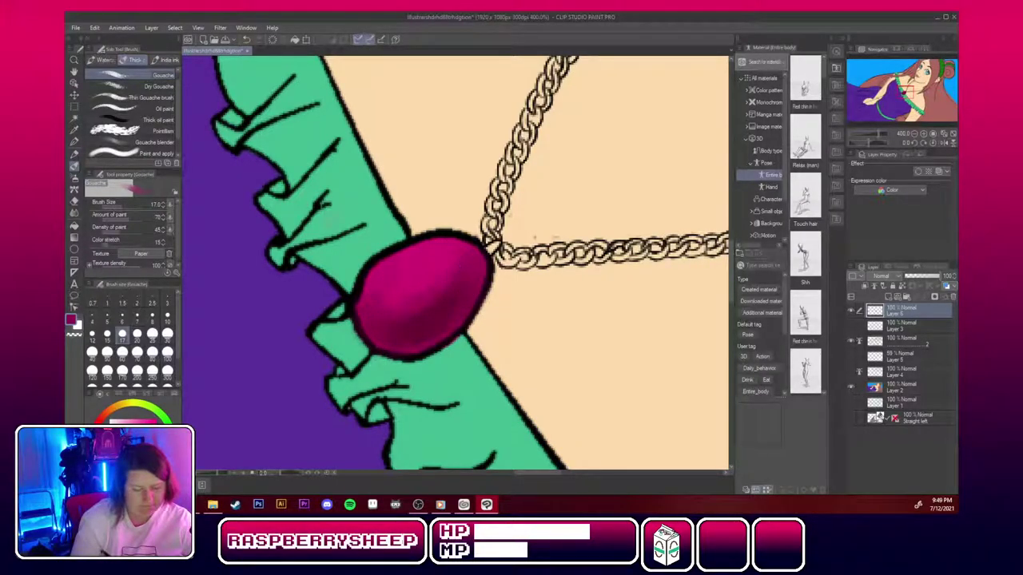
Smooth the brooch's shading with the Paint and apply brush at size 40, and select the Gouache blender.
left_click(169, 152)
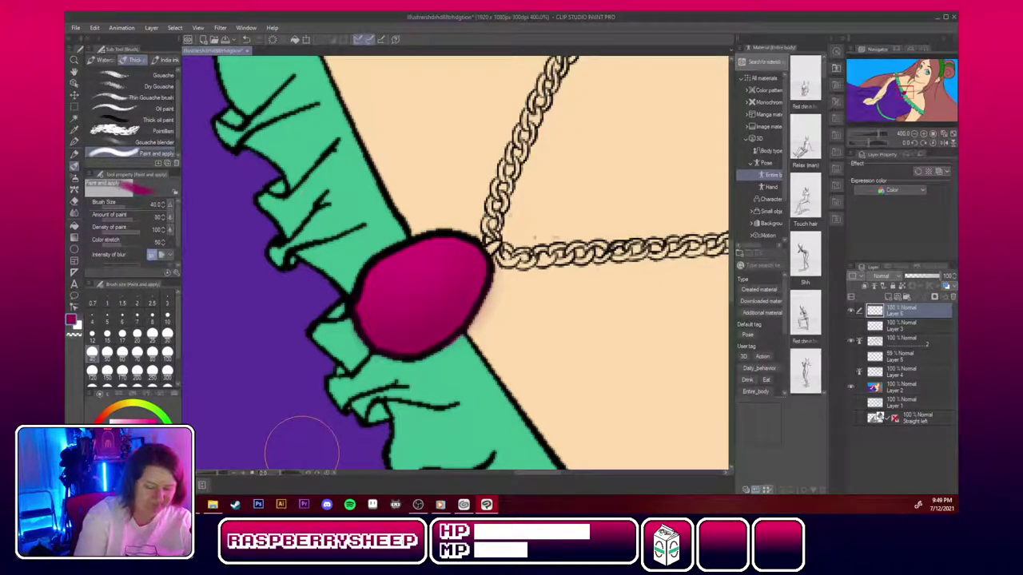
left_click(154, 141)
scroll(176, 137, "down", 1)
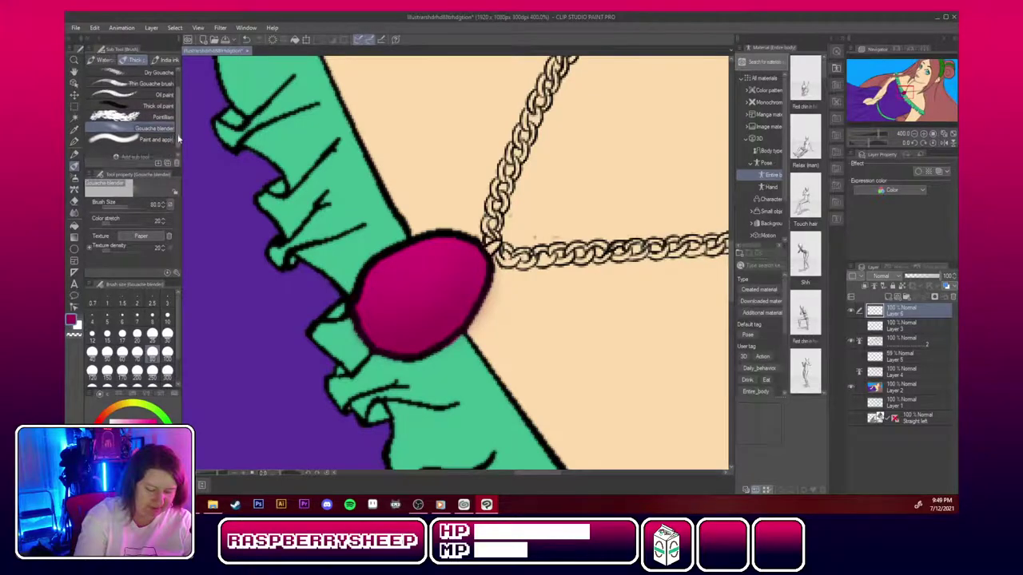
scroll(177, 132, "up", 2)
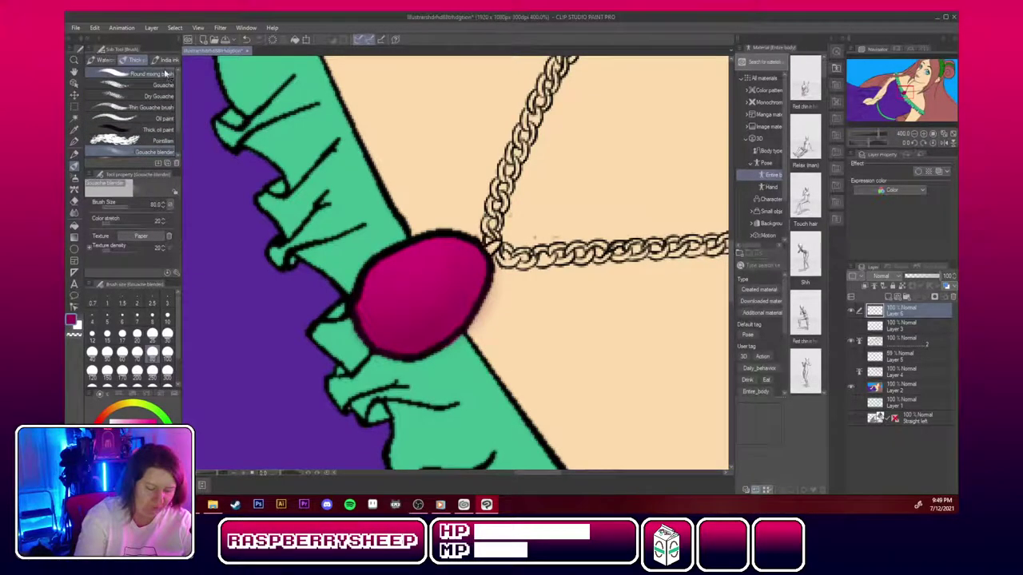
Blend dark and bright magenta on the brooch with the Round mixing brush at size 17, and paint over its lower outline with Gouache.
left_click(140, 73)
mouse_move(443, 291)
left_mouse_down()
mouse_move(432, 312)
mouse_move(464, 264)
mouse_move(400, 296)
mouse_move(400, 318)
mouse_move(460, 326)
left_mouse_up()
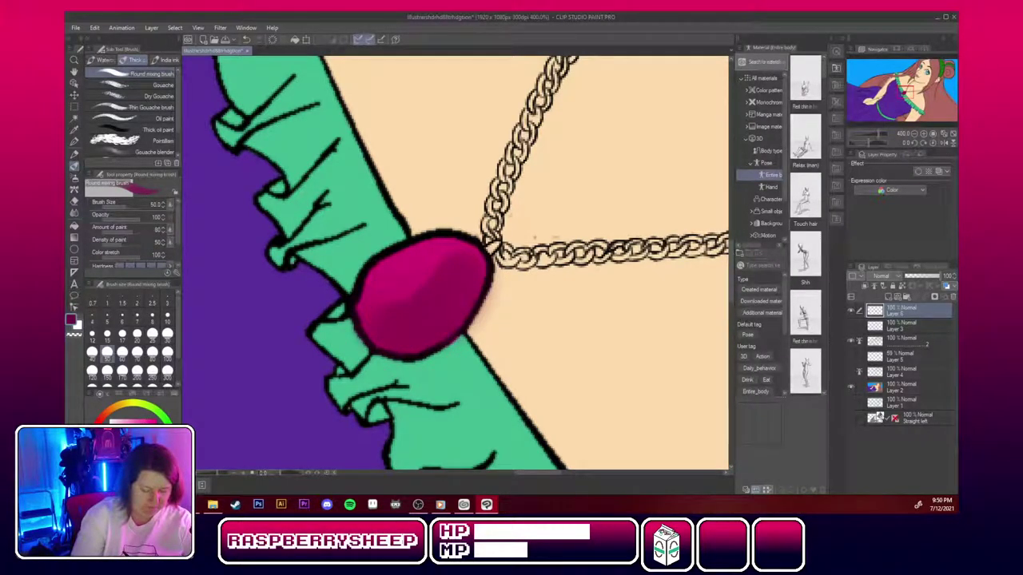
left_click(122, 333)
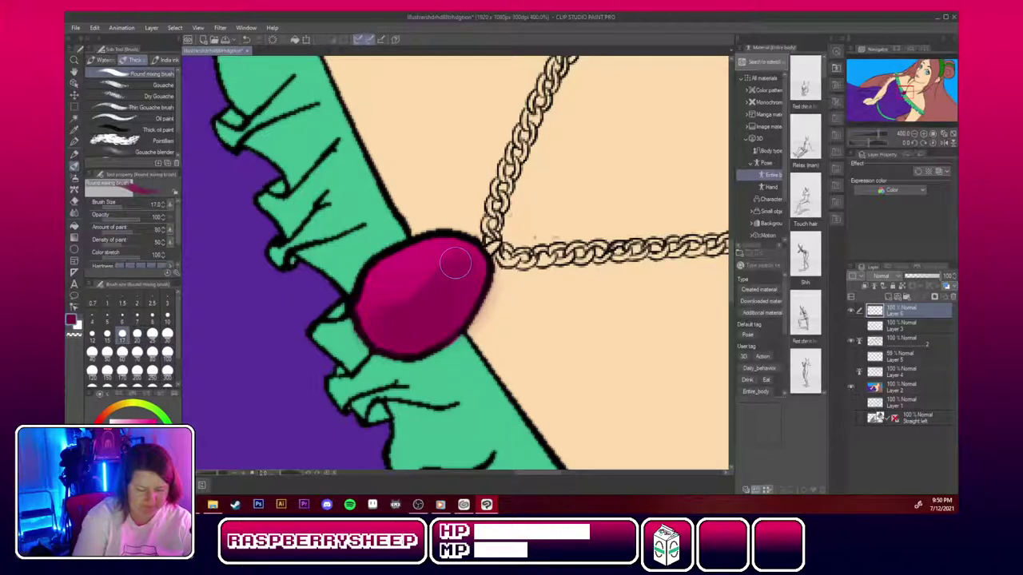
mouse_move(389, 338)
left_mouse_down()
mouse_move(451, 310)
mouse_move(442, 317)
mouse_move(452, 300)
mouse_move(437, 320)
mouse_move(467, 269)
mouse_move(414, 330)
mouse_move(392, 329)
mouse_move(458, 297)
mouse_move(436, 316)
mouse_move(450, 300)
mouse_move(374, 325)
mouse_move(439, 309)
mouse_move(400, 319)
mouse_move(451, 281)
mouse_move(385, 309)
left_mouse_up()
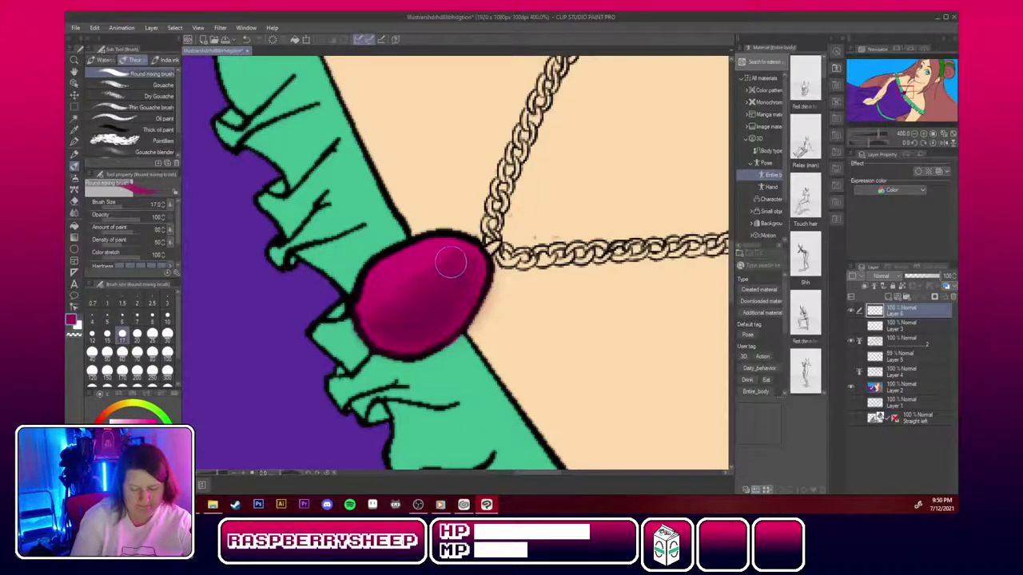
left_click_drag(385, 299, 450, 261)
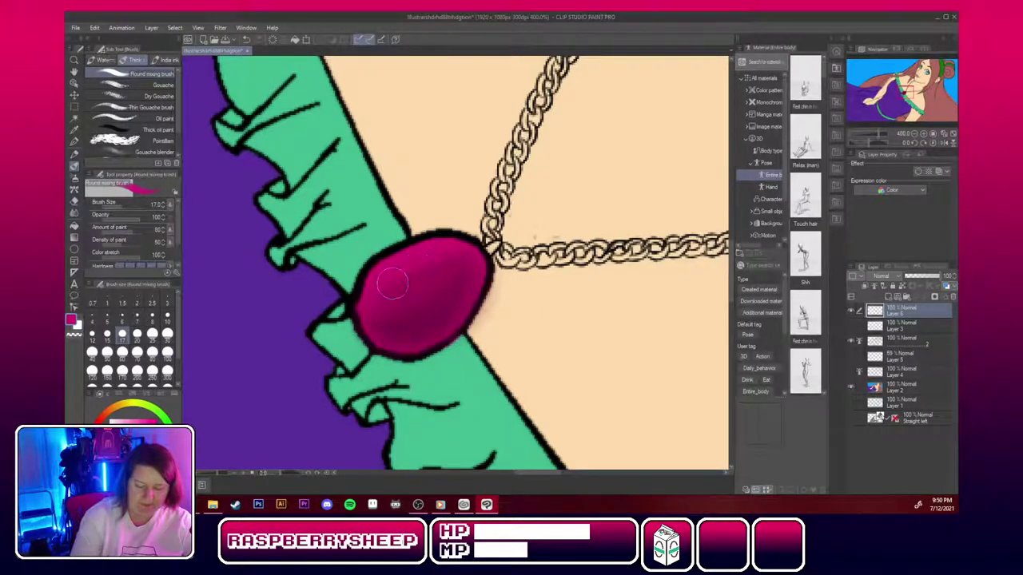
mouse_move(453, 254)
left_mouse_down()
mouse_move(414, 287)
mouse_move(464, 256)
mouse_move(409, 298)
mouse_move(398, 343)
left_mouse_up()
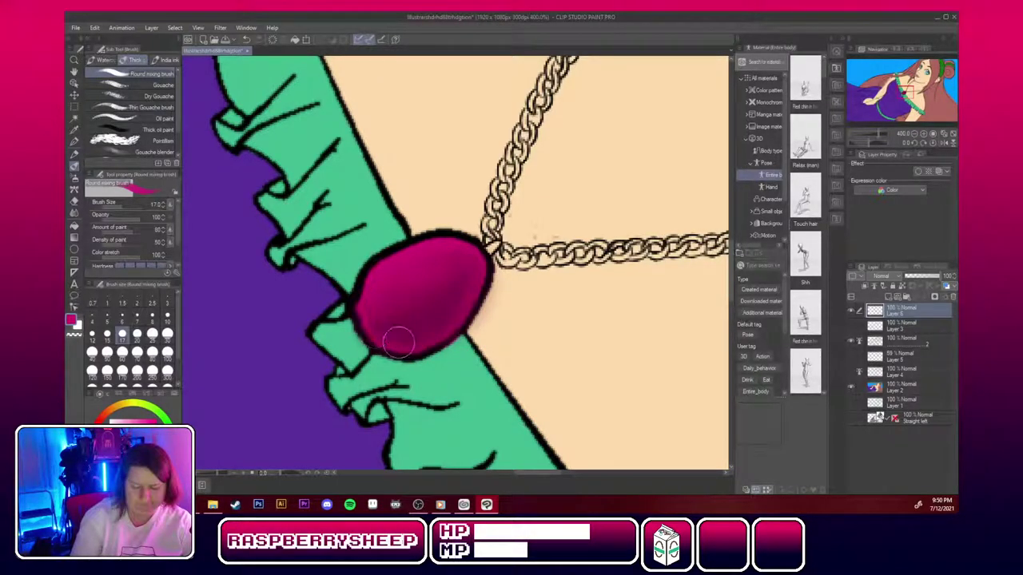
left_click_drag(451, 324, 462, 295)
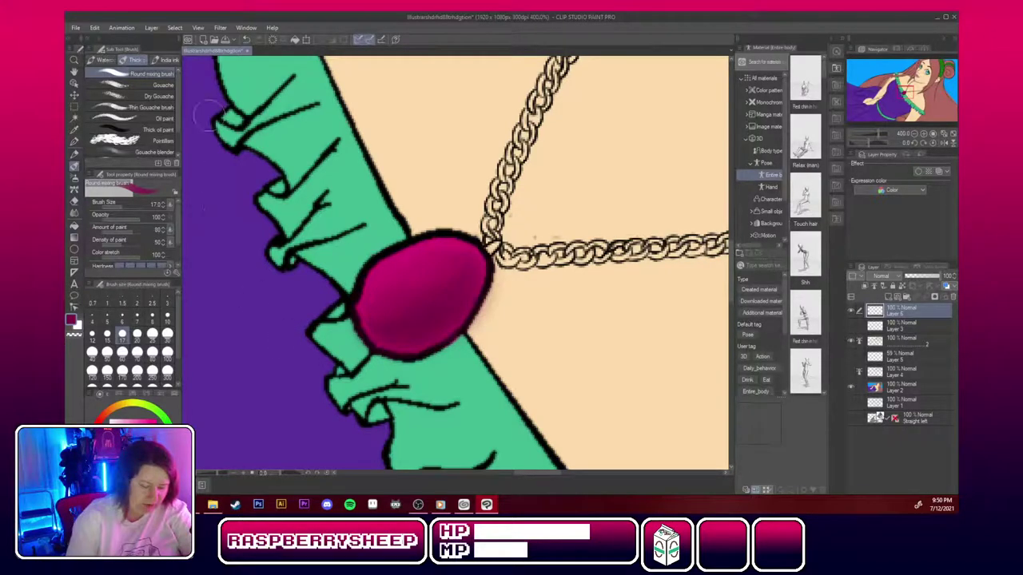
left_click(169, 85)
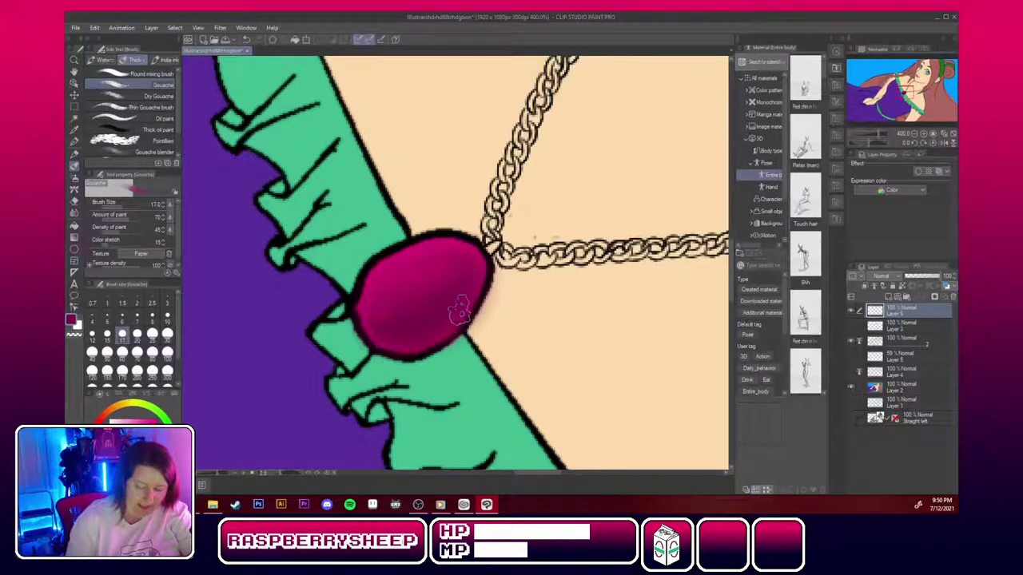
mouse_move(482, 275)
left_mouse_down()
mouse_move(459, 312)
mouse_move(482, 279)
mouse_move(476, 304)
mouse_move(444, 335)
left_mouse_up()
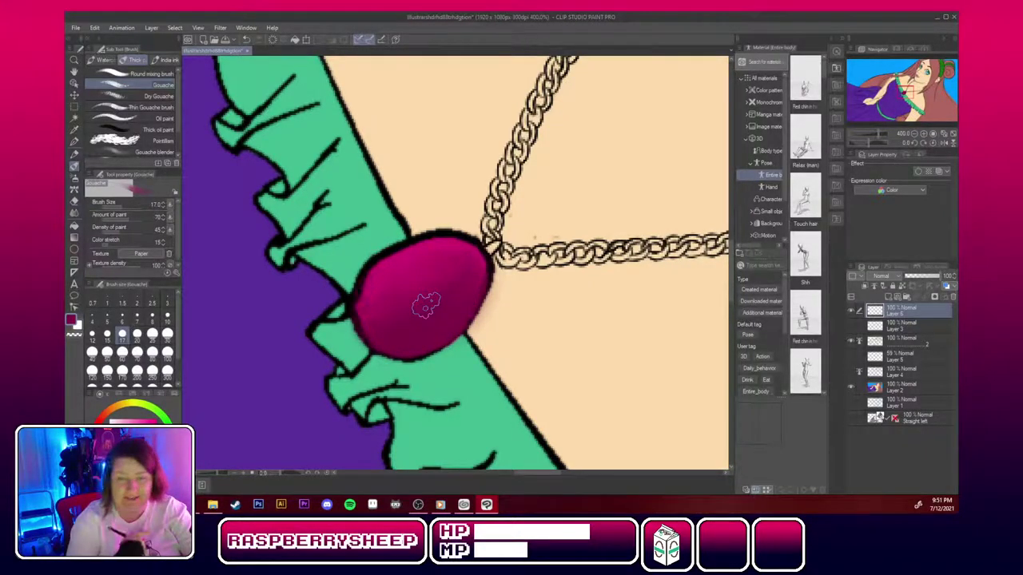
Try the Pointillism brush at size 80 in dark magenta across the brooch and ruffle, and undo the stroke.
left_click(164, 119)
left_click(160, 140)
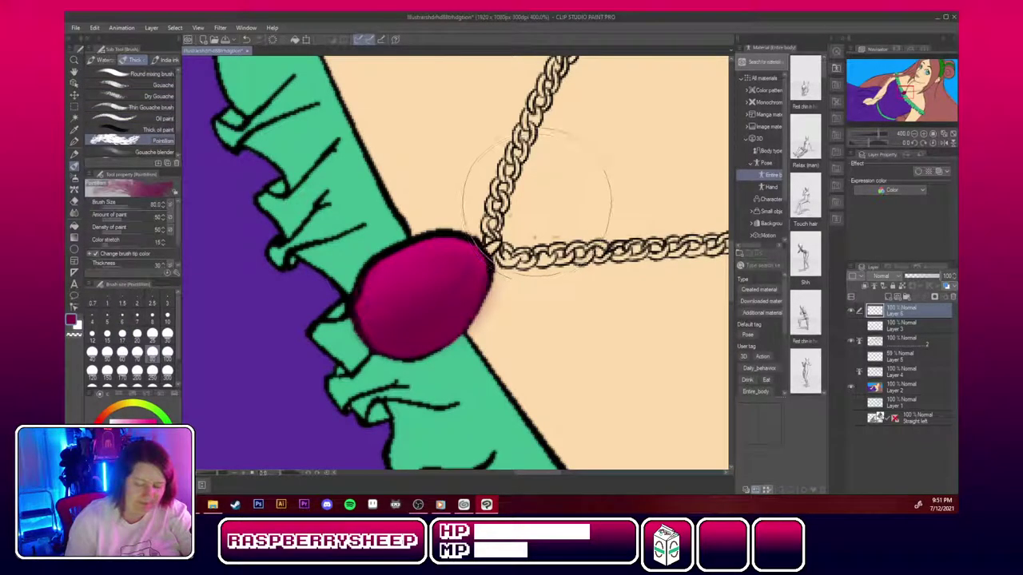
mouse_move(288, 224)
left_mouse_down()
mouse_move(322, 221)
mouse_move(419, 147)
mouse_move(673, 155)
mouse_move(387, 196)
mouse_move(288, 244)
mouse_move(215, 310)
mouse_move(451, 171)
mouse_move(647, 155)
mouse_move(563, 163)
mouse_move(328, 276)
left_mouse_up()
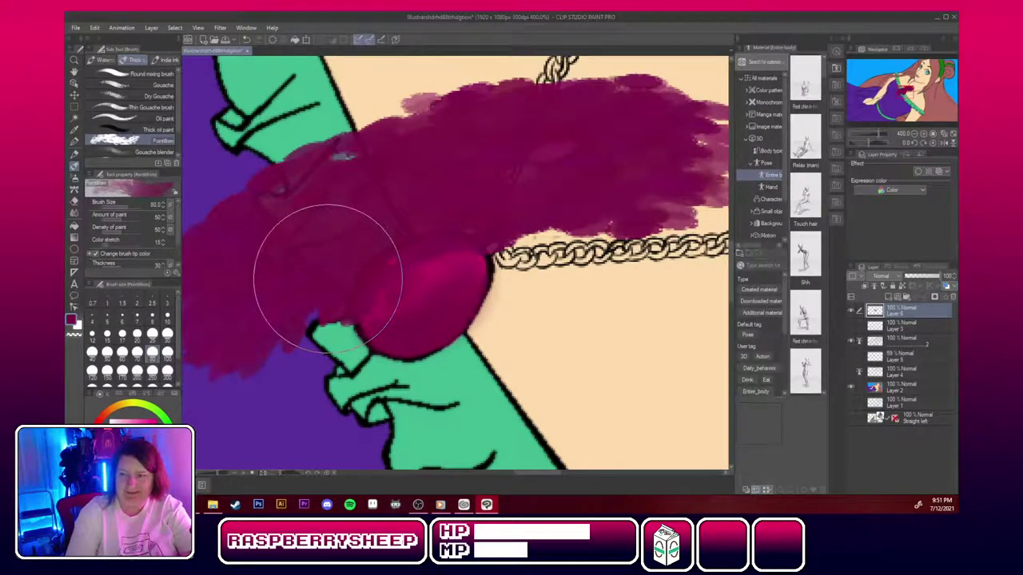
key("ctrl+z")
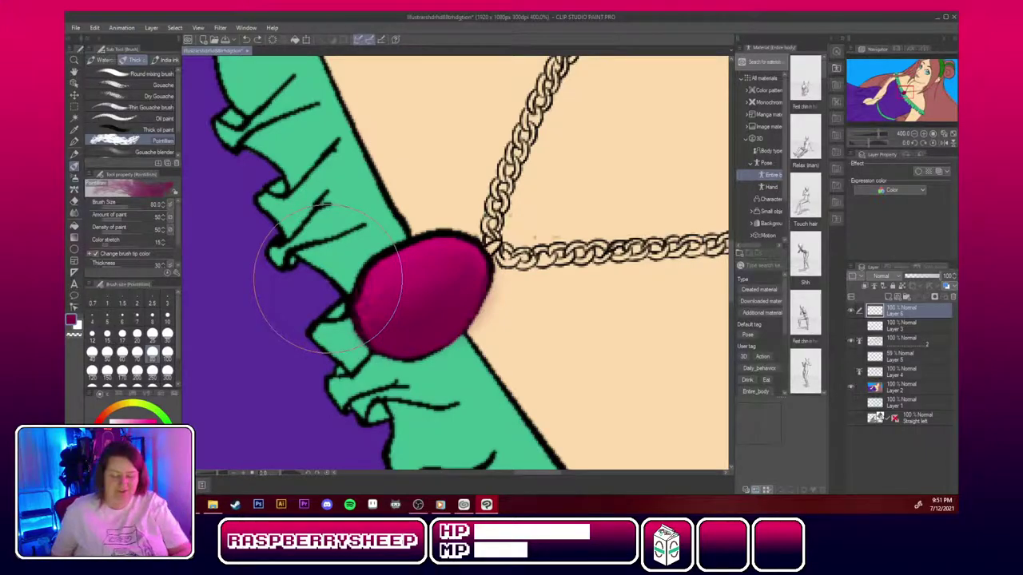
Repaint the brooch's bright upper area and dark lower shadow in magenta with the Oil paint brush at size 20.
left_click(164, 116)
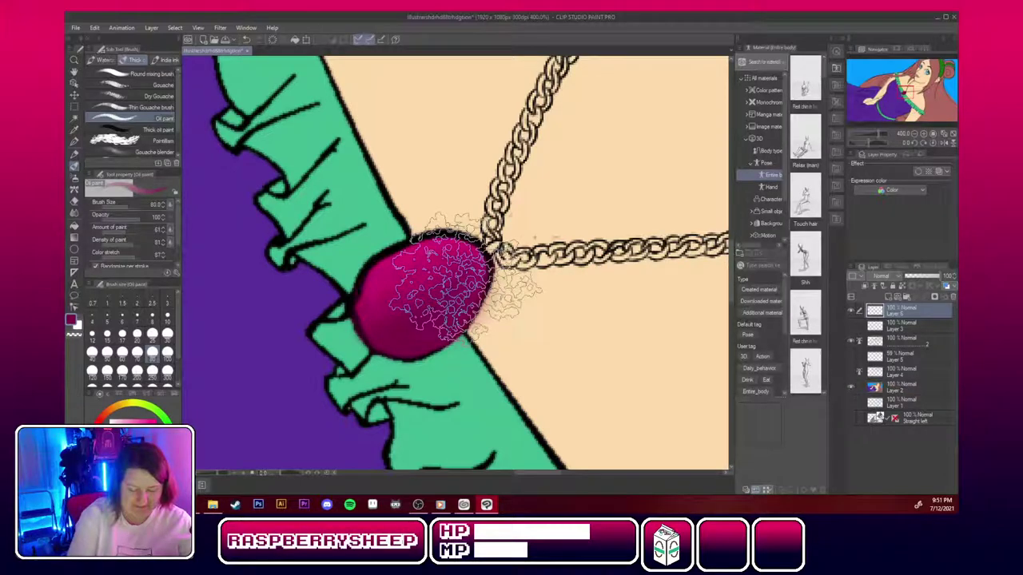
key("bracketleft")
key("bracketleft")
key("bracketleft")
key("bracketleft")
key("bracketleft")
key("bracketleft")
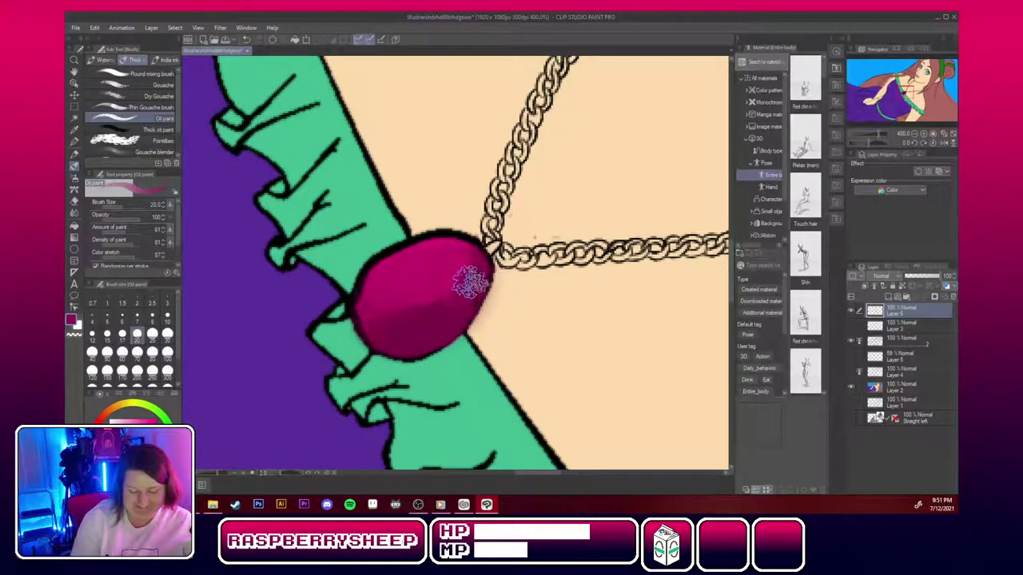
left_click(421, 257)
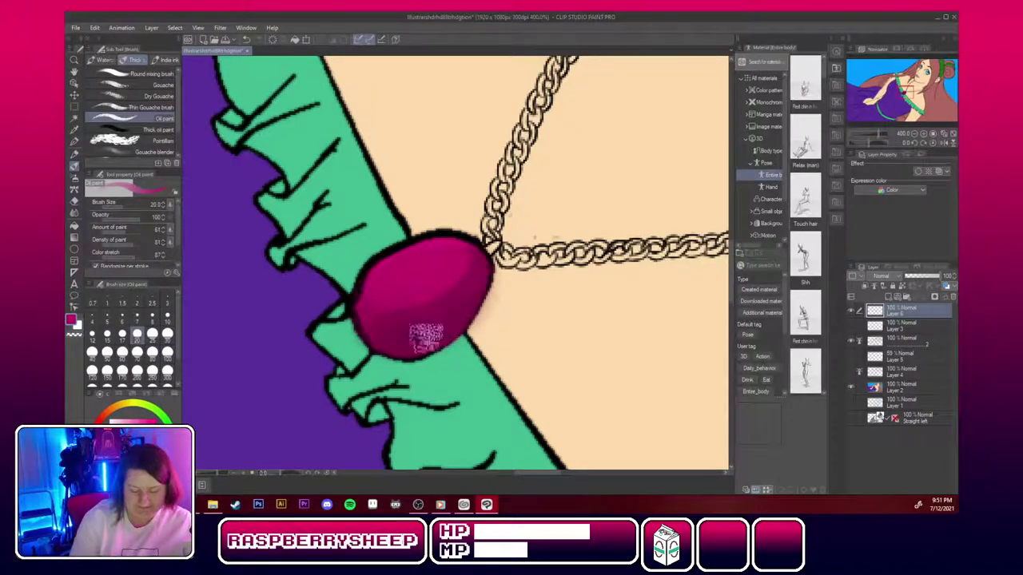
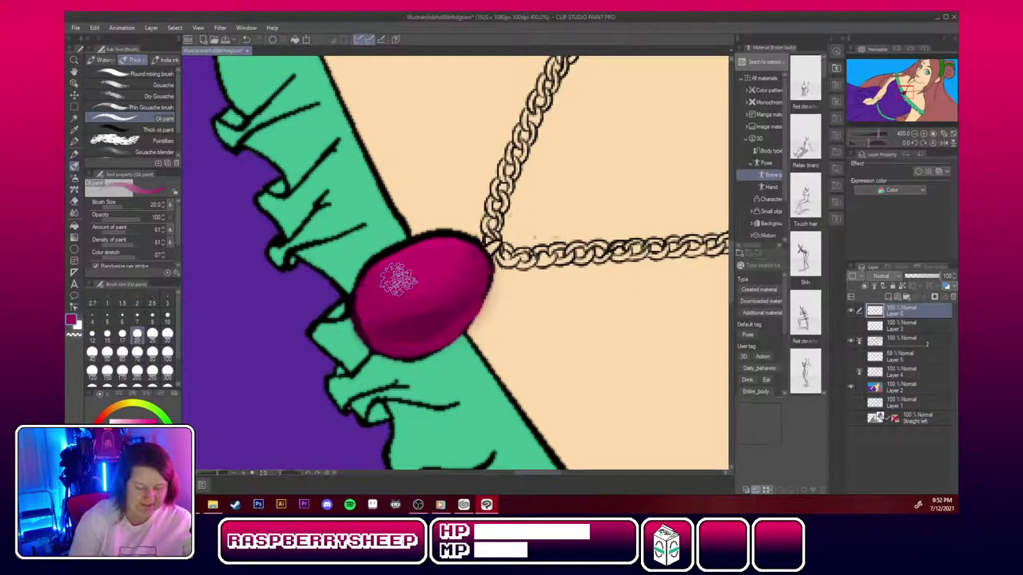
Paint a near-white highlight along the upper edge of the brooch with the Oil paint brush.
key("x")
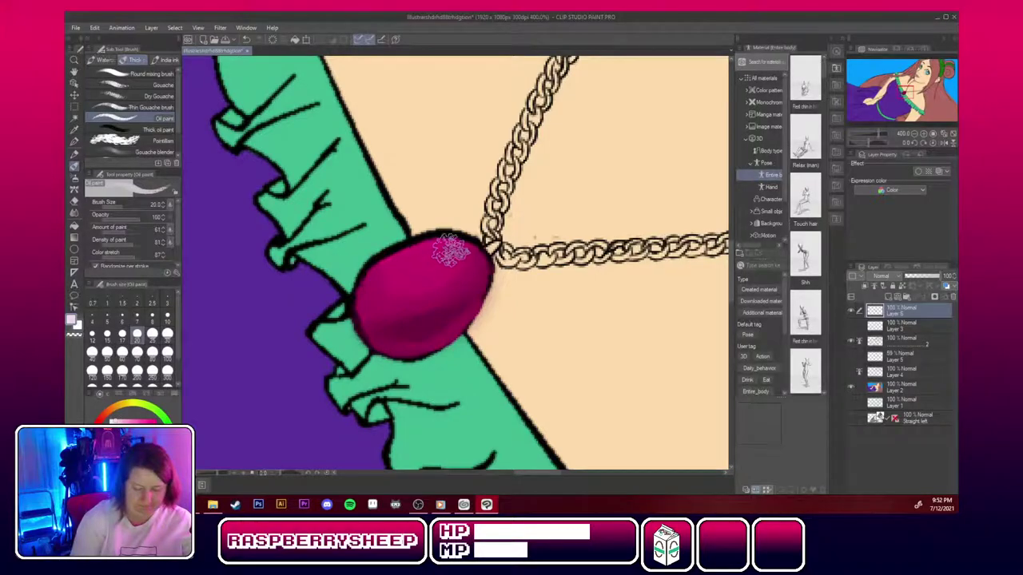
mouse_move(450, 250)
left_mouse_down()
mouse_move(407, 268)
mouse_move(453, 250)
mouse_move(431, 260)
mouse_move(460, 254)
mouse_move(424, 264)
mouse_move(461, 254)
mouse_move(429, 259)
mouse_move(473, 286)
mouse_move(443, 292)
mouse_move(439, 254)
mouse_move(426, 251)
mouse_move(459, 254)
mouse_move(473, 270)
mouse_move(411, 296)
mouse_move(435, 259)
mouse_move(407, 264)
mouse_move(415, 284)
mouse_move(443, 256)
mouse_move(413, 270)
mouse_move(446, 261)
left_mouse_up()
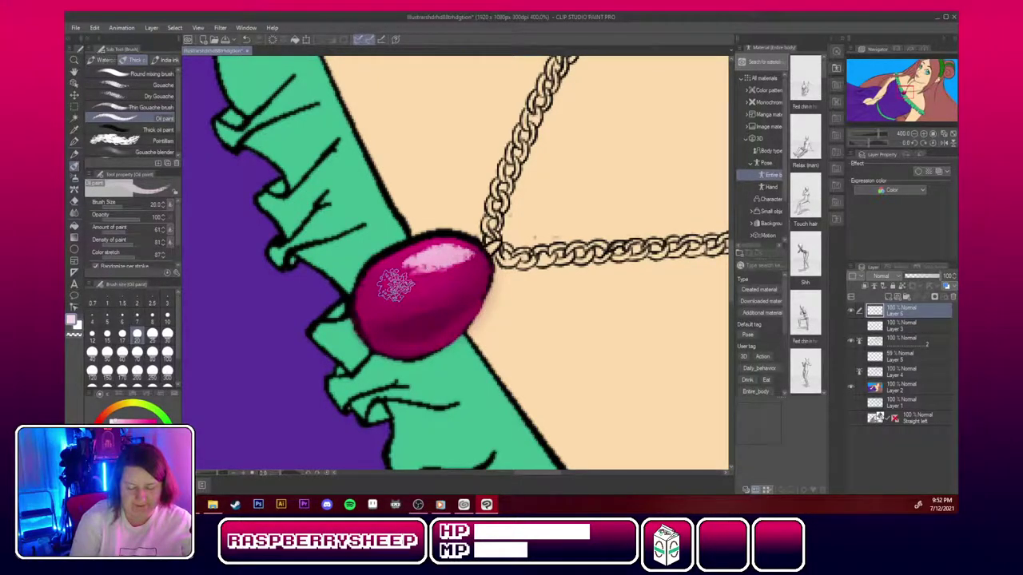
Paint a soft near-white reflection along the brooch's lower edge and paint over the brooch's dark outline in sampled magenta.
mouse_move(403, 343)
left_mouse_down()
mouse_move(443, 337)
mouse_move(415, 347)
mouse_move(462, 321)
left_mouse_up()
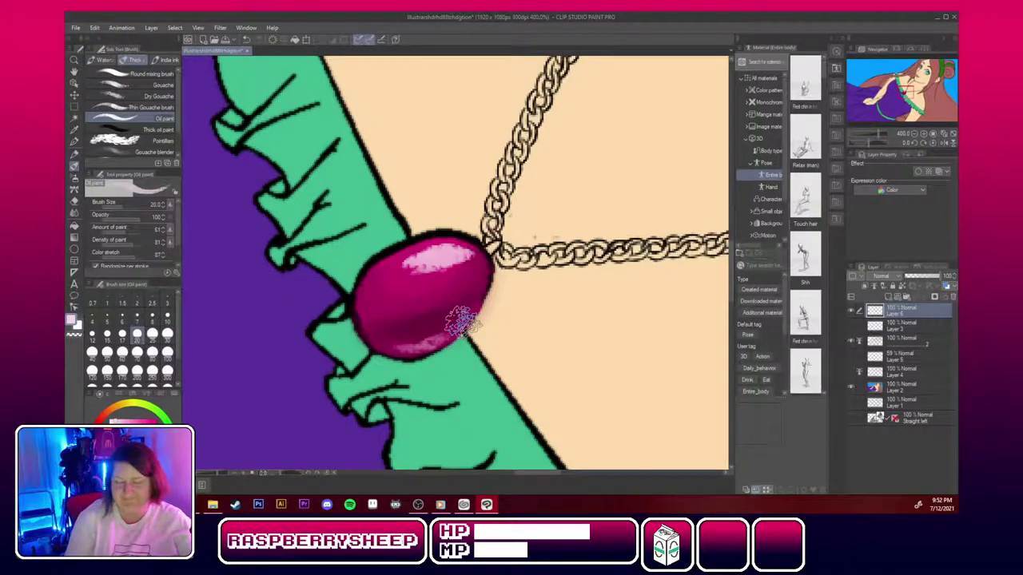
left_click(385, 269, "alt")
mouse_move(386, 262)
left_mouse_down()
mouse_move(424, 242)
mouse_move(370, 277)
mouse_move(392, 257)
mouse_move(374, 281)
mouse_move(412, 249)
mouse_move(384, 266)
mouse_move(456, 236)
mouse_move(482, 255)
mouse_move(478, 292)
mouse_move(482, 263)
mouse_move(470, 302)
mouse_move(482, 273)
mouse_move(415, 347)
left_mouse_up()
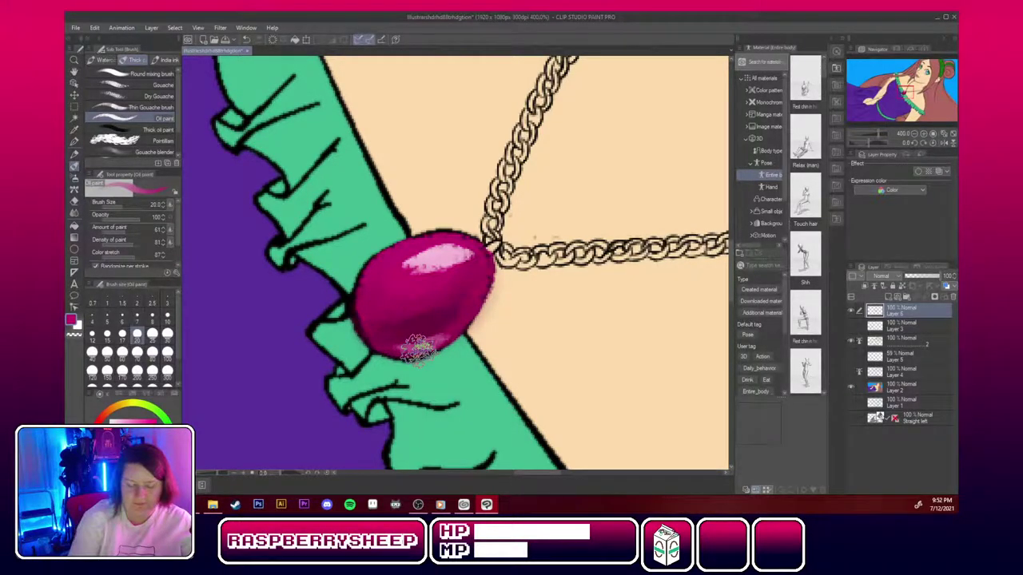
Refine the brooch's upper highlight and upper edge in magenta with the Oil paint brush at size 10.
key("[")
key("[")
key("[")
key("[")
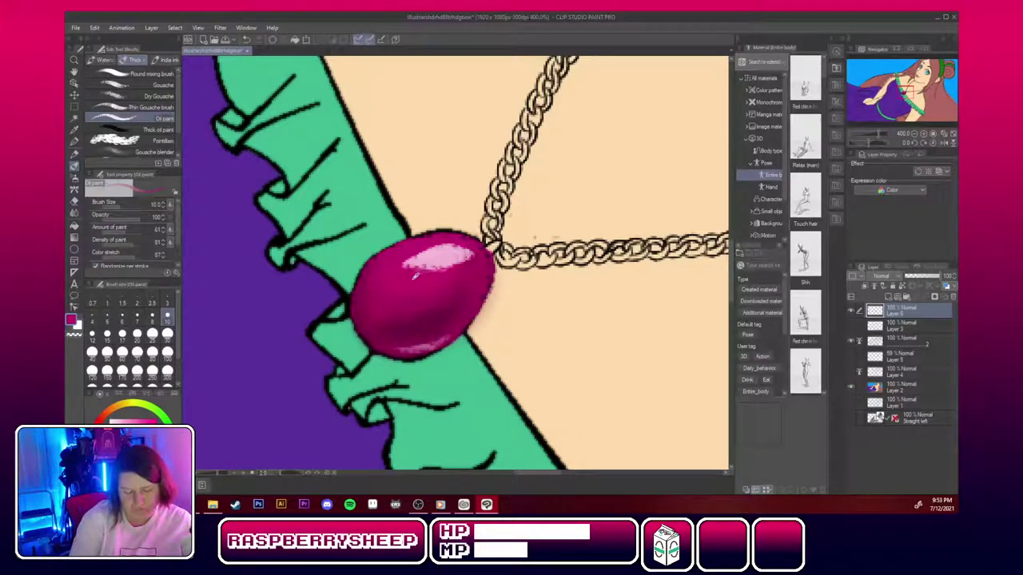
mouse_move(414, 275)
left_mouse_down()
mouse_move(446, 261)
mouse_move(401, 260)
mouse_move(443, 257)
mouse_move(421, 250)
mouse_move(489, 247)
left_mouse_up()
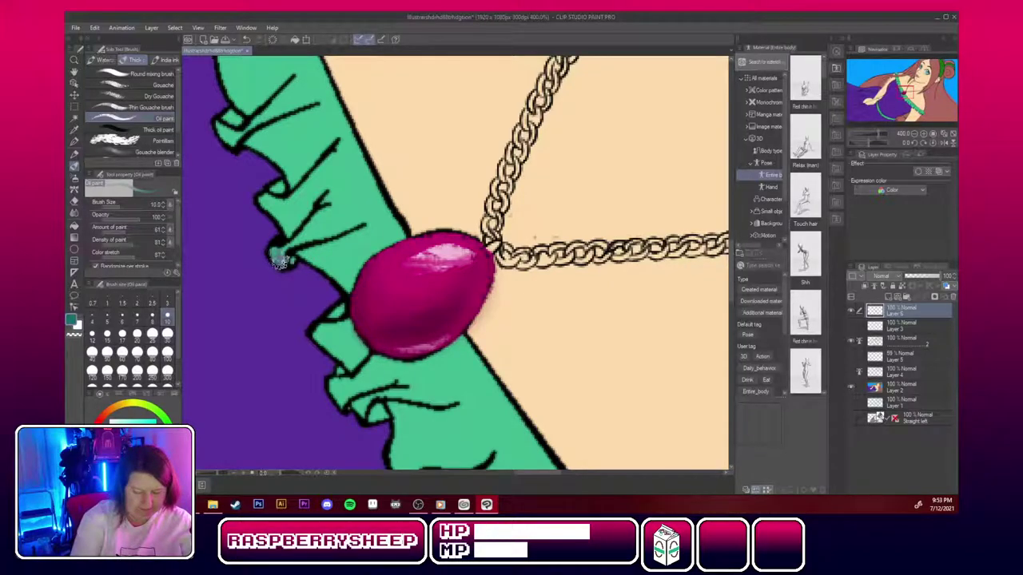
Shade the green ruffle fold beside the brooch in dark teal, and set the Oil paint brush's paper texture to Drawing paper.
mouse_move(278, 261)
left_mouse_down()
mouse_move(322, 211)
mouse_move(294, 239)
mouse_move(353, 224)
mouse_move(297, 237)
mouse_move(343, 216)
mouse_move(303, 233)
mouse_move(337, 203)
left_mouse_up()
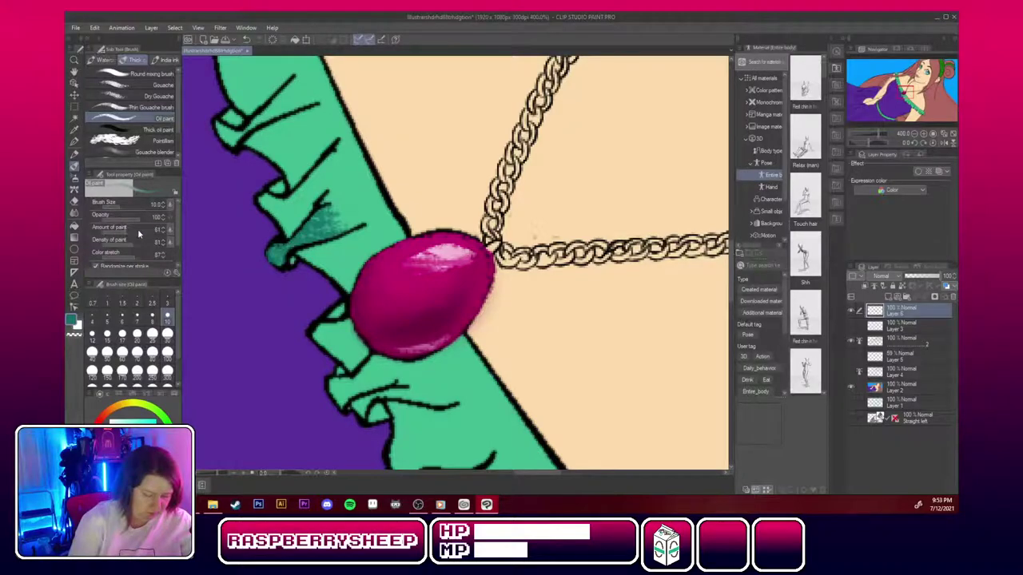
scroll(177, 248, "down", 2)
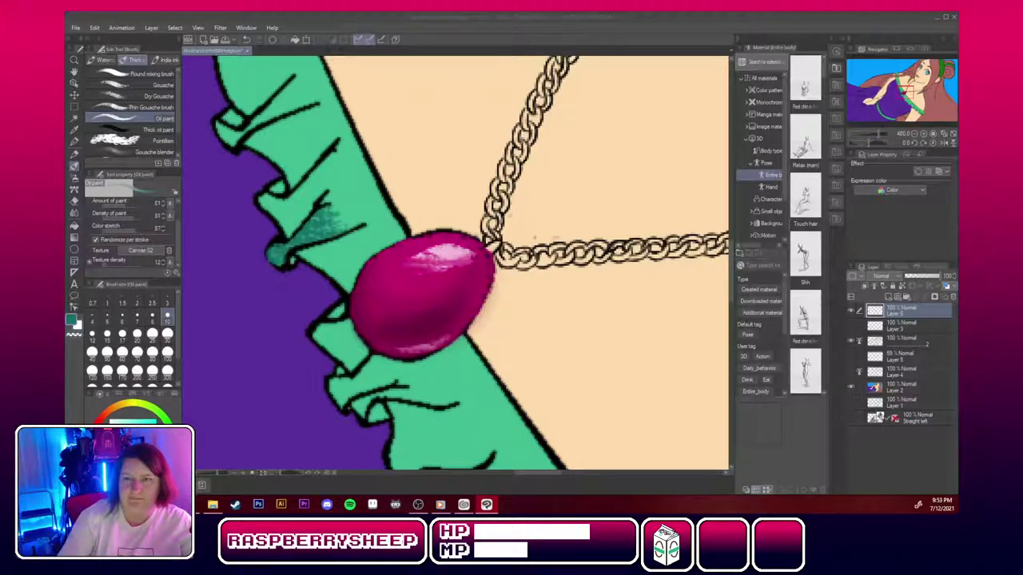
left_click(141, 251)
left_click_drag(728, 169, 452, 154)
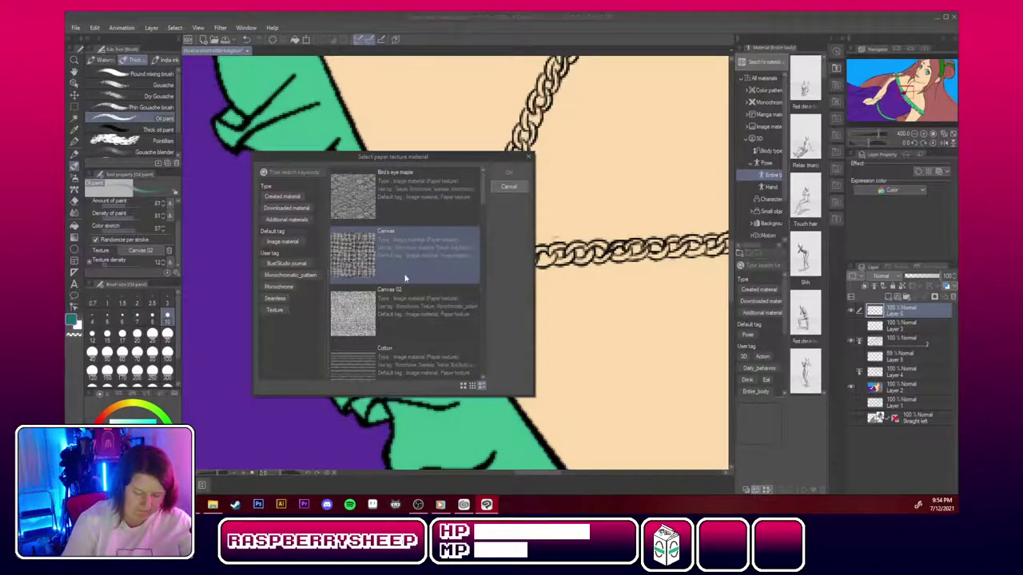
scroll(395, 343, "down", 1)
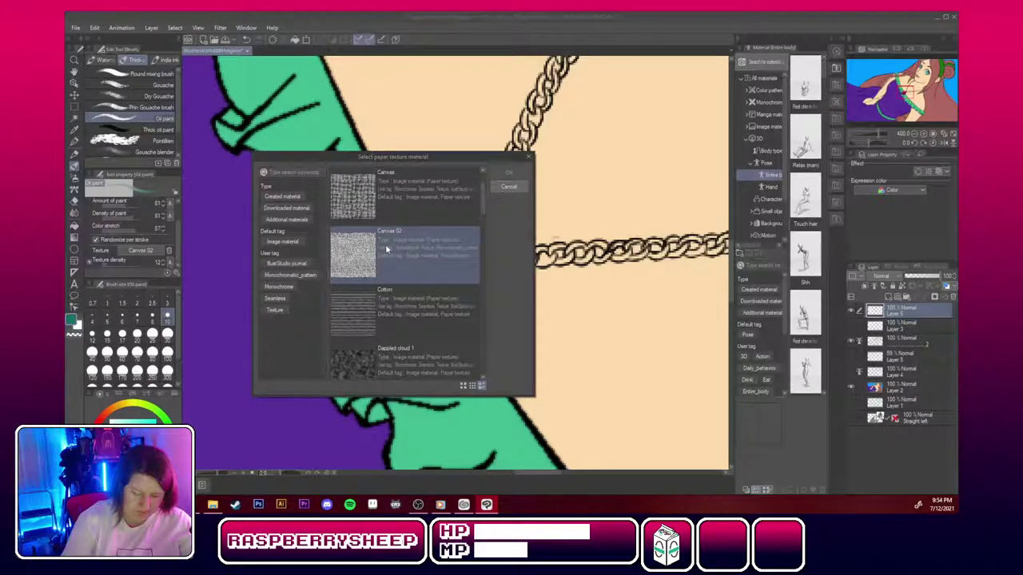
scroll(369, 263, "down", 2)
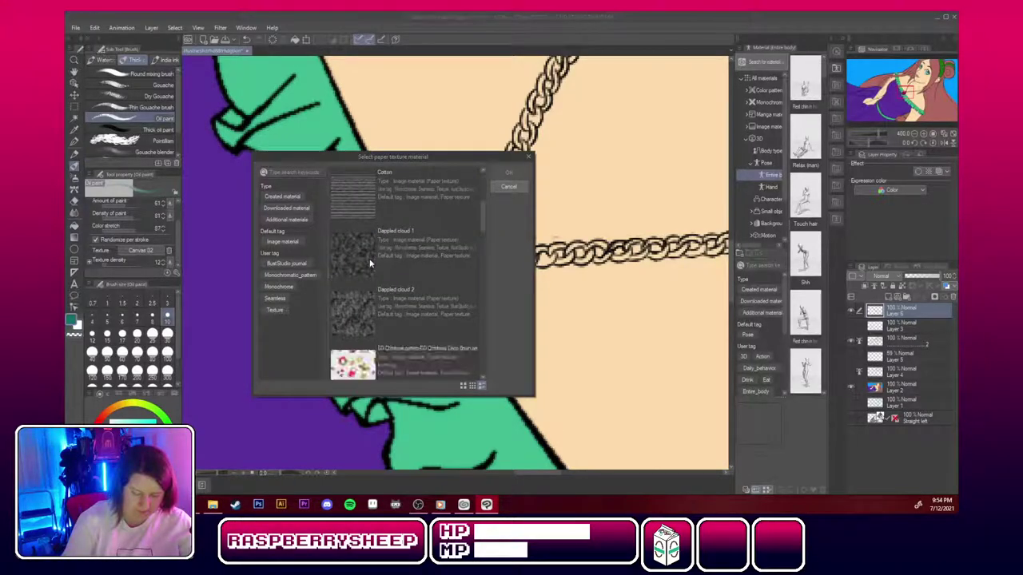
scroll(369, 262, "down", 3)
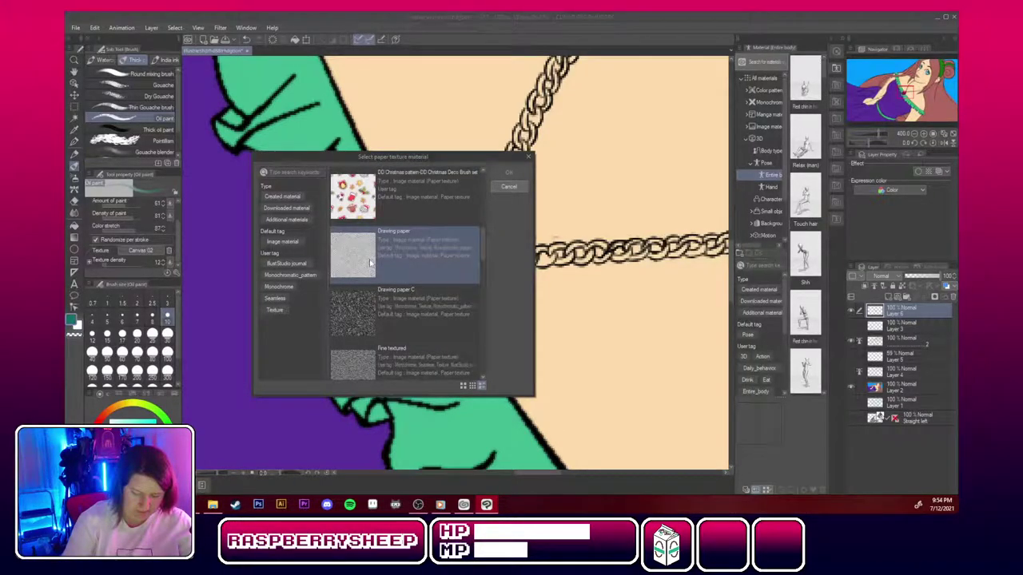
left_click(371, 262)
left_click(510, 171)
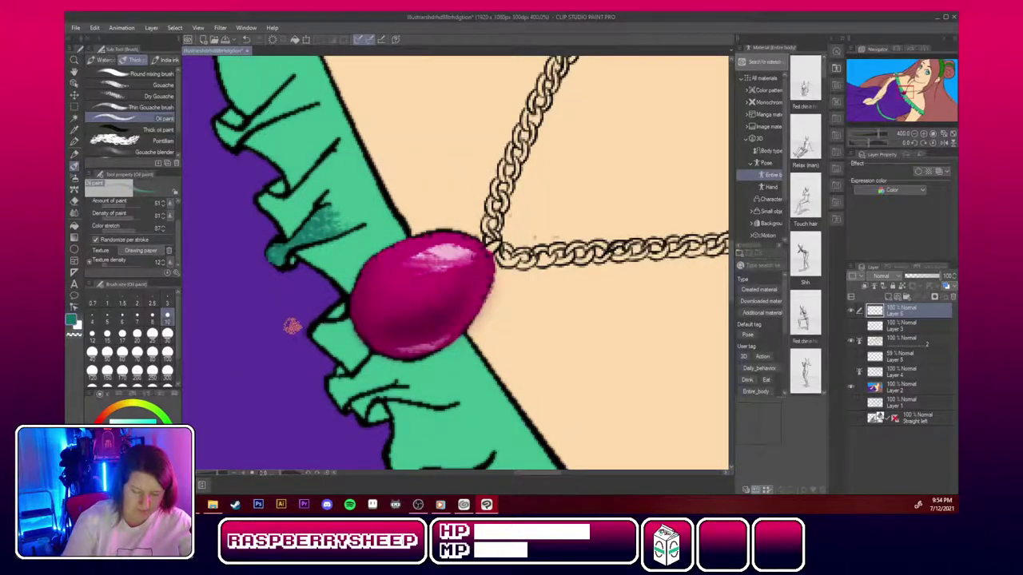
Shade the ruffle folds above and beside the brooch in dark teal, covering their black fold lines.
mouse_move(312, 228)
left_mouse_down()
mouse_move(350, 210)
mouse_move(319, 232)
mouse_move(360, 221)
mouse_move(312, 236)
mouse_move(341, 227)
mouse_move(314, 214)
mouse_move(274, 256)
mouse_move(300, 251)
left_mouse_up()
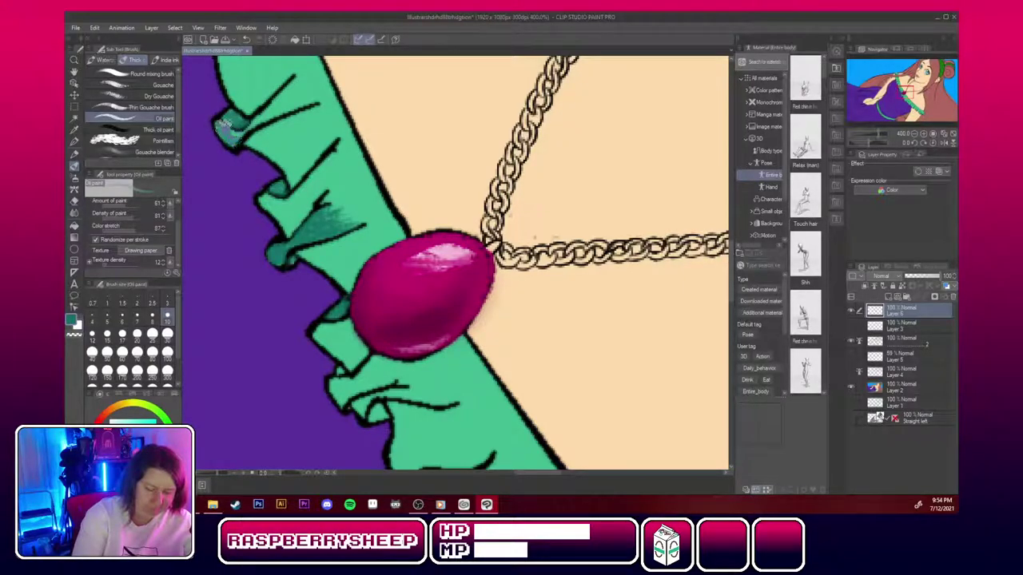
mouse_move(225, 125)
left_mouse_down()
mouse_move(307, 66)
mouse_move(262, 122)
mouse_move(305, 82)
mouse_move(271, 116)
mouse_move(306, 99)
mouse_move(259, 124)
mouse_move(326, 102)
mouse_move(271, 120)
mouse_move(311, 90)
left_mouse_up()
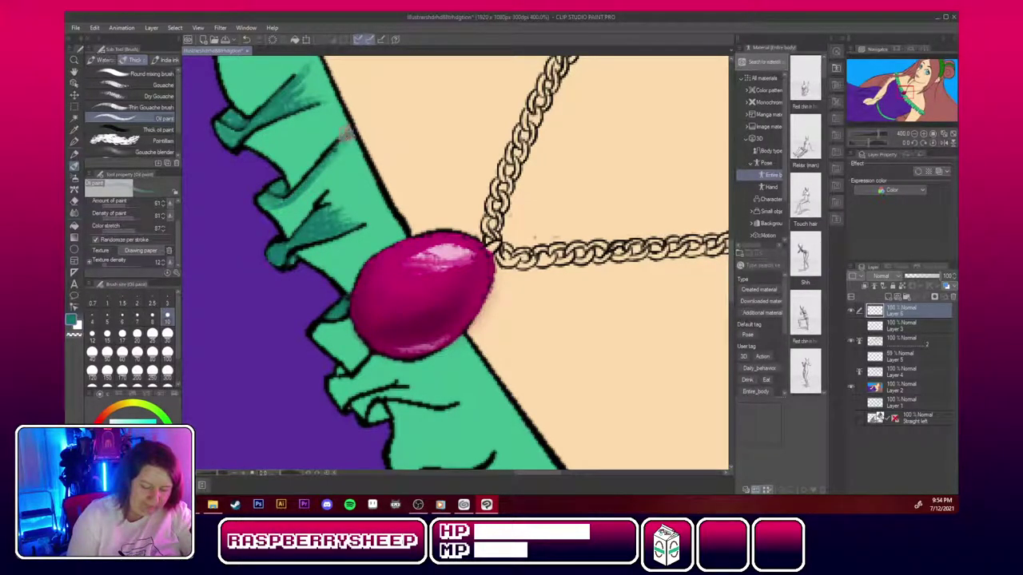
mouse_move(307, 184)
left_mouse_down()
mouse_move(342, 152)
mouse_move(294, 210)
mouse_move(274, 209)
mouse_move(302, 190)
mouse_move(269, 203)
mouse_move(304, 199)
mouse_move(284, 216)
mouse_move(308, 182)
mouse_move(283, 212)
mouse_move(265, 204)
mouse_move(294, 223)
left_mouse_up()
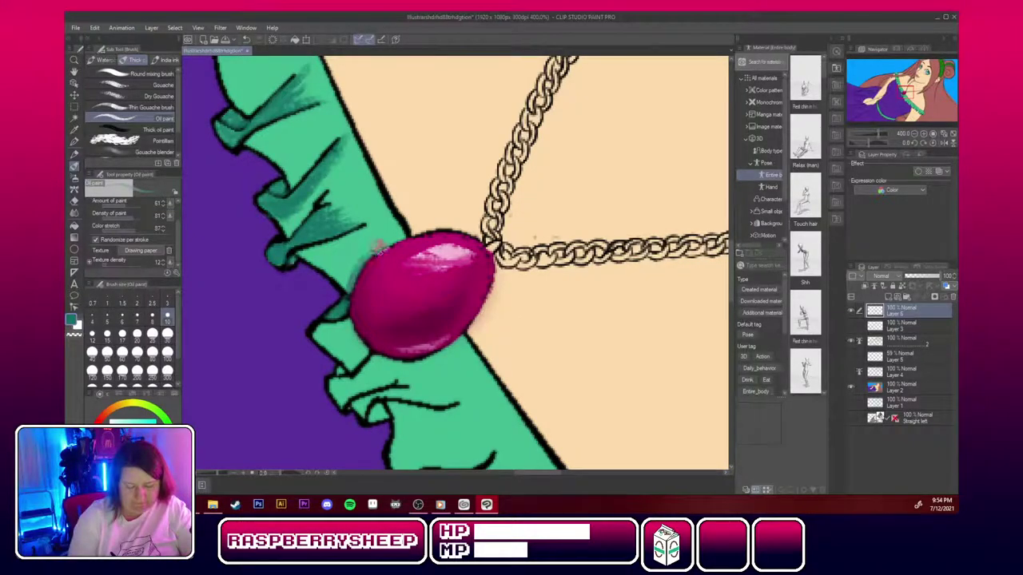
left_click_drag(345, 288, 356, 272)
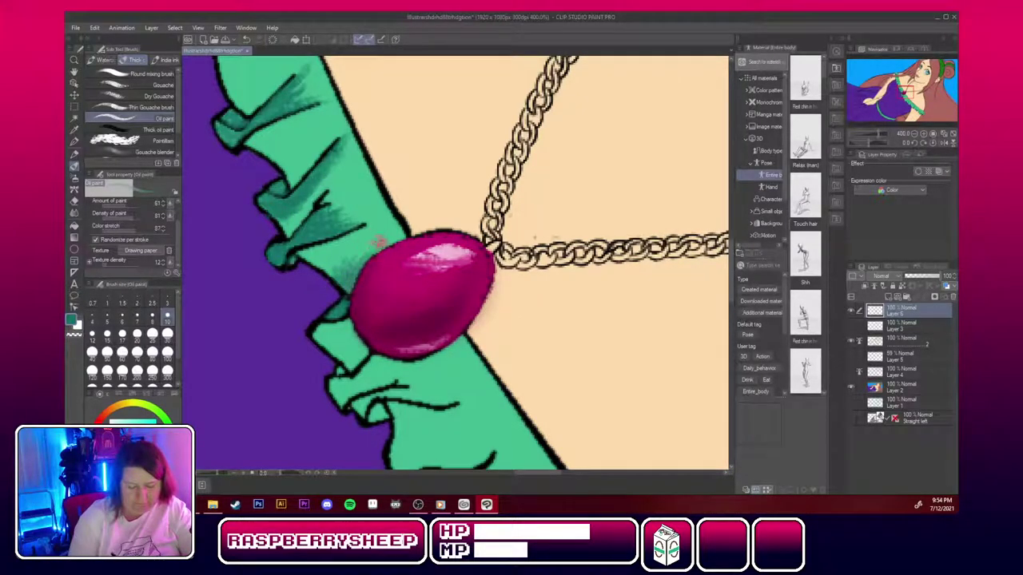
mouse_move(347, 321)
left_mouse_down()
mouse_move(362, 346)
mouse_move(314, 331)
mouse_move(345, 319)
mouse_move(355, 337)
mouse_move(394, 347)
mouse_move(341, 383)
left_mouse_up()
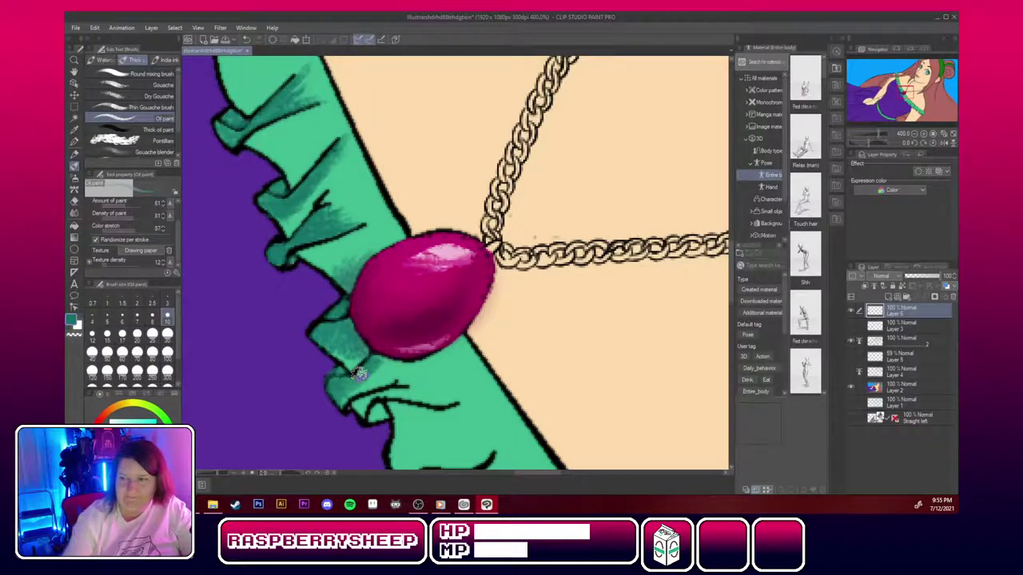
Shade the ruffle folds just below the brooch in dark teal, using brush size 25 for the broad shadows.
scroll(464, 264, "down", 4)
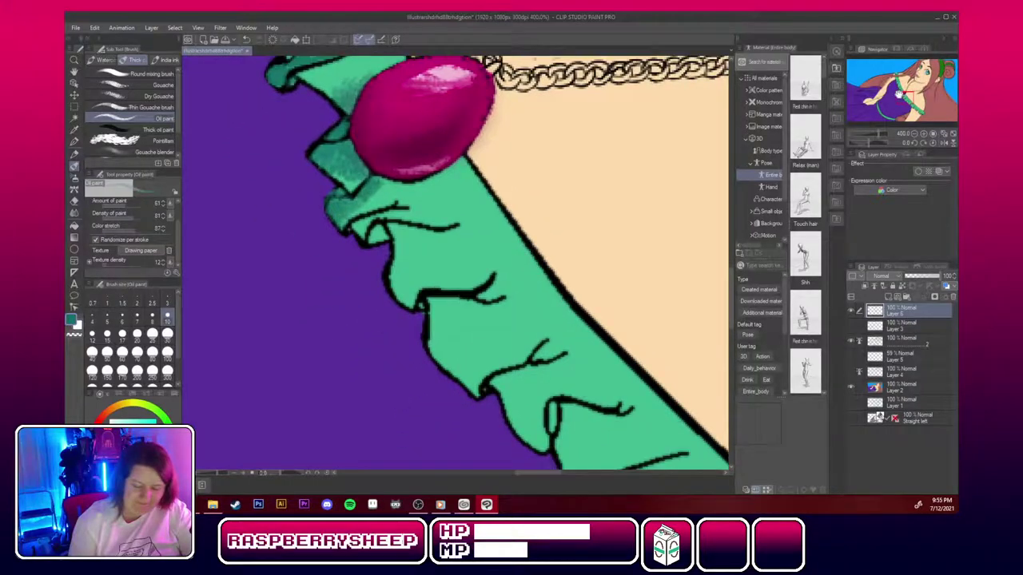
mouse_move(395, 177)
left_mouse_down()
mouse_move(425, 187)
mouse_move(387, 183)
mouse_move(452, 172)
mouse_move(446, 179)
mouse_move(452, 167)
mouse_move(375, 185)
mouse_move(456, 169)
mouse_move(423, 185)
mouse_move(452, 180)
mouse_move(435, 192)
mouse_move(369, 189)
mouse_move(398, 192)
mouse_move(350, 202)
mouse_move(368, 192)
mouse_move(391, 254)
mouse_move(410, 261)
mouse_move(400, 273)
mouse_move(410, 258)
mouse_move(421, 267)
mouse_move(378, 259)
mouse_move(444, 234)
mouse_move(394, 239)
mouse_move(459, 231)
left_mouse_up()
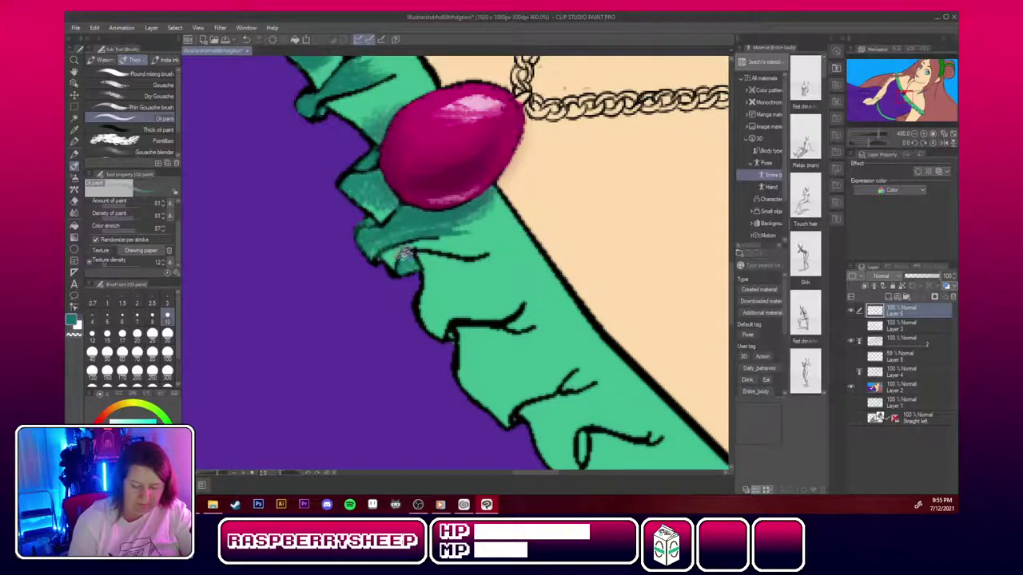
mouse_move(404, 252)
left_mouse_down()
mouse_move(392, 259)
mouse_move(503, 247)
left_mouse_up()
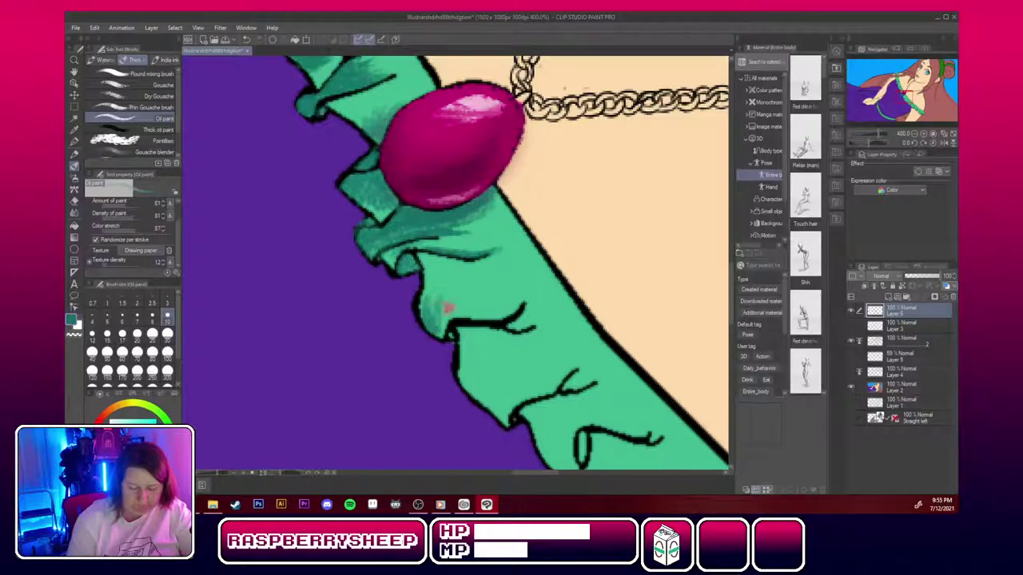
mouse_move(449, 310)
left_mouse_down()
mouse_move(488, 317)
mouse_move(449, 321)
mouse_move(514, 313)
mouse_move(494, 318)
mouse_move(445, 313)
mouse_move(518, 299)
mouse_move(442, 313)
mouse_move(516, 301)
mouse_move(439, 311)
mouse_move(500, 301)
mouse_move(427, 302)
mouse_move(463, 303)
mouse_move(419, 308)
left_mouse_up()
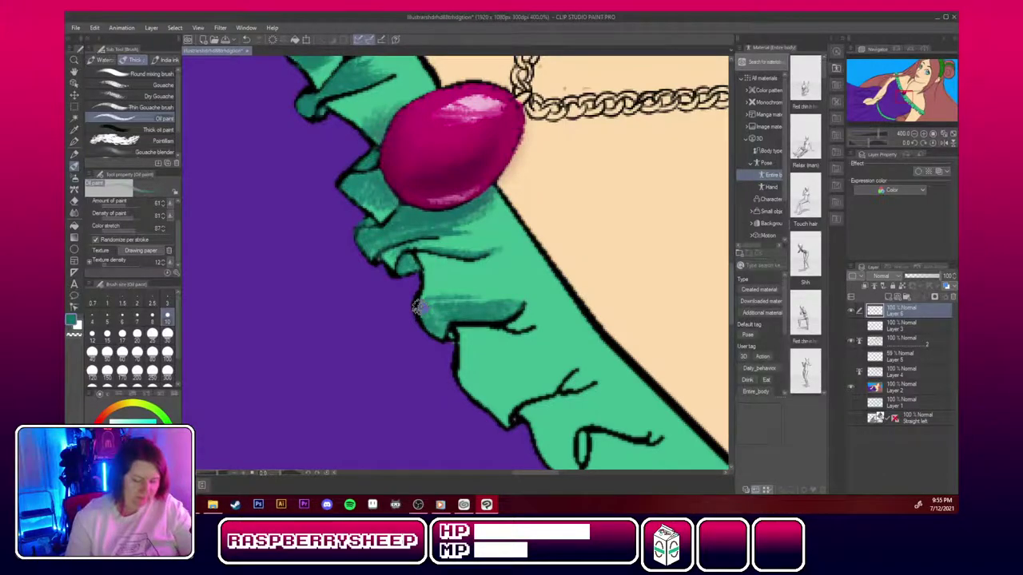
mouse_move(426, 318)
left_mouse_down()
mouse_move(436, 280)
mouse_move(445, 300)
mouse_move(462, 279)
mouse_move(482, 323)
mouse_move(538, 306)
mouse_move(525, 339)
mouse_move(509, 327)
mouse_move(551, 310)
mouse_move(505, 323)
mouse_move(537, 303)
mouse_move(515, 317)
mouse_move(537, 340)
mouse_move(477, 341)
mouse_move(457, 328)
mouse_move(513, 335)
mouse_move(453, 335)
mouse_move(492, 363)
mouse_move(467, 356)
mouse_move(465, 373)
mouse_move(487, 359)
mouse_move(510, 372)
mouse_move(548, 347)
mouse_move(462, 363)
mouse_move(458, 256)
mouse_move(498, 347)
mouse_move(471, 355)
mouse_move(539, 355)
mouse_move(490, 342)
mouse_move(527, 351)
mouse_move(500, 355)
mouse_move(479, 379)
mouse_move(515, 355)
mouse_move(467, 347)
mouse_move(515, 335)
mouse_move(499, 357)
mouse_move(484, 325)
mouse_move(528, 351)
mouse_move(511, 351)
mouse_move(509, 374)
mouse_move(531, 368)
mouse_move(459, 316)
mouse_move(480, 283)
mouse_move(440, 319)
mouse_move(519, 296)
mouse_move(452, 328)
mouse_move(424, 302)
mouse_move(462, 324)
left_mouse_up()
left_click(152, 333)
left_click(482, 345, "alt")
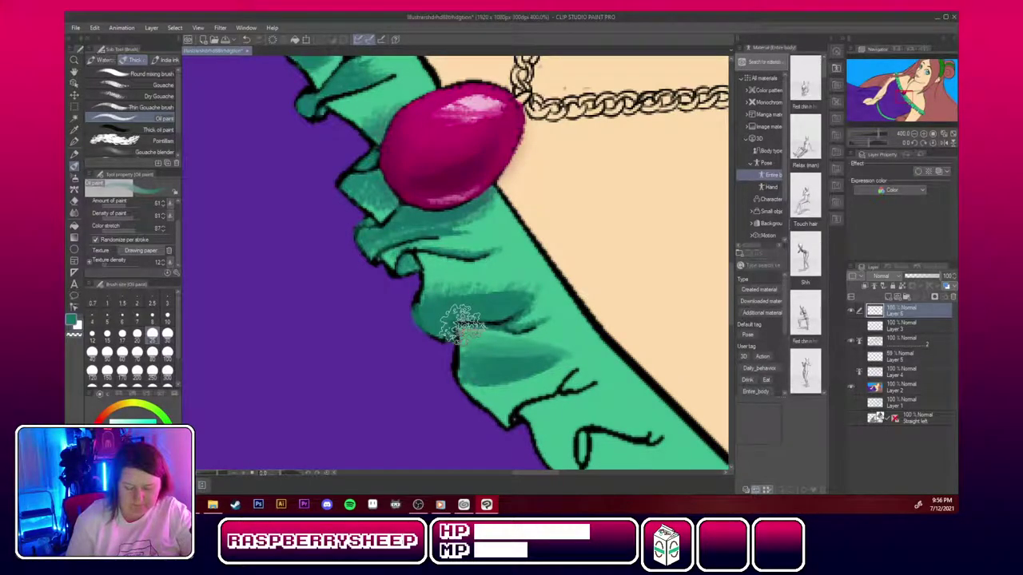
Shade the narrow folds and the looped fold farther down the ruffle in dark teal with the brush at size 8.
key("bracketleft")
key("bracketleft")
key("bracketleft")
key("bracketleft")
key("bracketleft")
key("bracketleft")
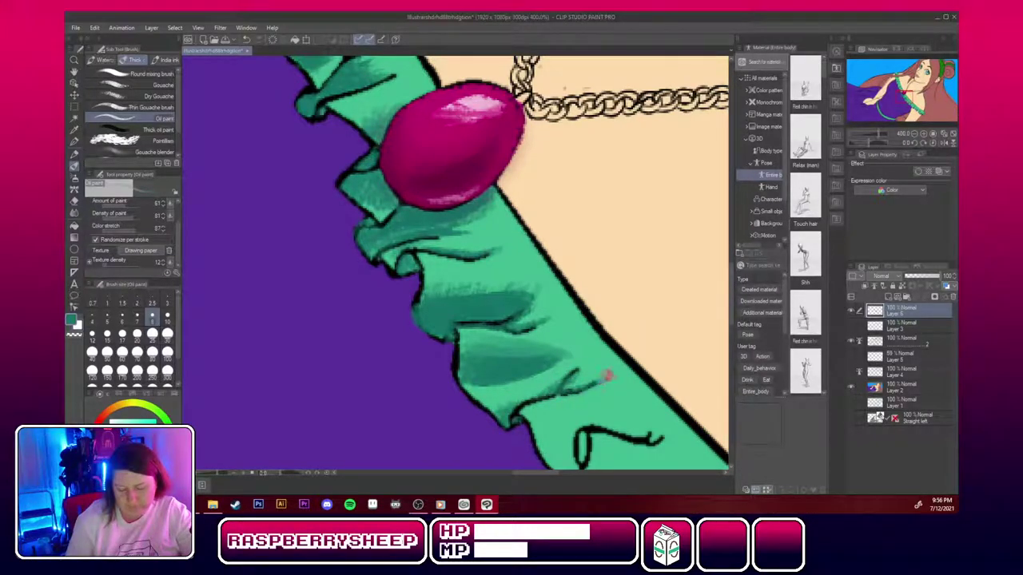
mouse_move(587, 429)
left_mouse_down()
mouse_move(393, 220)
mouse_move(390, 303)
mouse_move(388, 281)
mouse_move(370, 292)
mouse_move(354, 272)
mouse_move(369, 284)
mouse_move(365, 248)
mouse_move(382, 269)
mouse_move(350, 251)
left_mouse_up()
left_click_drag(360, 290, 350, 240)
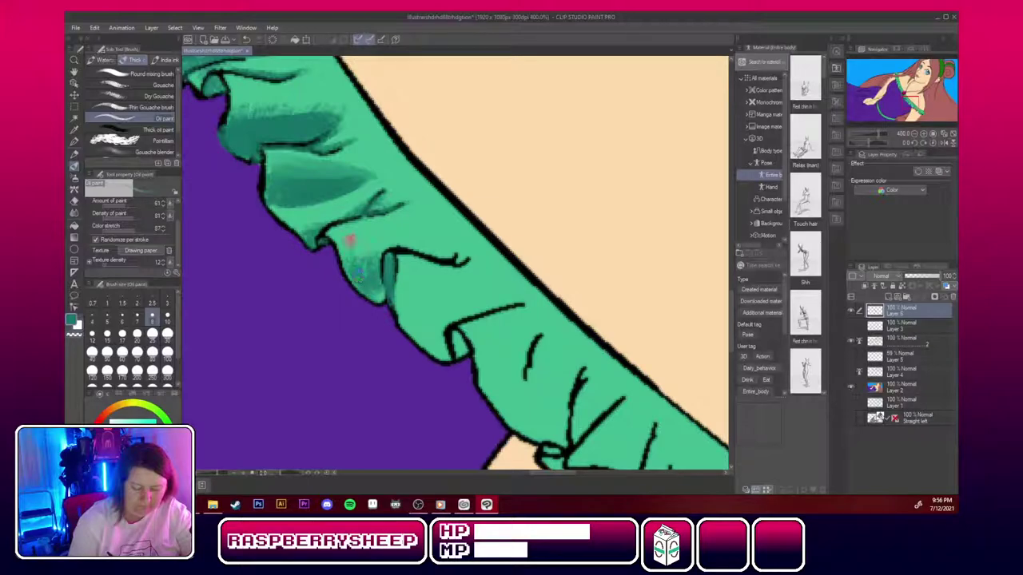
left_click_drag(376, 276, 385, 250)
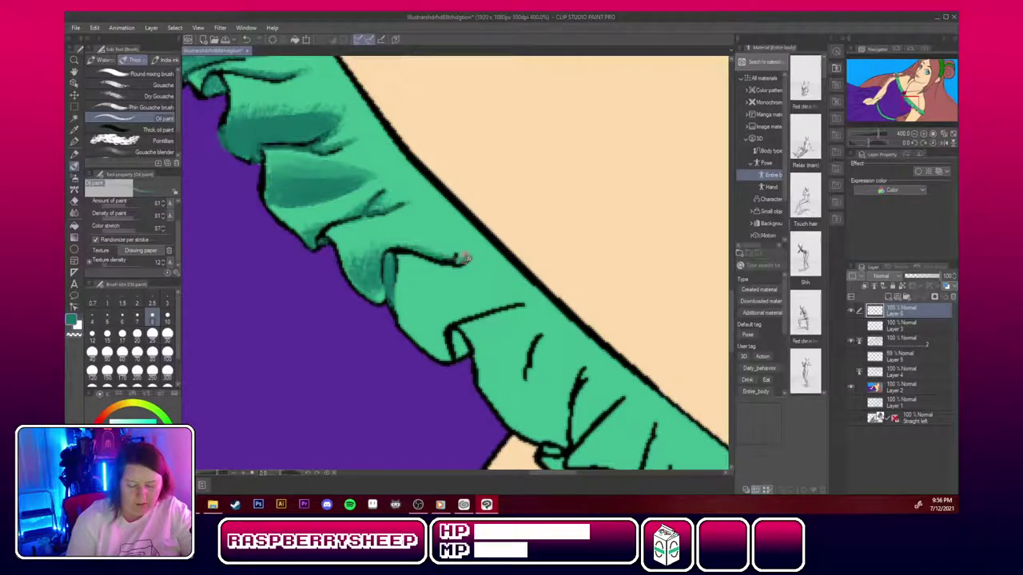
mouse_move(442, 251)
left_mouse_down()
mouse_move(402, 247)
mouse_move(476, 261)
mouse_move(437, 257)
mouse_move(426, 274)
mouse_move(461, 261)
mouse_move(439, 262)
mouse_move(438, 258)
left_mouse_up()
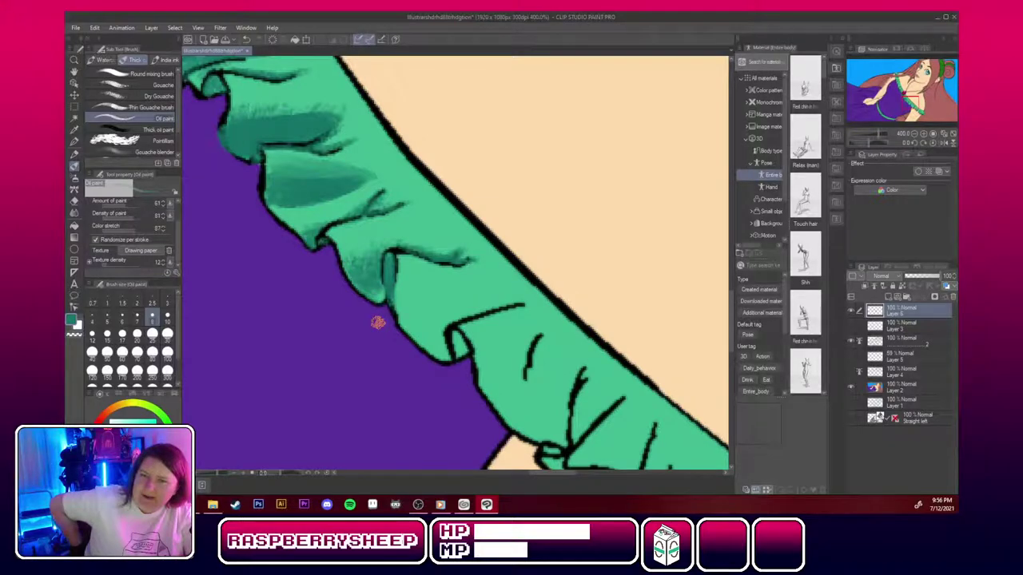
Shade the next curled ruffle fold and the short crease beyond it in dark teal, painting over their black lines.
mouse_move(438, 356)
left_mouse_down()
mouse_move(422, 341)
mouse_move(444, 344)
mouse_move(441, 329)
mouse_move(439, 358)
mouse_move(414, 323)
mouse_move(429, 329)
left_mouse_up()
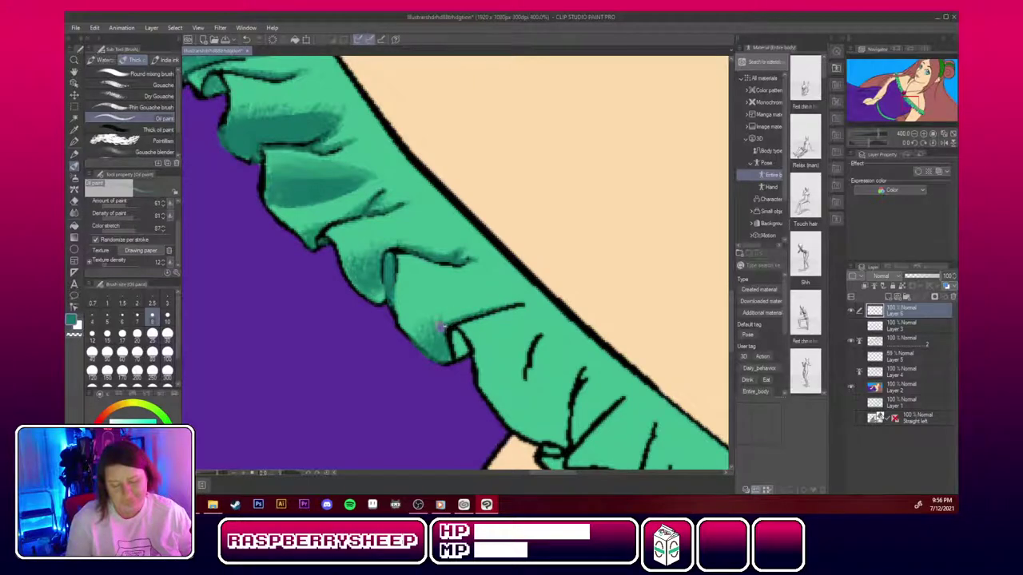
mouse_move(448, 323)
left_mouse_down()
mouse_move(502, 302)
mouse_move(436, 319)
mouse_move(503, 295)
mouse_move(433, 314)
mouse_move(502, 298)
left_mouse_up()
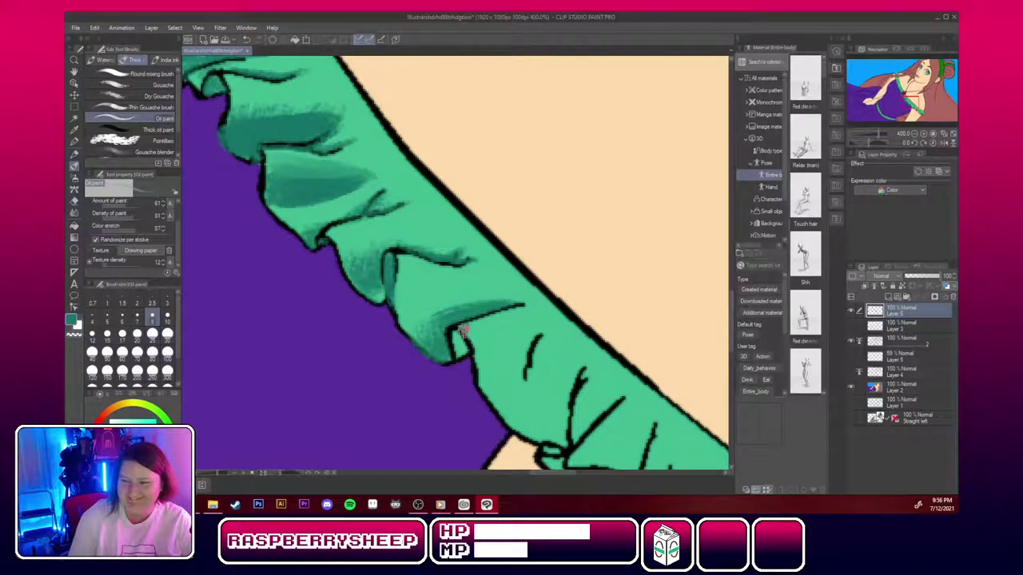
left_click_drag(453, 331, 461, 344)
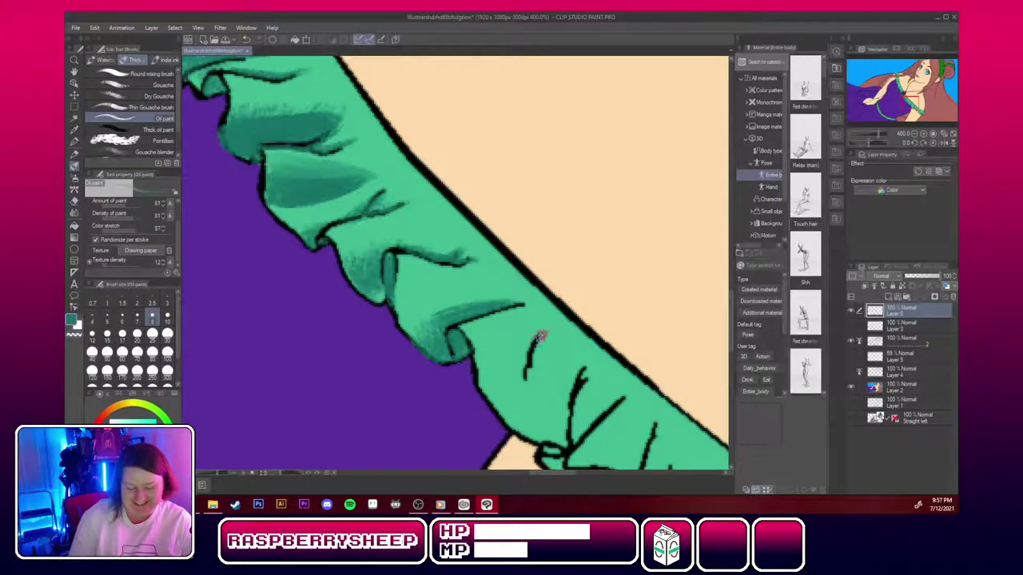
left_click_drag(542, 336, 515, 412)
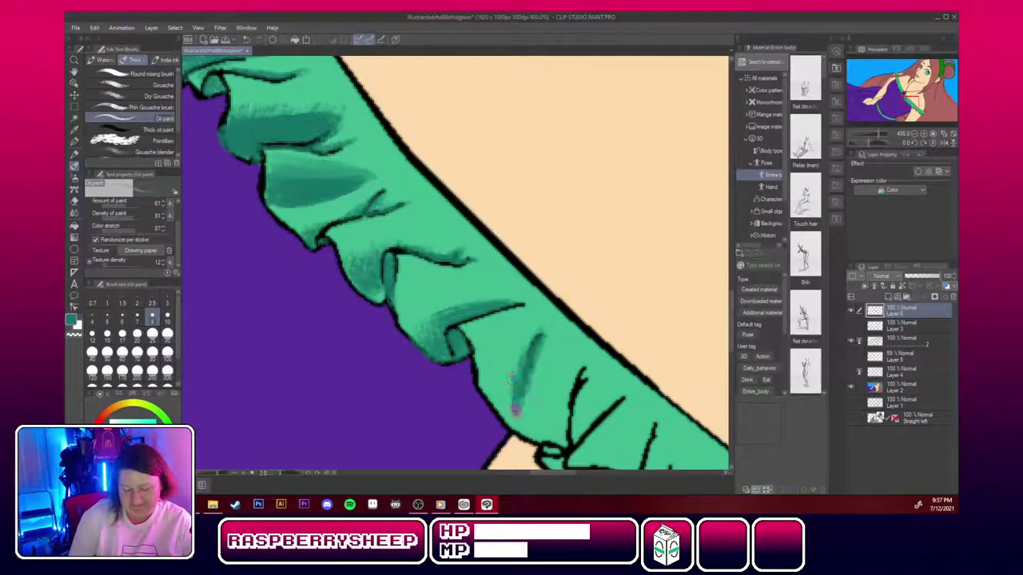
Shade the tight, narrow ruffle folds where the trim passes over the bare skin in dark teal.
mouse_move(609, 404)
left_mouse_down()
mouse_move(550, 272)
mouse_move(415, 240)
left_mouse_up()
mouse_move(391, 207)
left_mouse_down()
mouse_move(377, 254)
mouse_move(388, 206)
mouse_move(377, 275)
left_mouse_up()
mouse_move(383, 227)
left_mouse_down()
mouse_move(376, 280)
mouse_move(380, 255)
mouse_move(384, 270)
mouse_move(395, 264)
mouse_move(360, 299)
mouse_move(370, 306)
left_mouse_up()
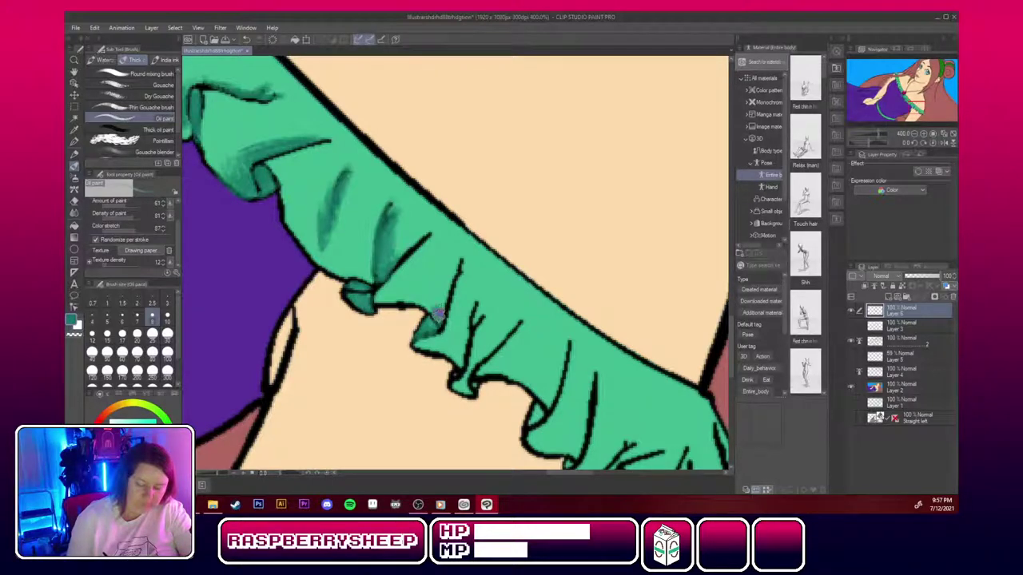
mouse_move(452, 281)
left_mouse_down()
mouse_move(429, 314)
mouse_move(444, 257)
mouse_move(382, 274)
mouse_move(418, 240)
mouse_move(388, 270)
mouse_move(446, 239)
mouse_move(421, 309)
mouse_move(434, 312)
mouse_move(462, 237)
left_mouse_up()
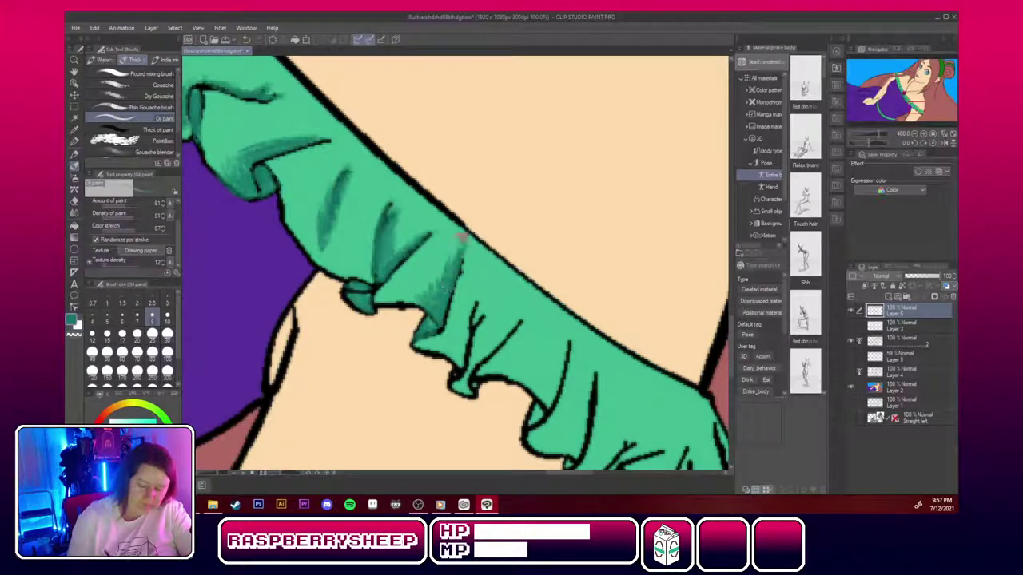
mouse_move(469, 333)
left_mouse_down()
mouse_move(464, 364)
mouse_move(472, 310)
mouse_move(466, 332)
mouse_move(440, 334)
mouse_move(468, 253)
left_mouse_up()
left_click_drag(448, 345, 458, 293)
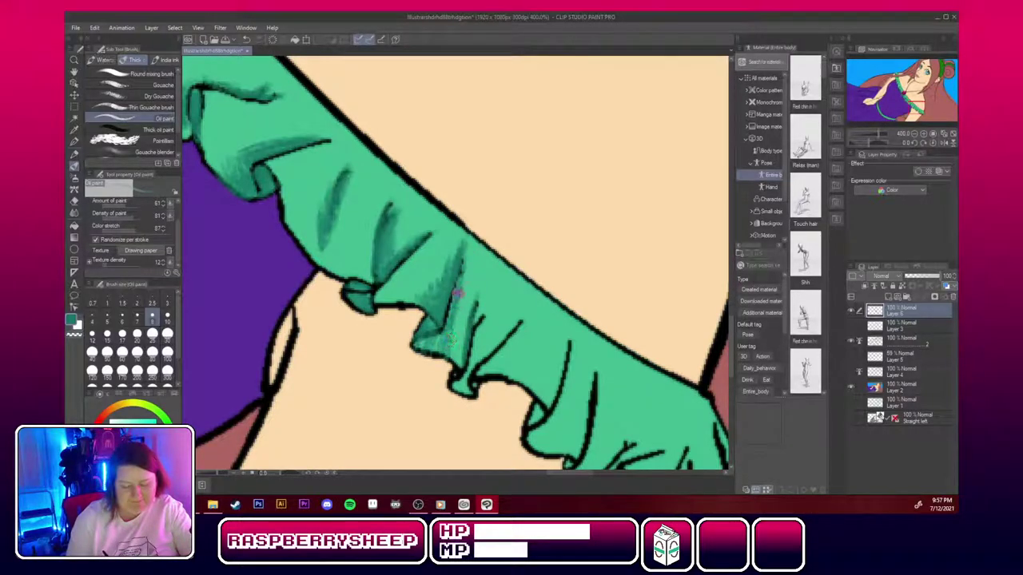
left_click_drag(420, 346, 434, 329)
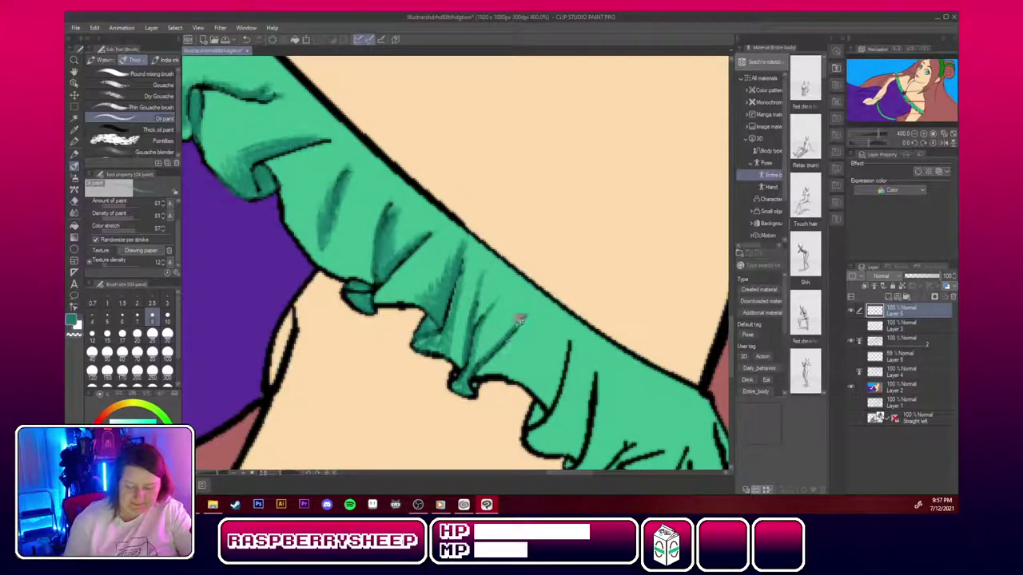
Paint dark teal shadows along the diagonal crease and the long curved fold following the tight ruffle folds.
left_click_drag(520, 319, 471, 366)
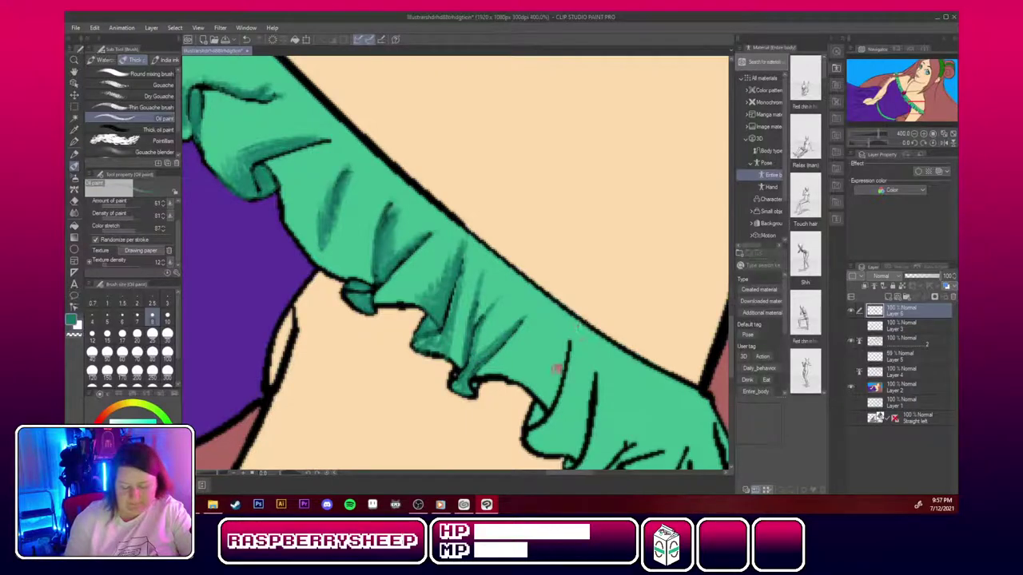
left_click_drag(529, 424, 573, 329)
mouse_move(553, 401)
left_mouse_down()
mouse_move(566, 352)
mouse_move(542, 402)
mouse_move(567, 342)
mouse_move(544, 383)
mouse_move(541, 359)
left_mouse_up()
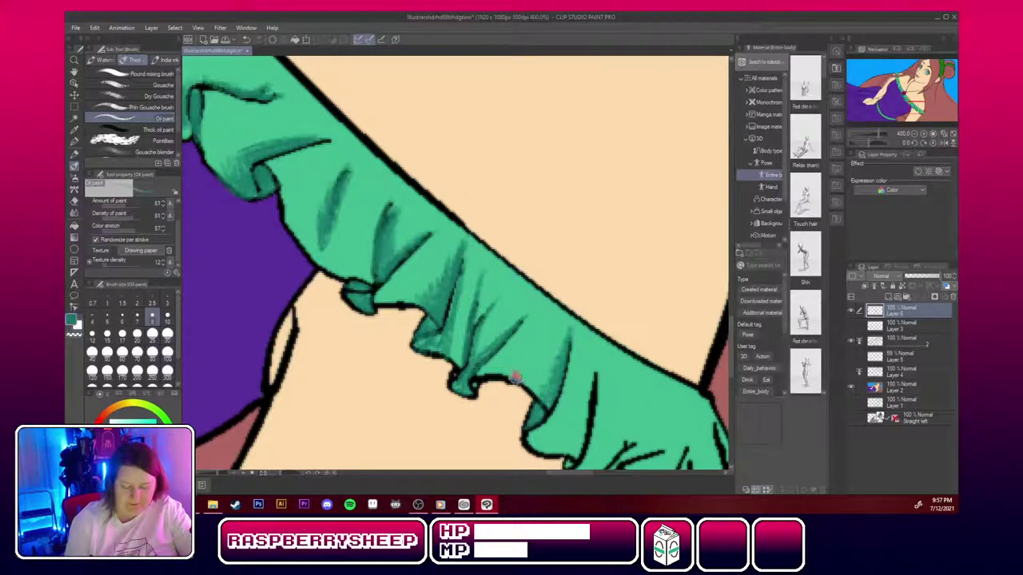
Shade the broad curved ruffle fold over the bare skin and the long crease following it in dark teal.
mouse_move(505, 376)
left_mouse_down()
mouse_move(543, 406)
mouse_move(538, 394)
mouse_move(555, 394)
mouse_move(571, 348)
left_mouse_up()
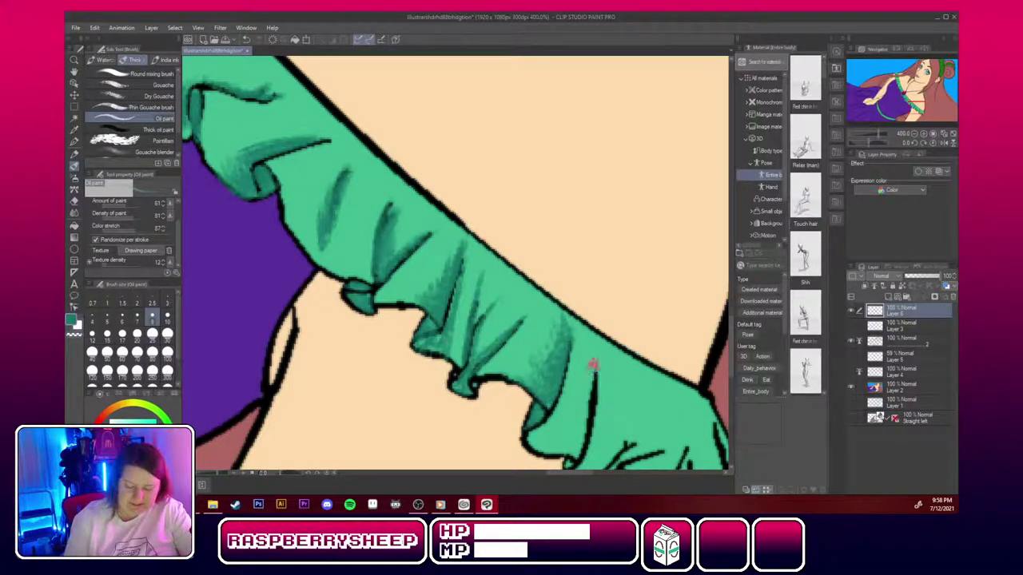
left_click_drag(594, 371, 584, 439)
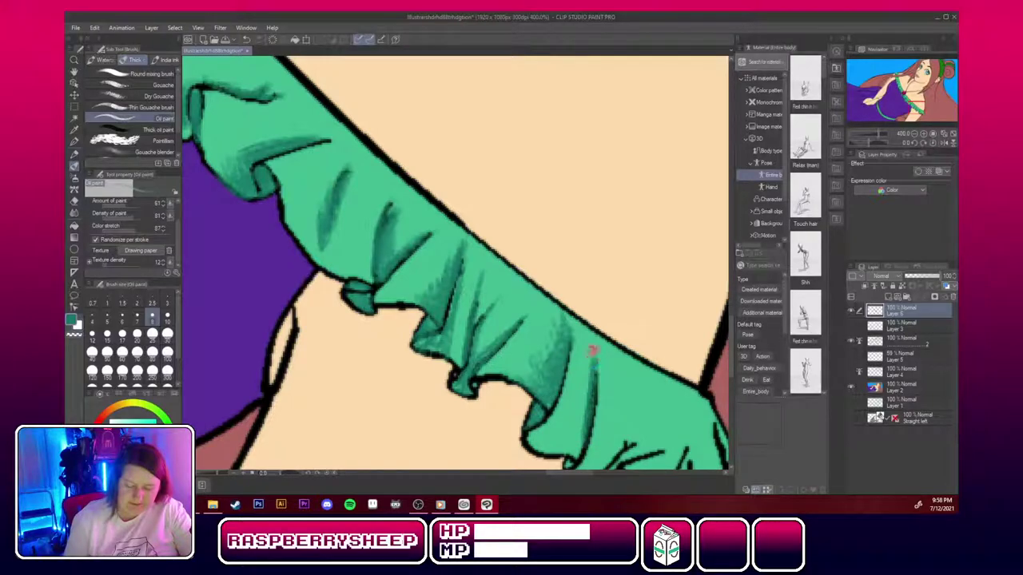
mouse_move(590, 375)
left_mouse_down()
mouse_move(579, 441)
mouse_move(588, 396)
mouse_move(570, 426)
left_mouse_up()
left_click_drag(920, 101, 927, 103)
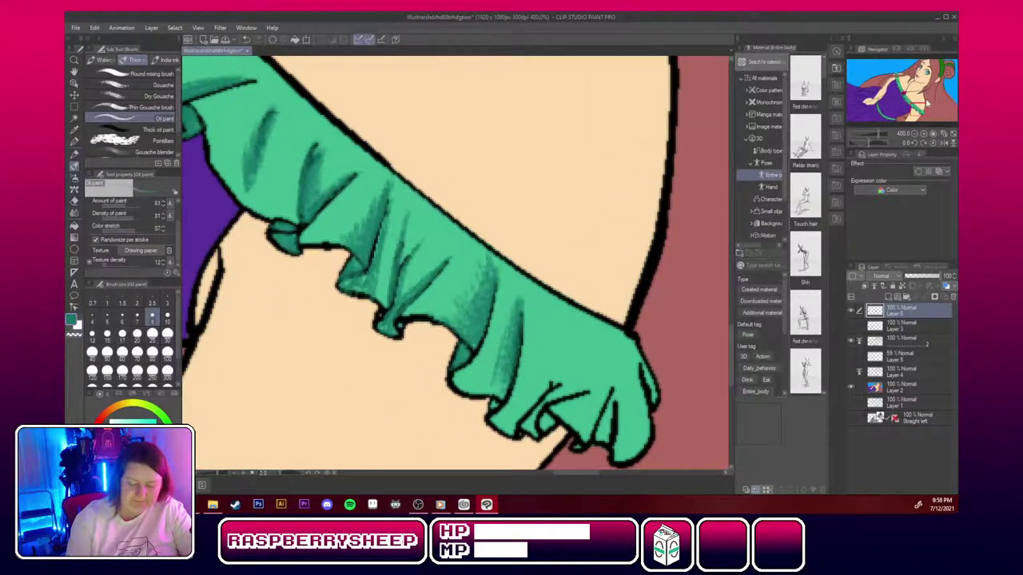
mouse_move(474, 371)
left_mouse_down()
mouse_move(456, 380)
mouse_move(477, 361)
mouse_move(458, 387)
mouse_move(480, 380)
mouse_move(497, 298)
mouse_move(488, 330)
left_mouse_up()
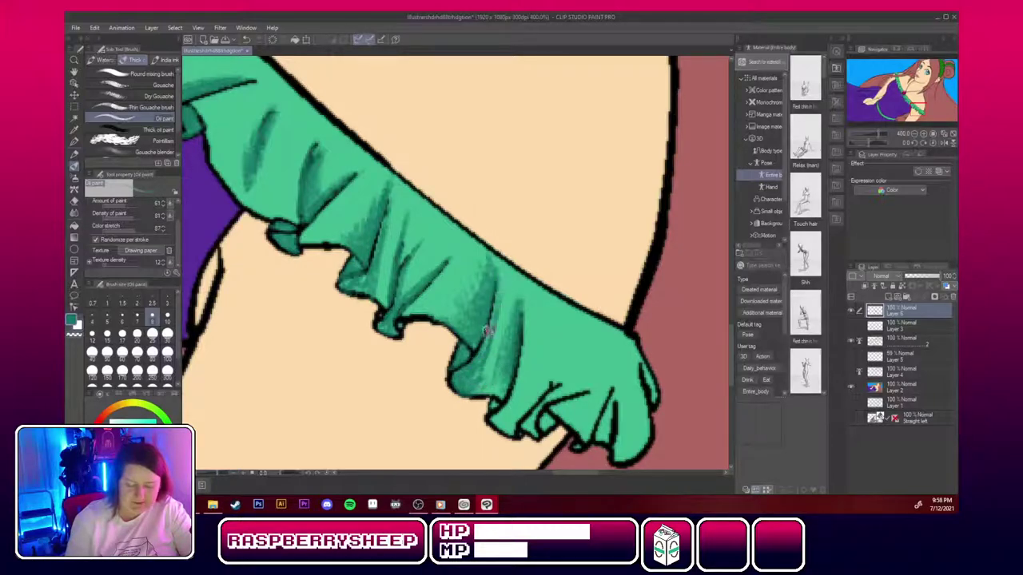
mouse_move(472, 378)
left_mouse_down()
mouse_move(501, 271)
mouse_move(488, 373)
mouse_move(500, 311)
left_mouse_up()
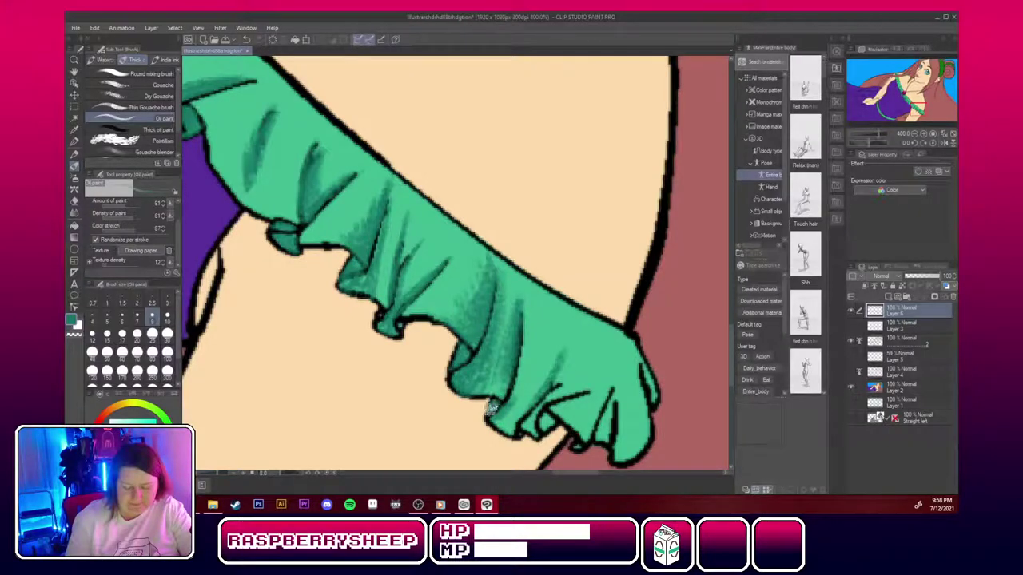
Paint dark teal shadows on the small curled folds between the long crease and the ruffle's arm end.
left_click_drag(525, 329, 518, 409)
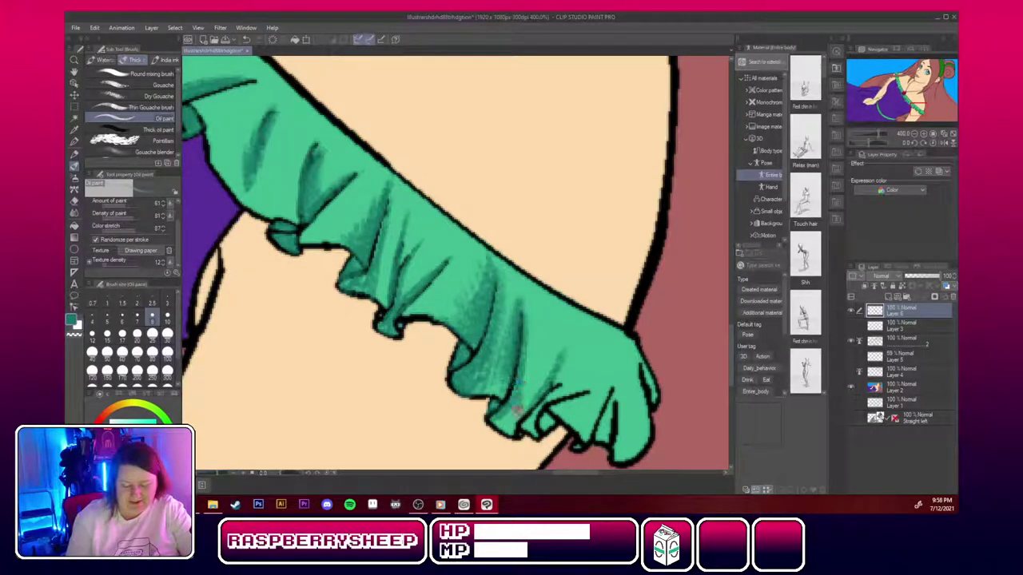
left_click_drag(525, 318, 522, 408)
mouse_move(527, 356)
left_mouse_down()
mouse_move(502, 432)
mouse_move(494, 421)
mouse_move(514, 433)
mouse_move(516, 409)
mouse_move(504, 419)
mouse_move(522, 364)
mouse_move(540, 421)
mouse_move(521, 427)
mouse_move(569, 379)
mouse_move(550, 390)
mouse_move(595, 369)
mouse_move(541, 398)
mouse_move(563, 364)
mouse_move(533, 430)
left_mouse_up()
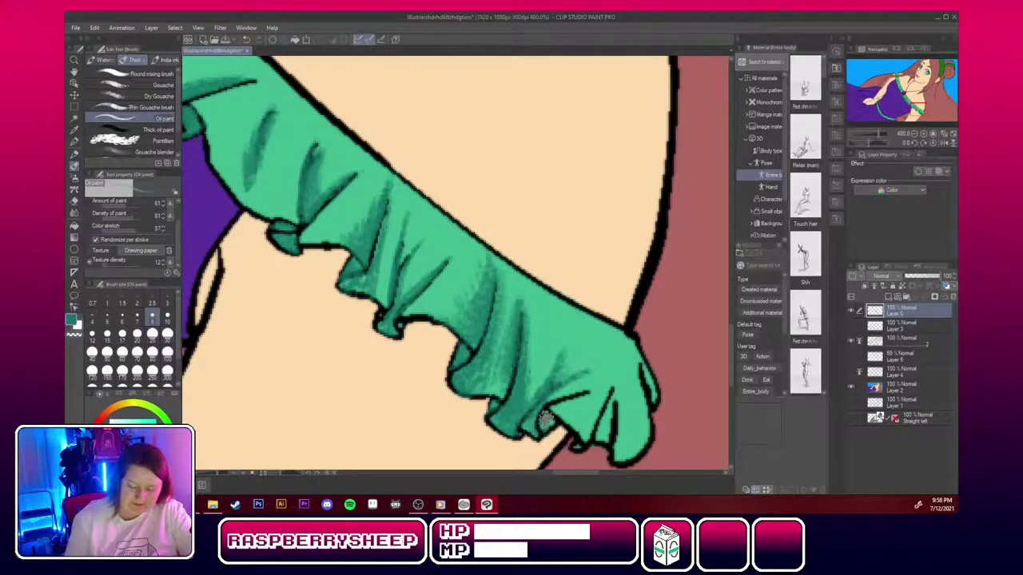
mouse_move(552, 403)
left_mouse_down()
mouse_move(598, 386)
mouse_move(594, 432)
mouse_move(586, 419)
mouse_move(618, 361)
left_mouse_up()
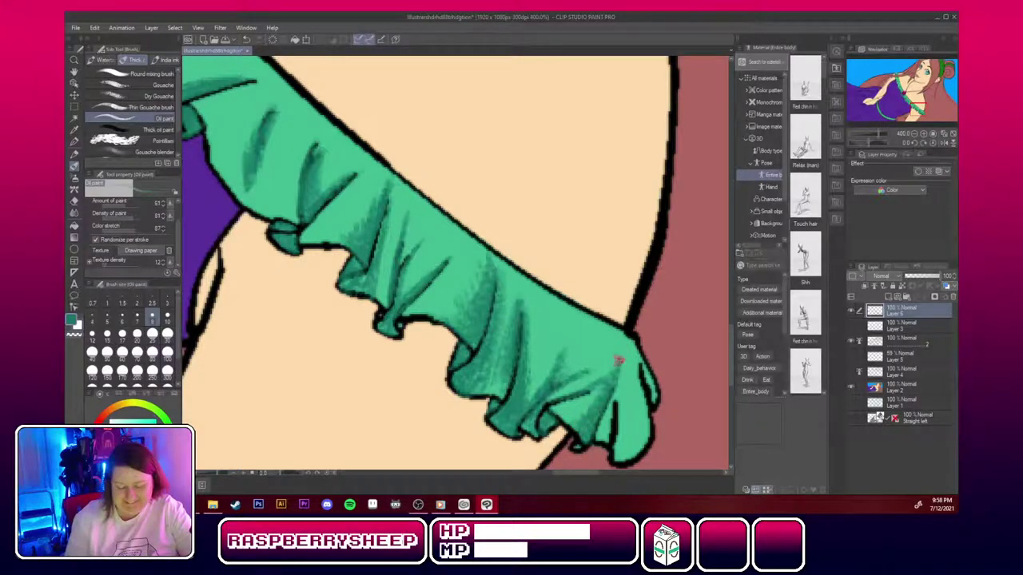
Shade the last folds and rounded tip at the ruffle's arm end in dark teal, covering the inner black lines.
mouse_move(608, 434)
left_mouse_down()
mouse_move(614, 388)
mouse_move(609, 417)
left_mouse_up()
left_click_drag(614, 388, 607, 444)
left_click_drag(629, 345, 645, 432)
mouse_move(631, 354)
left_mouse_down()
mouse_move(648, 431)
mouse_move(629, 349)
mouse_move(635, 445)
mouse_move(631, 401)
mouse_move(646, 431)
mouse_move(625, 461)
mouse_move(644, 442)
mouse_move(626, 457)
mouse_move(627, 437)
mouse_move(641, 457)
mouse_move(625, 457)
mouse_move(647, 445)
mouse_move(618, 460)
mouse_move(641, 431)
mouse_move(619, 463)
mouse_move(637, 418)
mouse_move(624, 447)
left_mouse_up()
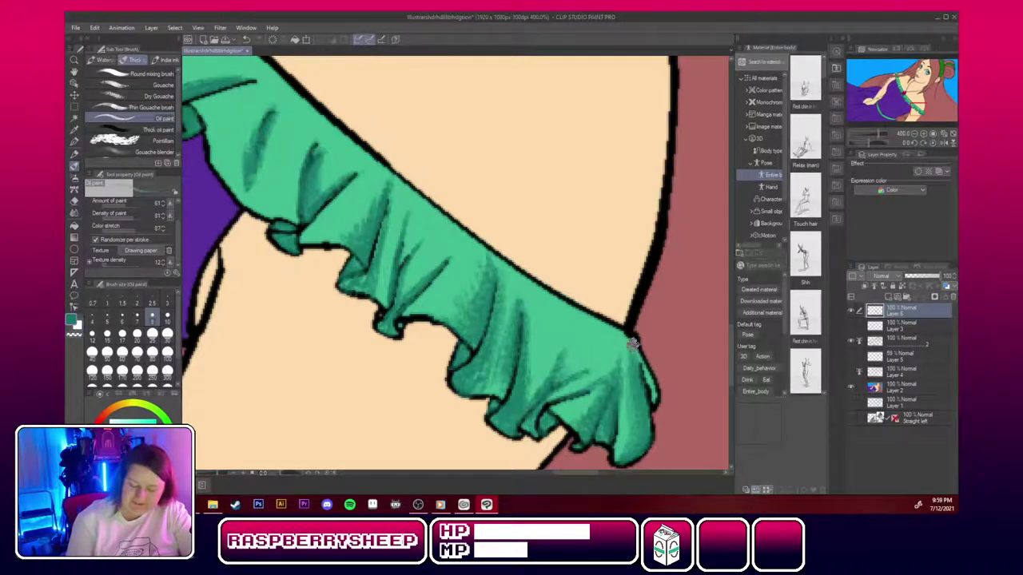
mouse_move(633, 344)
left_mouse_down()
mouse_move(654, 400)
mouse_move(624, 329)
mouse_move(625, 356)
left_mouse_up()
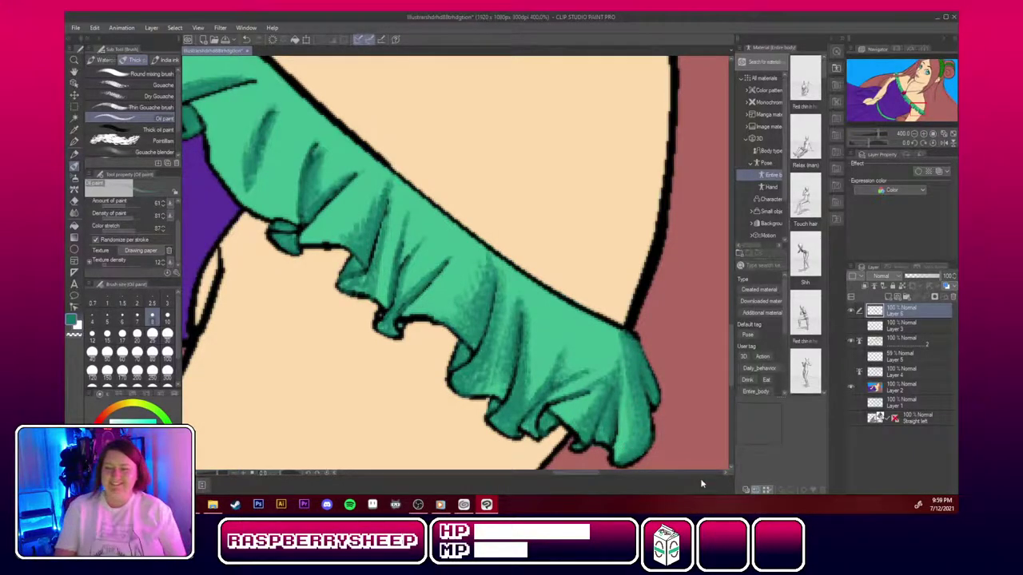
left_click_drag(606, 324, 622, 335)
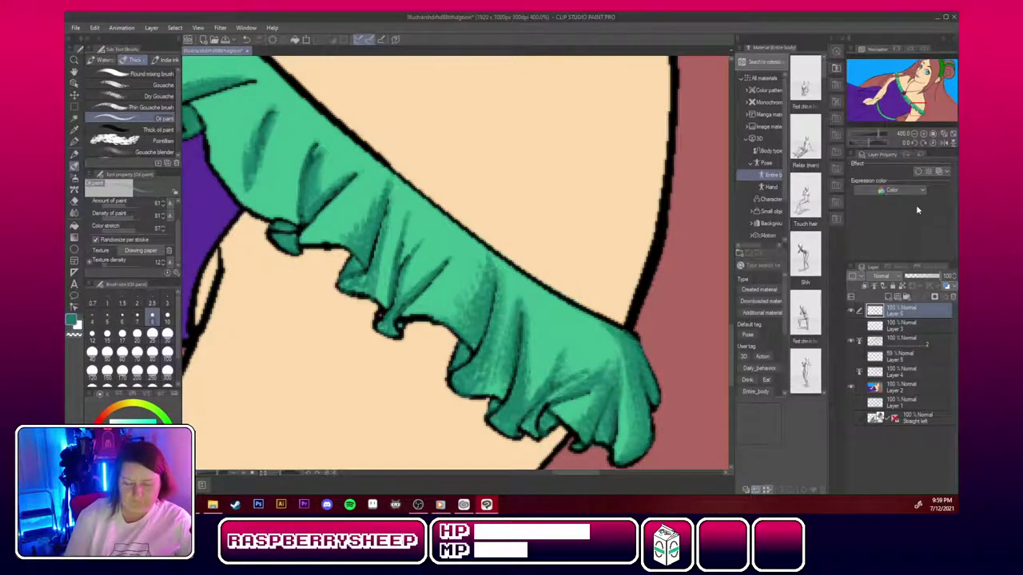
Shade the broad ruffle folds and the small curl above the brooch in dark teal where the trim borders the purple dress.
left_click_drag(919, 111, 898, 80)
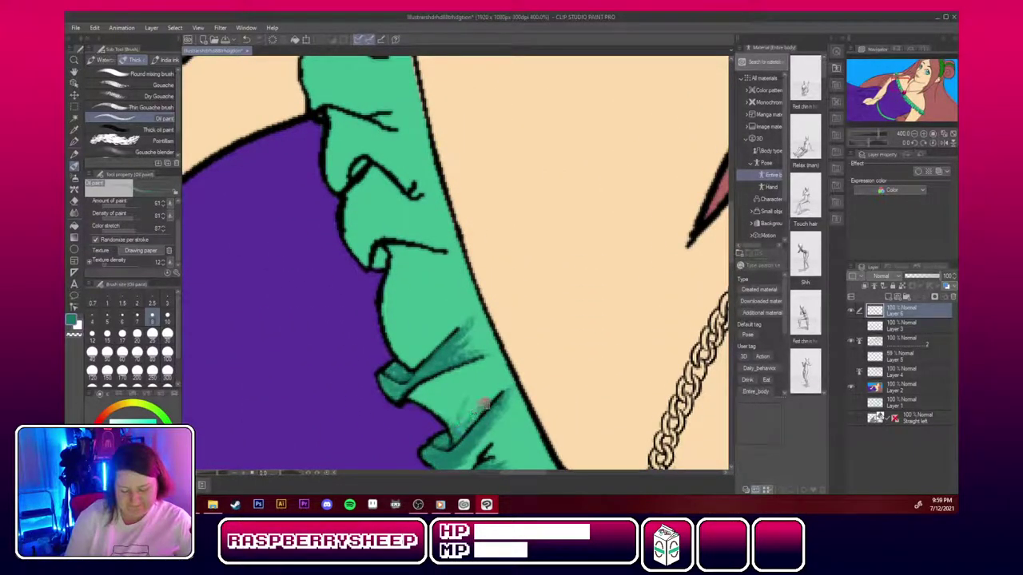
mouse_move(451, 435)
left_mouse_down()
mouse_move(482, 390)
mouse_move(494, 404)
mouse_move(515, 372)
left_mouse_up()
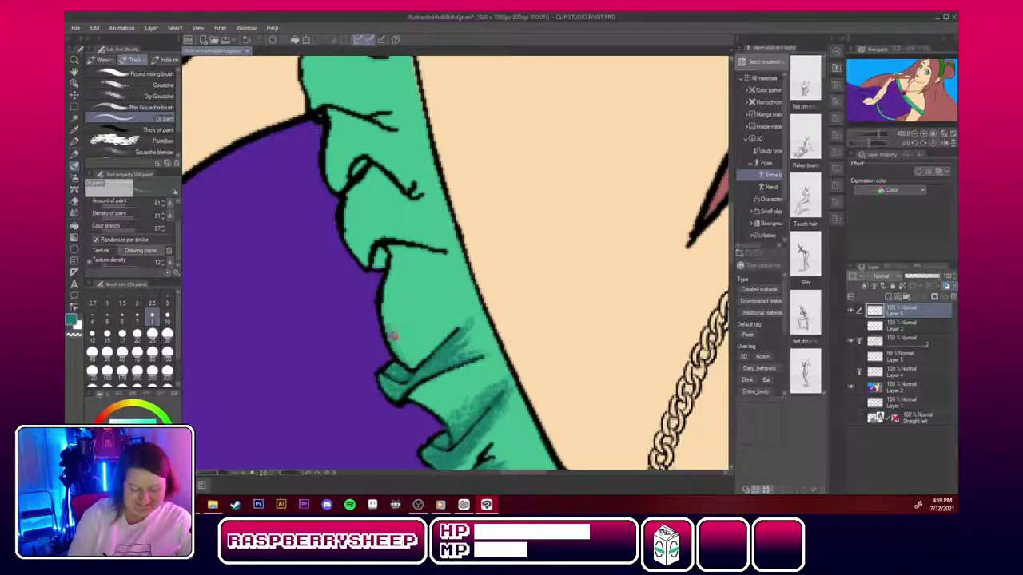
mouse_move(394, 306)
left_mouse_down()
mouse_move(406, 350)
mouse_move(399, 303)
mouse_move(407, 348)
mouse_move(416, 299)
mouse_move(425, 291)
mouse_move(438, 305)
left_mouse_up()
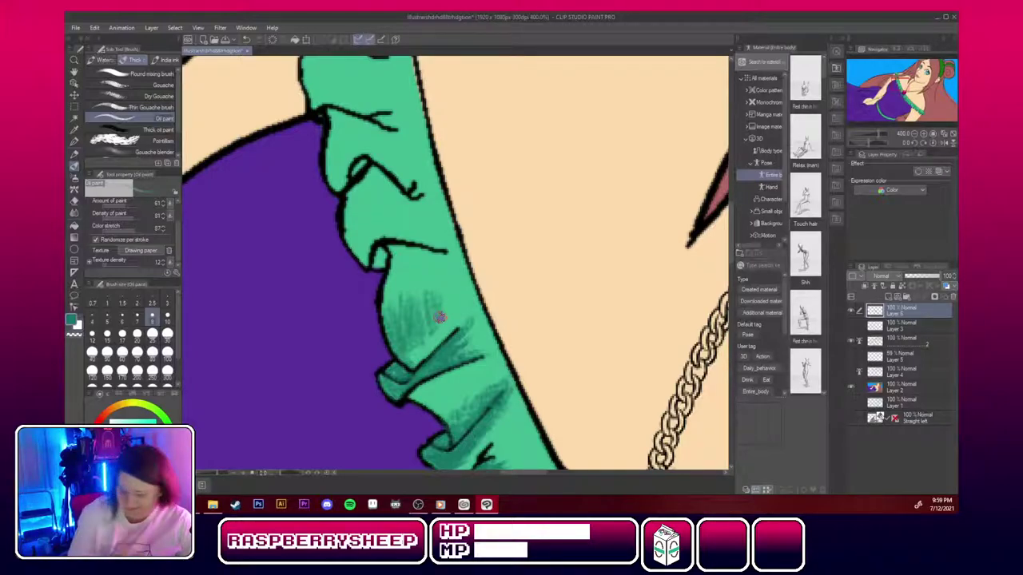
mouse_move(394, 320)
left_mouse_down()
mouse_move(448, 290)
mouse_move(392, 336)
mouse_move(458, 302)
mouse_move(414, 352)
mouse_move(438, 306)
mouse_move(386, 322)
mouse_move(426, 294)
mouse_move(386, 309)
mouse_move(394, 315)
mouse_move(447, 288)
mouse_move(458, 295)
mouse_move(406, 360)
mouse_move(478, 322)
left_mouse_up()
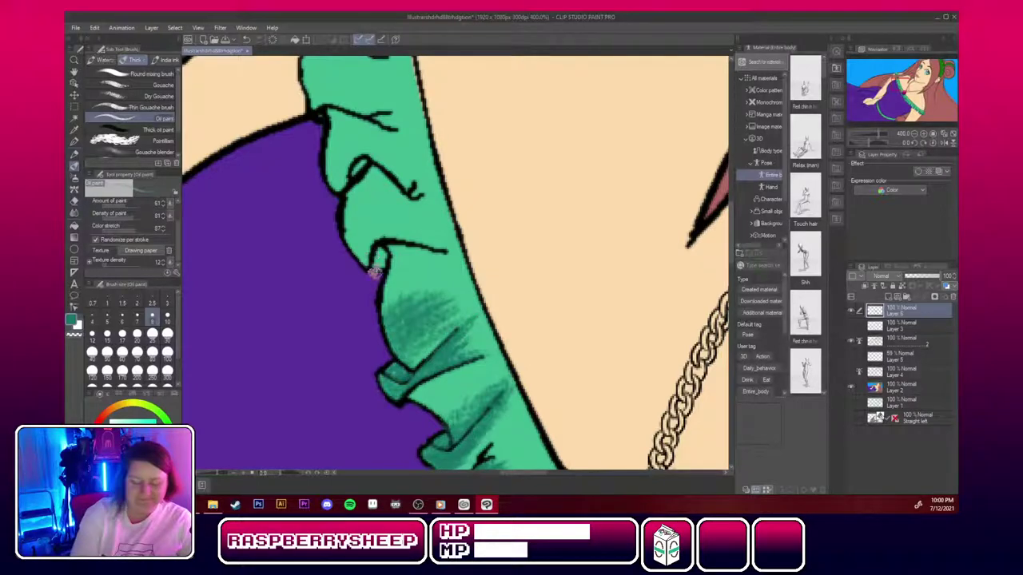
mouse_move(373, 266)
left_mouse_down()
mouse_move(380, 248)
mouse_move(368, 260)
mouse_move(352, 240)
mouse_move(366, 256)
mouse_move(369, 228)
mouse_move(368, 259)
mouse_move(357, 245)
mouse_move(373, 222)
mouse_move(388, 239)
mouse_move(425, 242)
mouse_move(427, 231)
mouse_move(384, 235)
mouse_move(376, 224)
mouse_move(452, 246)
mouse_move(406, 412)
mouse_move(516, 389)
left_mouse_up()
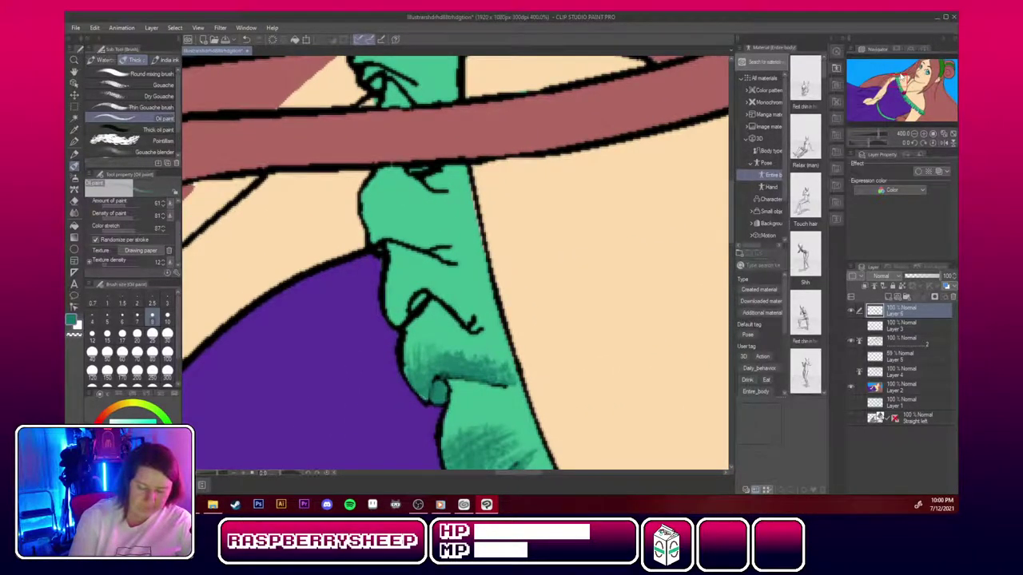
Hatch dark teal shadows over the ruffle folds just beneath the hair strand and around the small curl under them.
left_click_drag(374, 221, 415, 186)
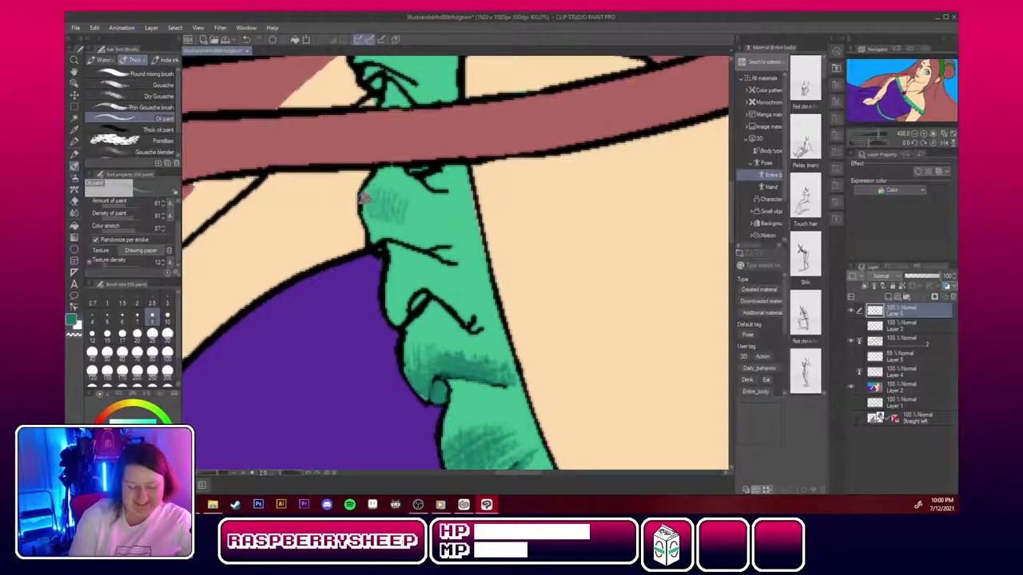
left_click_drag(364, 197, 405, 182)
mouse_move(370, 217)
left_mouse_down()
mouse_move(402, 228)
mouse_move(434, 222)
left_mouse_up()
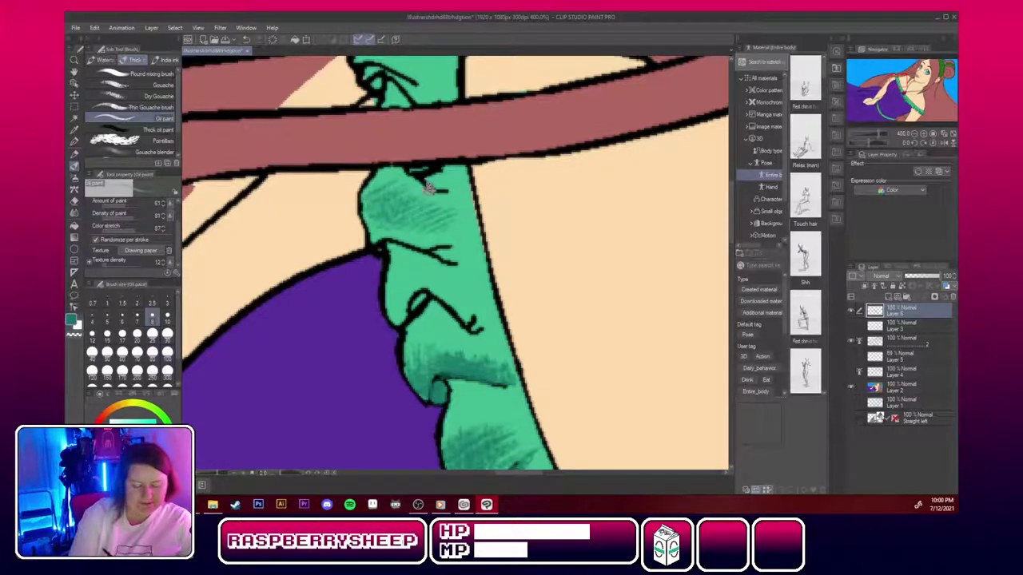
mouse_move(408, 172)
left_mouse_down()
mouse_move(432, 188)
mouse_move(392, 165)
mouse_move(458, 200)
mouse_move(461, 186)
mouse_move(436, 172)
mouse_move(446, 189)
mouse_move(421, 180)
mouse_move(408, 167)
mouse_move(458, 167)
mouse_move(422, 181)
mouse_move(460, 170)
mouse_move(430, 186)
mouse_move(472, 188)
left_mouse_up()
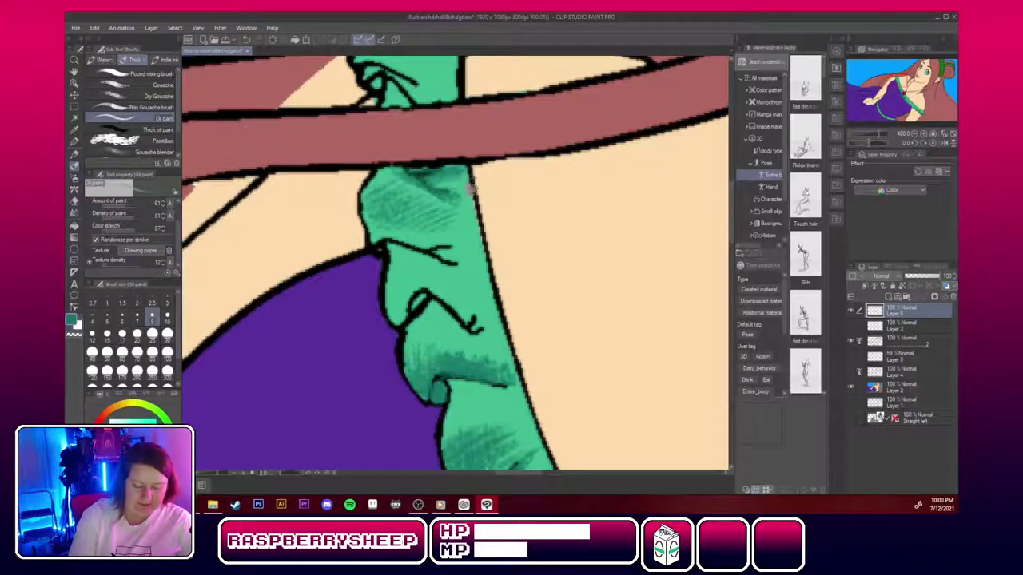
mouse_move(405, 262)
left_mouse_down()
mouse_move(466, 271)
mouse_move(407, 245)
mouse_move(466, 264)
mouse_move(417, 250)
mouse_move(462, 240)
mouse_move(397, 271)
mouse_move(387, 243)
mouse_move(391, 274)
mouse_move(398, 246)
mouse_move(424, 291)
mouse_move(392, 263)
mouse_move(394, 307)
mouse_move(397, 274)
mouse_move(445, 287)
mouse_move(416, 303)
mouse_move(424, 295)
mouse_move(394, 344)
left_mouse_up()
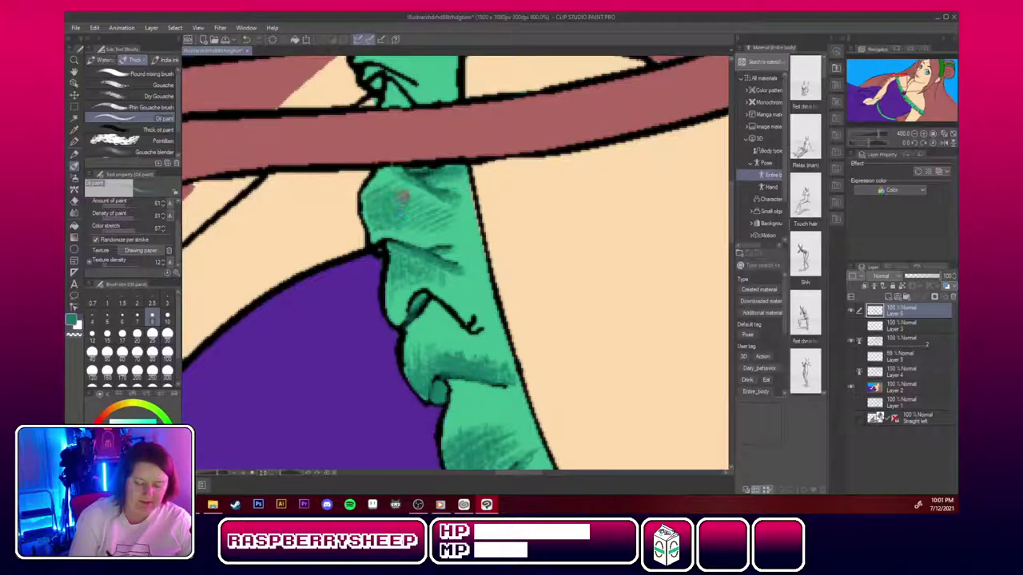
mouse_move(402, 198)
left_mouse_down()
mouse_move(417, 228)
mouse_move(431, 220)
mouse_move(443, 237)
left_mouse_up()
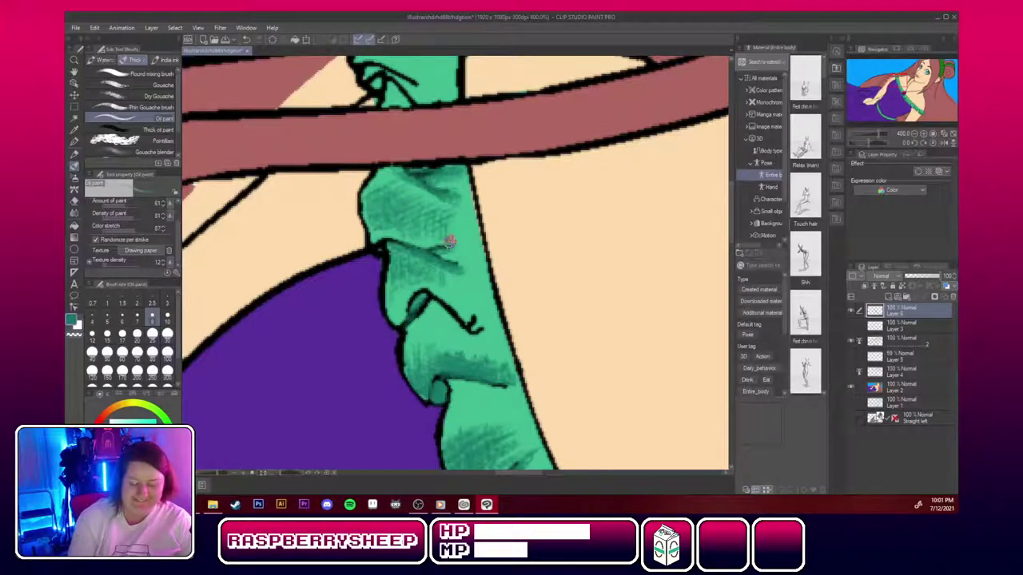
Shade the ruffle's shoulder end above the hair strand in dark teal, including its curled fold and upper and outer edges.
left_click_drag(899, 81, 892, 75)
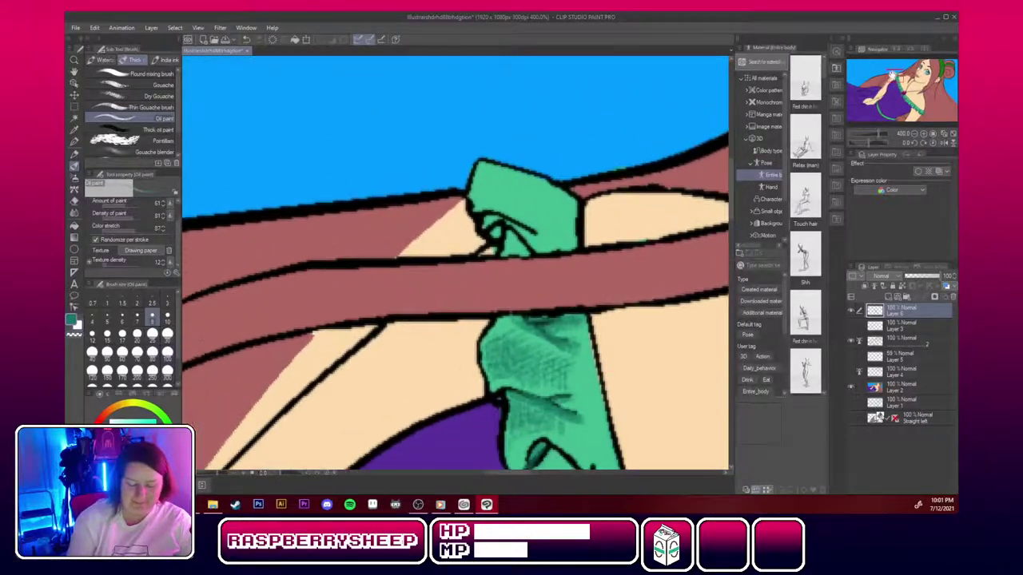
mouse_move(501, 227)
left_mouse_down()
mouse_move(481, 209)
mouse_move(477, 196)
mouse_move(475, 212)
mouse_move(472, 180)
mouse_move(472, 206)
left_mouse_up()
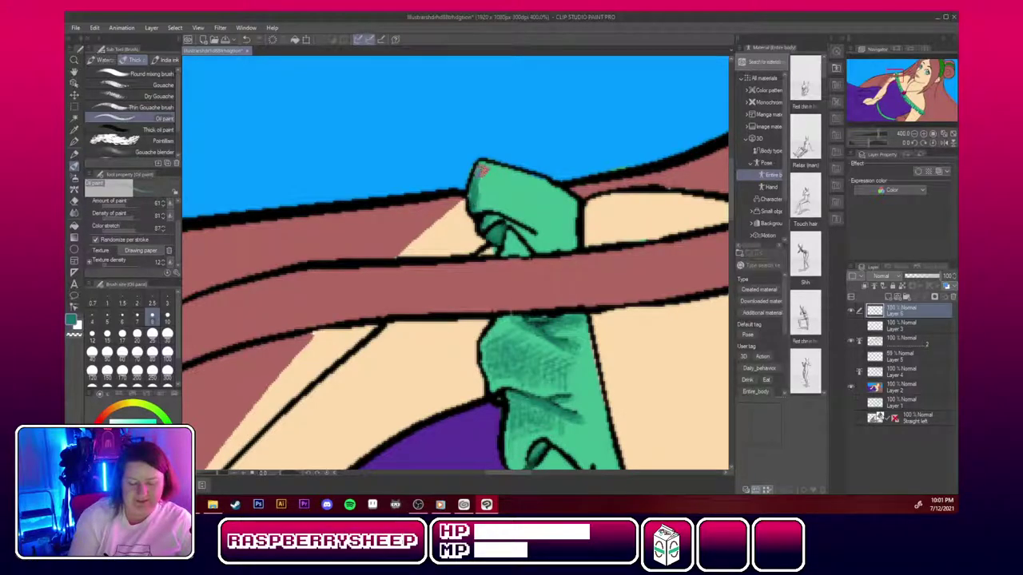
mouse_move(483, 178)
left_mouse_down()
mouse_move(516, 210)
mouse_move(486, 205)
mouse_move(522, 190)
mouse_move(496, 196)
mouse_move(525, 199)
mouse_move(518, 194)
mouse_move(498, 190)
mouse_move(558, 218)
mouse_move(516, 205)
mouse_move(559, 237)
mouse_move(521, 232)
mouse_move(558, 252)
mouse_move(528, 244)
mouse_move(537, 256)
mouse_move(511, 232)
mouse_move(528, 249)
mouse_move(502, 254)
mouse_move(531, 251)
mouse_move(513, 239)
mouse_move(516, 265)
left_mouse_up()
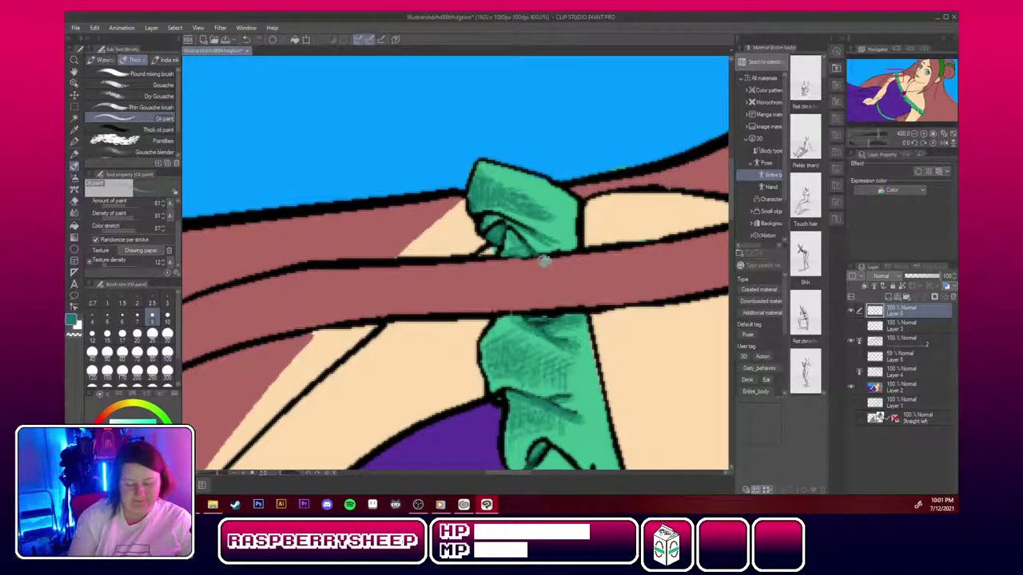
mouse_move(558, 249)
left_mouse_down()
mouse_move(575, 207)
mouse_move(575, 243)
mouse_move(563, 215)
mouse_move(535, 229)
mouse_move(549, 243)
mouse_move(566, 239)
mouse_move(579, 201)
mouse_move(586, 242)
left_mouse_up()
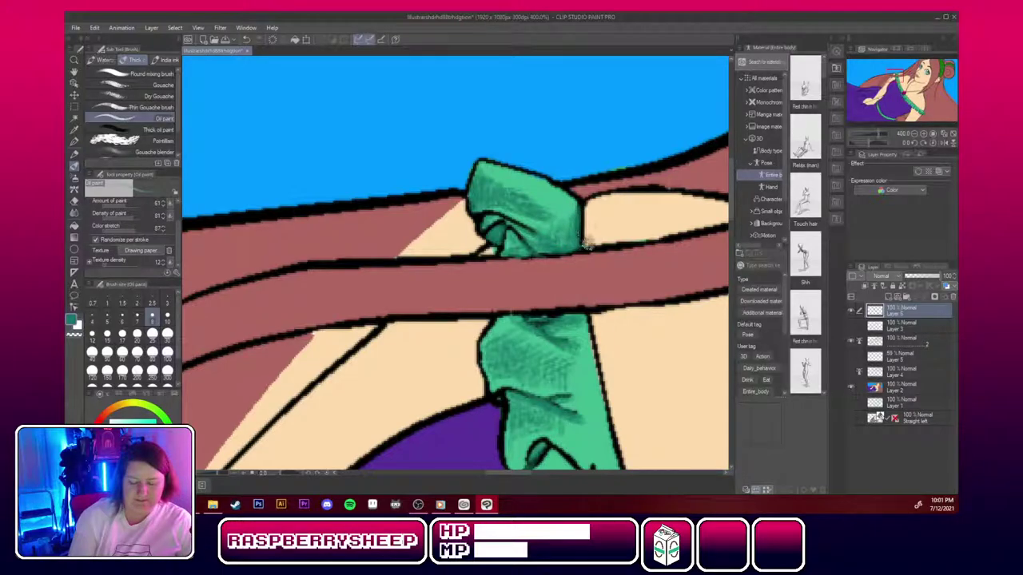
mouse_move(531, 173)
left_mouse_down()
mouse_move(579, 199)
mouse_move(559, 186)
mouse_move(580, 205)
mouse_move(575, 231)
left_mouse_up()
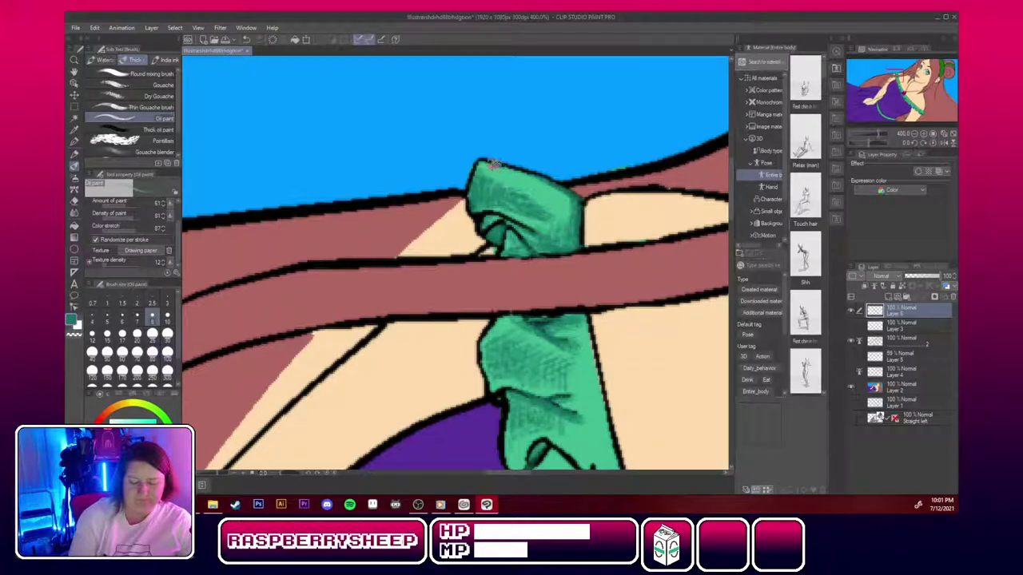
left_click_drag(489, 165, 550, 187)
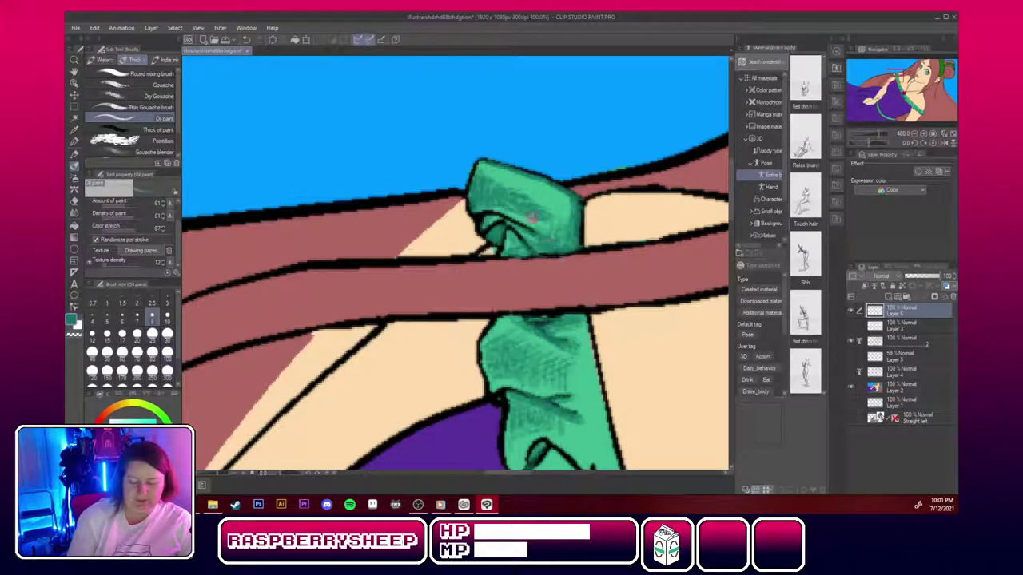
Darken the ruffle's straight skin-side edge beneath the hair strand and shade the crease just above the magenta brooch in dark teal.
left_click_drag(586, 318, 611, 428)
left_click_drag(597, 372, 611, 426)
left_click_drag(586, 321, 608, 417)
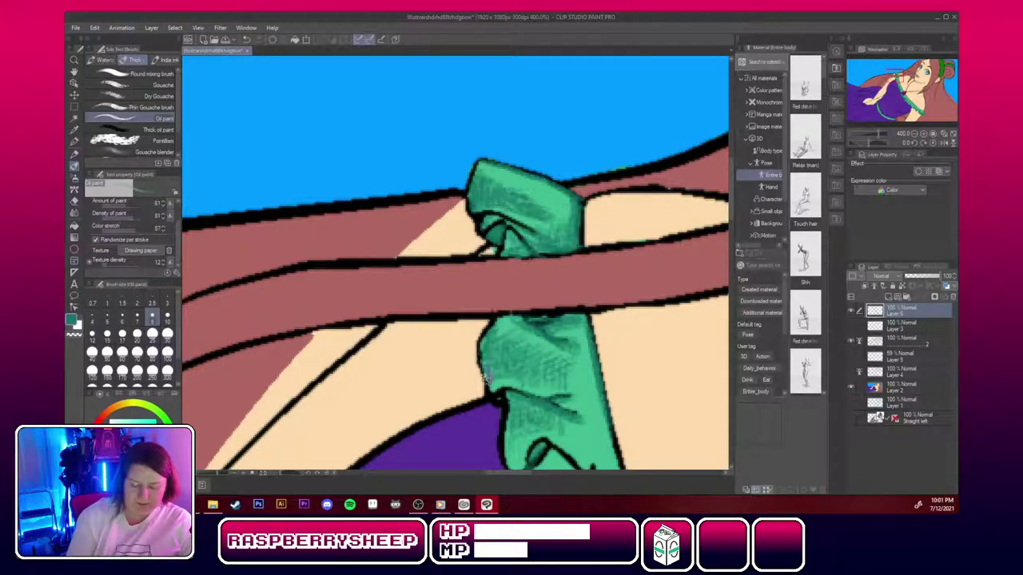
mouse_move(894, 82)
left_mouse_down()
mouse_move(891, 105)
mouse_move(900, 95)
left_mouse_up()
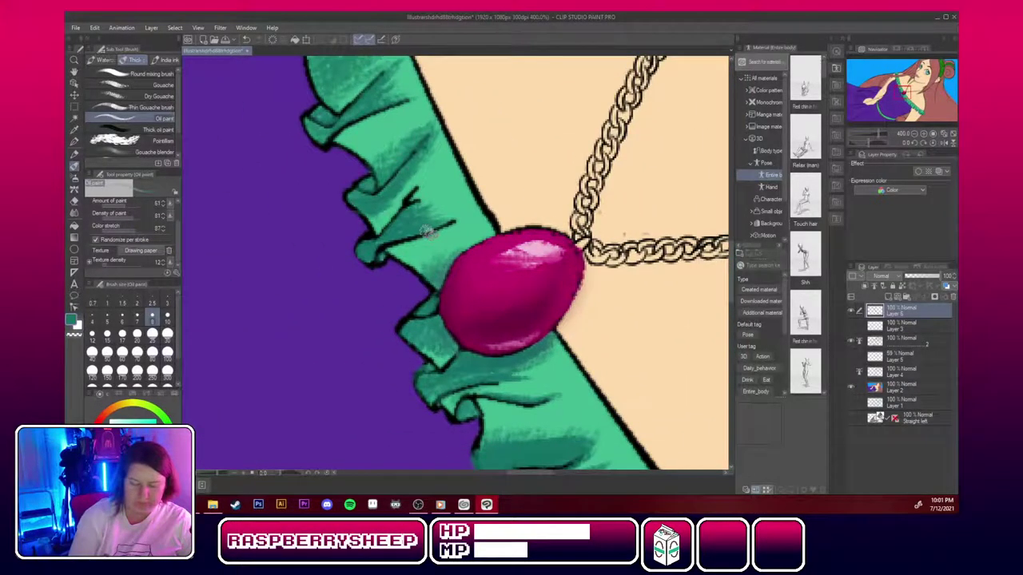
left_click_drag(429, 233, 470, 211)
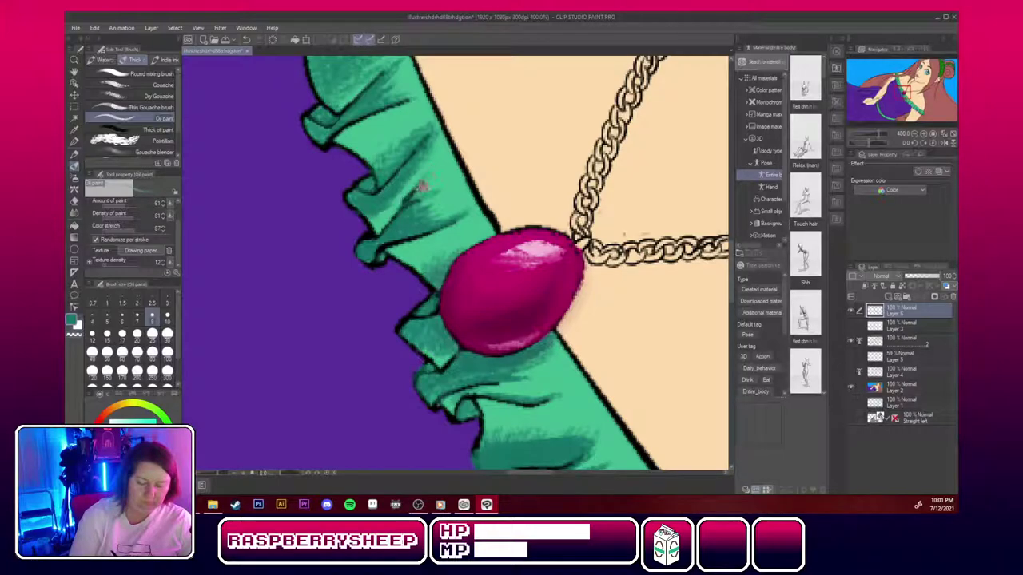
Paint dark teal shadows along the creases at the upper end of the green sash beneath the arm.
left_click_drag(900, 94, 878, 100)
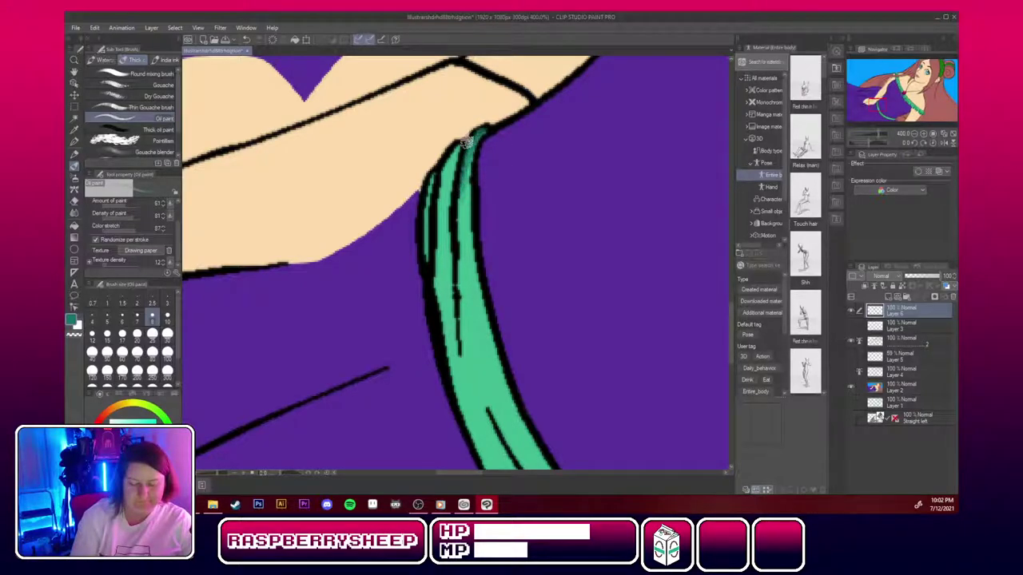
left_click_drag(464, 267, 472, 389)
left_click_drag(462, 313, 479, 426)
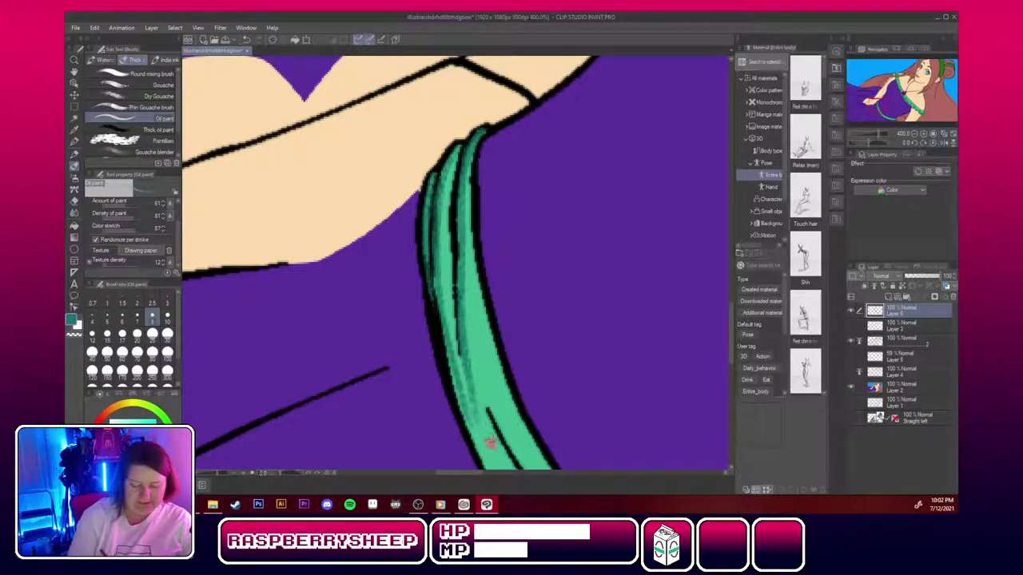
Shade the creases down the middle of the green sash and its lower end beside the hair in dark teal.
left_click_drag(874, 101, 879, 108)
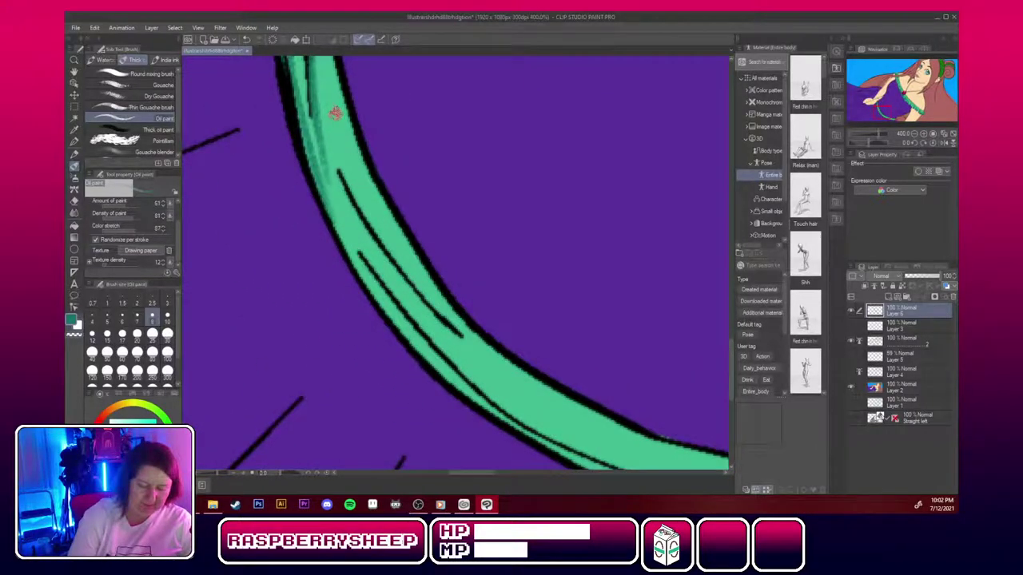
left_click_drag(336, 114, 356, 210)
left_click_drag(343, 160, 431, 309)
mouse_move(363, 198)
left_mouse_down()
mouse_move(439, 304)
mouse_move(507, 373)
mouse_move(375, 239)
mouse_move(327, 96)
mouse_move(379, 267)
mouse_move(410, 320)
mouse_move(363, 260)
mouse_move(363, 248)
mouse_move(423, 339)
mouse_move(477, 392)
mouse_move(559, 452)
mouse_move(357, 394)
mouse_move(268, 334)
left_mouse_up()
mouse_move(570, 382)
left_mouse_down()
mouse_move(546, 388)
mouse_move(602, 354)
mouse_move(535, 388)
mouse_move(592, 362)
mouse_move(505, 390)
mouse_move(436, 351)
mouse_move(532, 370)
mouse_move(602, 361)
mouse_move(458, 361)
mouse_move(541, 366)
mouse_move(400, 347)
mouse_move(481, 361)
mouse_move(397, 337)
mouse_move(556, 363)
mouse_move(489, 367)
mouse_move(578, 381)
mouse_move(461, 384)
mouse_move(509, 390)
mouse_move(409, 371)
mouse_move(479, 389)
mouse_move(427, 385)
mouse_move(541, 395)
mouse_move(514, 396)
mouse_move(572, 387)
mouse_move(568, 400)
mouse_move(512, 406)
mouse_move(545, 404)
mouse_move(518, 407)
mouse_move(598, 370)
mouse_move(541, 401)
mouse_move(587, 383)
mouse_move(487, 400)
mouse_move(504, 406)
mouse_move(404, 383)
mouse_move(491, 400)
left_mouse_up()
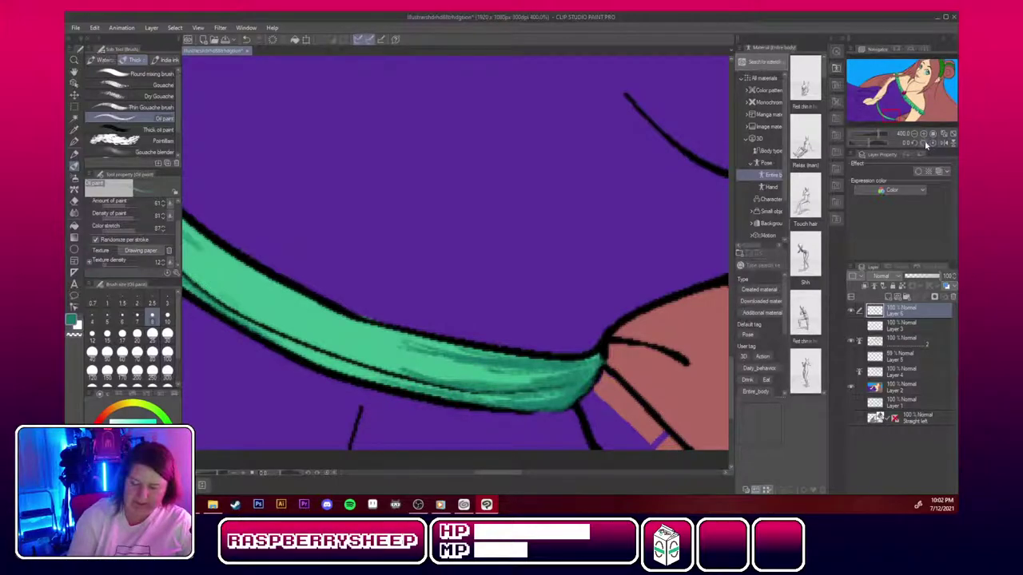
Rotate the canvas to 60 degrees and paint dark teal shadows along the outer edge and crease of the sash's lower curve.
left_click_drag(926, 144, 922, 143)
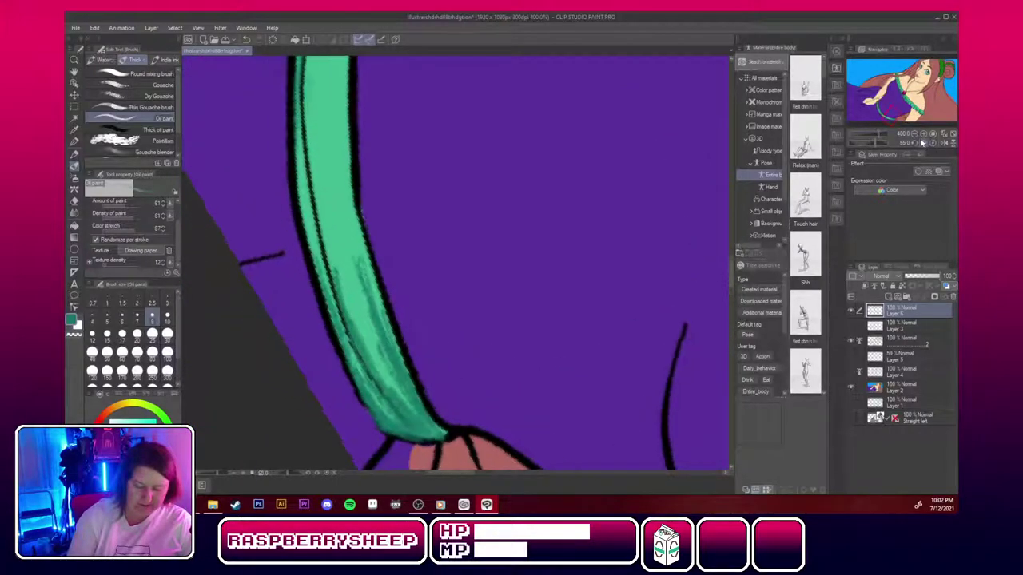
mouse_move(318, 170)
left_mouse_down()
mouse_move(296, 158)
mouse_move(303, 211)
mouse_move(295, 62)
mouse_move(299, 181)
mouse_move(293, 140)
mouse_move(339, 343)
mouse_move(306, 239)
mouse_move(360, 378)
mouse_move(306, 143)
mouse_move(354, 371)
left_mouse_up()
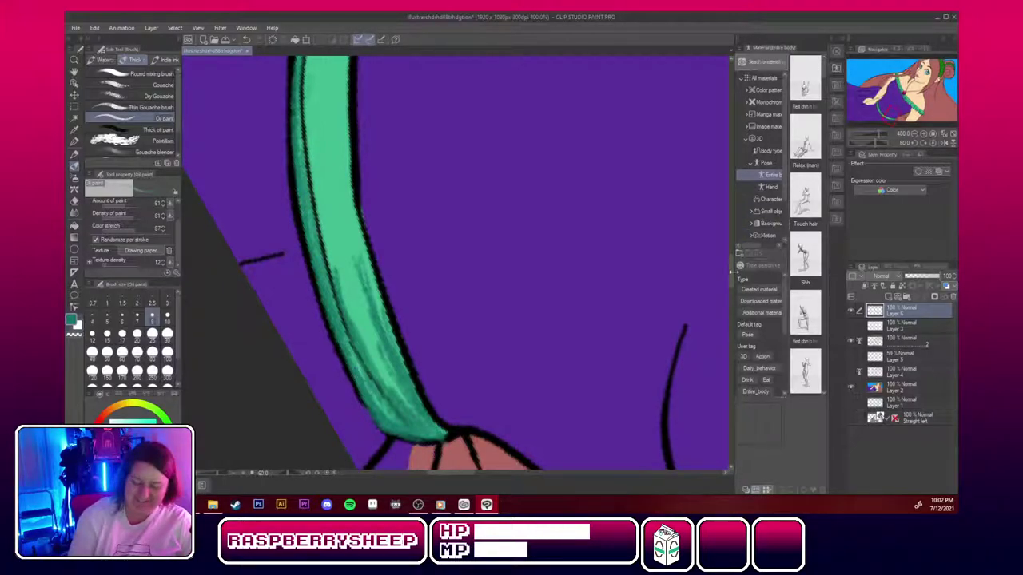
left_click_drag(734, 272, 733, 250)
mouse_move(307, 322)
left_mouse_down()
mouse_move(311, 255)
mouse_move(311, 420)
mouse_move(299, 280)
mouse_move(311, 221)
mouse_move(312, 422)
mouse_move(307, 314)
mouse_move(326, 143)
mouse_move(308, 252)
mouse_move(319, 171)
mouse_move(355, 106)
left_mouse_up()
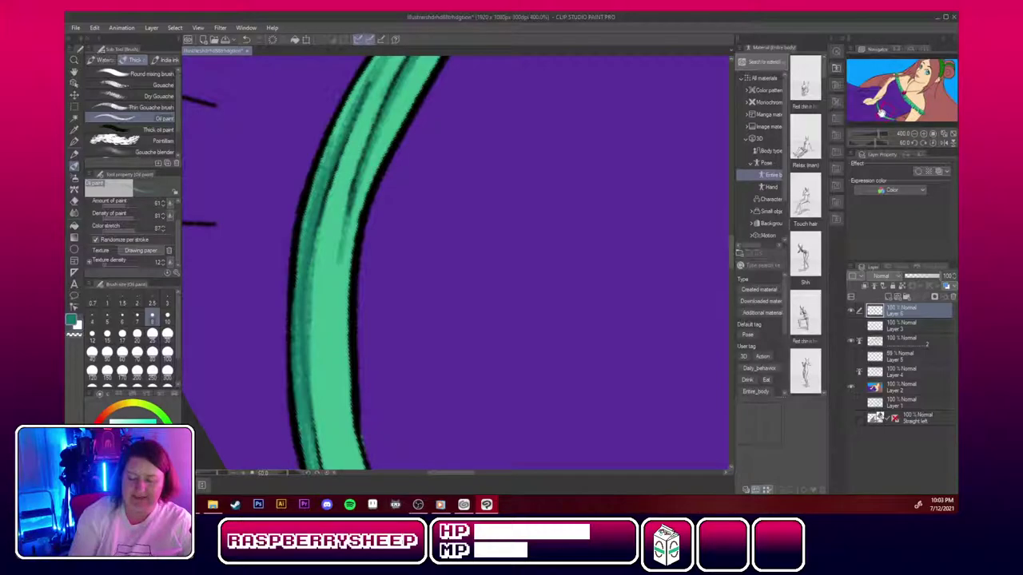
left_click_drag(882, 114, 891, 109)
mouse_move(329, 250)
left_mouse_down()
mouse_move(323, 196)
mouse_move(338, 389)
mouse_move(318, 167)
mouse_move(321, 203)
left_mouse_up()
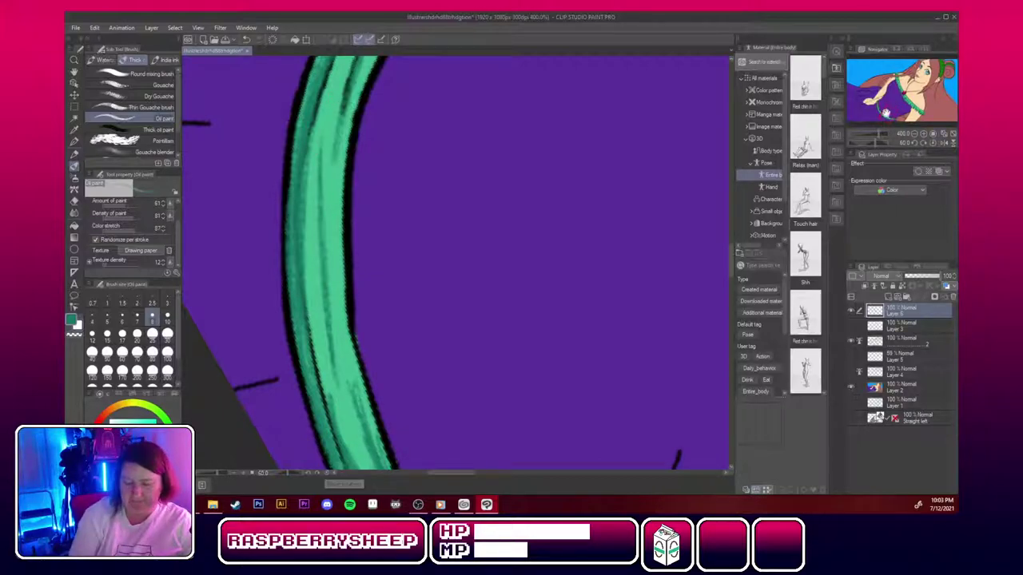
Paint dark teal over the black crease lines in the upper part of the sash just below the arm.
mouse_move(886, 111)
left_mouse_down()
mouse_move(896, 113)
mouse_move(881, 106)
left_mouse_up()
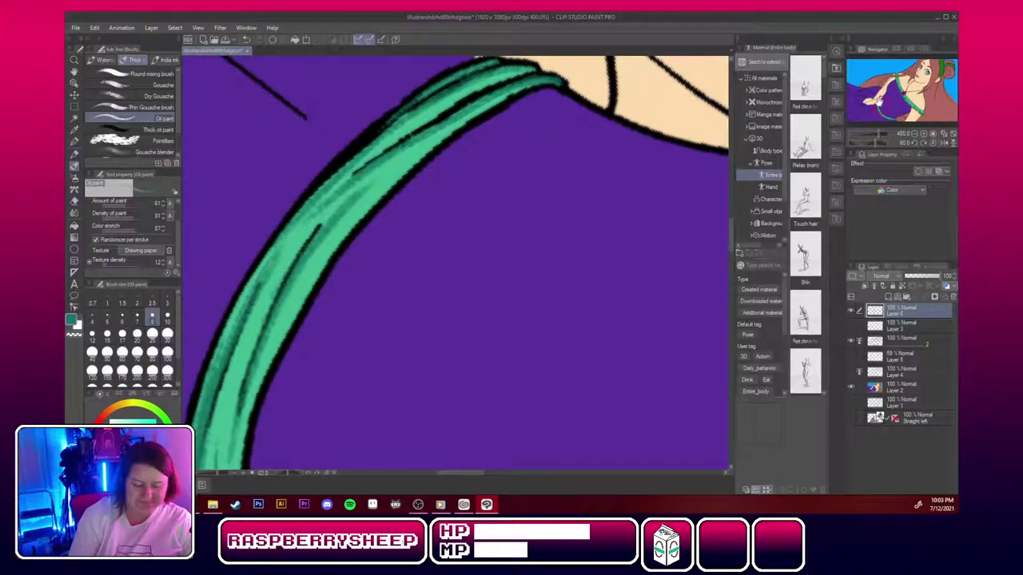
left_click_drag(454, 118, 382, 172)
left_click_drag(454, 121, 379, 177)
mouse_move(432, 136)
left_mouse_down()
mouse_move(354, 223)
mouse_move(409, 161)
left_mouse_up()
left_click_drag(470, 119, 438, 137)
mouse_move(510, 89)
left_mouse_down()
mouse_move(421, 124)
mouse_move(480, 91)
mouse_move(387, 153)
mouse_move(538, 68)
mouse_move(389, 150)
mouse_move(430, 116)
mouse_move(318, 206)
mouse_move(348, 181)
mouse_move(274, 259)
mouse_move(285, 248)
mouse_move(242, 332)
mouse_move(329, 202)
mouse_move(301, 234)
mouse_move(270, 285)
mouse_move(374, 160)
left_mouse_up()
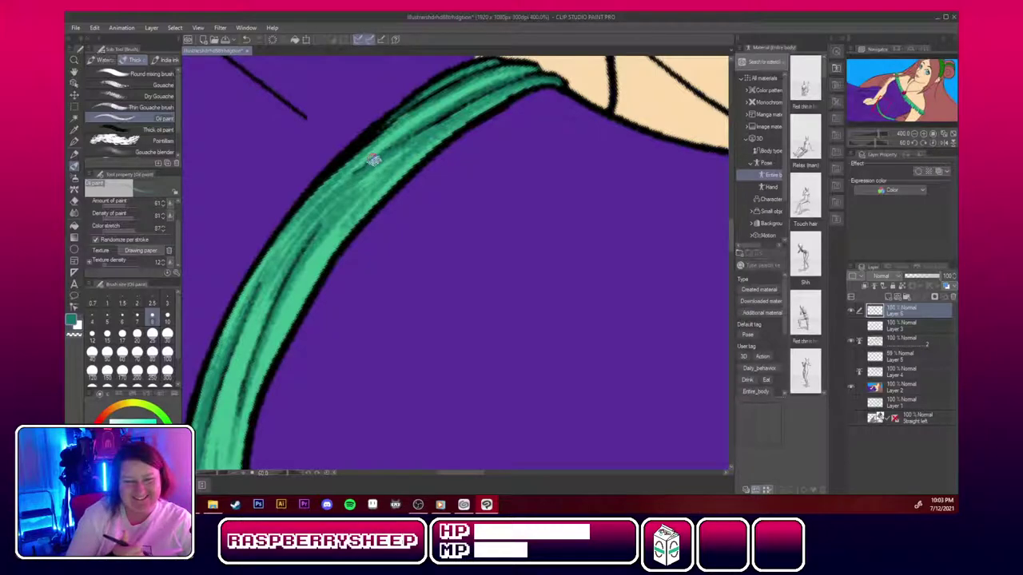
mouse_move(373, 160)
left_mouse_down()
mouse_move(259, 369)
mouse_move(287, 305)
mouse_move(270, 314)
mouse_move(291, 256)
mouse_move(226, 391)
mouse_move(317, 266)
mouse_move(264, 319)
mouse_move(313, 232)
mouse_move(268, 307)
left_mouse_up()
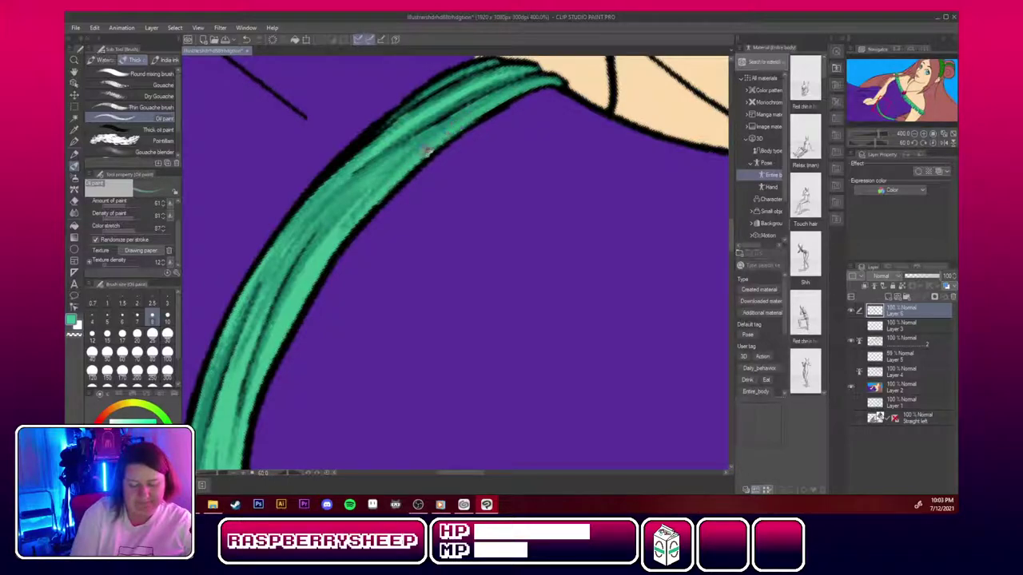
Paint light green along the inner and outer edges of the sash's upper curve, covering the rough inner parts of the black outline.
left_click_drag(376, 202, 323, 269)
left_click_drag(397, 182, 317, 282)
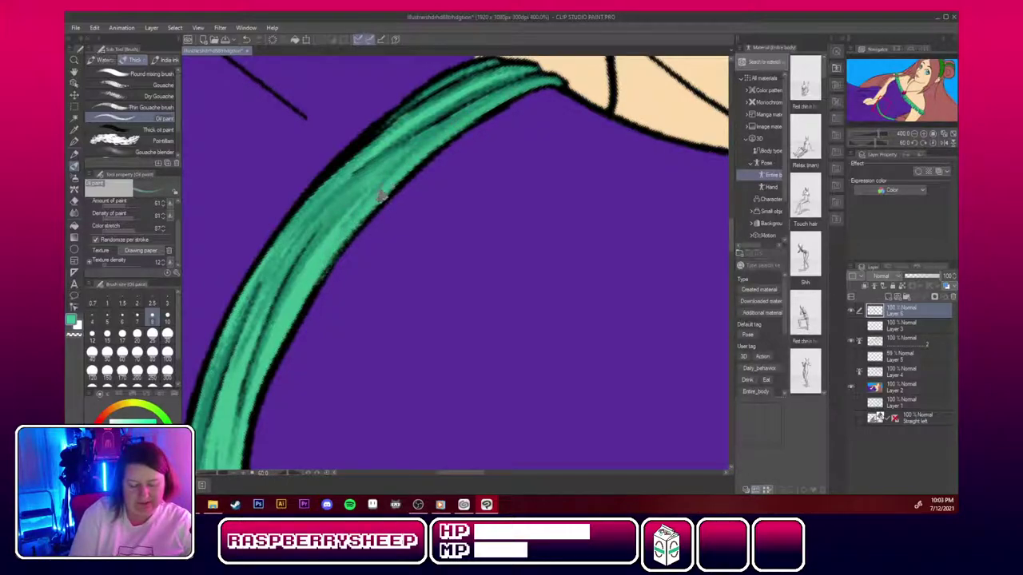
left_click_drag(382, 198, 291, 315)
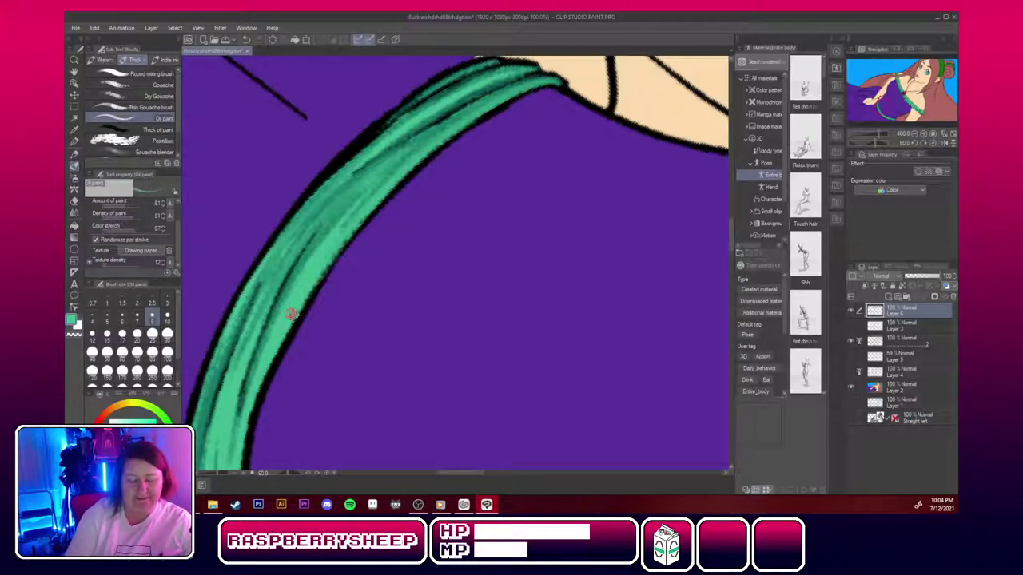
left_click_drag(242, 427, 268, 364)
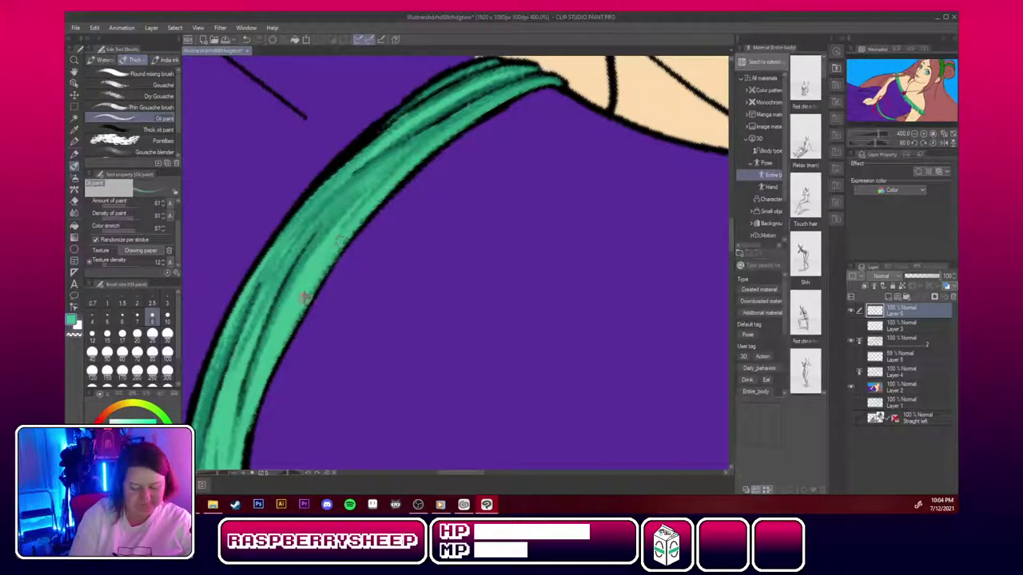
mouse_move(306, 206)
left_mouse_down()
mouse_move(407, 107)
mouse_move(376, 130)
mouse_move(434, 91)
left_mouse_up()
left_click_drag(342, 166, 387, 127)
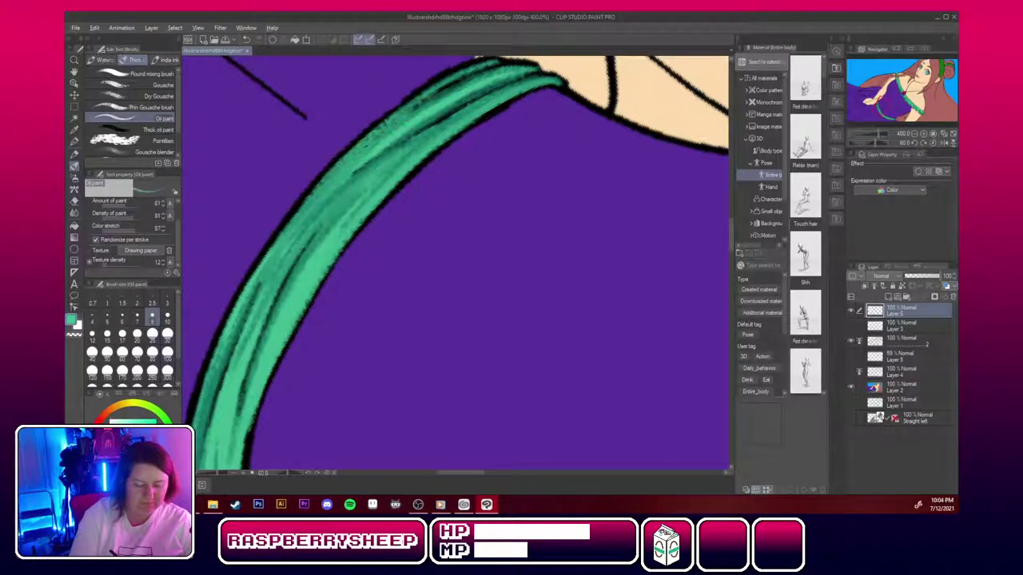
left_click_drag(328, 171, 409, 111)
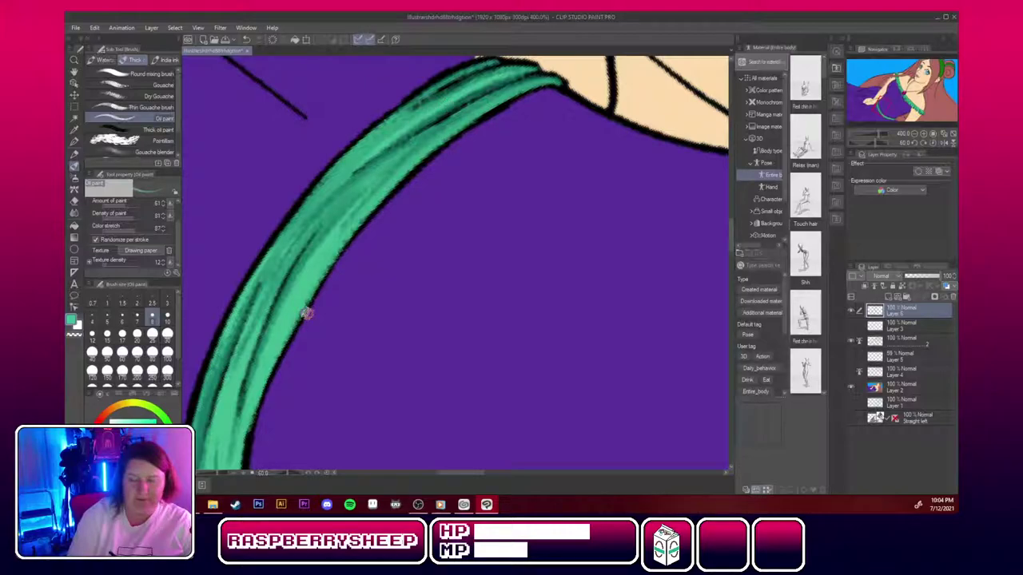
Paint light green along both edges of the sash's middle bend and smooth the inner edge farther down.
left_click_drag(884, 106, 886, 114)
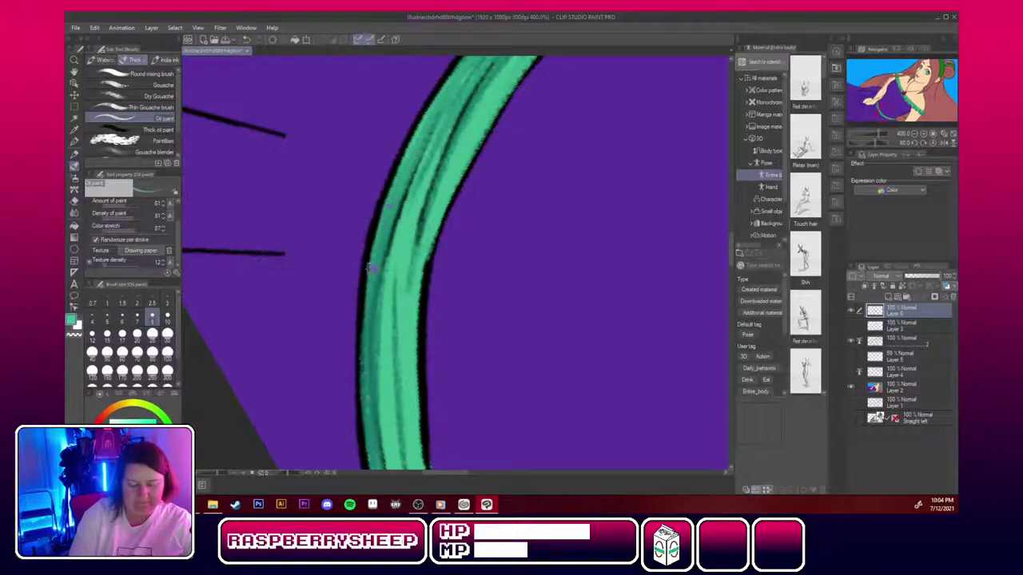
left_click_drag(426, 118, 377, 267)
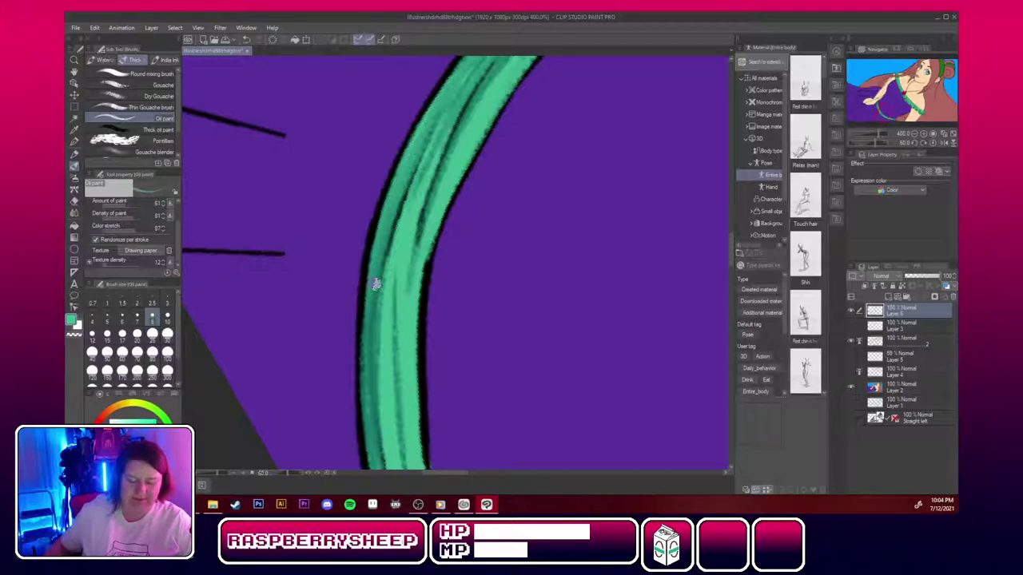
mouse_move(463, 148)
left_mouse_down()
mouse_move(416, 295)
mouse_move(413, 393)
mouse_move(404, 374)
left_mouse_up()
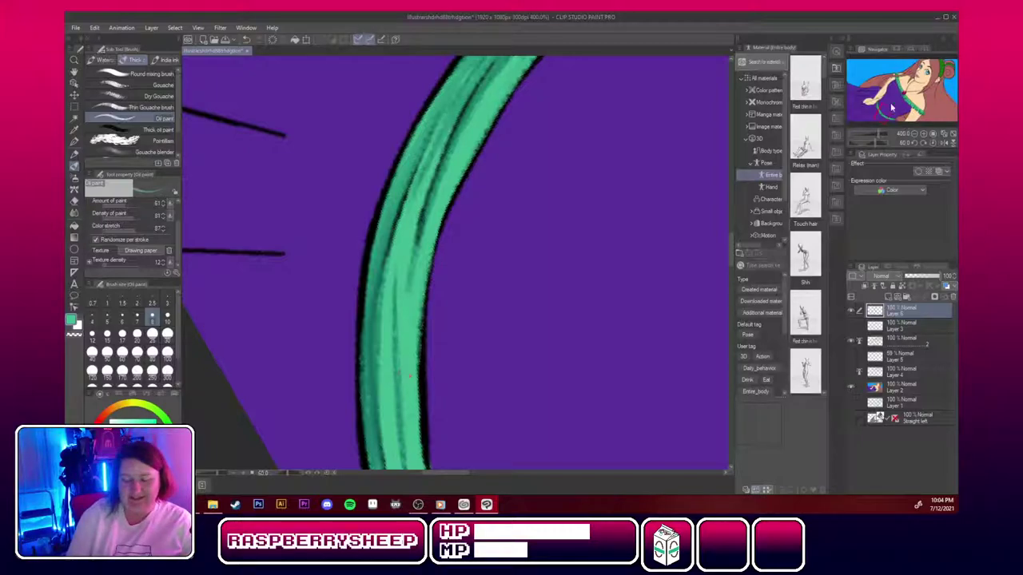
left_click_drag(881, 112, 890, 112)
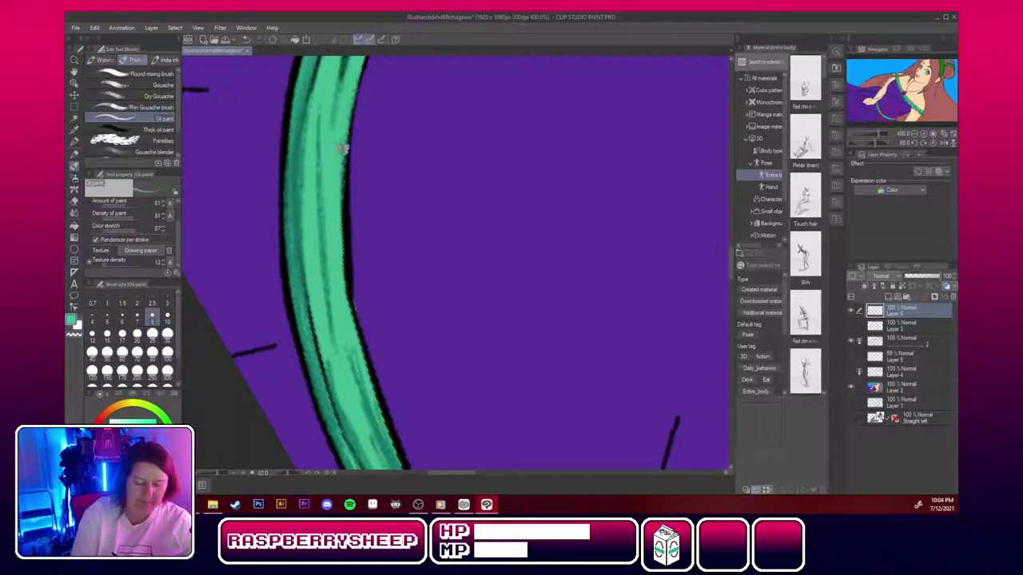
mouse_move(342, 148)
left_mouse_down()
mouse_move(344, 291)
mouse_move(343, 211)
mouse_move(352, 331)
mouse_move(340, 193)
mouse_move(352, 331)
mouse_move(351, 322)
mouse_move(374, 389)
mouse_move(349, 301)
left_mouse_up()
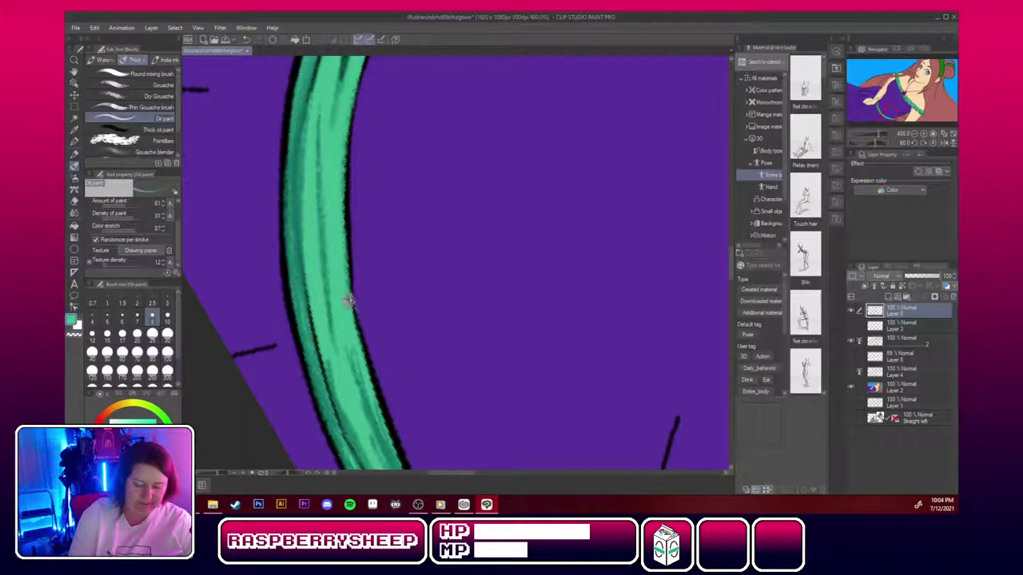
mouse_move(365, 363)
left_mouse_down()
mouse_move(387, 441)
mouse_move(346, 328)
mouse_move(381, 438)
mouse_move(349, 346)
mouse_move(373, 424)
left_mouse_up()
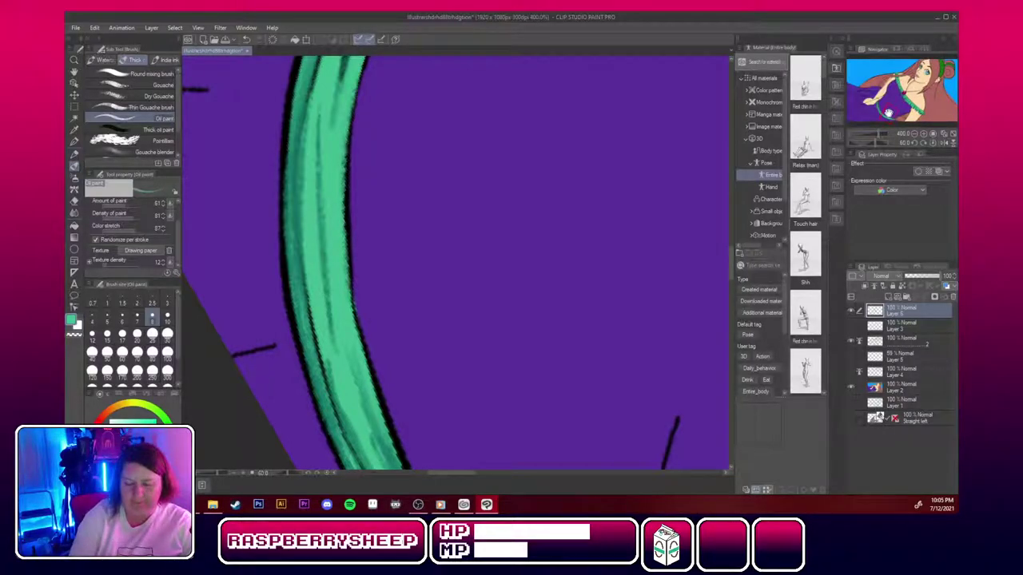
Blend light green over the crease line and outer shadow at the lower end of the sash, above the hair.
left_click_drag(889, 113, 890, 117)
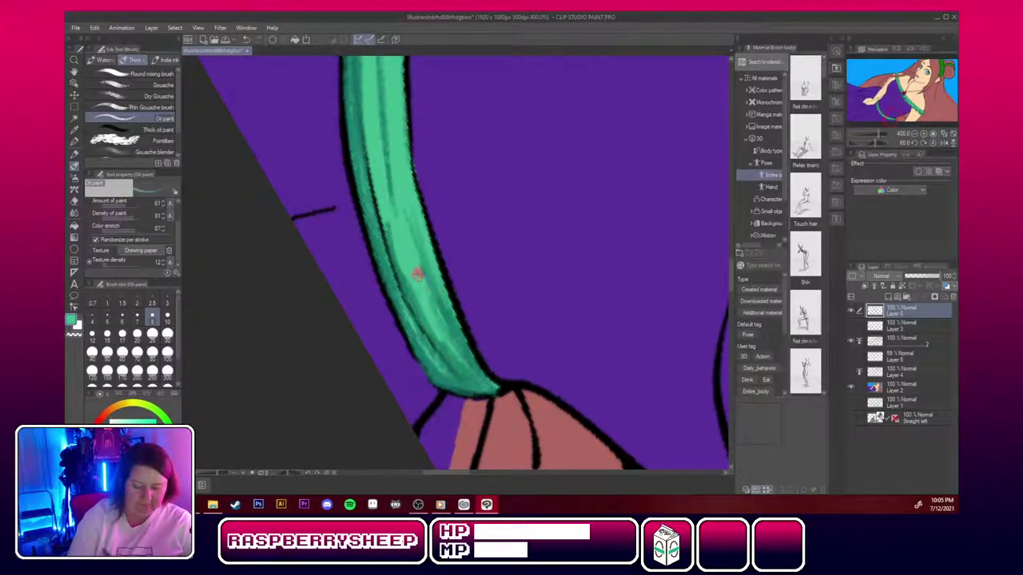
left_click_drag(394, 250, 423, 313)
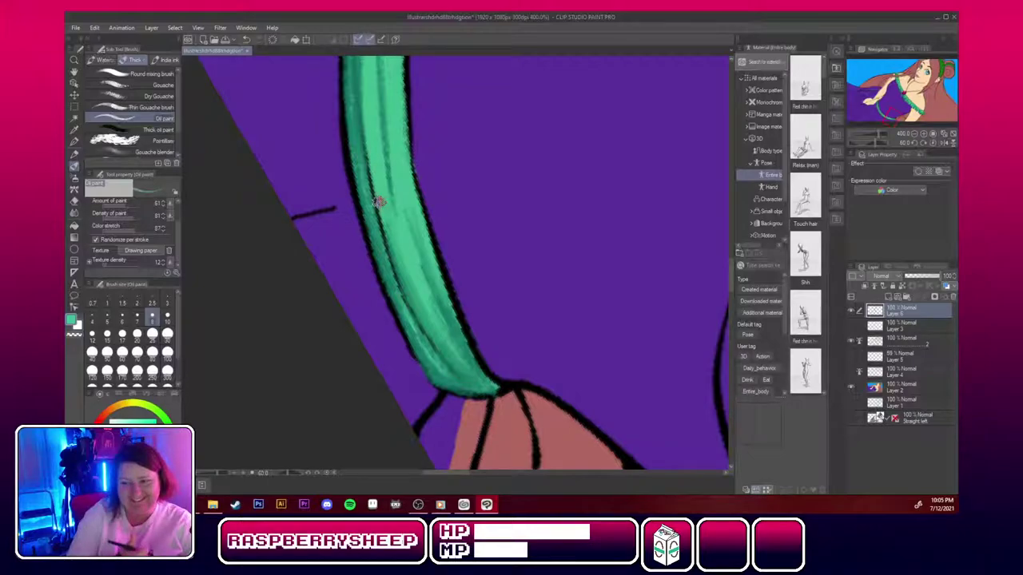
left_click_drag(367, 195, 388, 269)
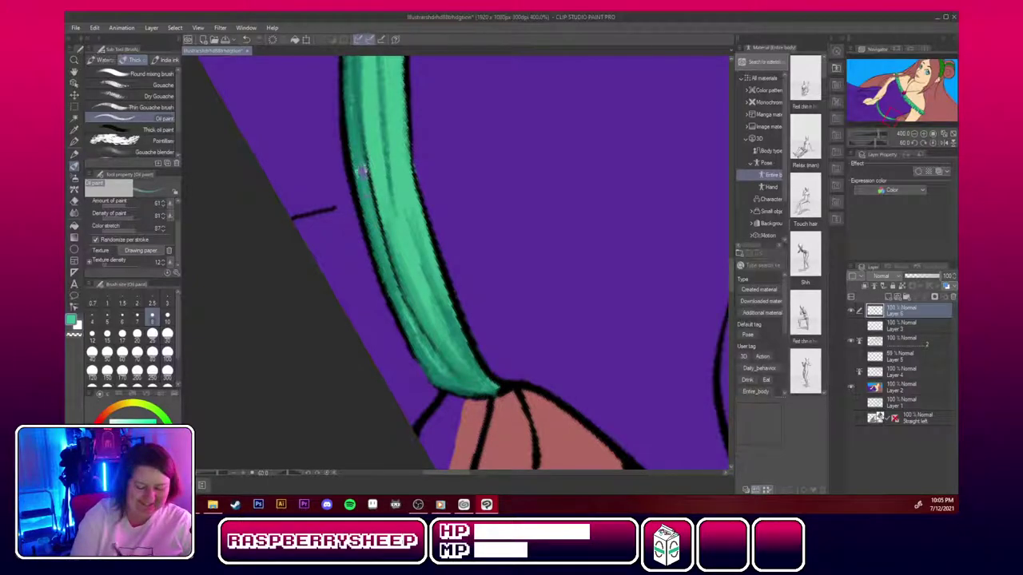
left_click_drag(364, 171, 392, 289)
left_click_drag(373, 237, 411, 325)
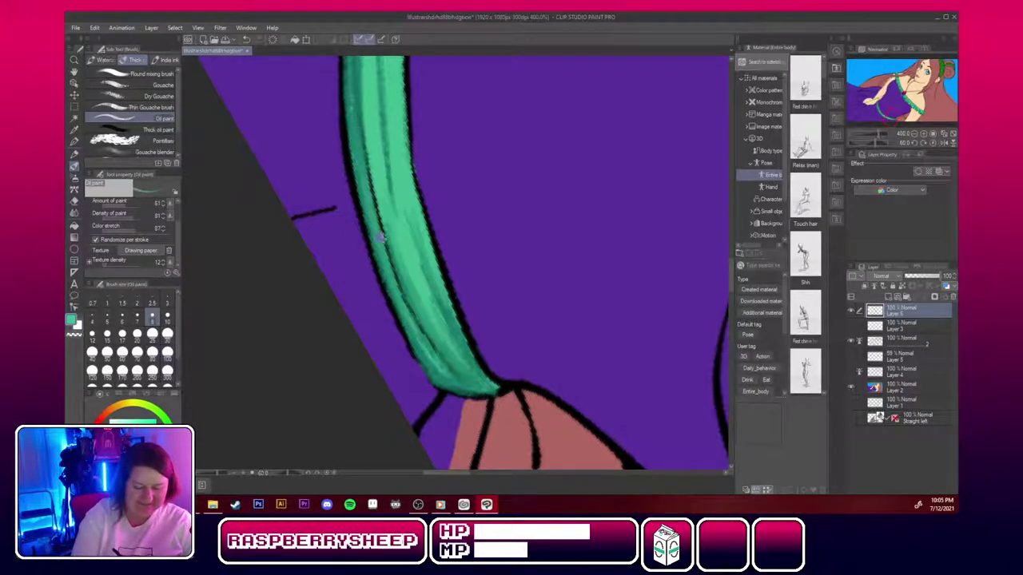
left_click_drag(350, 142, 373, 253)
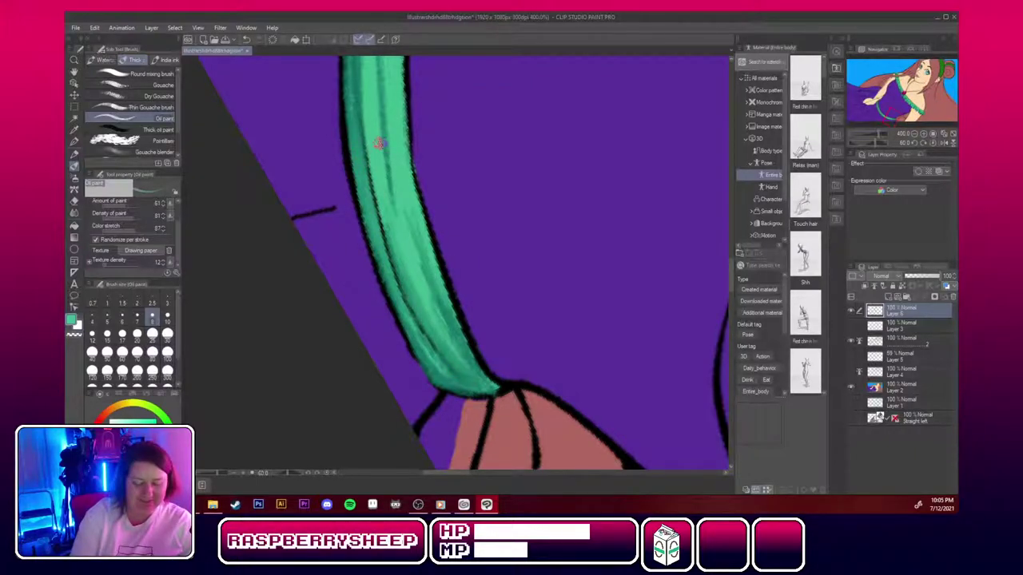
left_click_drag(362, 160, 395, 291)
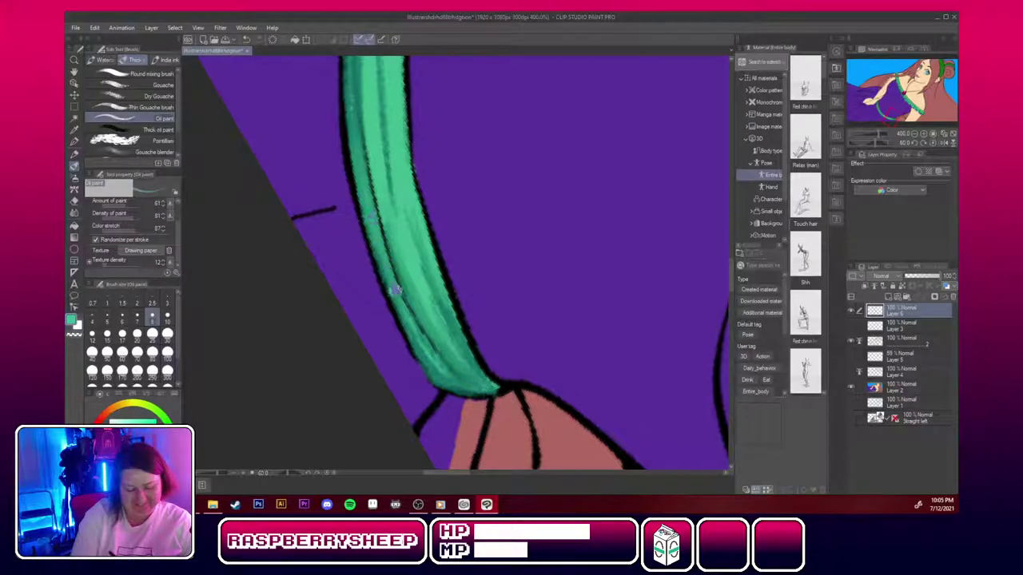
left_click_drag(387, 252, 405, 320)
left_click_drag(373, 226, 395, 286)
left_click_drag(358, 122, 382, 242)
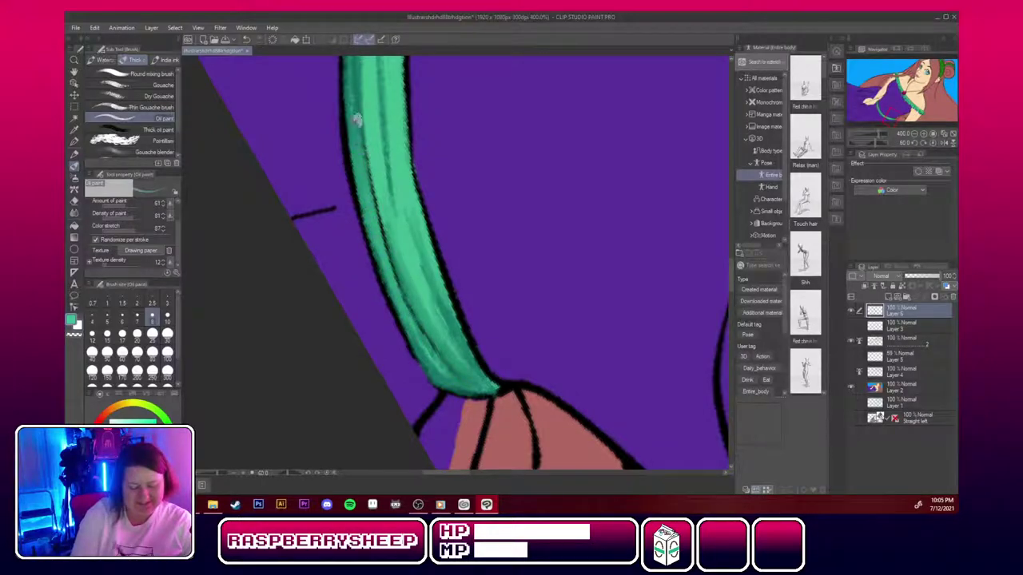
Reset the canvas rotation, view the whole illustration at 50% and save the file.
left_click(934, 138)
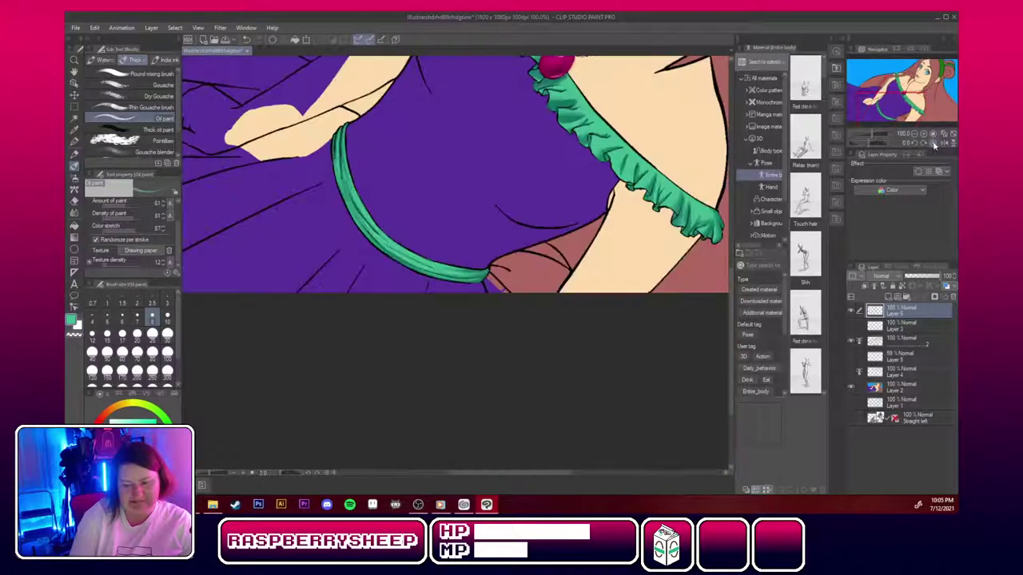
left_click_drag(912, 104, 927, 75)
left_click(916, 137)
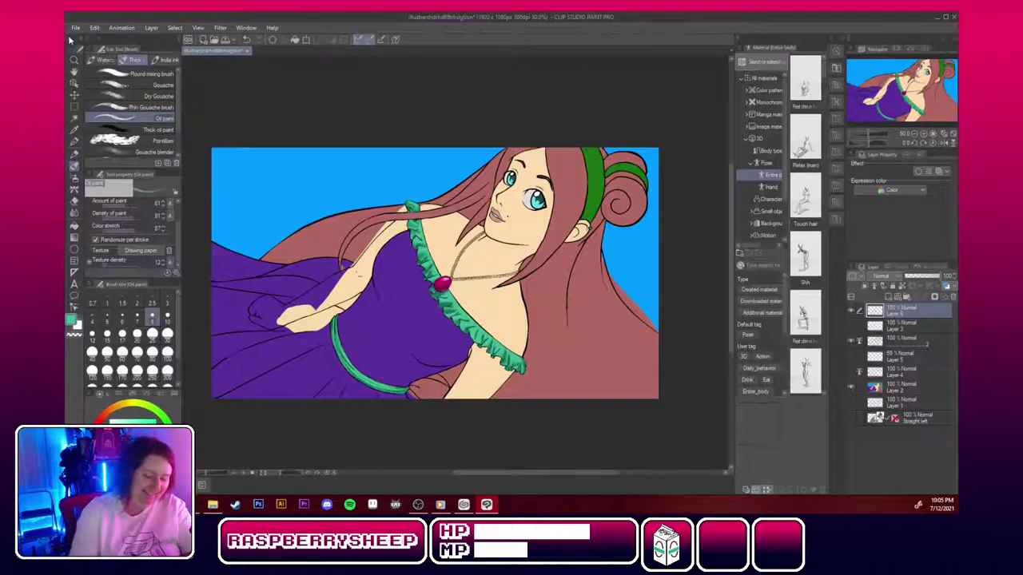
left_click(75, 28)
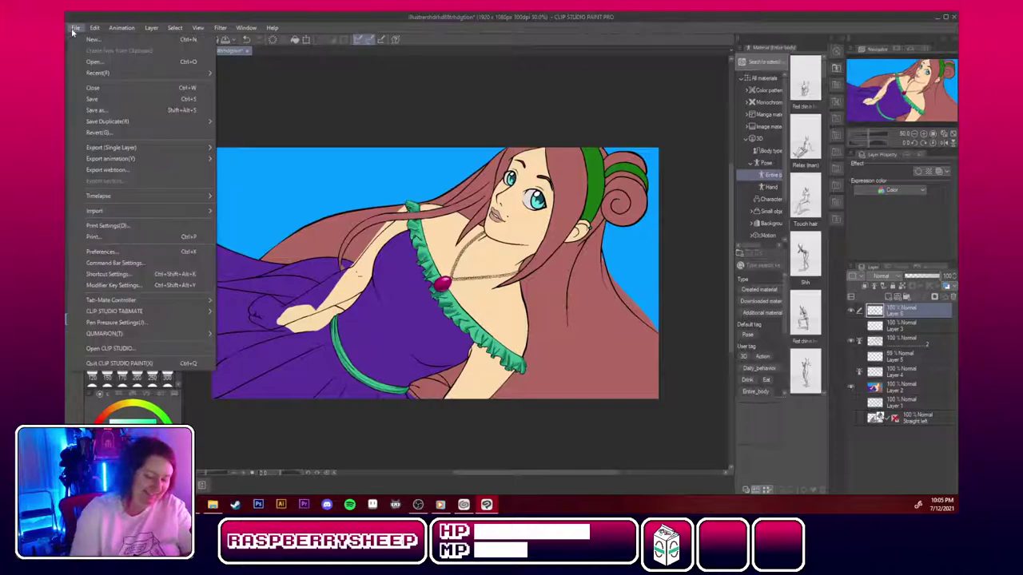
left_click(111, 98)
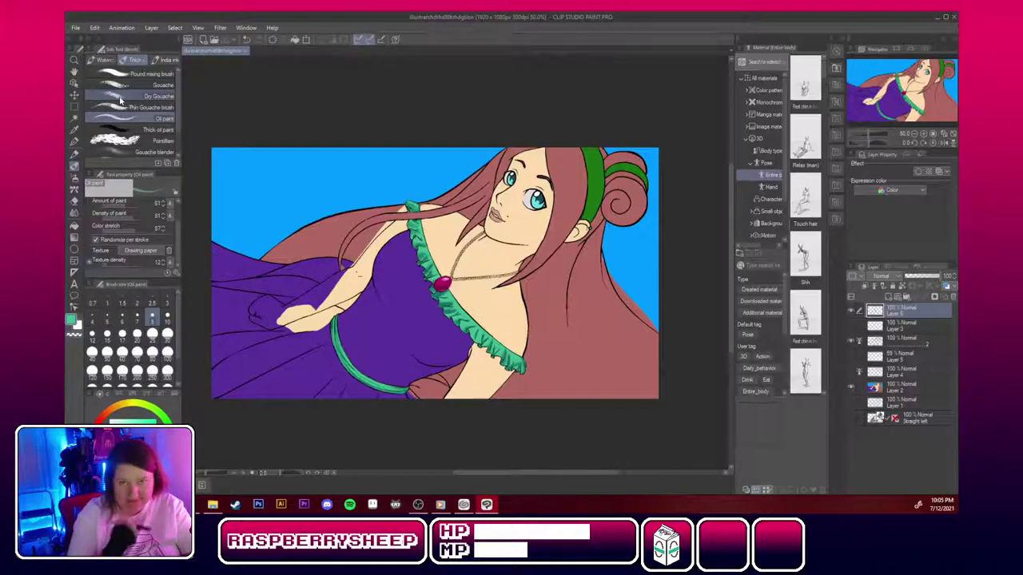
left_click(75, 27)
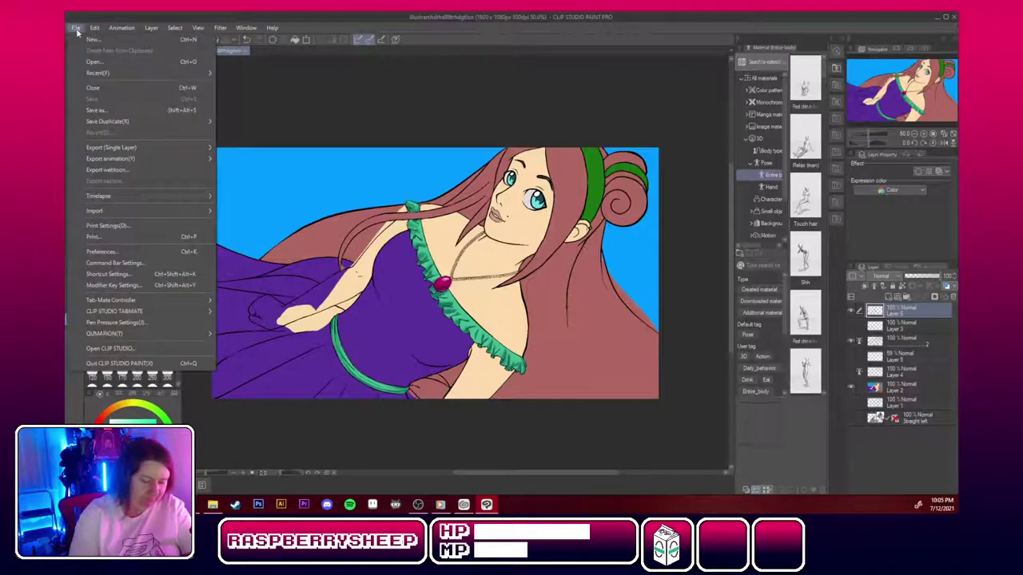
left_click(97, 110)
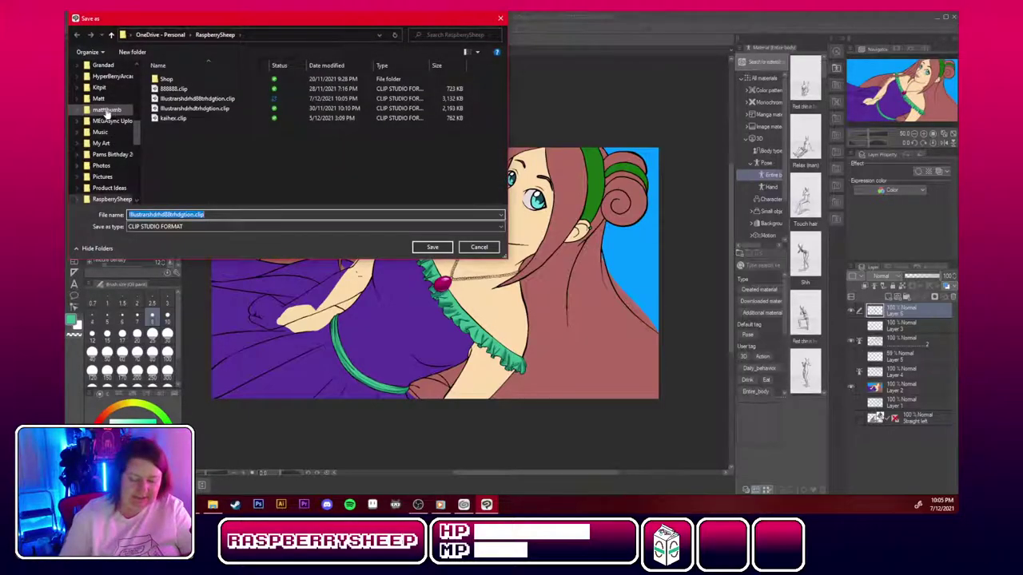
left_click(206, 227)
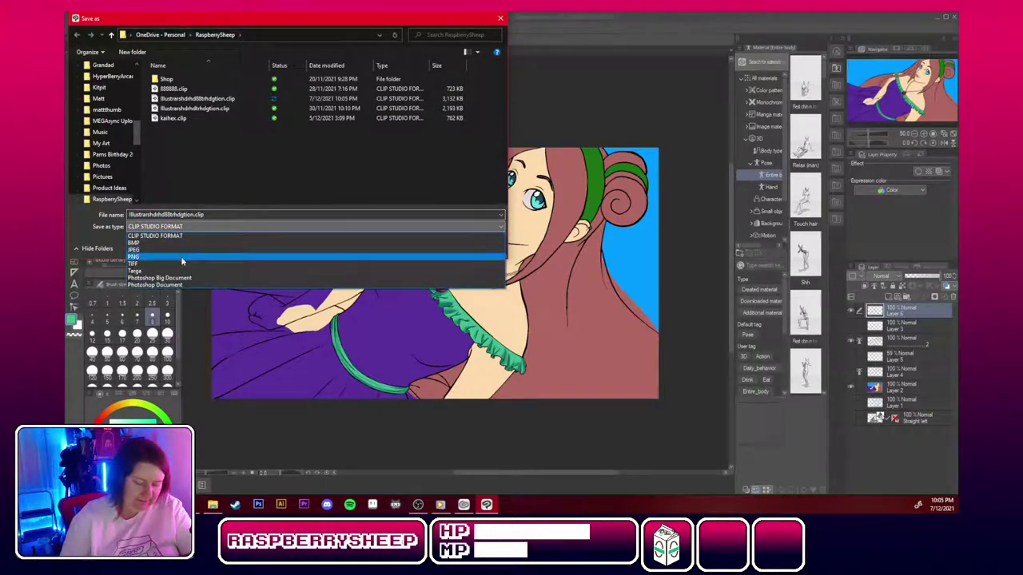
left_click(181, 256)
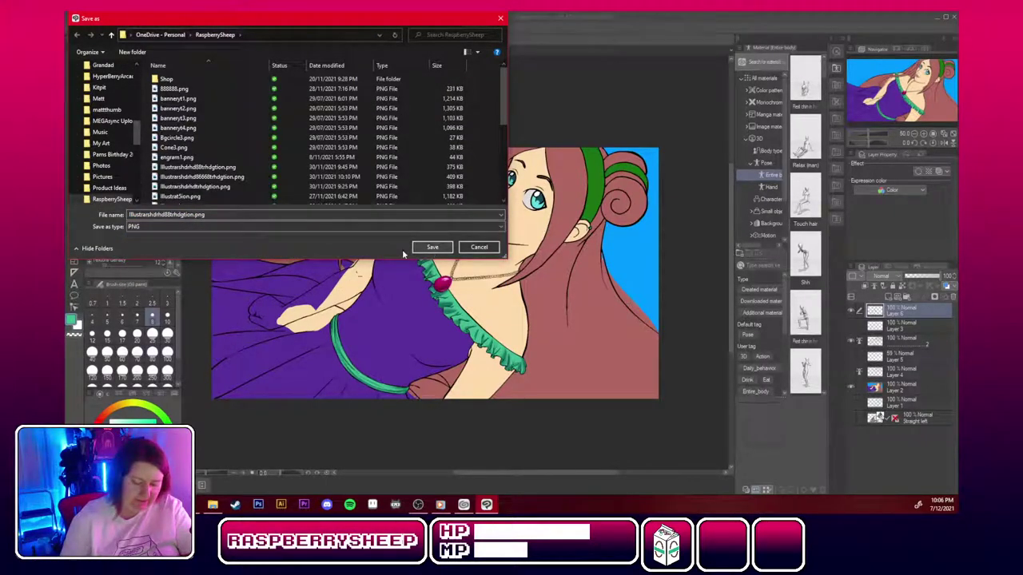
left_click(432, 246)
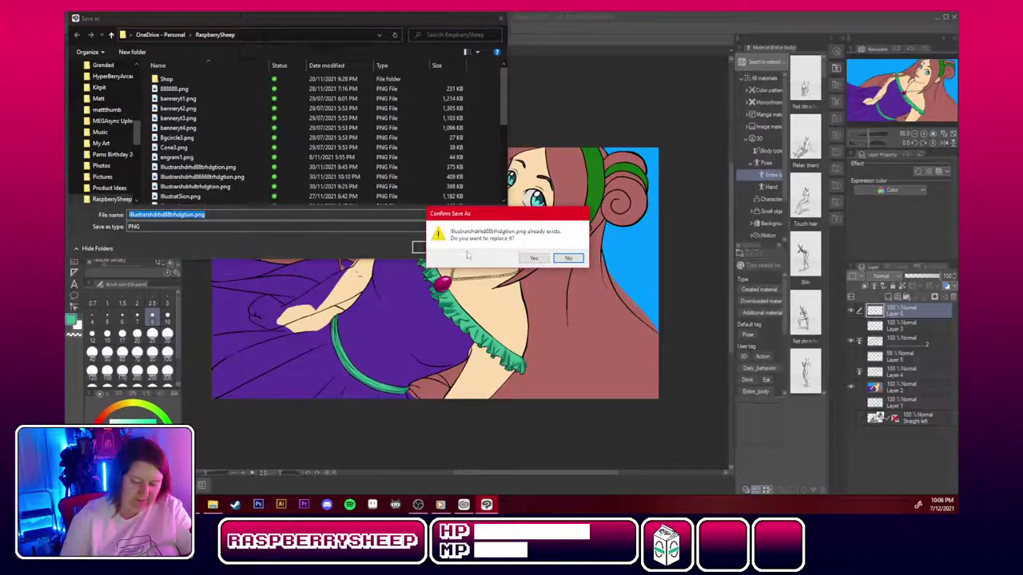
left_click(568, 258)
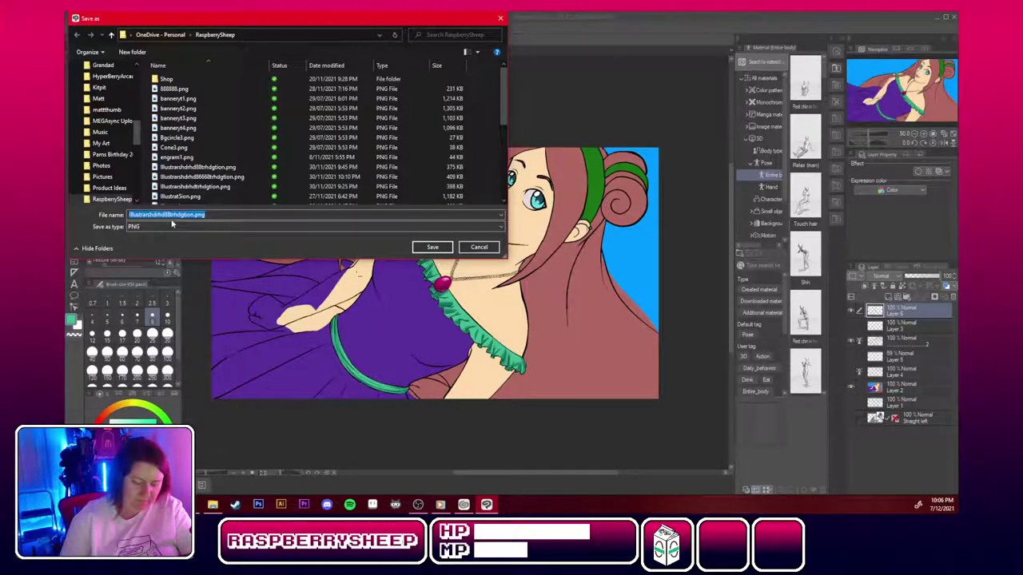
type("88")
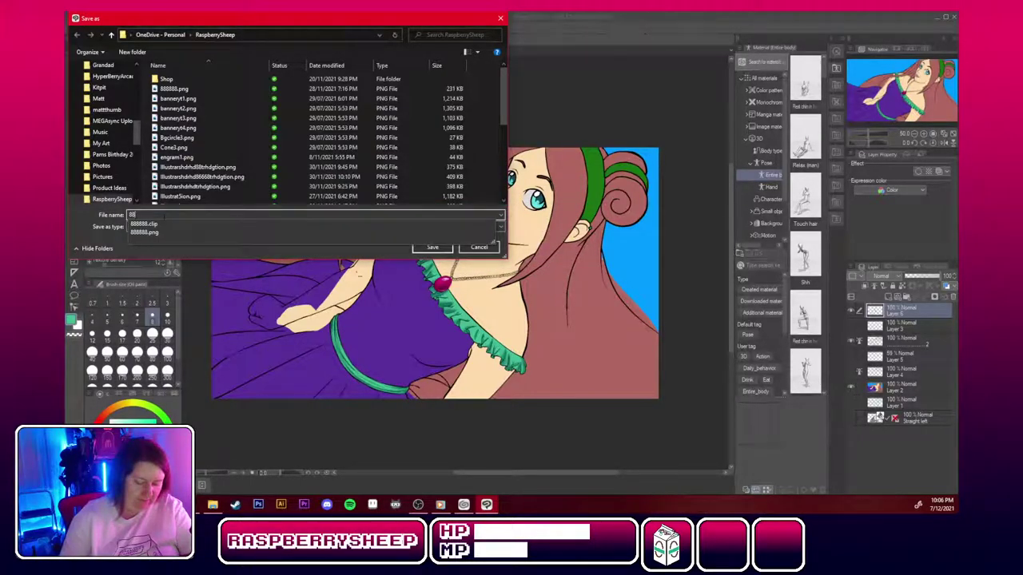
type("888888888")
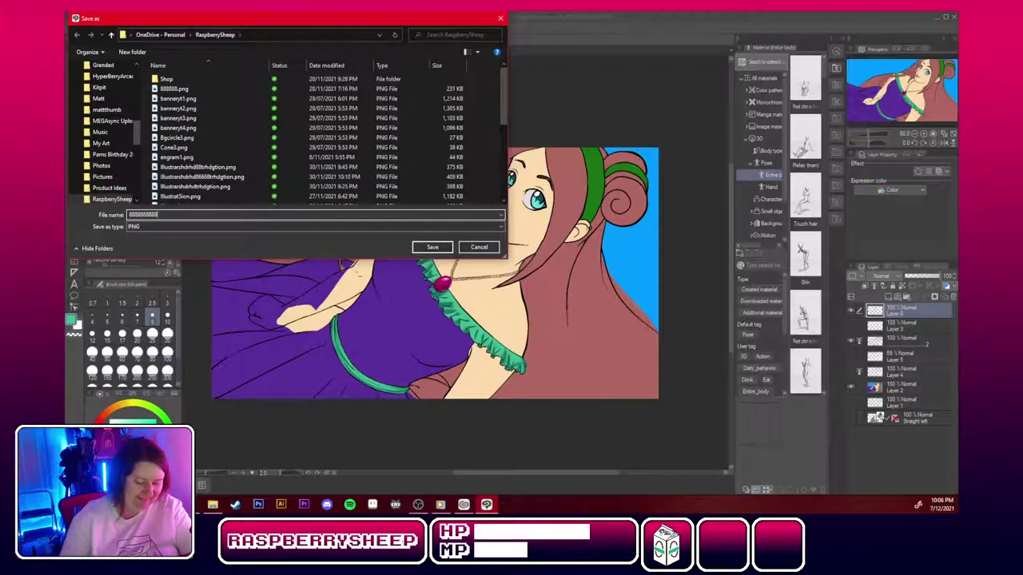
left_click(415, 248)
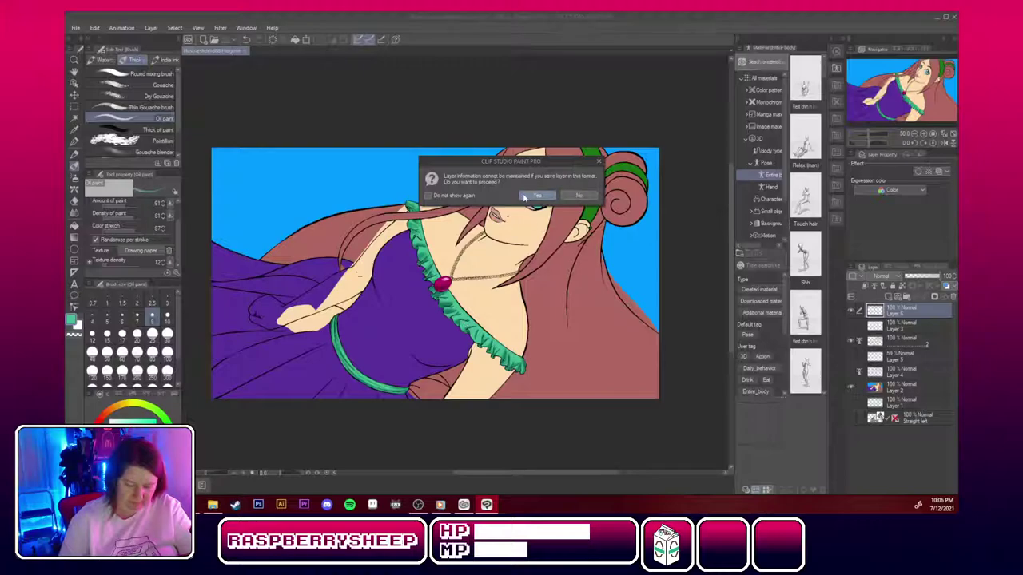
left_click(525, 195)
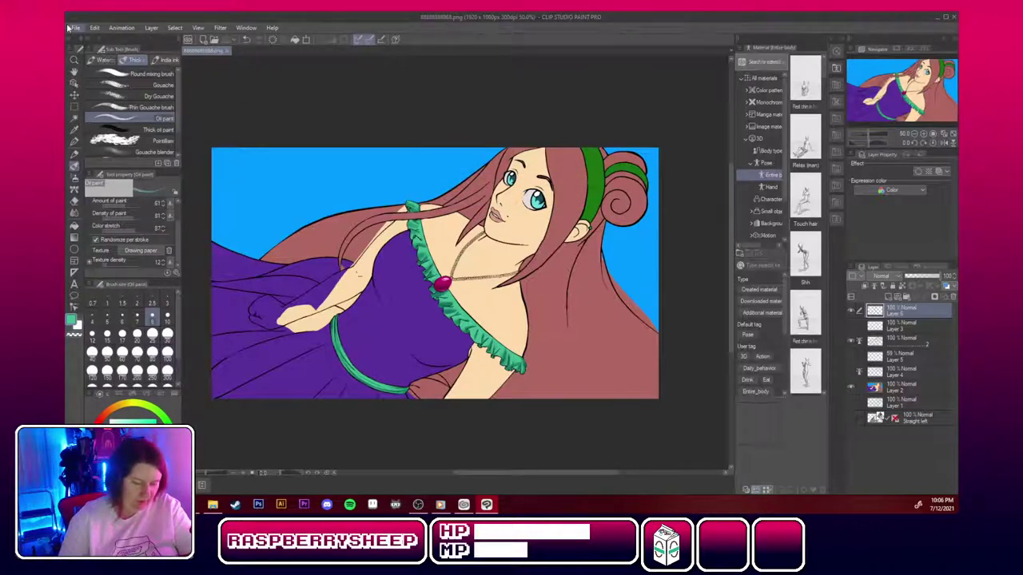
Open the earlier flat-colour PNG of the illustration from the RaspberrySheep folder and compare it with the current version by switching between them.
left_click(95, 27)
mouse_move(75, 27)
left_click(108, 49)
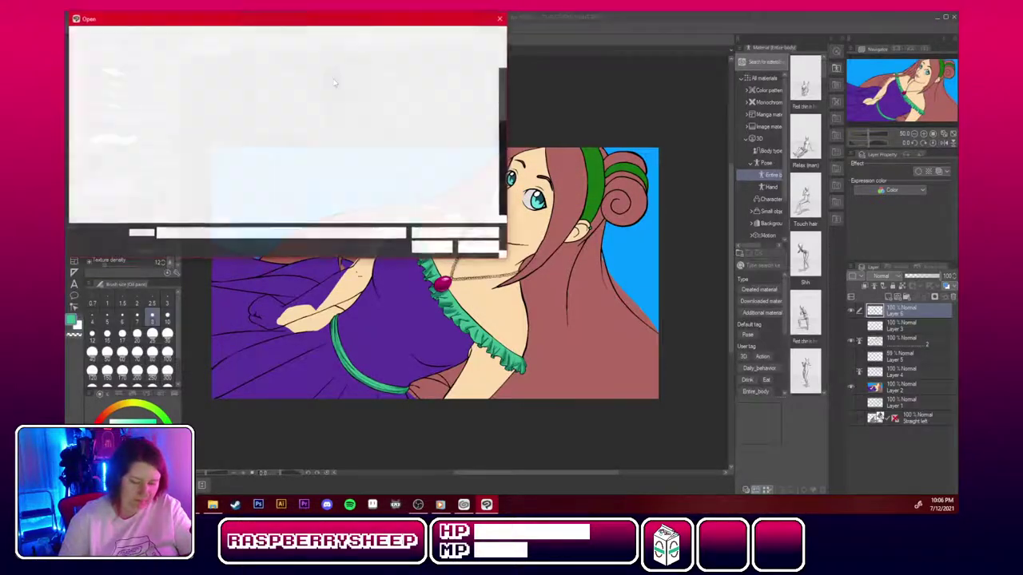
scroll(323, 120, "down", 1)
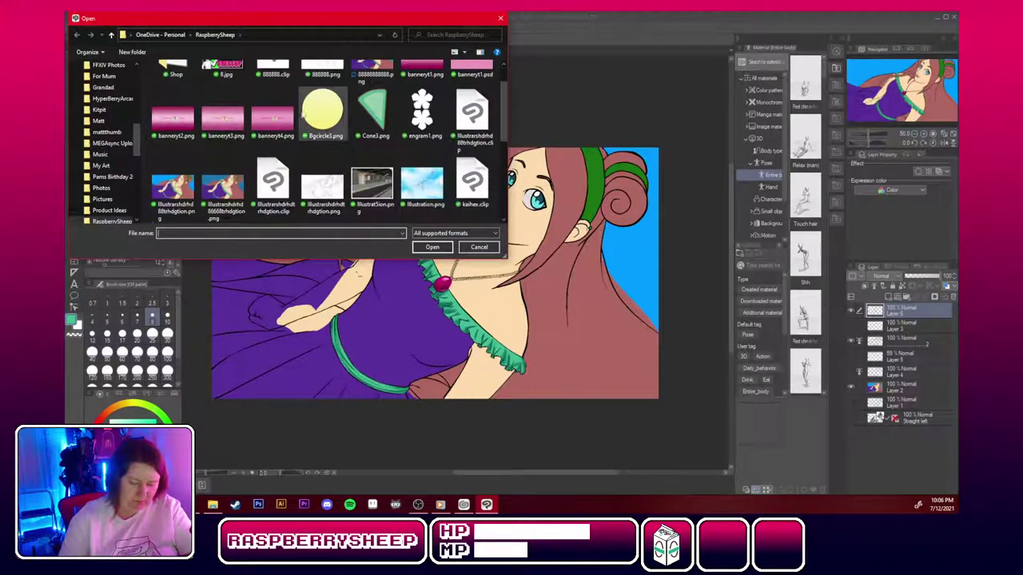
double_click(224, 189)
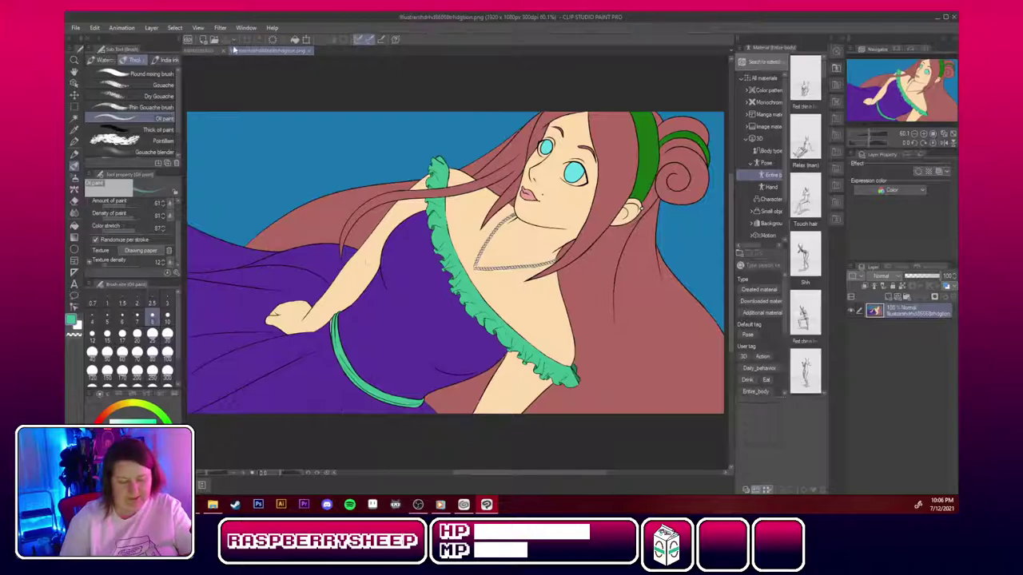
left_click(200, 52)
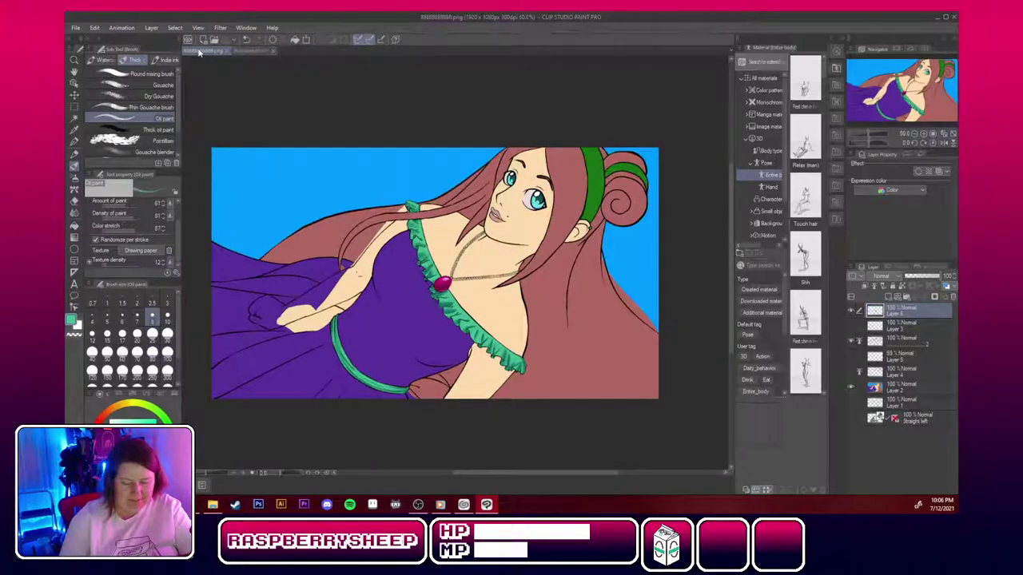
left_click(244, 50)
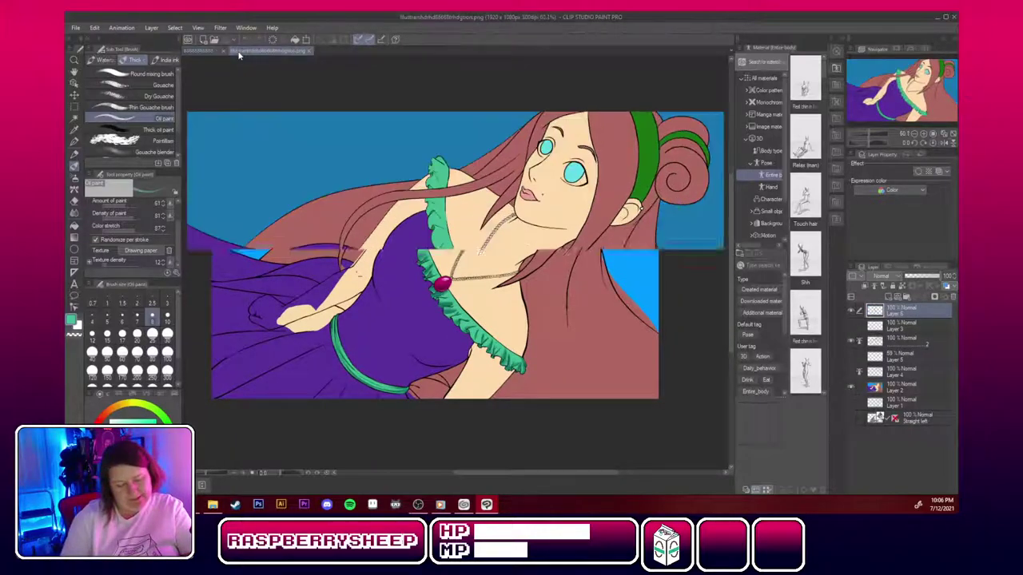
left_click(207, 52)
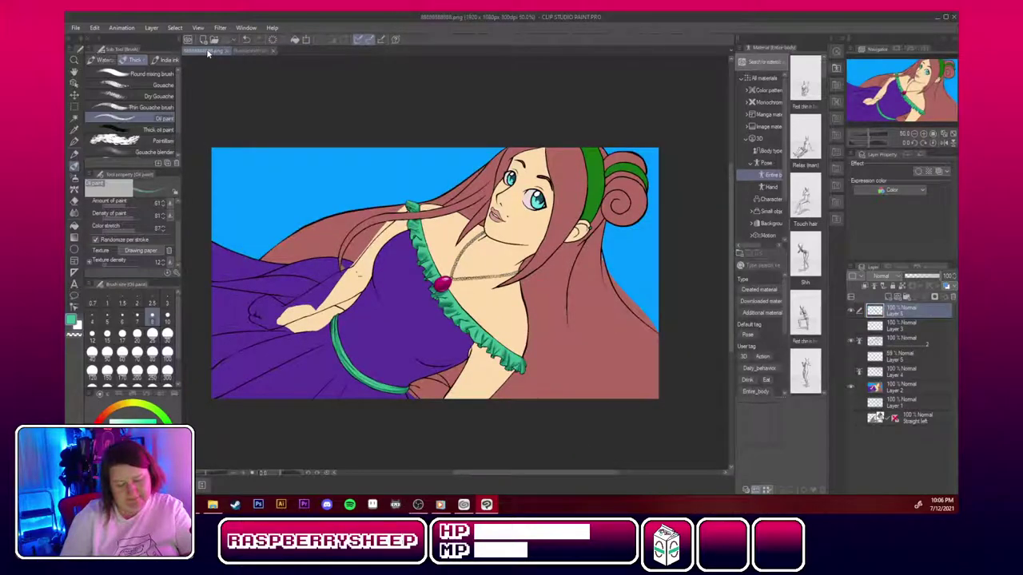